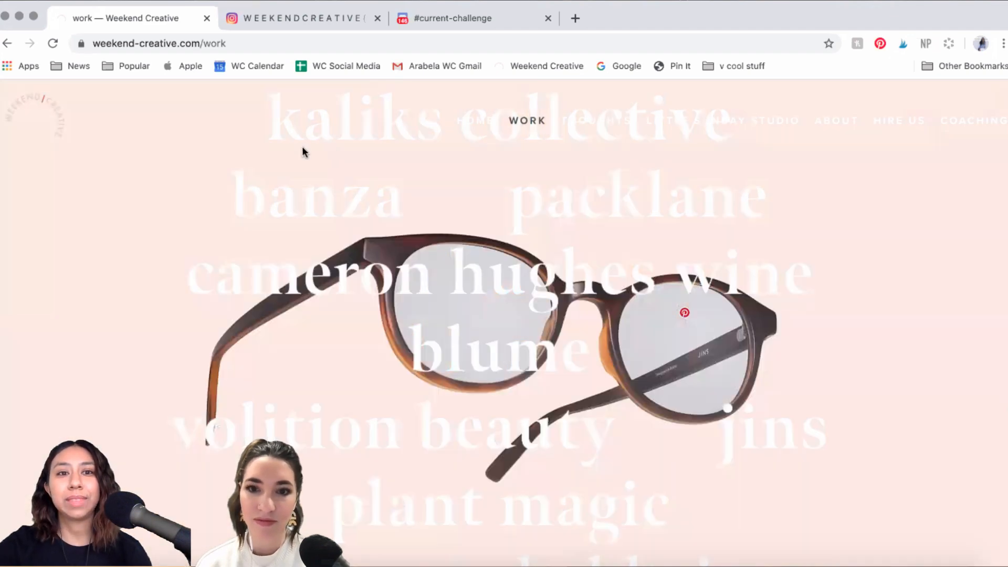
Step: Close the 'work — Weekend Creative' Chrome tab and bring the Adobe Live folder back to front
key(super+Tab)
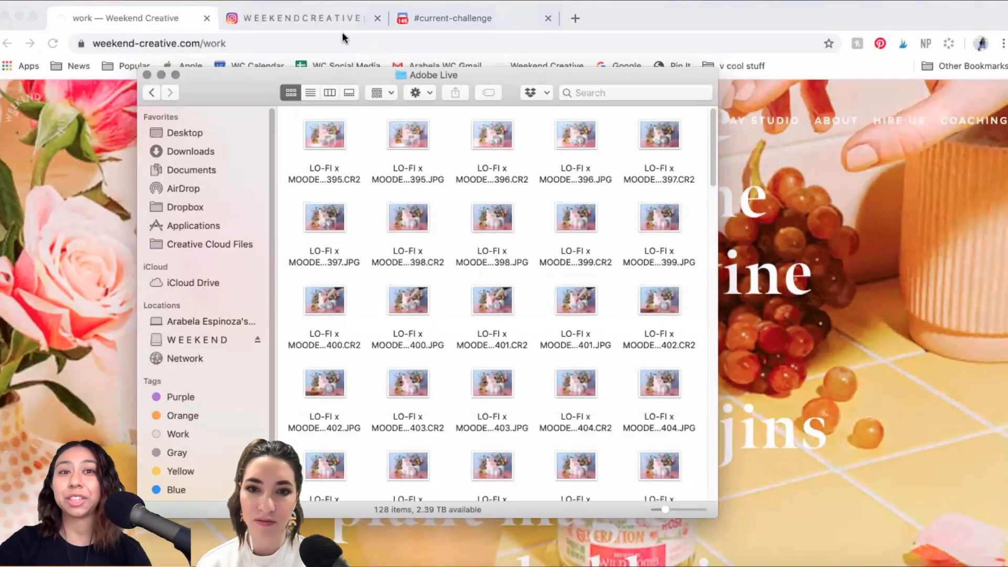
click(207, 17)
click(207, 18)
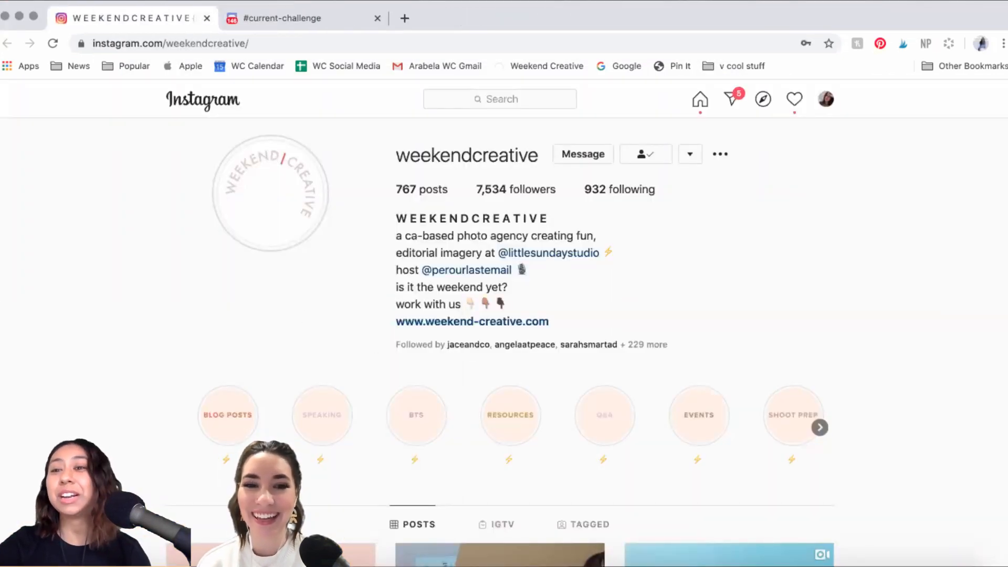
key(super+Tab)
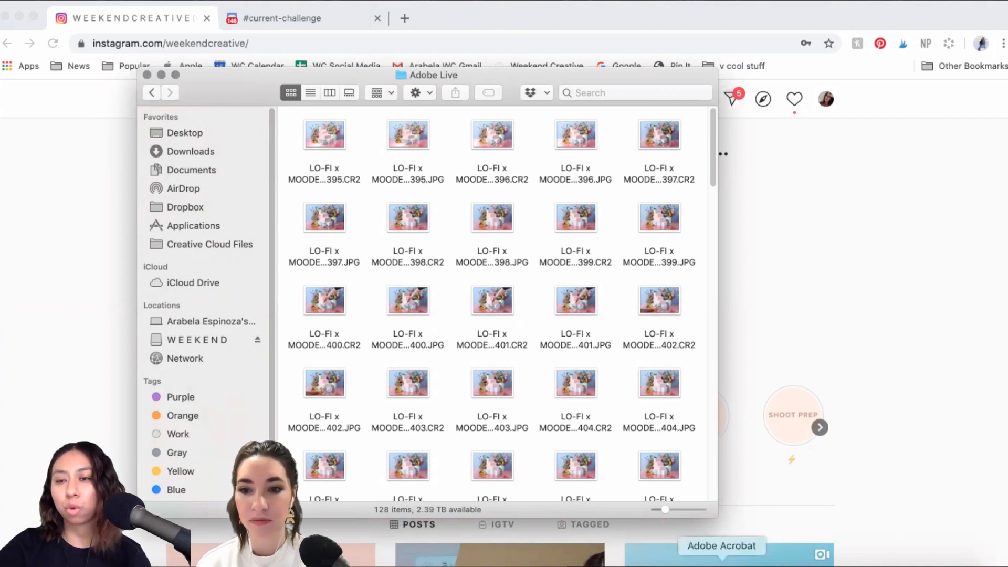
Step: Show WC_ShootPlan_Lo-Fi_Moodelier.pdf in Acrobat and scroll to page 2's deliverables and colour palette
click(758, 559)
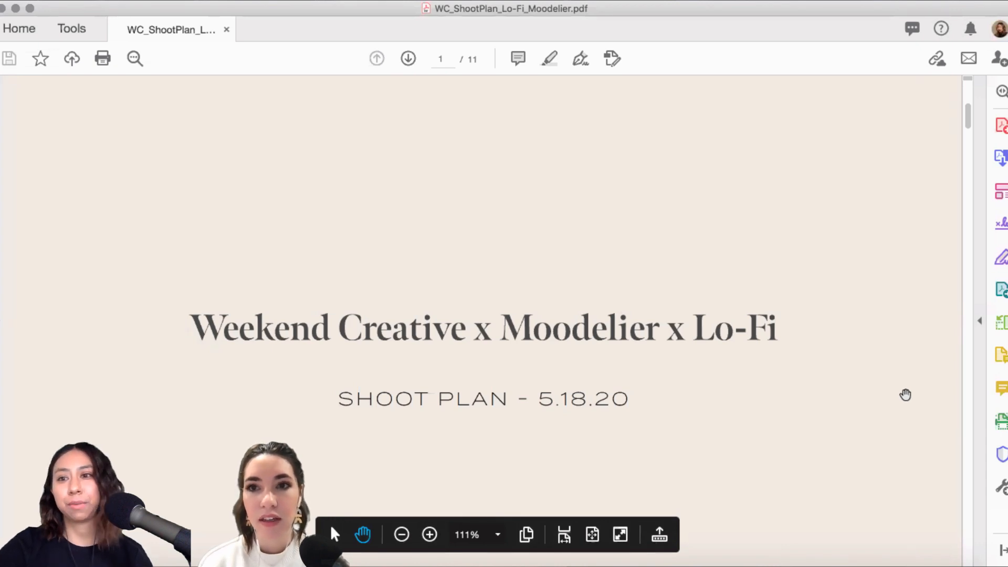
scroll(903, 394, down, 2)
scroll(903, 394, down, 5)
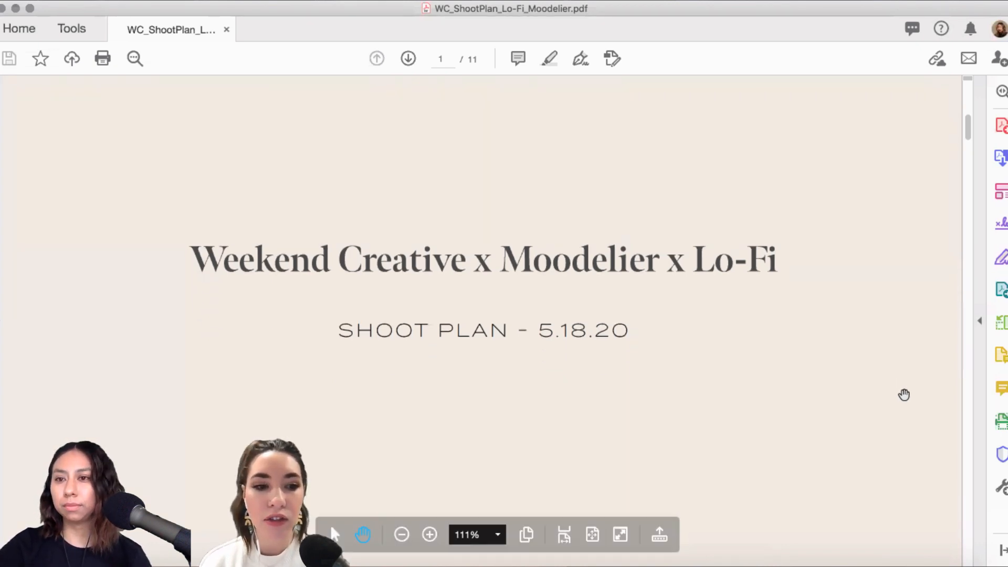
scroll(894, 394, down, 10)
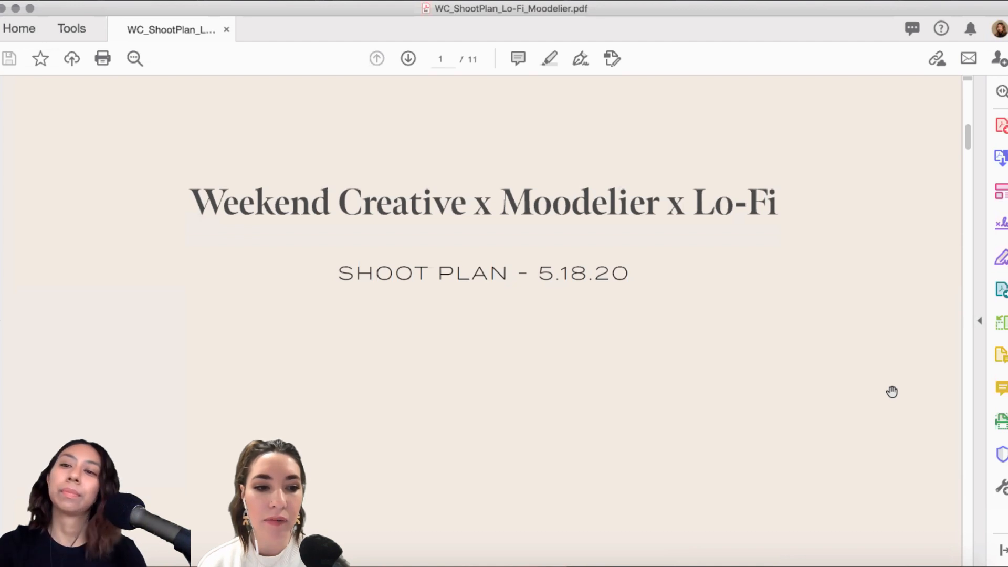
scroll(890, 392, down, 5)
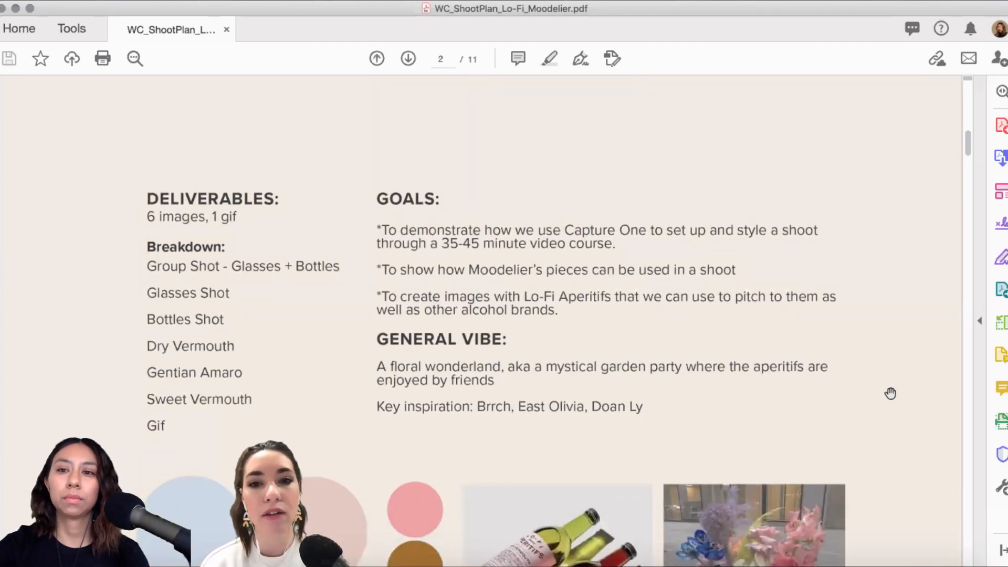
scroll(891, 395, down, 1)
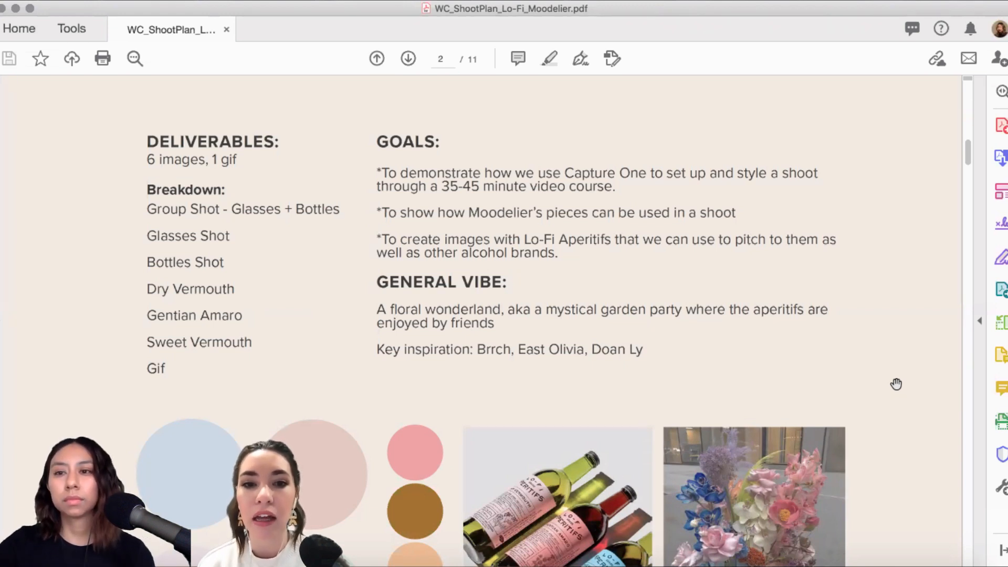
scroll(909, 393, down, 1)
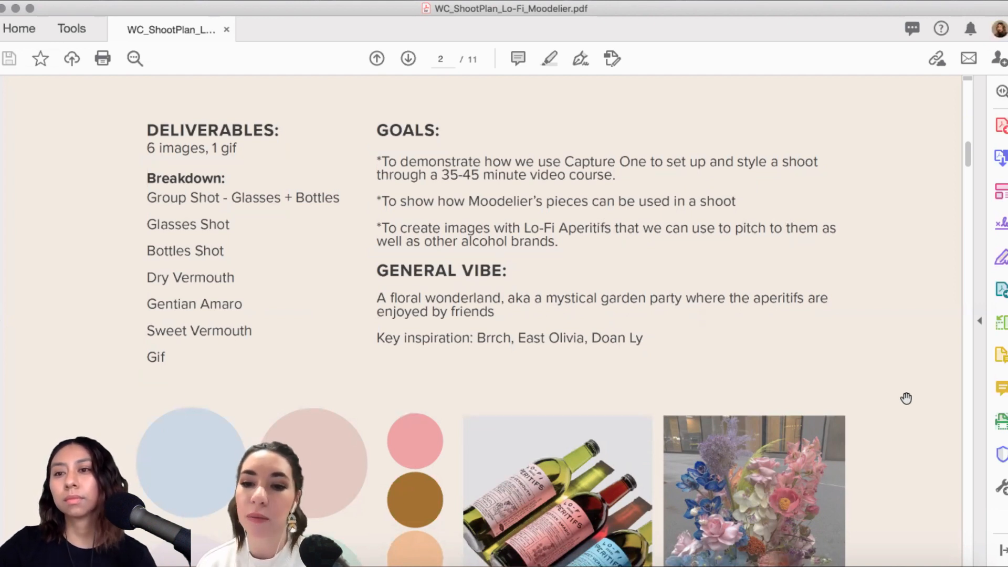
scroll(905, 401, down, 3)
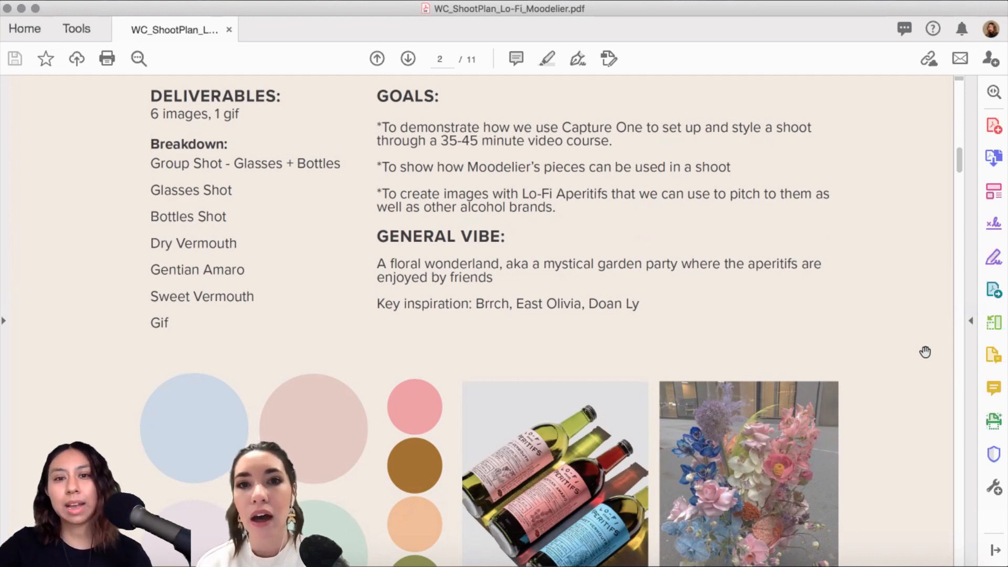
scroll(762, 353, down, 5)
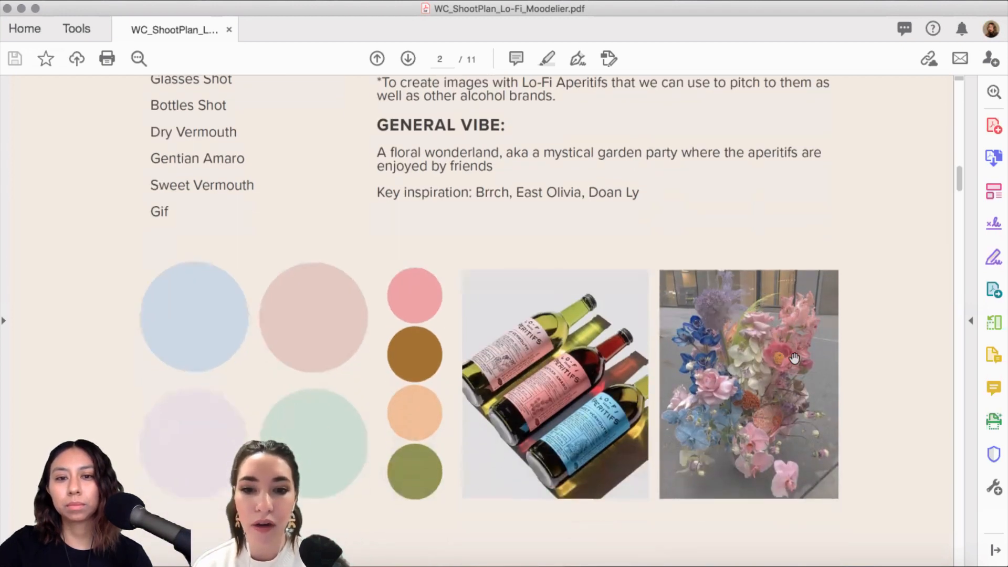
Step: Scroll past the page 7 floral image board to page 8, Set and Prop Inspo
scroll(793, 358, down, 10)
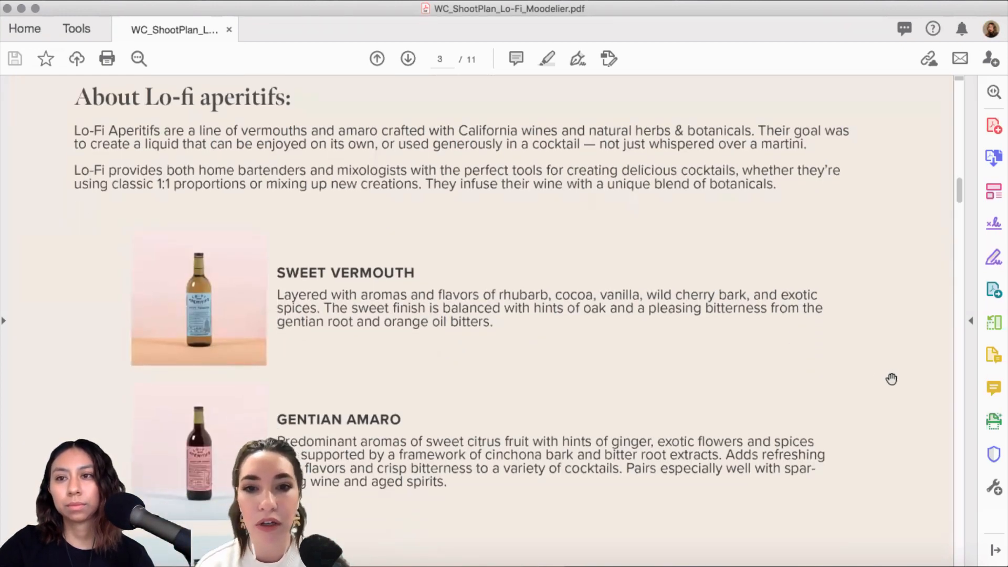
scroll(891, 379, down, 1)
scroll(891, 379, down, 5)
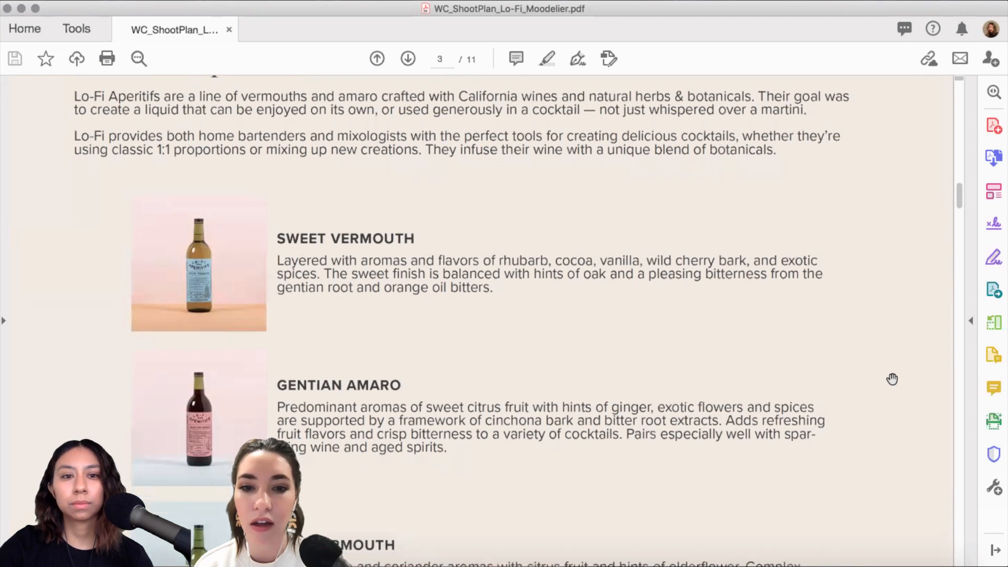
scroll(892, 378, down, 8)
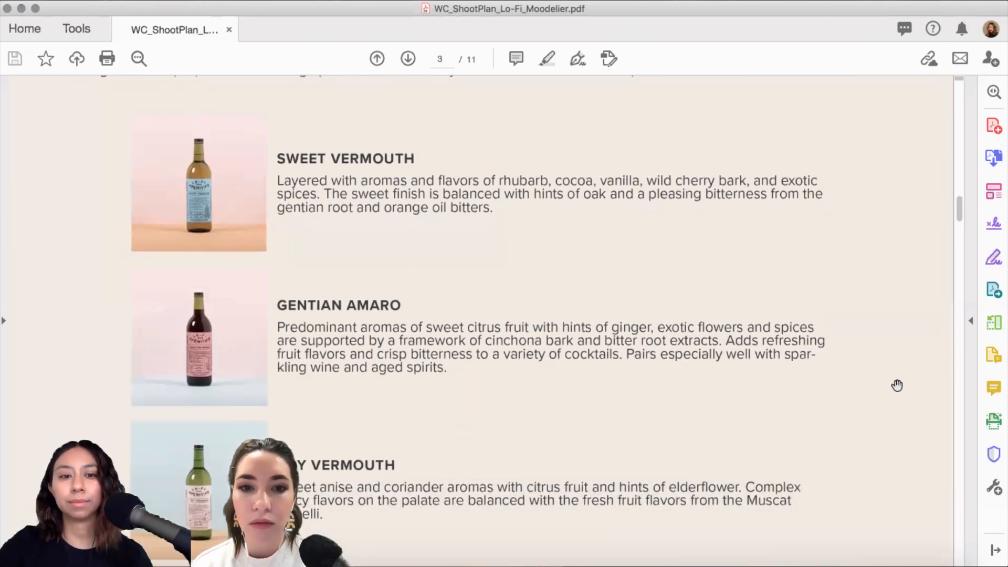
scroll(901, 393, down, 20)
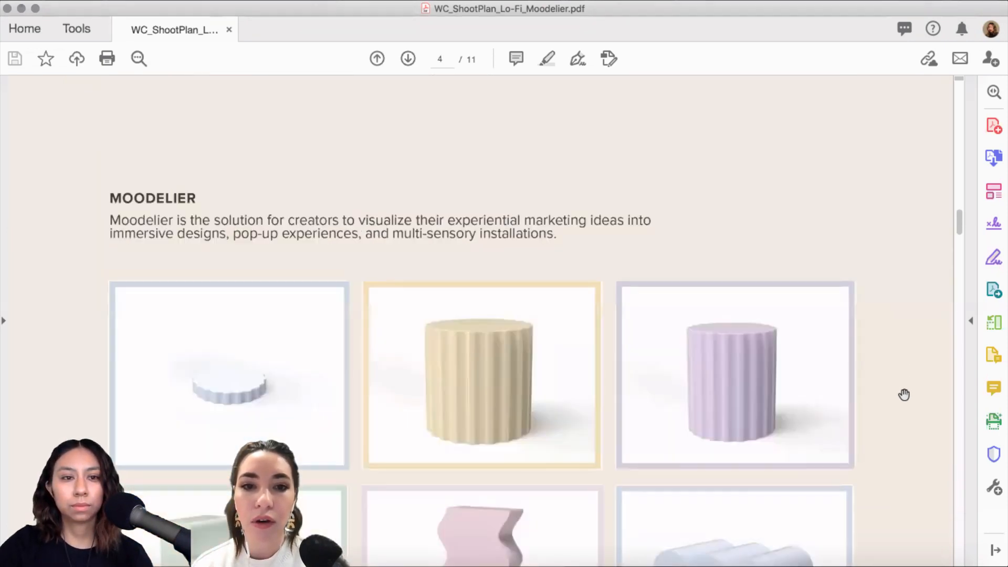
scroll(906, 397, down, 7)
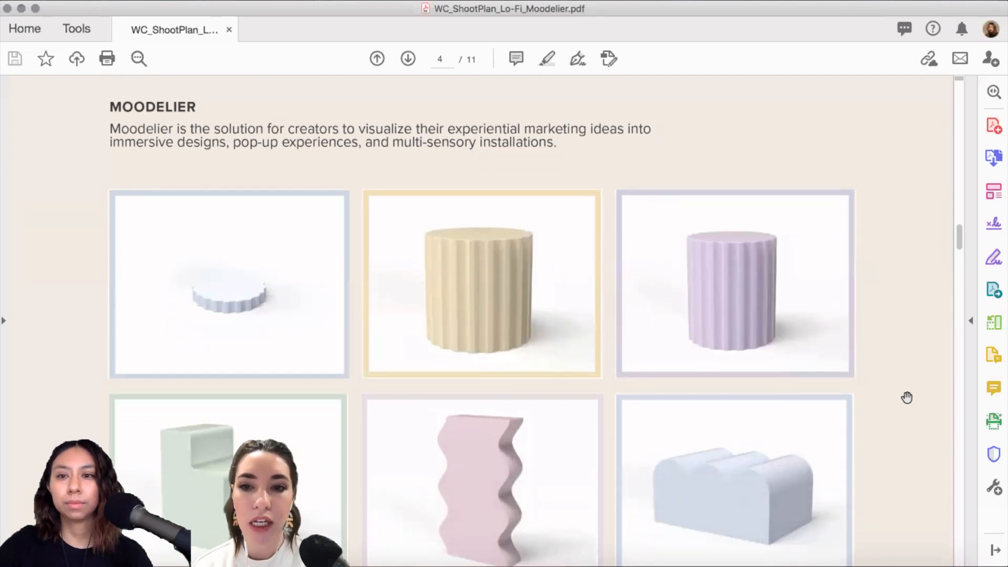
scroll(906, 397, down, 4)
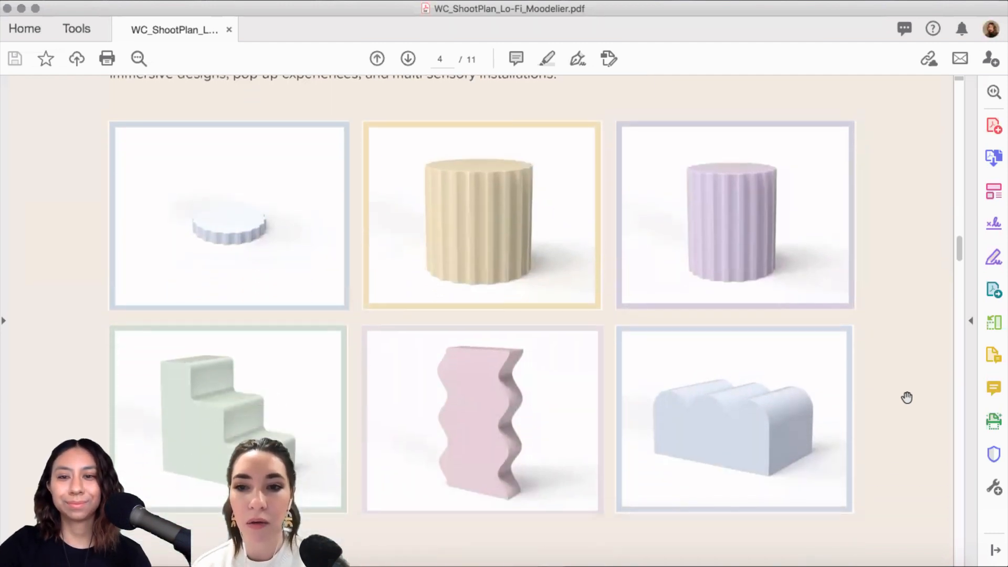
scroll(906, 396, down, 6)
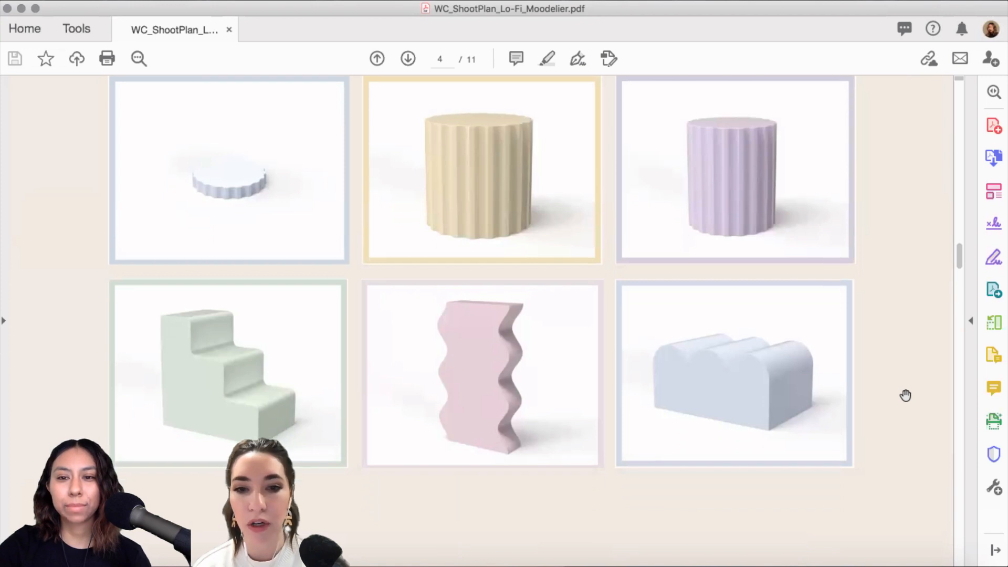
scroll(904, 395, down, 10)
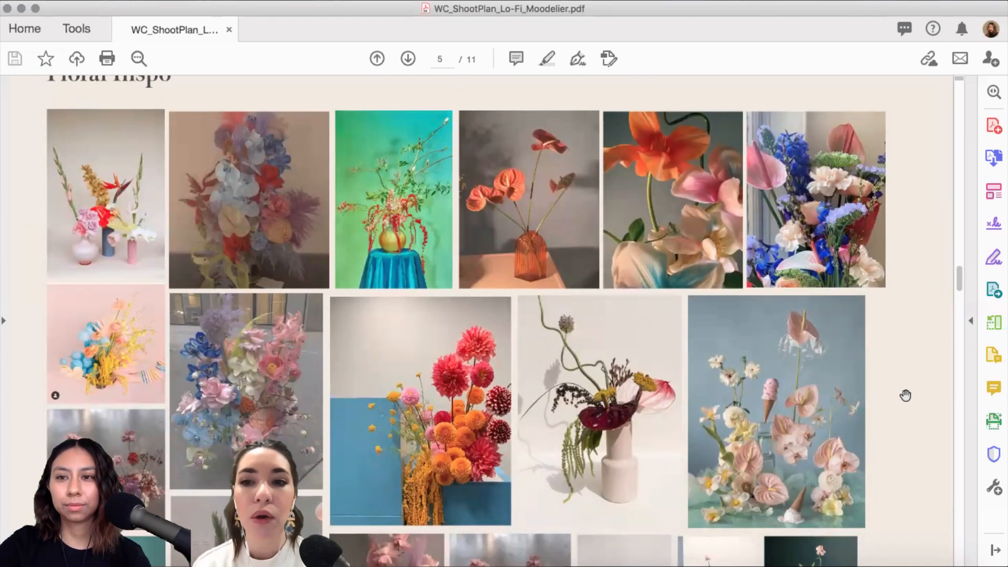
scroll(905, 395, down, 2)
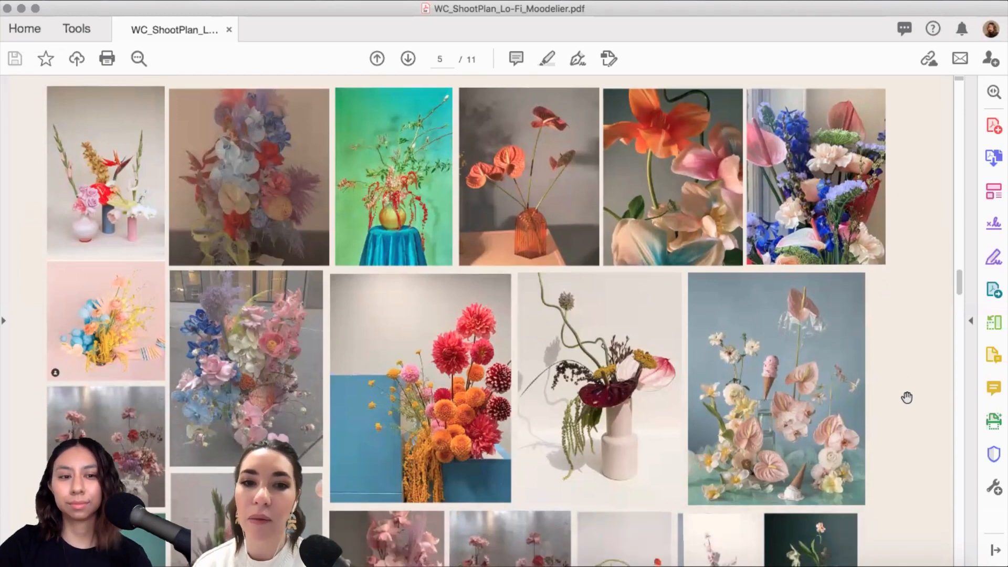
scroll(906, 397, down, 6)
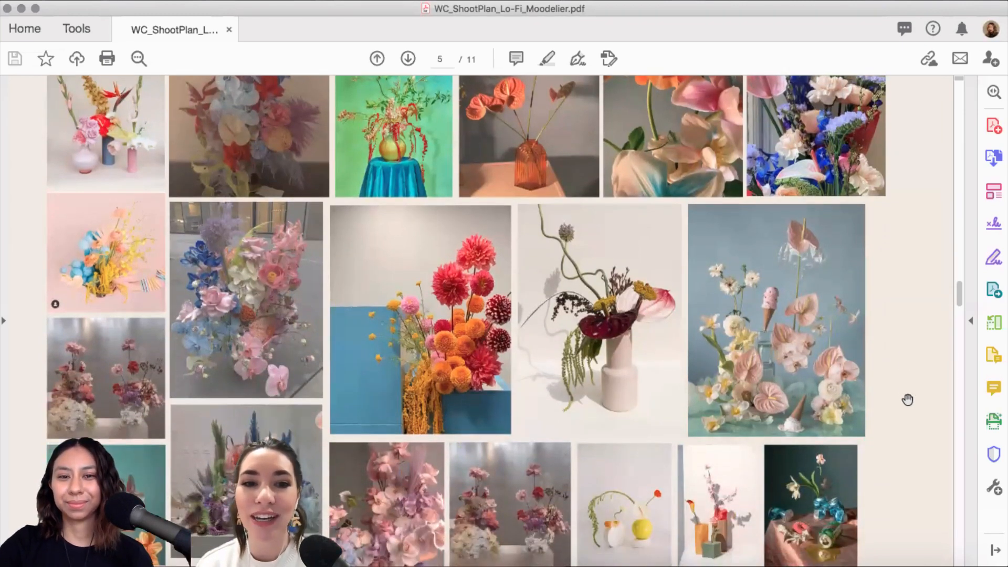
scroll(907, 399, down, 15)
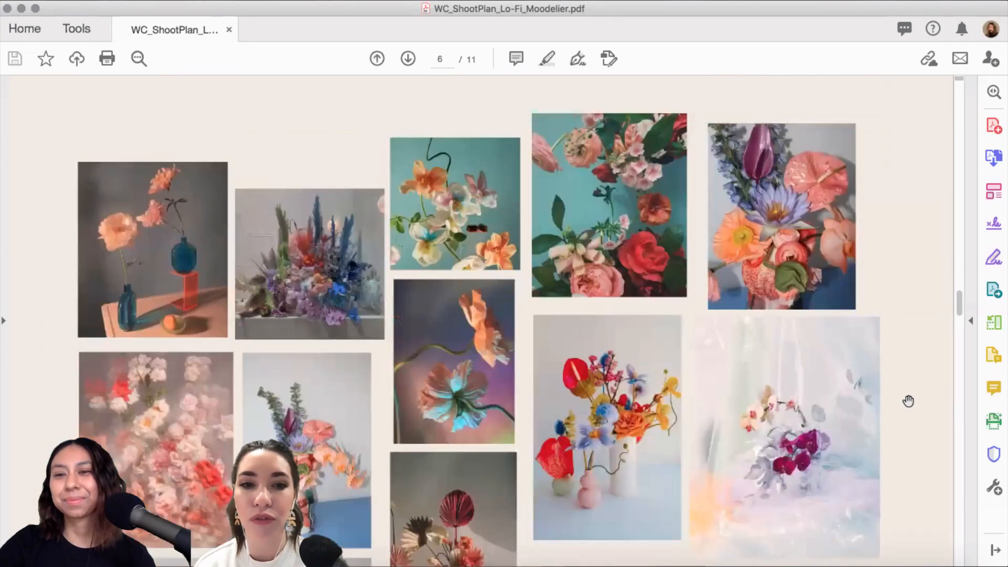
scroll(908, 401, down, 1)
scroll(906, 401, down, 6)
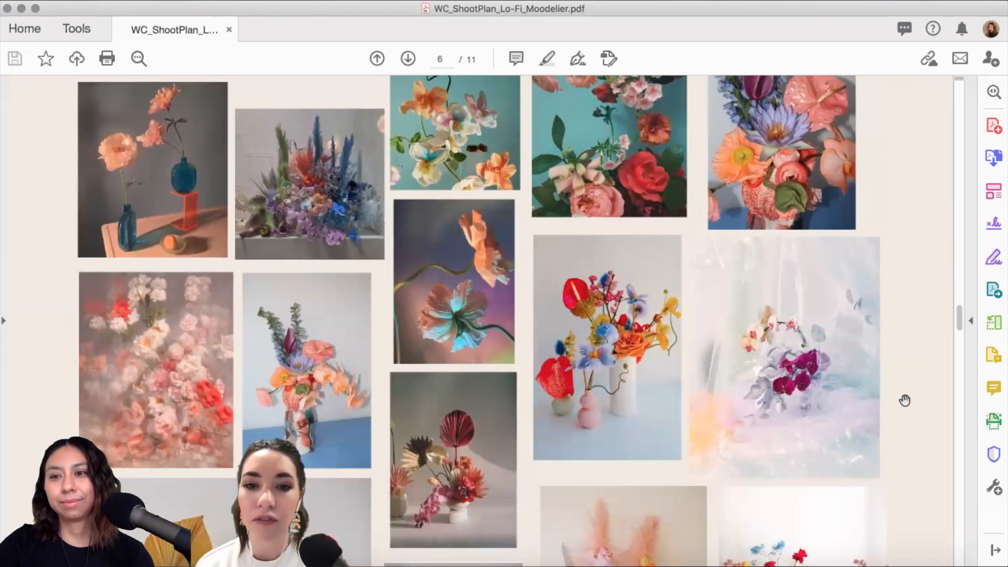
scroll(903, 403, down, 8)
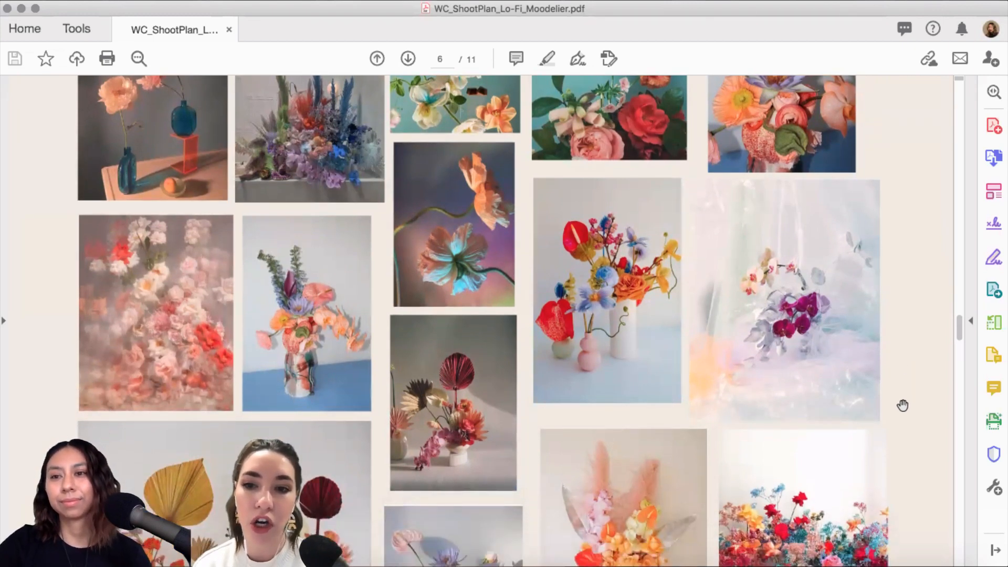
scroll(903, 405, down, 1)
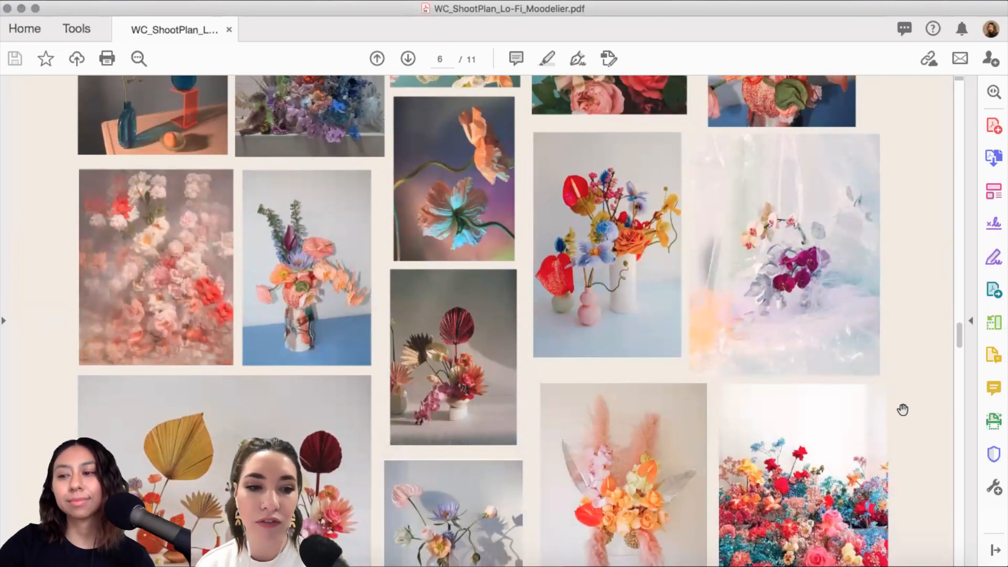
scroll(903, 408, down, 10)
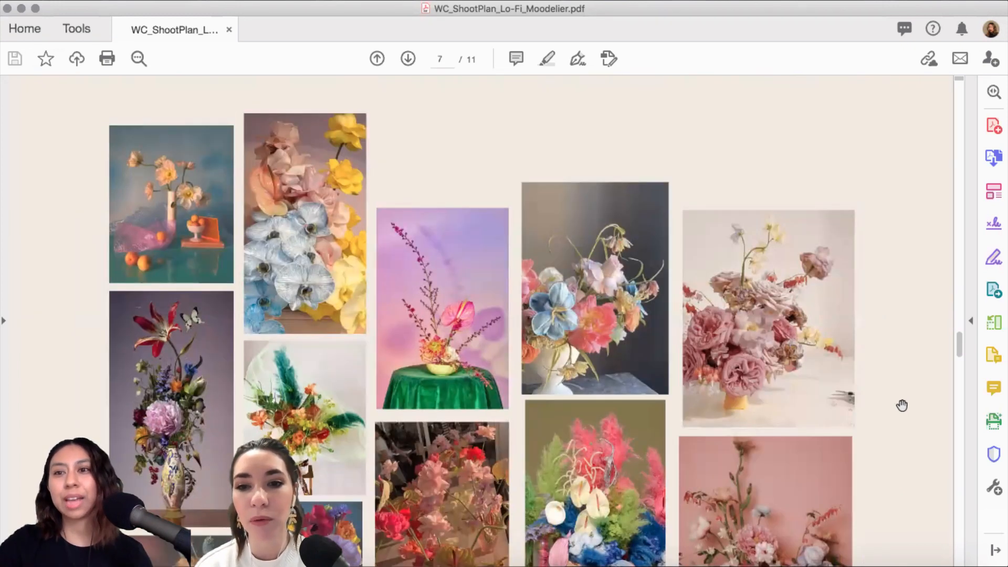
scroll(913, 411, down, 7)
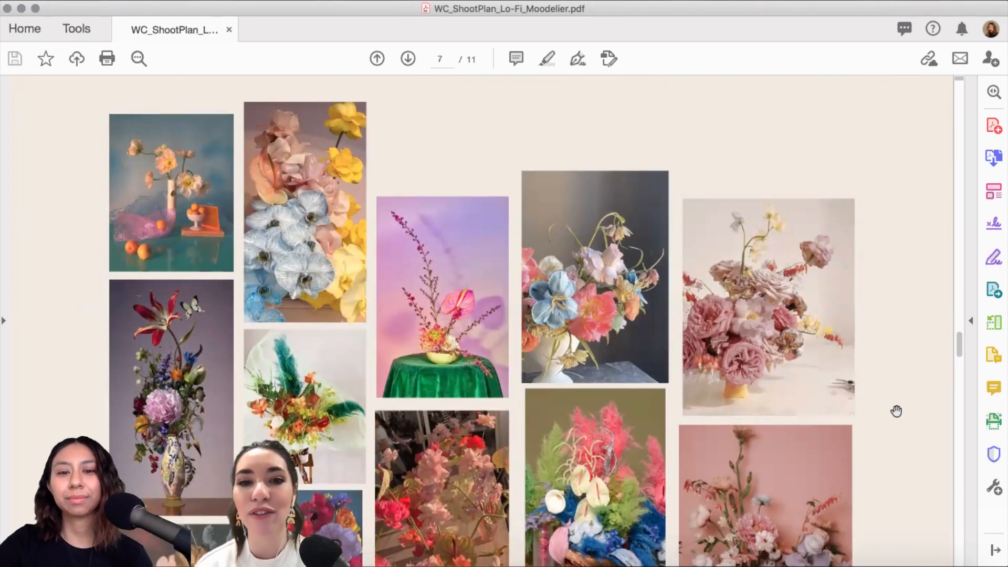
scroll(887, 404, down, 1)
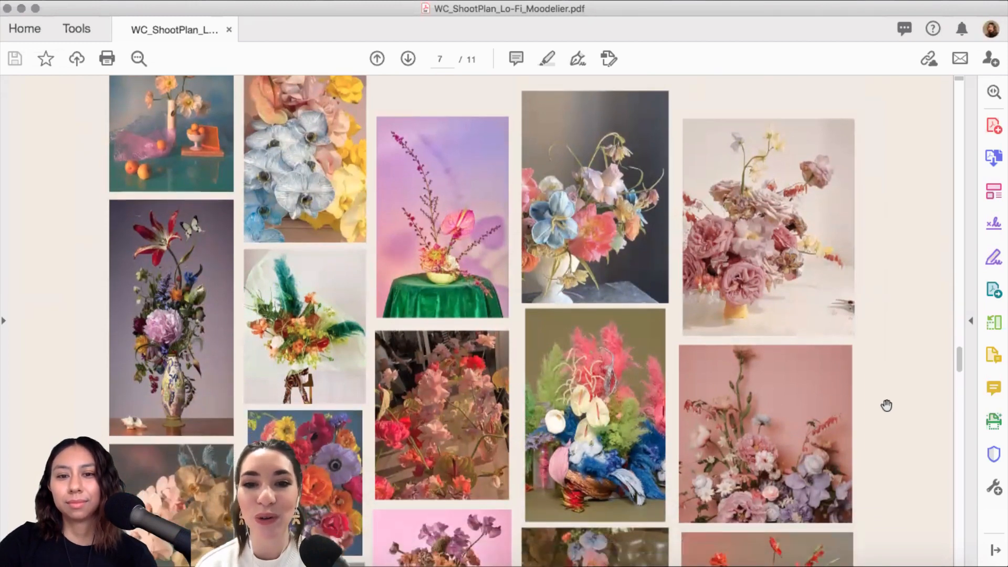
scroll(887, 407, down, 3)
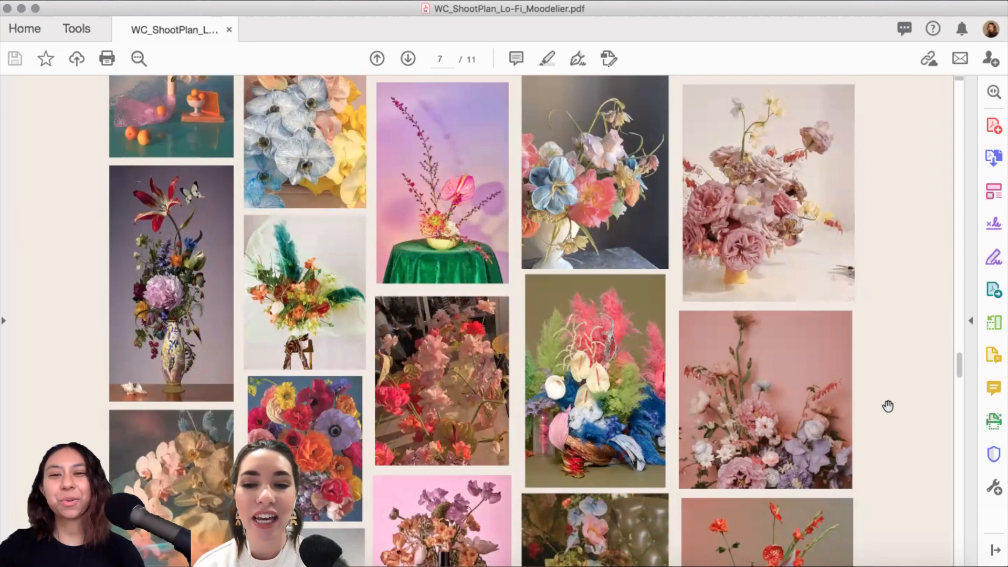
scroll(894, 374, down, 7)
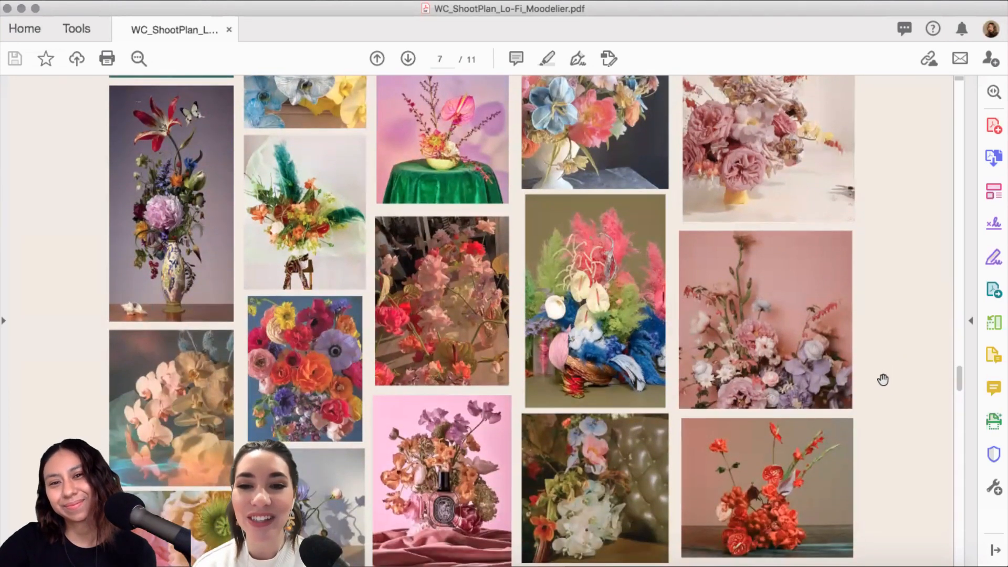
scroll(883, 379, down, 10)
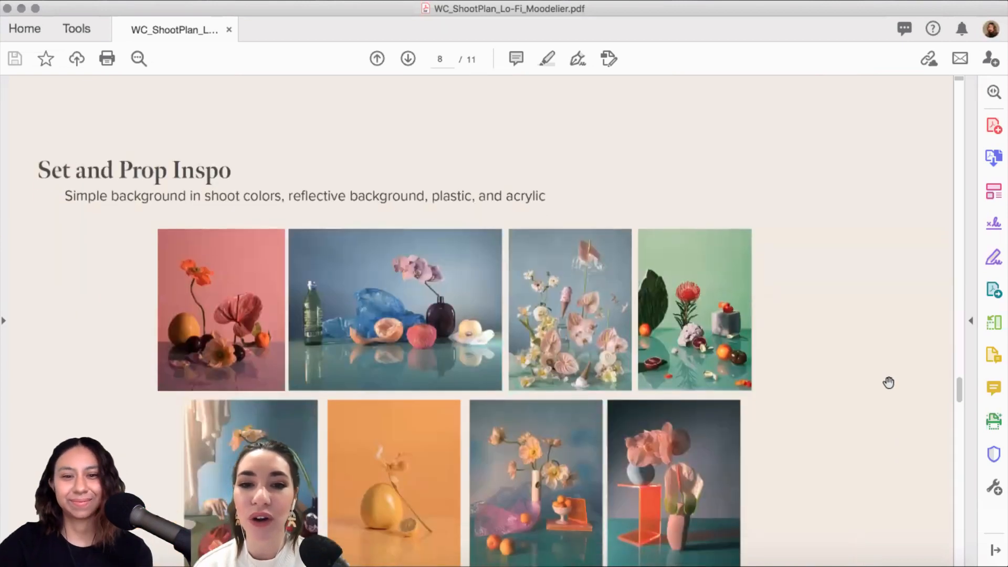
Step: Scroll through the Beverage Inspo and Shot List pages to page 11 of 11
scroll(888, 383, down, 6)
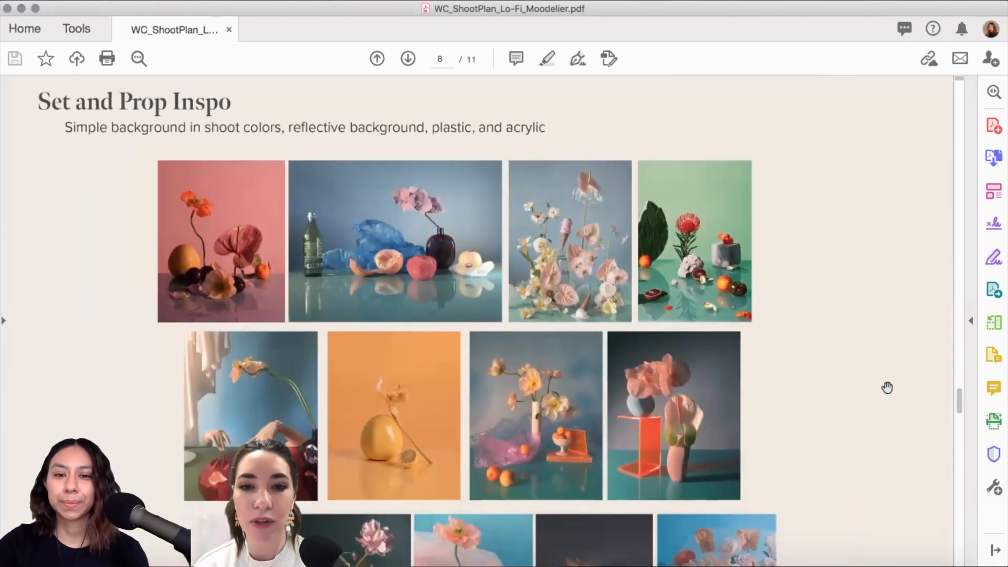
scroll(886, 387, down, 5)
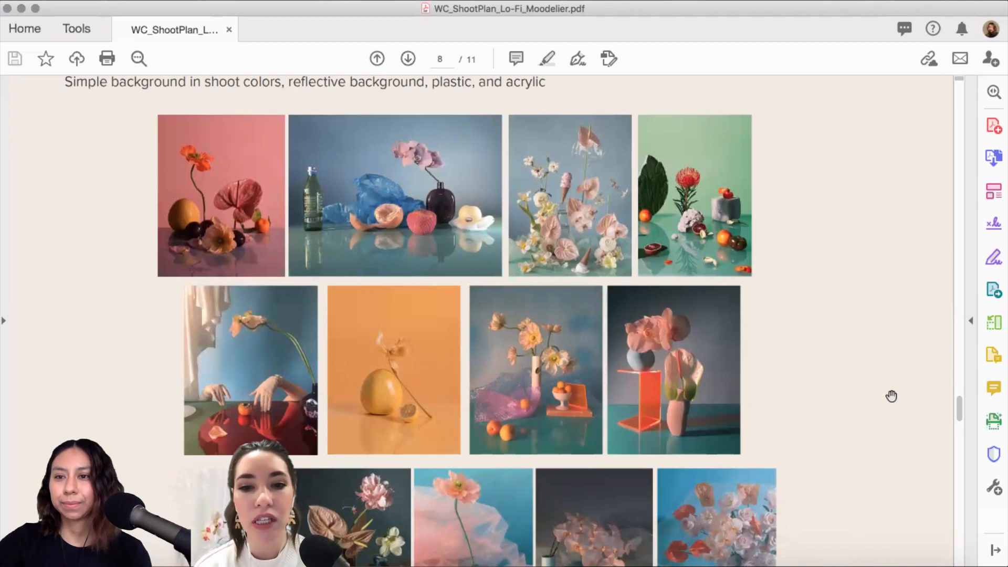
scroll(893, 400, down, 1)
scroll(894, 400, down, 6)
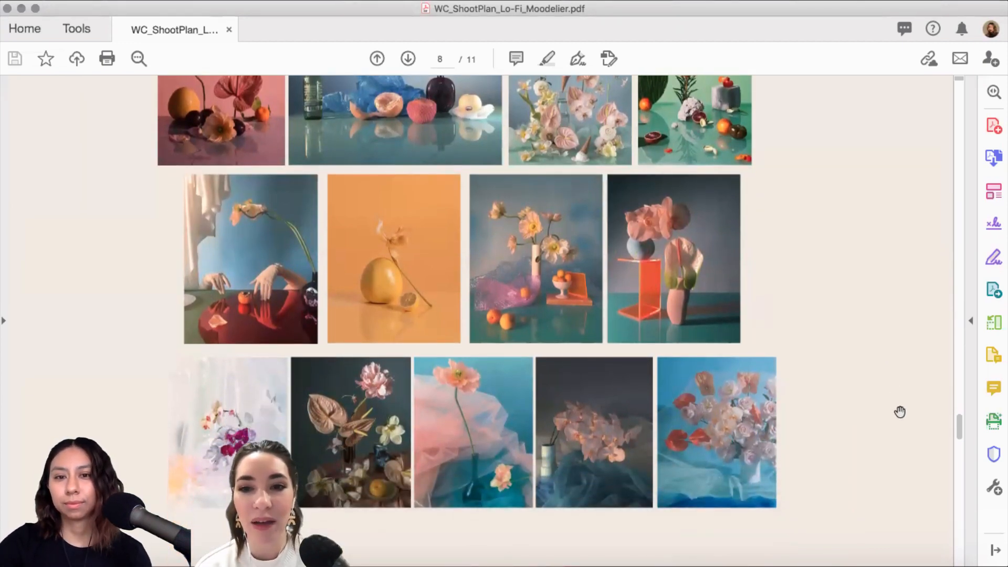
scroll(900, 412, down, 5)
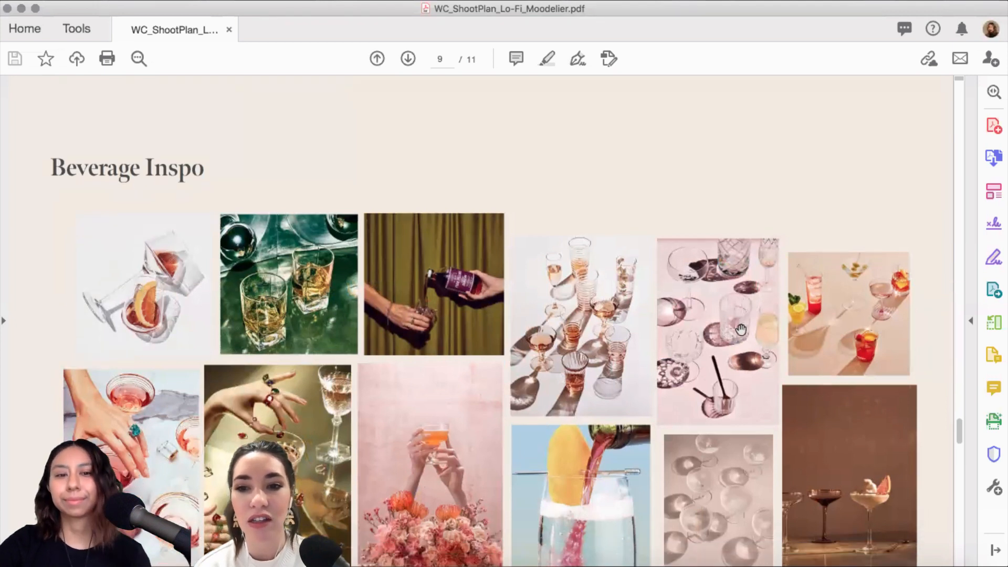
scroll(740, 331, down, 4)
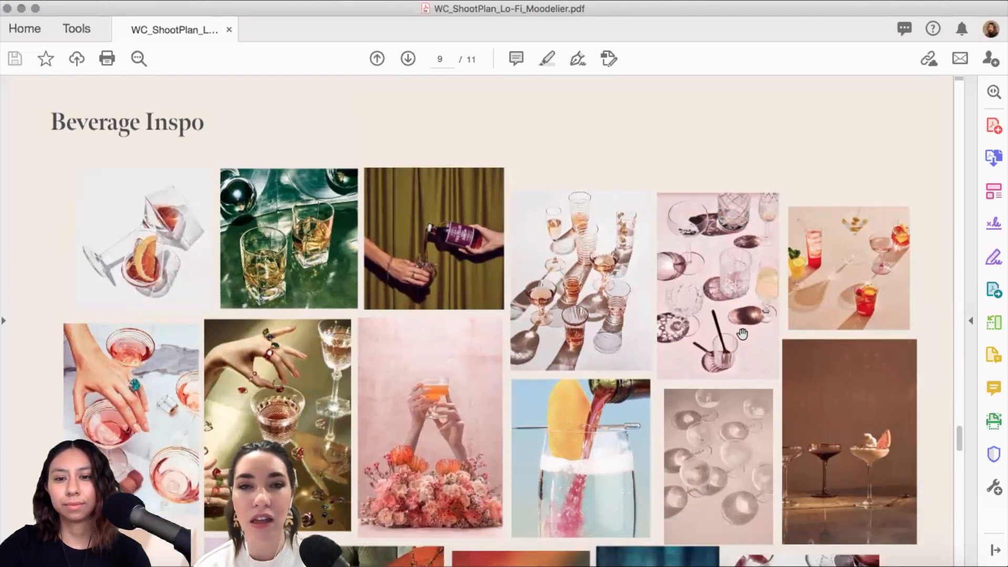
scroll(742, 334, down, 2)
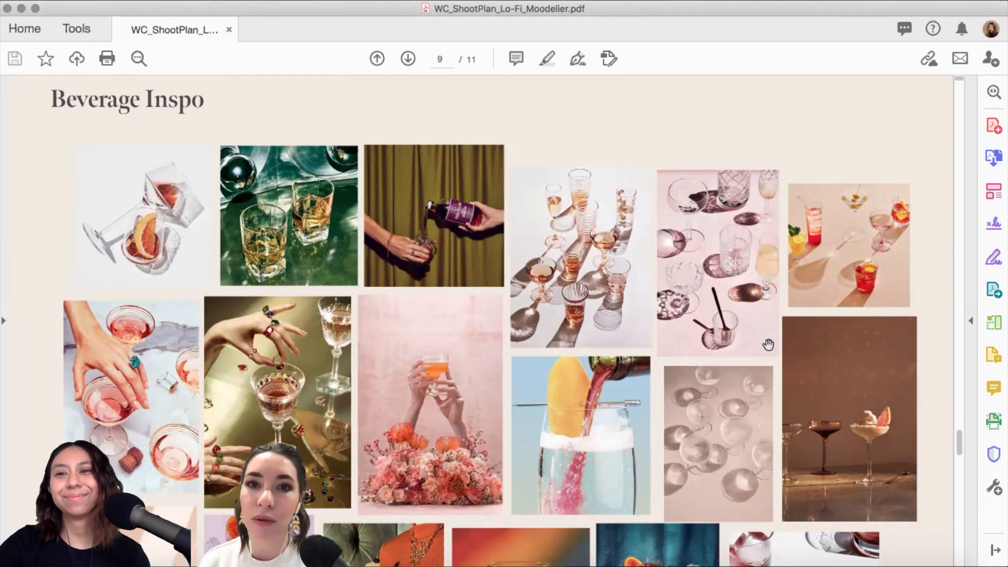
scroll(758, 338, down, 5)
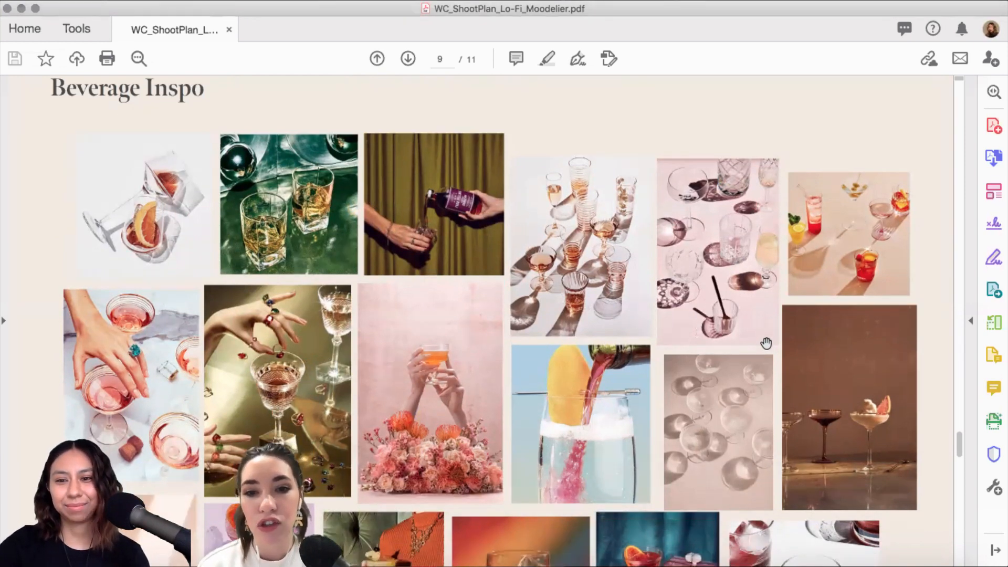
scroll(766, 344, down, 7)
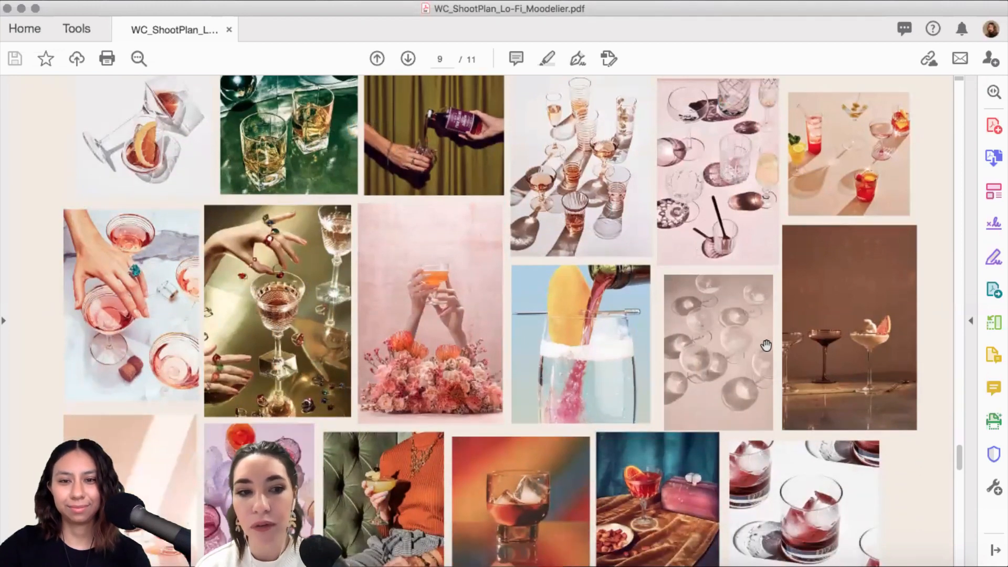
scroll(766, 345, down, 3)
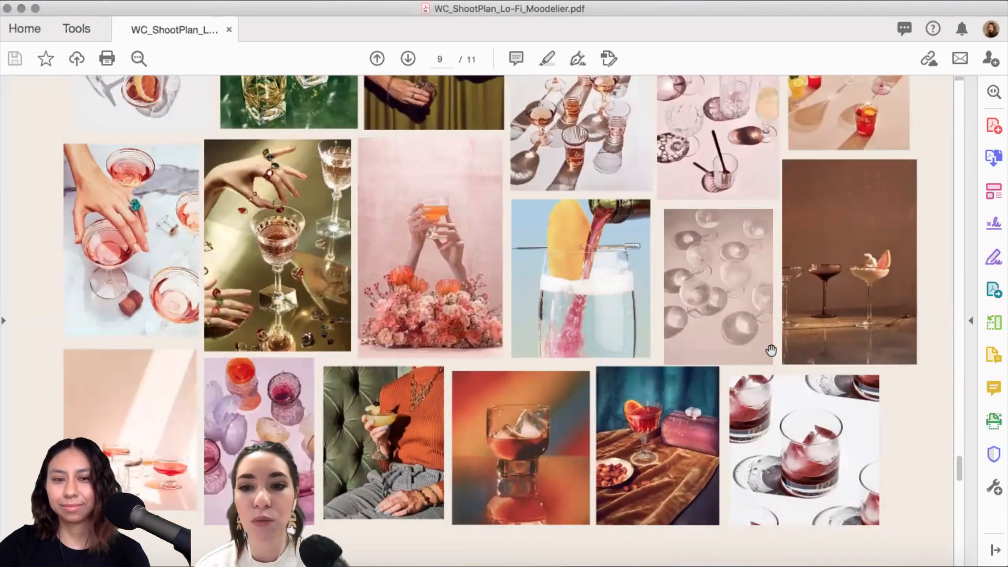
scroll(769, 349, down, 3)
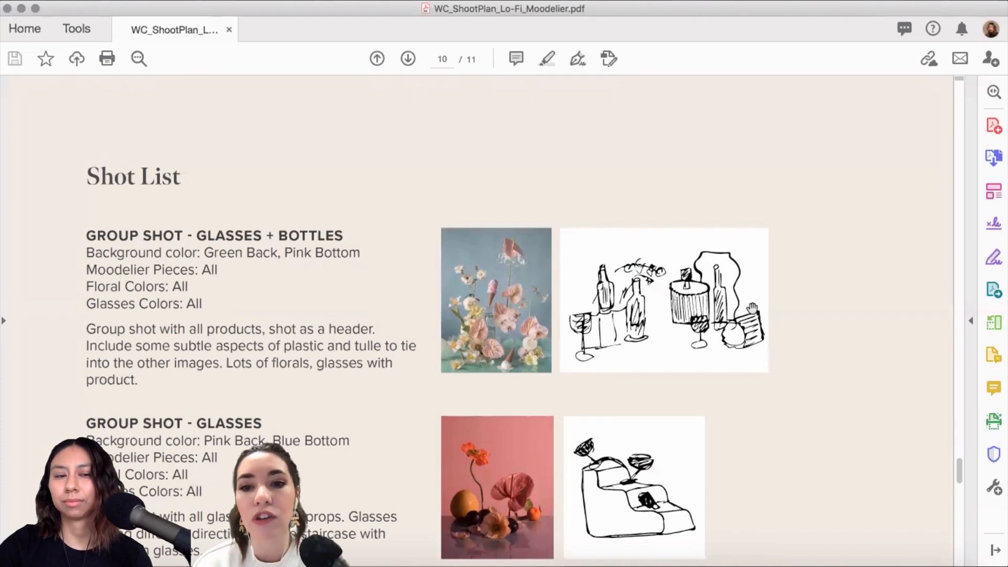
scroll(758, 305, down, 2)
scroll(757, 305, down, 3)
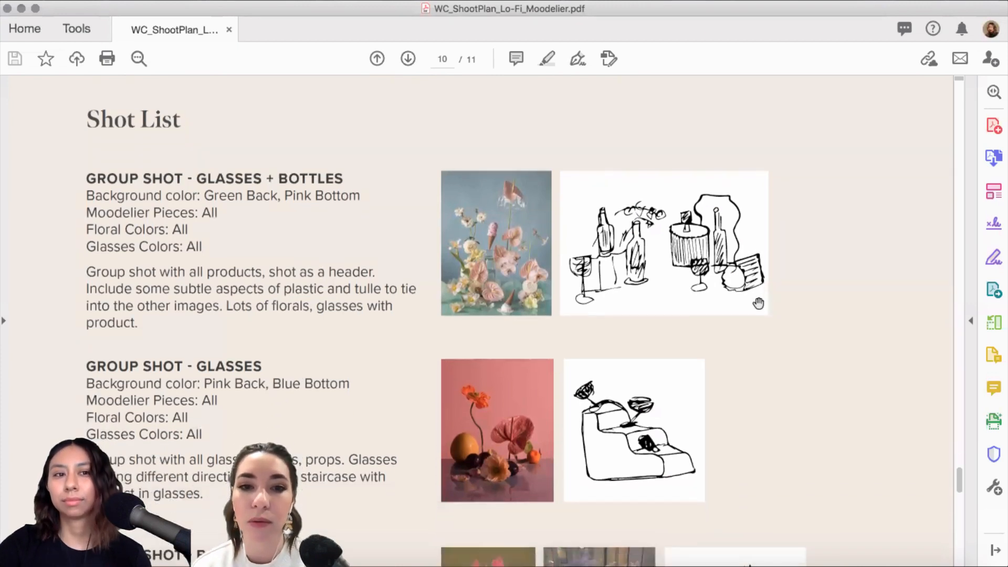
scroll(758, 303, down, 2)
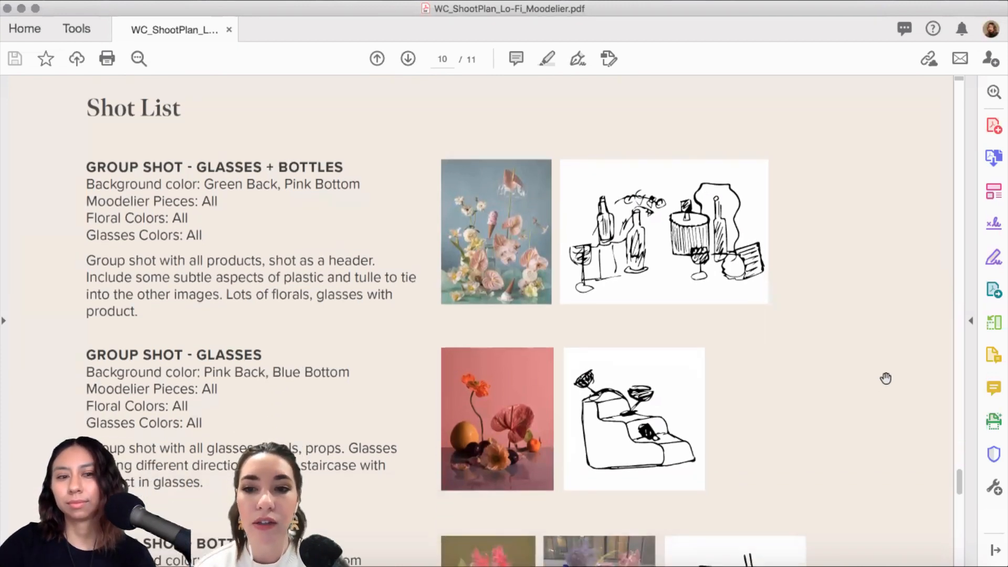
scroll(887, 376, down, 1)
scroll(886, 377, down, 1)
scroll(885, 378, down, 1)
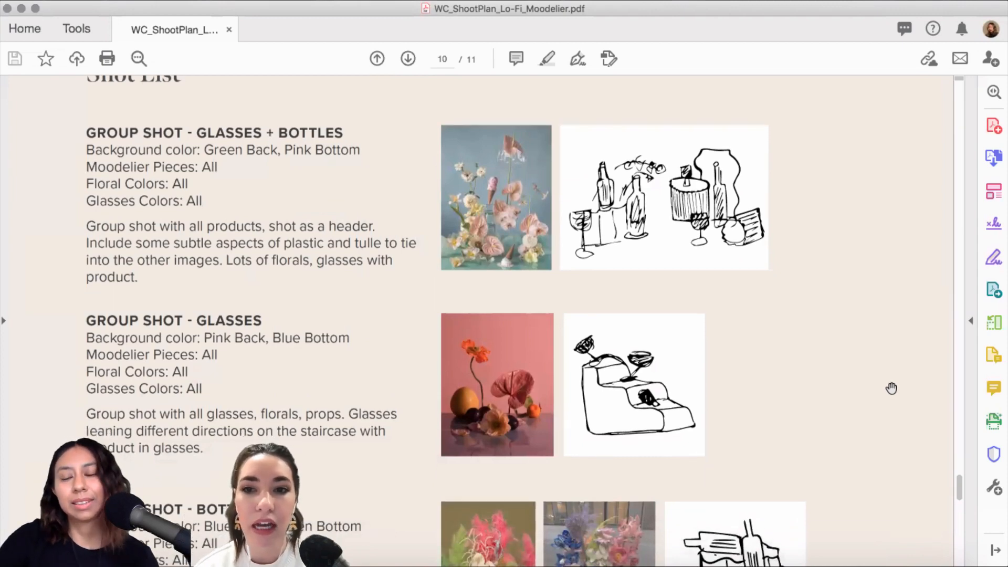
scroll(866, 336, down, 6)
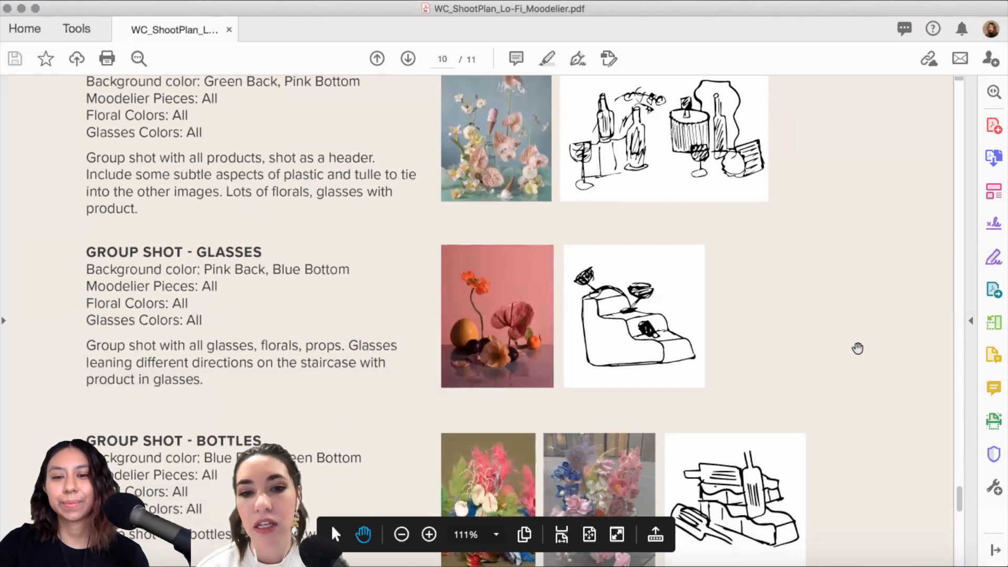
scroll(857, 348, down, 10)
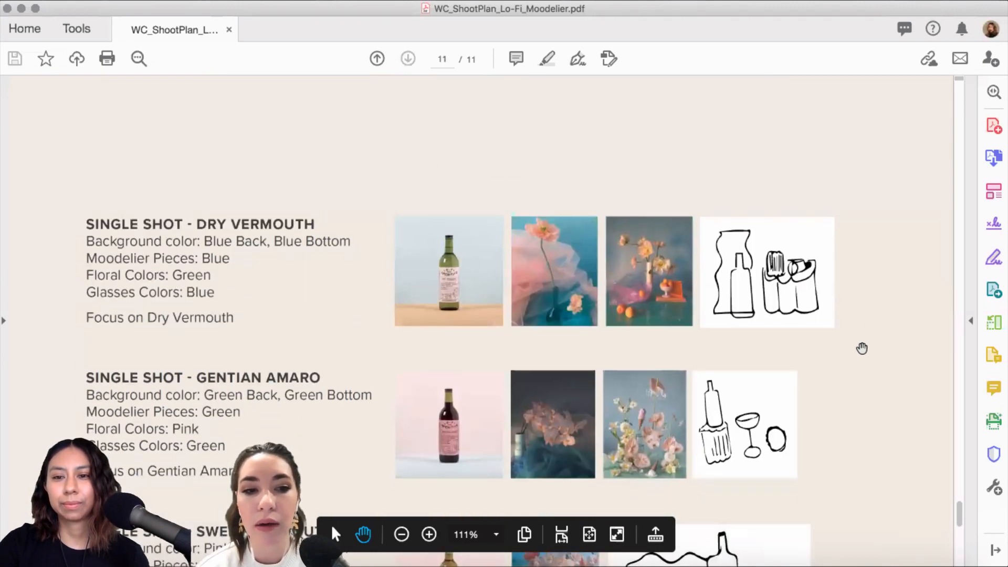
scroll(861, 348, down, 4)
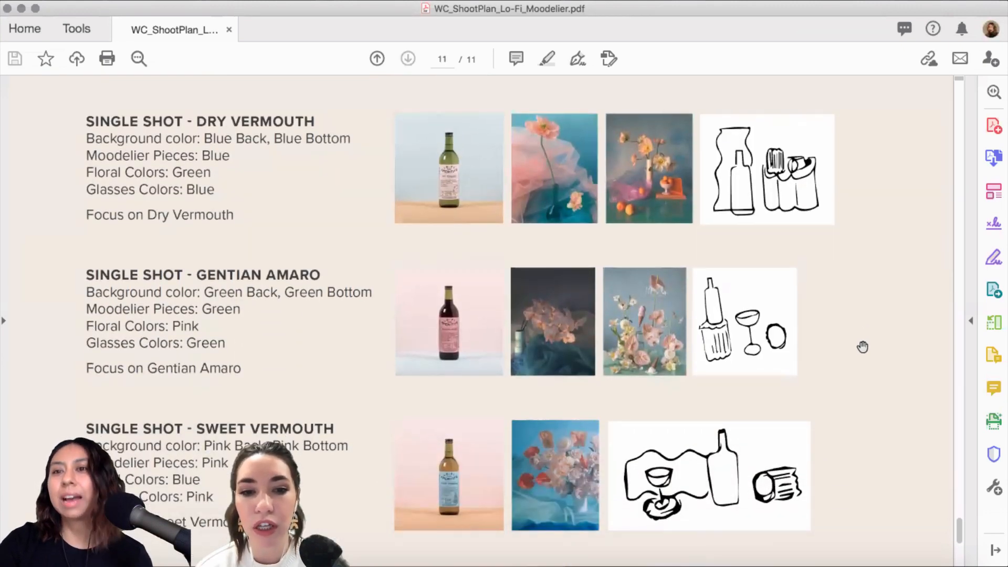
scroll(862, 347, down, 1)
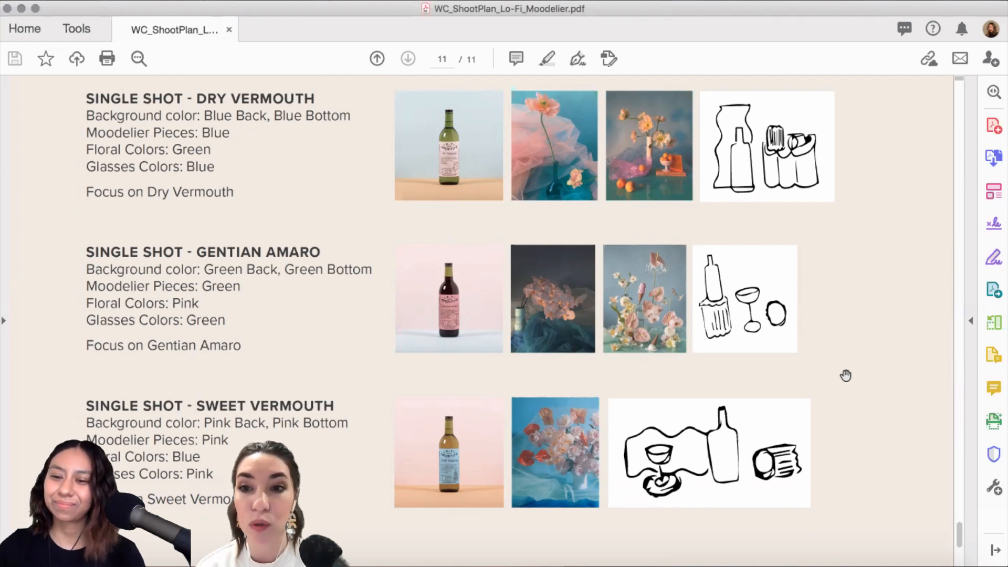
scroll(923, 382, down, 2)
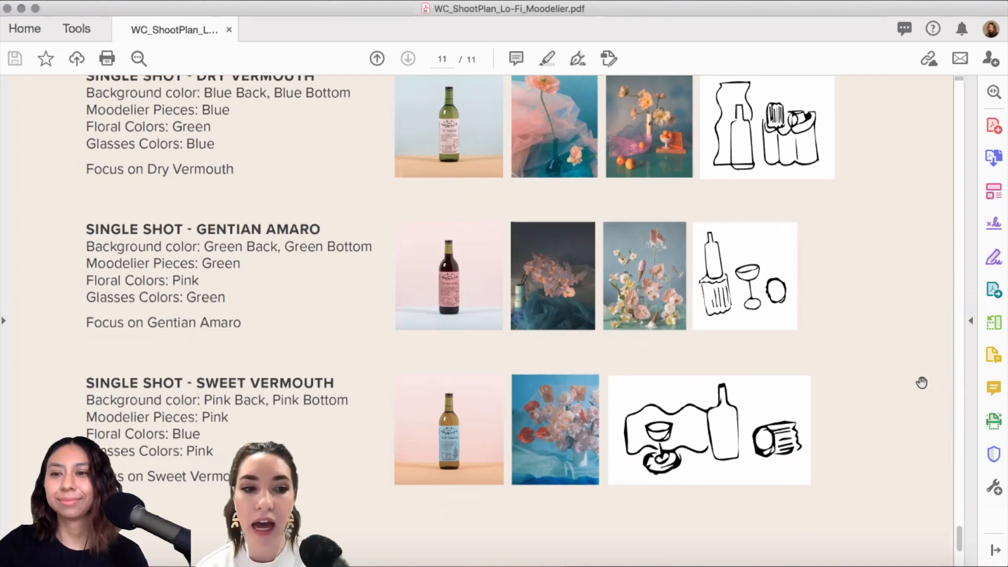
scroll(920, 383, up, 1)
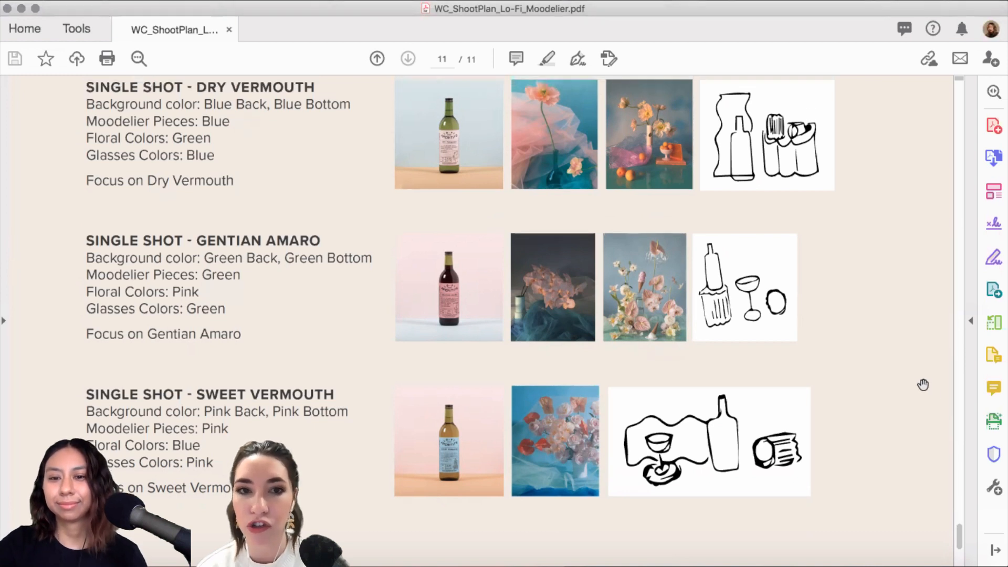
scroll(896, 405, up, 1)
scroll(895, 405, up, 1)
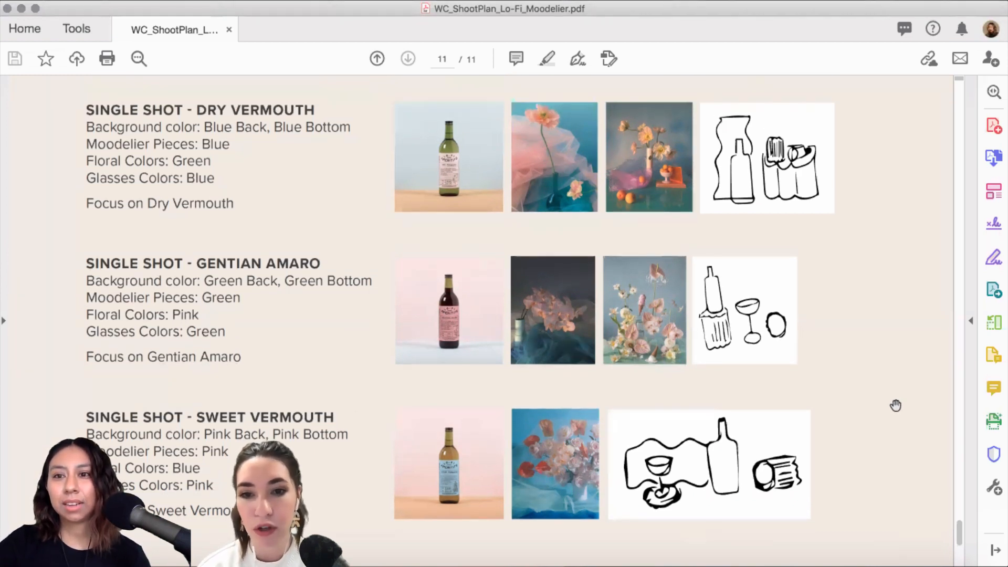
scroll(894, 405, up, 1)
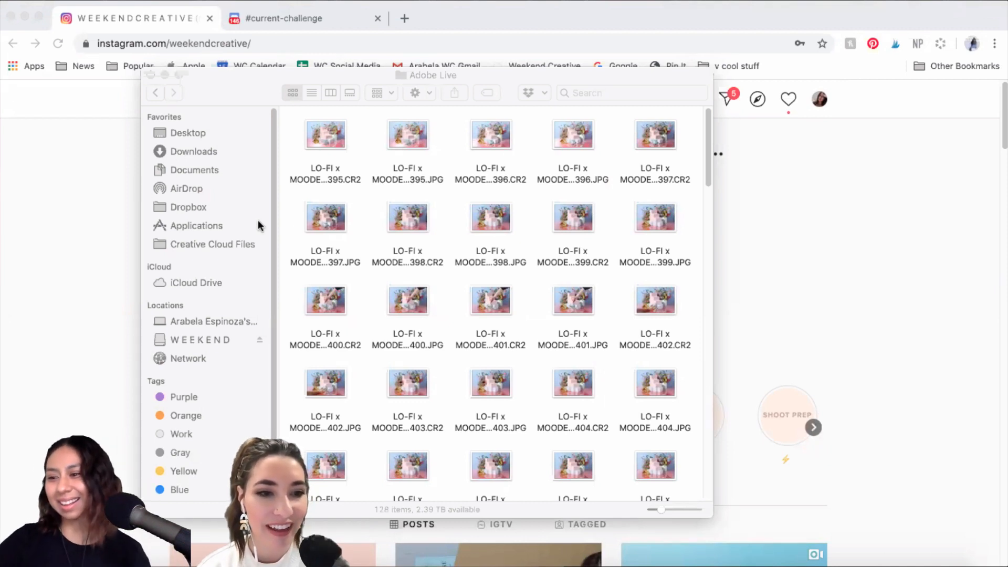
Step: Select all 128 Adobe Live files in Finder and drag them onto Lightroom's window
click(228, 77)
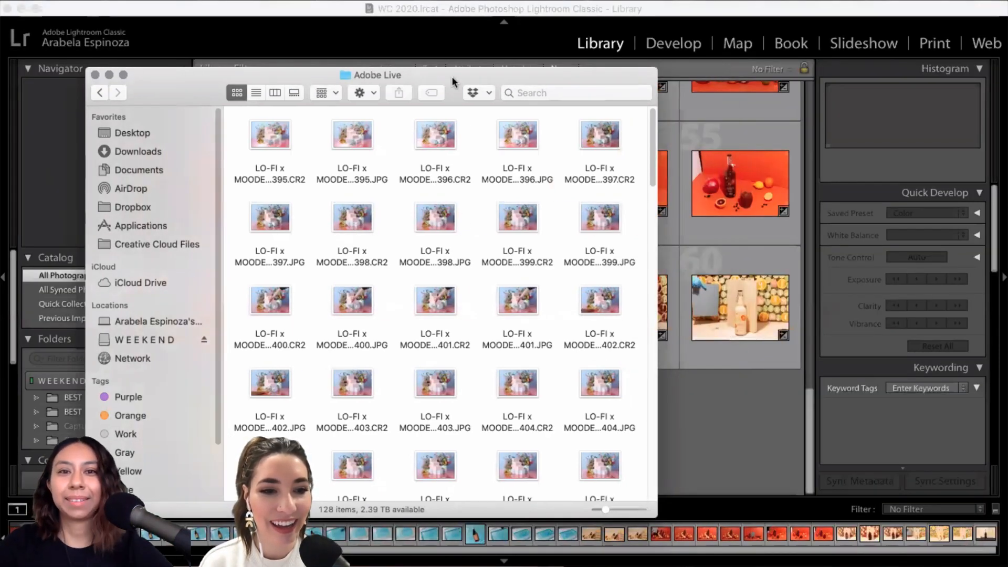
drag(451, 77, 469, 71)
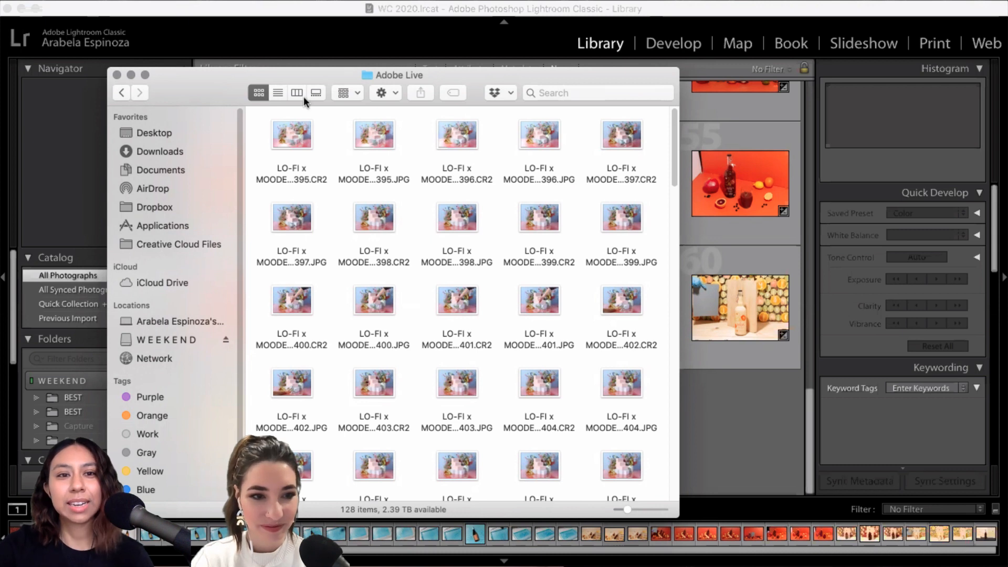
drag(215, 86, 251, 96)
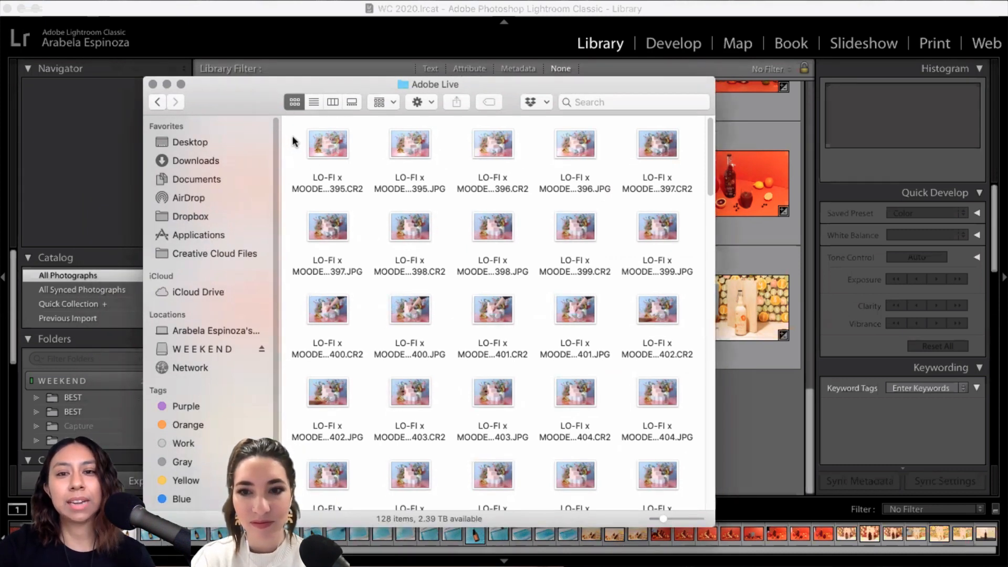
drag(293, 129, 559, 469)
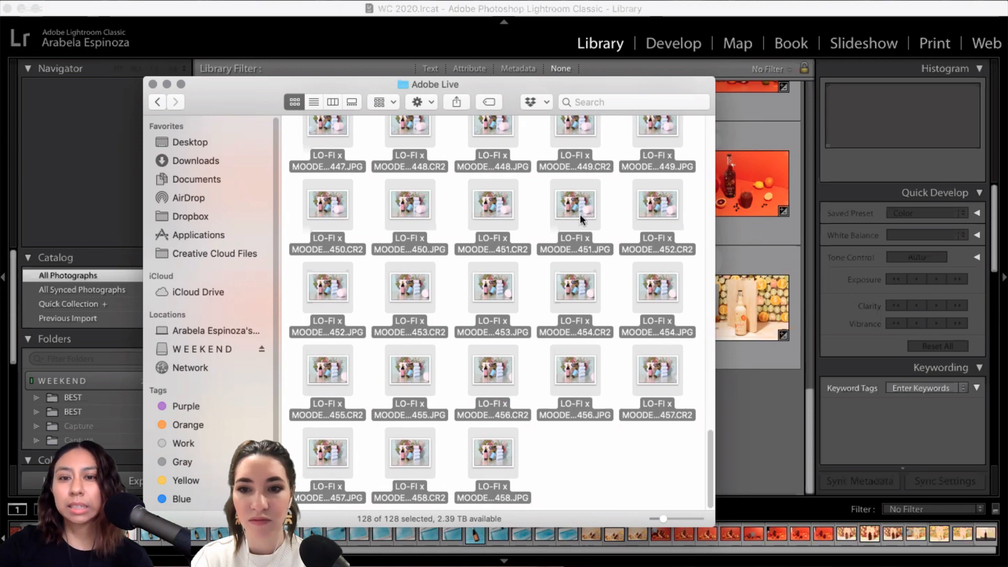
drag(602, 319, 691, 450)
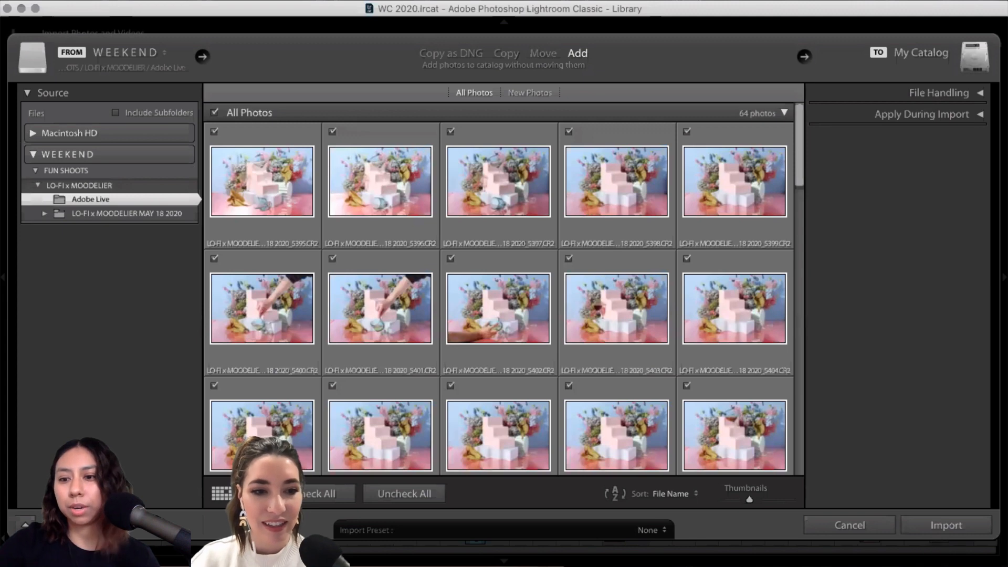
Step: Import the 64 Adobe Live photos into the catalog at their current location
click(947, 526)
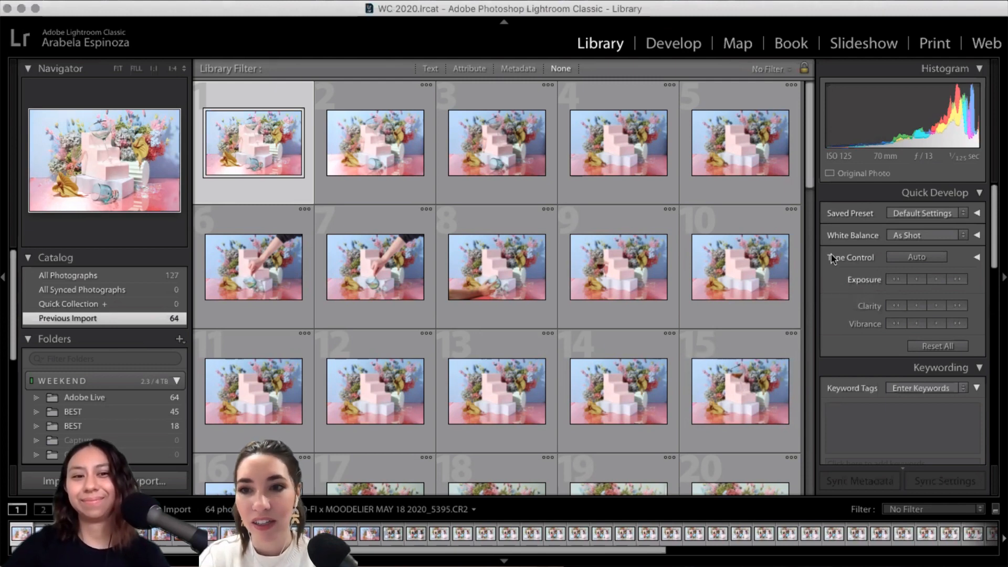
Step: View photo 17 in Loupe, then switch to All Photographs to browse all 127 photos
drag(811, 178, 811, 196)
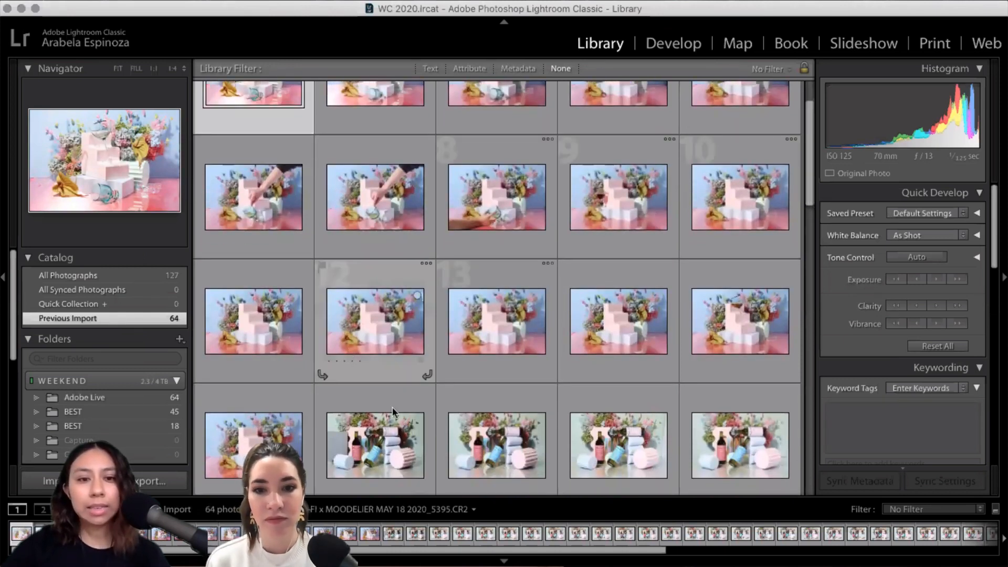
double_click(398, 445)
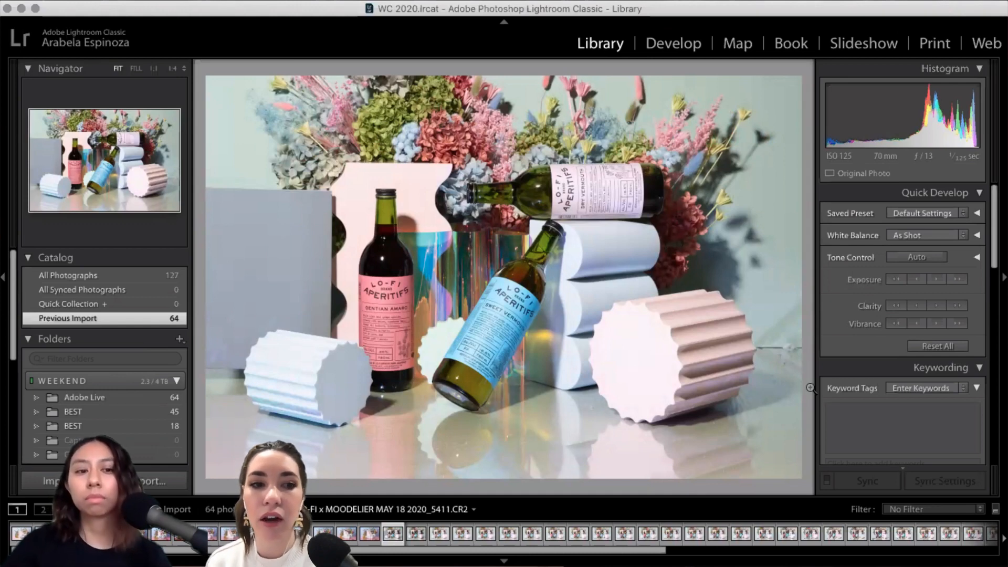
click(156, 275)
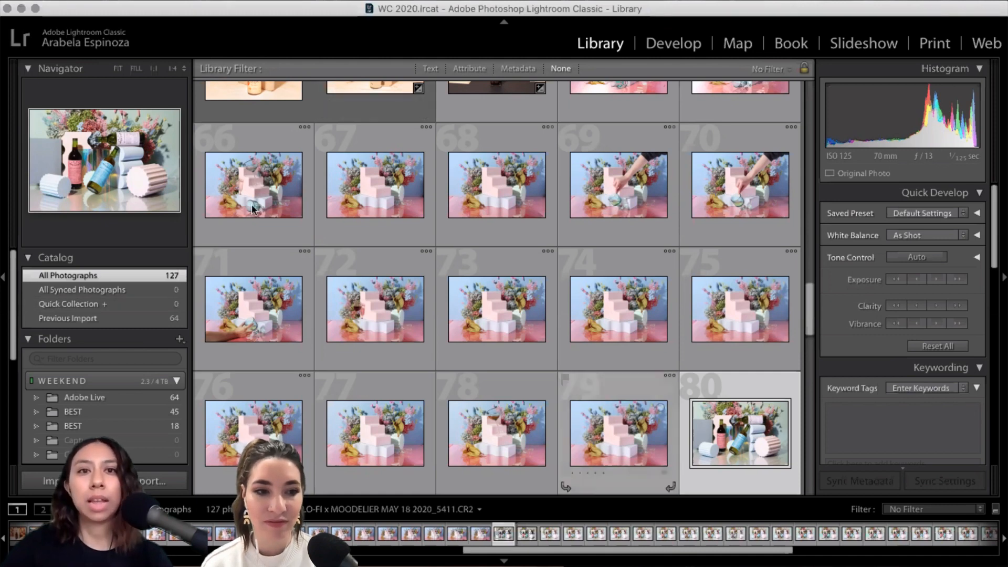
Step: Select photos 64 through 80 and add them to the Quick Collection
click(145, 0)
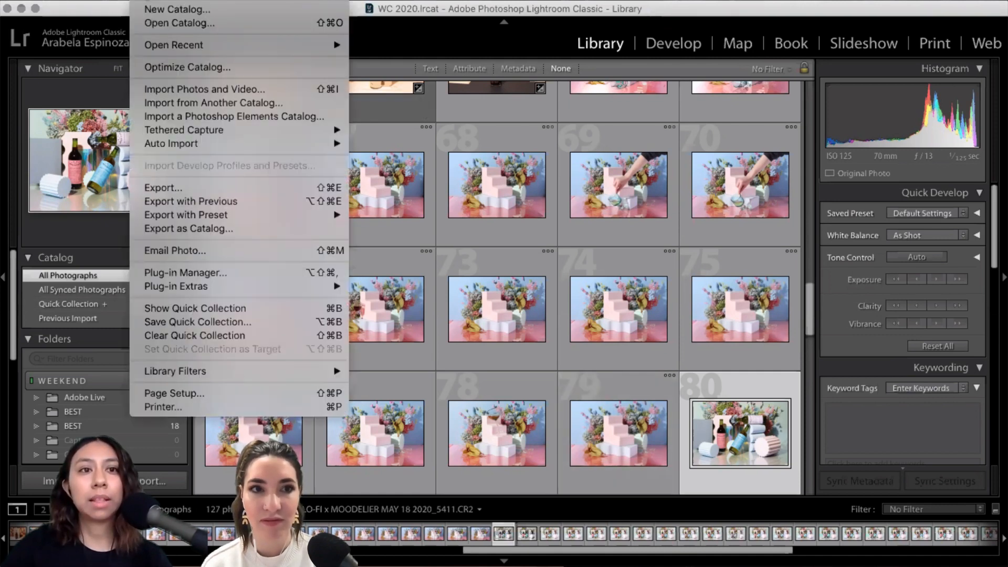
click(480, 138)
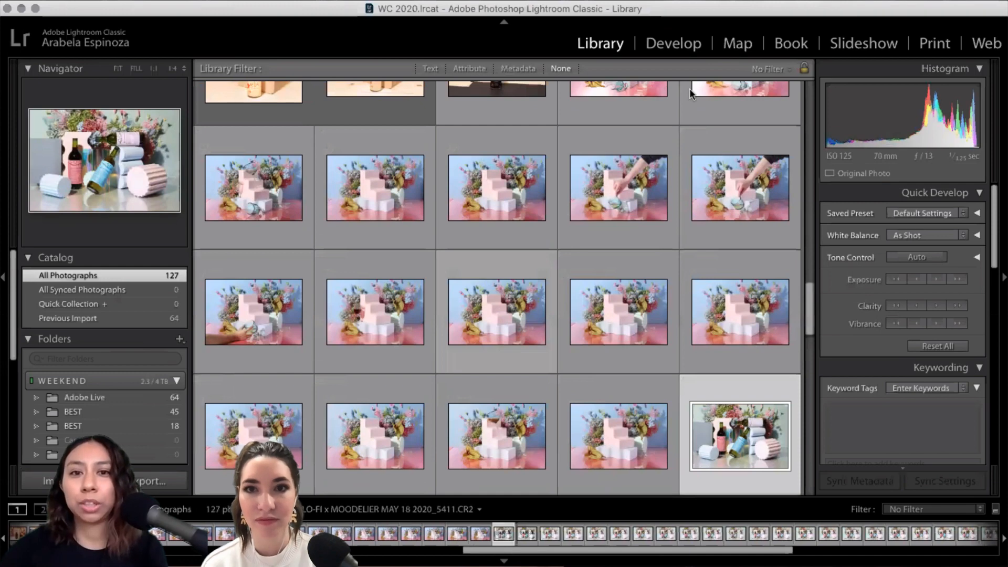
scroll(611, 191, up, 1)
scroll(612, 191, up, 3)
click(611, 191)
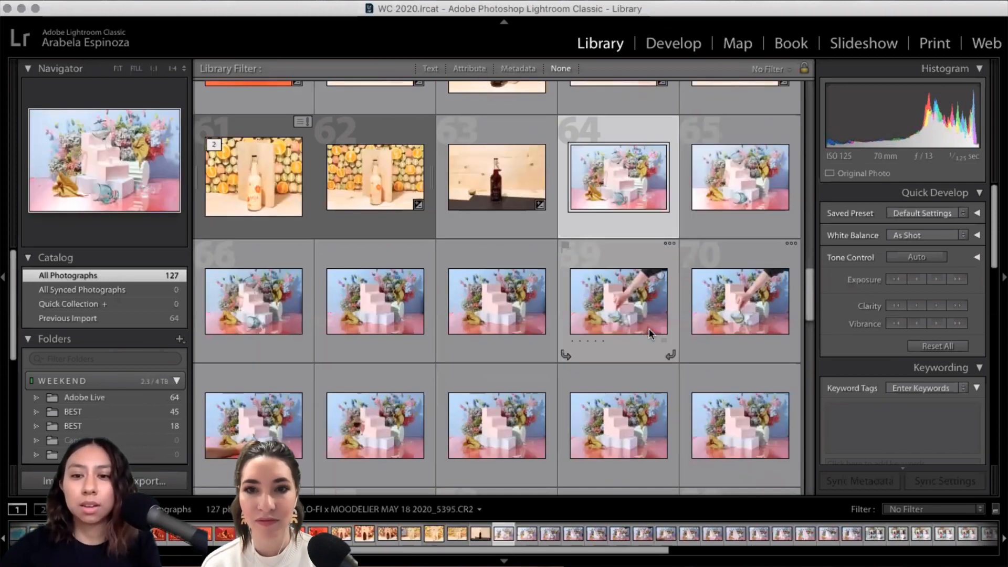
scroll(648, 328, down, 5)
scroll(671, 295, up, 2)
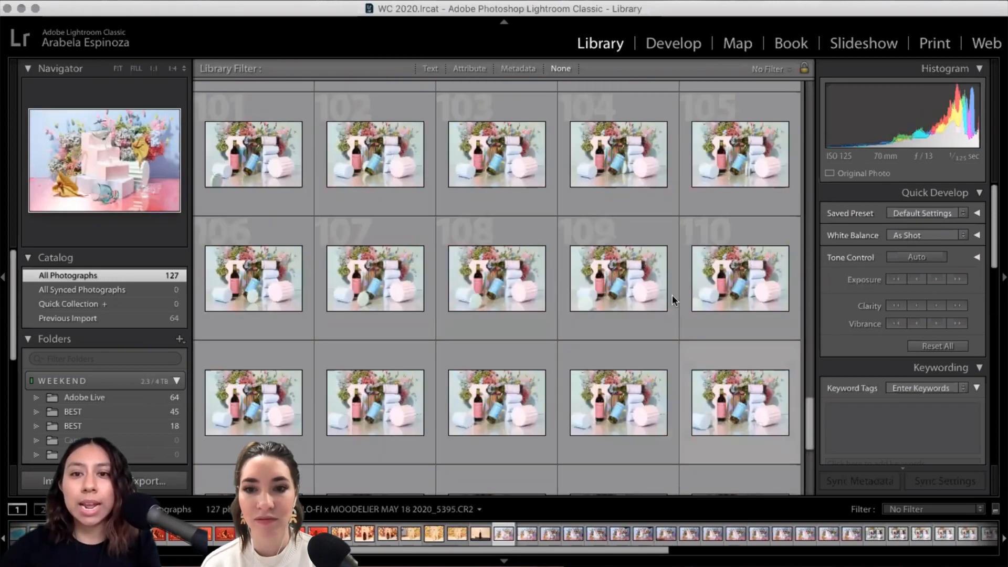
shift+click(792, 210)
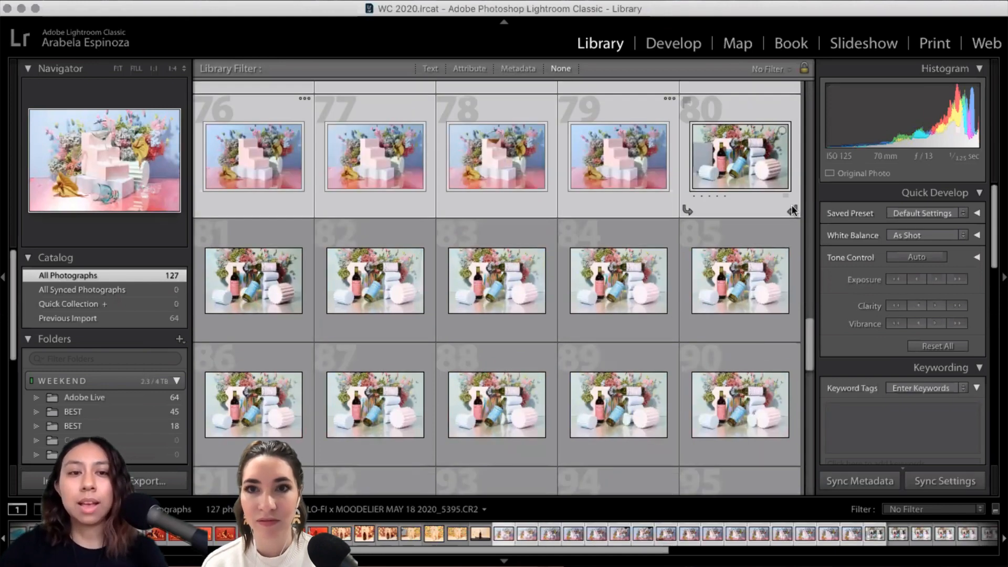
right_click(290, 207)
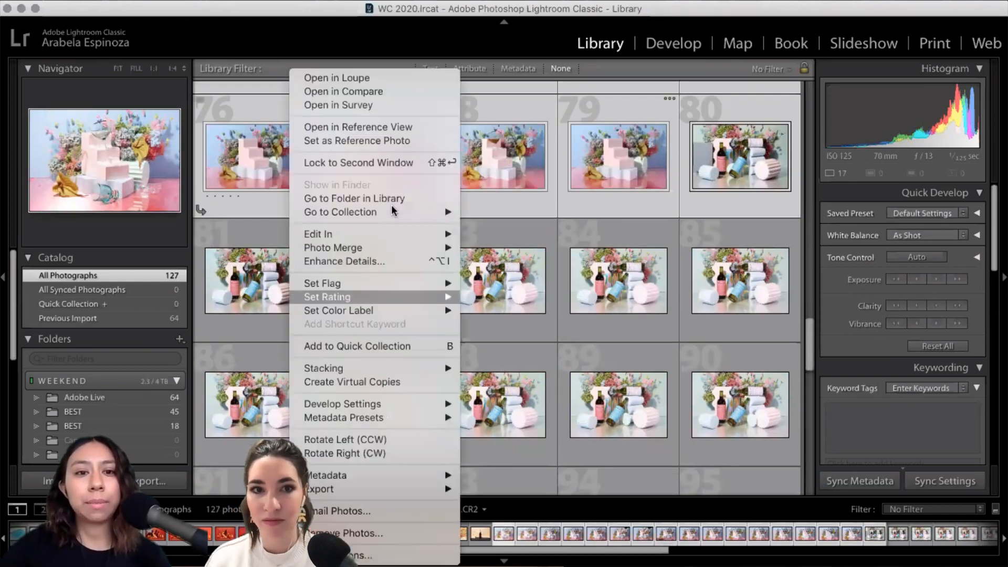
key(Up)
key(Up)
key(Up)
click(386, 347)
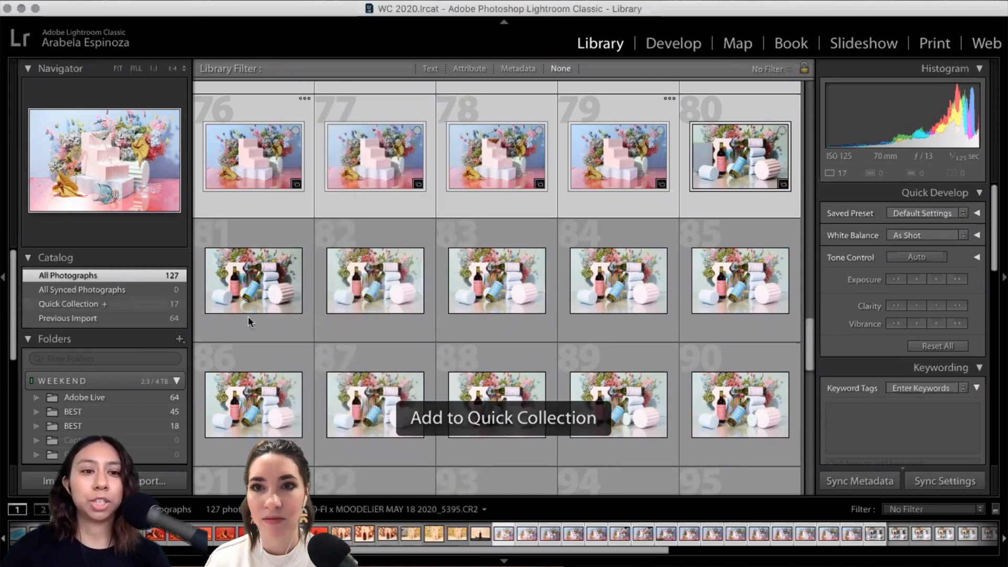
Step: Show the Quick Collection, deselect all, and view the bottles photo full-size
key(super+b)
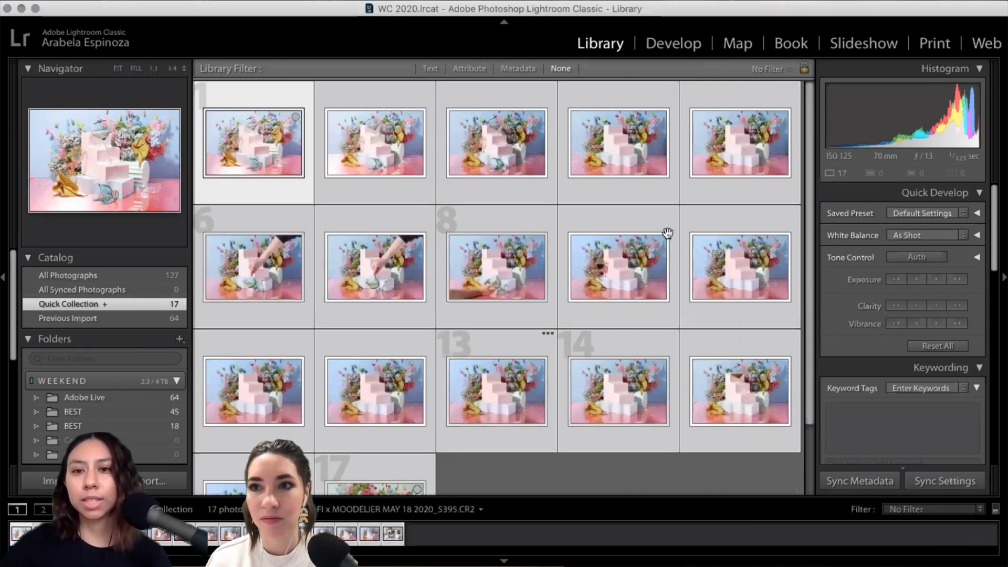
key(super+d)
scroll(518, 225, down, 3)
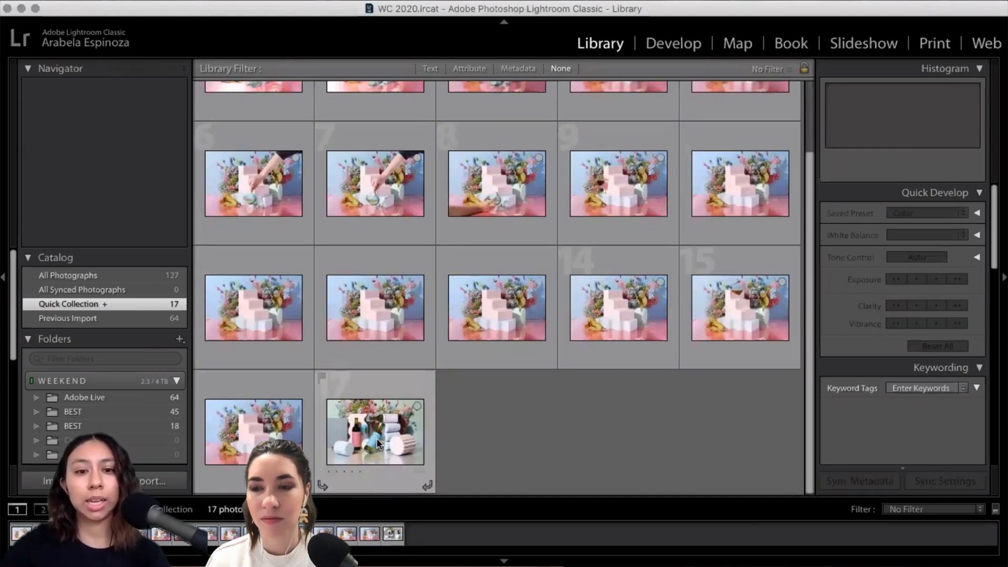
key(e)
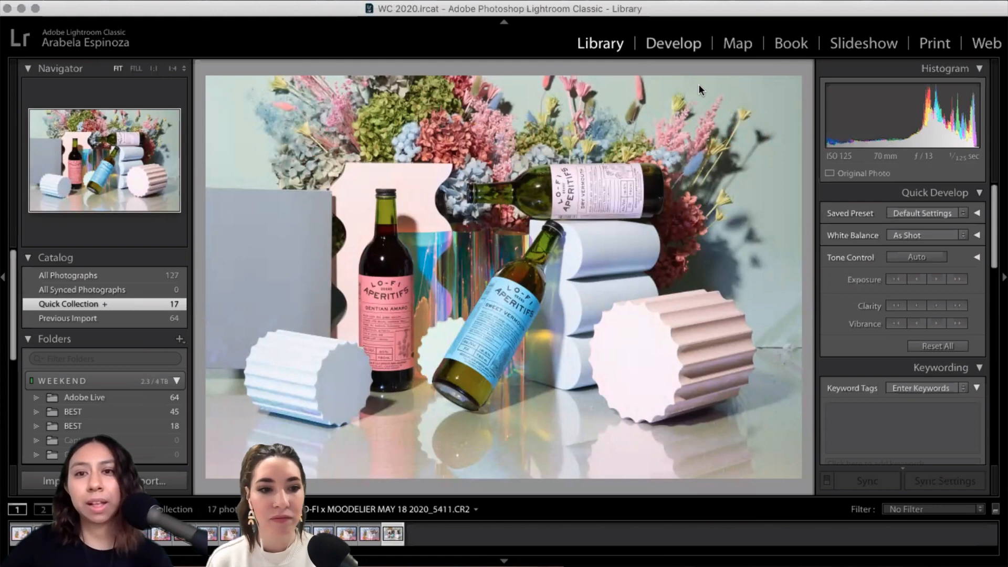
Step: In Develop, enable Remove Chromatic Aberration and Enable Profile Corrections for the bottles photo
key(d)
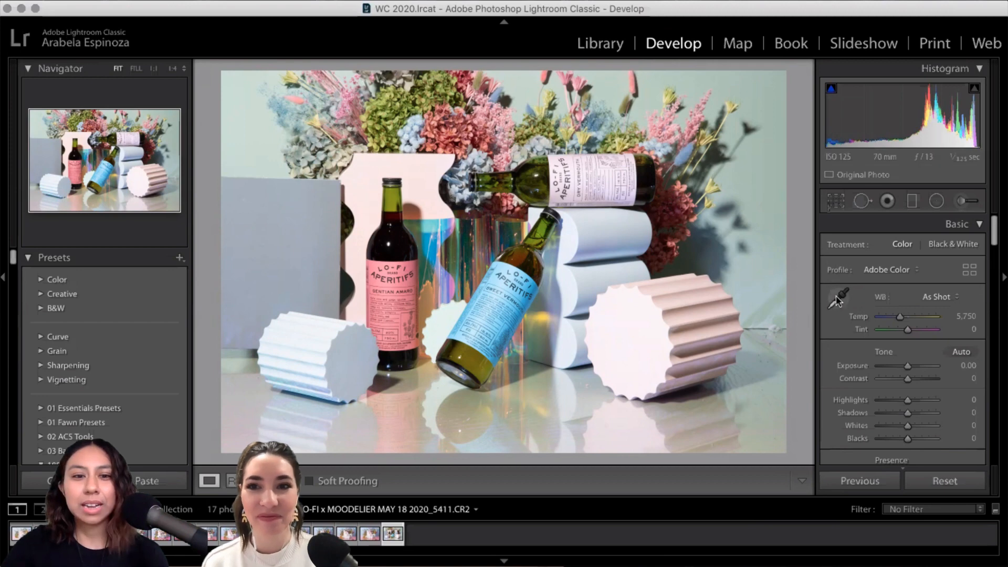
click(995, 262)
click(997, 350)
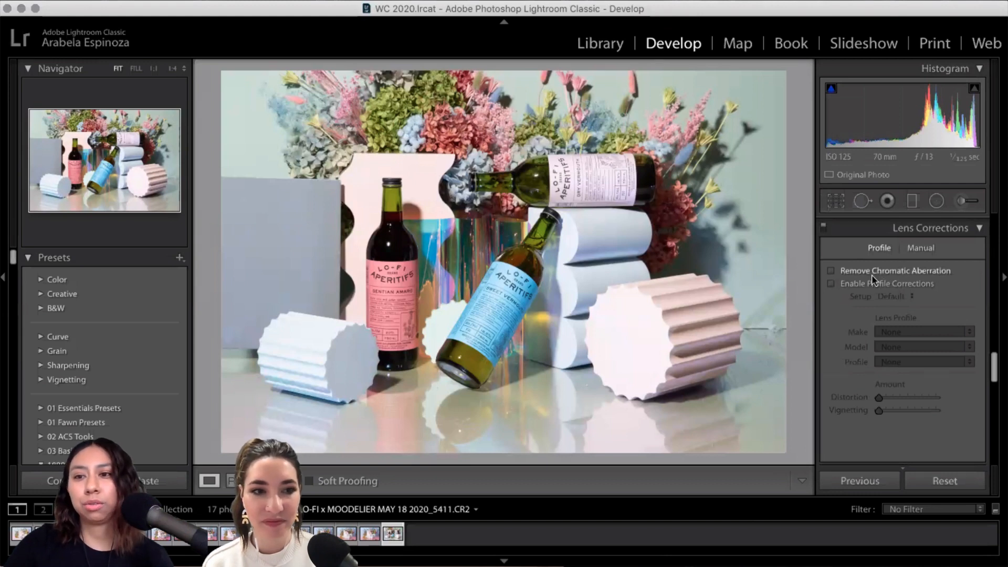
click(830, 283)
click(831, 270)
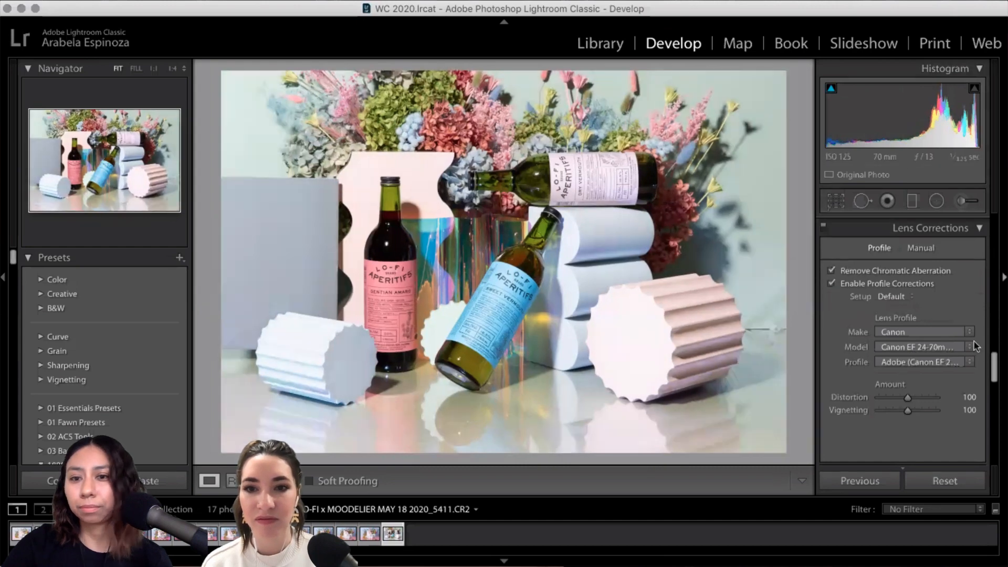
drag(994, 367, 1005, 221)
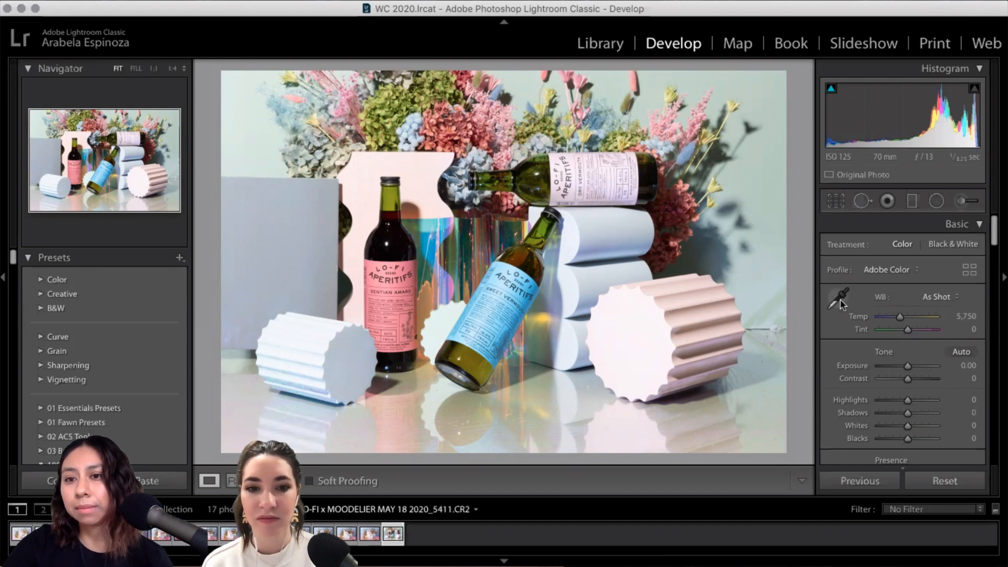
Step: Sample a neutral grey spot for white balance, giving Temp 6,450 and Tint +1
click(840, 298)
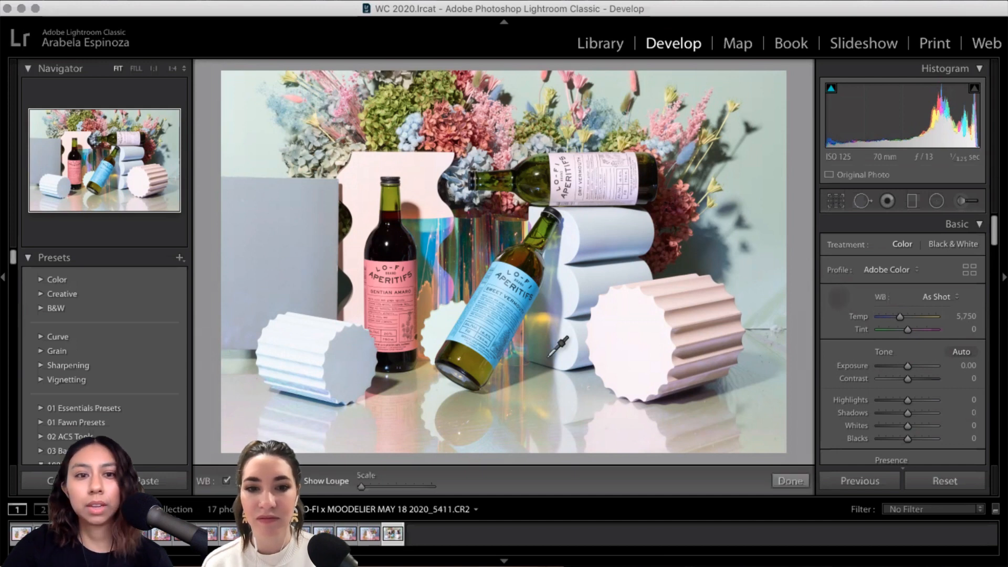
click(329, 235)
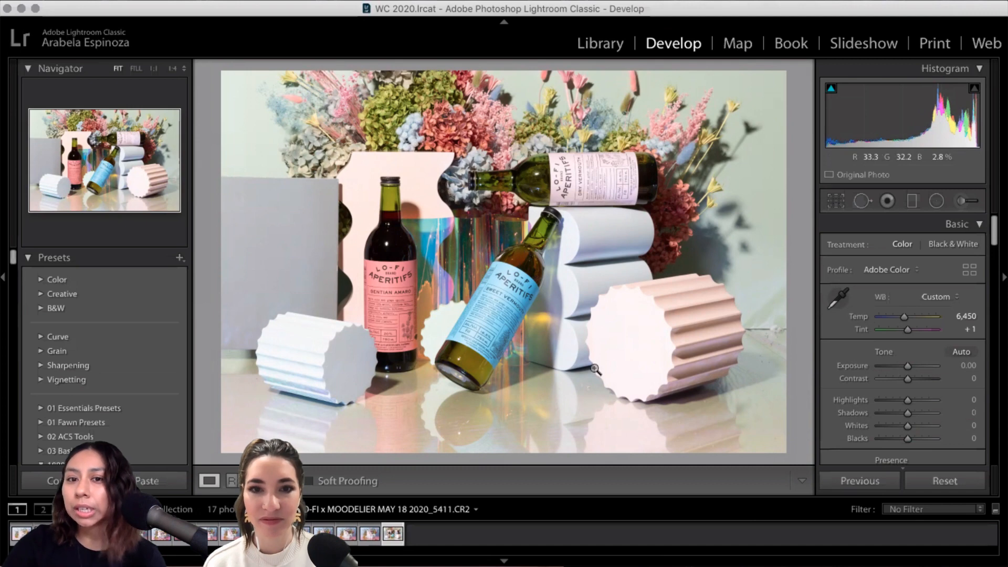
right_click(390, 534)
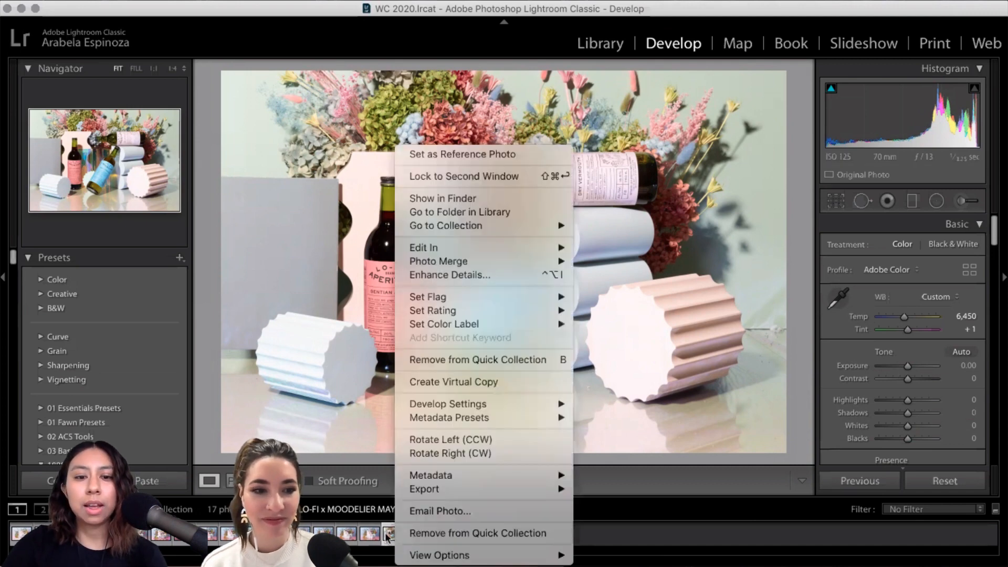
Step: Copy the bottles photo's develop settings, including Custom 6,450 white balance and lens corrections
mouse_move(488, 408)
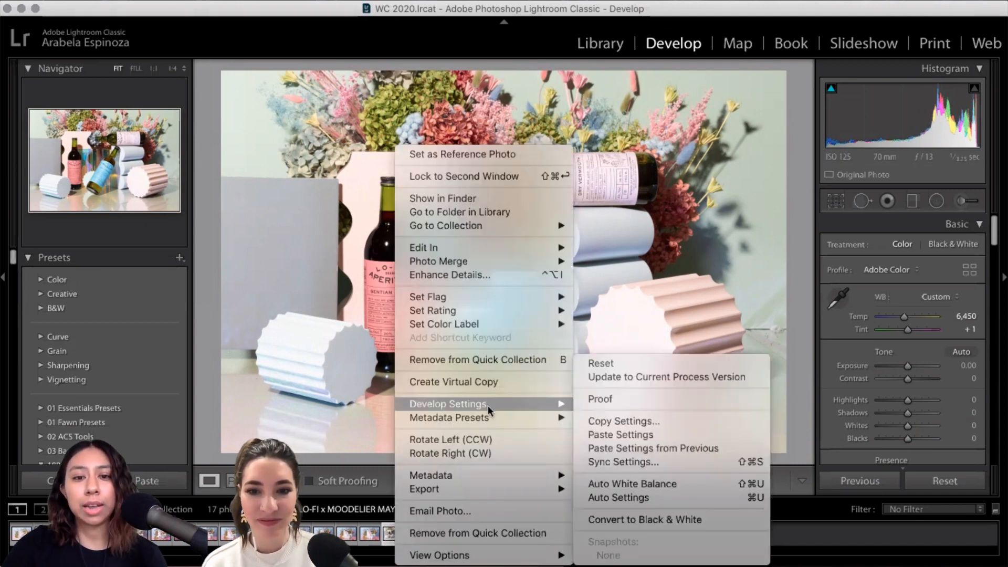
click(654, 420)
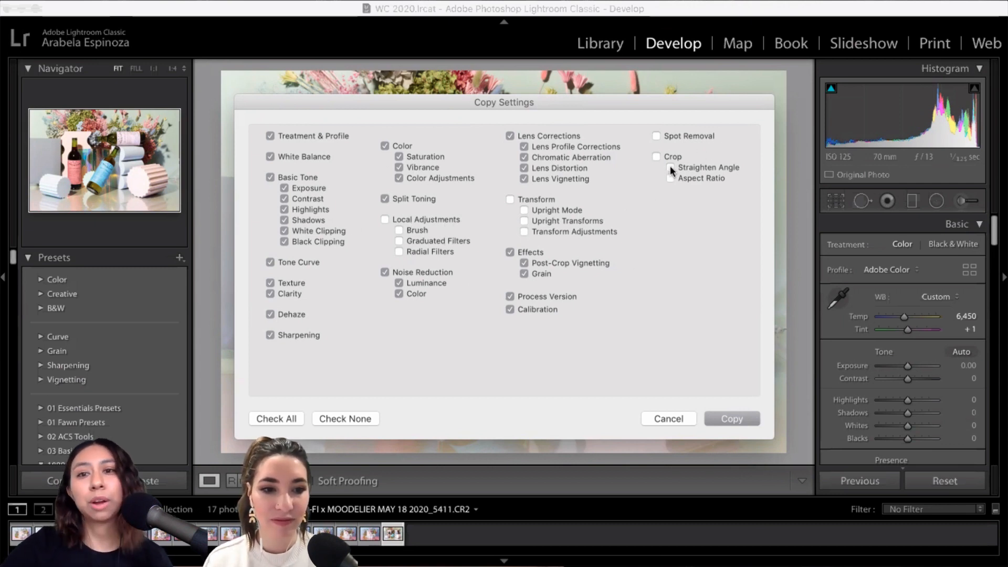
click(749, 416)
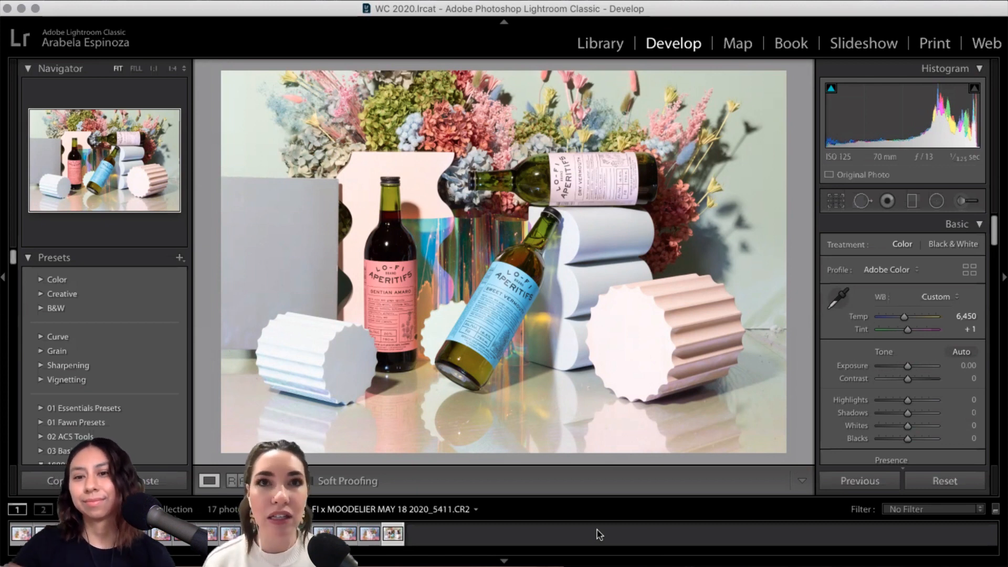
Step: Copy the bottles photo's develop settings, then load the shoot's first shot, 5398.CR2
right_click(392, 533)
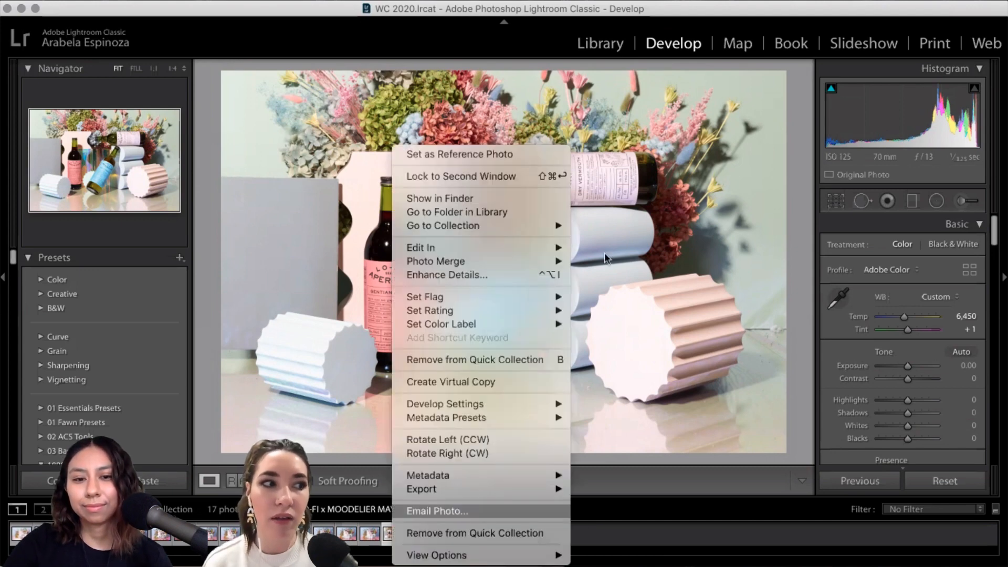
mouse_move(549, 405)
click(616, 421)
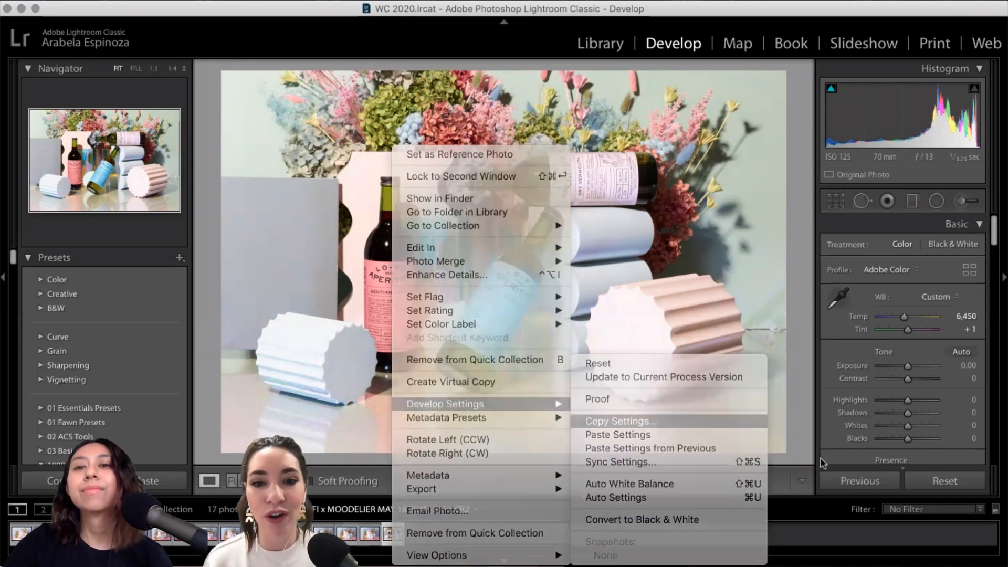
click(732, 419)
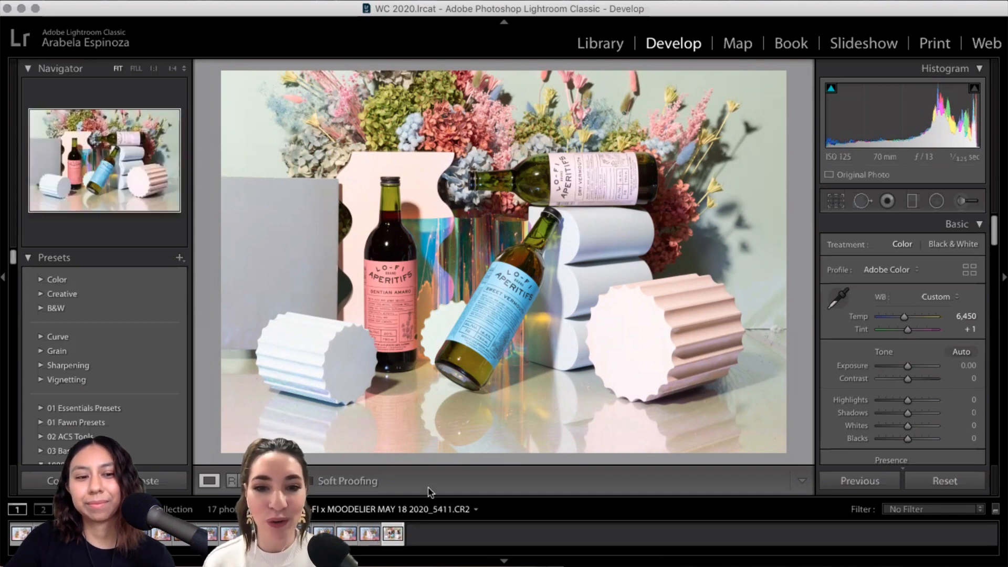
click(21, 534)
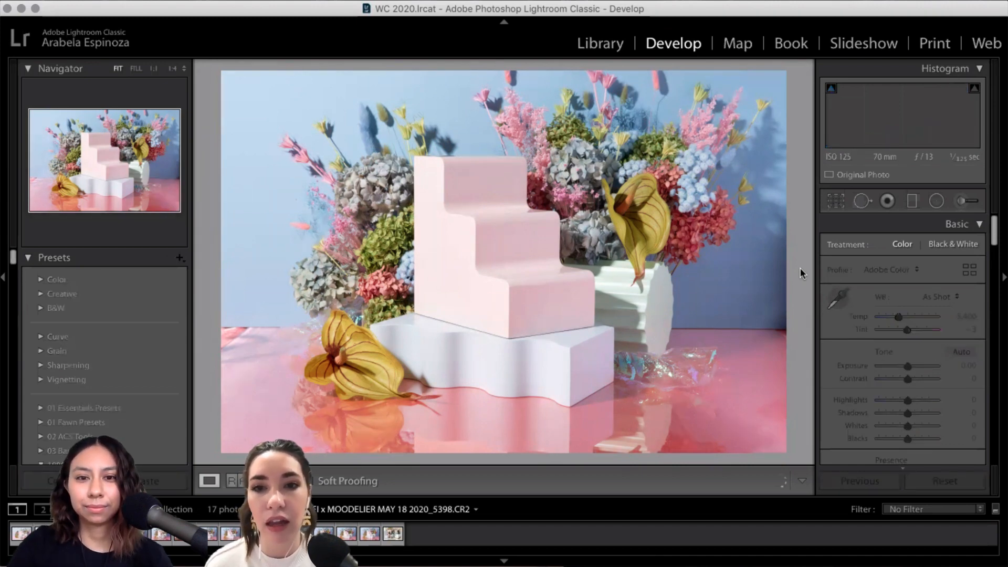
Step: Step through the stairs-and-flowers frames and settle on the coupe-glass shot 5409.CR2
key(Right)
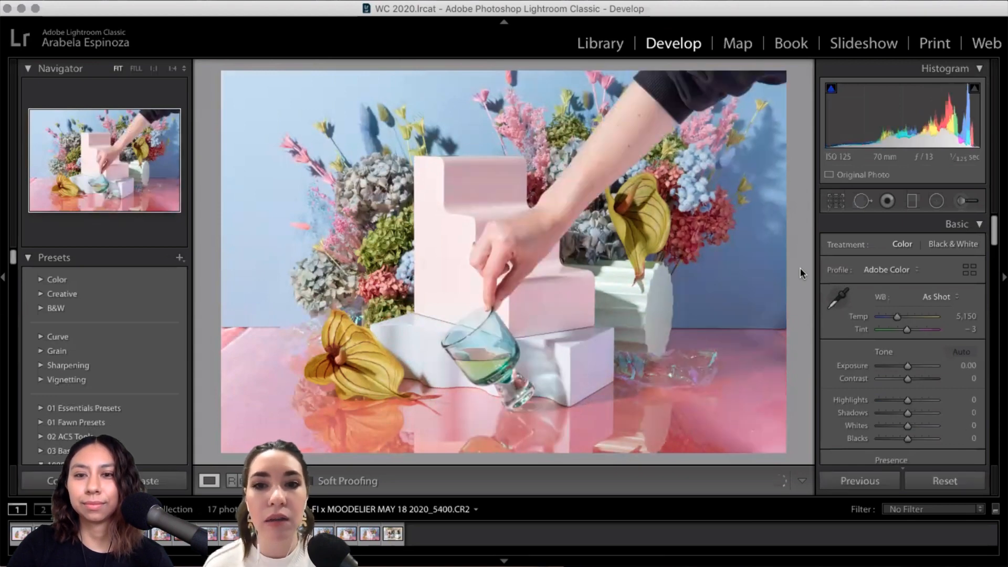
key(Right)
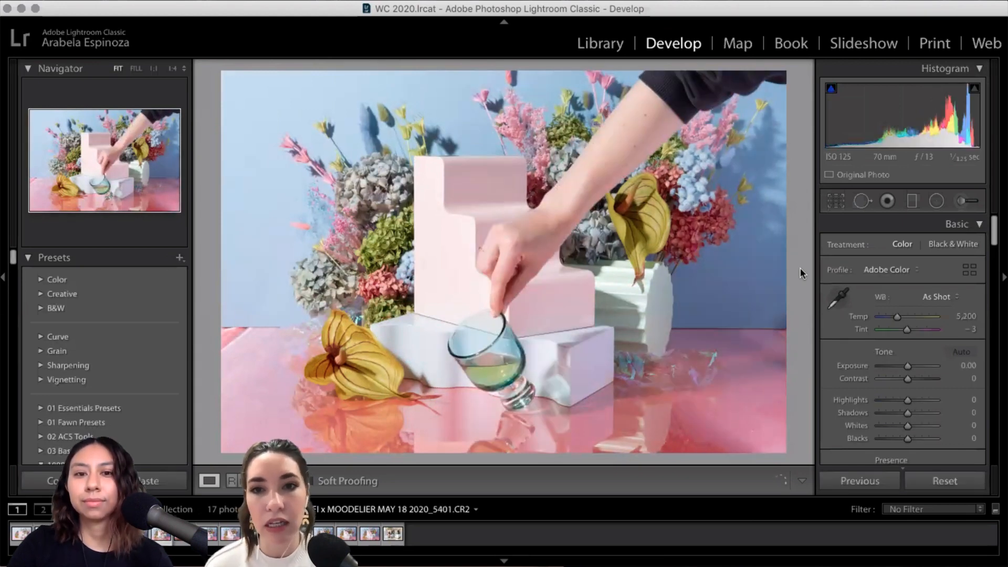
key(Right)
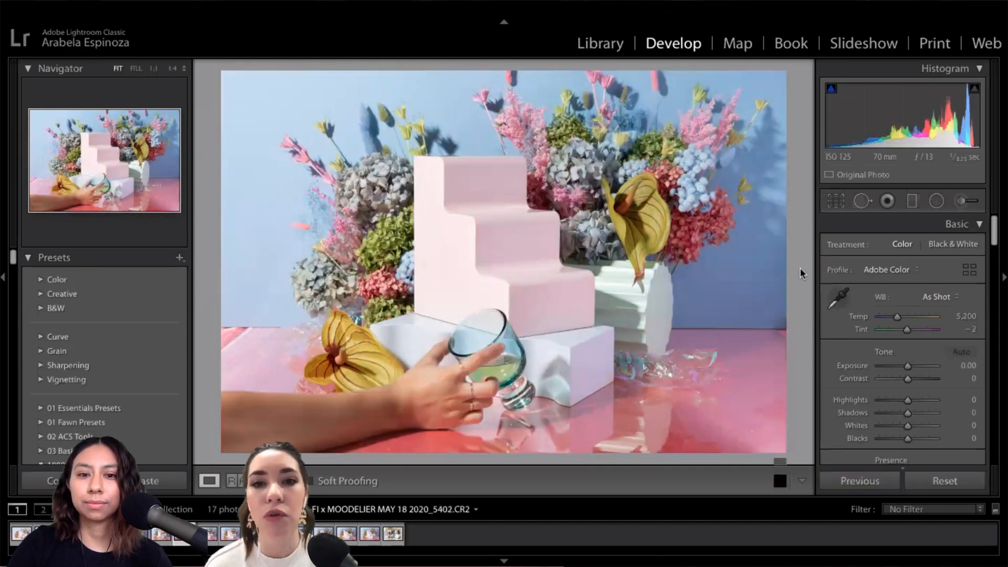
key(Right)
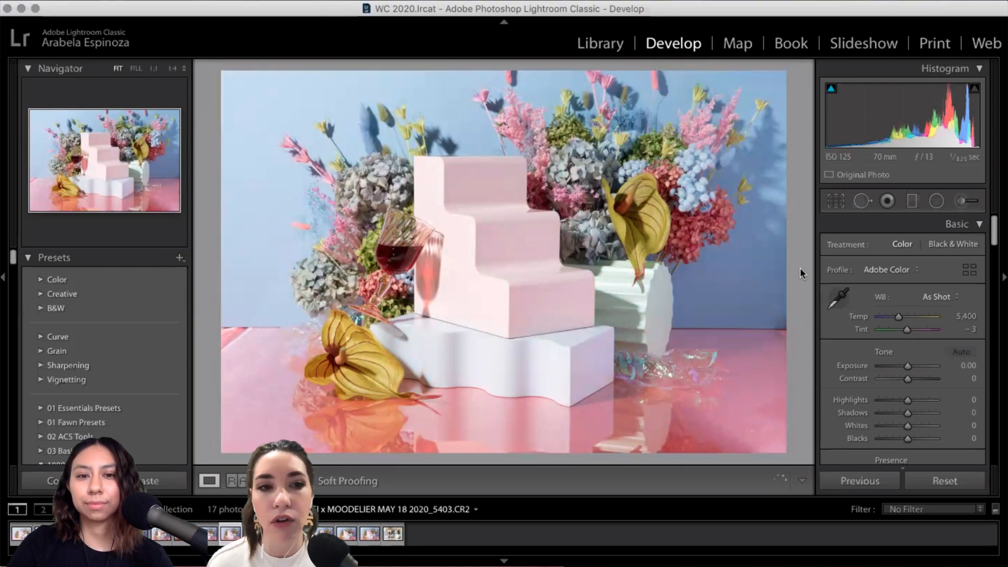
key(Right)
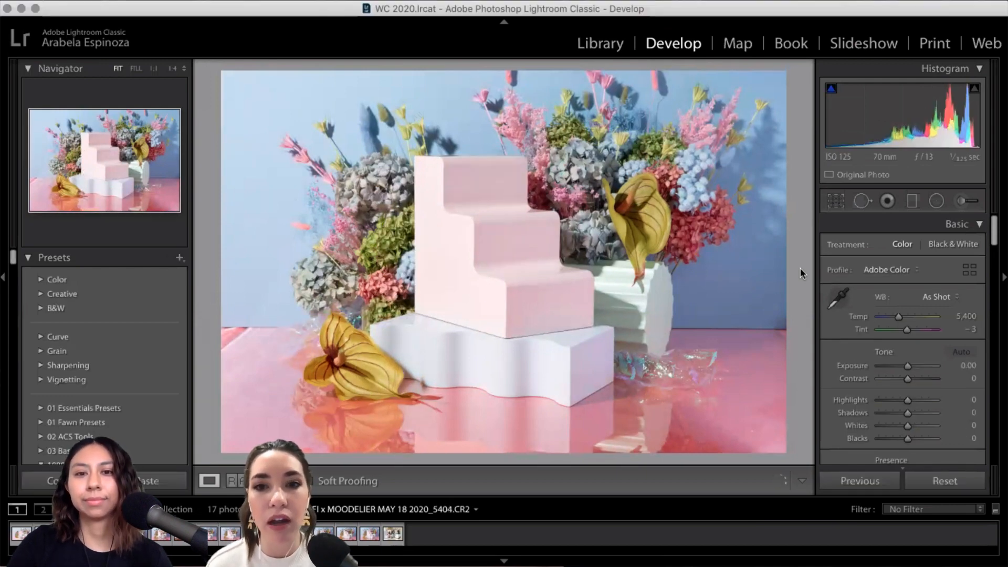
key(Right)
key(Right)
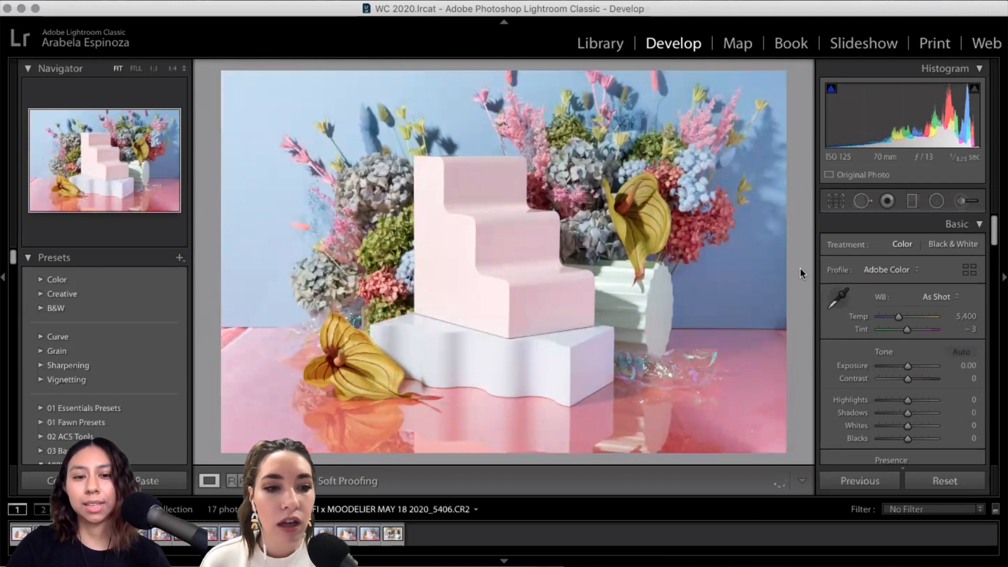
key(Right)
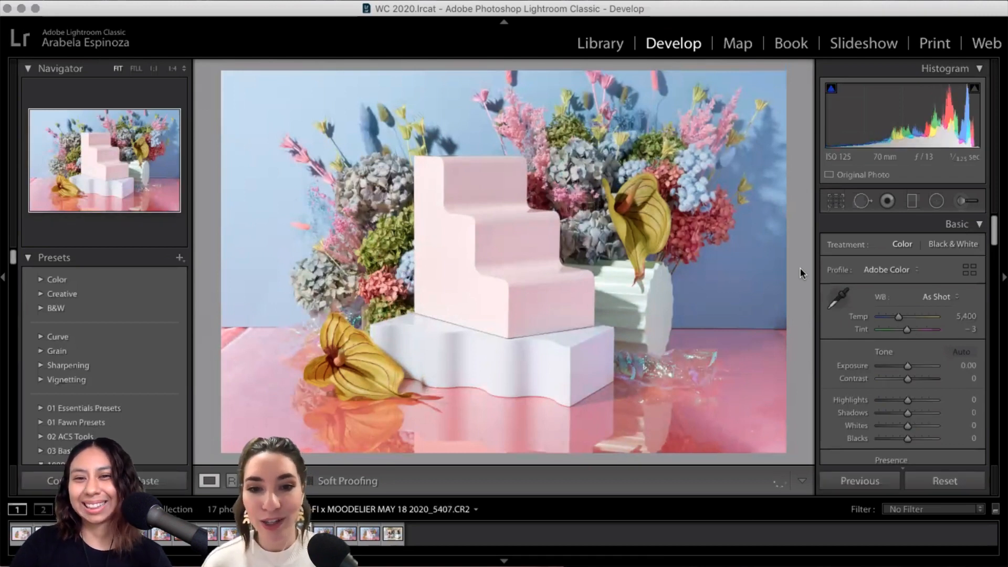
key(Right)
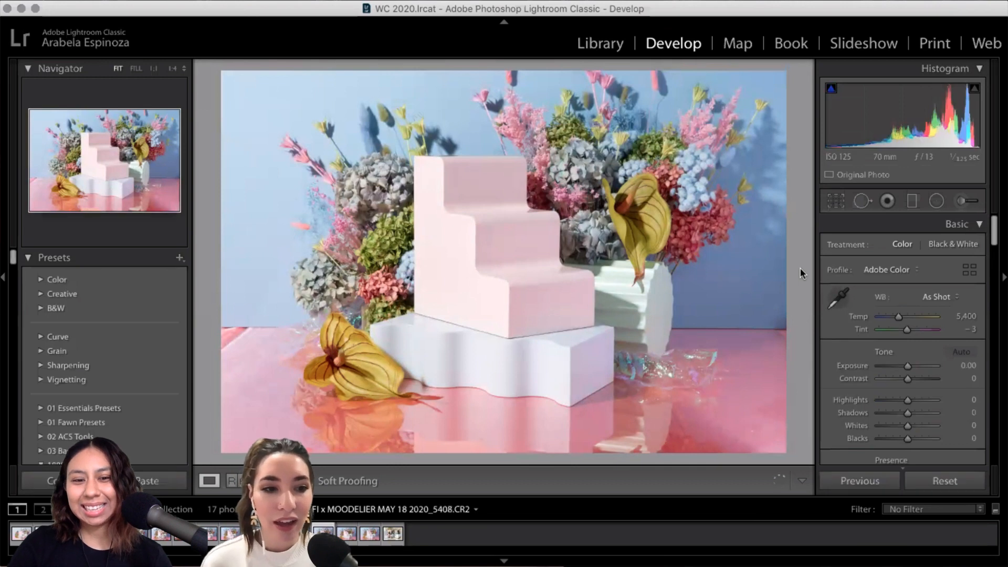
key(Right)
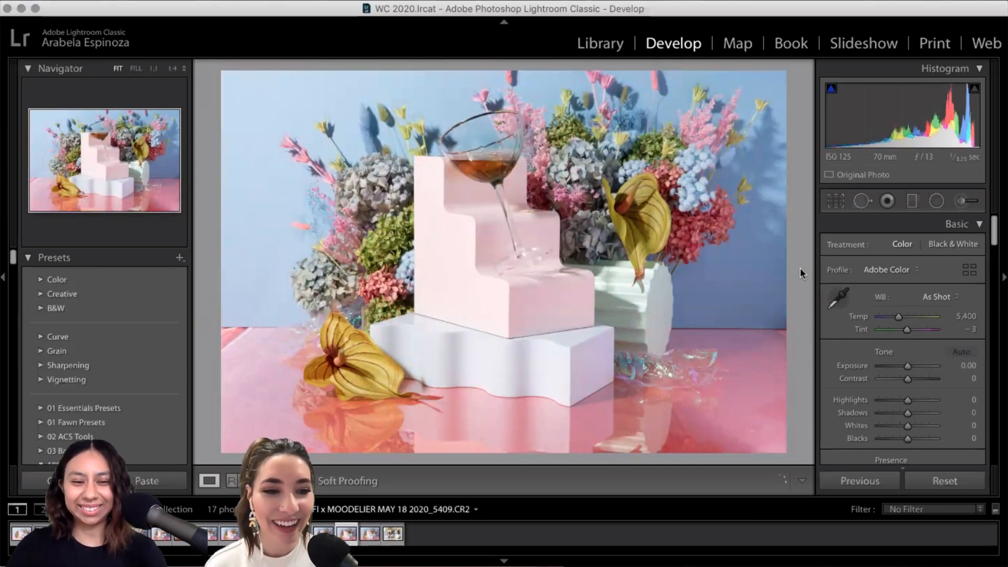
key(Right)
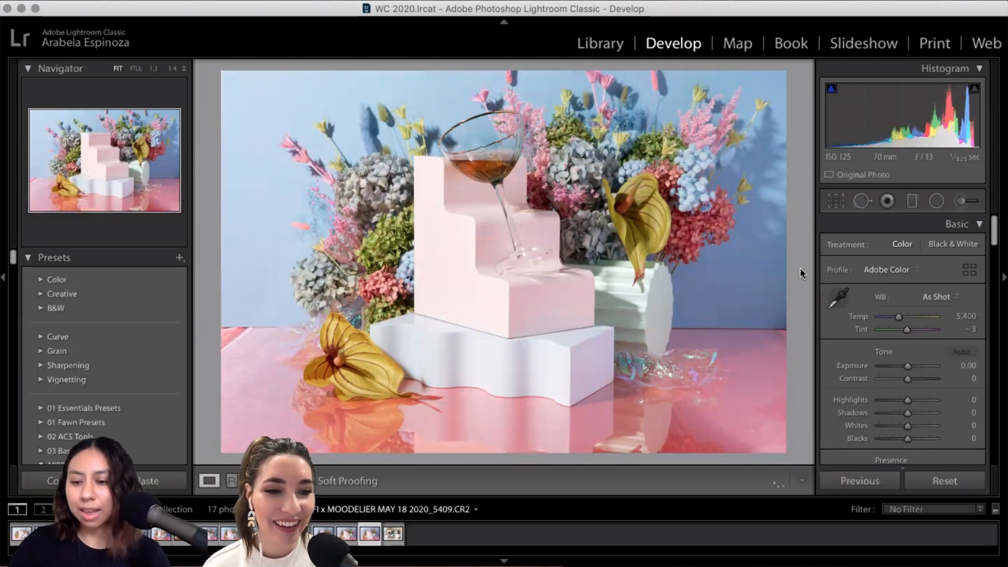
key(Left)
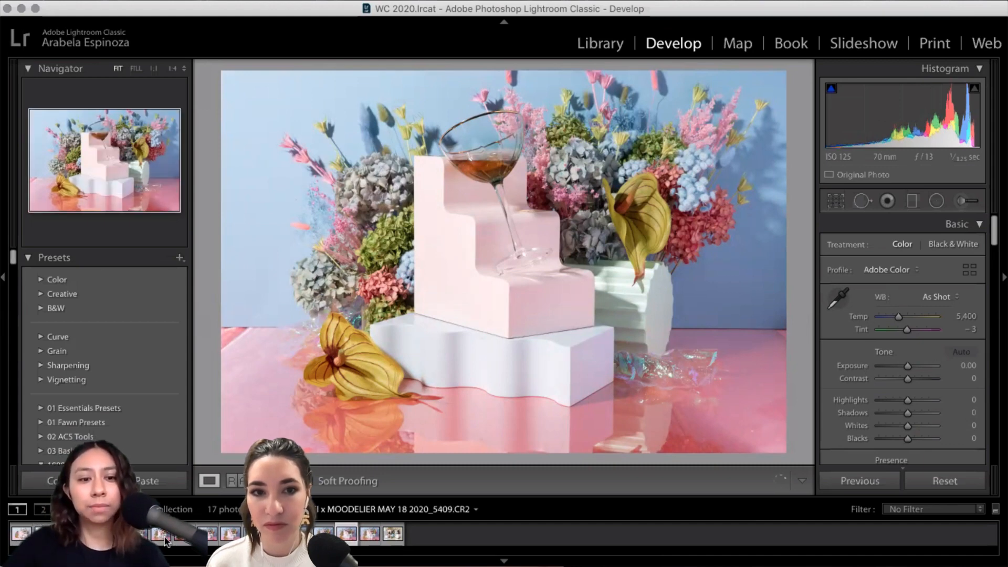
Step: Preview the hand-and-glass and empty-stairs shots, then add glassware shot 5401 to the selection
click(183, 540)
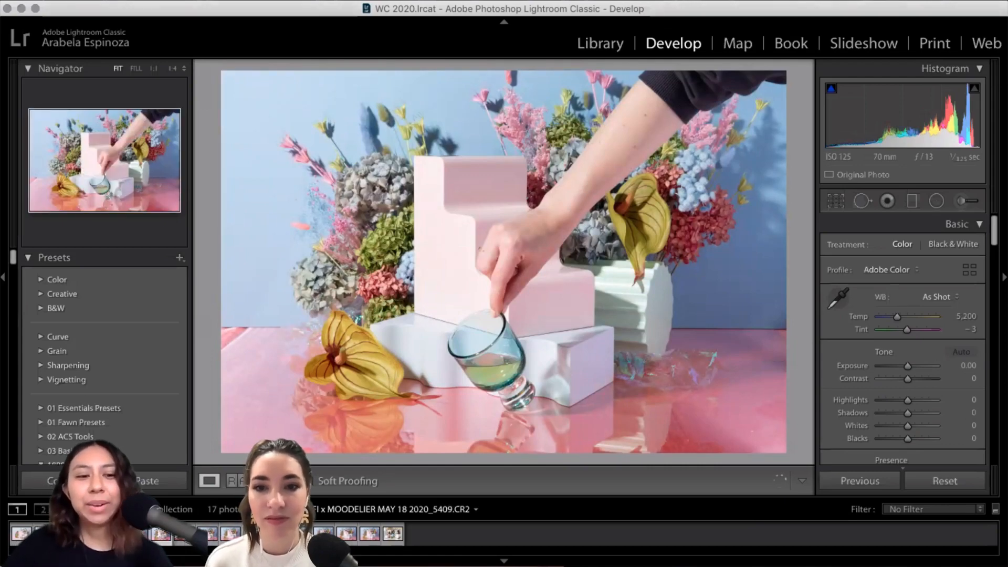
click(214, 526)
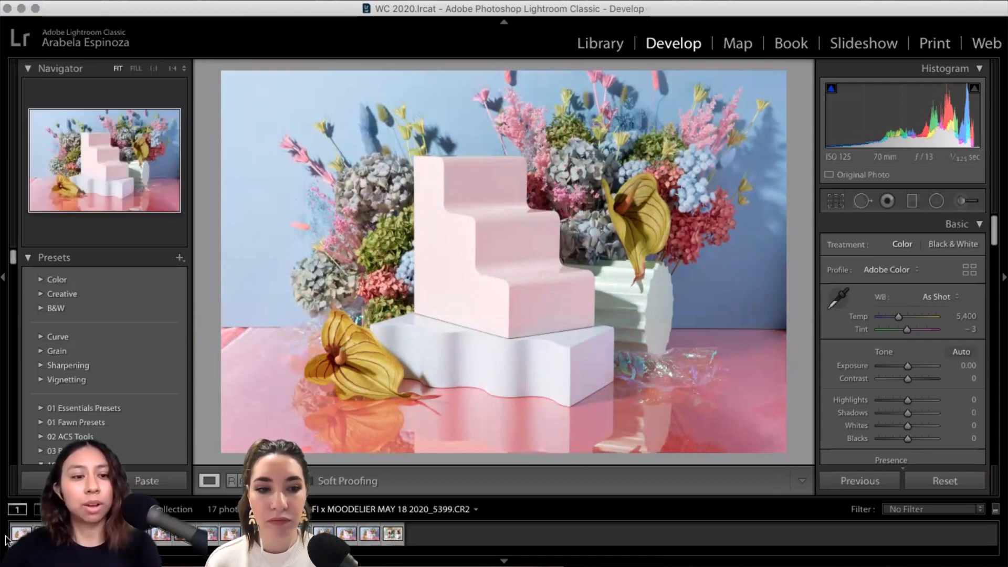
click(376, 536)
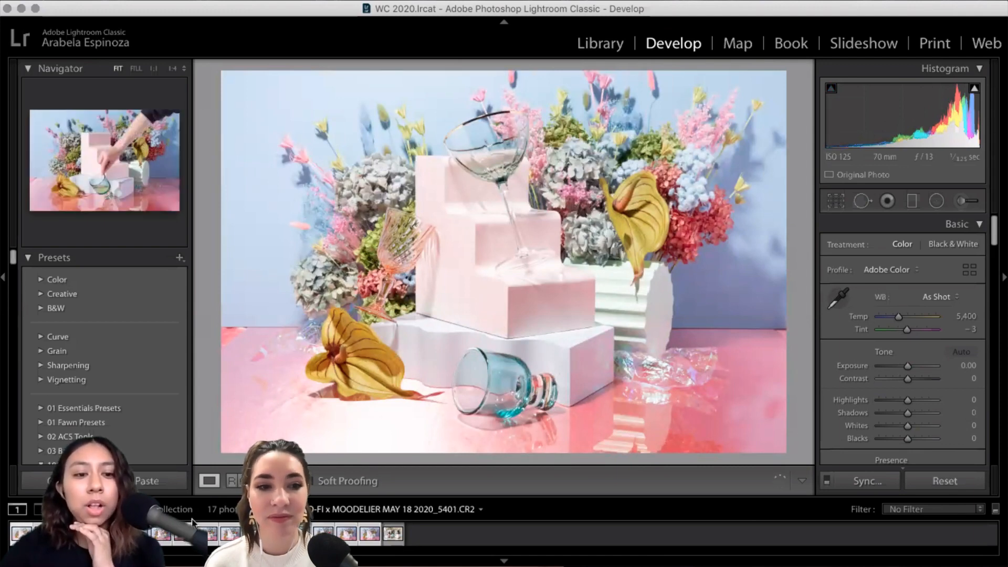
Step: Paste the copied Custom 6,450 / +1 white balance onto the selected photos, then check one photo
right_click(163, 534)
mouse_move(274, 402)
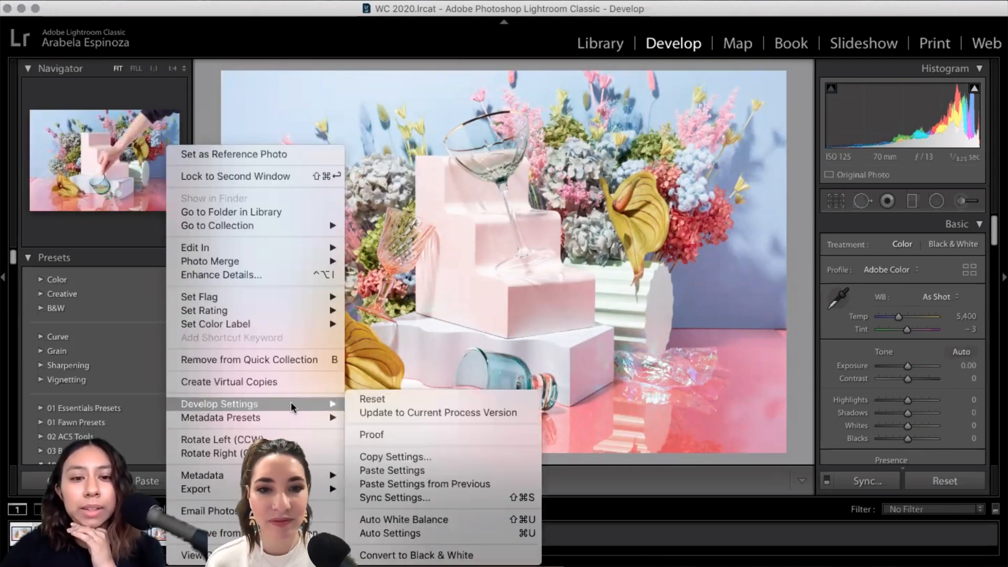
click(390, 470)
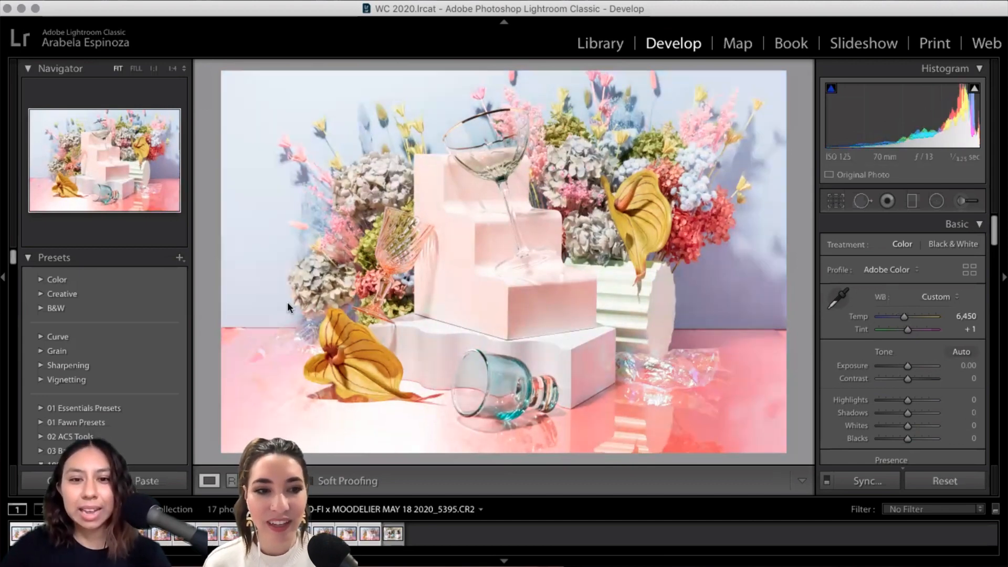
click(426, 536)
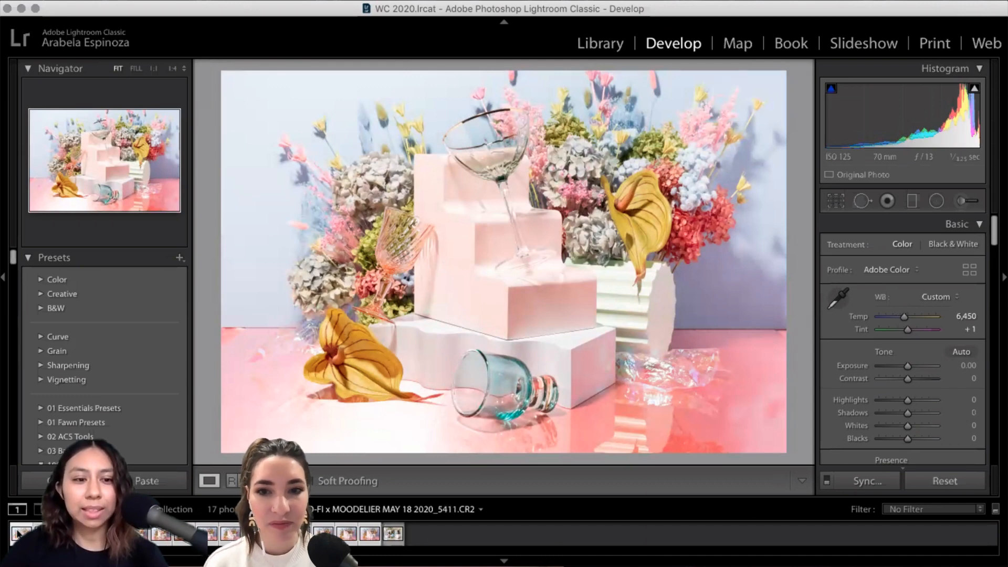
click(386, 533)
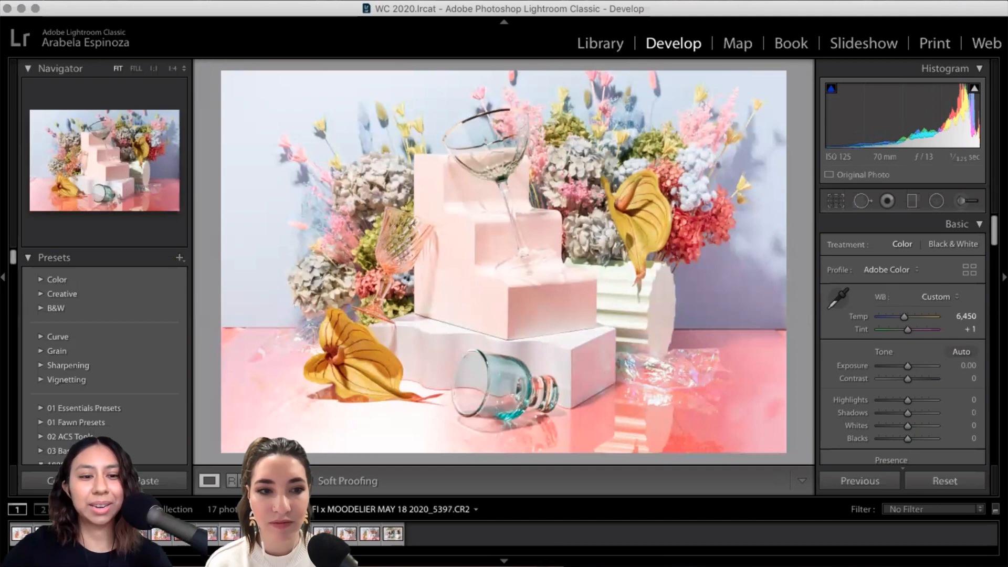
Step: Browse frames from 5397 onward, adding frames through 5410 to the selection, to confirm 6,450 / +1
click(114, 533)
key(Right)
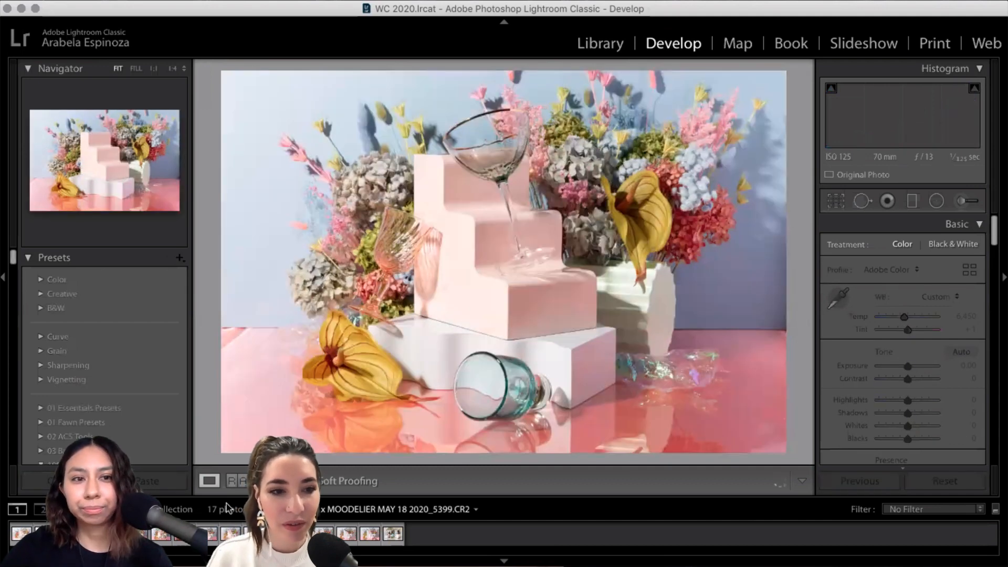
key(Right)
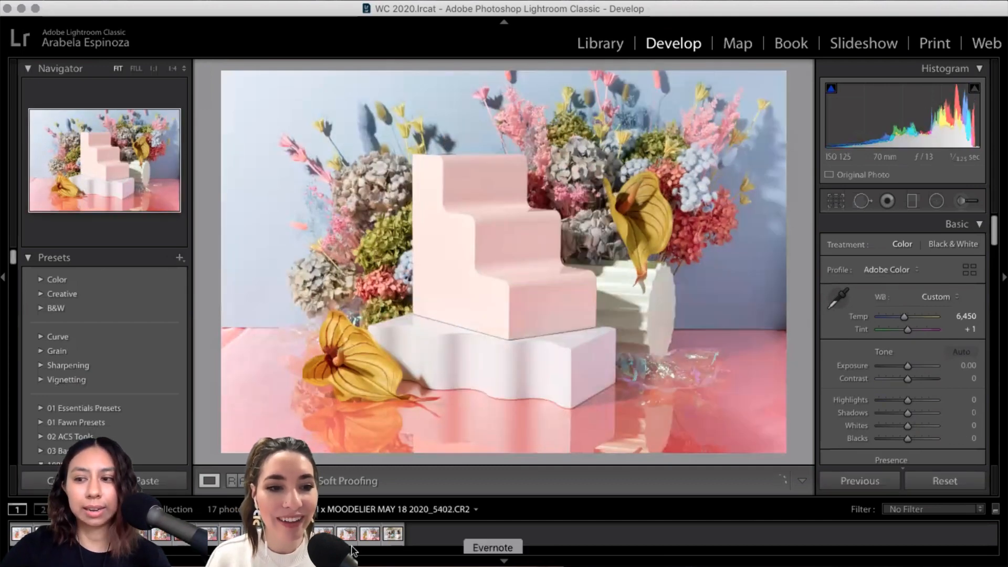
key(Left)
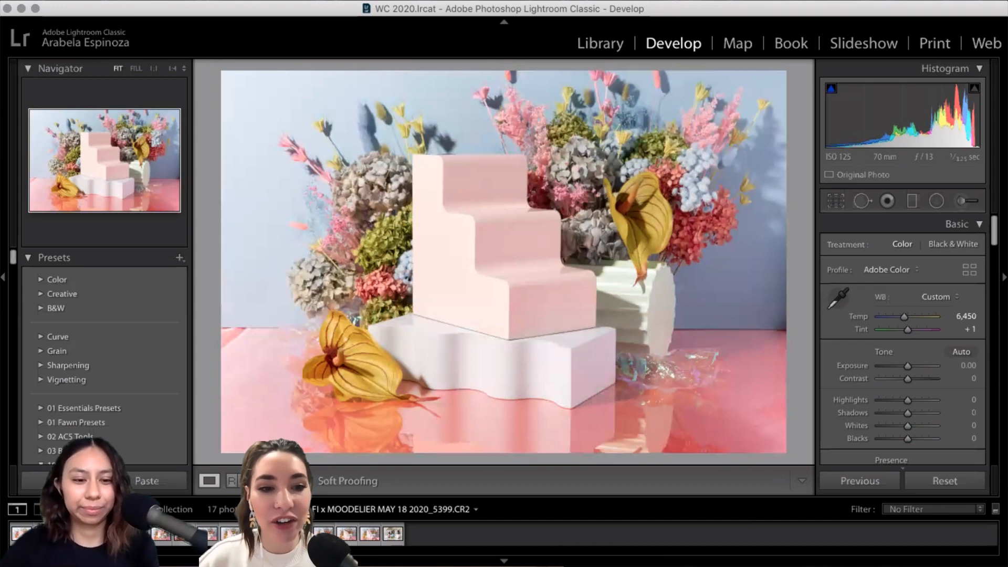
key(Right)
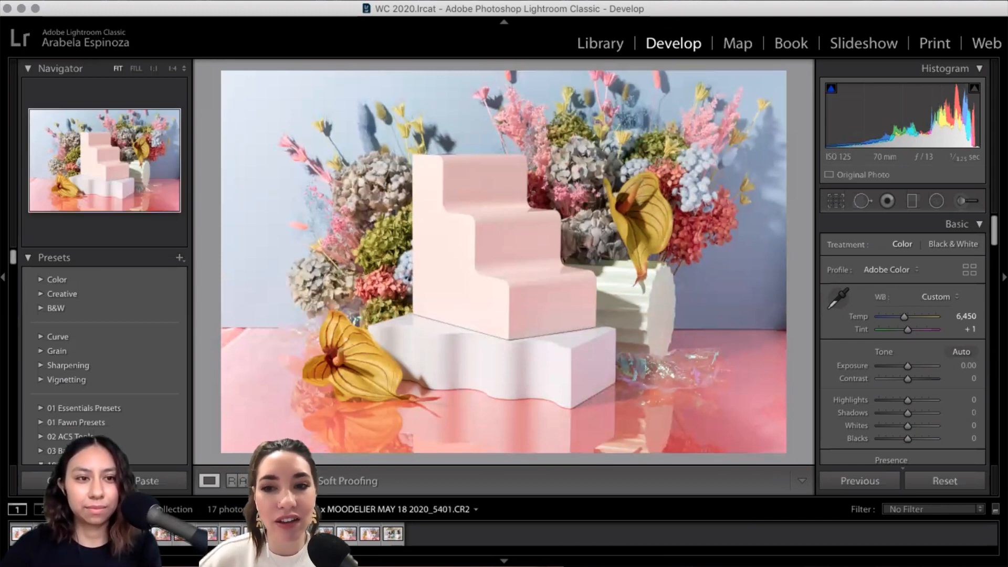
key(Right)
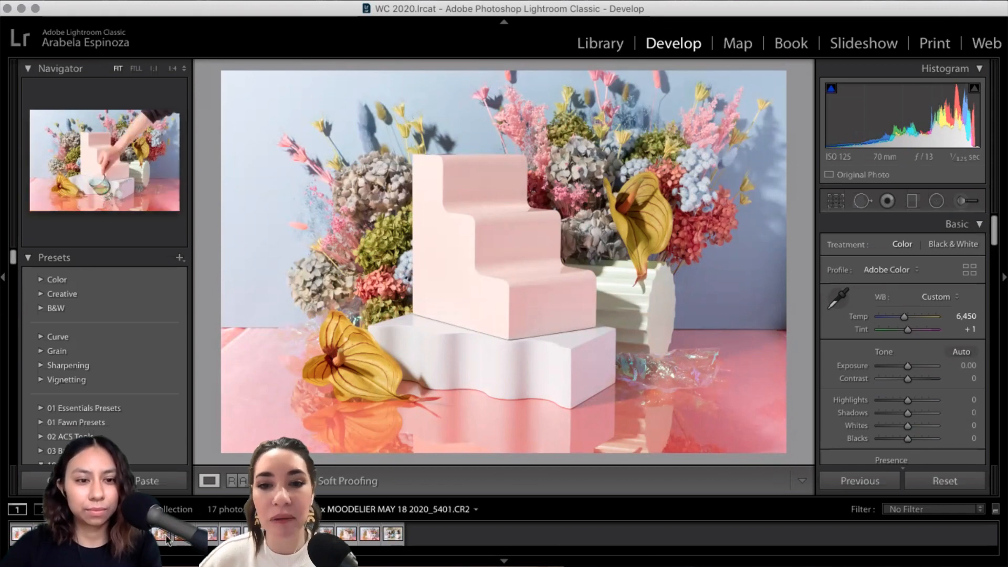
super+click(183, 541)
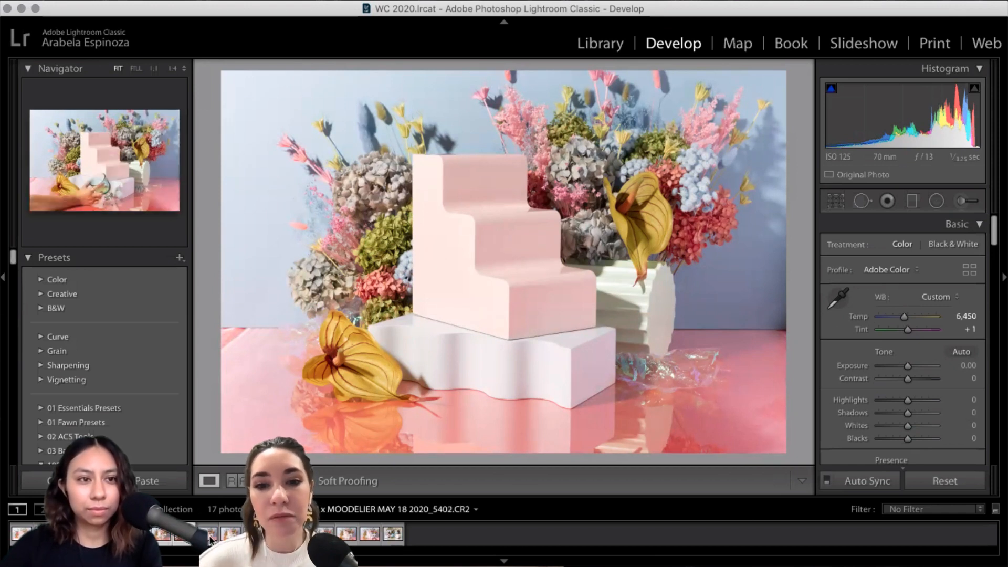
key(Right)
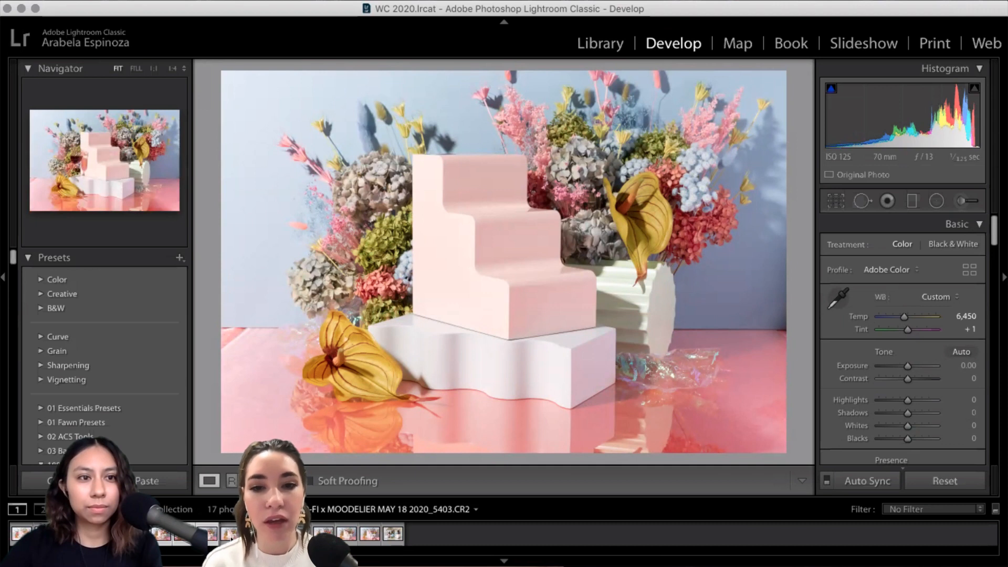
key(Right)
key(Right)
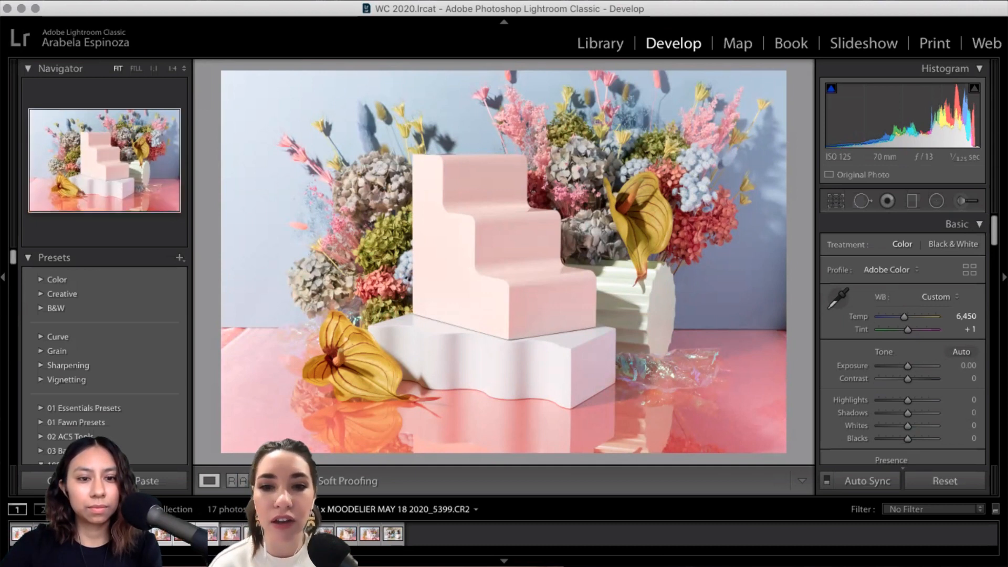
key(Right)
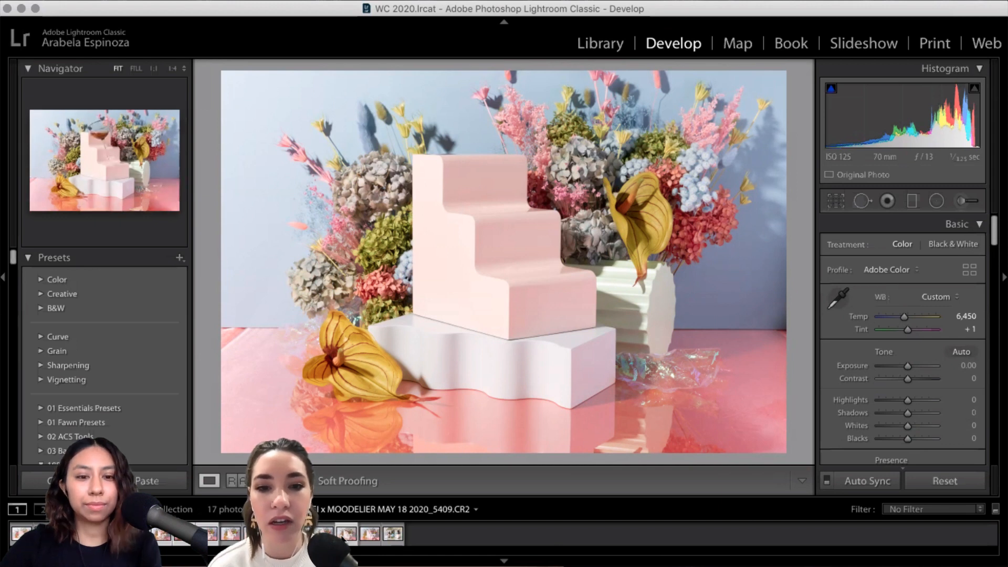
key(Right)
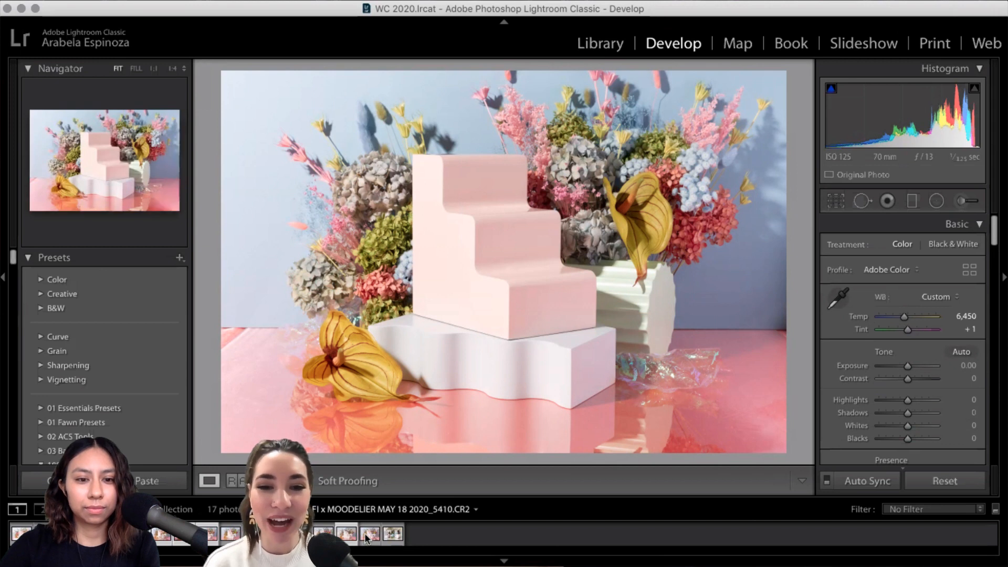
super+click(367, 538)
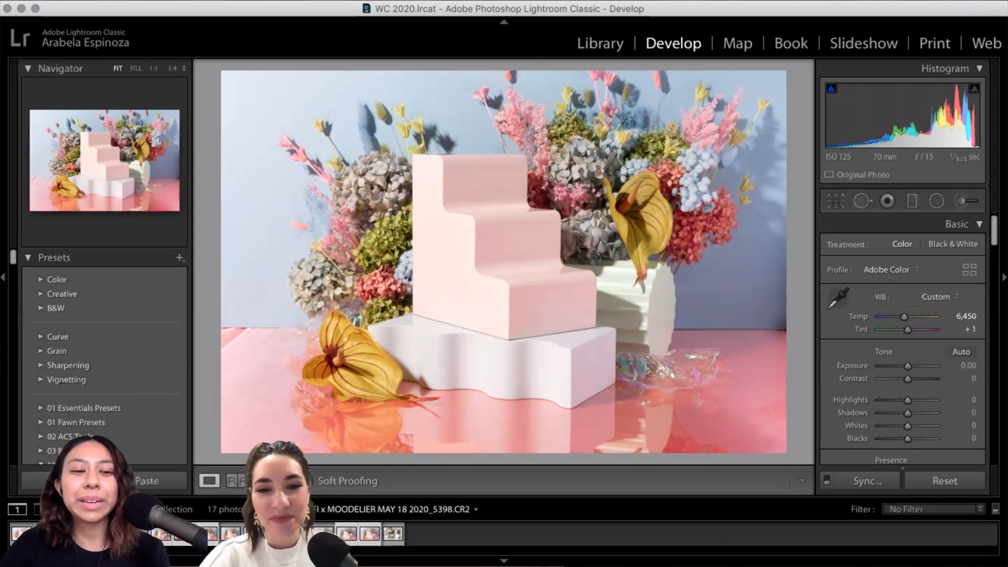
Step: Browse the hand-and-glass and empty-steps frames, ending on 5399.CR2, the coupe glass on the steps
click(114, 535)
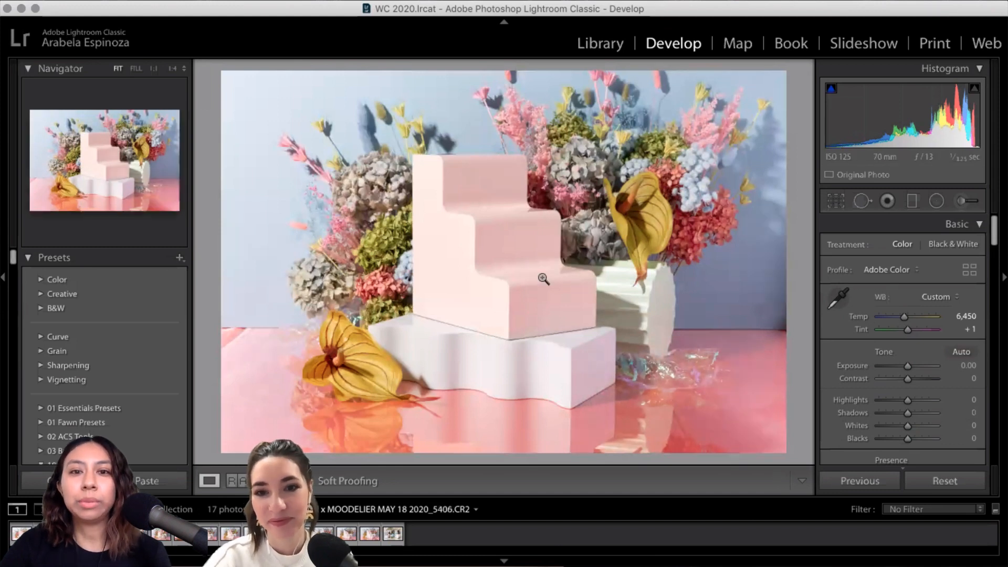
click(165, 537)
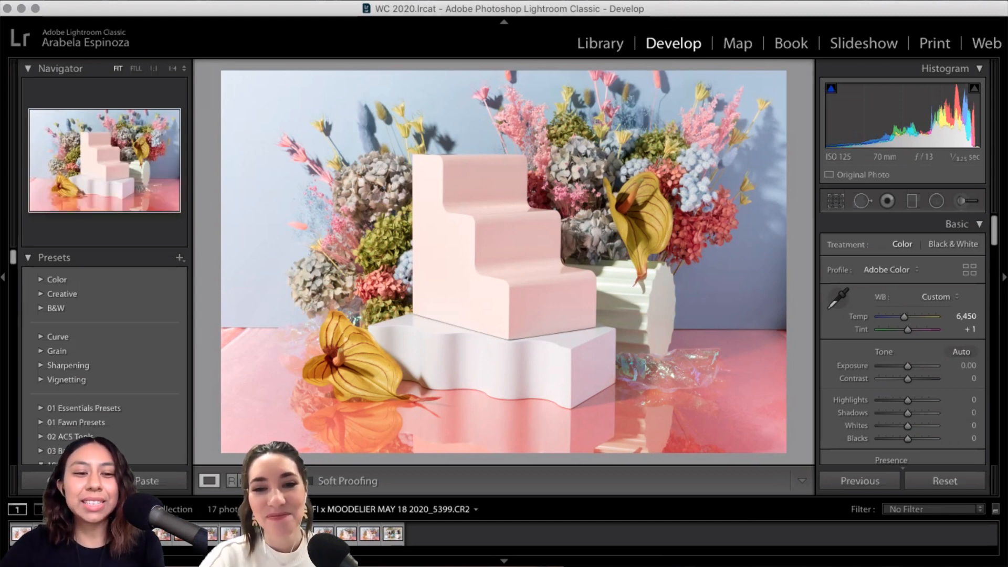
click(179, 539)
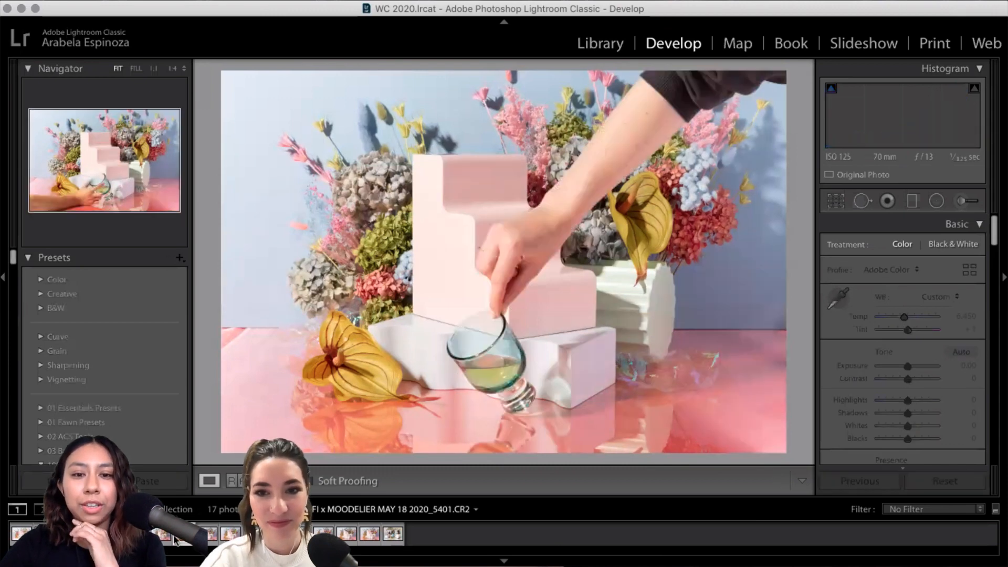
click(159, 535)
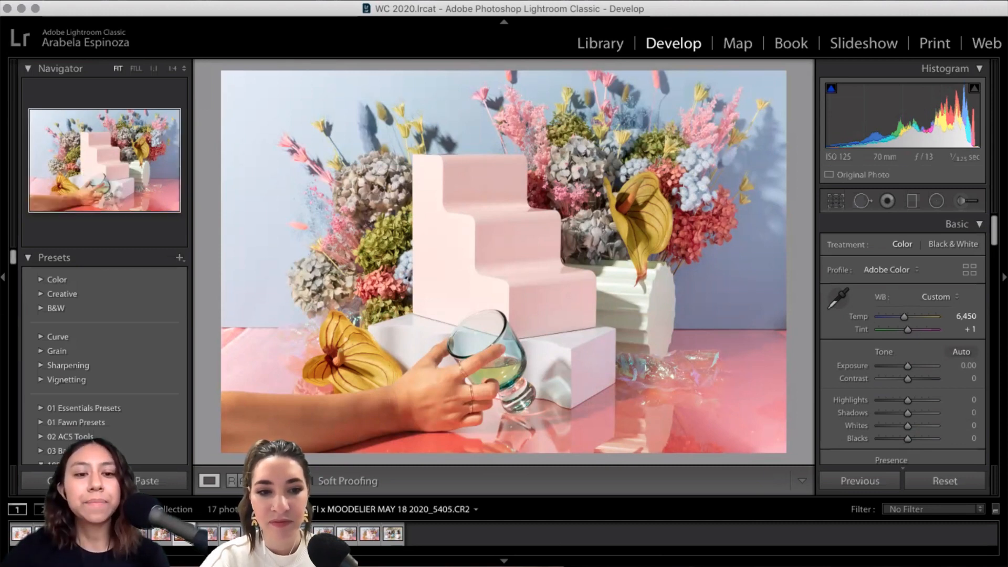
click(230, 536)
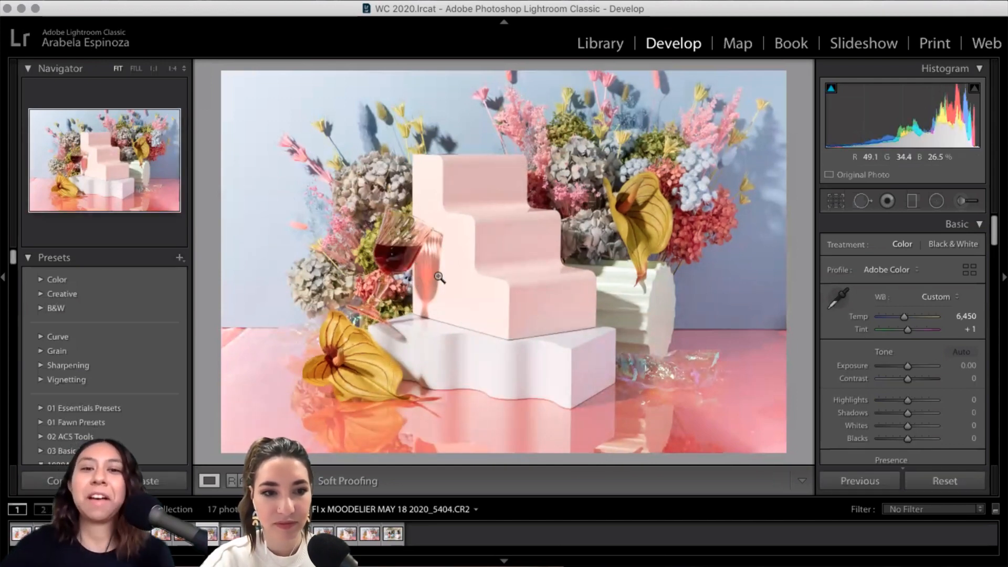
key(Right)
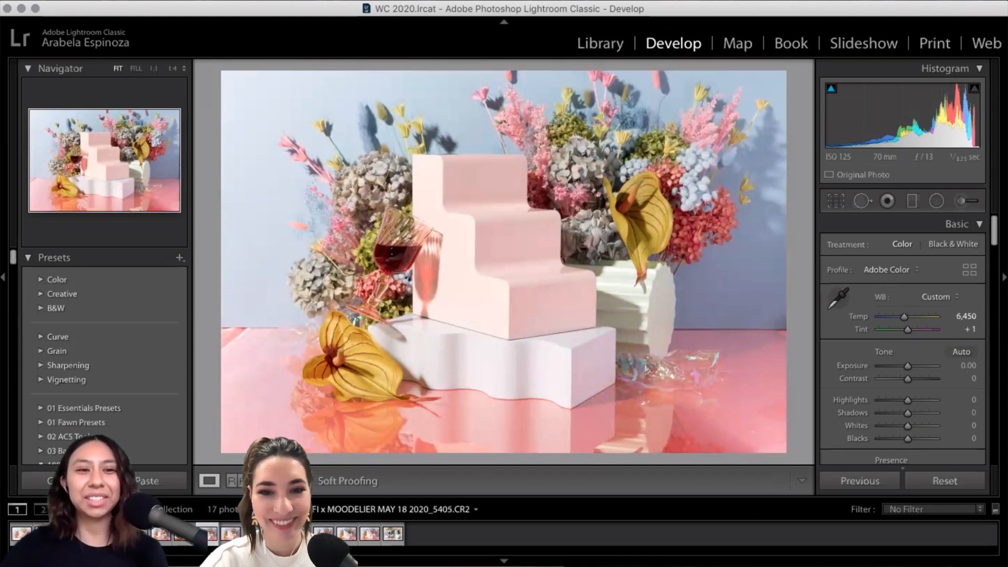
key(Right)
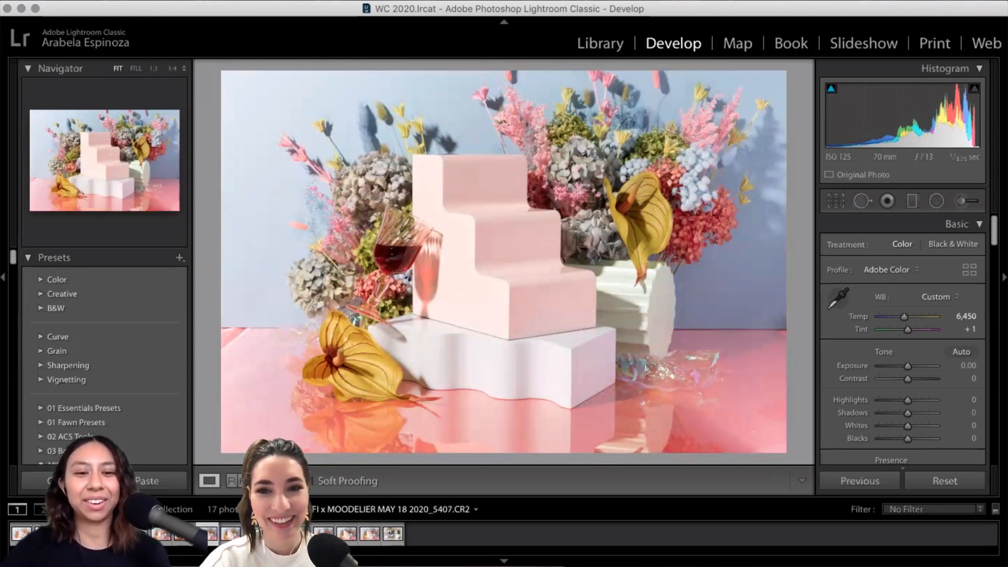
key(Right)
click(326, 534)
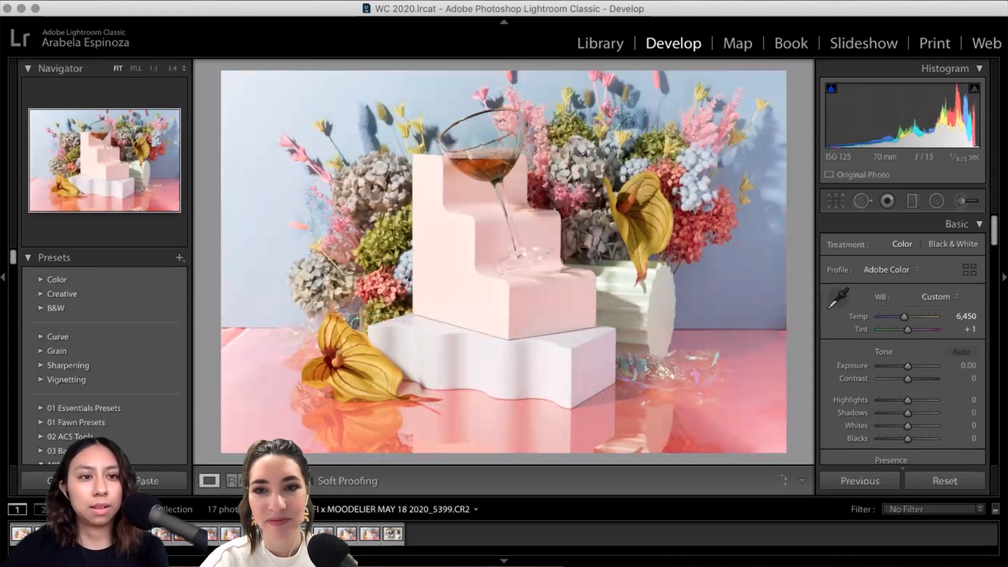
Step: Move to the empty-steps frame and add a hand-and-glass frame to the selection
key(Right)
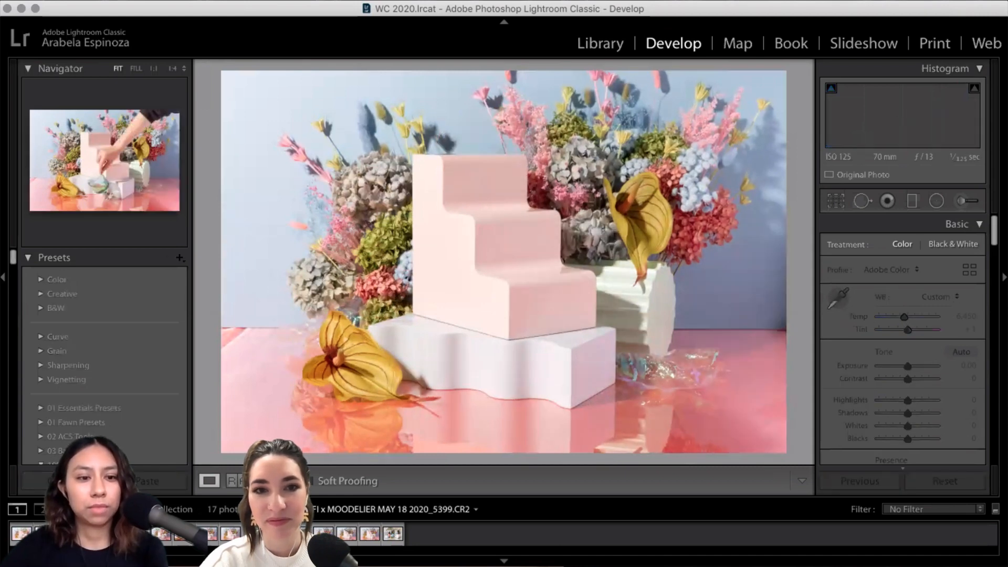
key(Right)
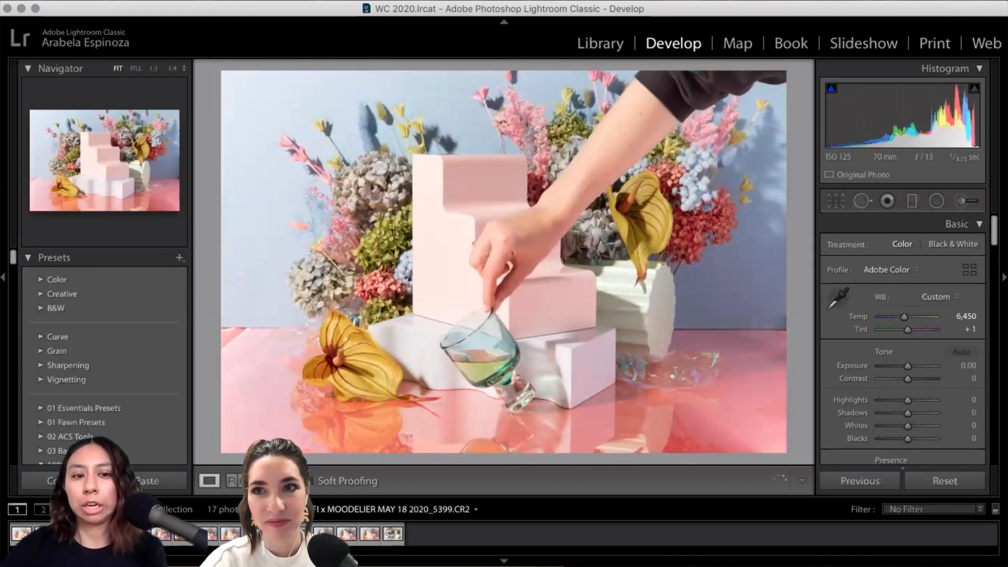
key(Left)
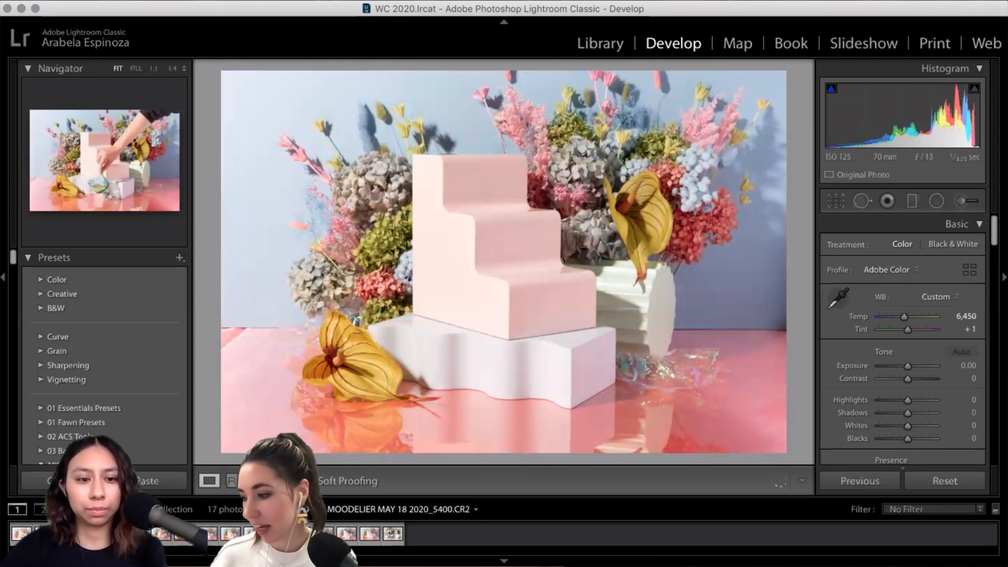
super+click(162, 535)
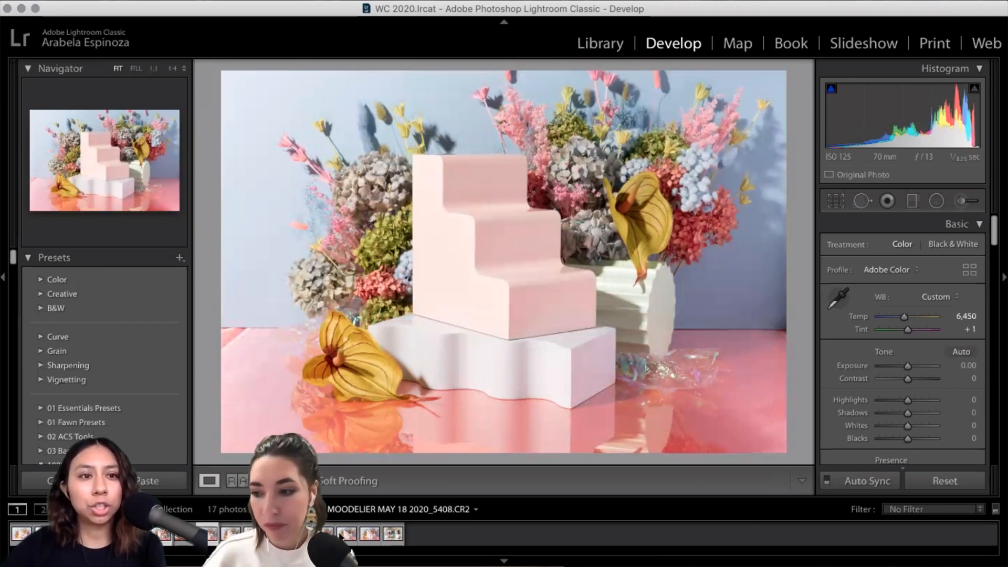
Step: Add one more frame and open 5399, 5400, 5401, 5403, 5409 and 5410 as Photoshop layers
super+click(371, 534)
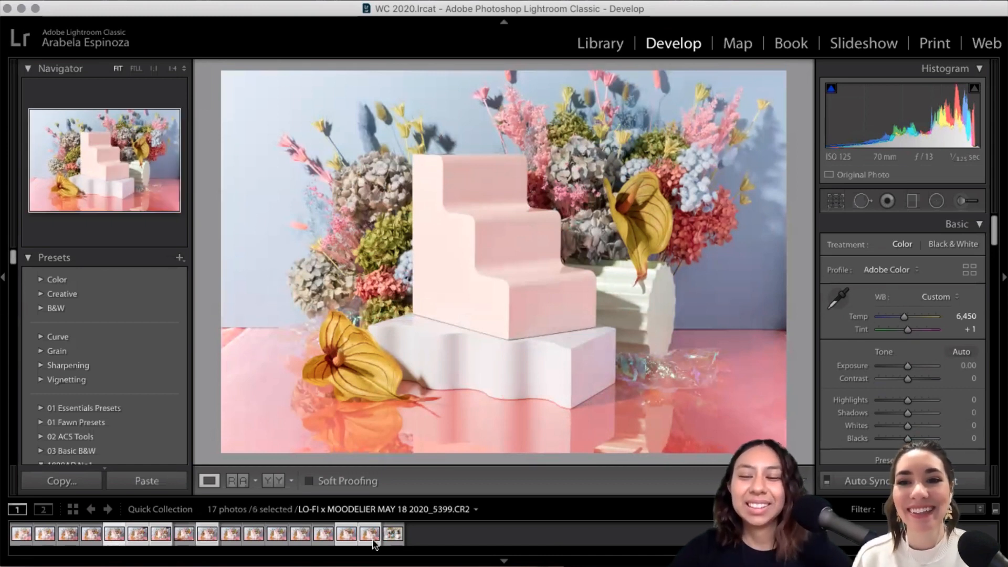
right_click(370, 530)
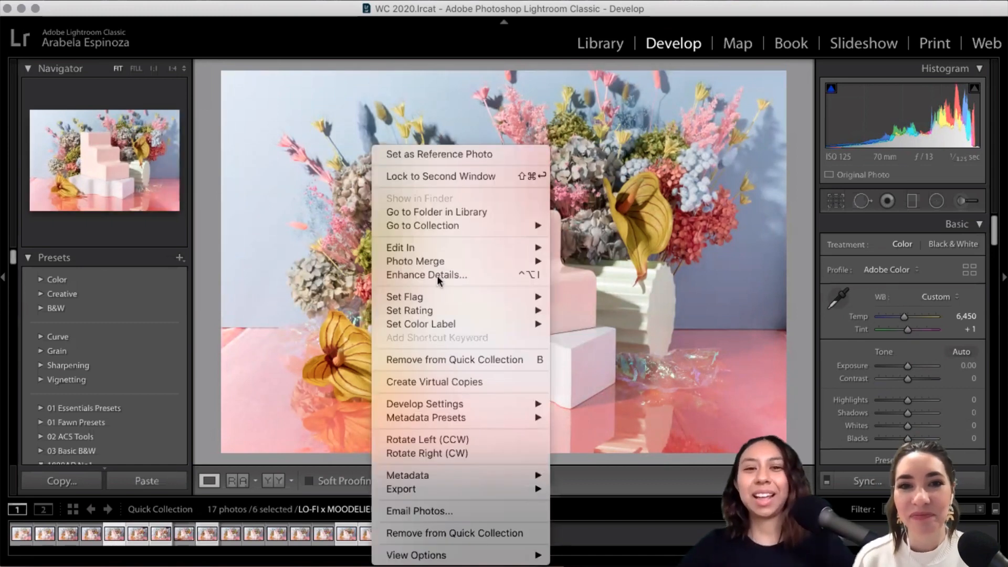
mouse_move(447, 248)
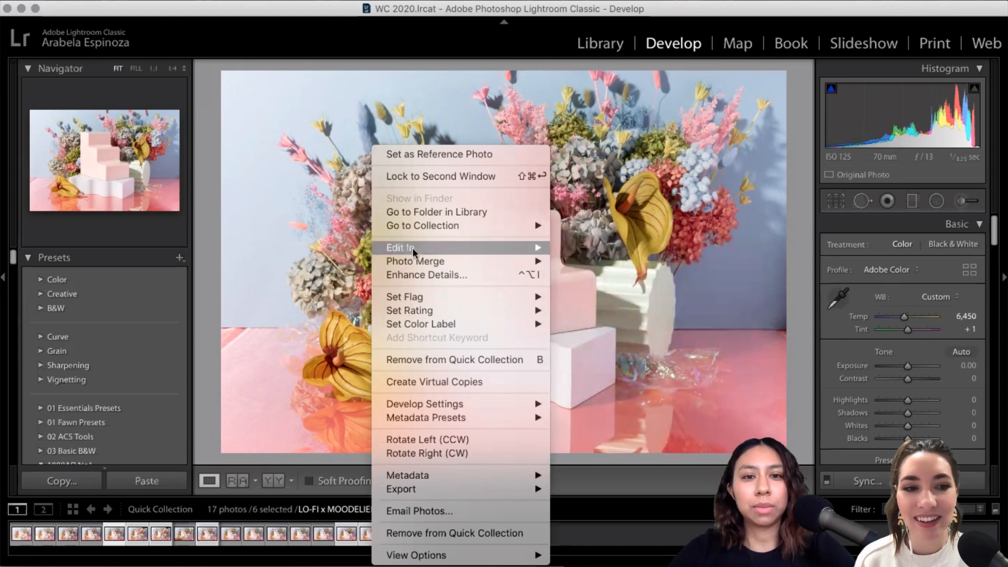
mouse_move(412, 248)
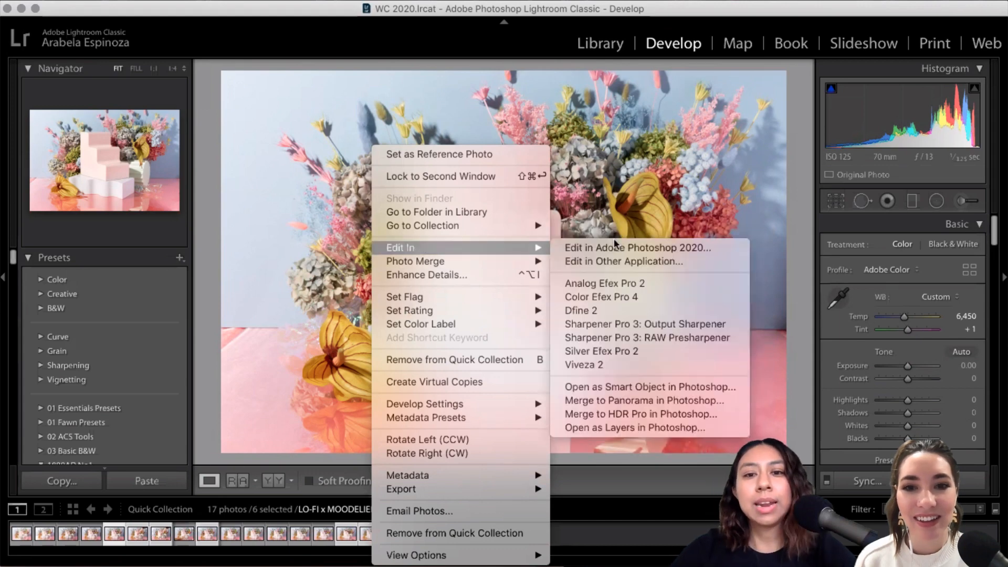
click(625, 427)
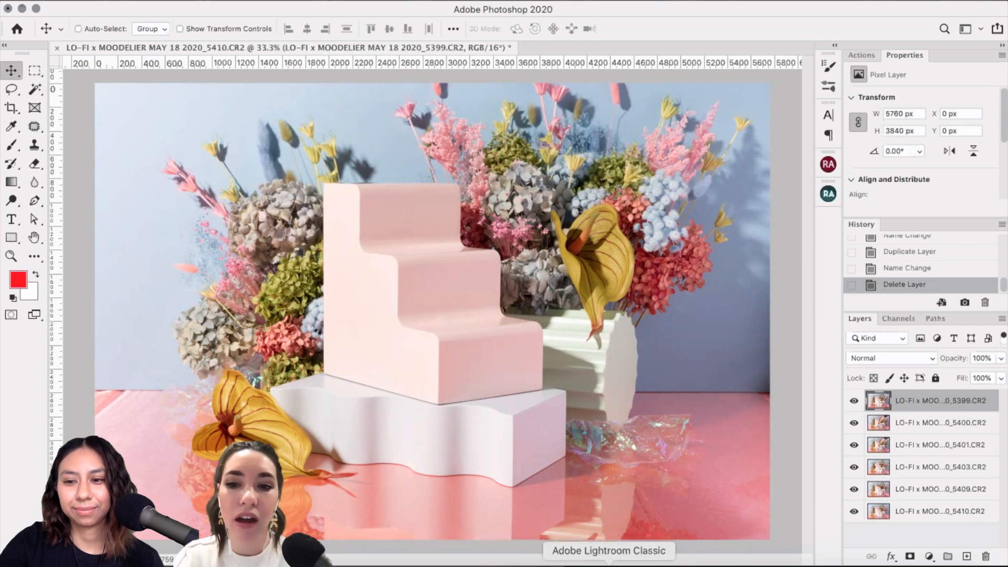
Step: Toggle layer visibility to compare frames 5401 and 5400, the hand-and-glass shot, and the empty stairs
click(854, 400)
click(854, 422)
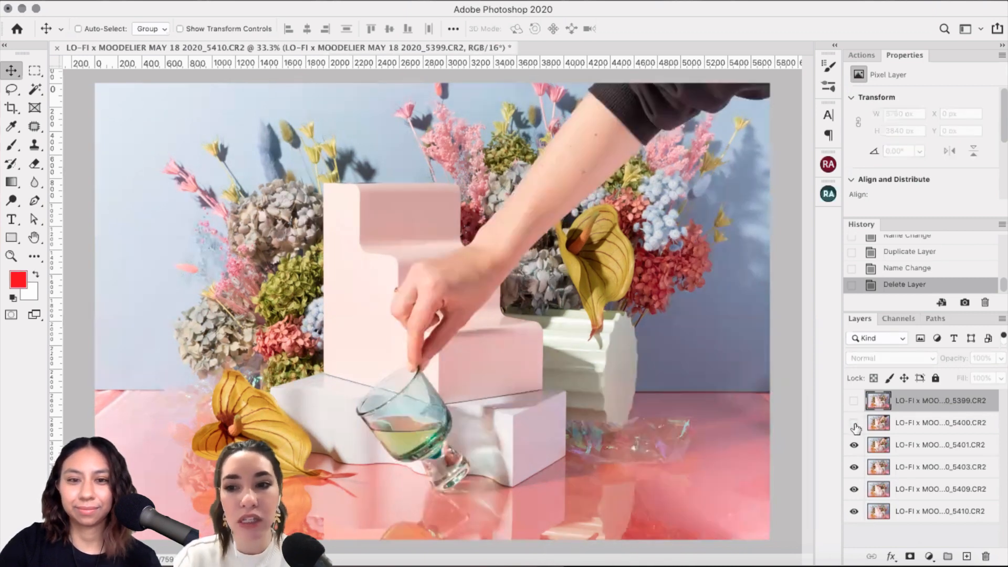
click(919, 431)
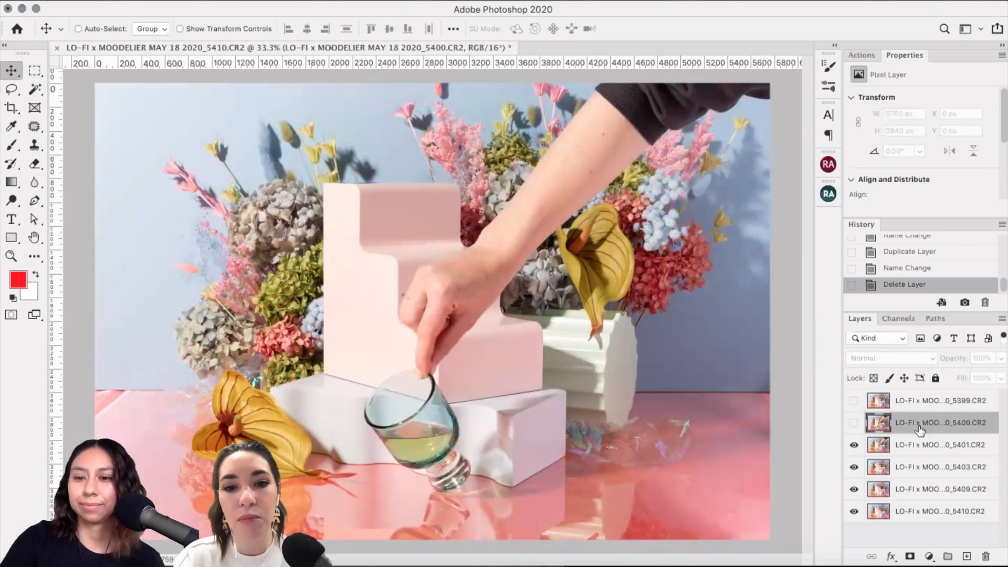
click(853, 423)
click(854, 402)
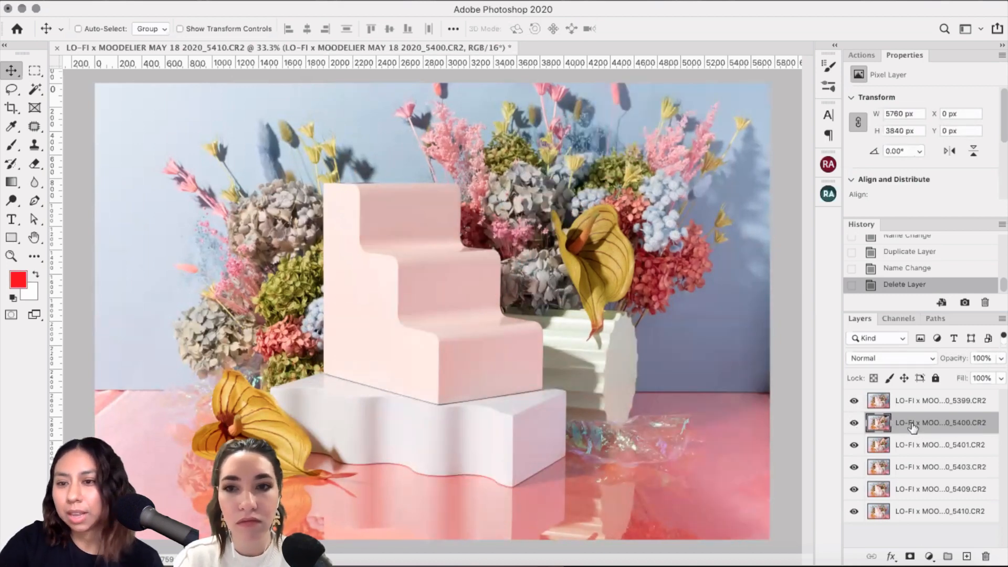
click(853, 423)
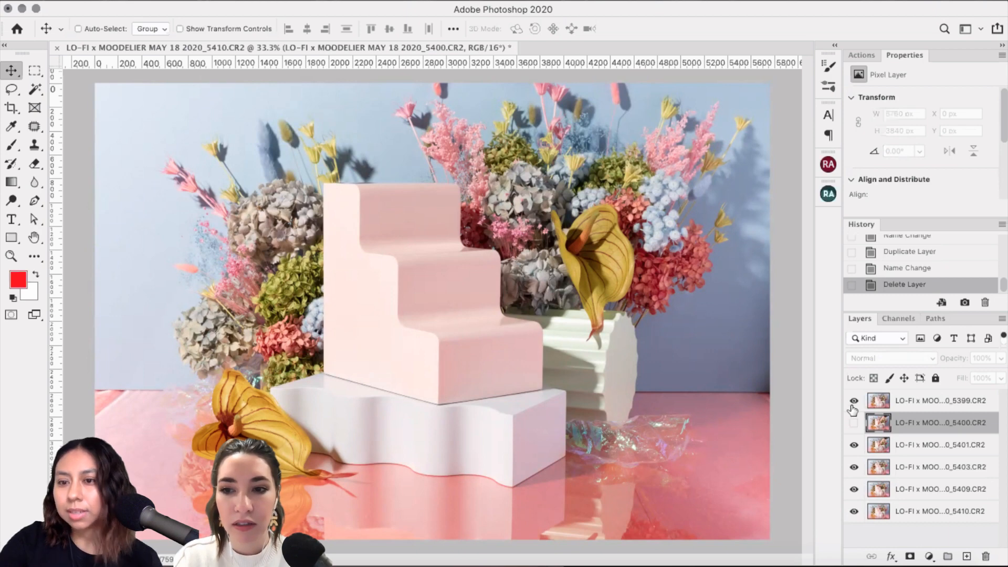
click(854, 400)
click(853, 423)
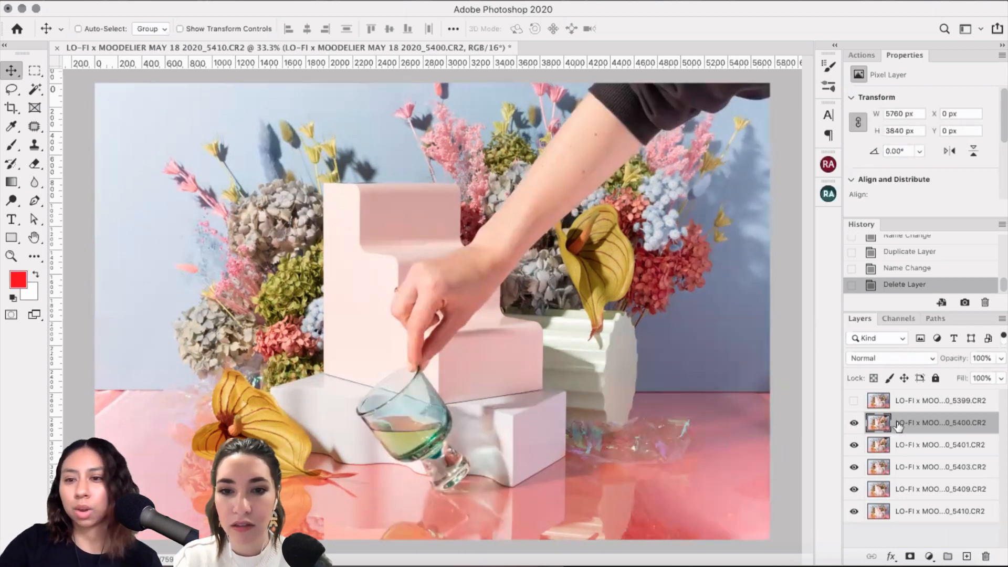
Step: Delete the frame 5400 layer and return to Lightroom Classic
key(Delete)
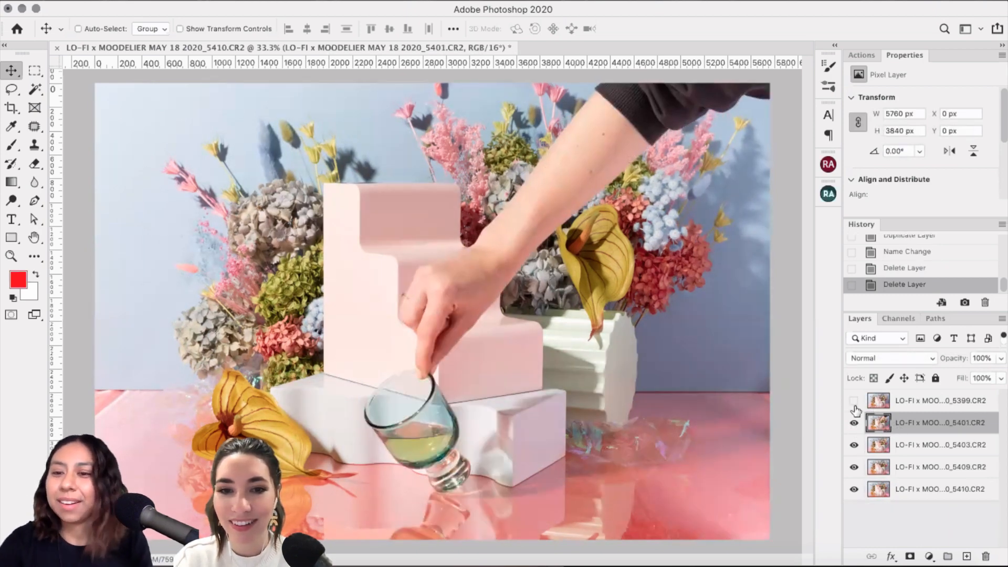
click(853, 401)
click(810, 557)
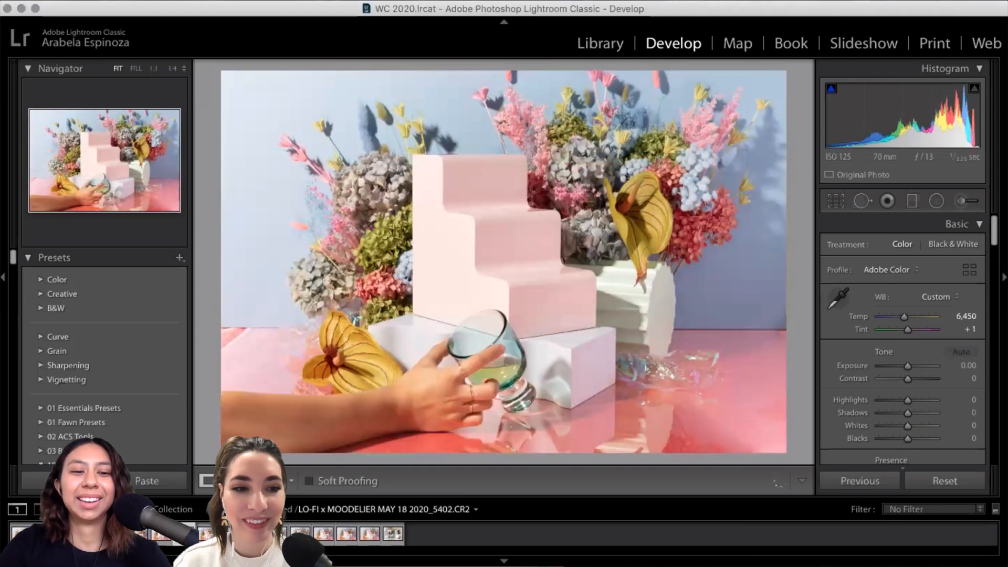
Step: Open 5402.CR2, the hand placing the glass, as its own Photoshop 2020 document
right_click(275, 260)
mouse_move(273, 249)
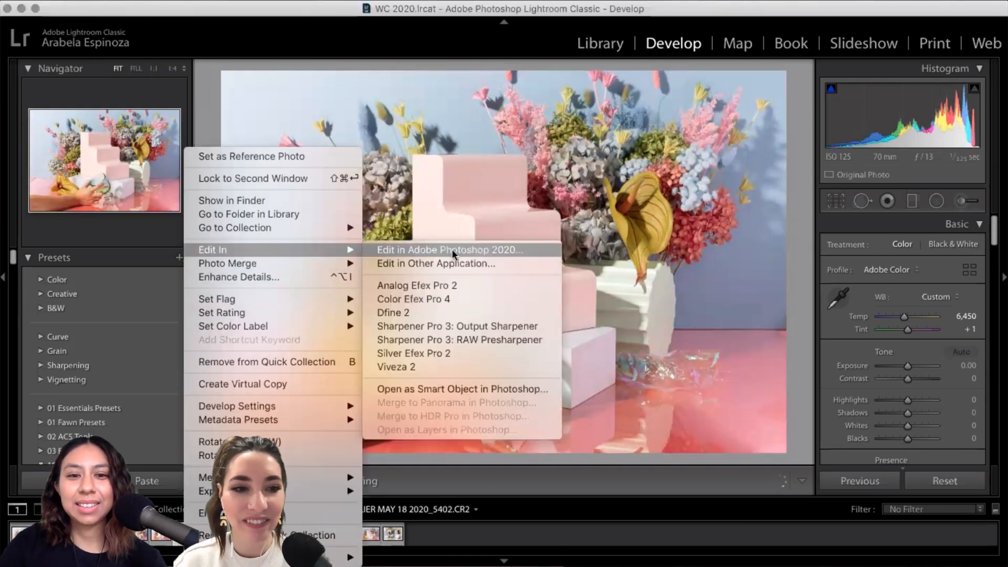
click(451, 250)
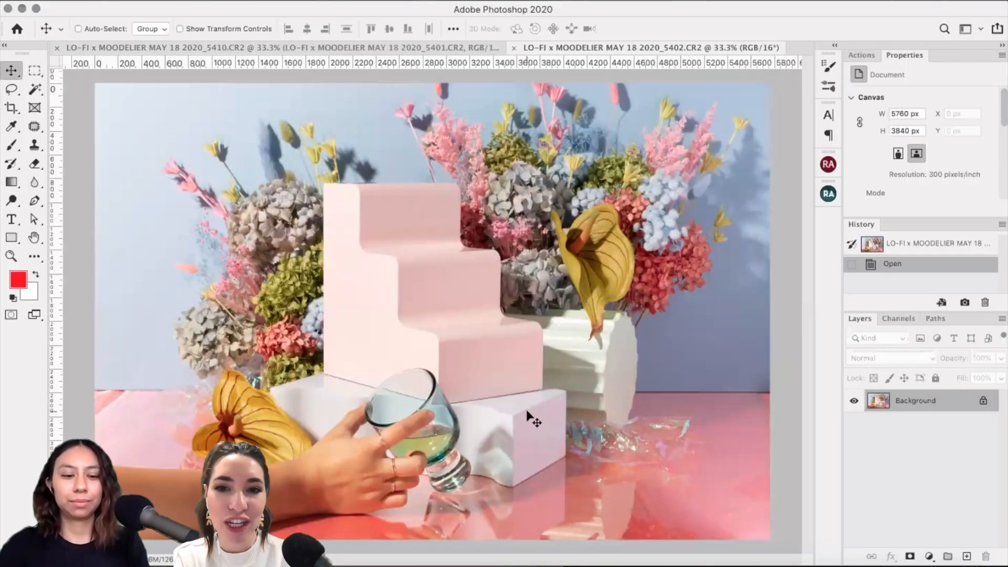
Step: Paste the copied hand-and-glass shot as a new layer and compare it with the layers beneath
key(super+a)
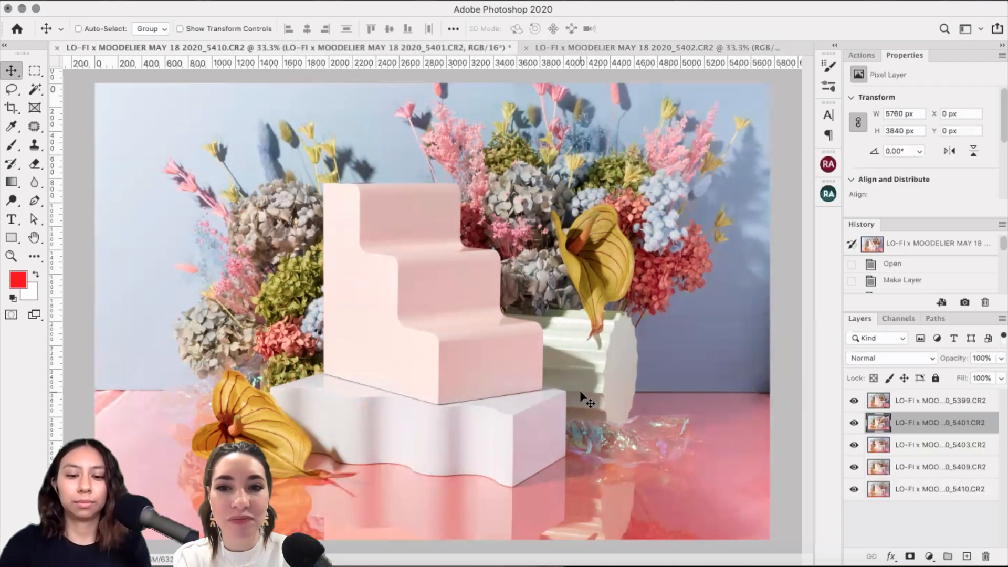
key(super+v)
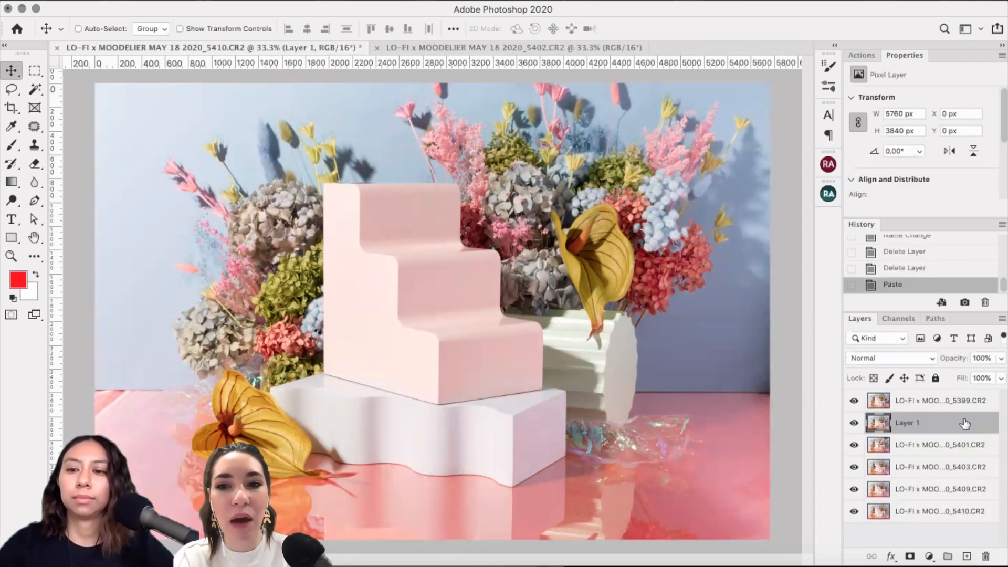
click(853, 401)
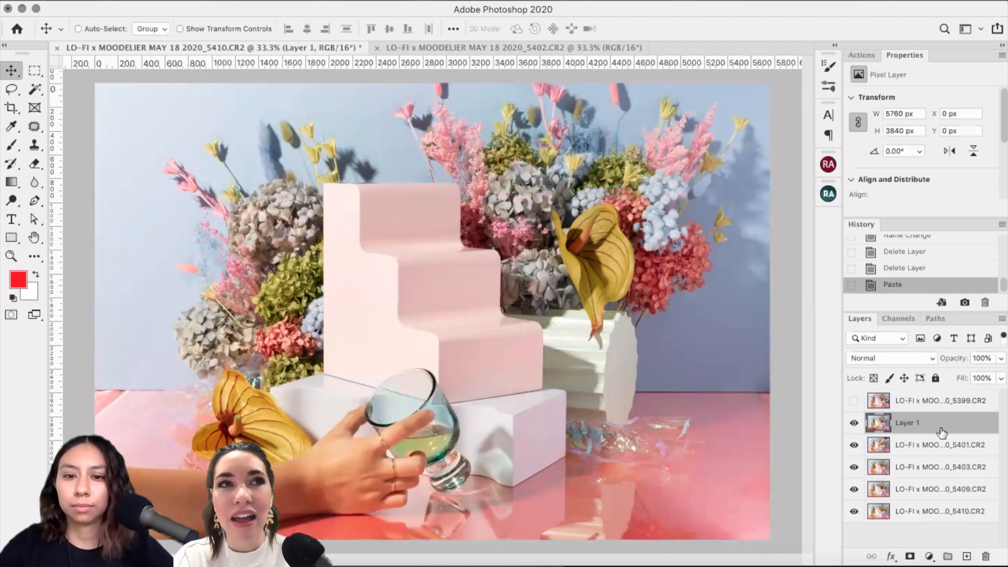
click(854, 423)
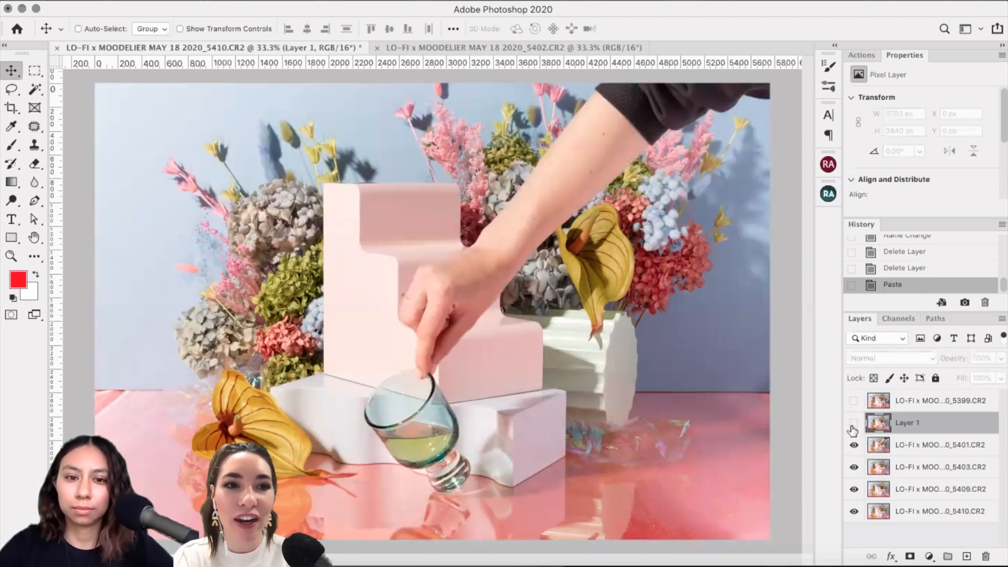
click(853, 422)
click(853, 400)
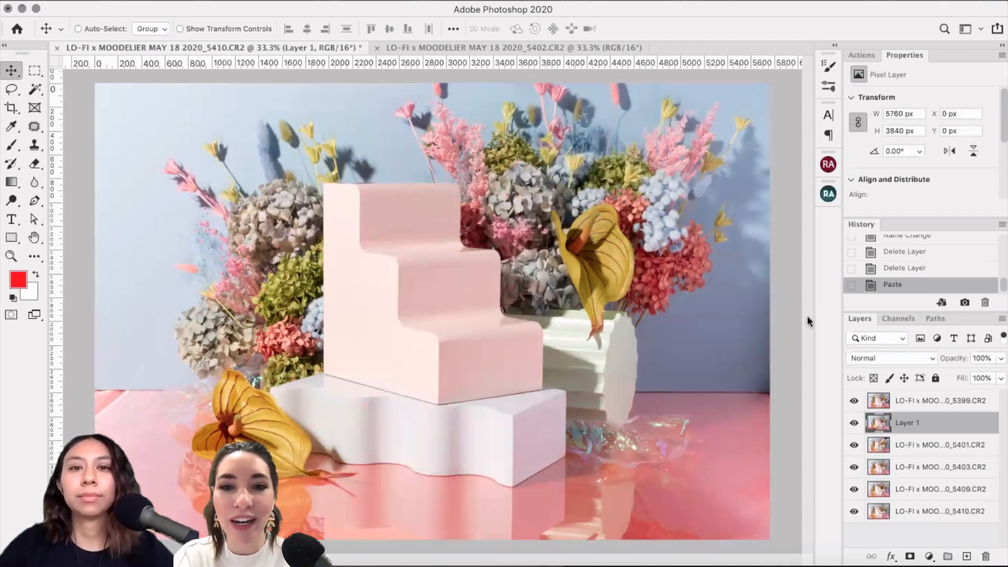
Step: Close the 5402 hand-with-glass document, discarding its changes
click(430, 47)
key(ctrl+a)
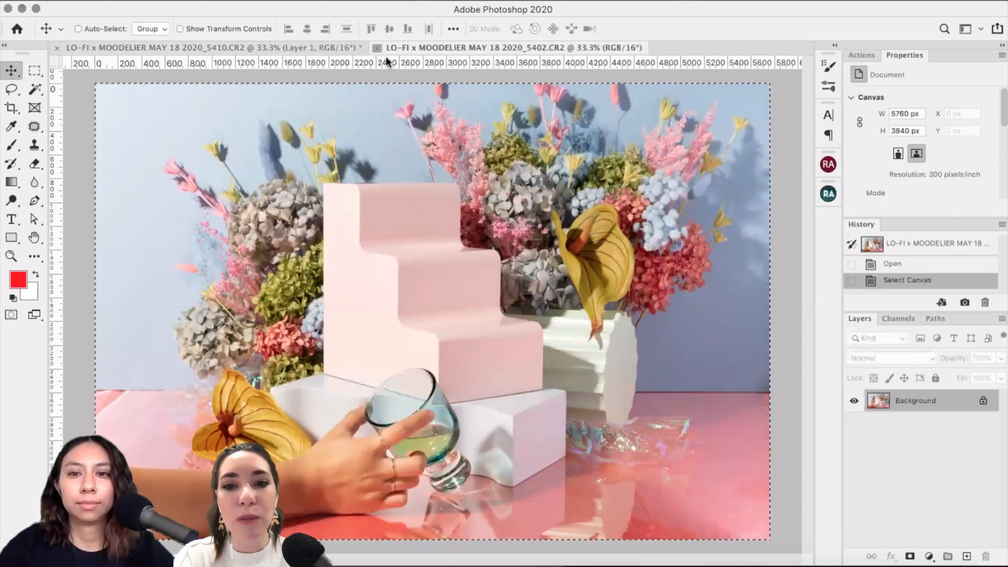
key(ctrl+w)
click(451, 202)
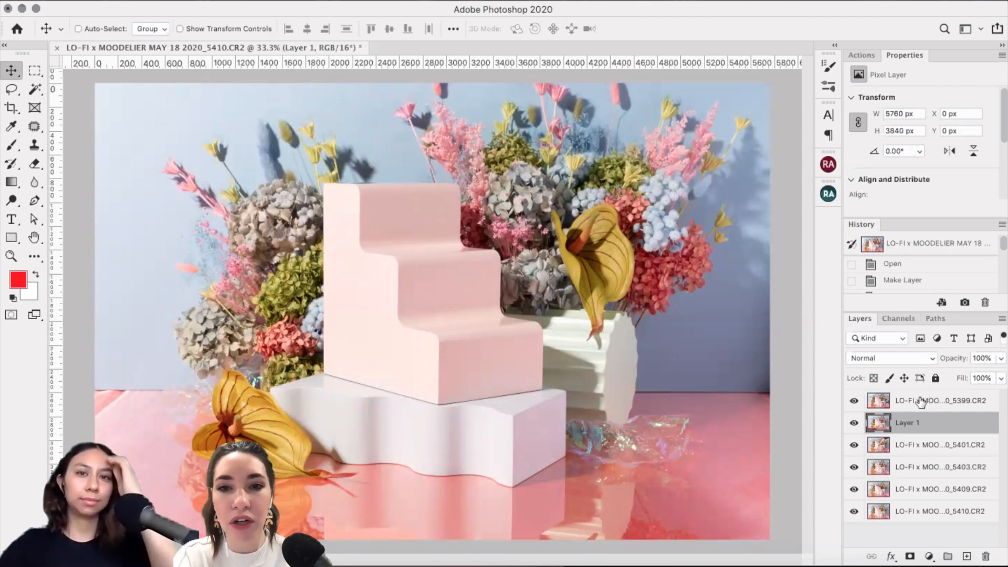
click(854, 401)
click(854, 402)
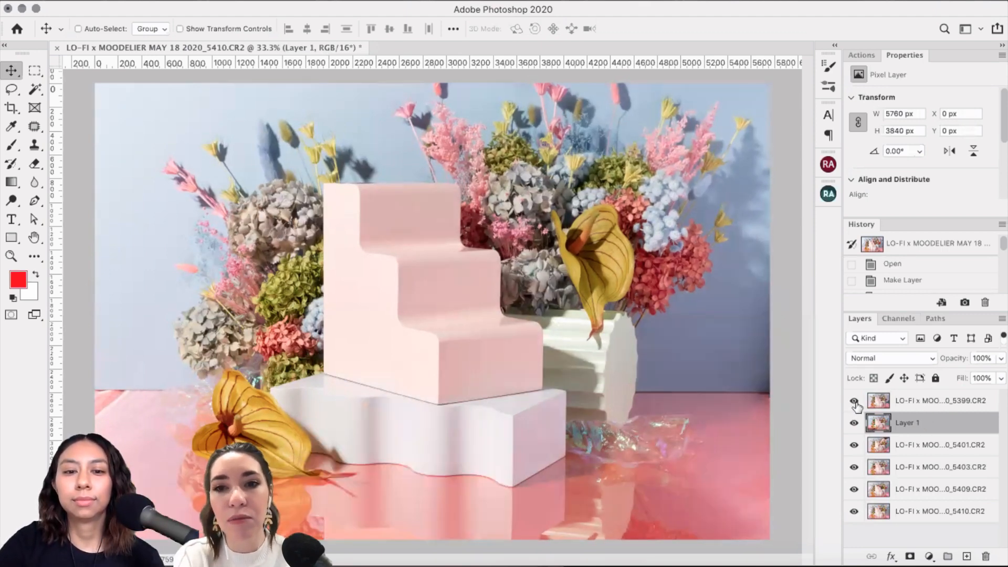
click(854, 402)
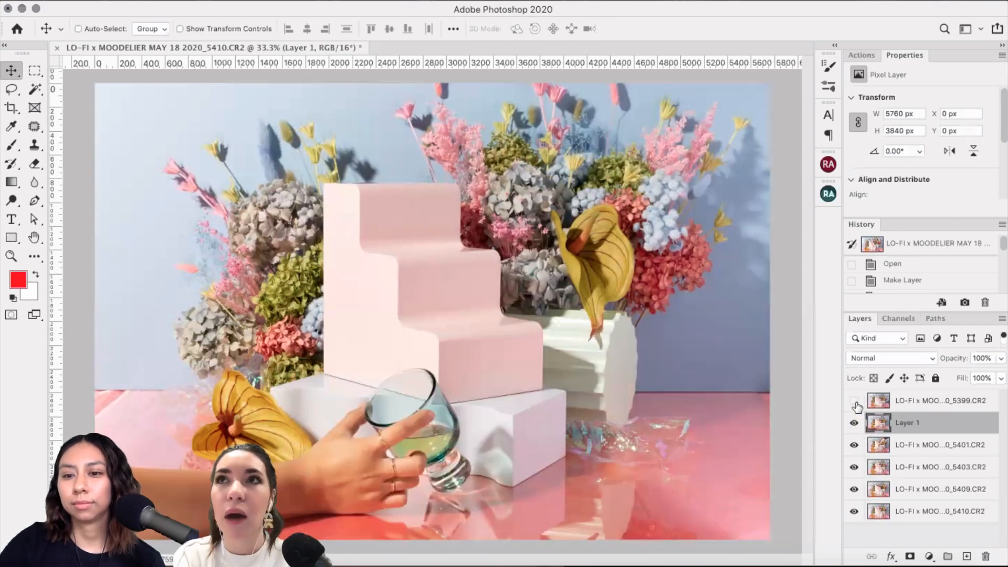
click(854, 401)
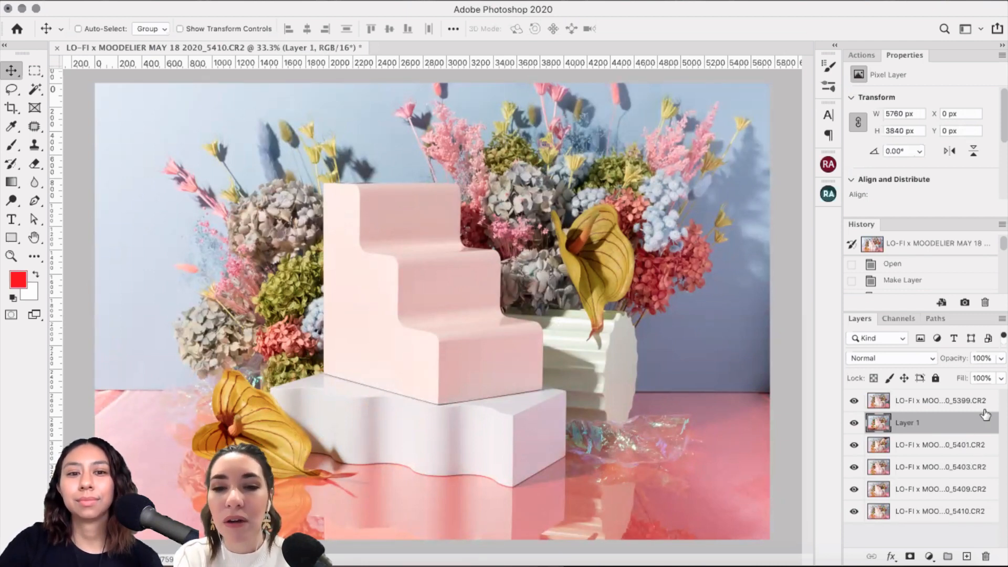
click(853, 403)
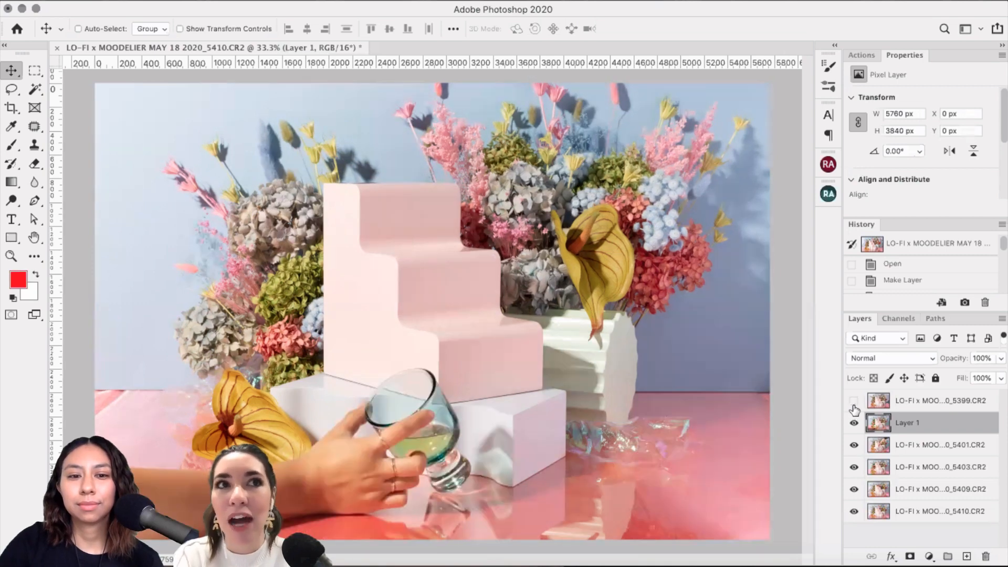
click(853, 402)
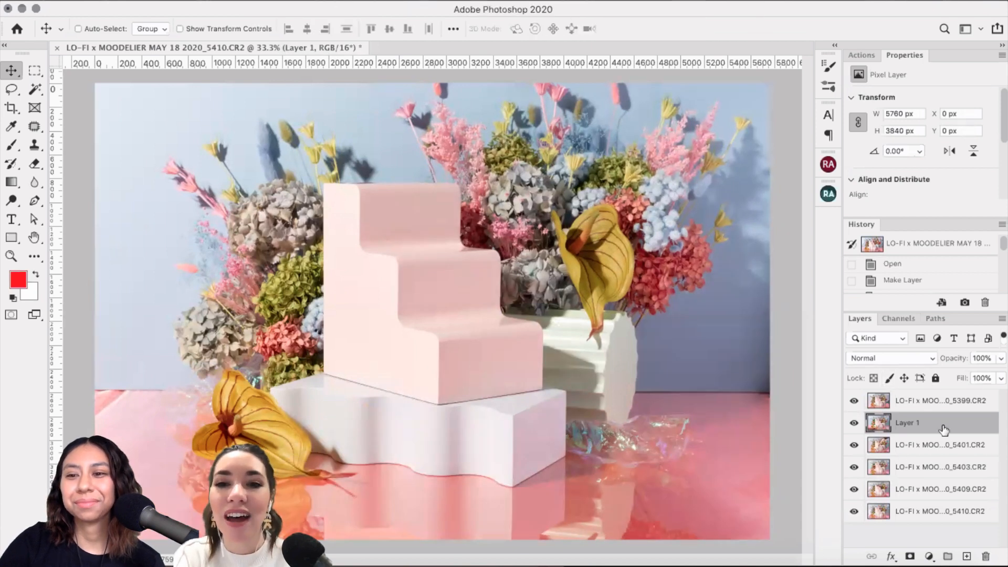
click(926, 402)
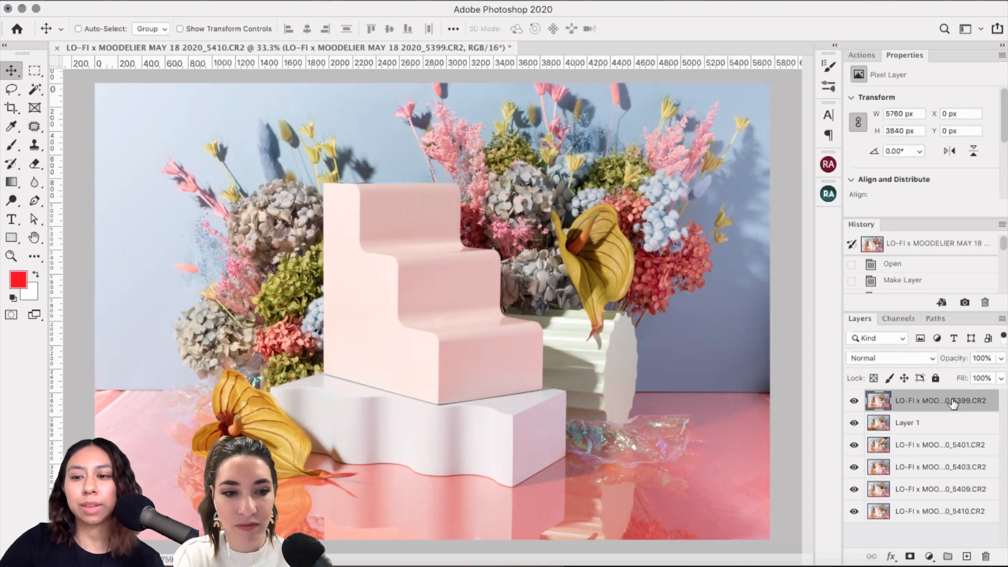
Step: Move the 5399 photo to the bottom of the stack with Layer 1 just above it
drag(951, 405, 947, 519)
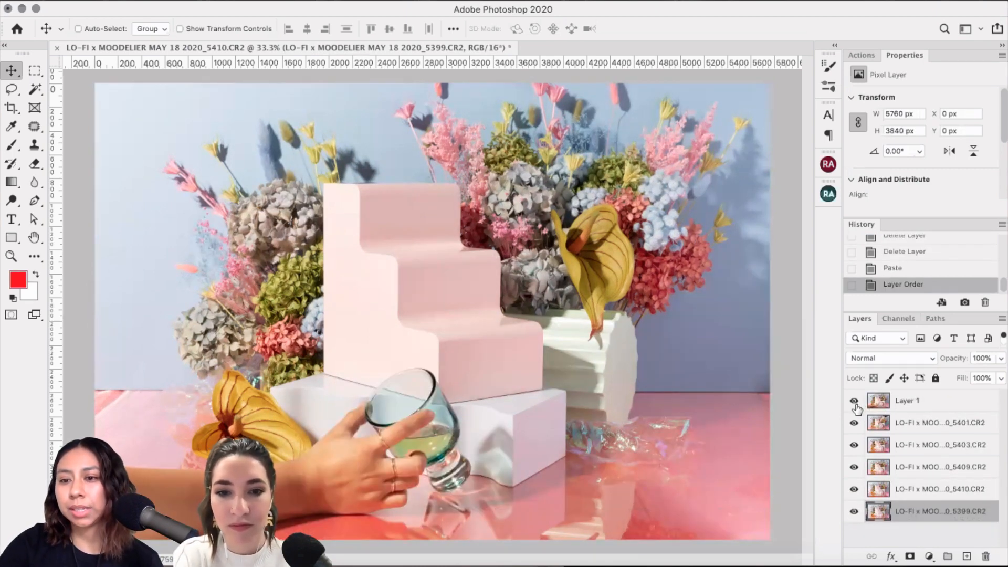
drag(854, 407, 857, 493)
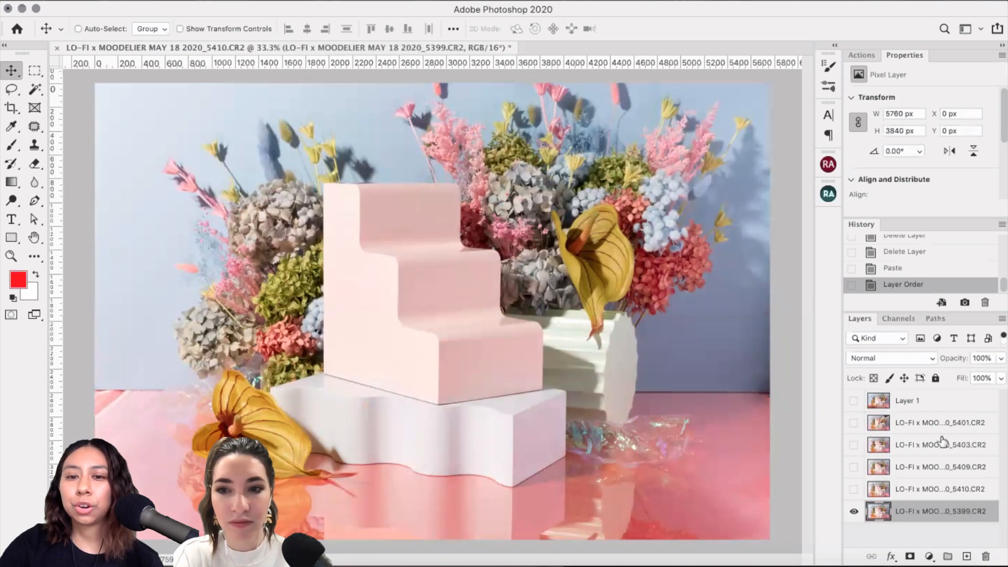
click(909, 402)
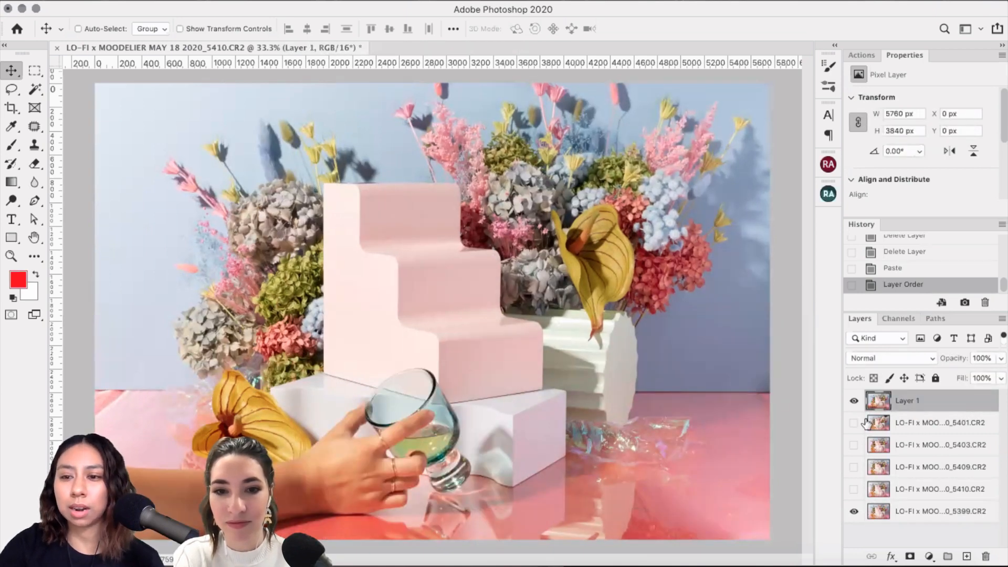
click(854, 422)
drag(934, 409, 892, 475)
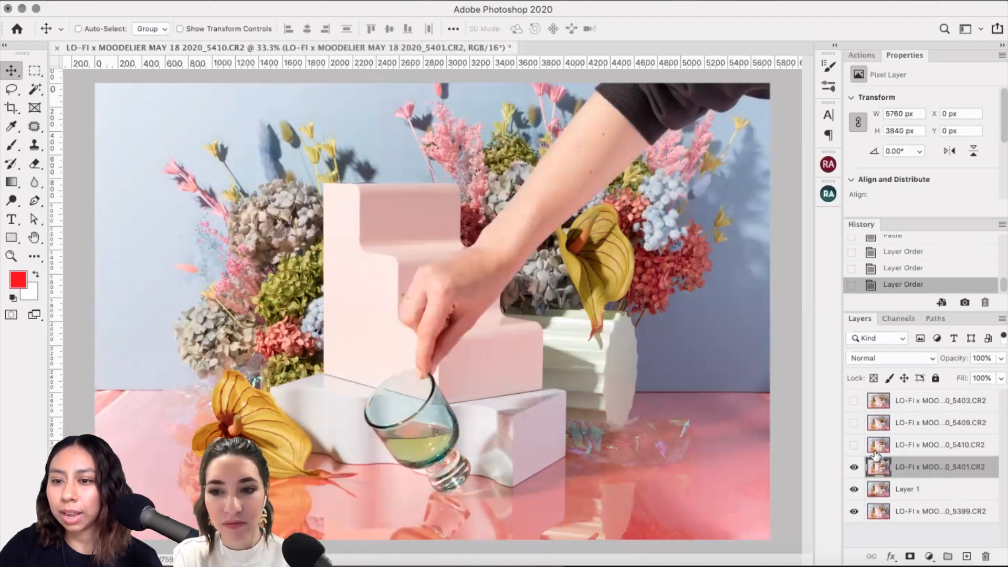
Step: Toggle visibility of the 5403, 5399, 5409 and 5410 layers to compare the shots
click(854, 400)
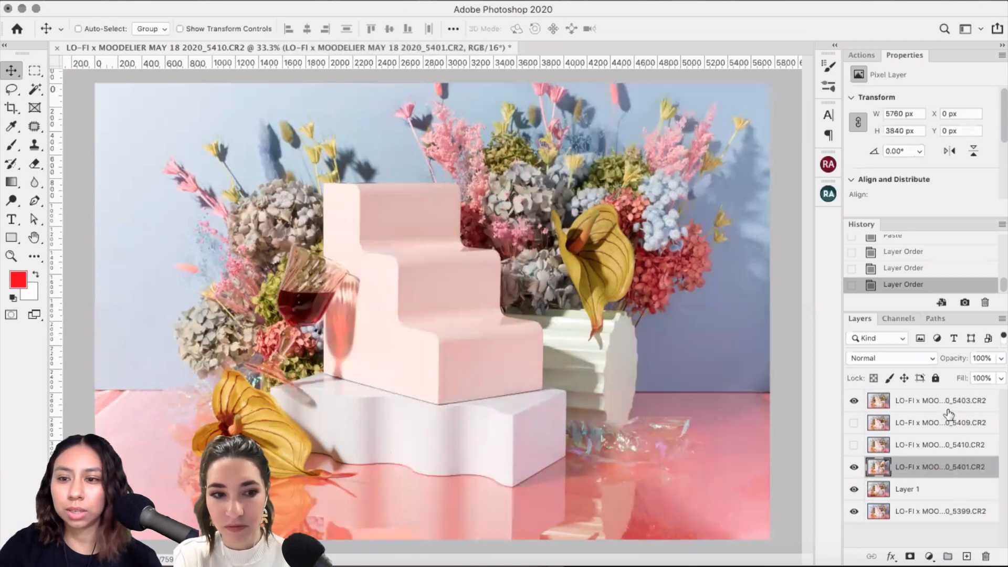
click(854, 401)
click(854, 401)
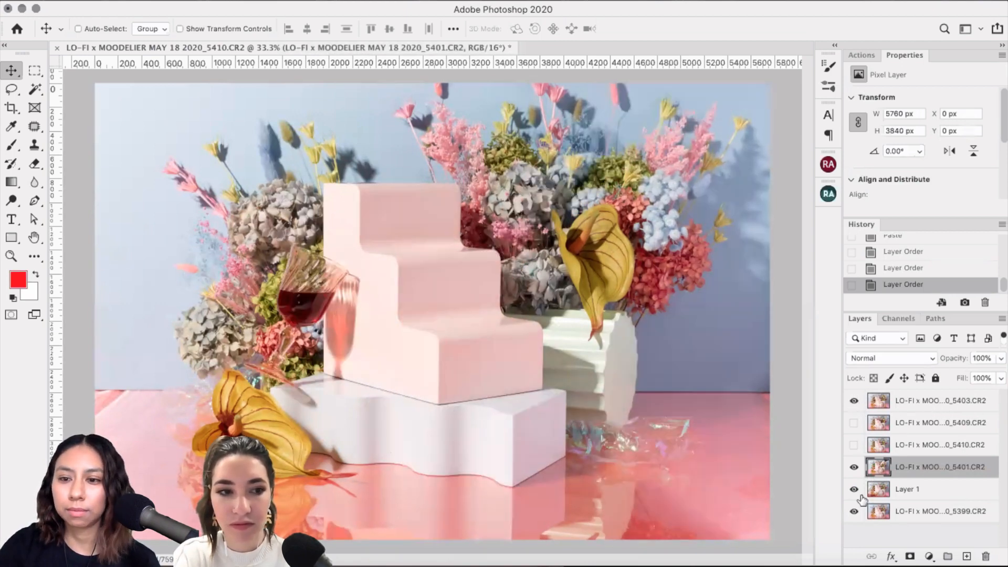
click(854, 511)
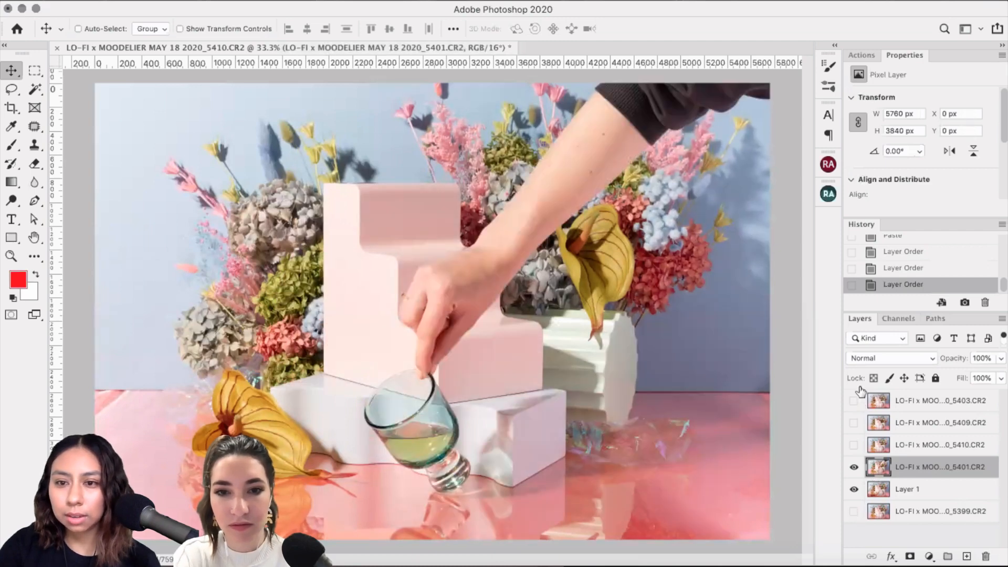
click(853, 401)
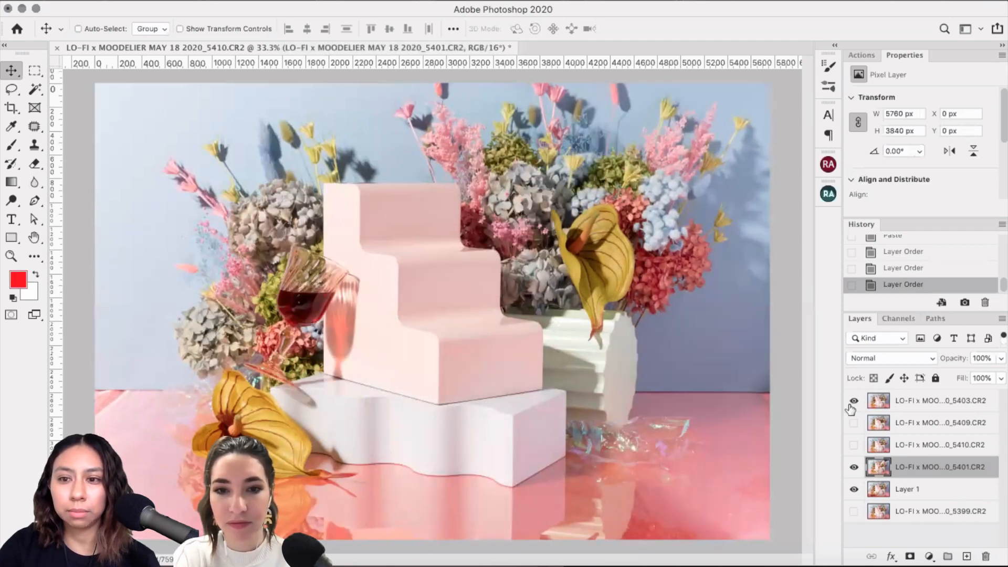
click(853, 426)
click(853, 425)
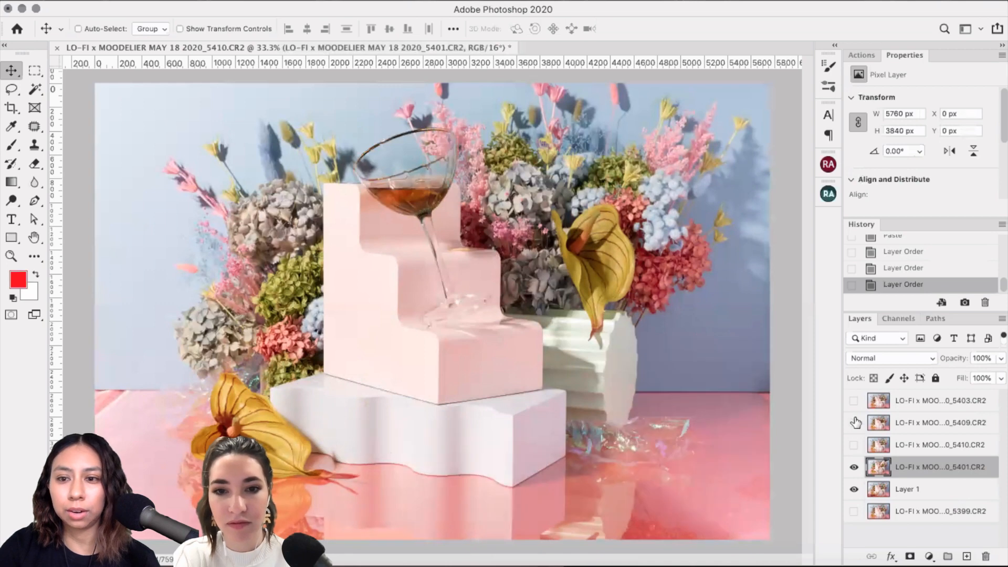
click(853, 404)
click(853, 404)
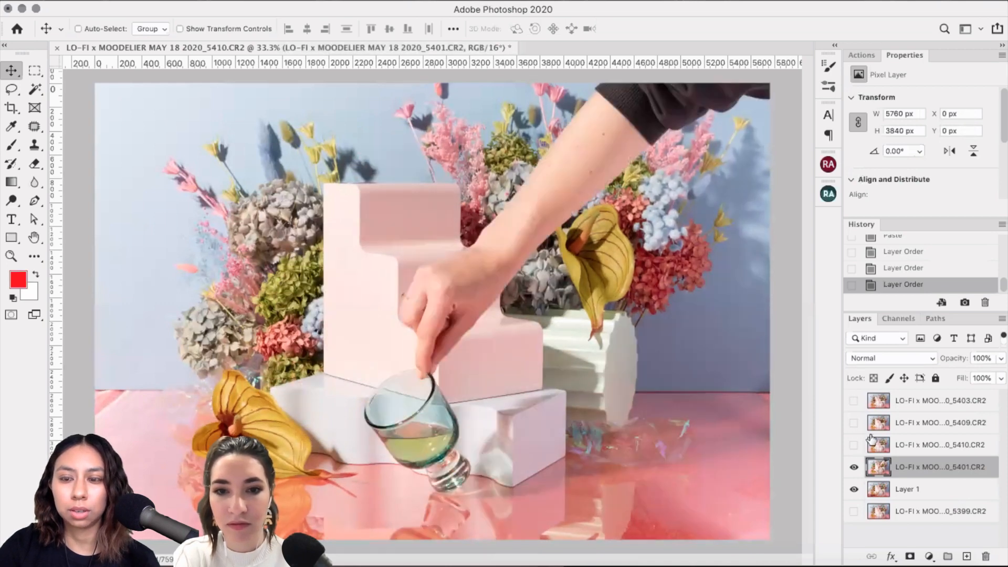
click(858, 451)
click(854, 446)
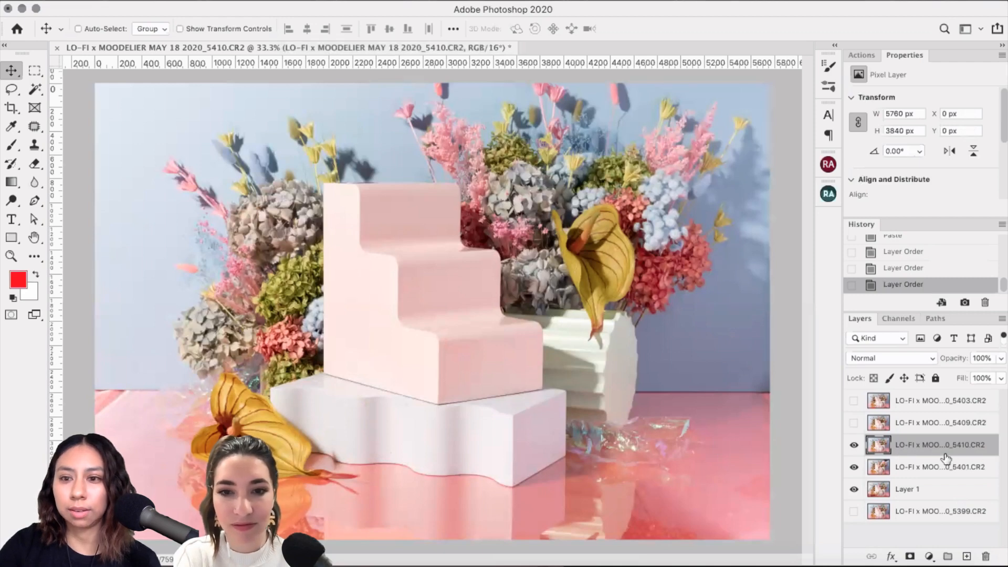
Step: Move the 5410 photo beneath Layer 1 and toggle Layer 1 on and off to compare
drag(937, 451, 928, 503)
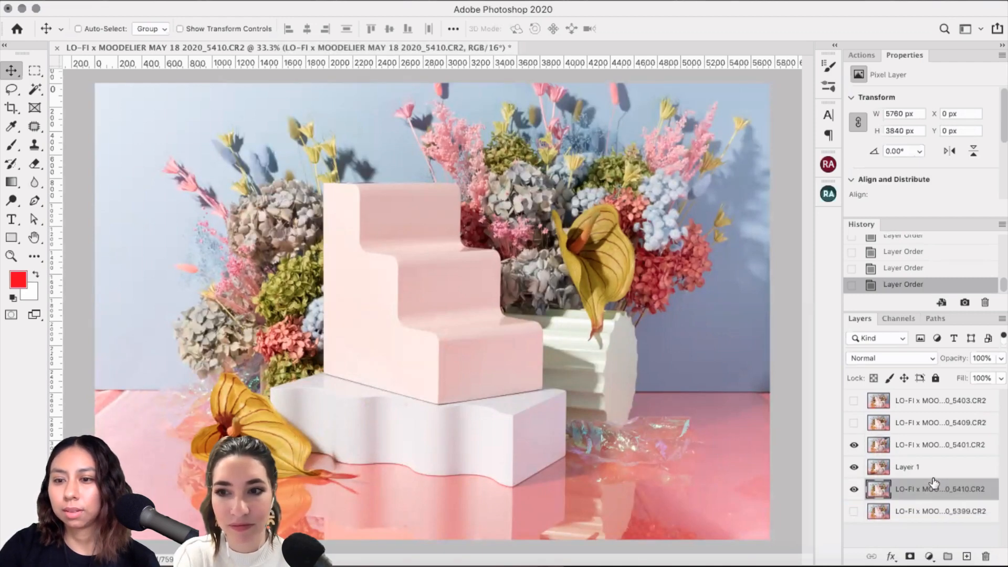
click(854, 446)
click(853, 467)
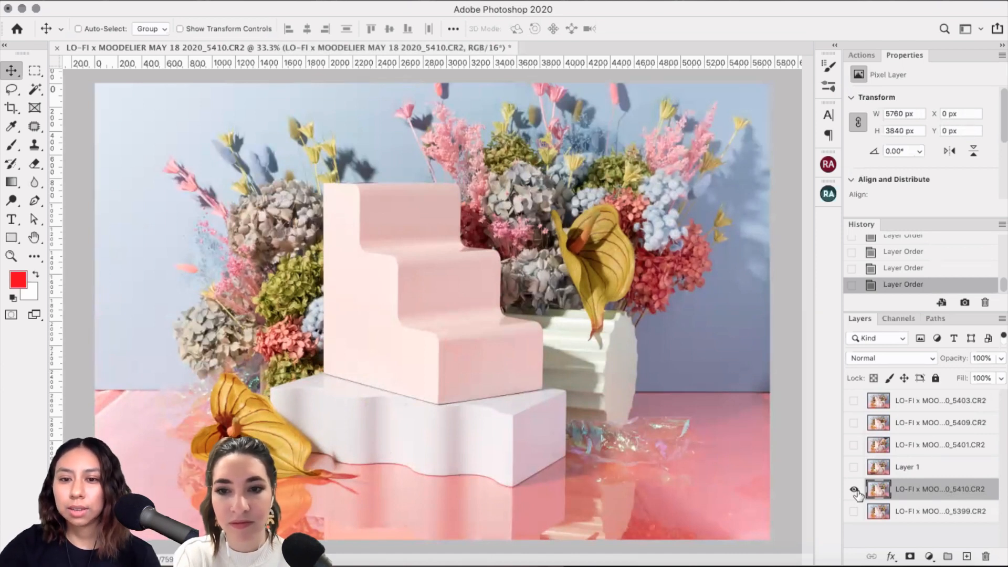
click(854, 467)
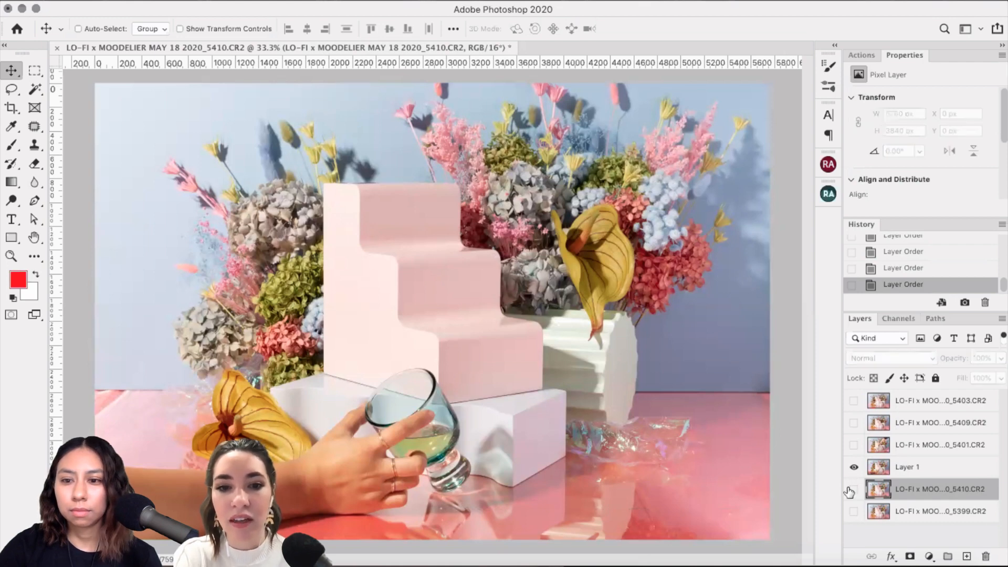
click(854, 467)
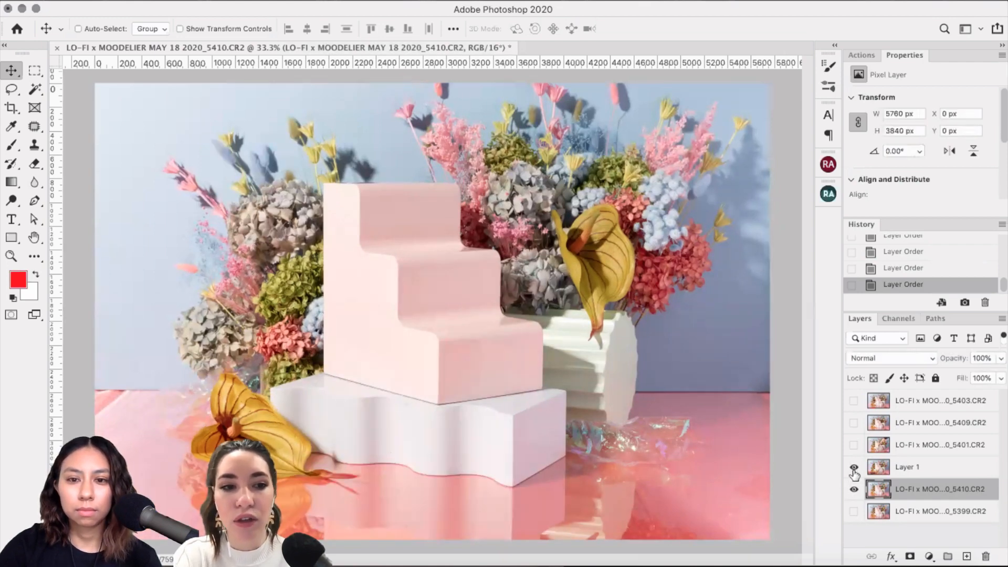
click(854, 467)
click(854, 467)
click(854, 467)
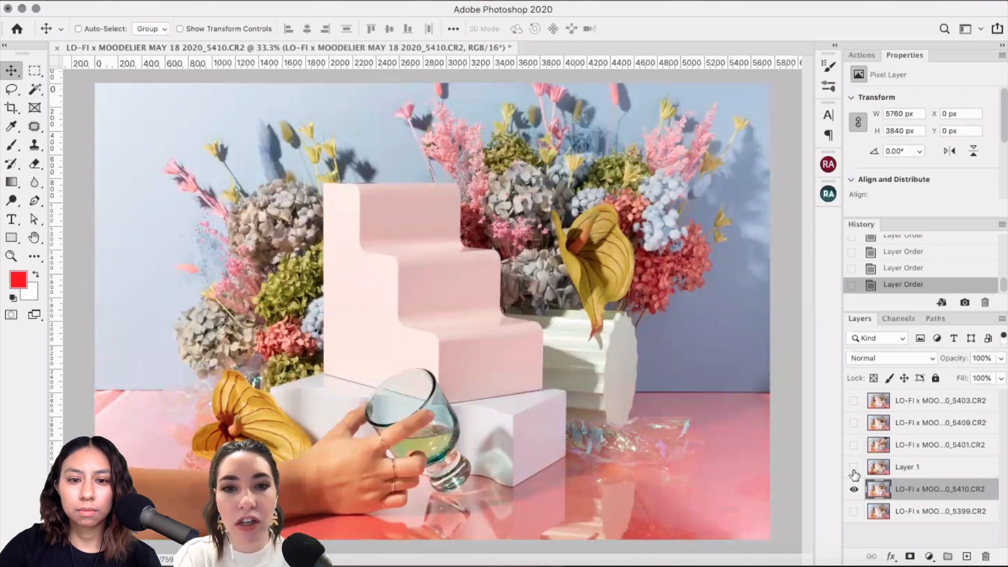
click(853, 468)
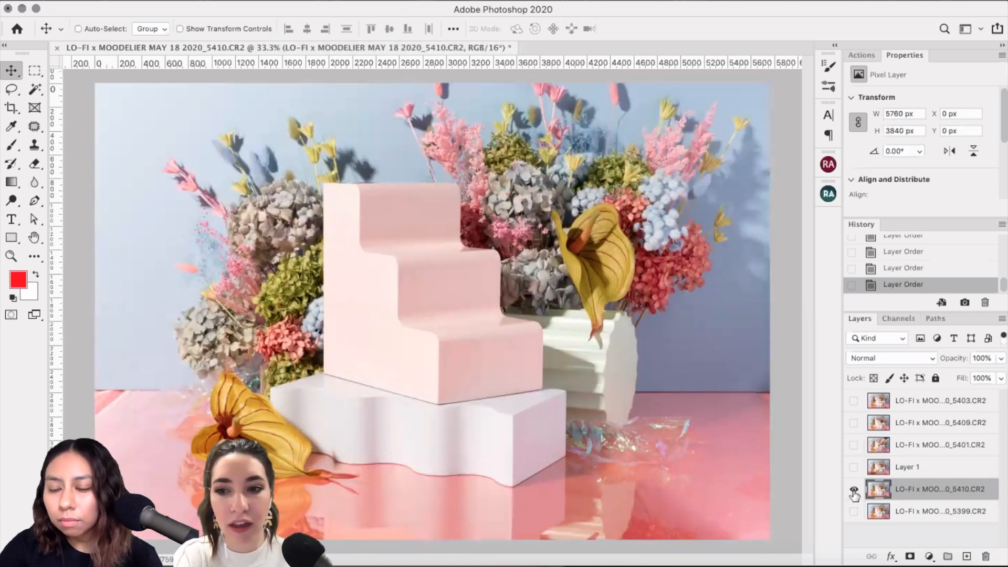
click(854, 490)
click(854, 511)
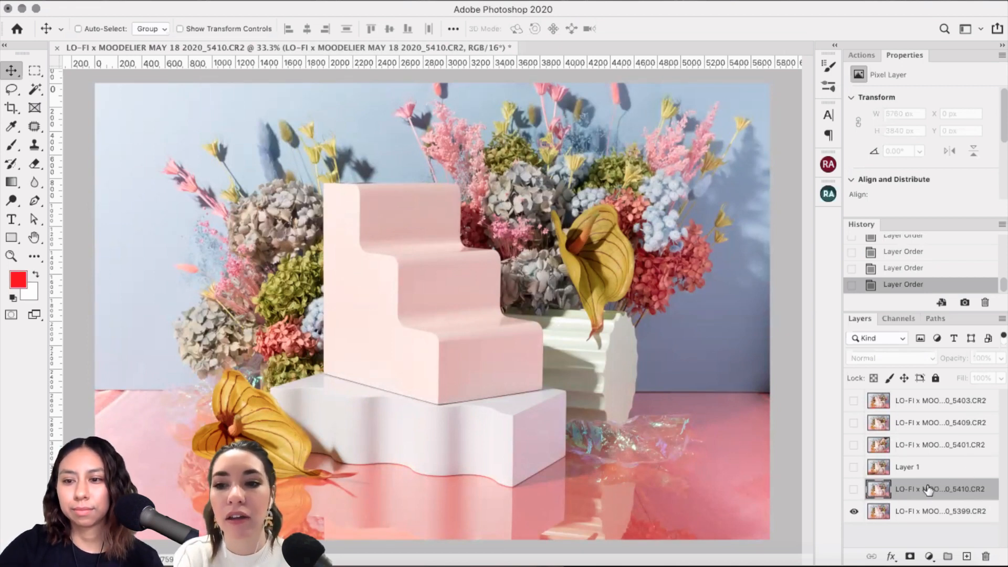
Step: Return 5410 to the top, place the 5401 shot below Layer 1, and hide Layer 1
drag(927, 490, 930, 395)
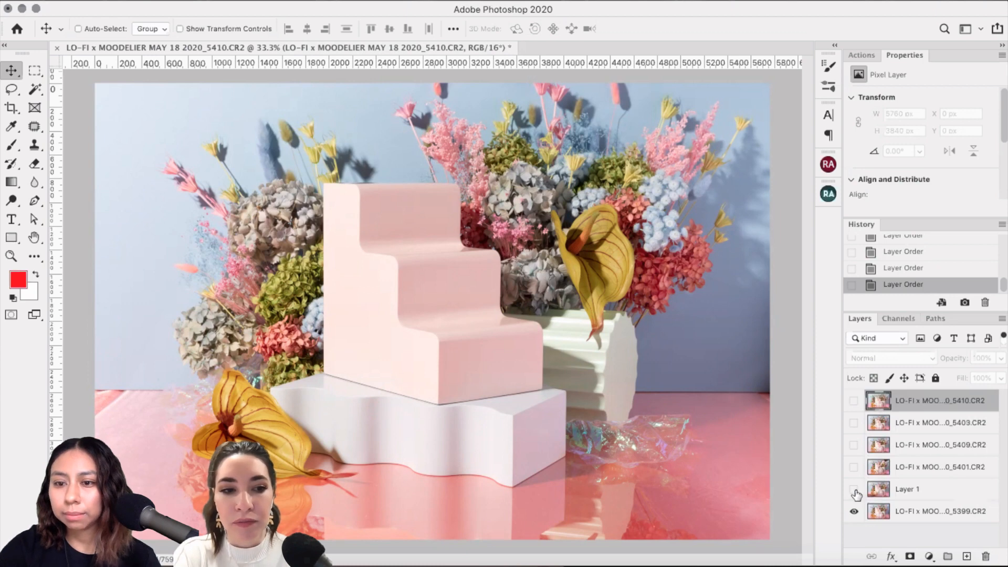
click(854, 488)
click(924, 492)
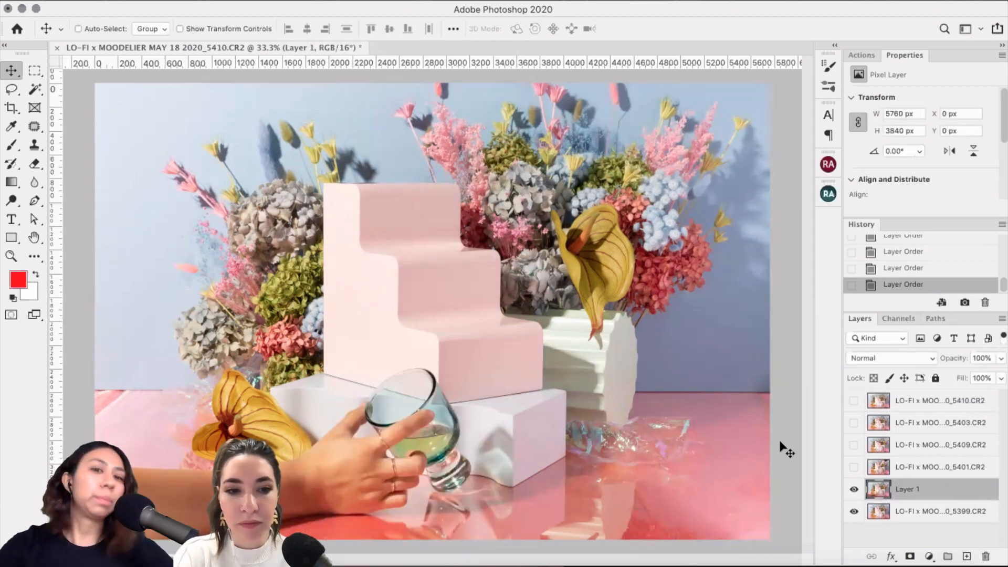
click(854, 467)
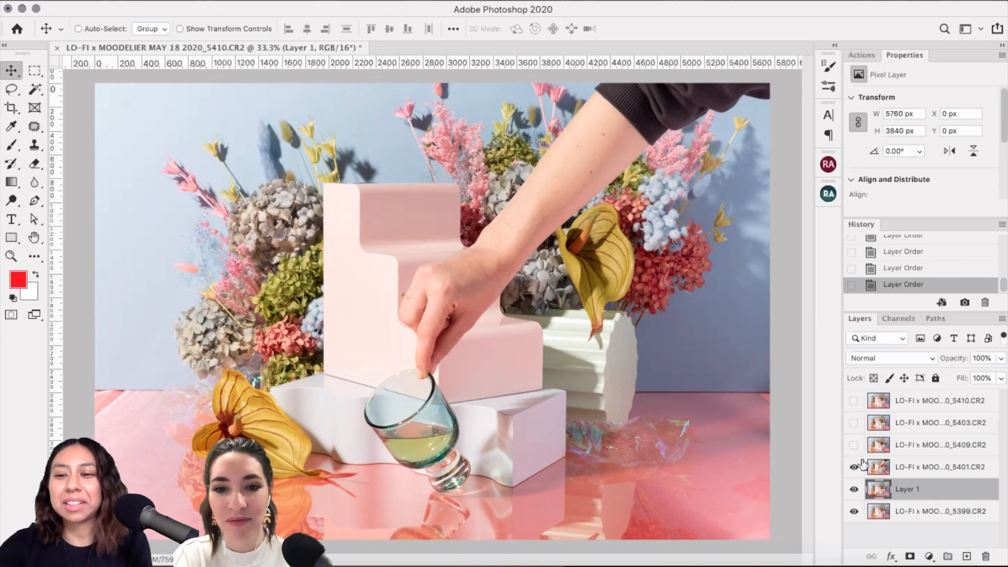
drag(939, 468, 937, 496)
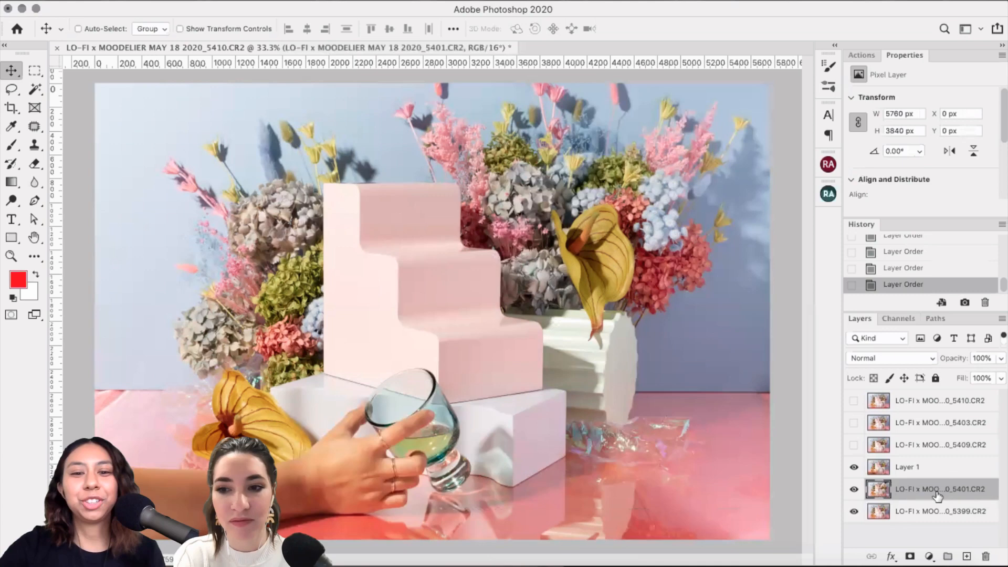
click(854, 467)
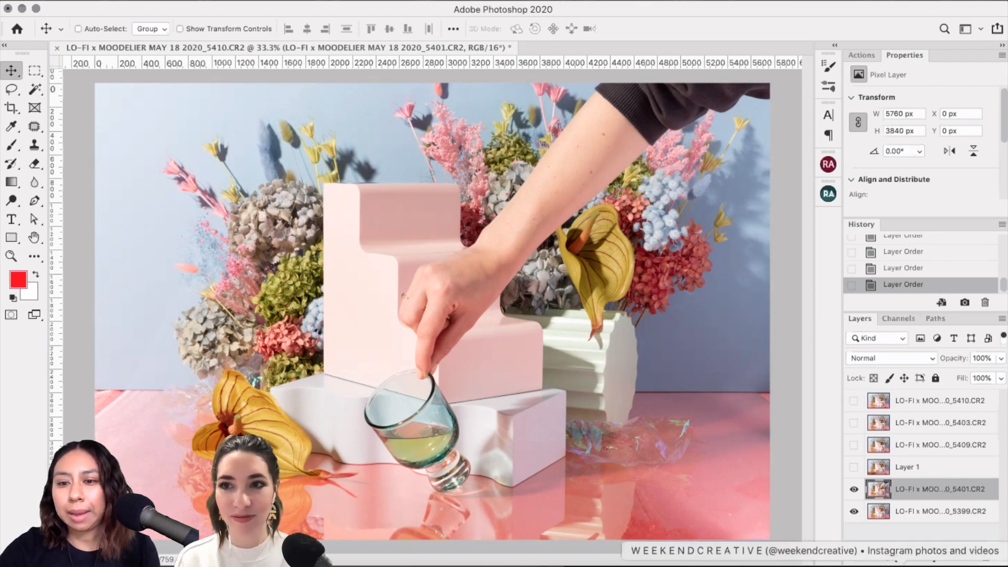
scroll(486, 363, up, 5)
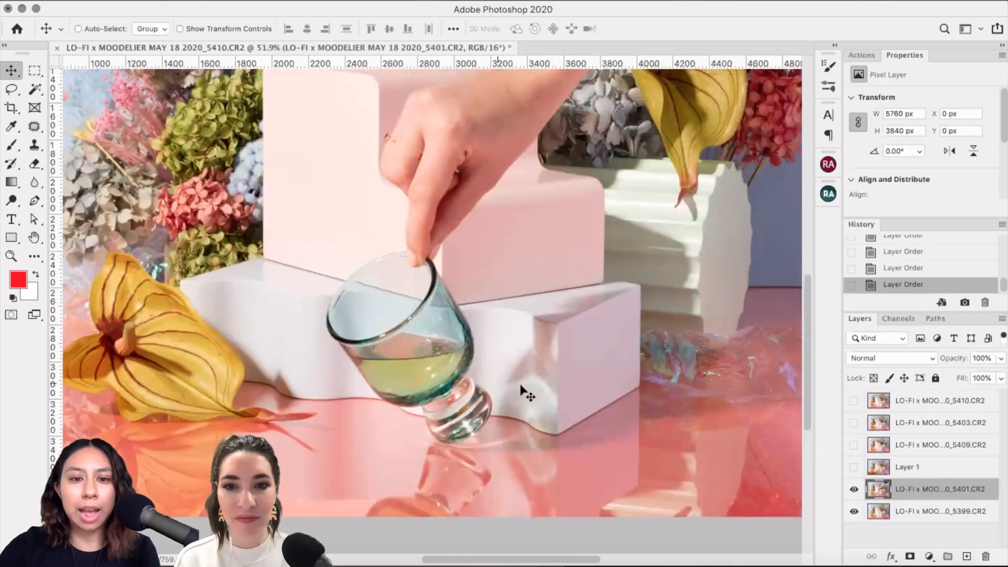
scroll(524, 391, down, 1)
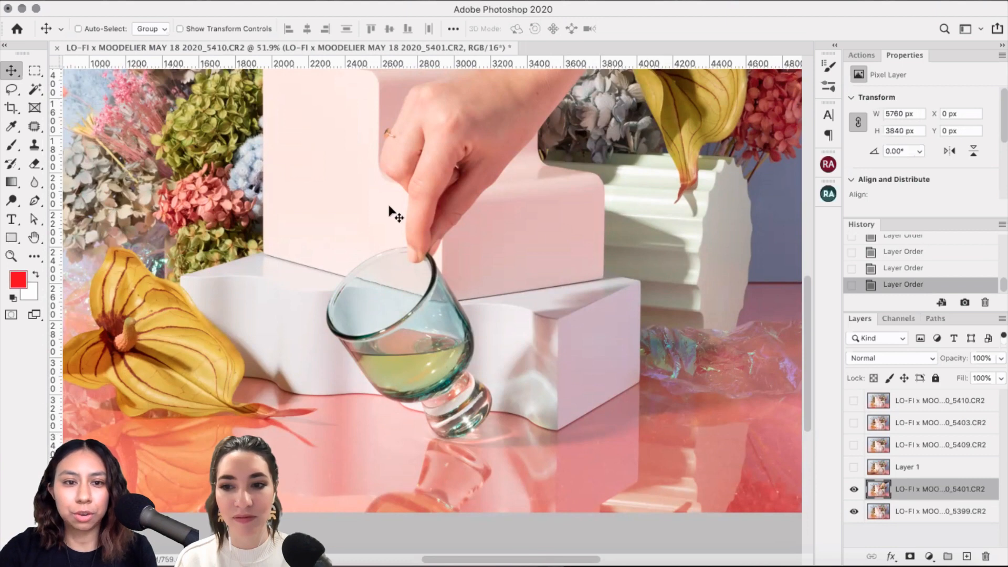
click(854, 489)
click(853, 490)
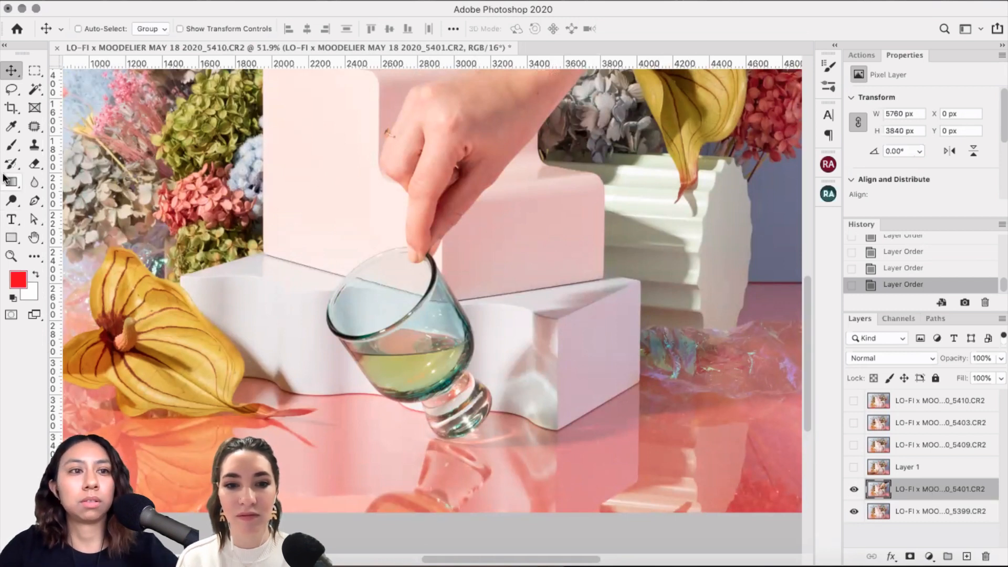
Step: Draw a loose lasso loop around the tilted glass and fingertip down to the image's bottom edge
click(11, 90)
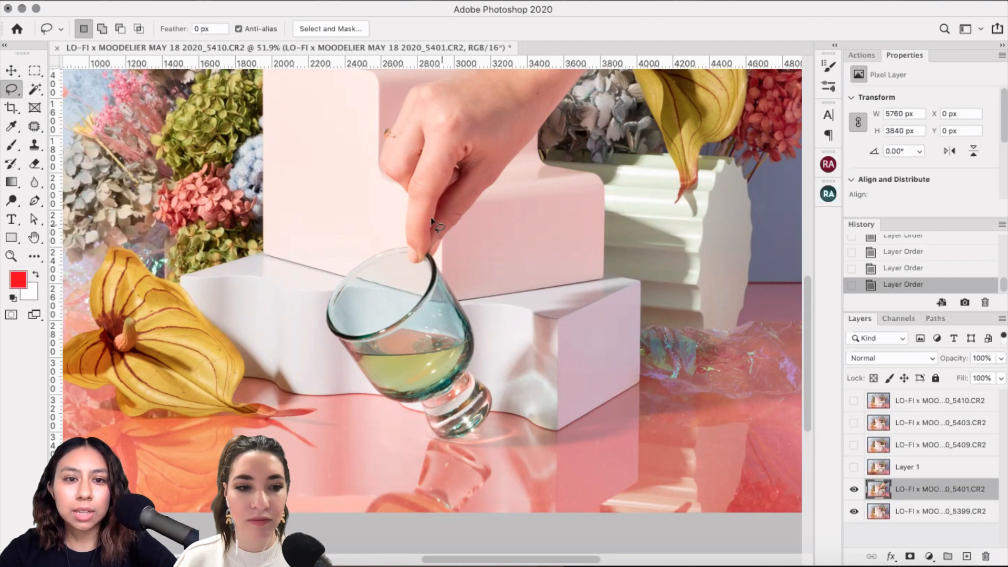
mouse_move(432, 220)
mouse_down()
mouse_move(300, 327)
mouse_move(328, 461)
mouse_move(629, 397)
mouse_move(632, 323)
mouse_up()
mouse_move(633, 389)
mouse_down()
mouse_move(632, 322)
mouse_move(531, 239)
mouse_move(493, 224)
mouse_up()
click(853, 489)
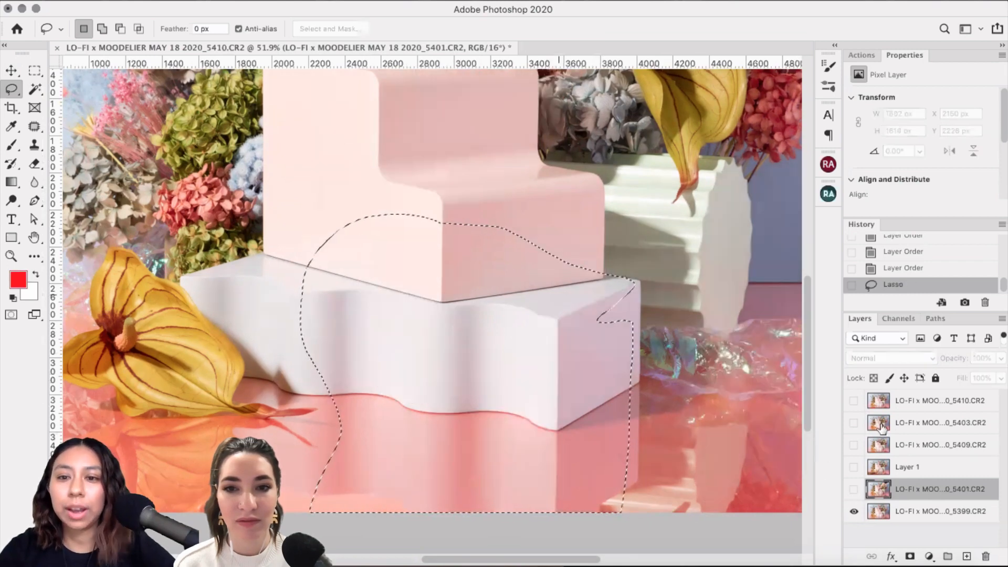
click(853, 489)
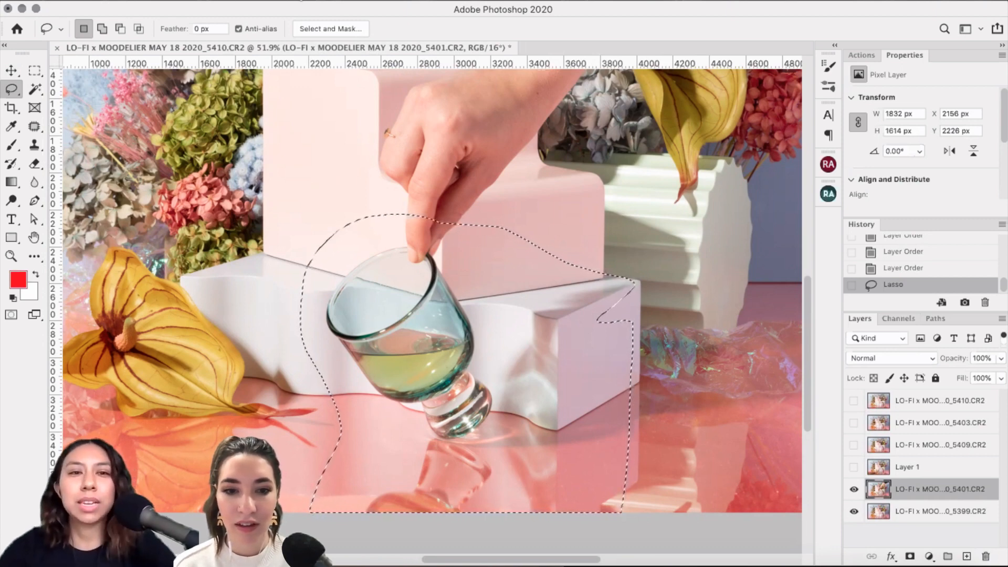
click(302, 1)
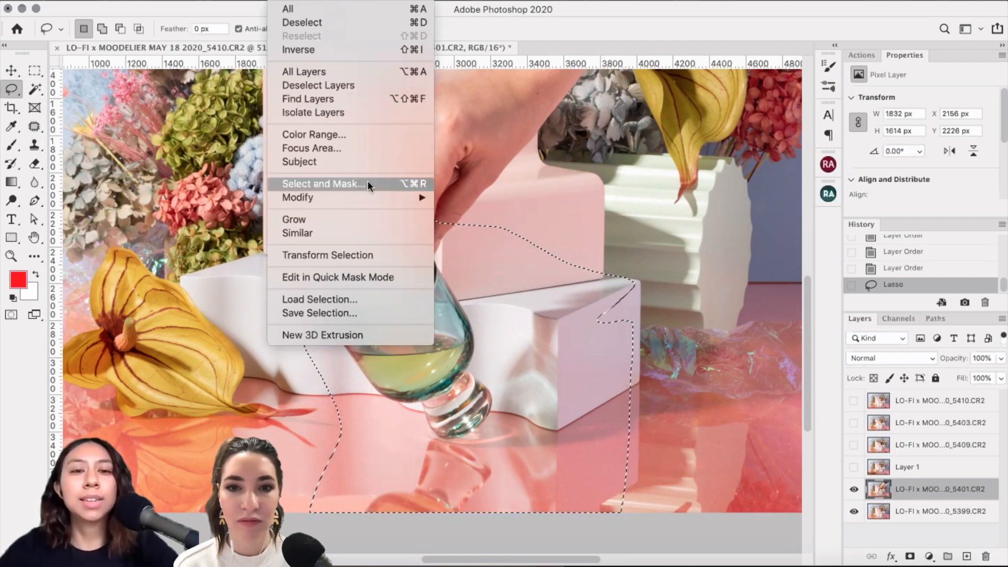
Step: Refine the glass lasso selection in Select and Mask with Smooth set to 12
key(Return)
key(super+alt+r)
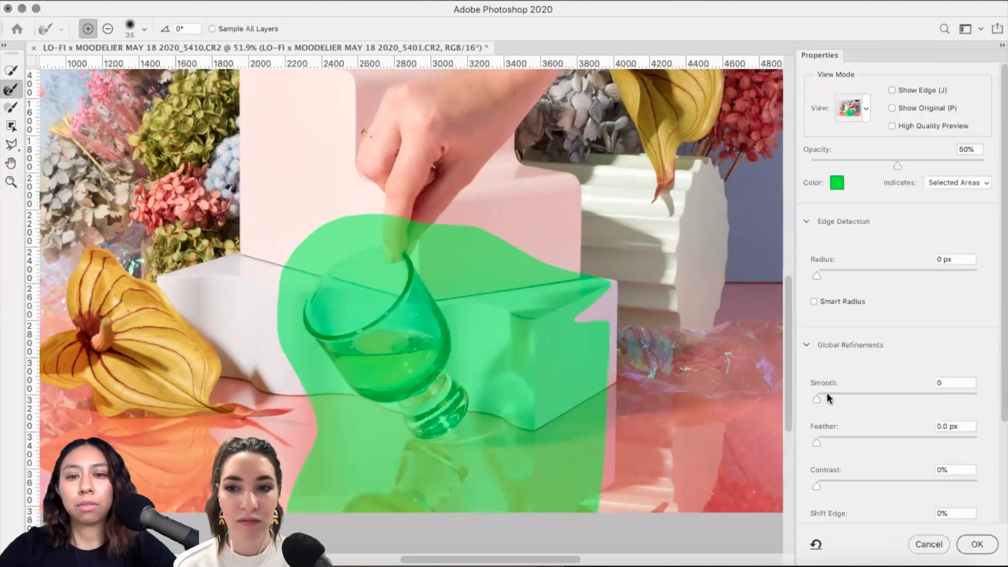
drag(827, 391, 835, 398)
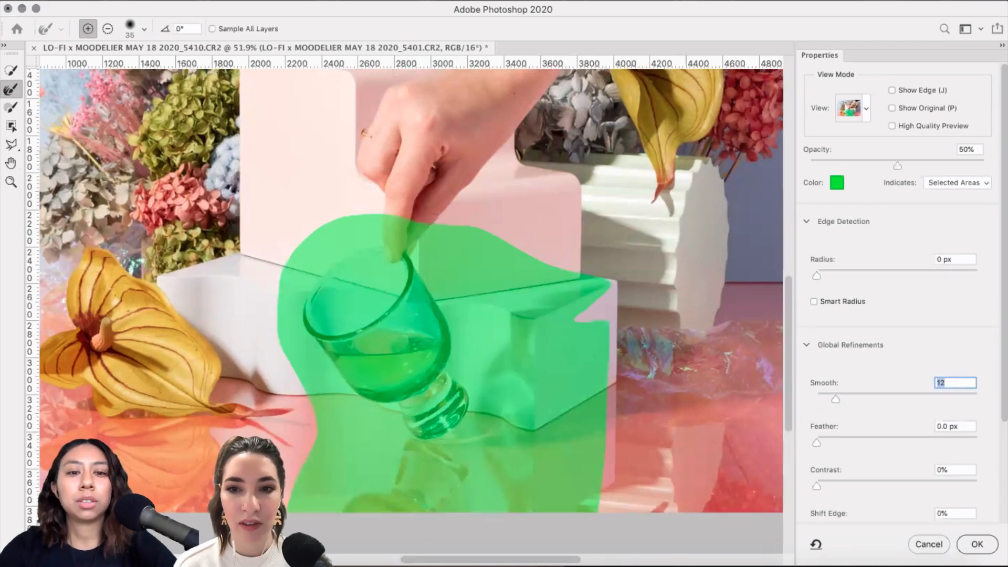
click(987, 545)
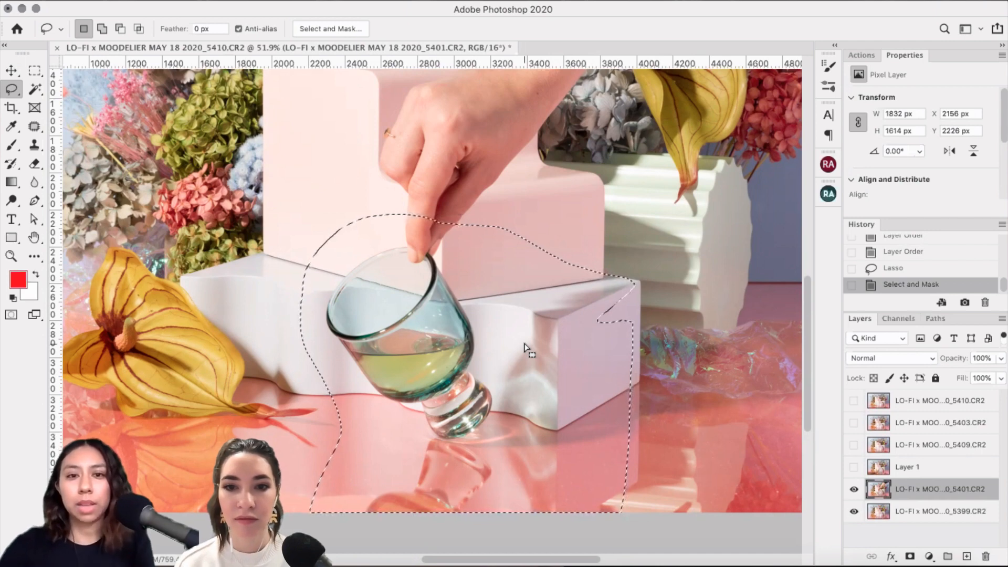
Step: Add a layer mask to the 5401 layer from the glass selection, undoing an inverted first attempt
click(297, 1)
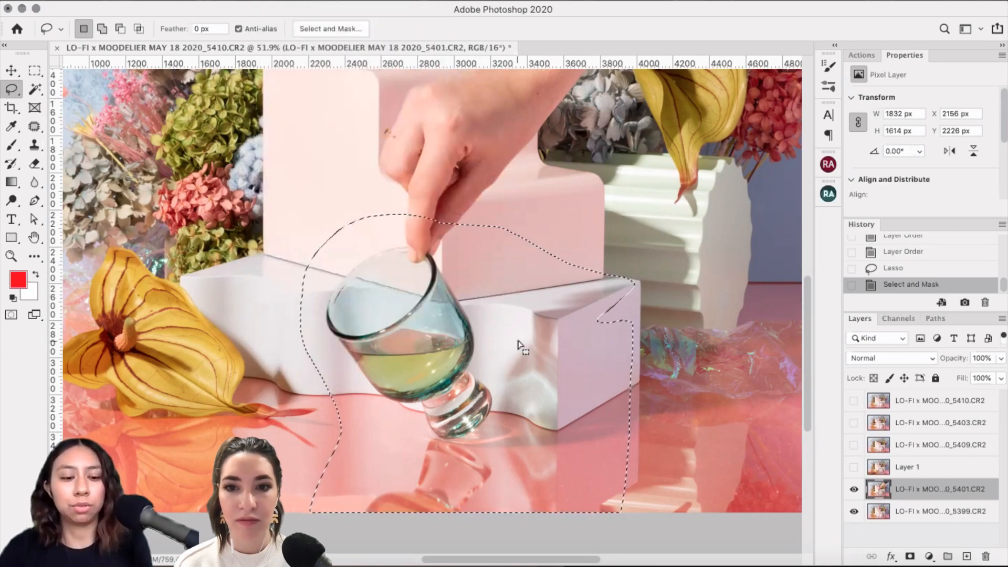
key(super+shift+i)
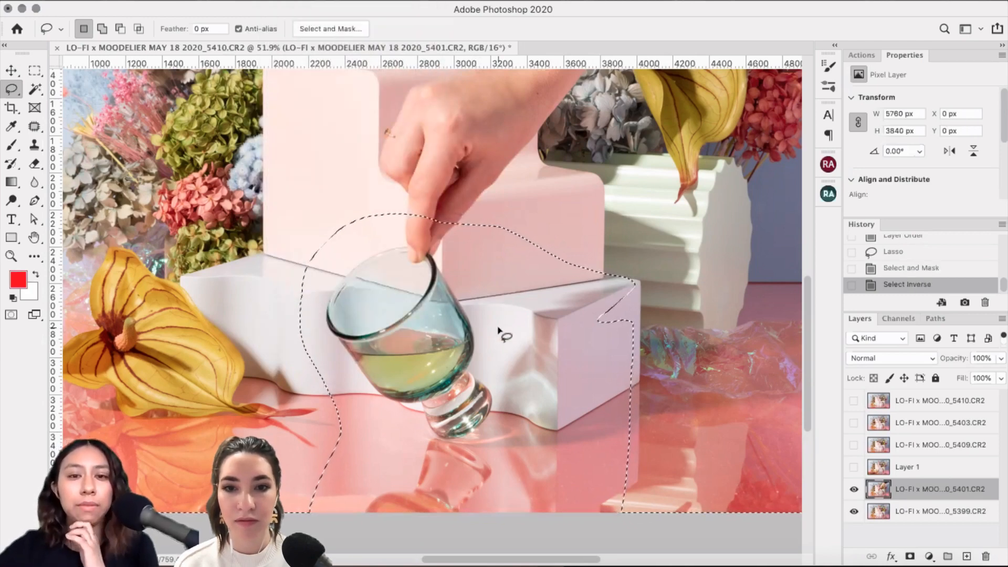
scroll(499, 333, up, 2)
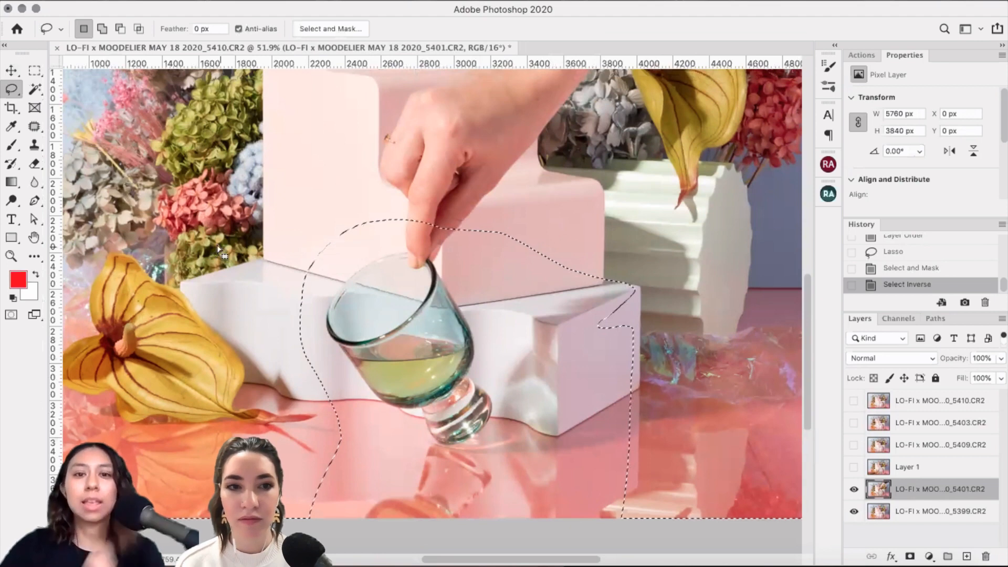
scroll(585, 307, down, 2)
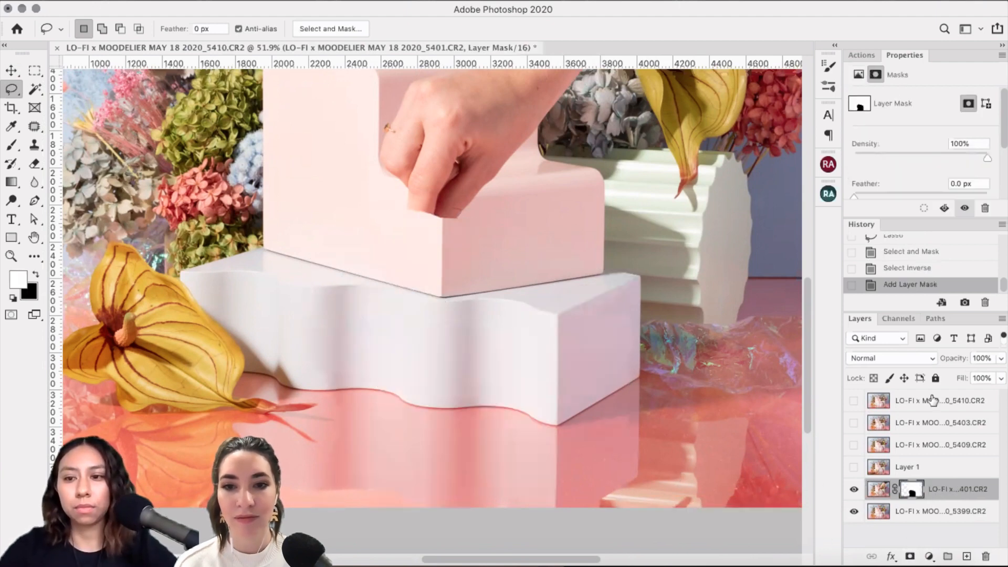
click(909, 268)
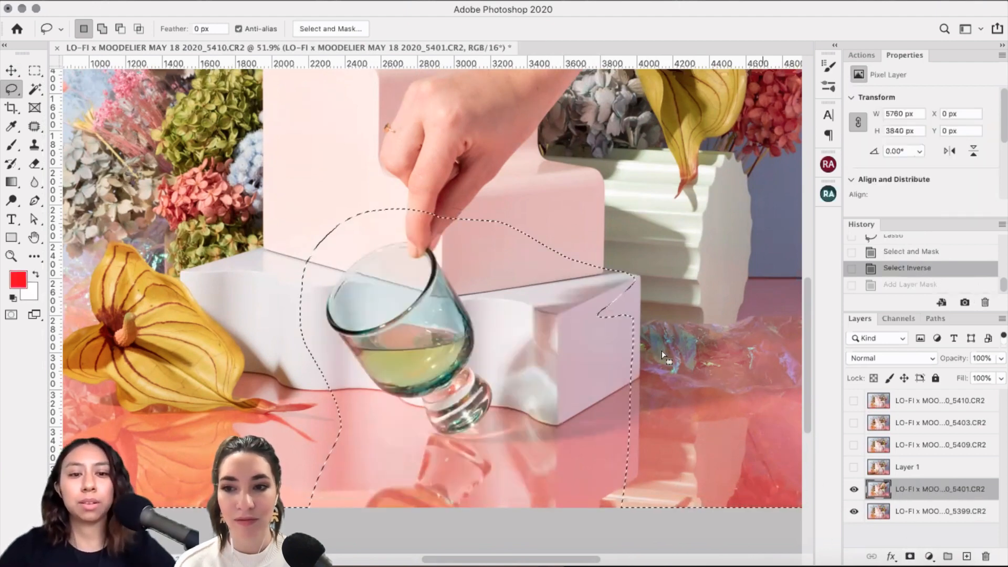
key(super+shift+i)
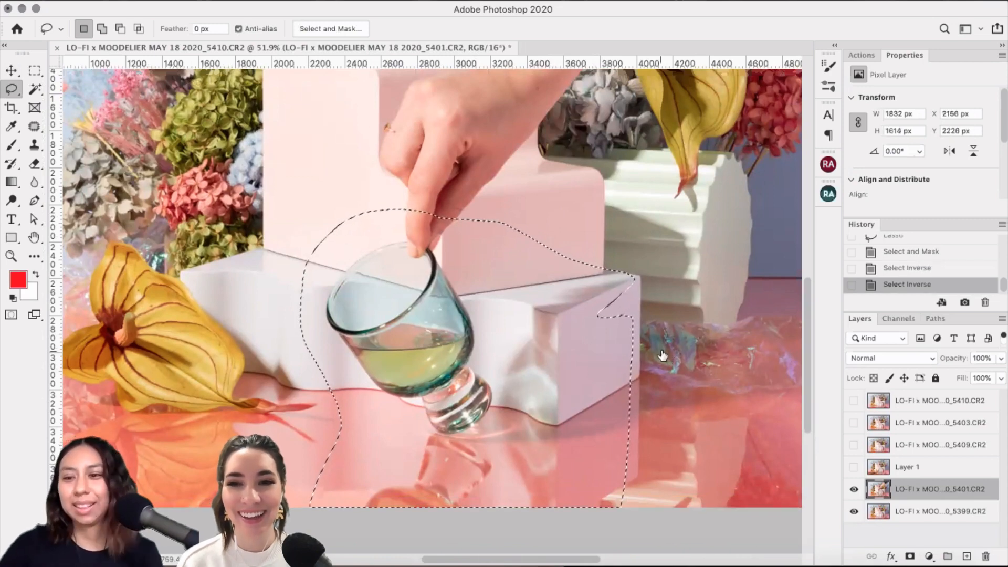
click(910, 556)
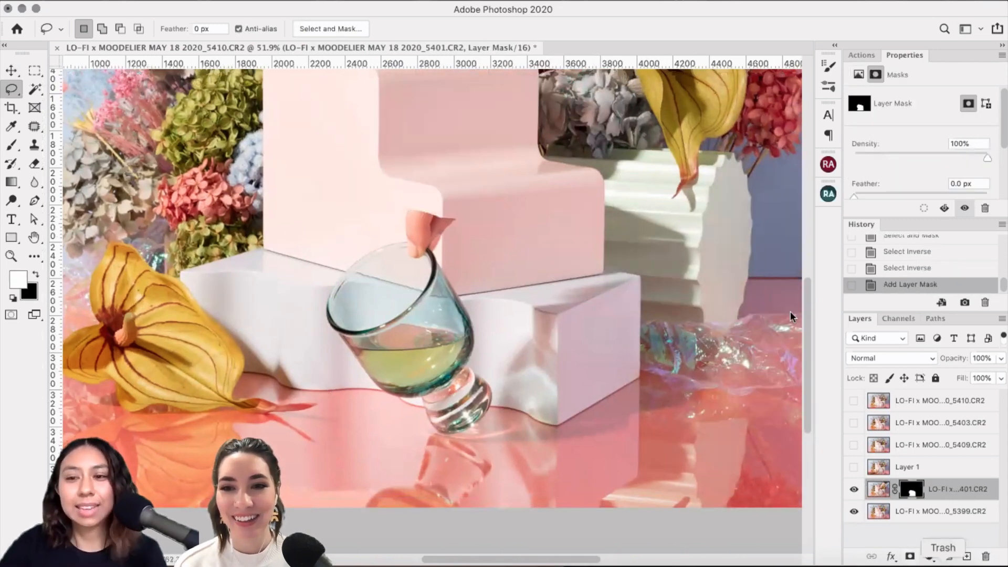
click(911, 273)
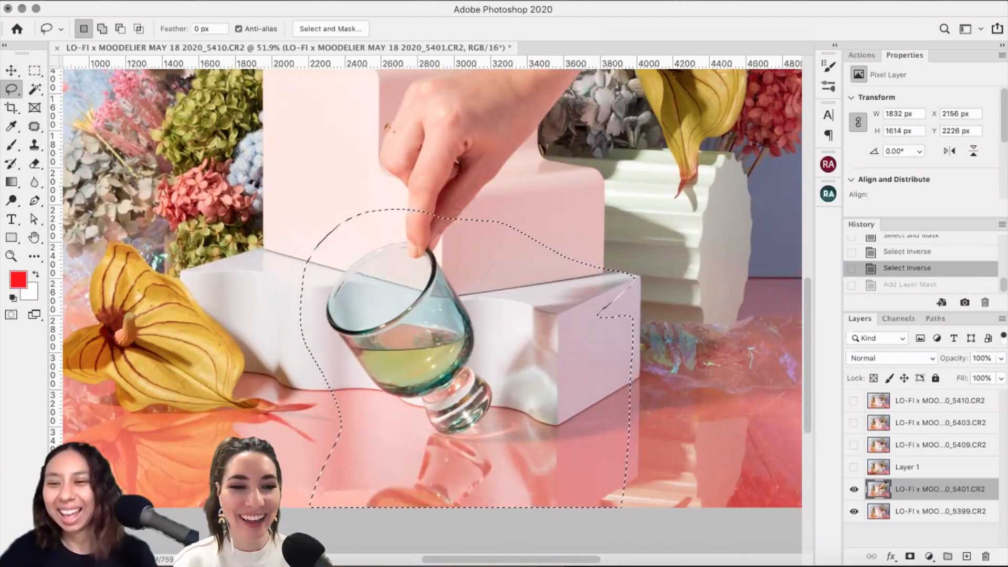
click(909, 556)
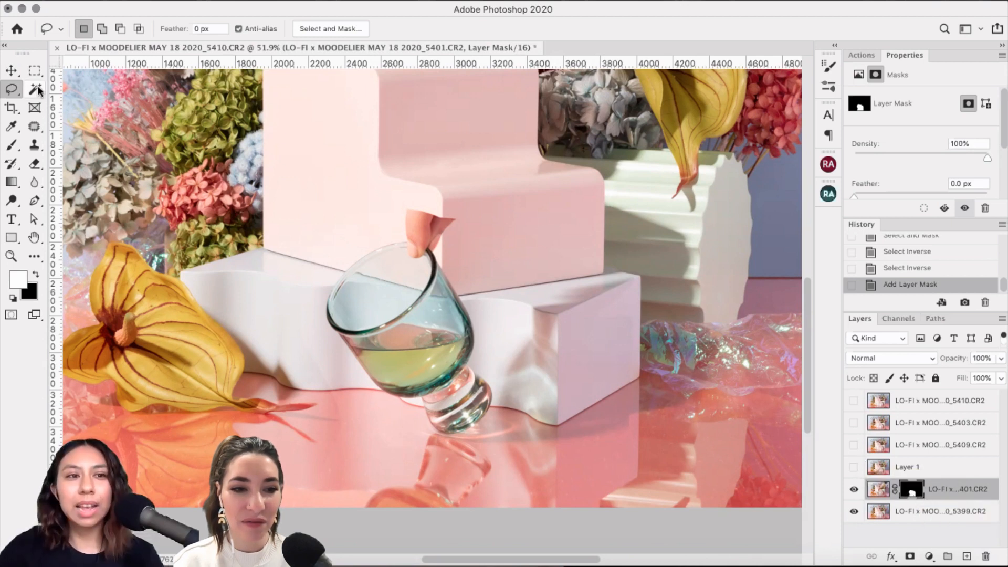
Step: Set up a soft round black brush, shrunk to 175 px, for painting the 5401 mask
click(13, 148)
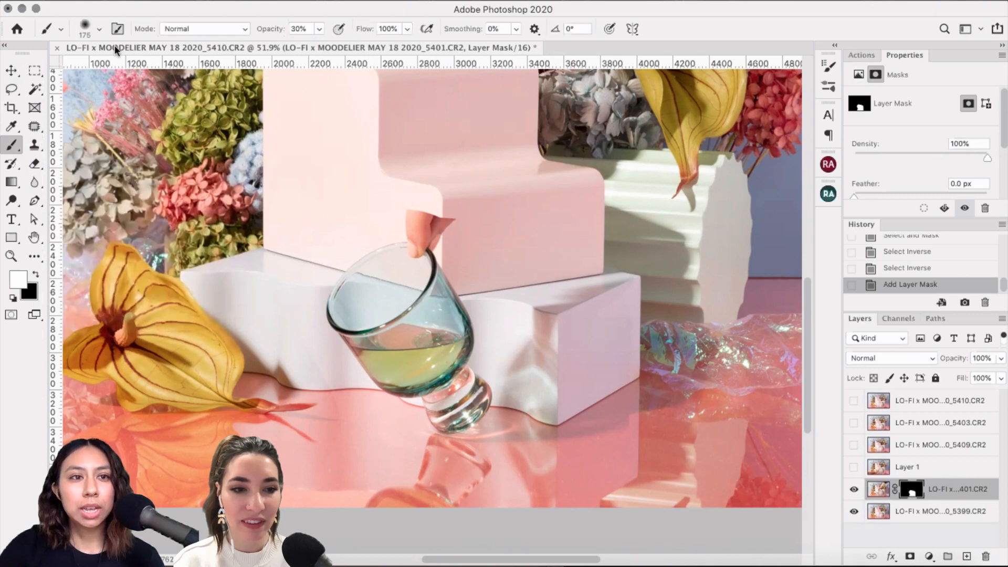
click(99, 30)
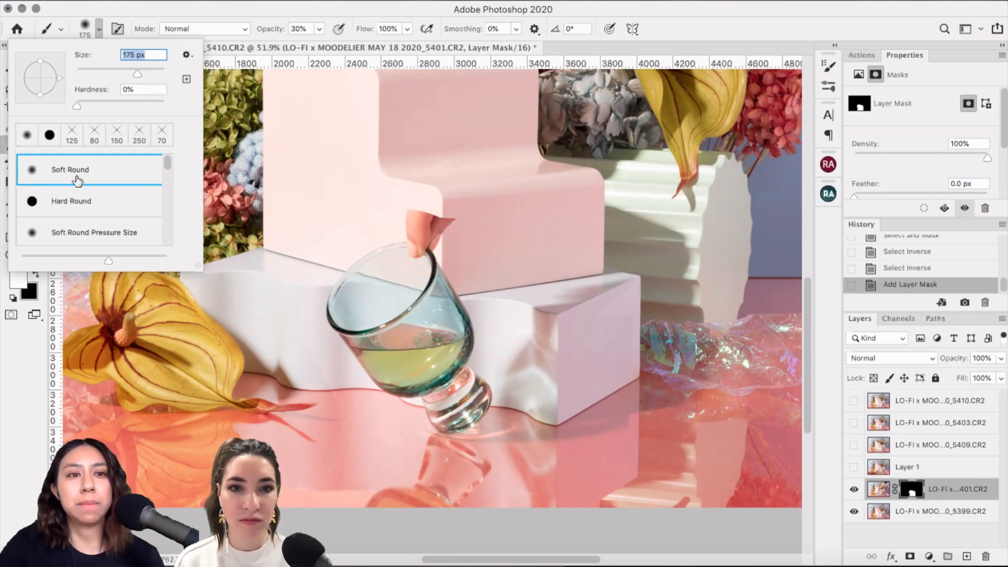
click(99, 30)
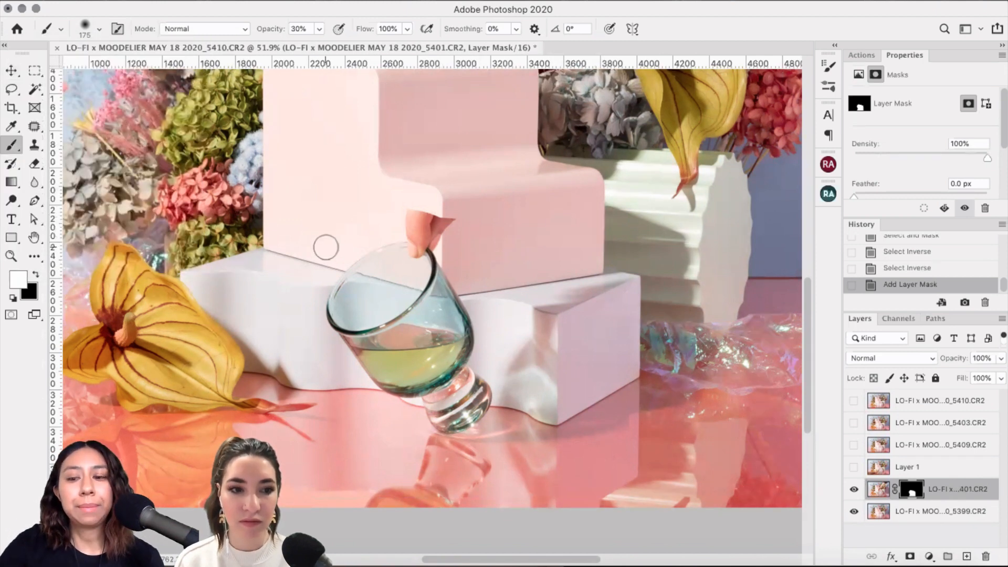
key(bracketright)
key(bracketright)
key(bracketright)
key(bracketright)
key(bracketright)
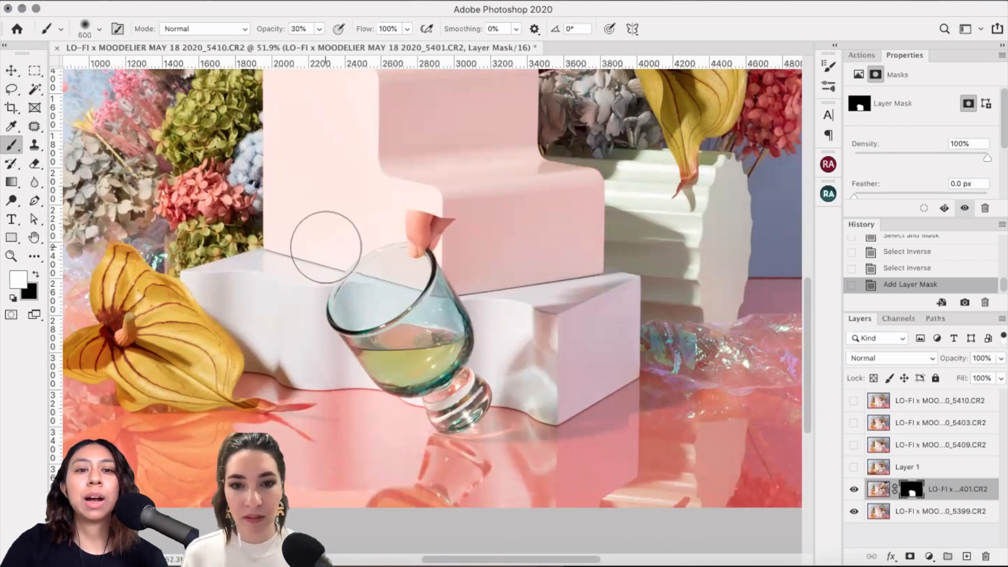
key(bracketleft)
key(bracketright)
key(bracketright)
key(bracketright)
key(bracketright)
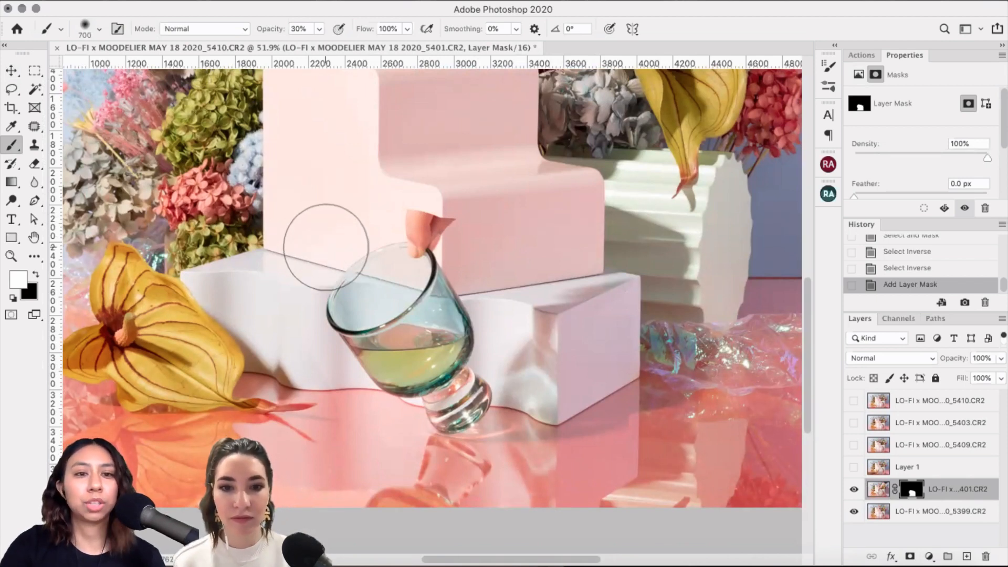
key(bracketleft)
key(bracketleft)
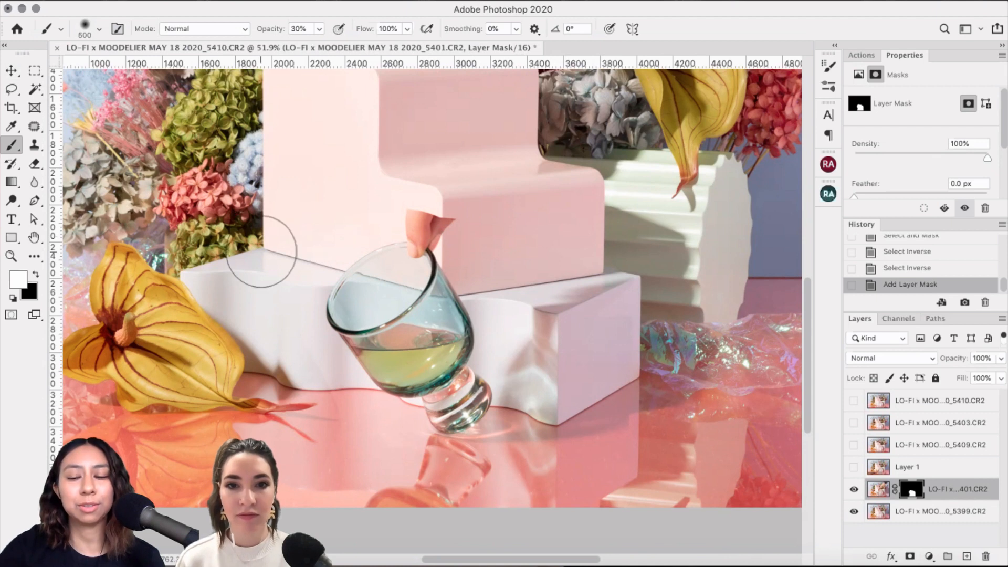
key(bracketleft)
key(bracketleft)
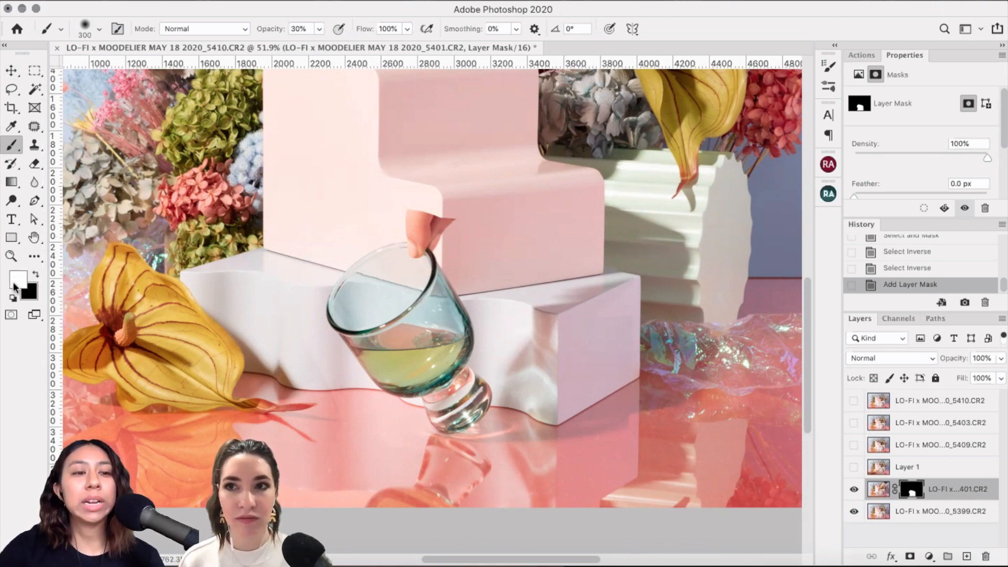
click(35, 273)
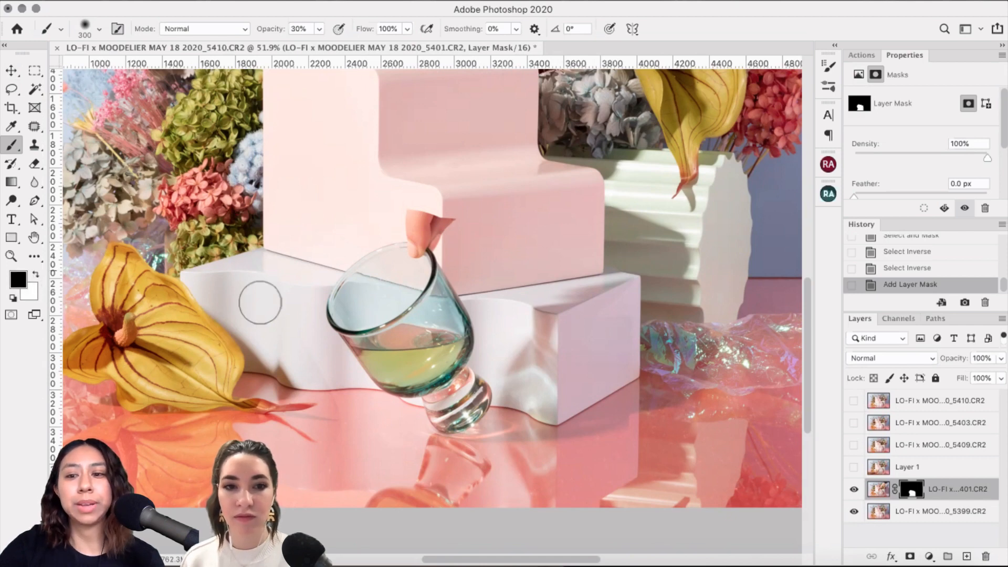
key(bracketleft)
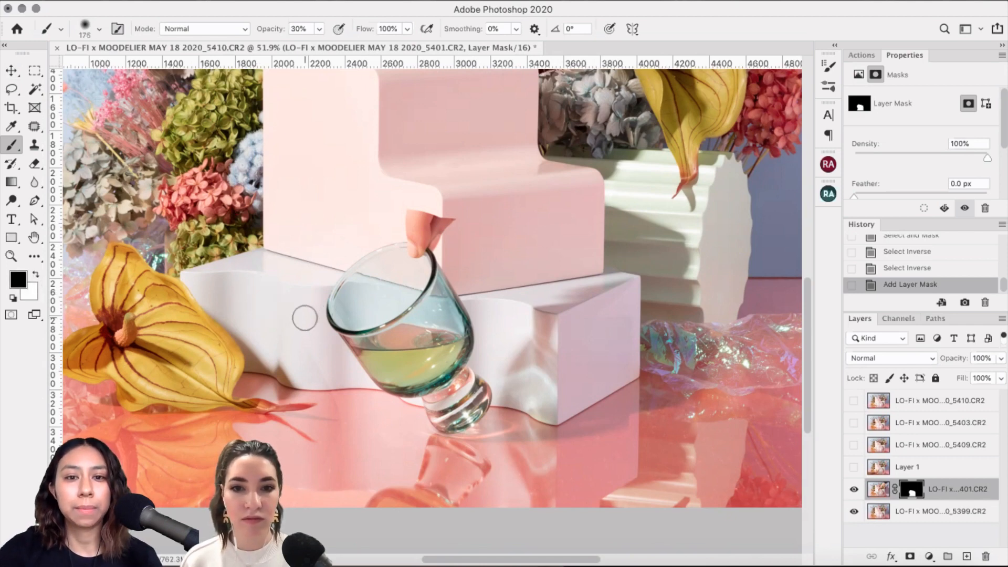
scroll(305, 318, up, 3)
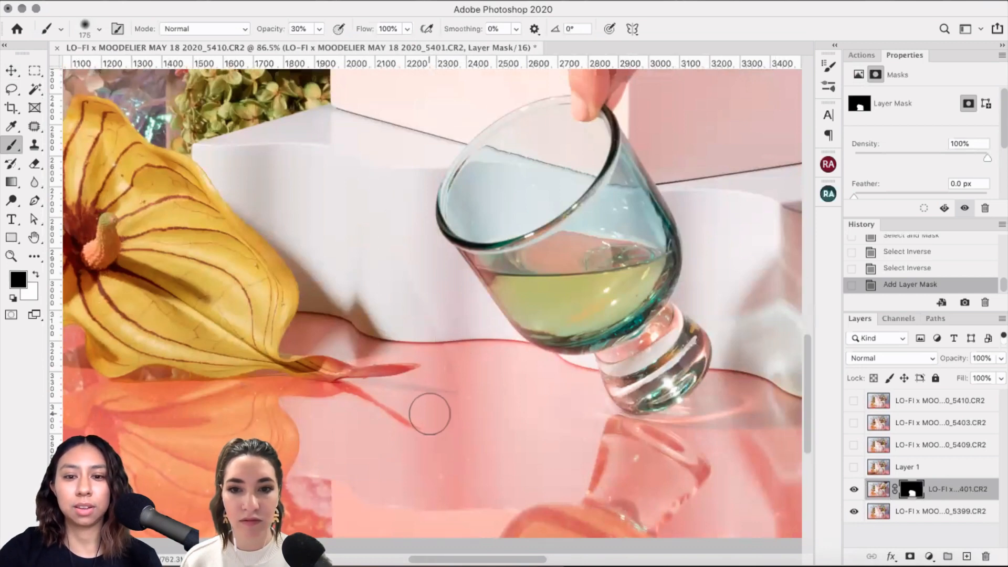
Step: Set the brush opacity to 19% after a test dab on the glass mask
scroll(429, 413, down, 5)
scroll(430, 414, up, 3)
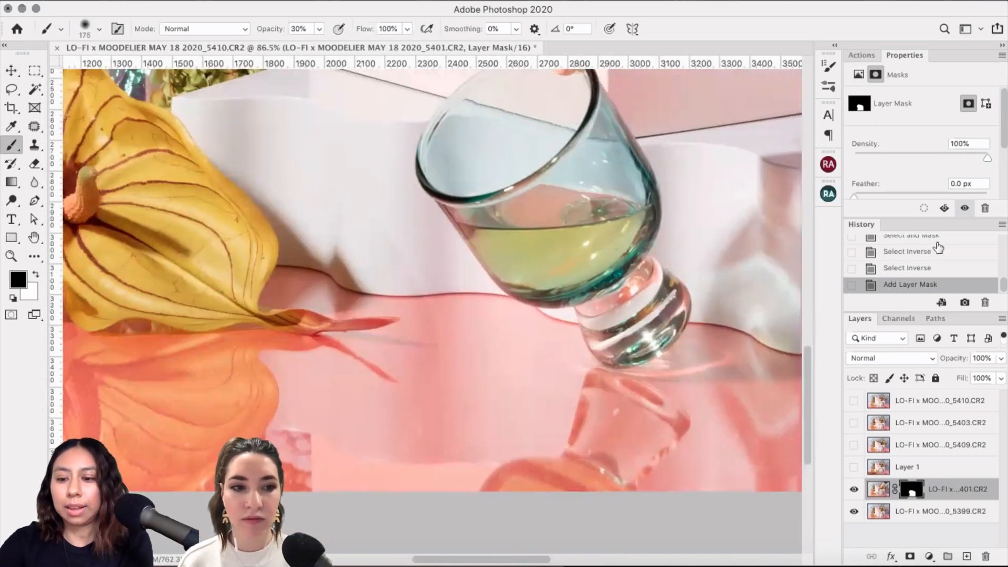
click(93, 140)
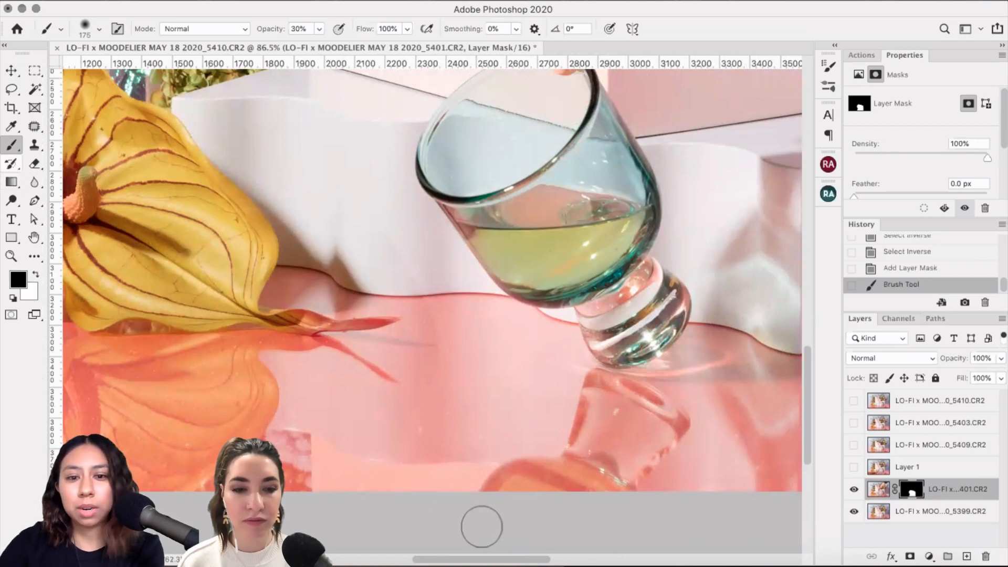
click(319, 29)
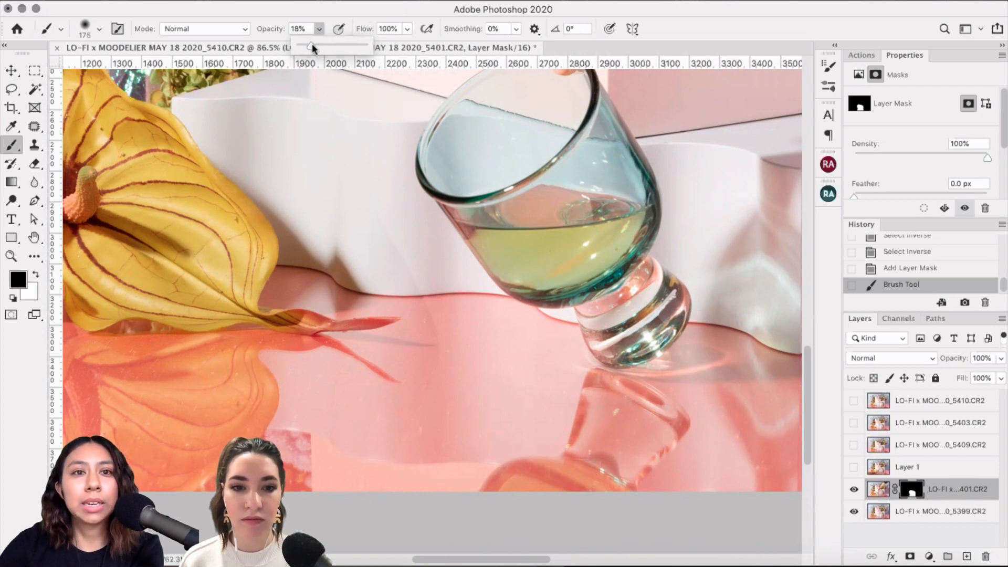
drag(312, 45, 310, 45)
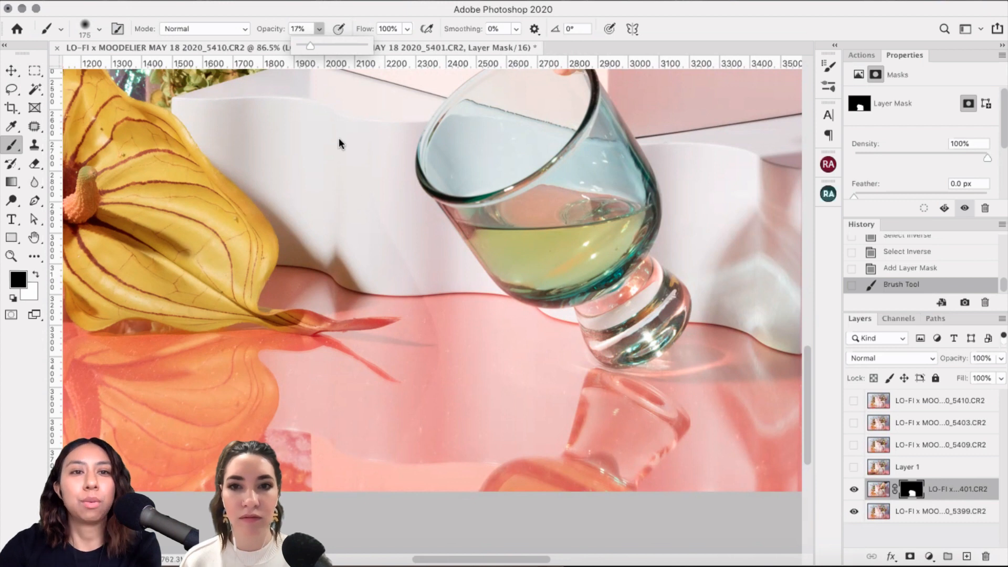
click(314, 46)
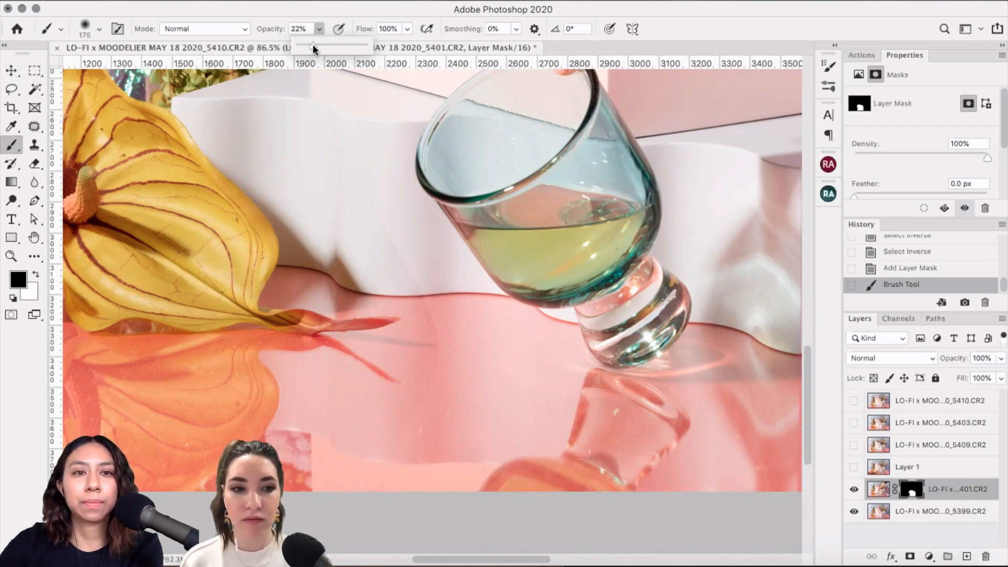
drag(313, 44, 311, 42)
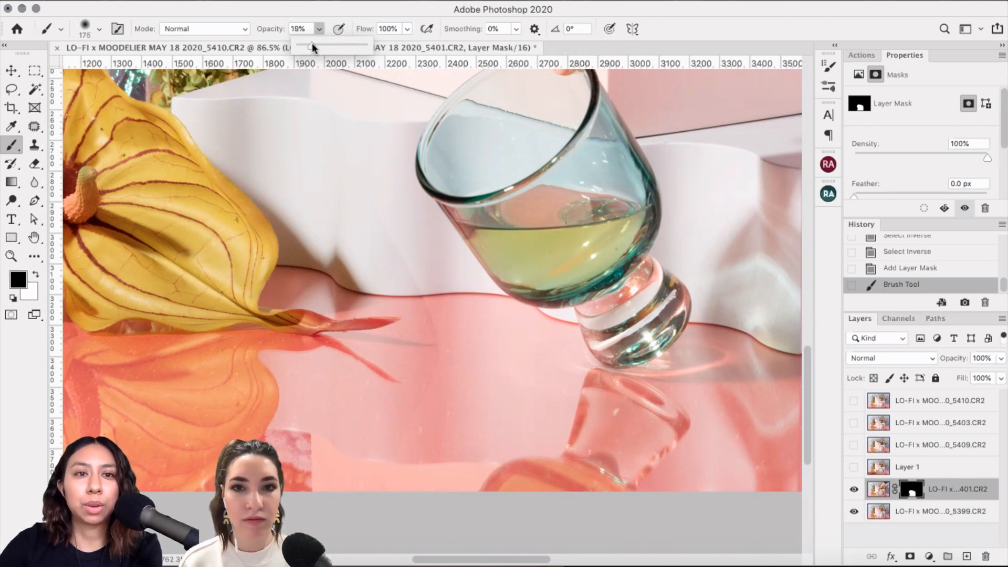
click(318, 29)
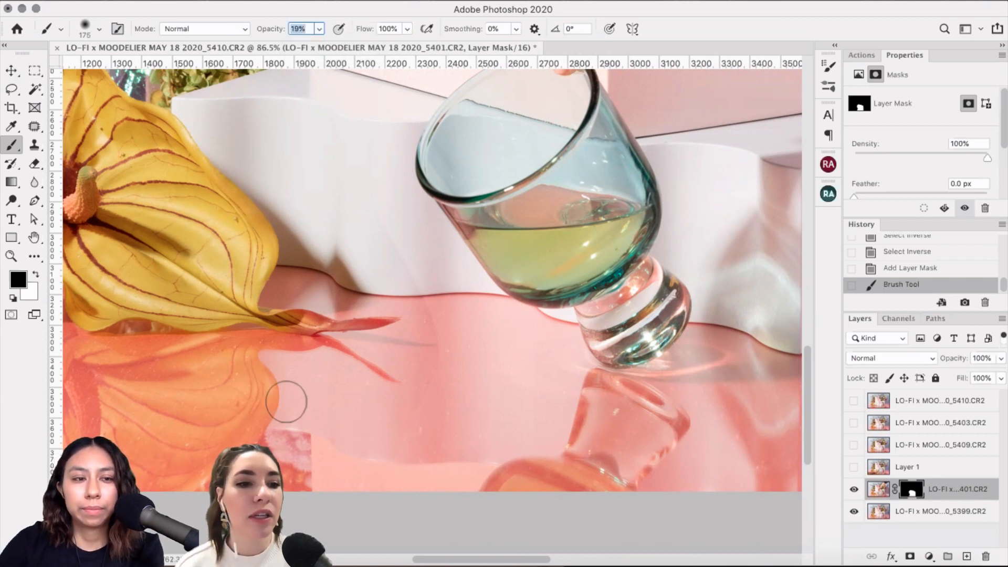
Step: Paint black strokes with a 200 px brush over the pink surface to hide the glass layer's seam
click(12, 70)
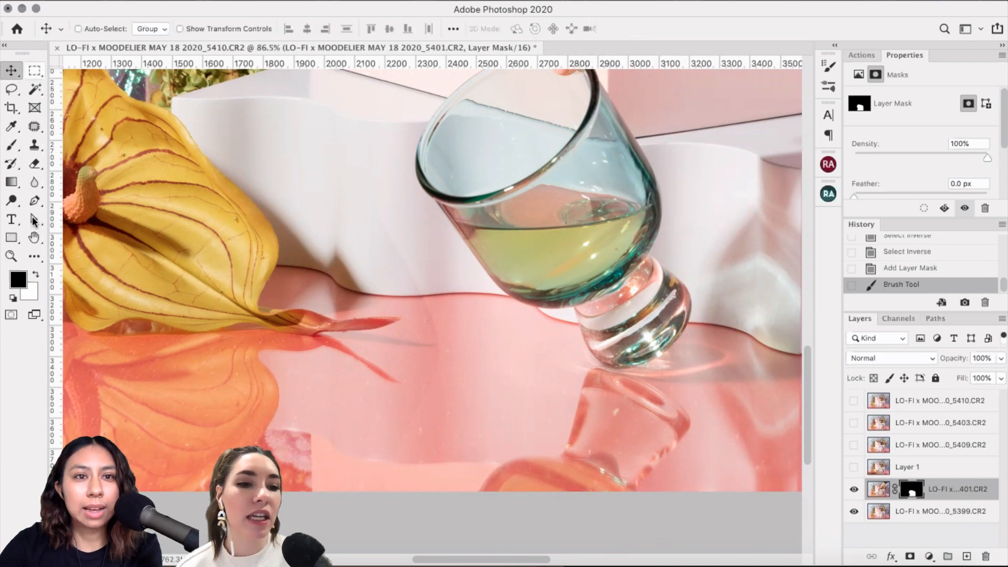
click(12, 144)
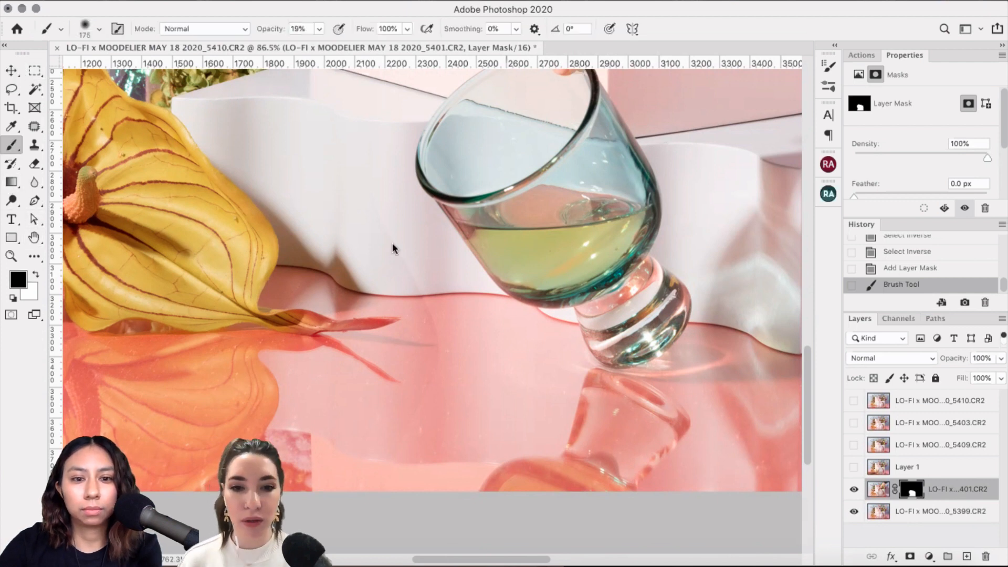
key(])
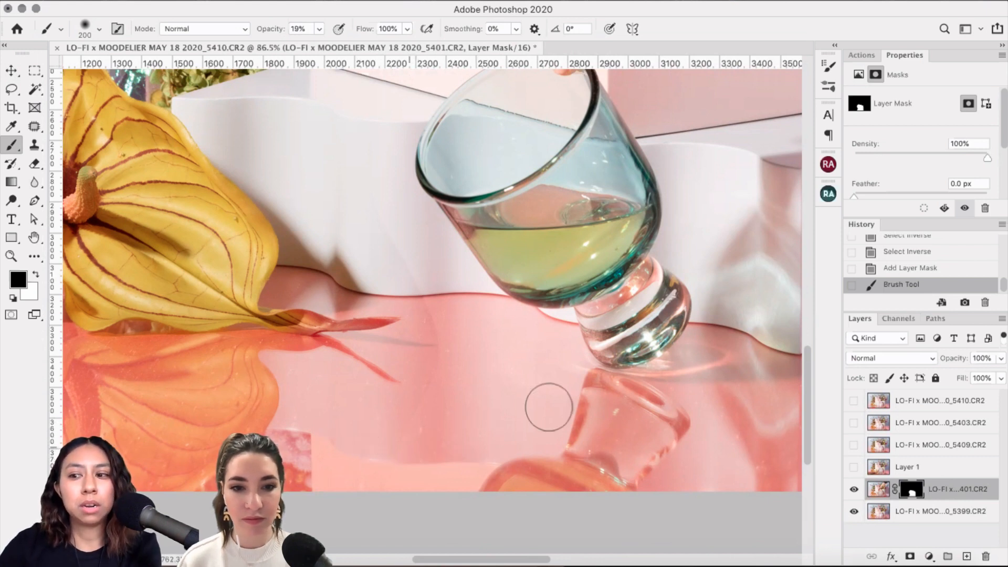
drag(549, 407, 469, 389)
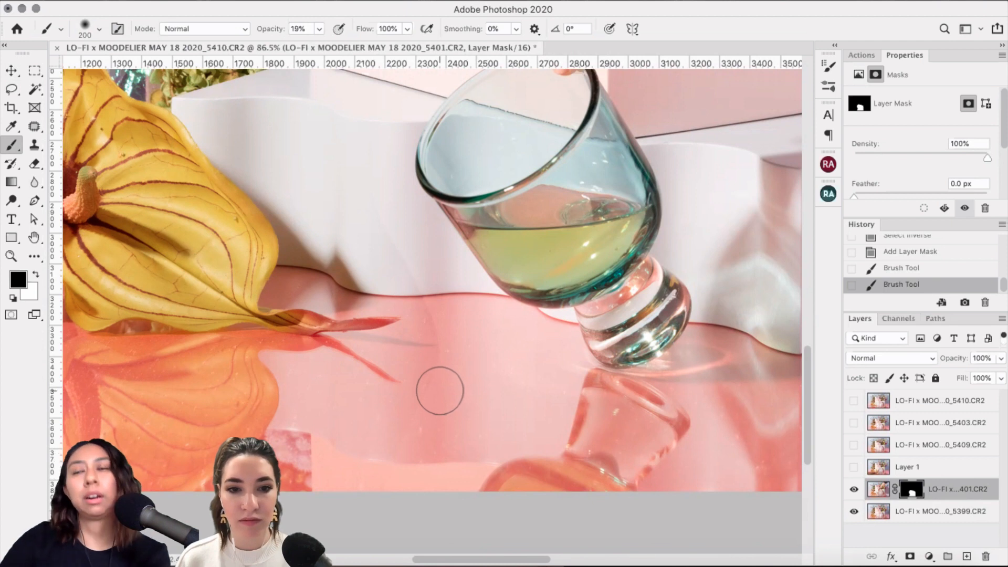
drag(441, 402, 417, 402)
click(417, 402)
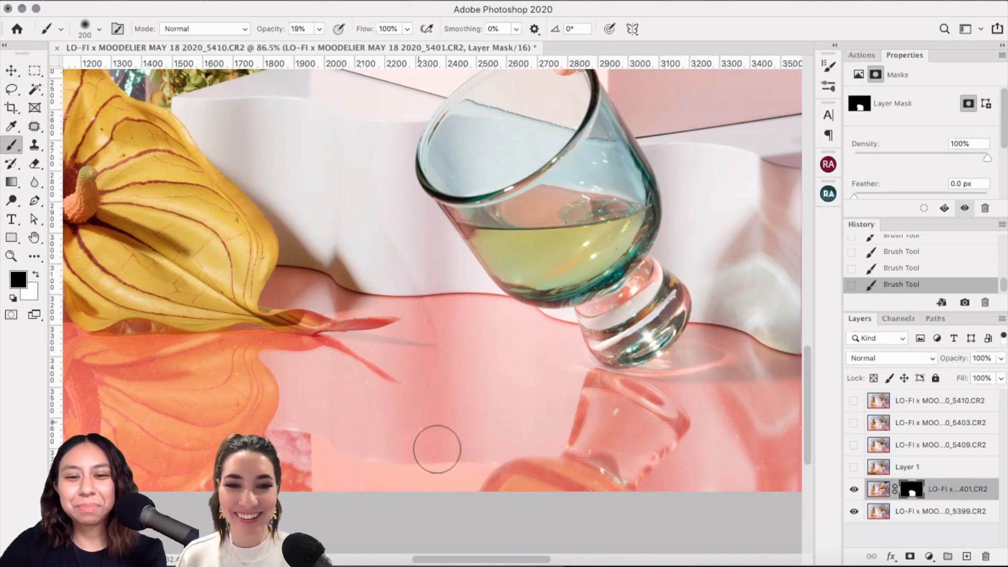
key(bracketright)
key(bracketleft)
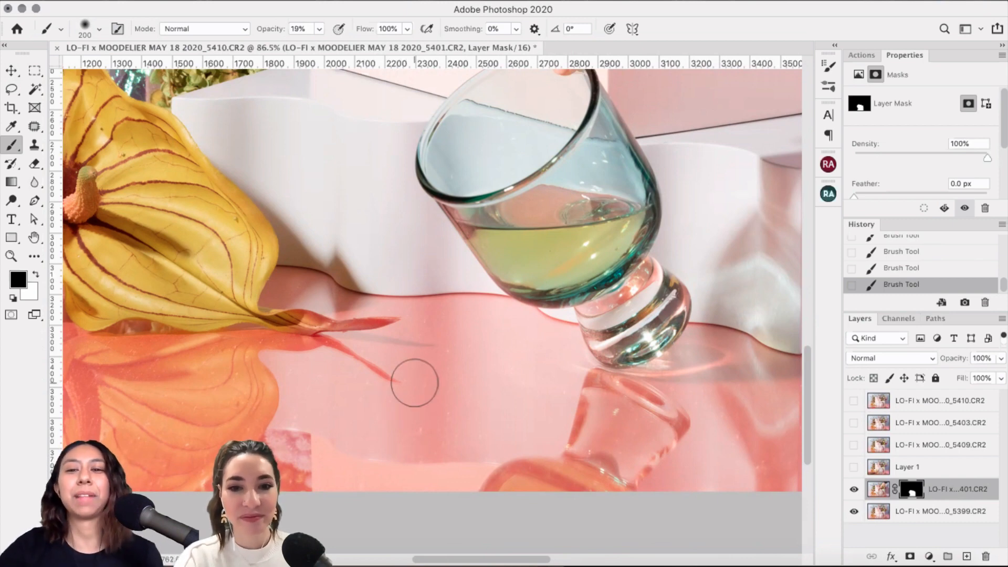
scroll(414, 383, down, 8)
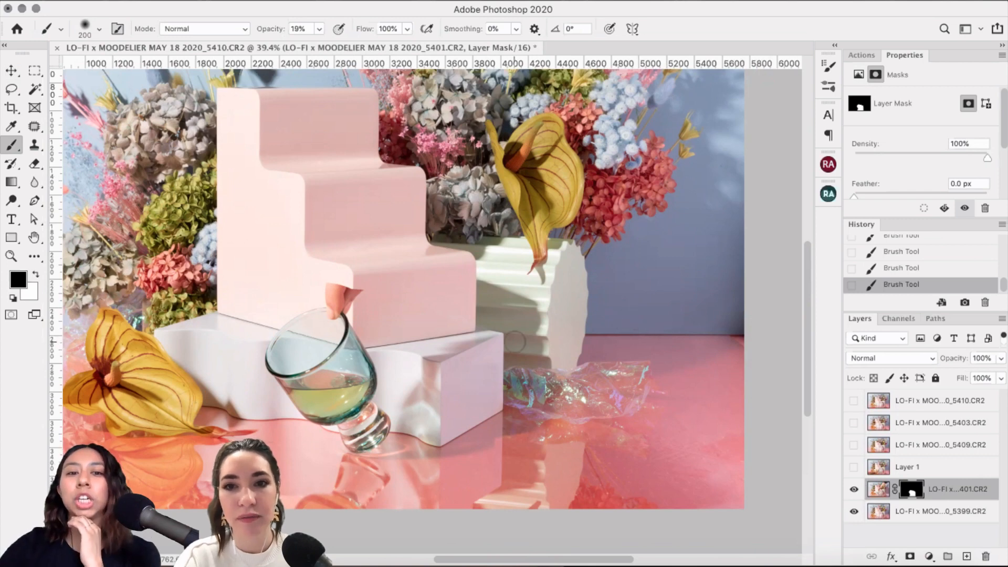
scroll(514, 340, up, 5)
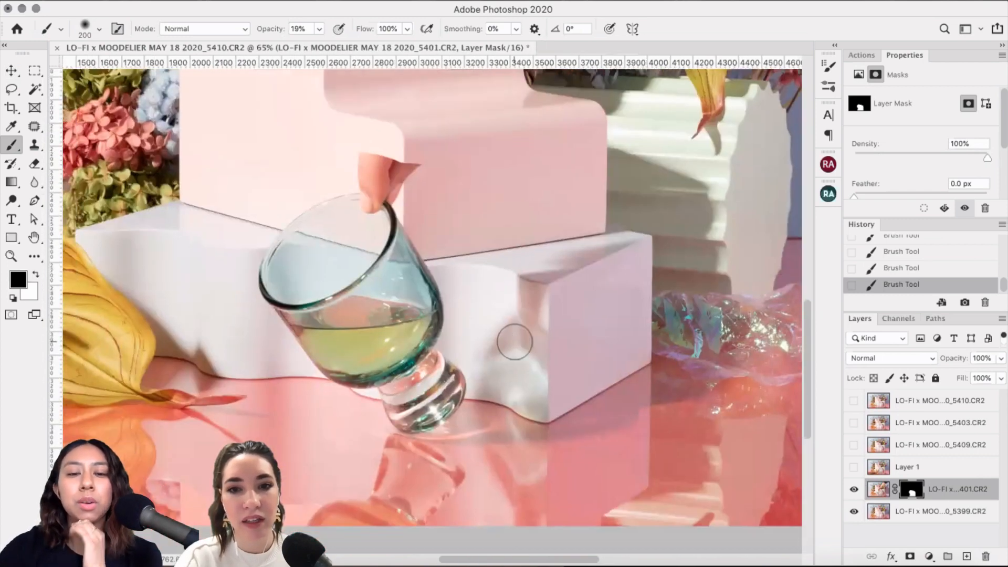
scroll(481, 309, up, 2)
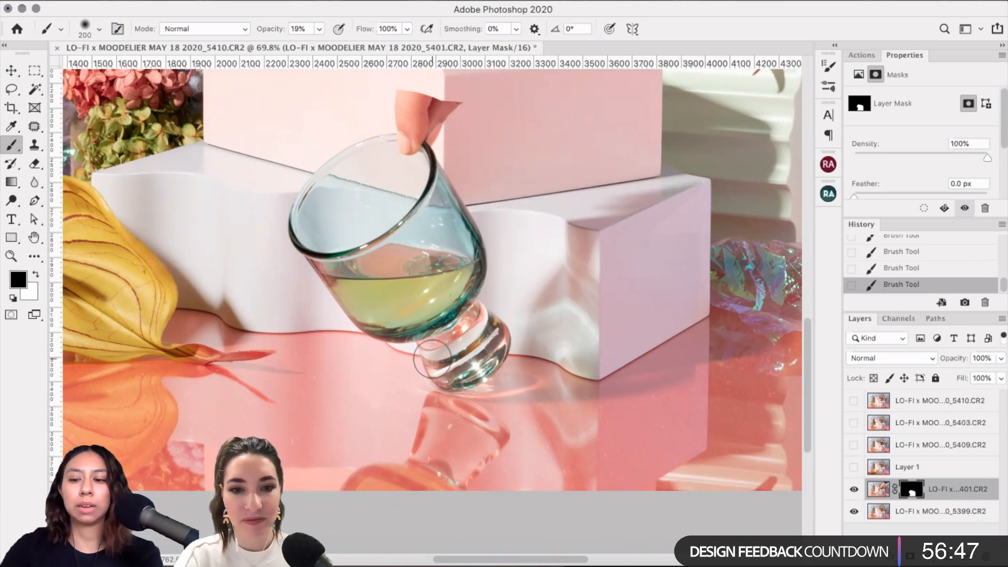
key(bracketright)
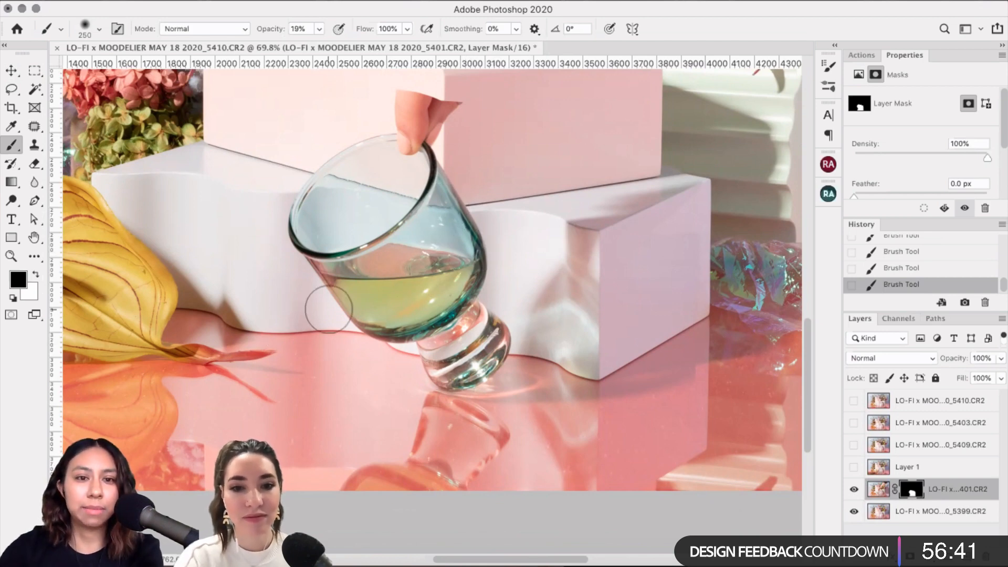
scroll(329, 309, up, 5)
scroll(329, 309, left, 5)
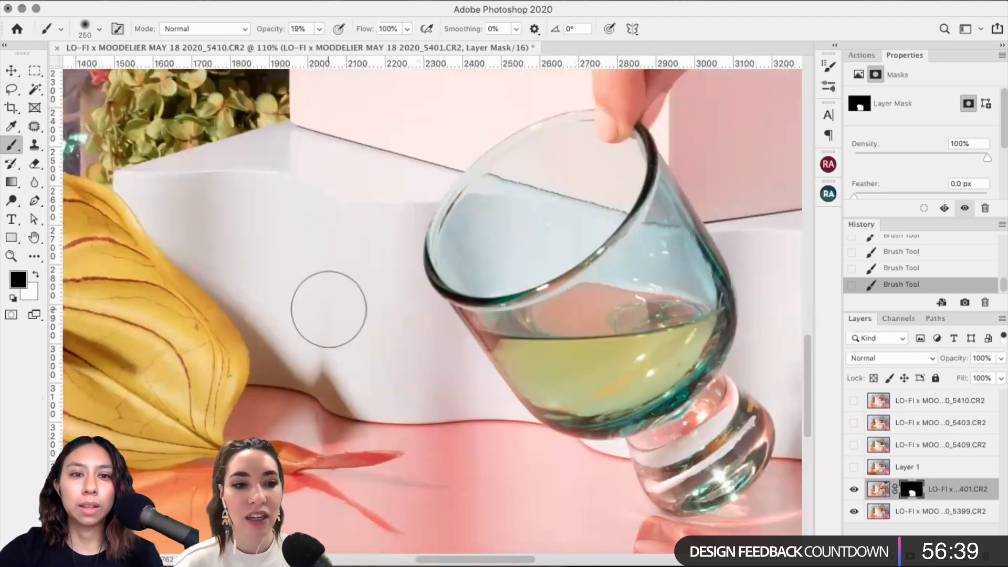
scroll(328, 309, up, 1)
key(bracketleft)
key(bracketleft)
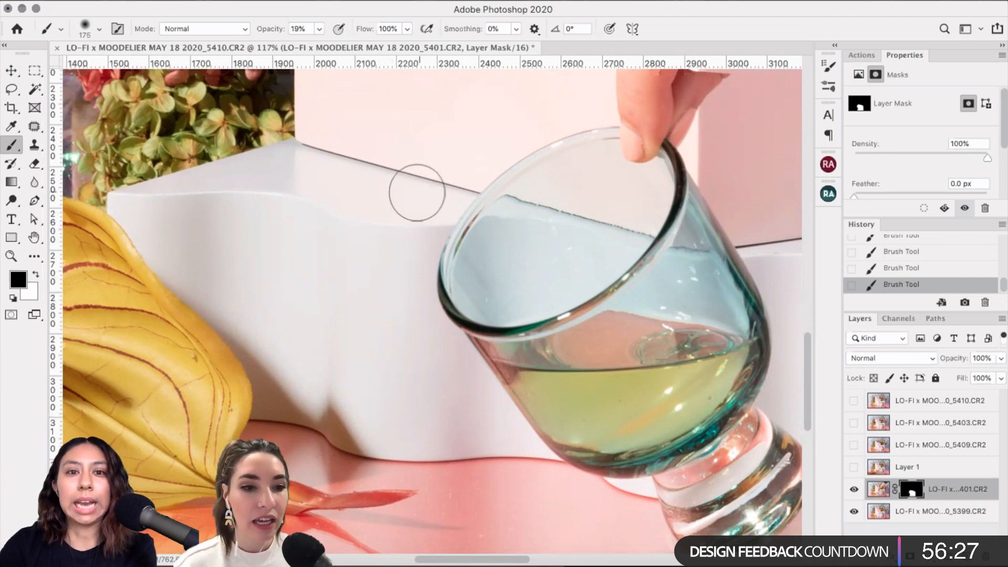
Step: Paint with a 150 px brush to fade the darker fingertip wedge into the pink background
scroll(396, 169, up, 4)
scroll(396, 154, right, 10)
scroll(395, 155, up, 3)
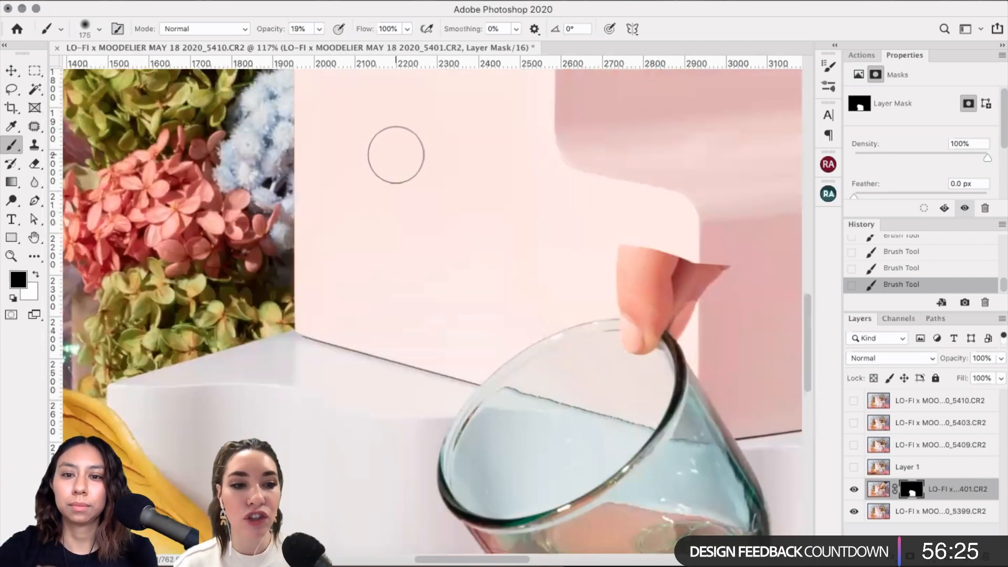
key(bracketleft)
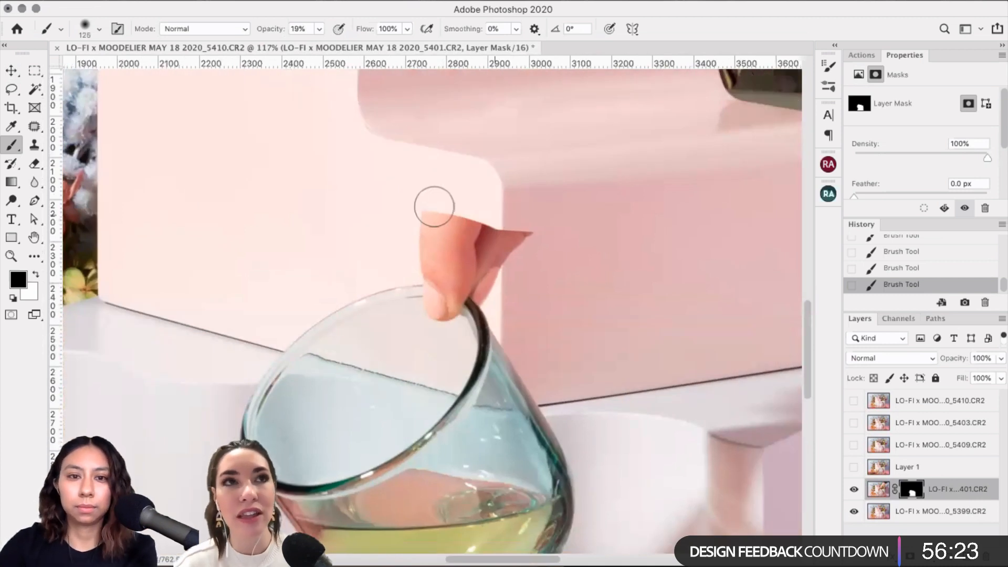
key(bracketleft)
key(bracketright)
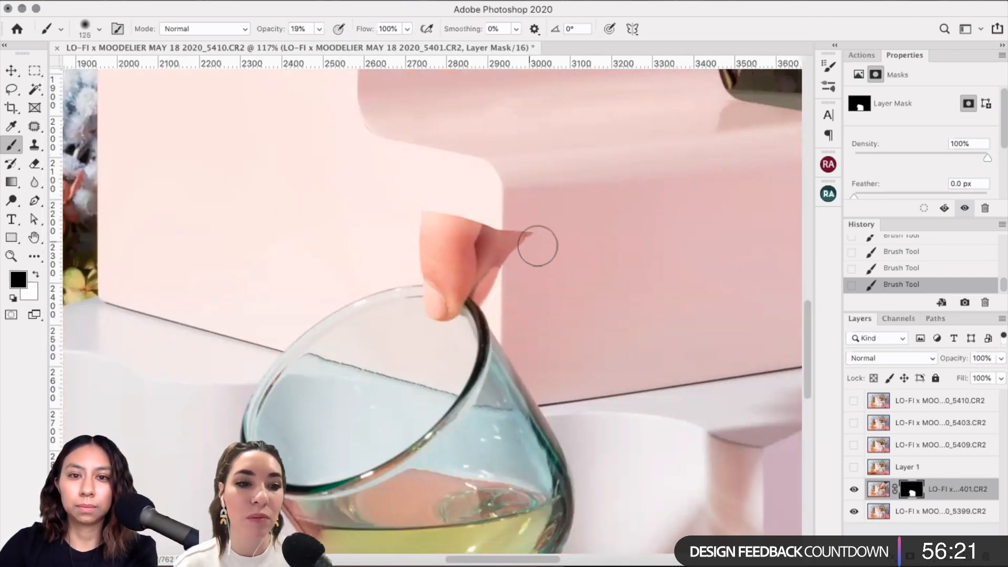
mouse_move(539, 247)
mouse_down()
mouse_move(534, 224)
mouse_move(529, 253)
mouse_move(504, 225)
mouse_move(499, 241)
mouse_move(519, 235)
mouse_up()
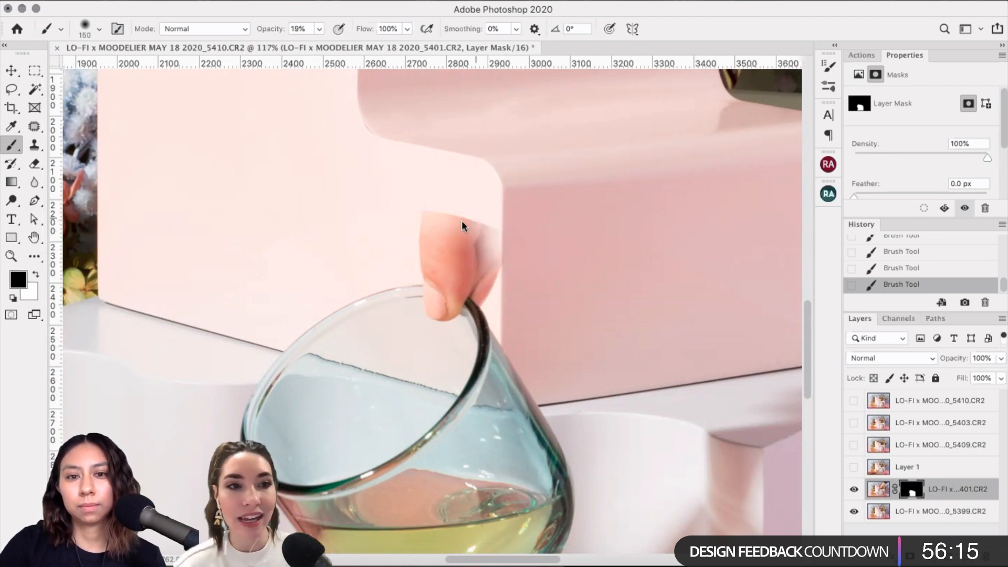
Step: Raise brush opacity to 26% and mask away the finger's edge, shrinking the brush to 100 px
click(319, 29)
drag(318, 45, 323, 45)
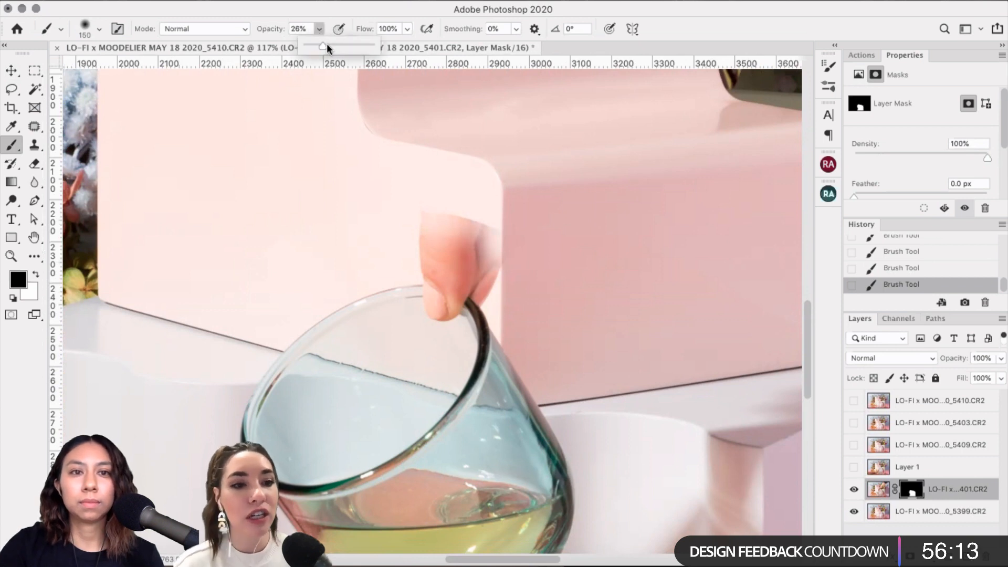
click(543, 212)
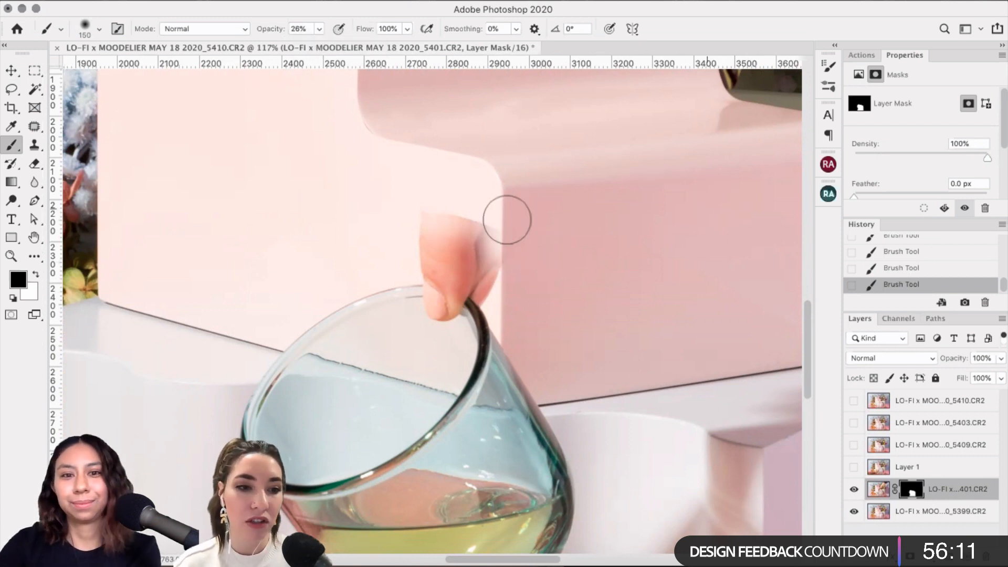
drag(507, 222, 507, 226)
key(bracketleft)
key(bracketleft)
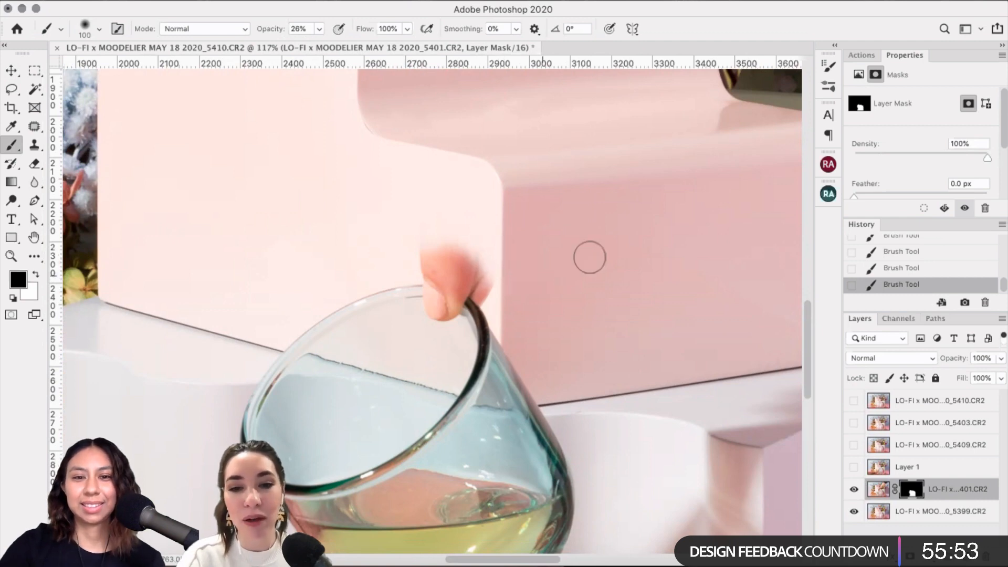
scroll(589, 257, down, 1)
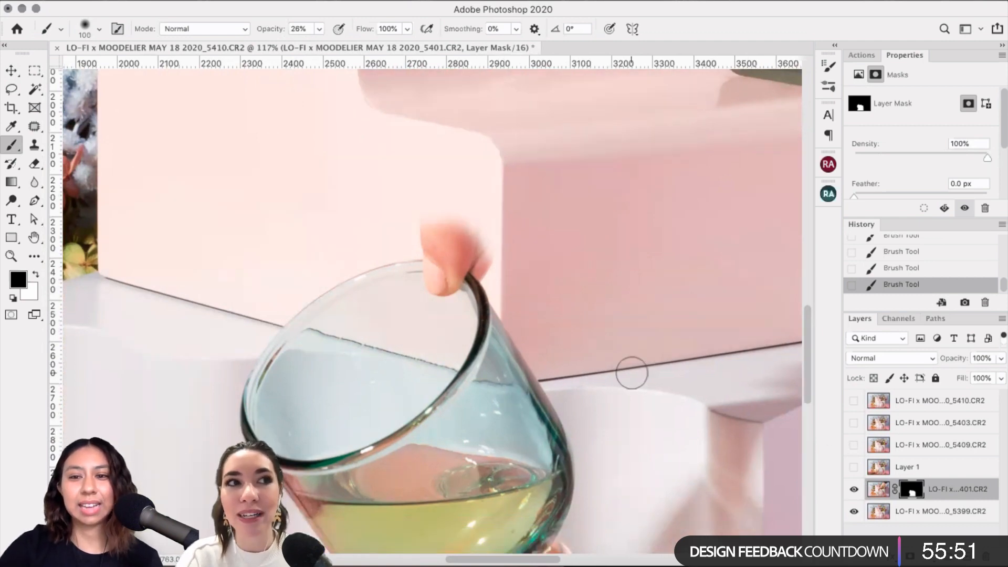
scroll(619, 401, down, 3)
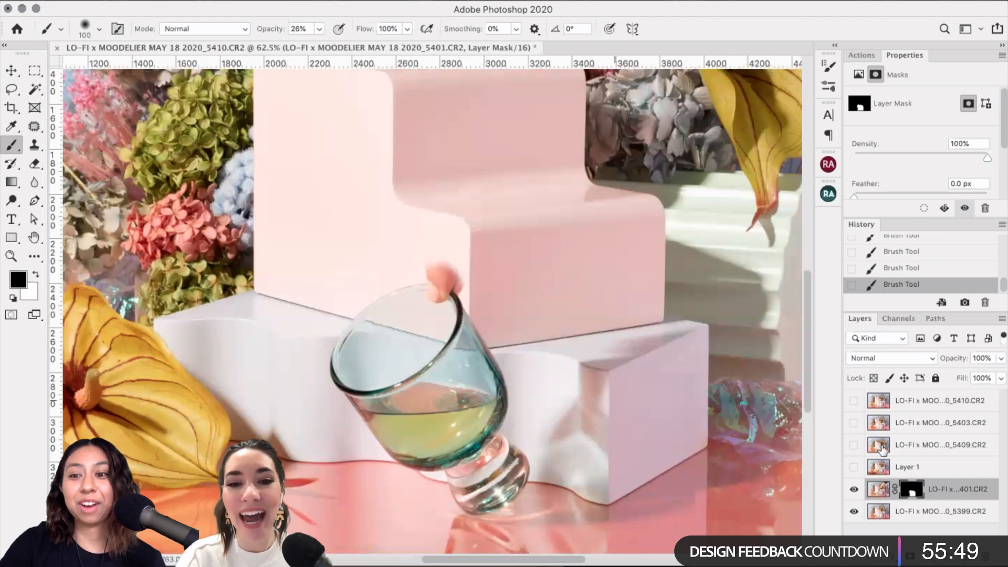
click(854, 445)
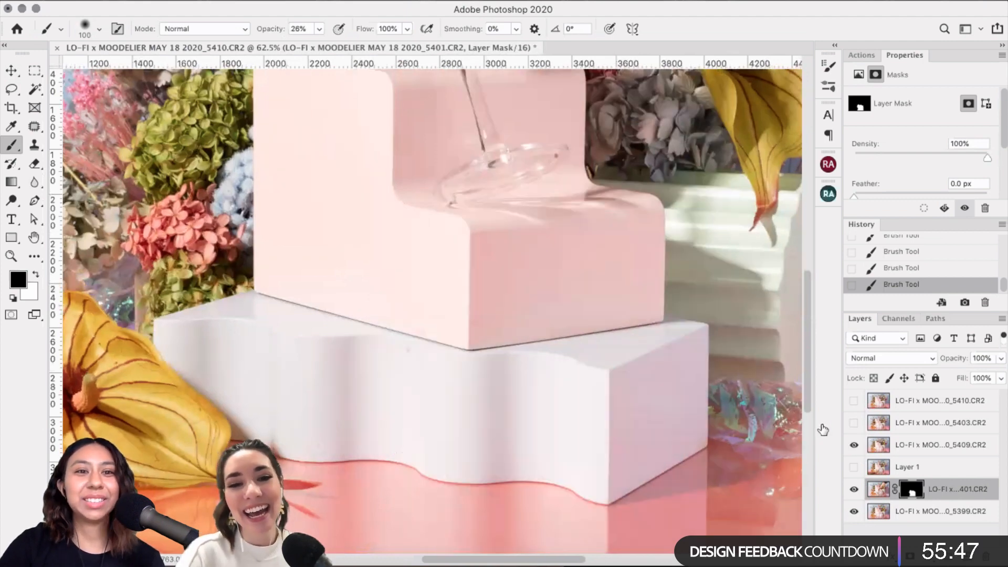
click(854, 422)
scroll(302, 273, up, 2)
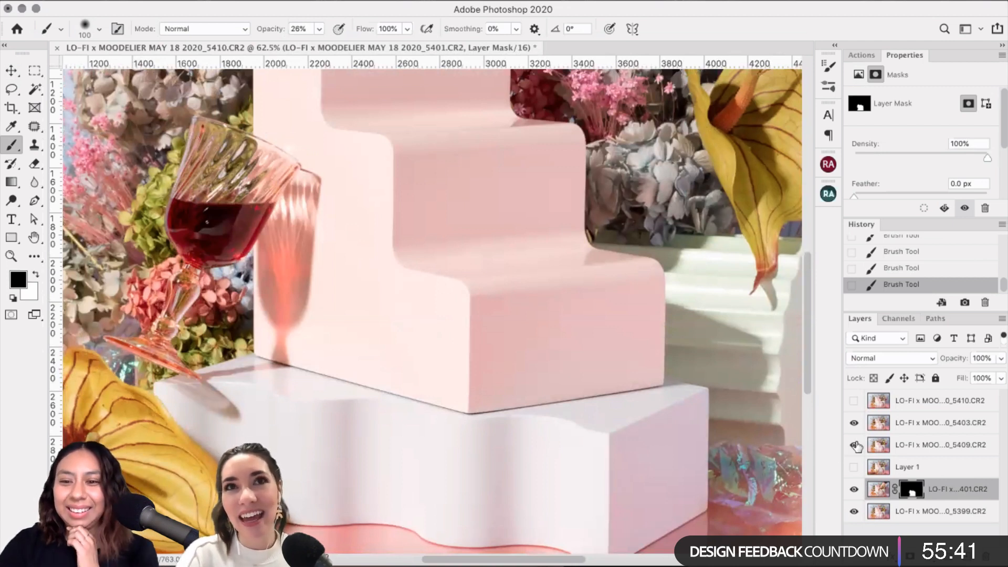
click(856, 405)
click(856, 409)
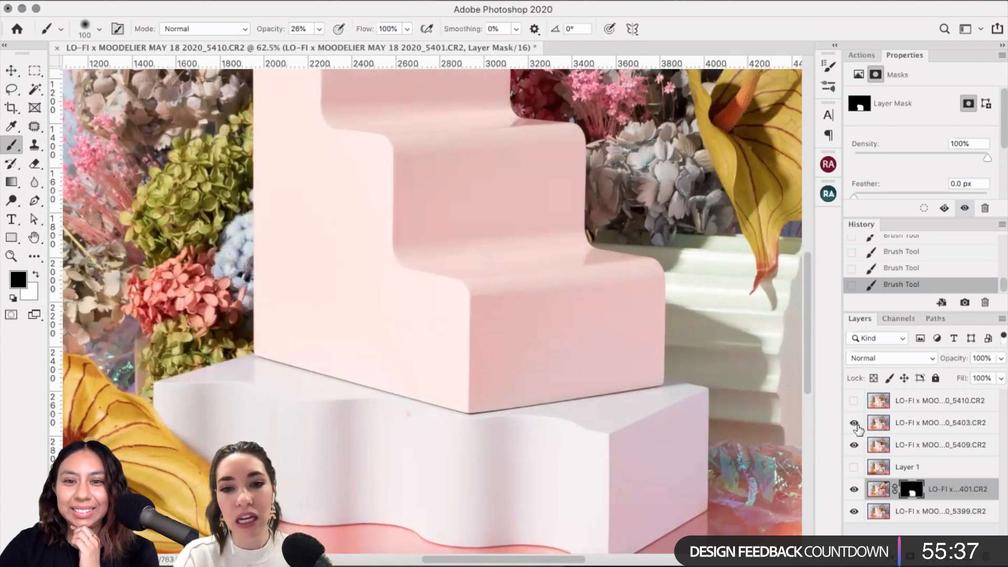
click(855, 424)
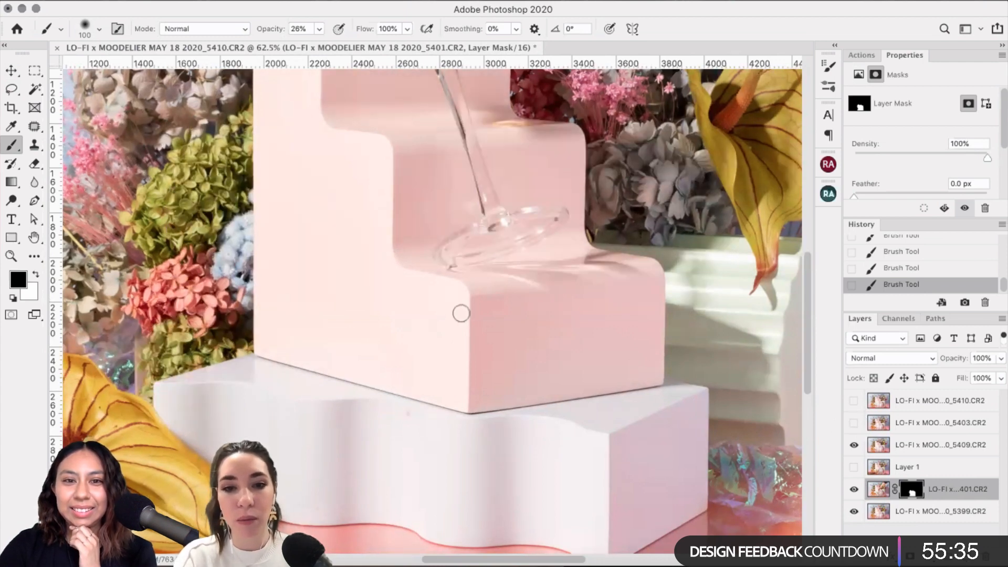
scroll(461, 313, up, 5)
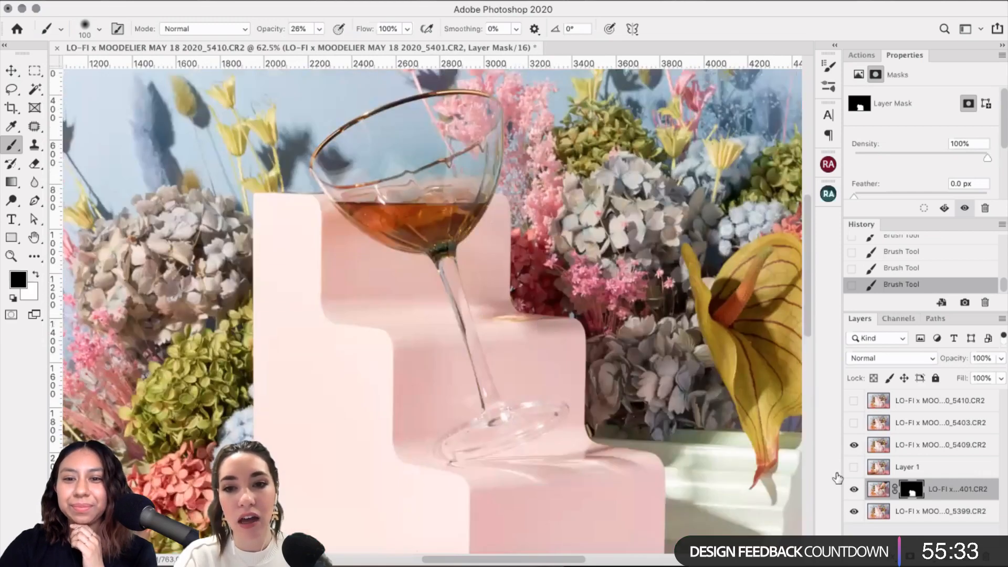
scroll(472, 384, down, 7)
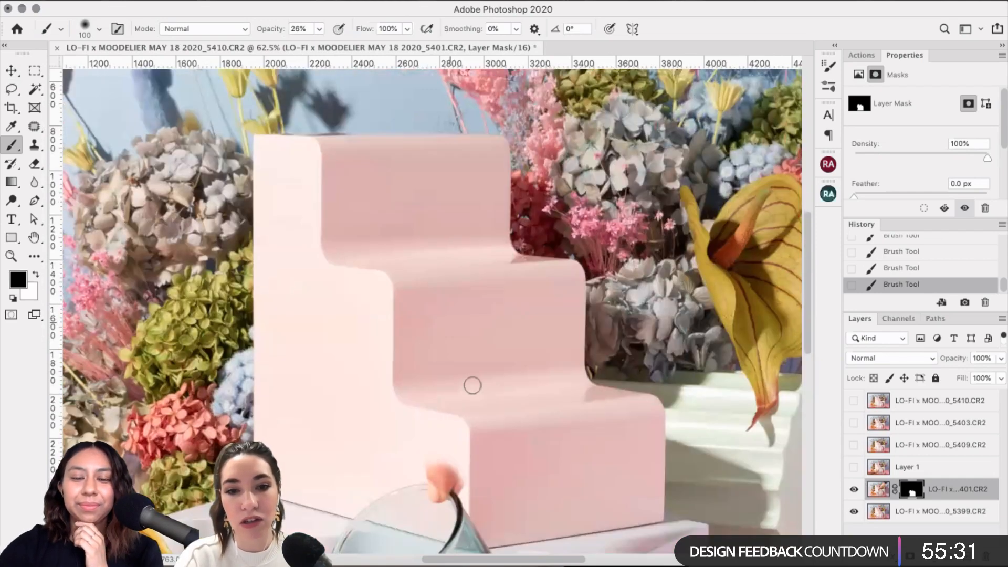
Step: Scroll and zoom in with Cmd+ to frame the fingertip and glass rim at about 120%
scroll(472, 385, up, 3)
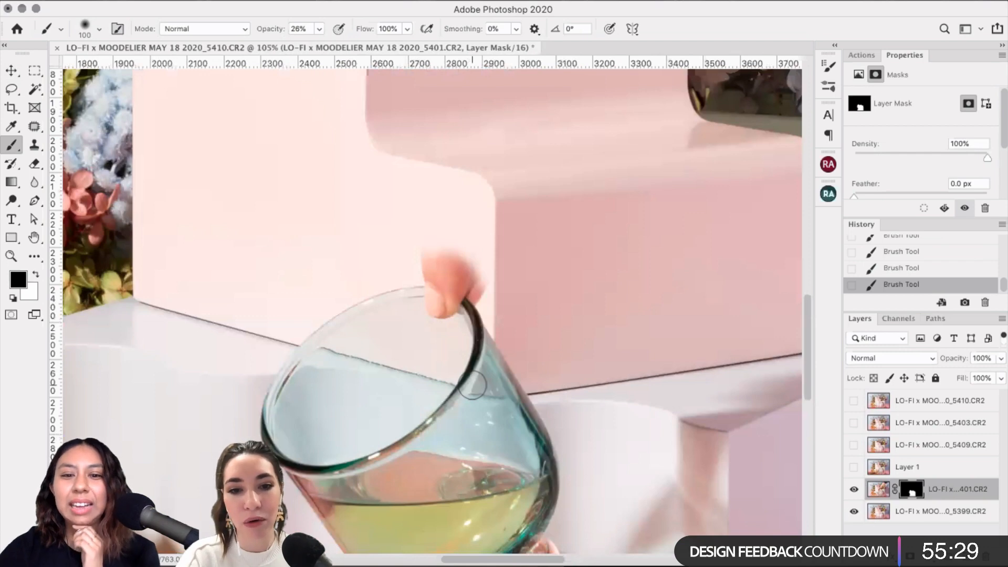
scroll(472, 388, down, 4)
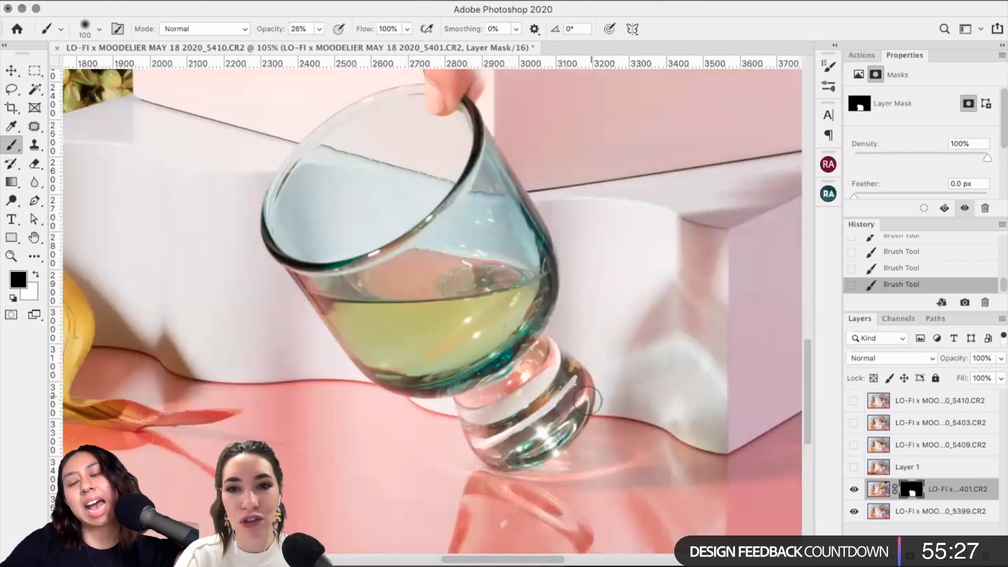
scroll(588, 400, up, 1)
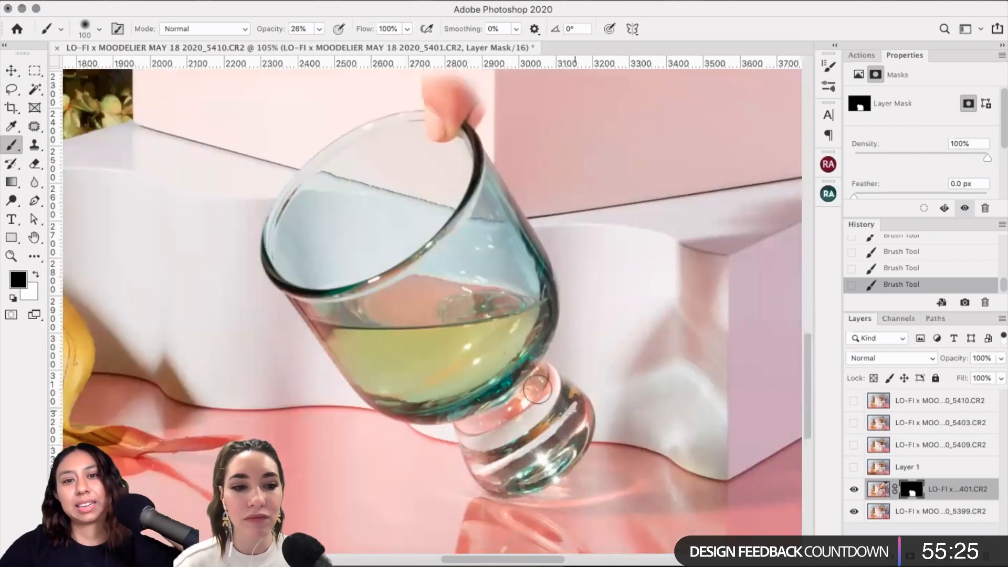
scroll(514, 301, down, 1)
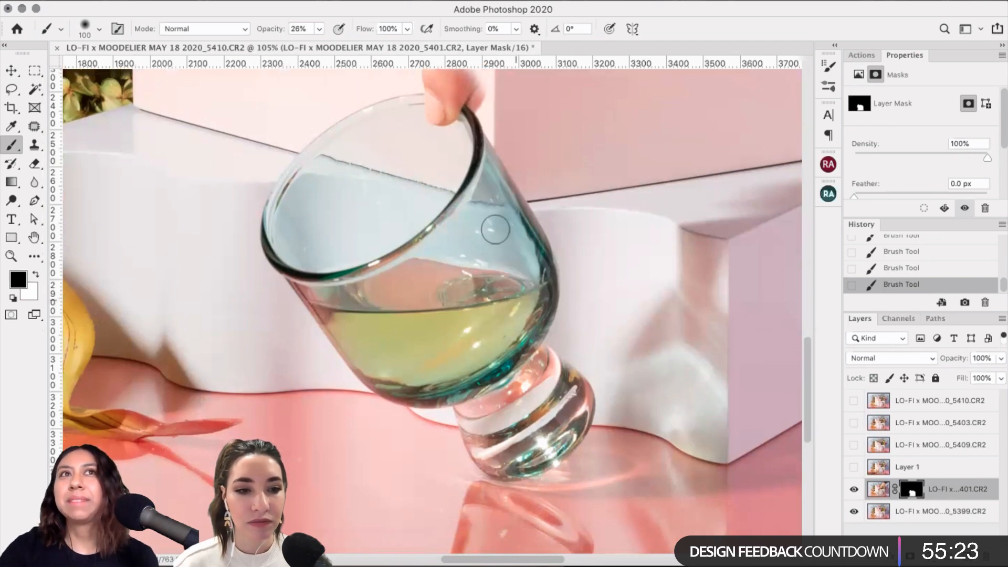
scroll(495, 229, up, 1)
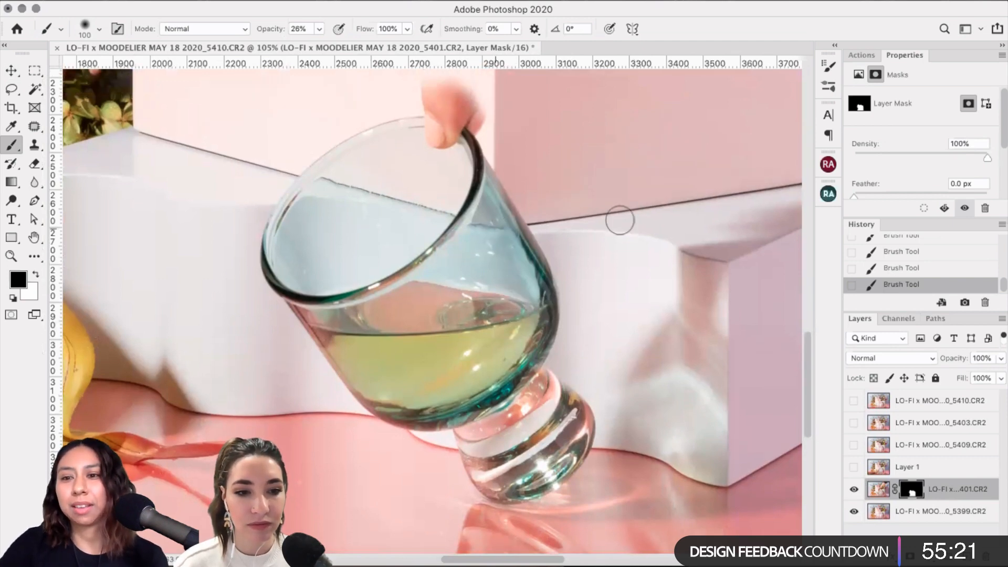
scroll(430, 186, up, 4)
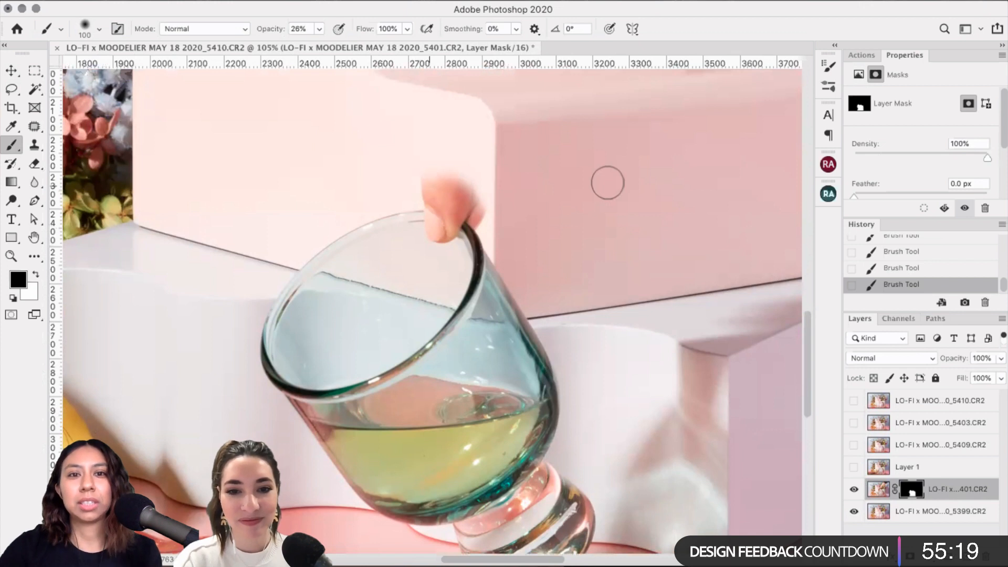
key(super+plus)
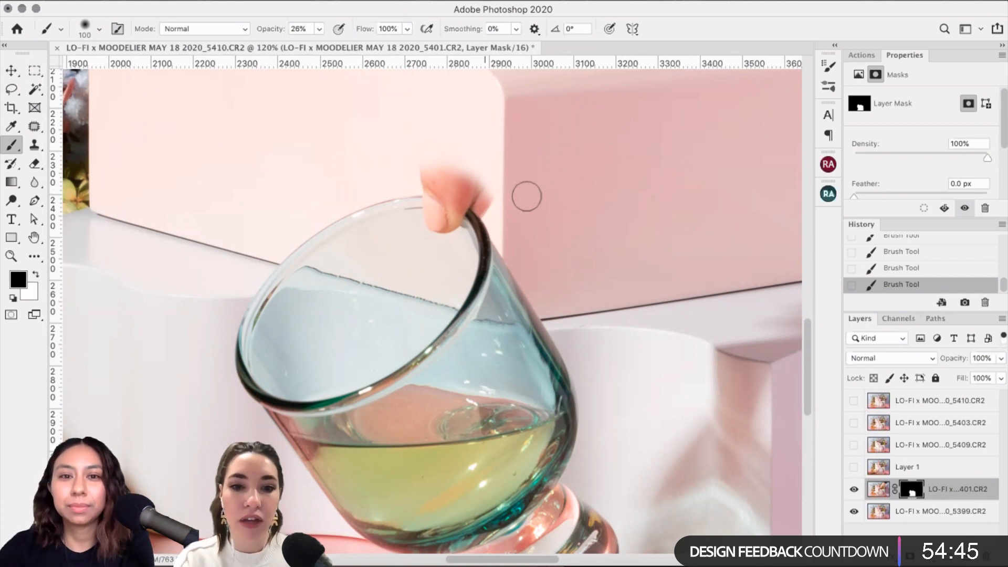
Step: Toggle the glass layer to compare, then size the mask brush to 125 px near the right blocks
key(bracketleft)
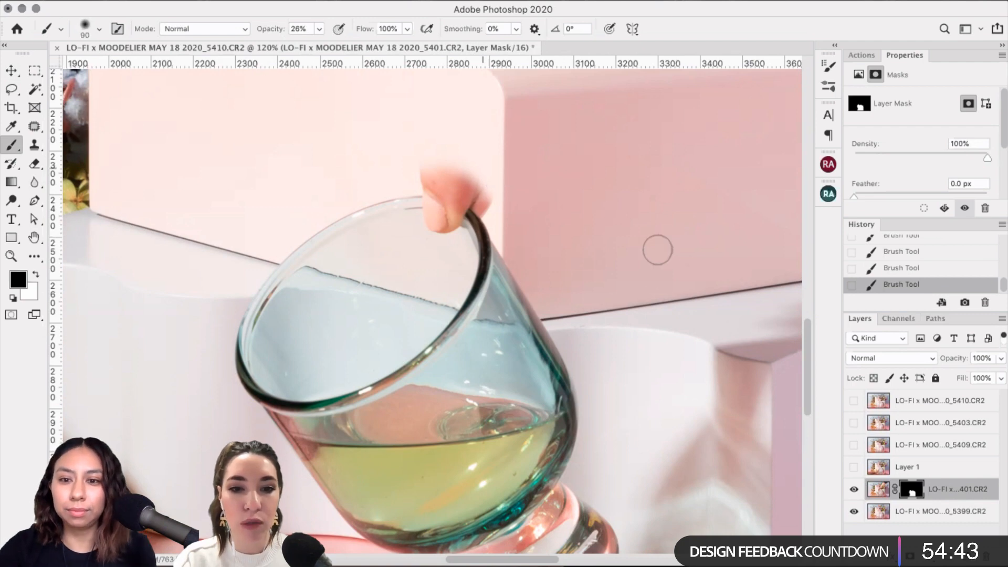
scroll(656, 247, down, 2)
scroll(656, 247, right, 4)
click(854, 491)
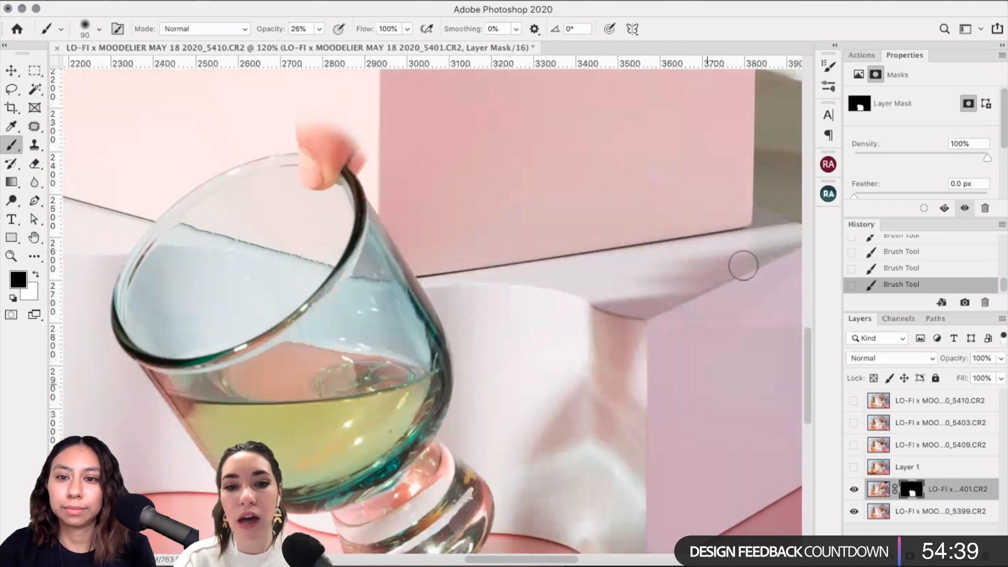
scroll(742, 266, right, 4)
scroll(708, 288, right, 1)
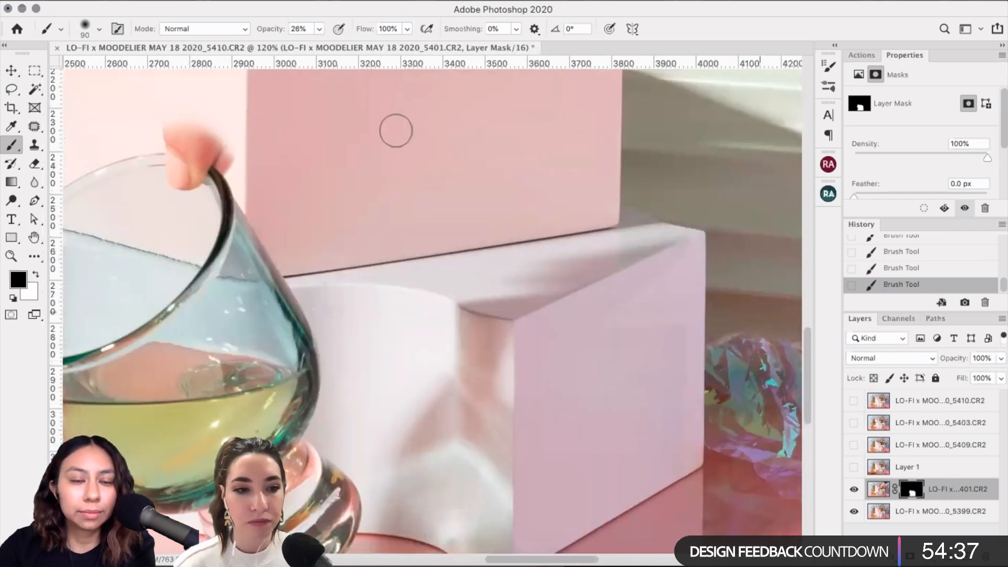
scroll(439, 164, up, 1)
key(bracketright)
key(bracketright)
scroll(276, 169, up, 3)
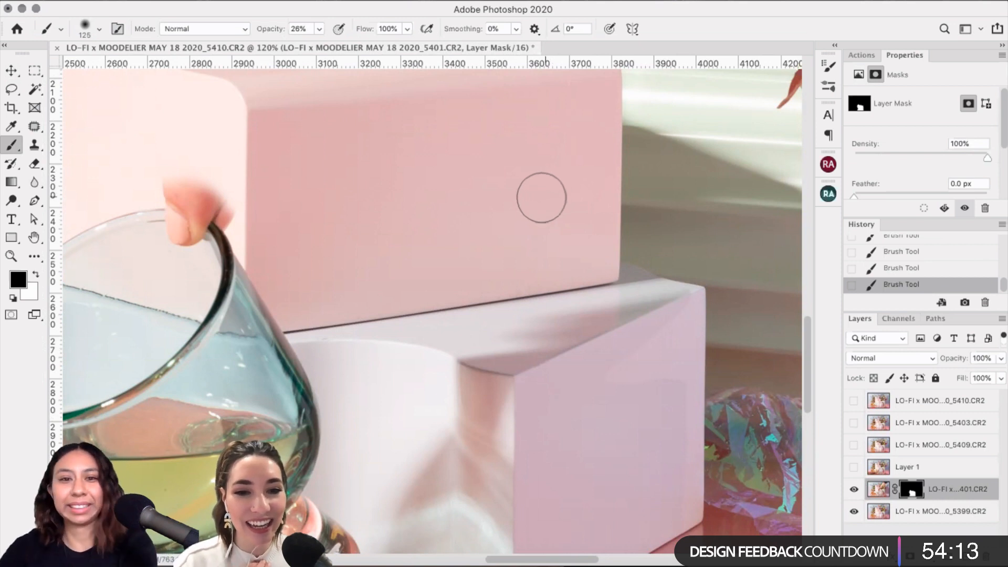
Step: Paint 26% black mask strokes along the white block's top edge, narrowing the brush from 175 to 80–90 px
key(bracketright)
key(bracketright)
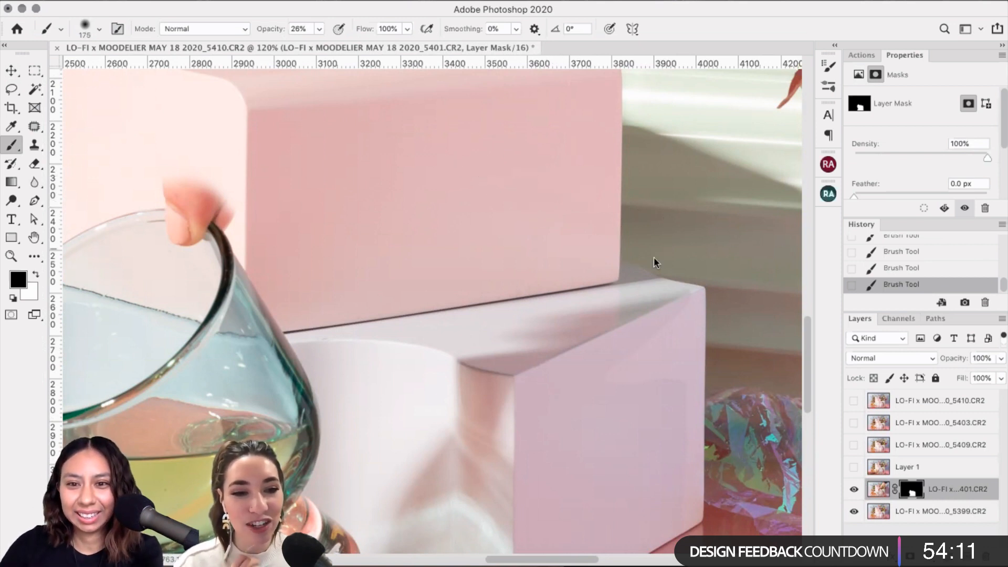
key(bracketleft)
key(bracketleft)
key(bracketleft)
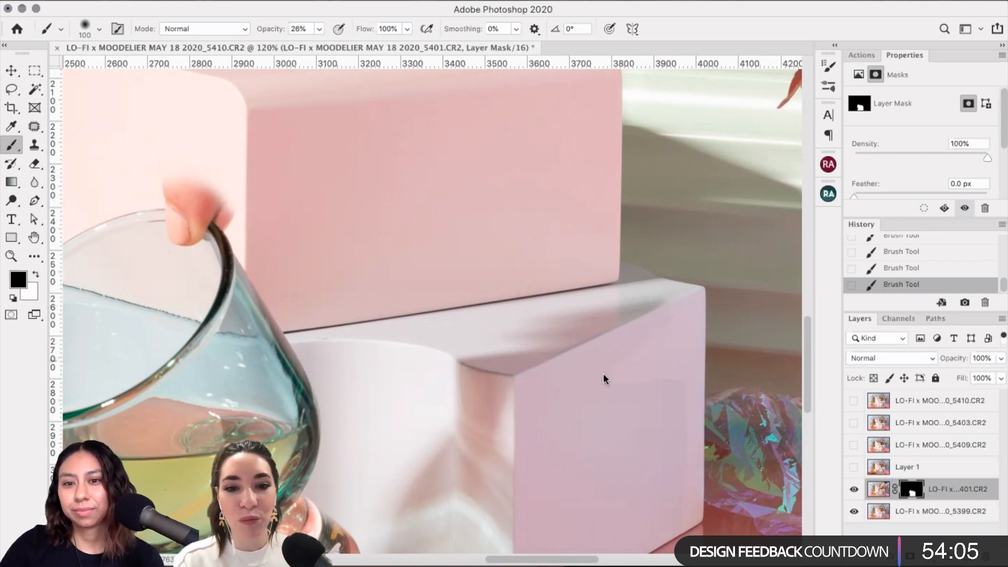
key(bracketright)
key(bracketright)
key(bracketright)
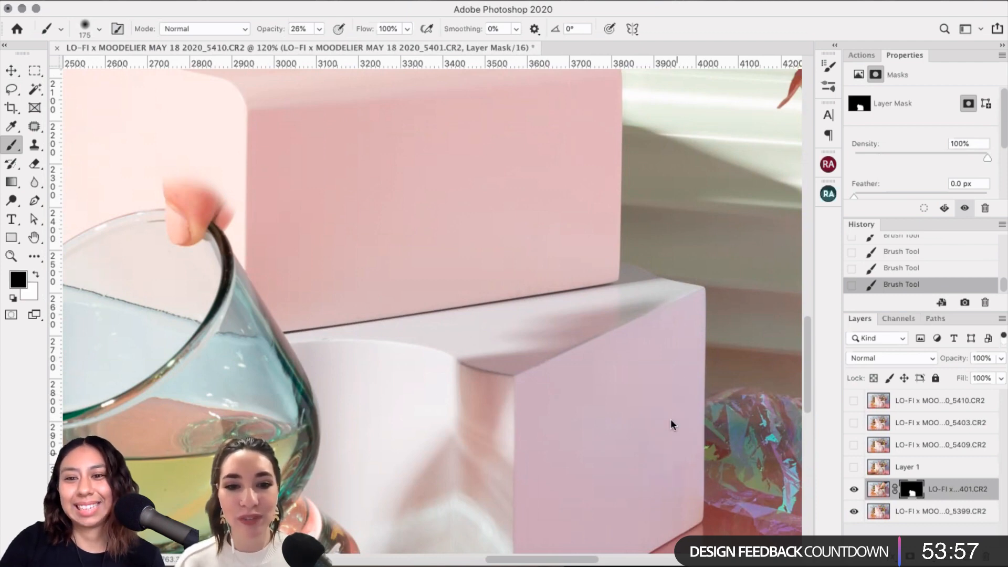
scroll(686, 354, down, 5)
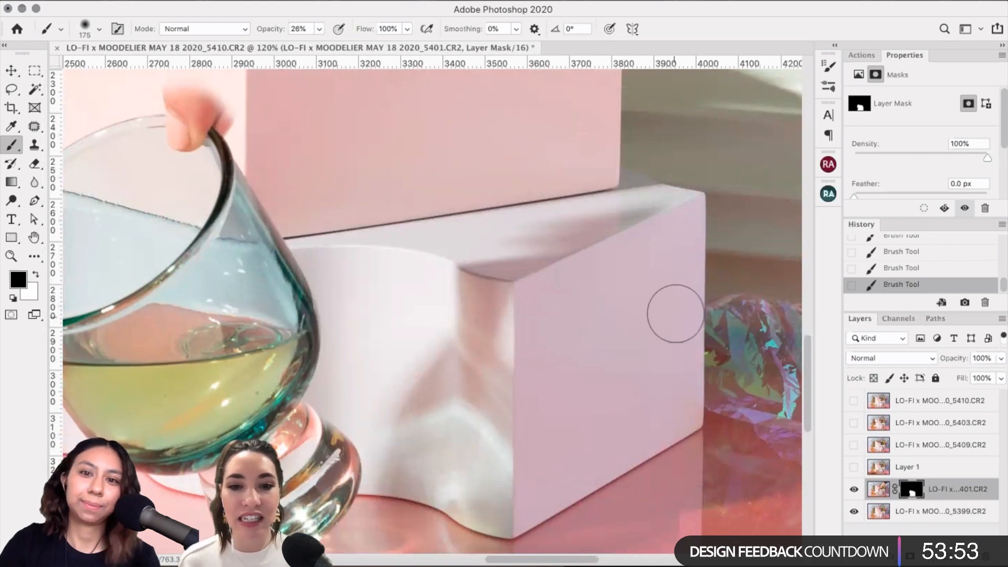
scroll(695, 185, down, 1)
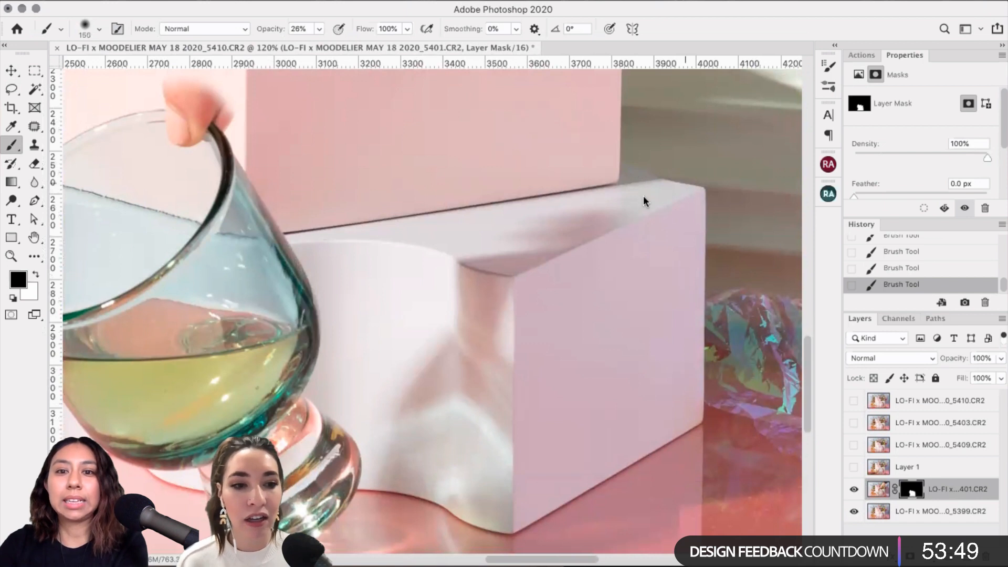
key(bracketleft)
key(bracketleft)
key(bracketleft)
key(bracketleft)
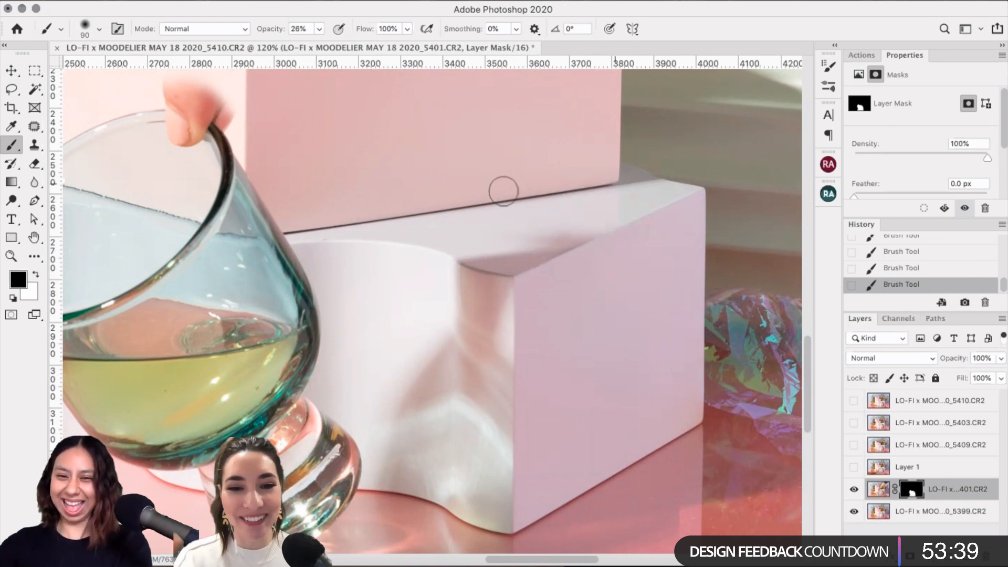
key(bracketleft)
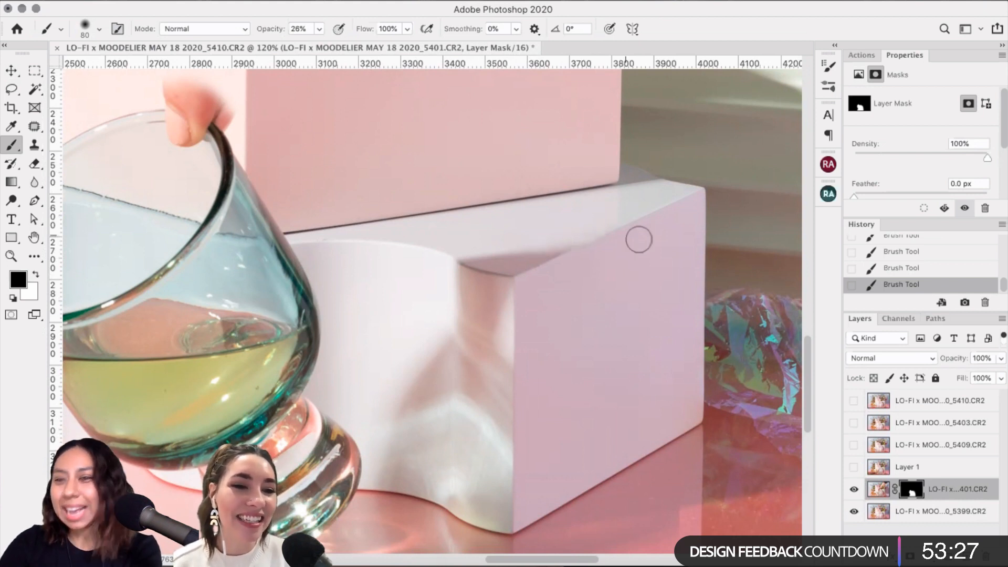
key(bracketright)
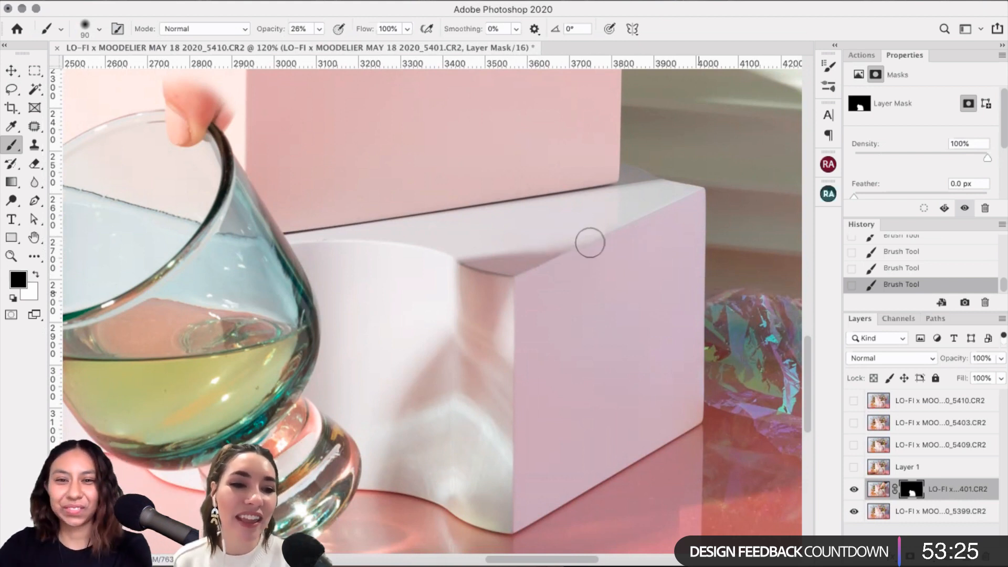
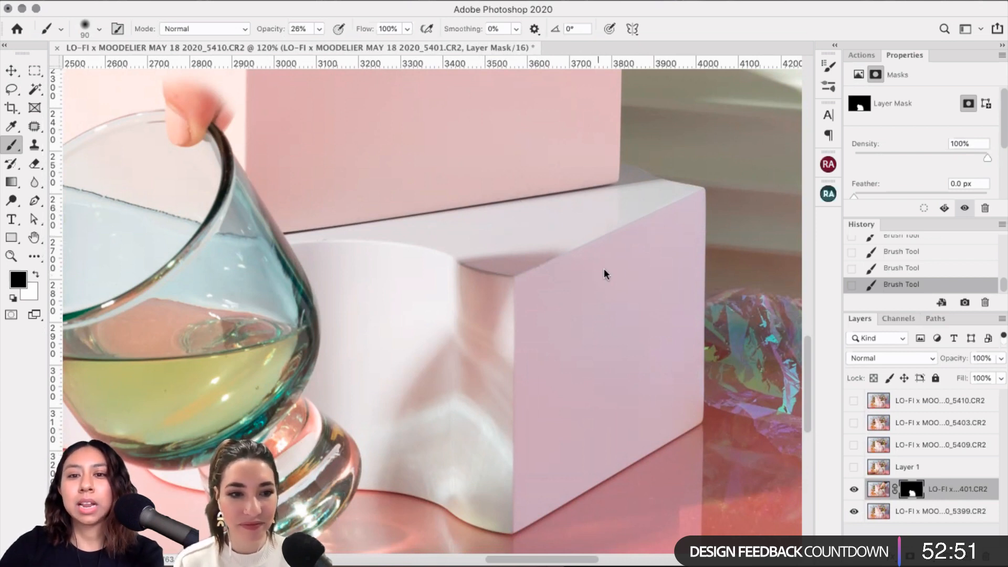
Step: Grow the mask brush to 250 px, then shrink it to 150 px while framing the white block's base
key(bracketright)
key(bracketright)
key(bracketright)
key(bracketright)
key(bracketright)
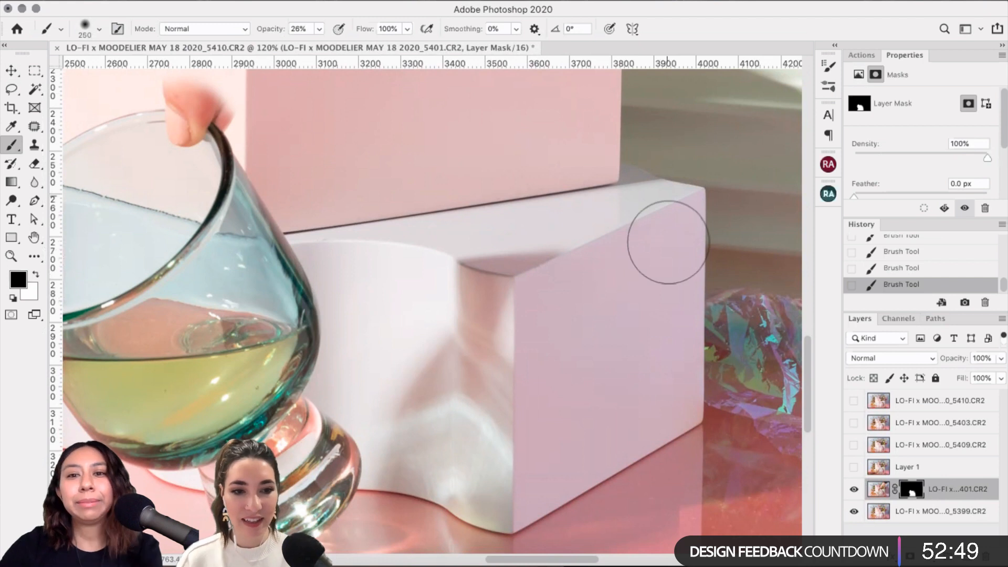
key(bracketright)
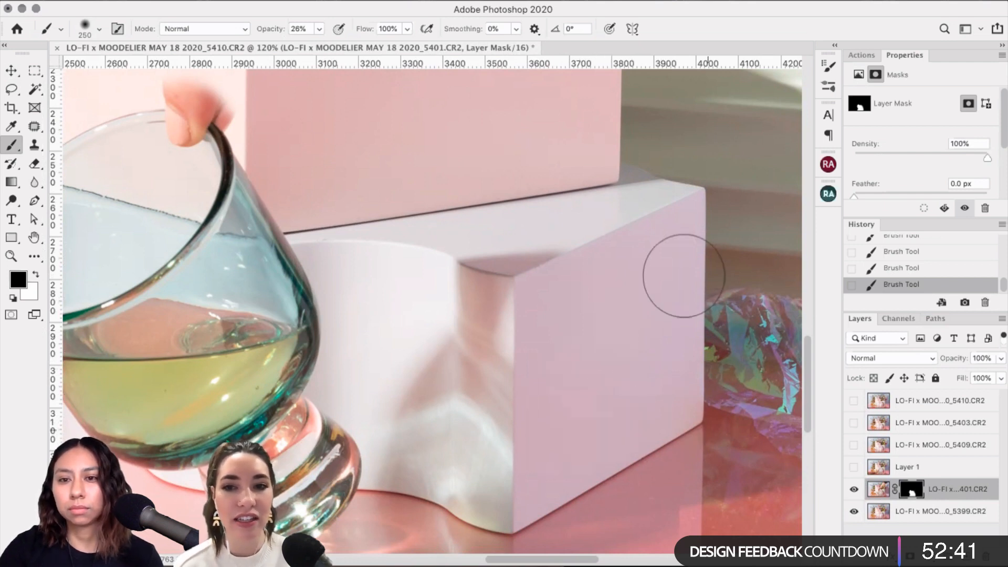
scroll(682, 373, down, 2)
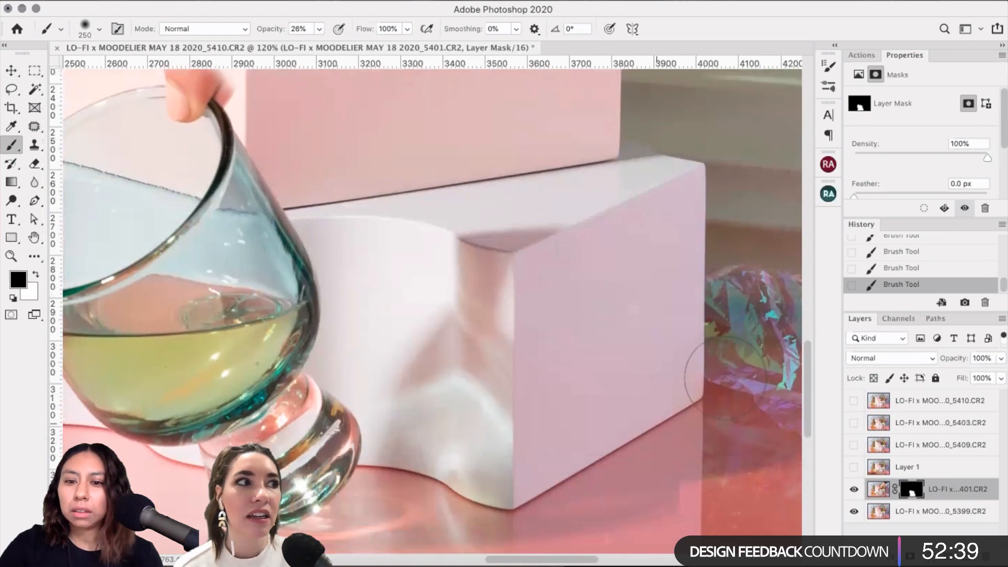
scroll(716, 394, down, 4)
key(bracketleft)
key(bracketleft)
key(bracketleft)
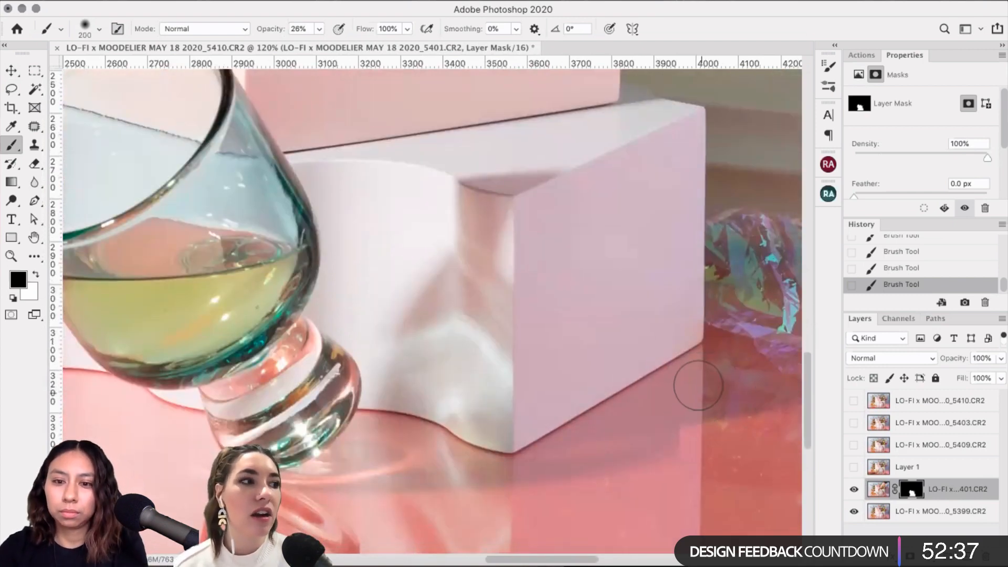
scroll(699, 386, up, 3)
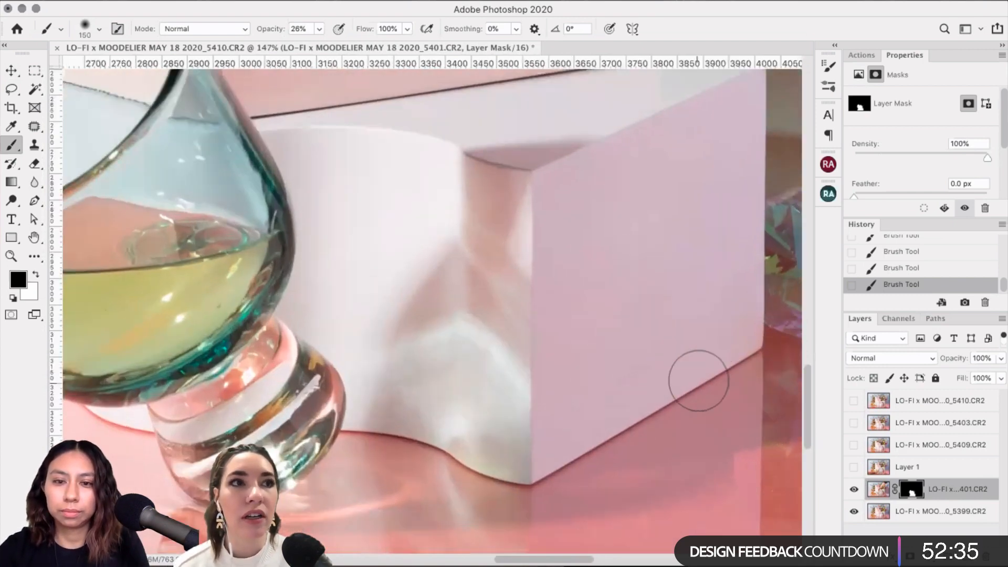
scroll(597, 412, down, 5)
scroll(597, 412, right, 2)
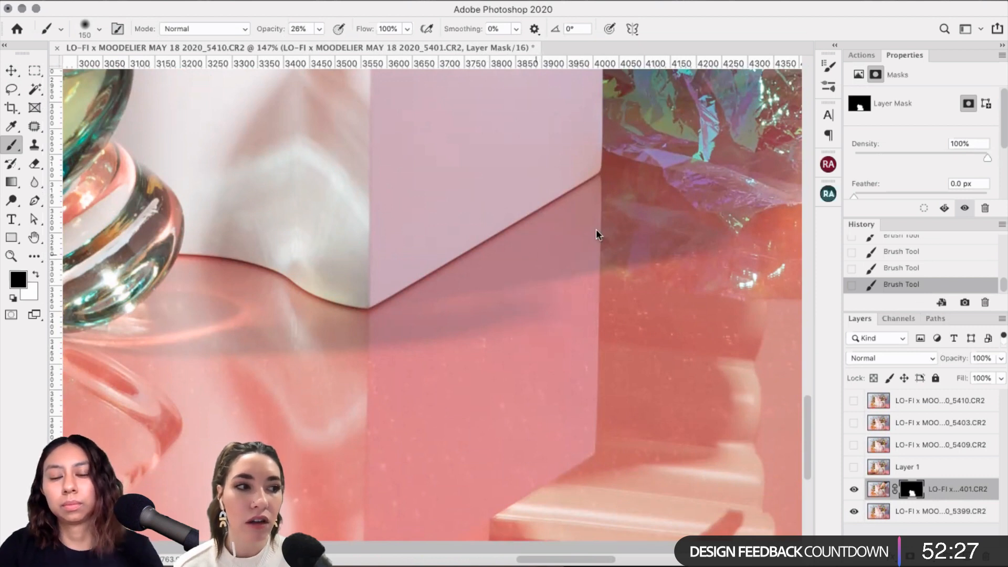
Step: Compare with the glass patch layer hidden, then shrink the brush to 70 px
key(bracketleft)
click(853, 489)
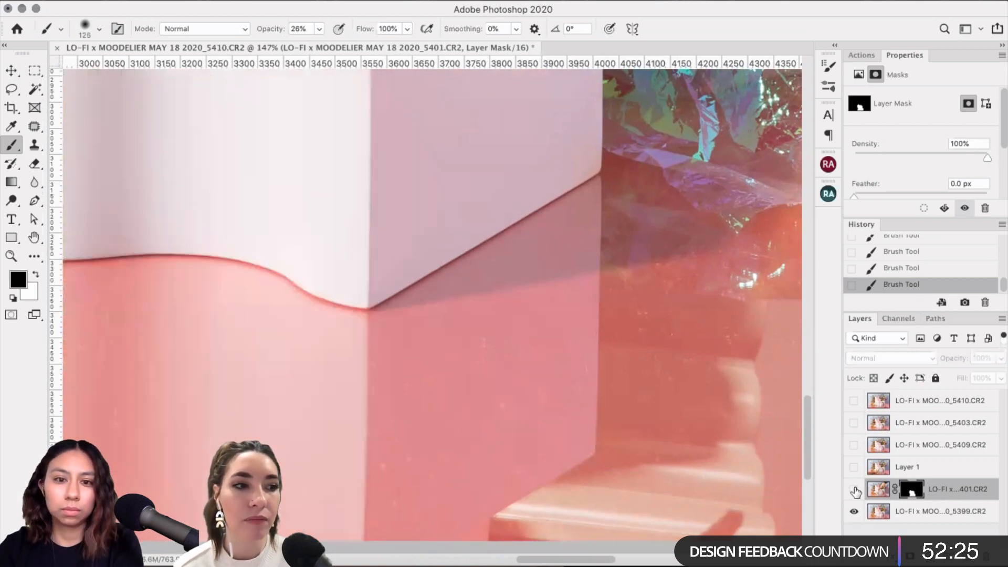
click(853, 489)
key(bracketleft)
key(bracketleft)
key(bracketleft)
key(bracketleft)
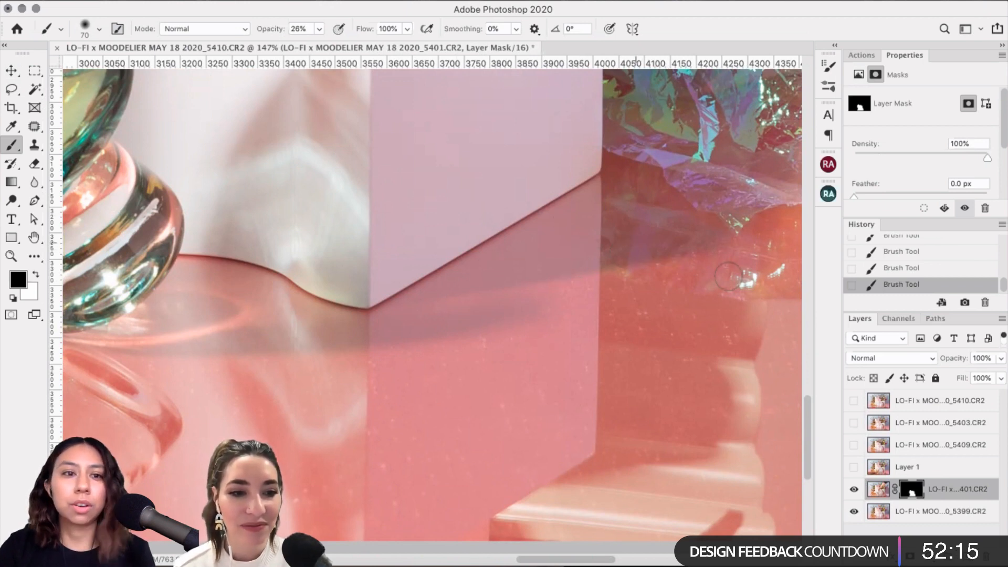
Step: Paint the layer mask near the white block's top edge
scroll(697, 280, up, 2)
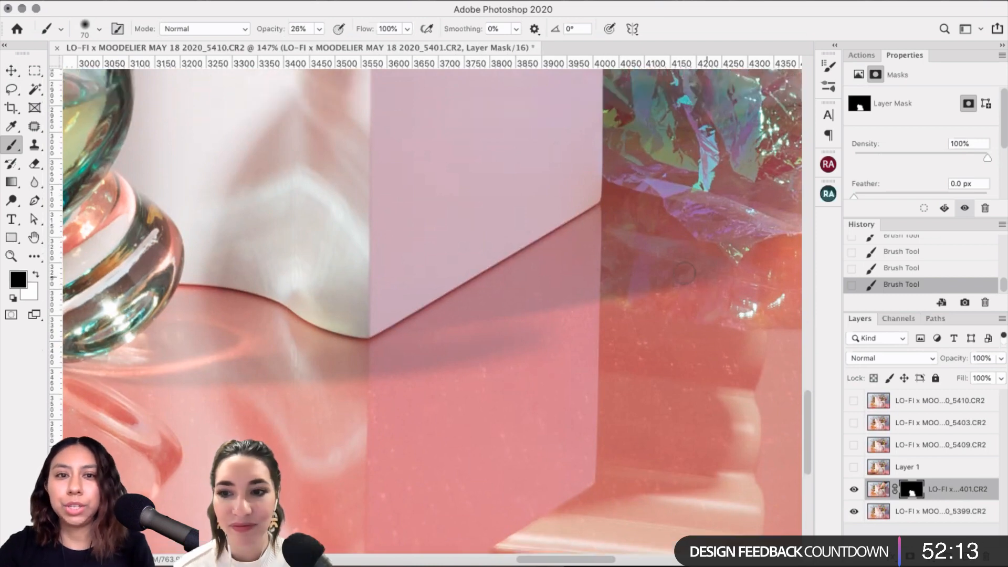
scroll(651, 270, down, 3)
scroll(623, 442, up, 2)
scroll(623, 443, left, 2)
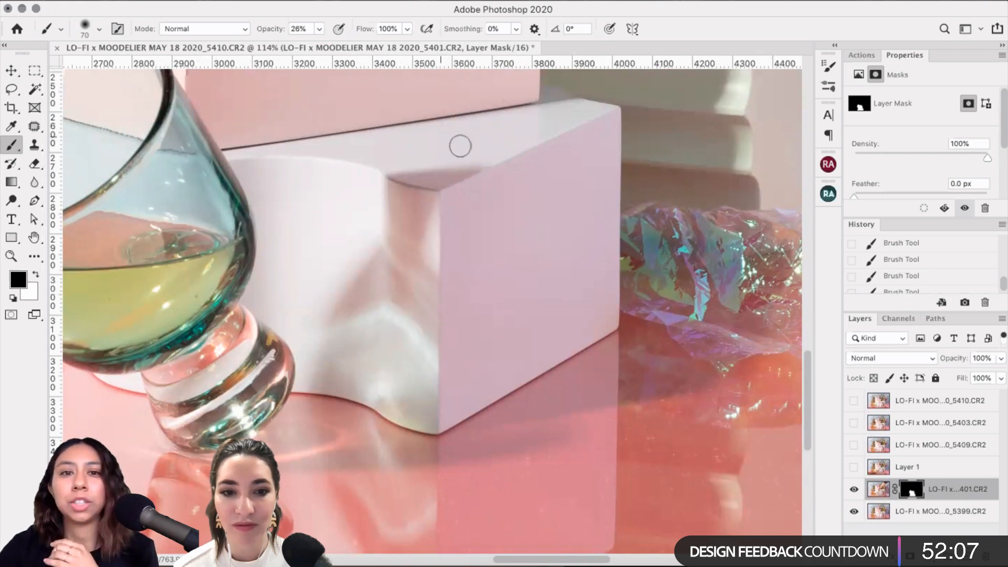
click(425, 135)
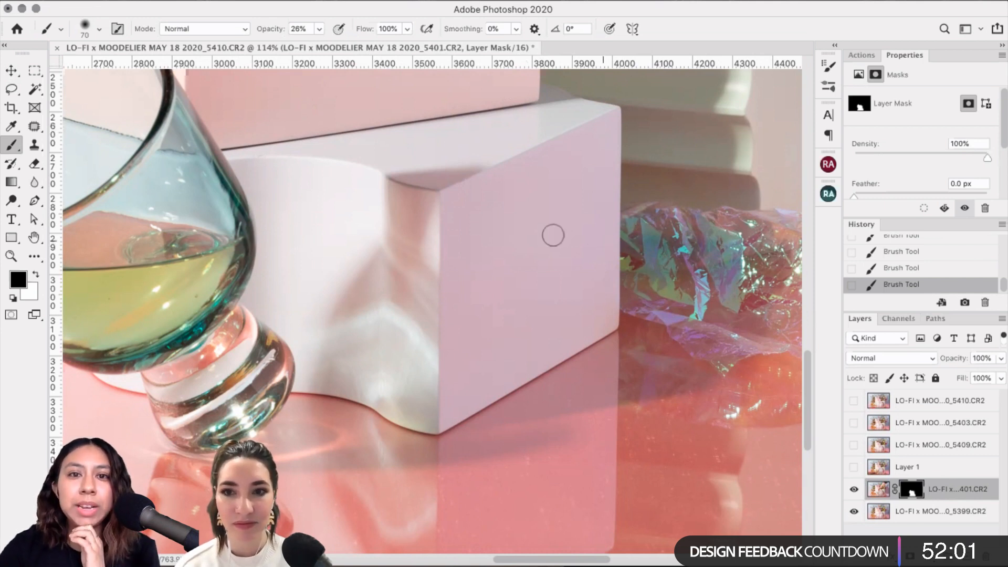
Step: Toggle the glass patch layer off, on and off again to check the mask edit
scroll(487, 132, down, 1)
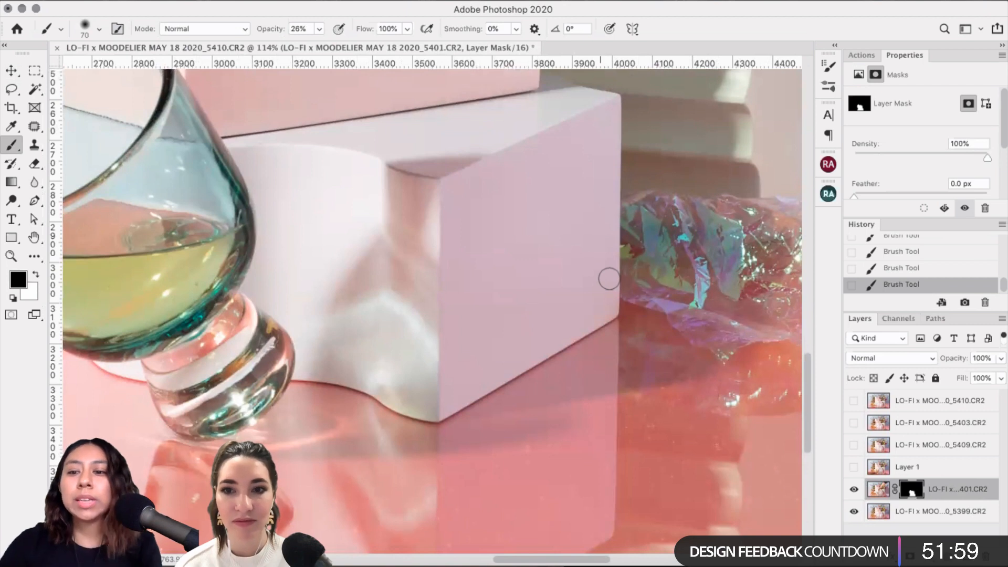
click(853, 490)
click(853, 490)
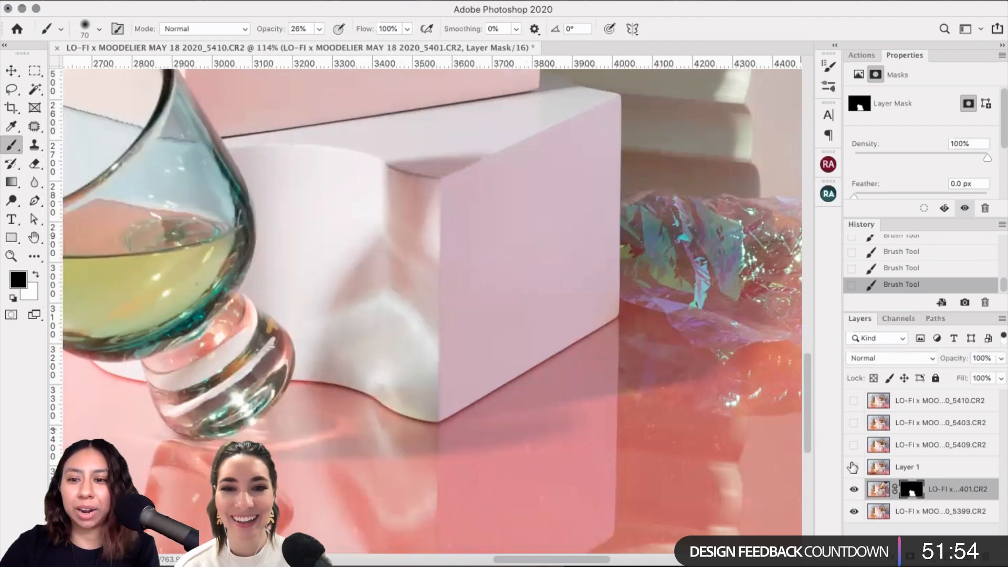
click(852, 490)
scroll(749, 465, down, 2)
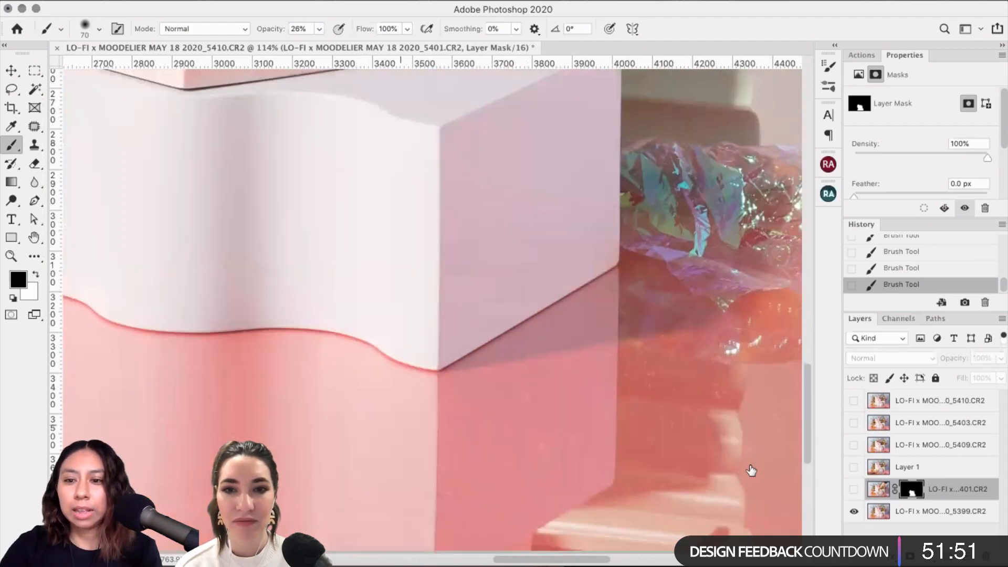
scroll(750, 470, down, 2)
key(super+comma)
scroll(492, 421, down, 1)
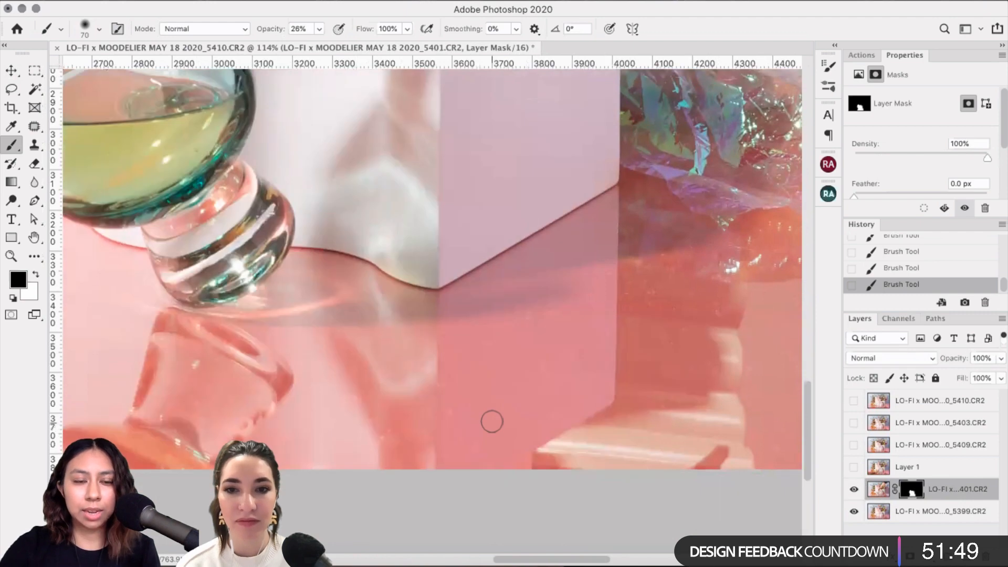
scroll(491, 421, left, 5)
scroll(492, 422, down, 1)
scroll(492, 422, left, 5)
scroll(492, 422, up, 1)
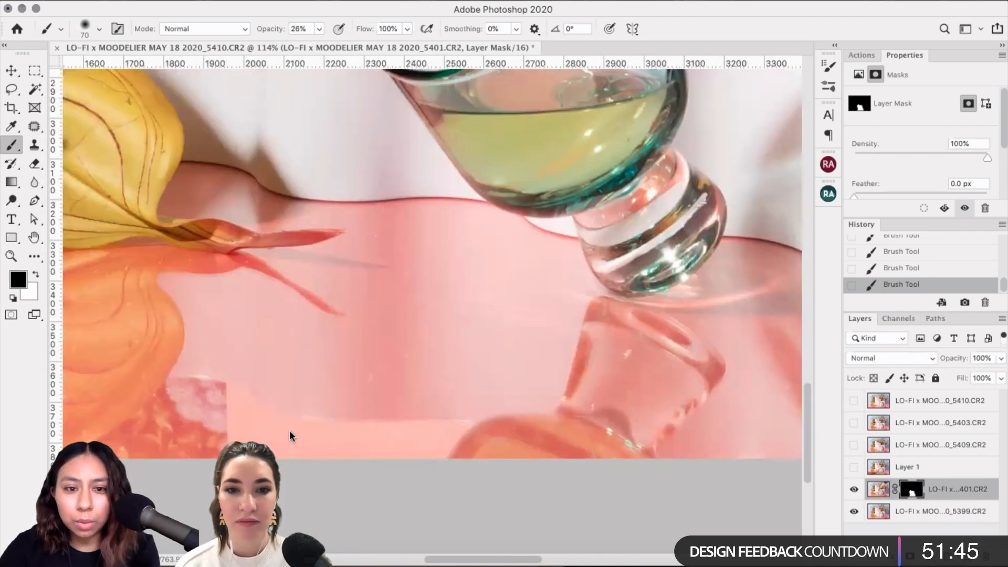
Step: Zoom in on the pink table surface and compare with the glass patch layer hidden
key(super+equal)
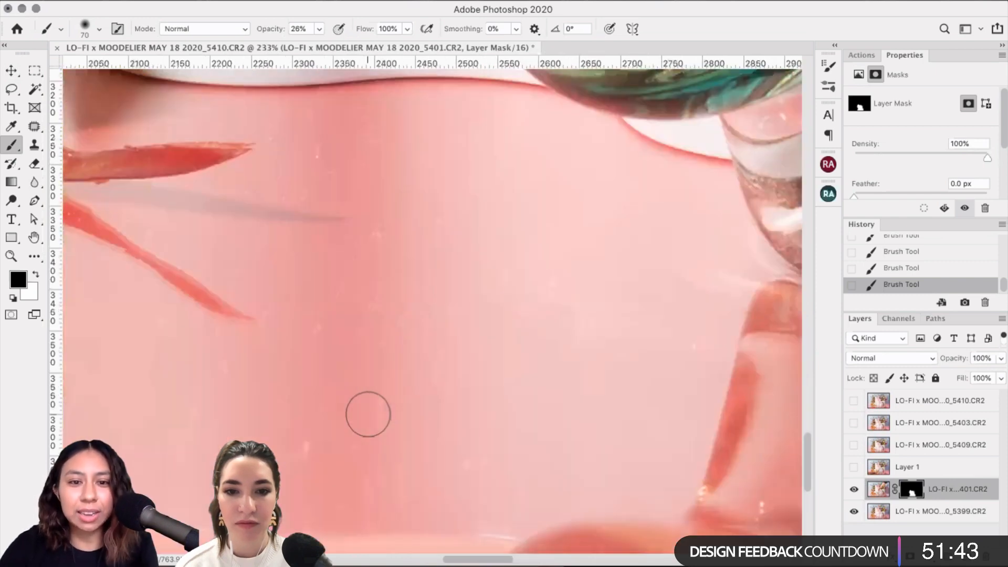
scroll(367, 414, down, 5)
scroll(373, 410, up, 1)
scroll(373, 409, left, 2)
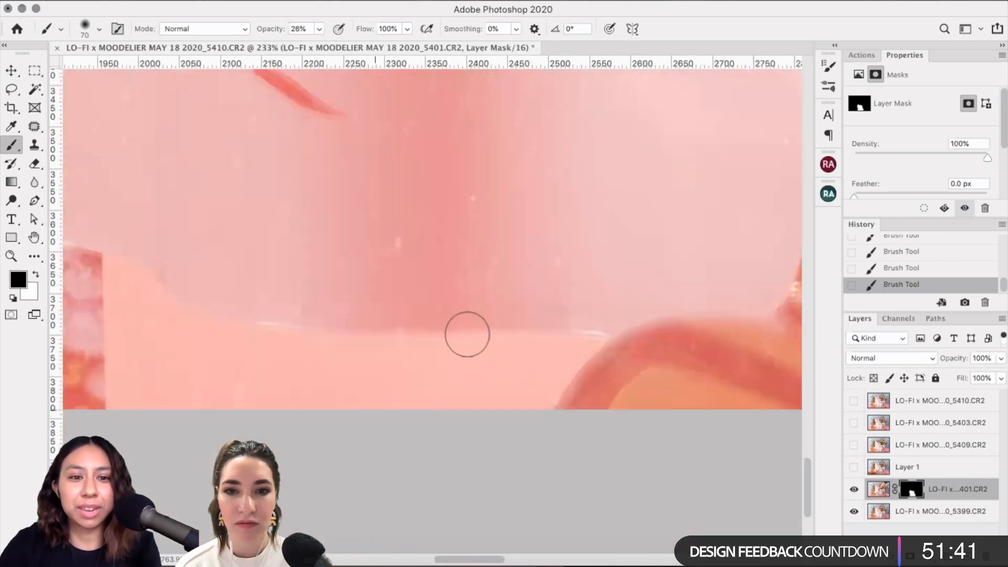
scroll(524, 353, up, 2)
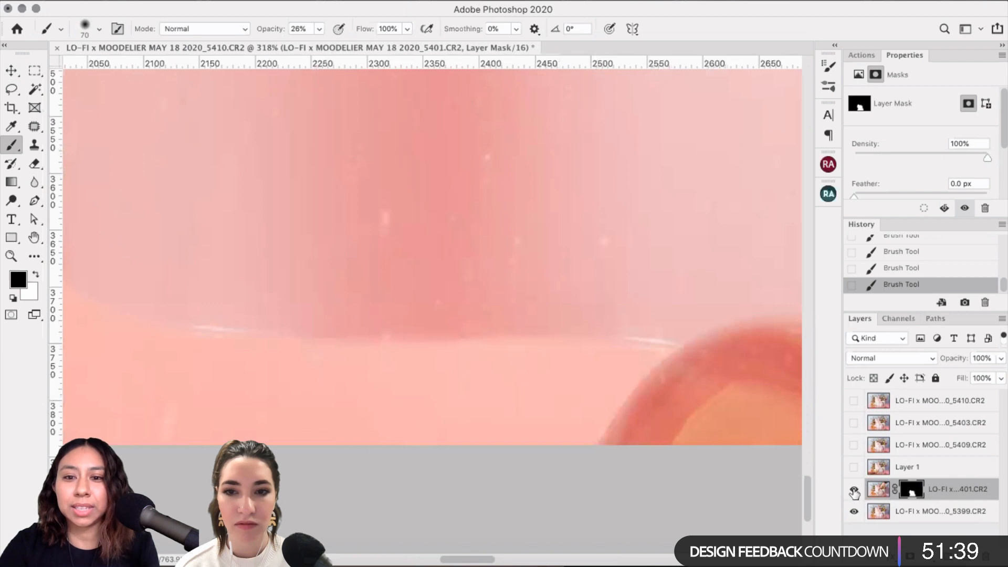
click(854, 490)
click(854, 491)
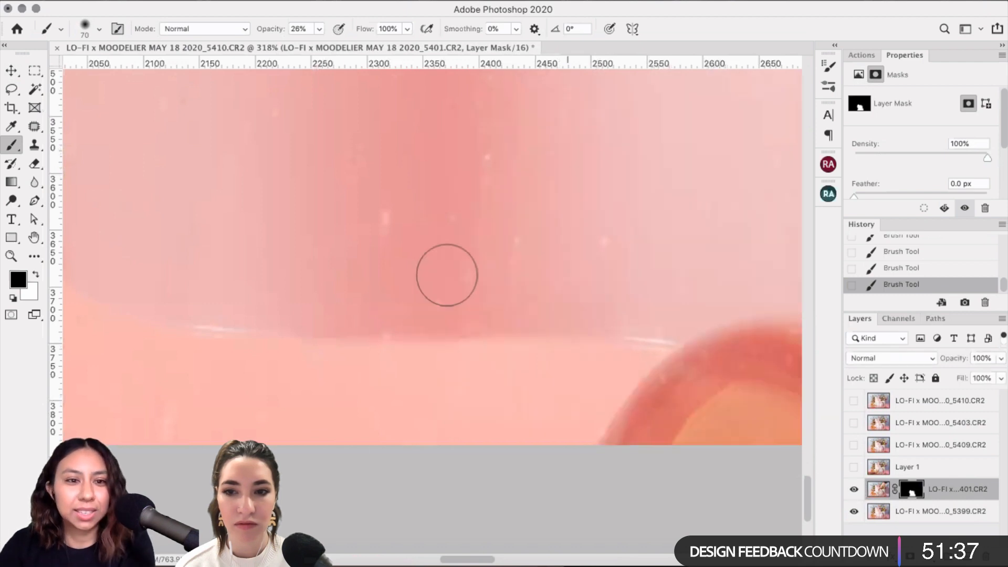
Step: Shrink the mask brush down, then settle on a 30 px Soft Round tip
key(bracketleft)
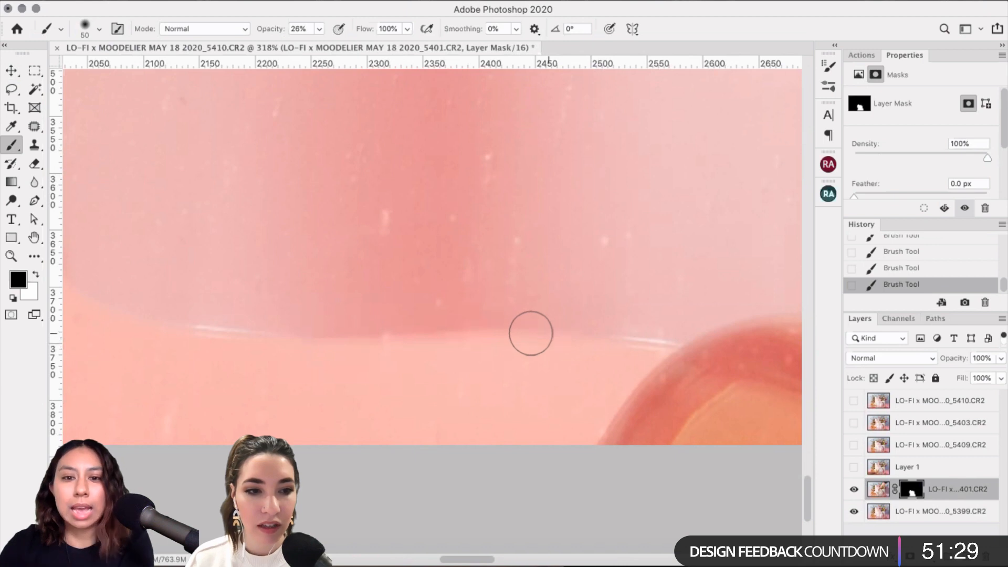
key(bracketleft)
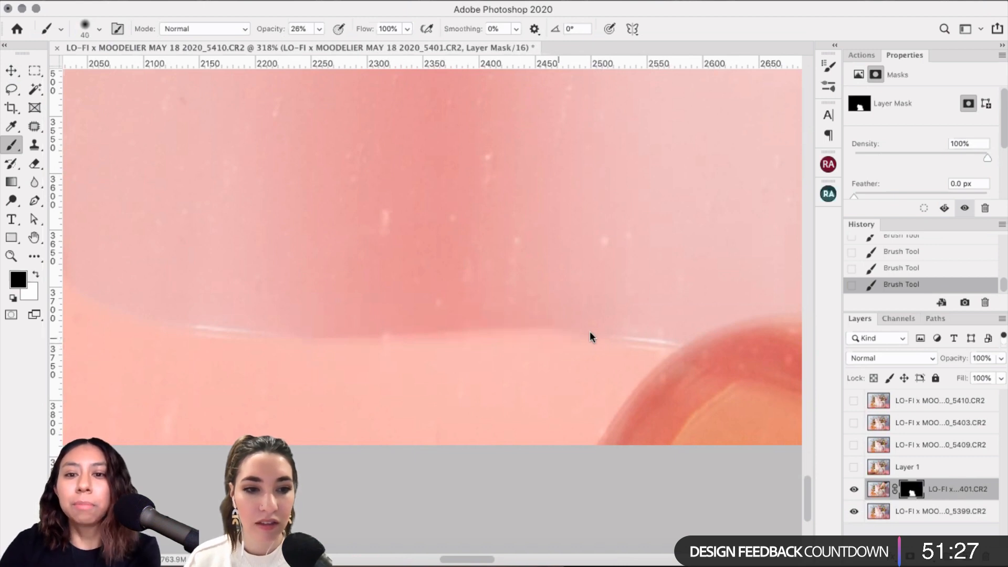
key(bracketleft)
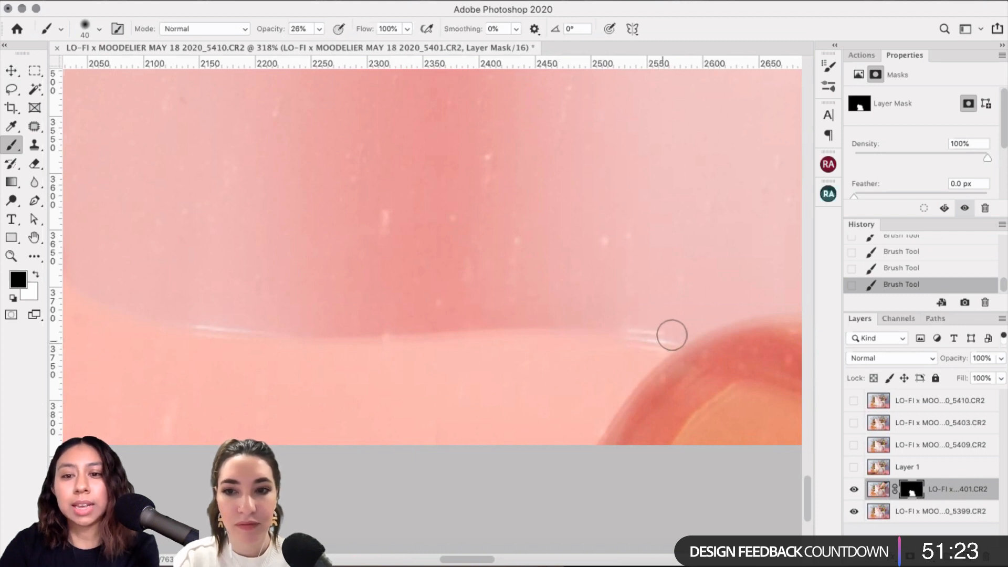
key(bracketleft)
key(bracketleft)
key(bracketleft)
key(bracketleft)
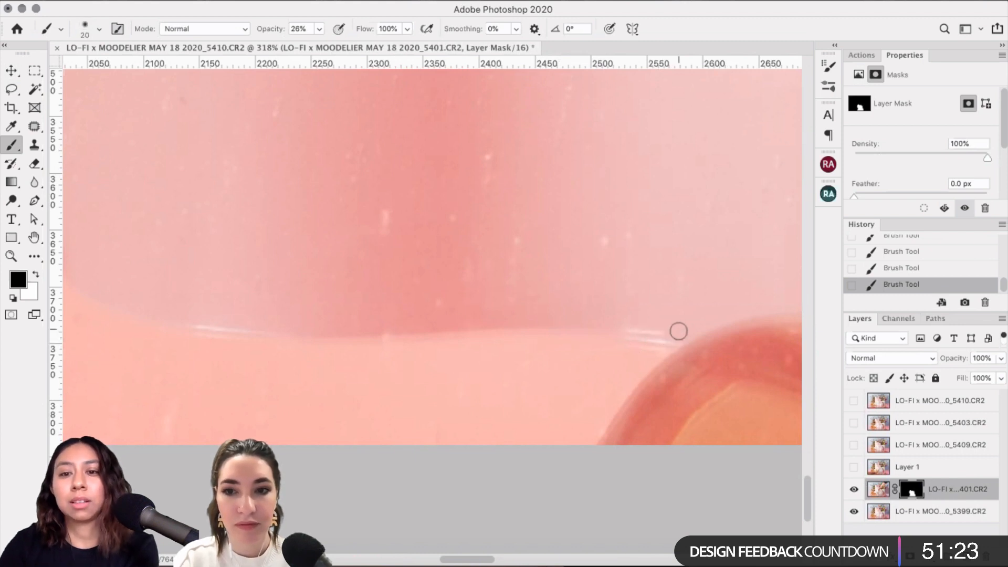
click(88, 21)
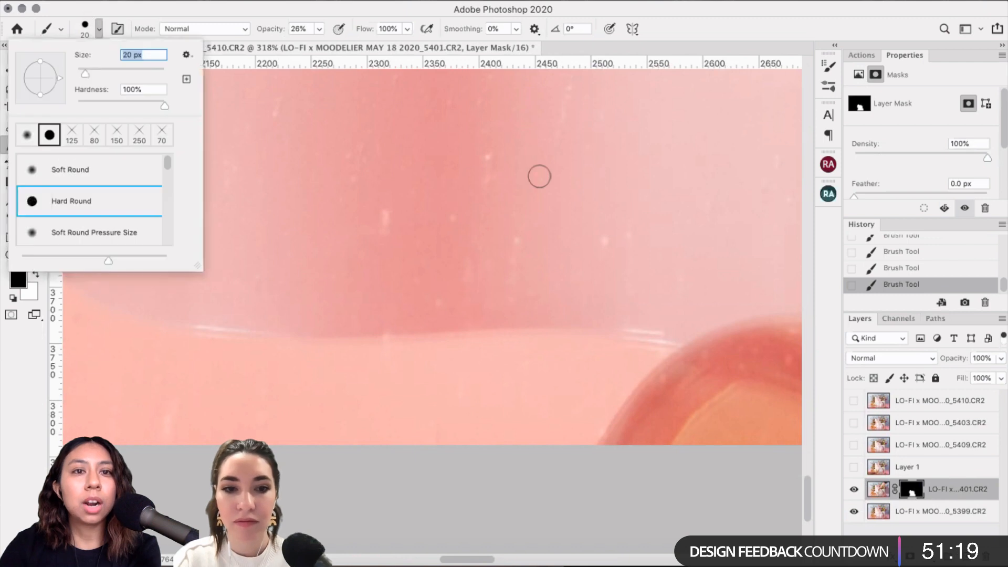
click(601, 347)
key(bracketright)
key(bracketright)
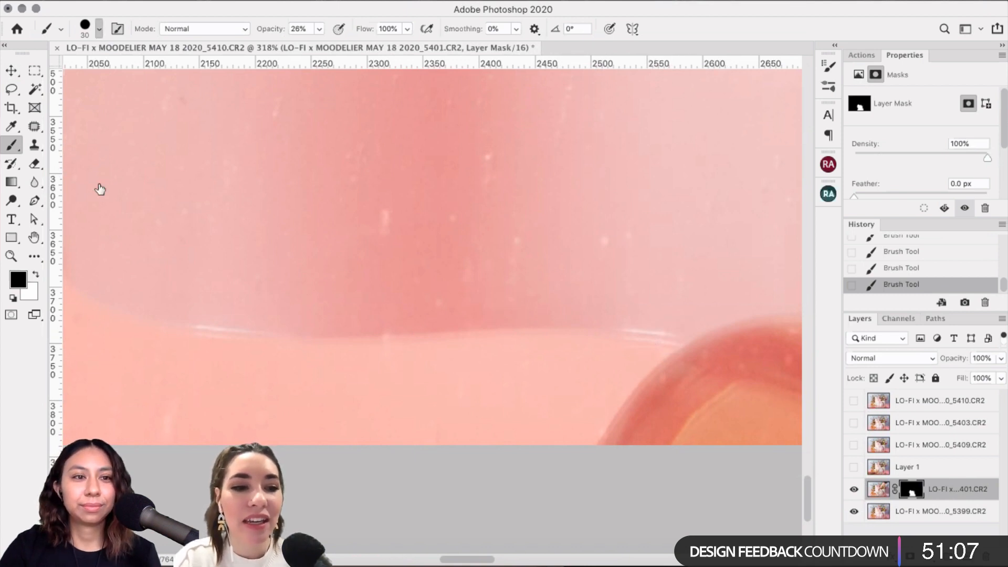
click(369, 357)
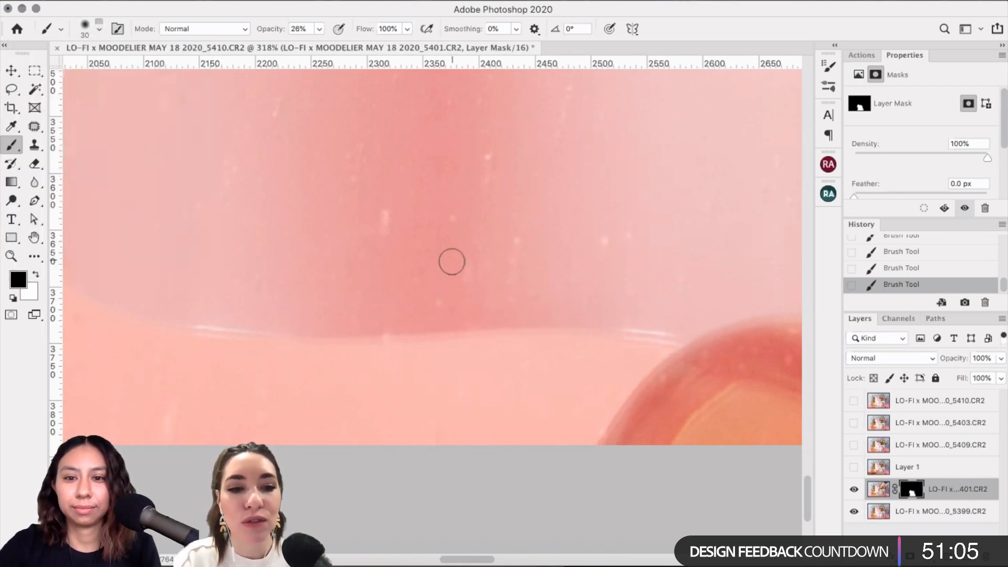
scroll(452, 262, down, 3)
Step: Frame the fingertip on the glass rim and enlarge the brush to 60 px
scroll(452, 261, right, 5)
scroll(451, 261, up, 3)
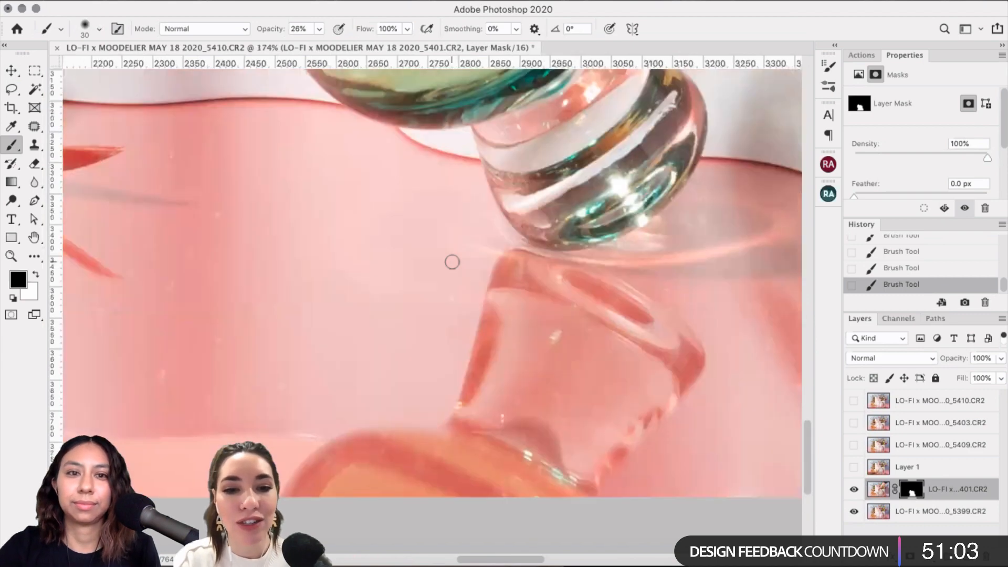
scroll(452, 261, up, 5)
scroll(451, 262, left, 1)
scroll(452, 262, up, 4)
scroll(452, 261, right, 1)
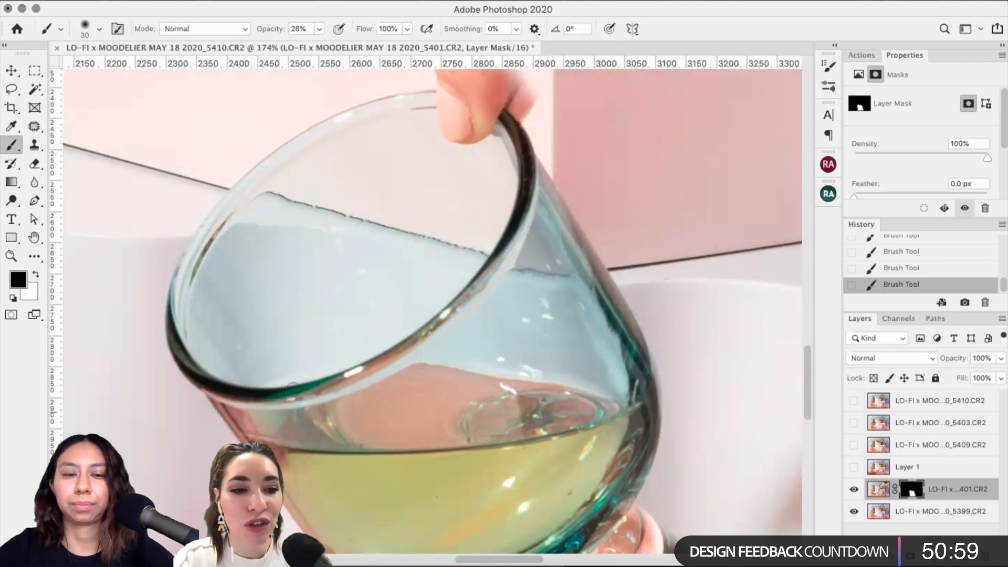
scroll(292, 387, down, 3)
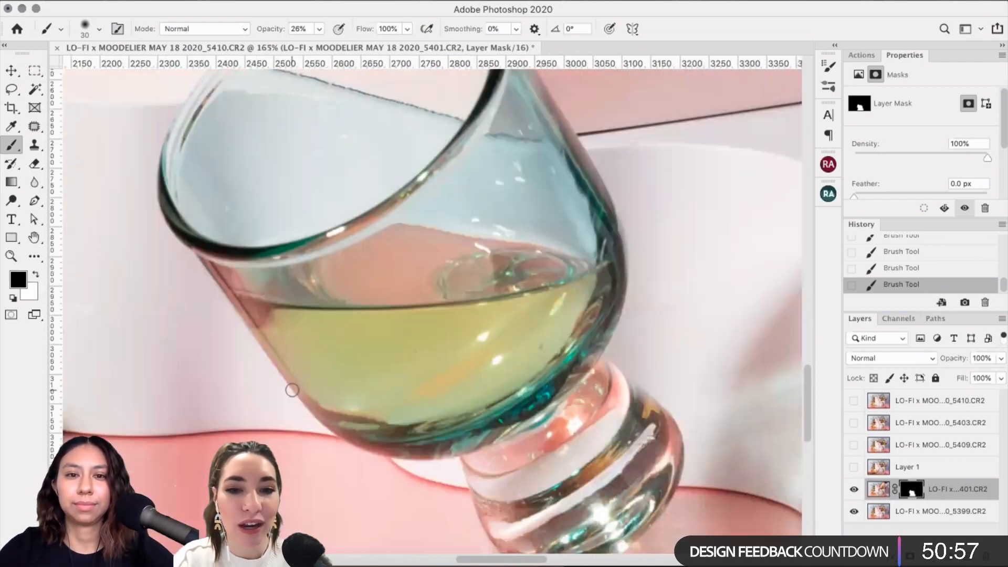
scroll(293, 390, up, 1)
scroll(293, 390, down, 1)
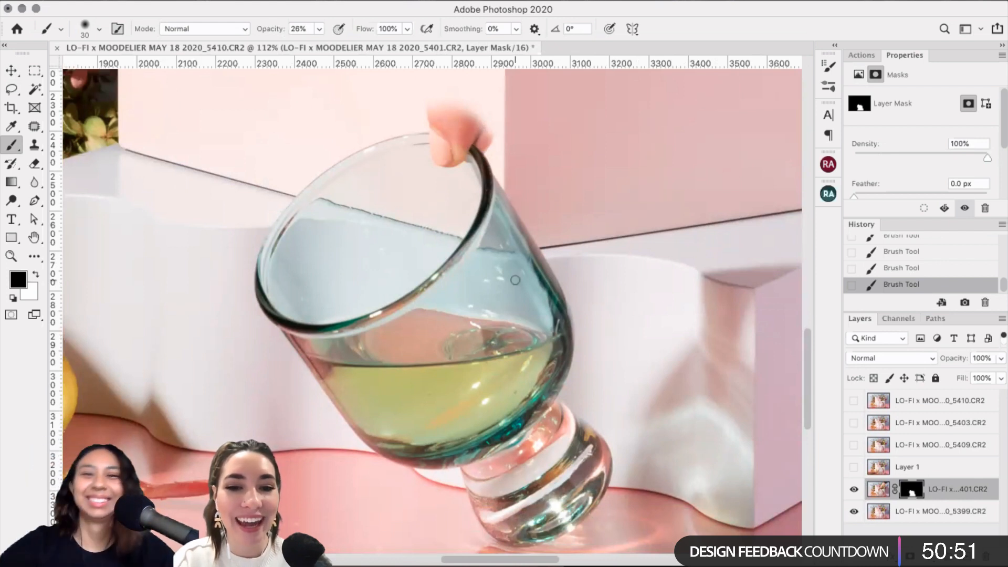
scroll(515, 281, up, 3)
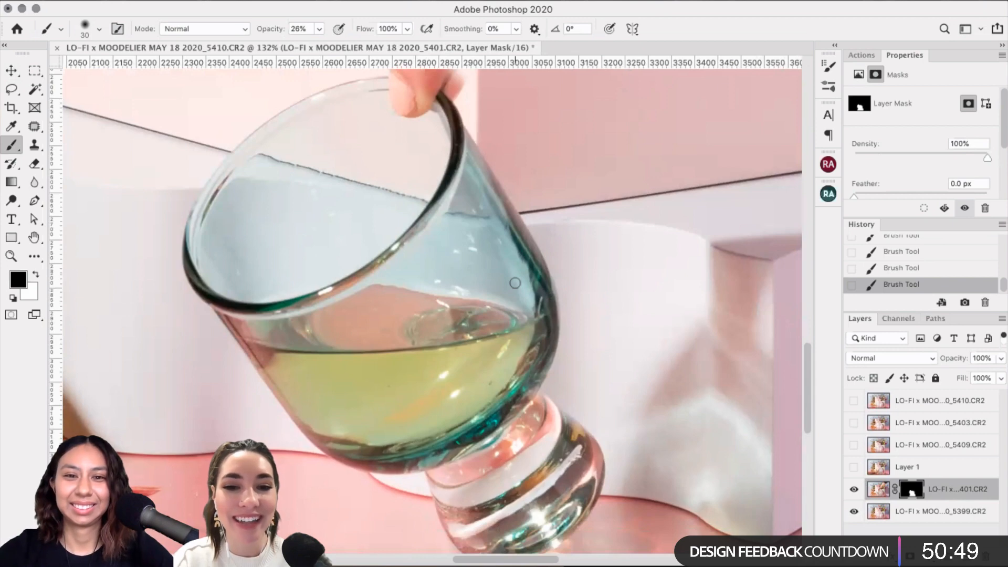
scroll(514, 283, down, 2)
scroll(515, 283, up, 5)
scroll(515, 283, up, 5)
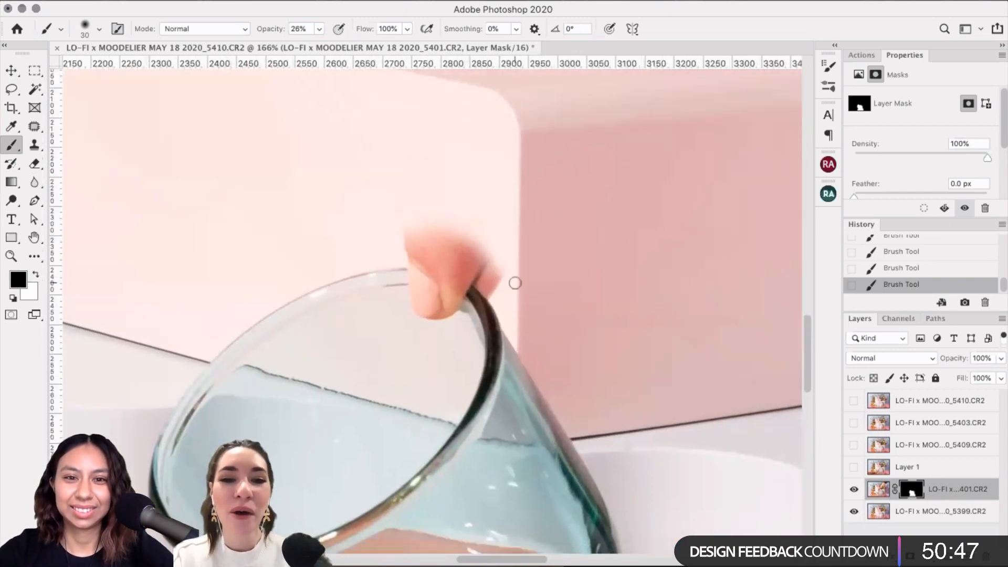
scroll(639, 211, down, 2)
key(bracketright)
key(bracketright)
key(bracketright)
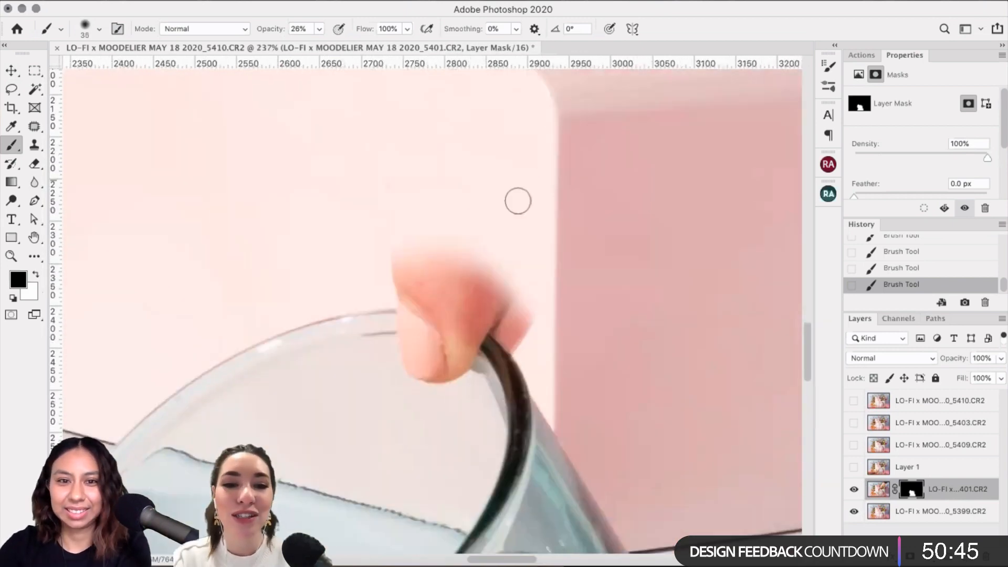
key(bracketright)
key(bracketright)
key(bracketright)
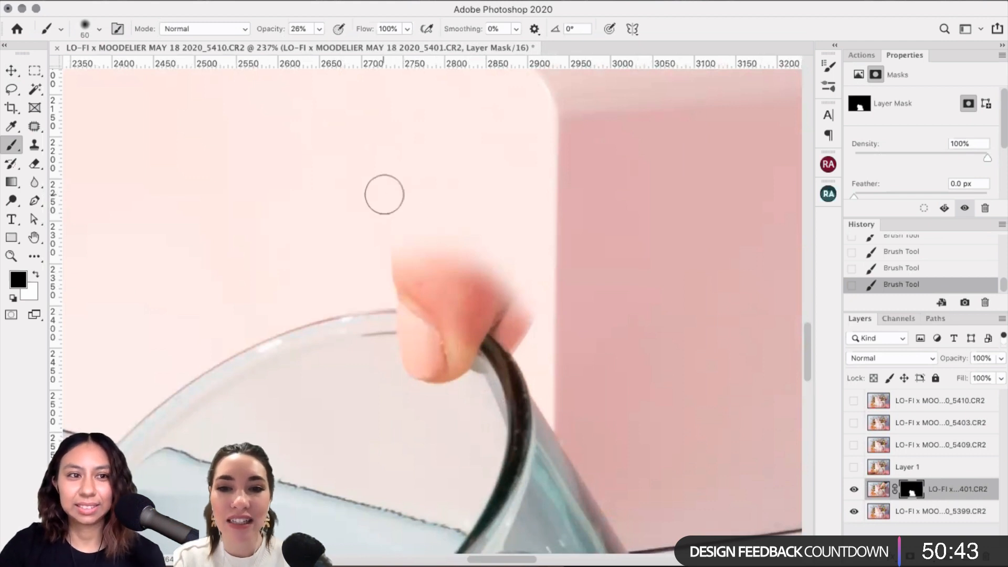
Step: Try a Hard Round brush stroke over the fingertip, then undo it via History
click(97, 31)
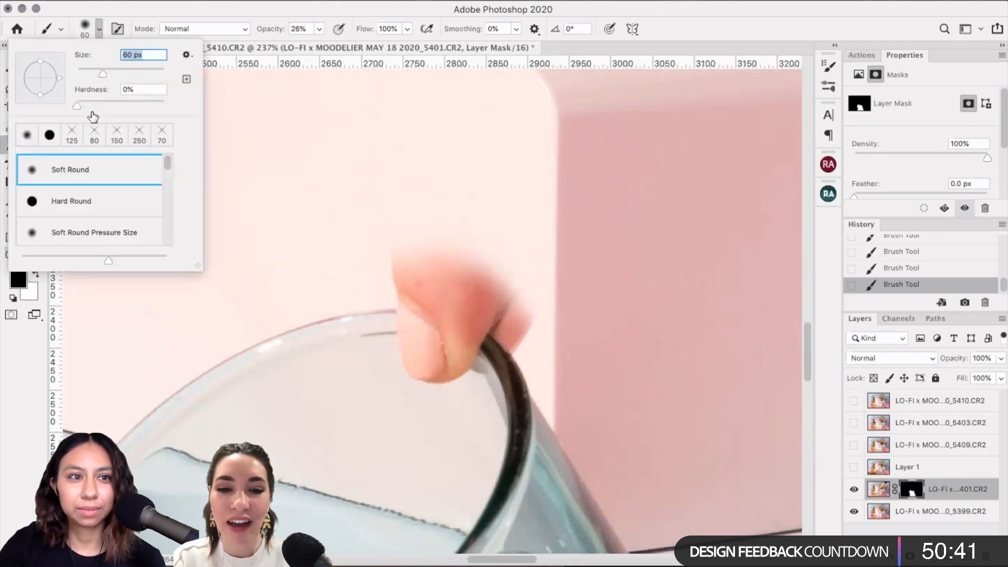
click(84, 202)
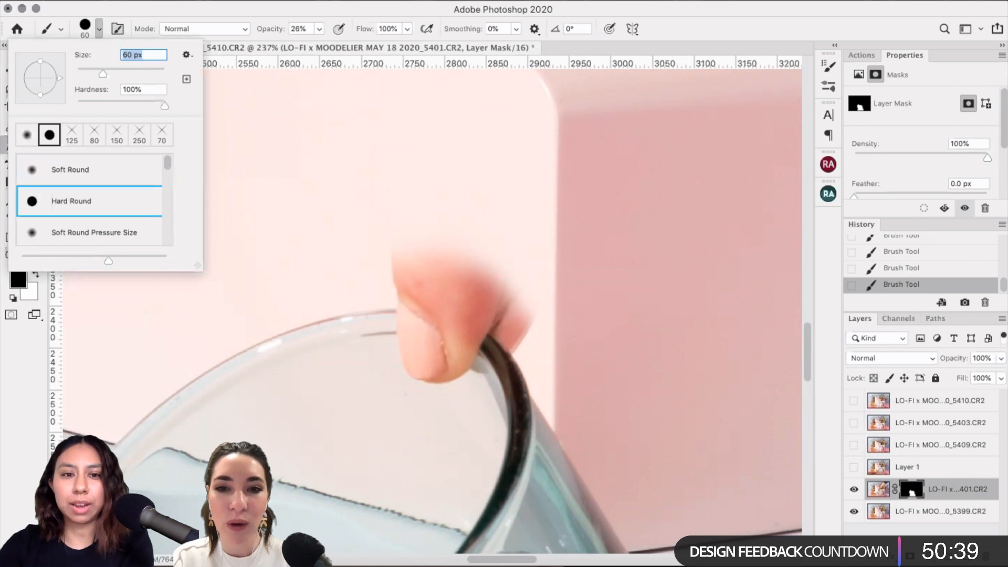
text([)
click(443, 192)
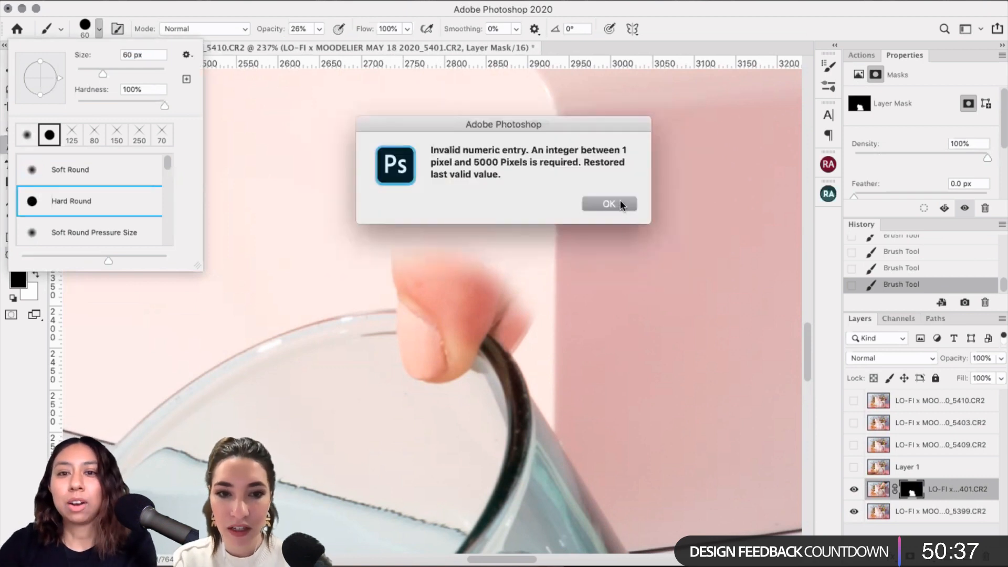
click(626, 209)
drag(424, 319, 550, 338)
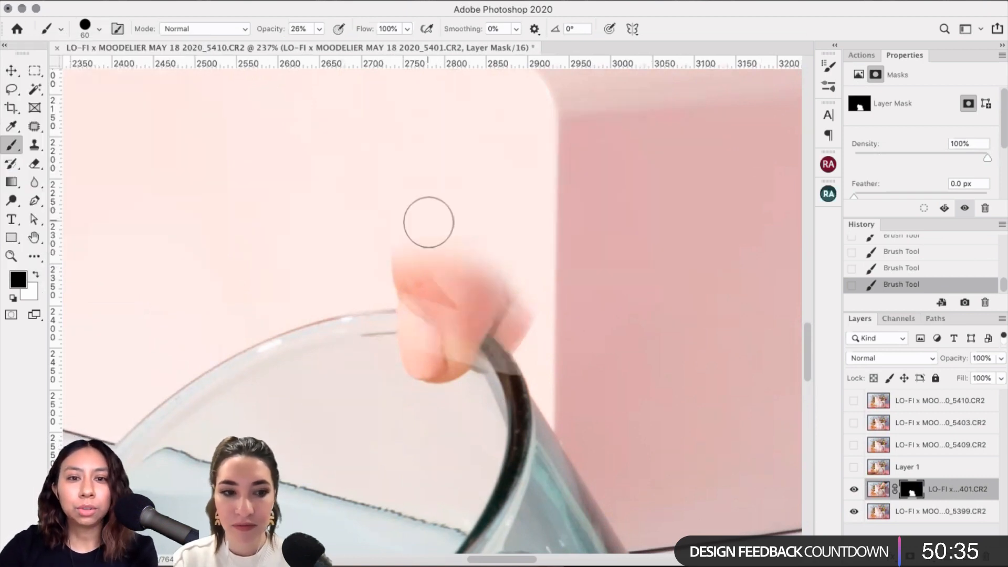
click(942, 270)
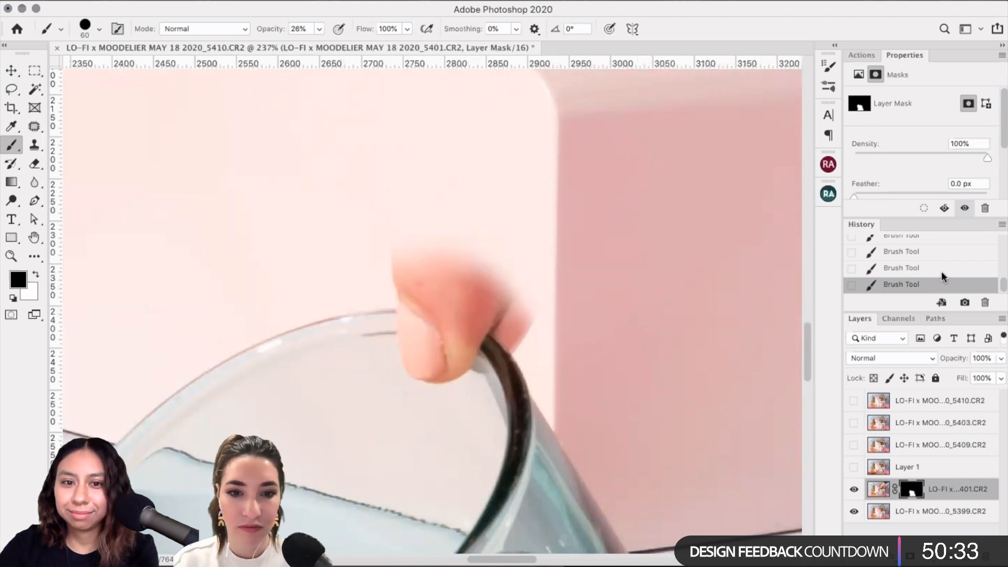
Step: At 40 px, mask the finger's top edge, then use Soft Round to fade its right side and nail tip
key(bracketleft)
key(bracketleft)
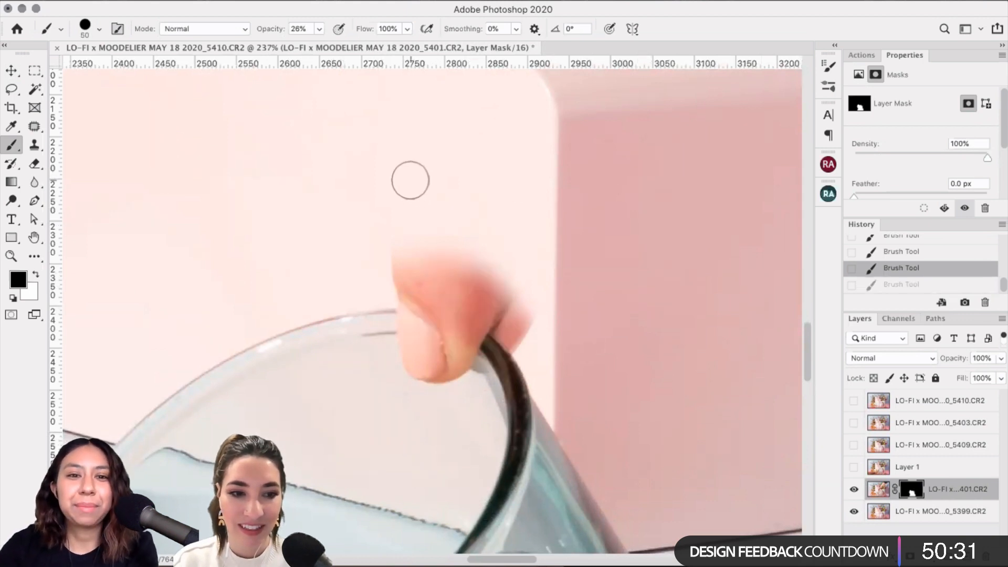
click(402, 171)
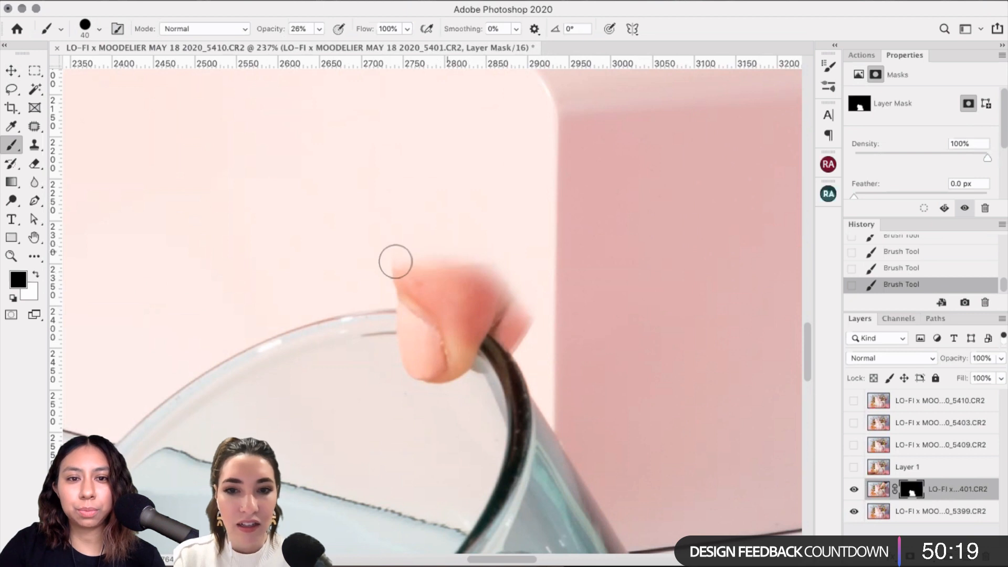
drag(395, 261, 453, 275)
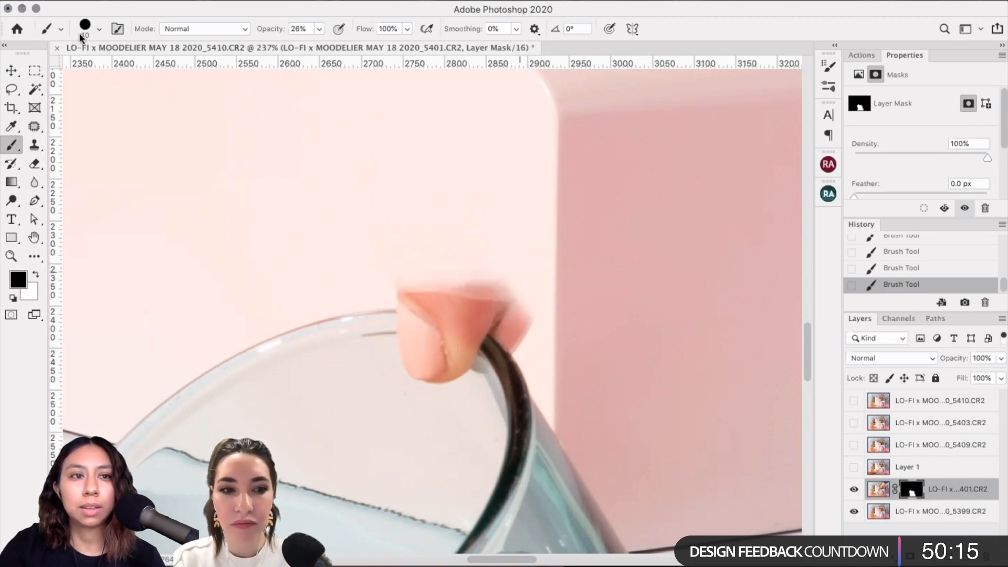
click(79, 32)
key(comma)
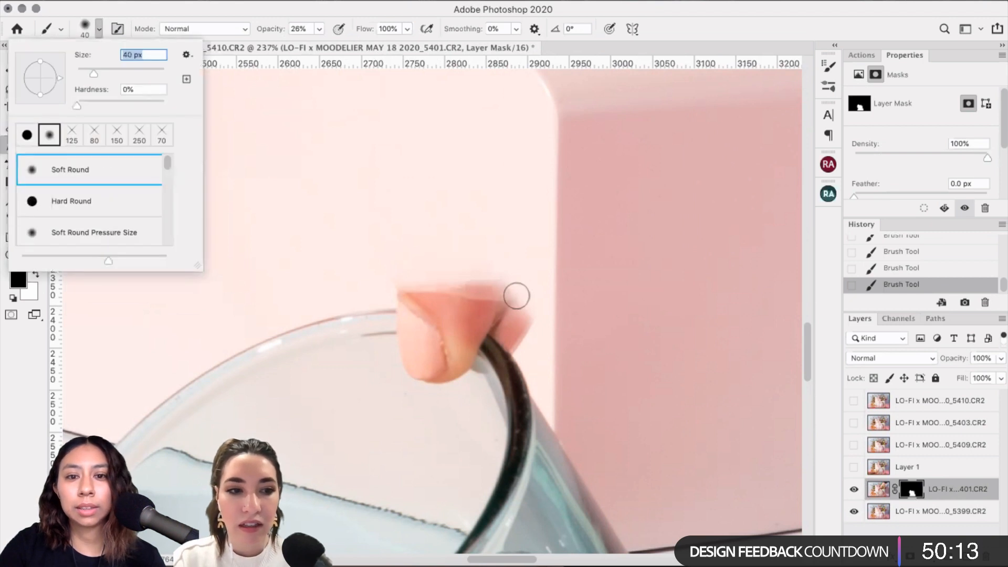
key(Return)
mouse_move(500, 285)
mouse_down()
mouse_move(514, 306)
mouse_move(474, 289)
mouse_up()
drag(528, 307, 543, 329)
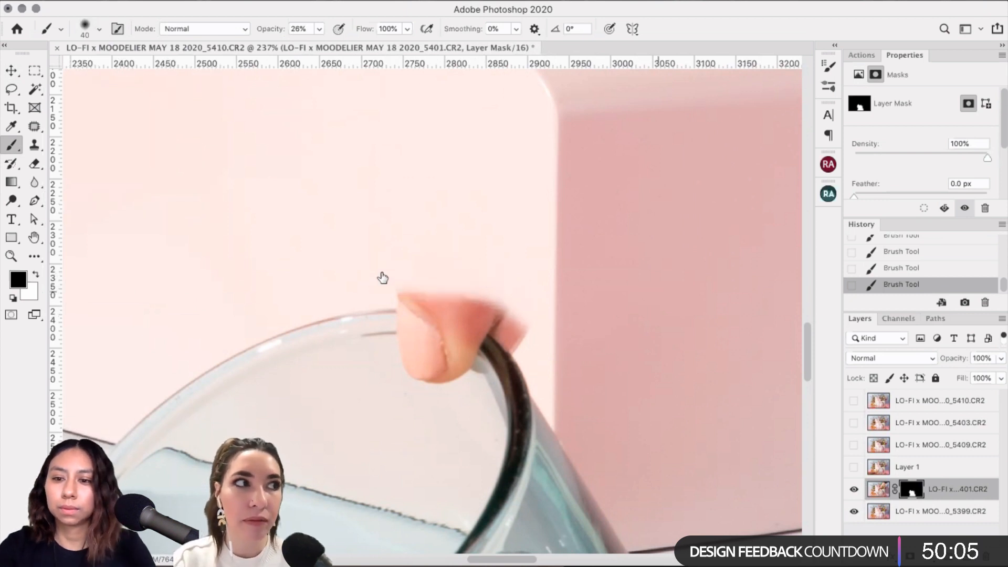
scroll(649, 403, down, 3)
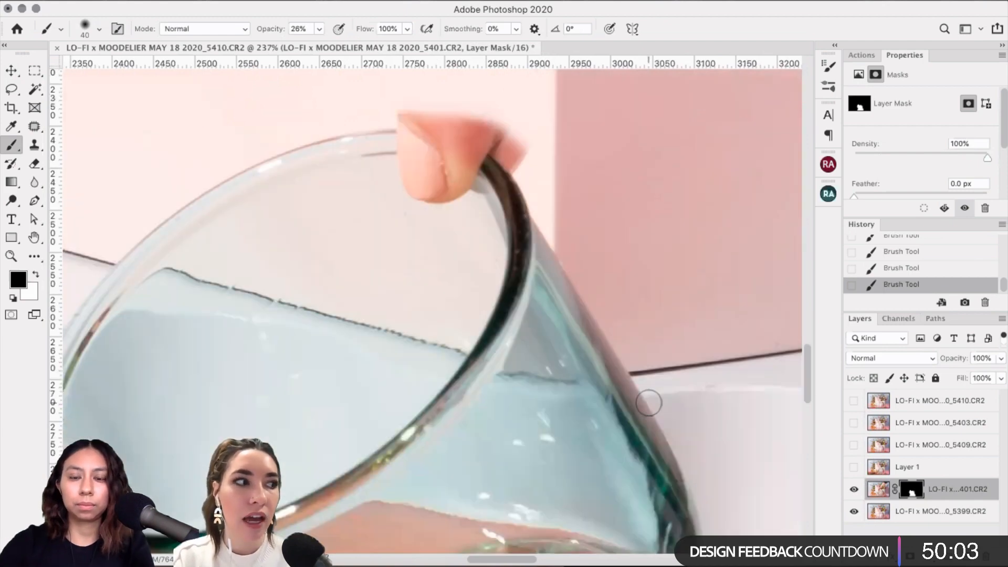
scroll(648, 403, down, 3)
scroll(649, 402, up, 1)
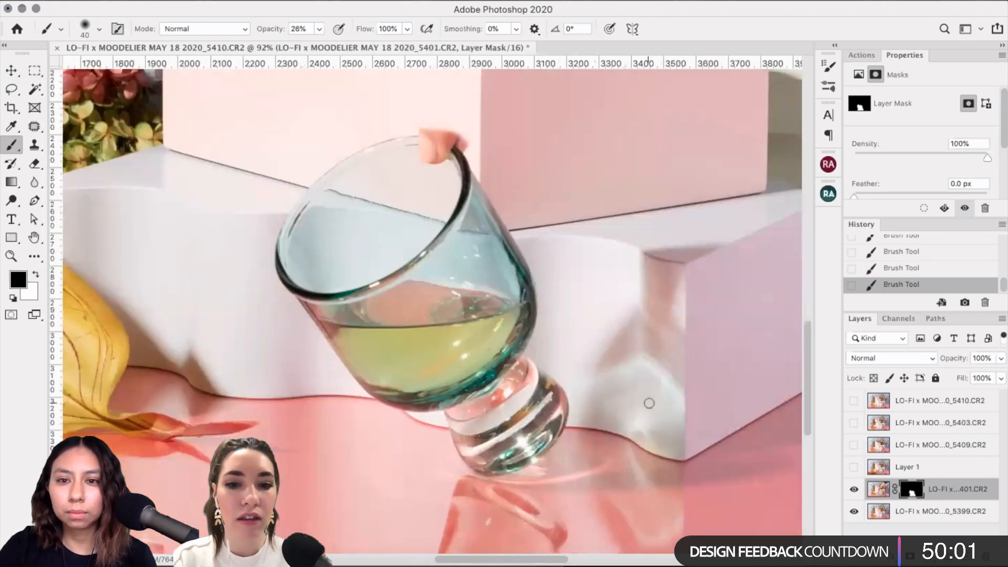
scroll(648, 402, up, 2)
scroll(649, 403, up, 1)
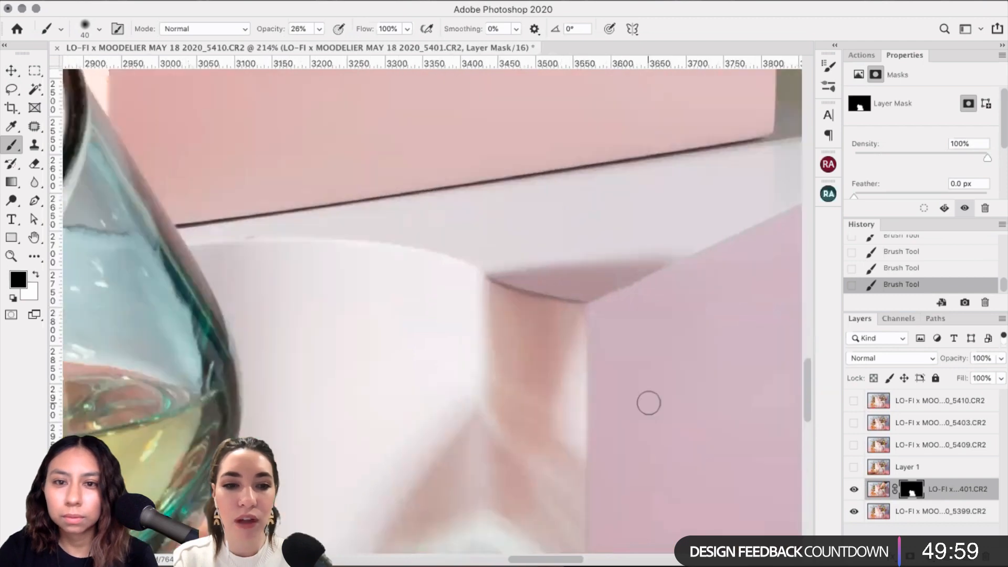
scroll(649, 402, right, 3)
scroll(649, 403, down, 1)
click(853, 490)
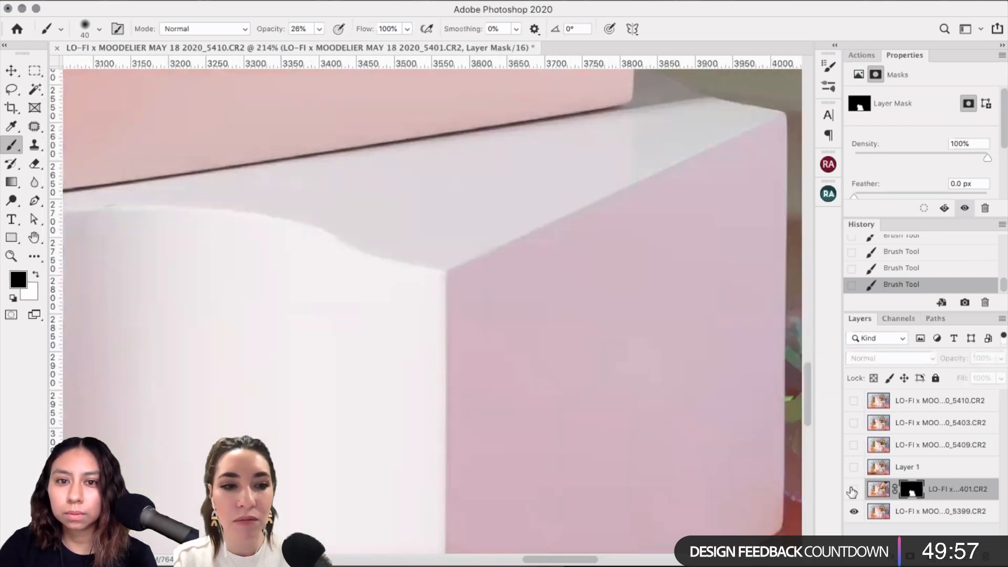
click(852, 489)
scroll(474, 363, down, 10)
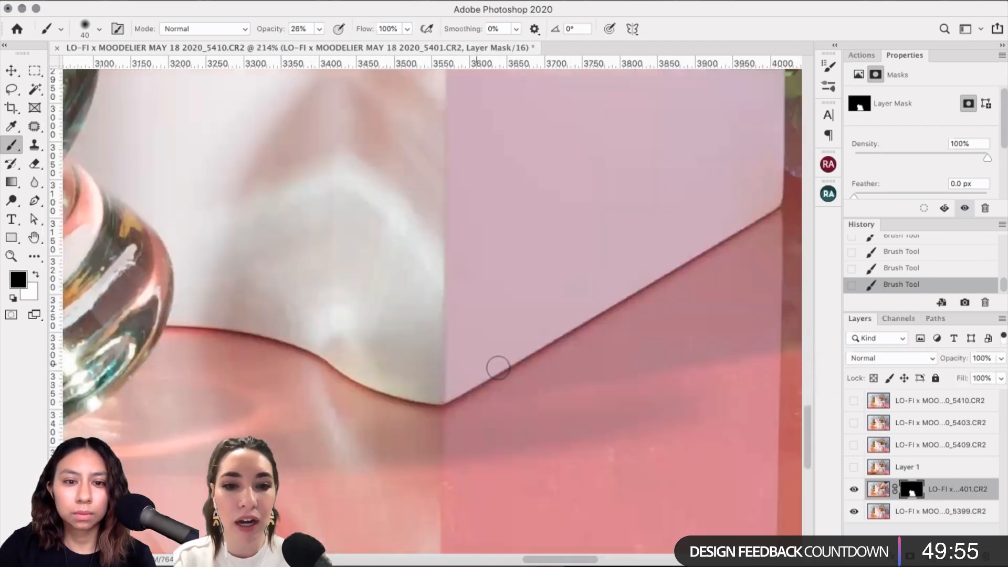
scroll(502, 368, down, 3)
scroll(502, 369, left, 3)
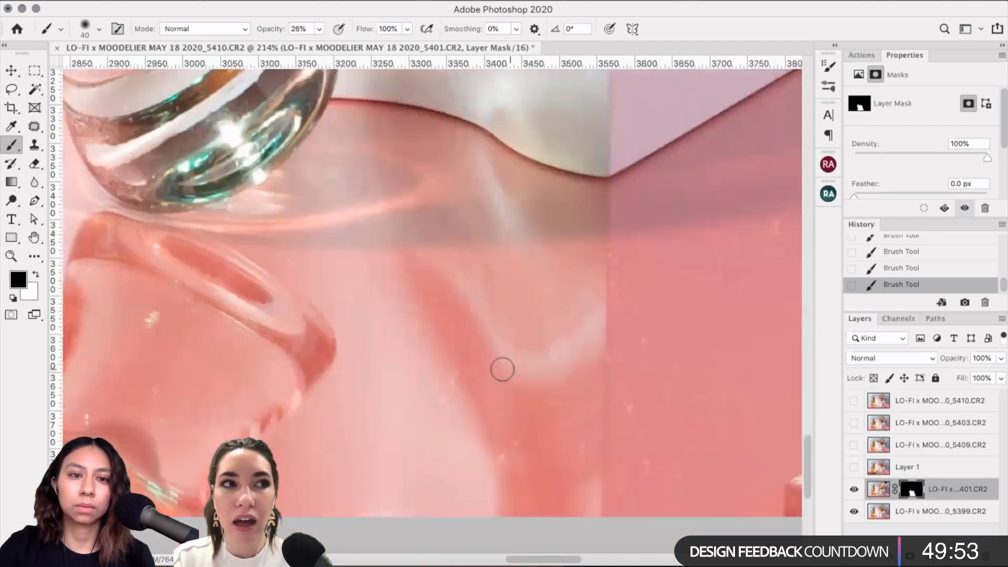
scroll(502, 369, left, 5)
scroll(503, 369, up, 5)
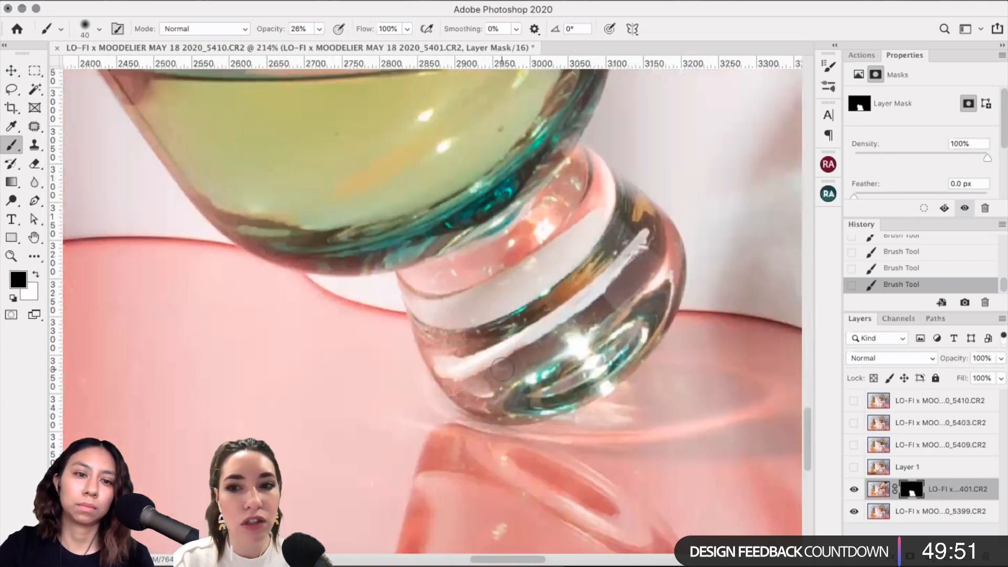
scroll(502, 369, left, 3)
scroll(502, 368, up, 2)
scroll(503, 369, down, 2)
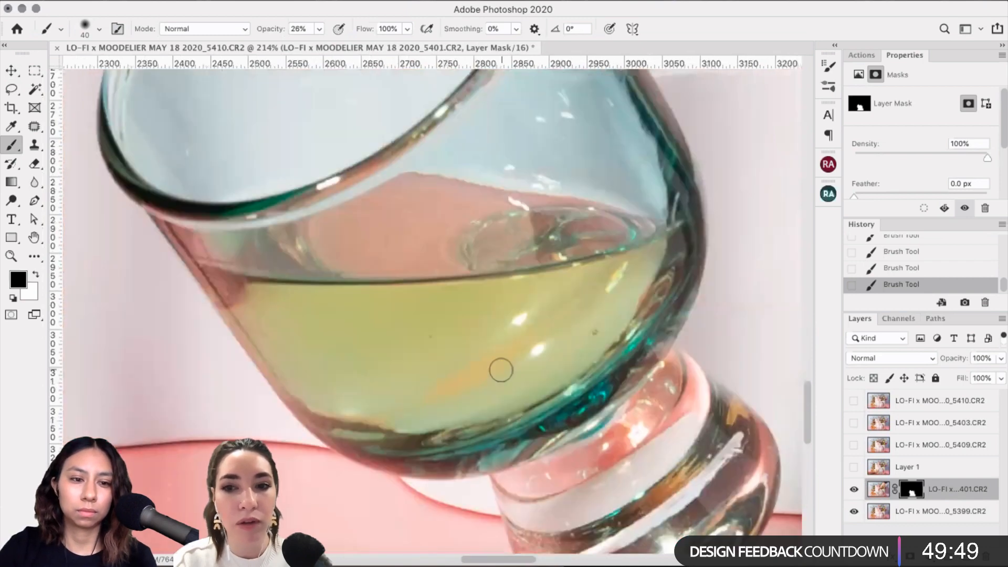
scroll(502, 369, down, 2)
scroll(500, 370, down, 4)
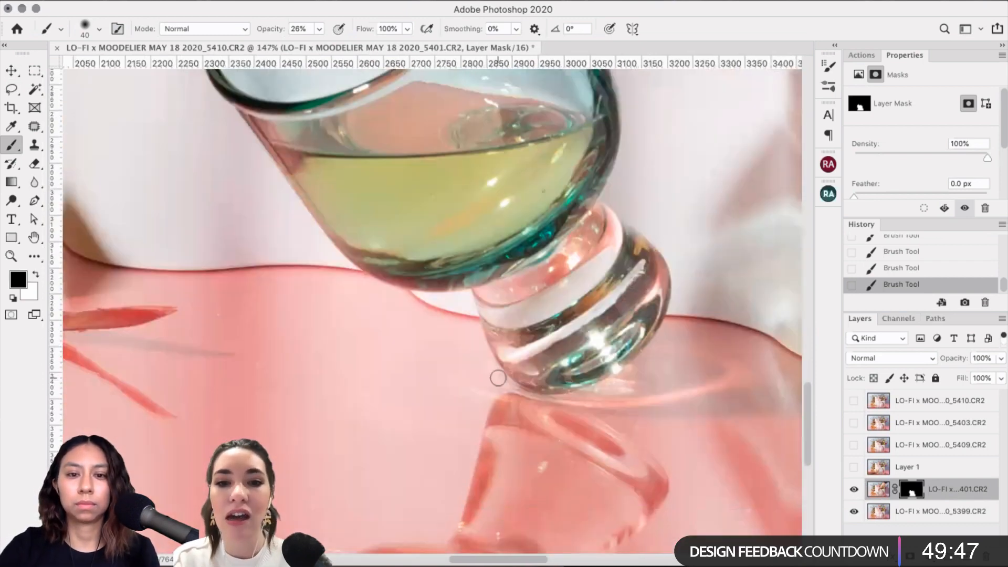
scroll(498, 379, down, 3)
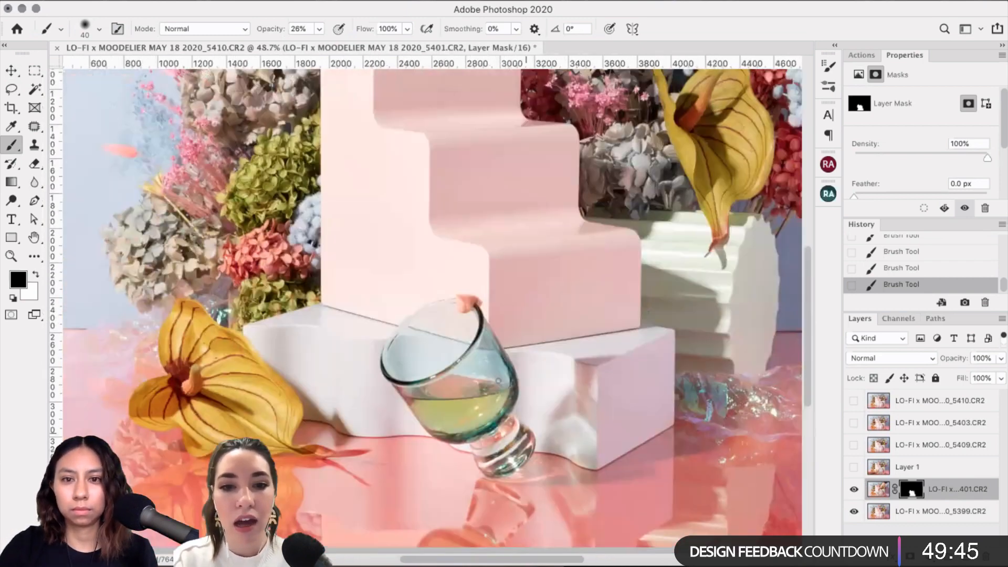
Step: Show and select Layer 1 with the hand on the glass, compare it on and off, and pick the Lasso
click(853, 467)
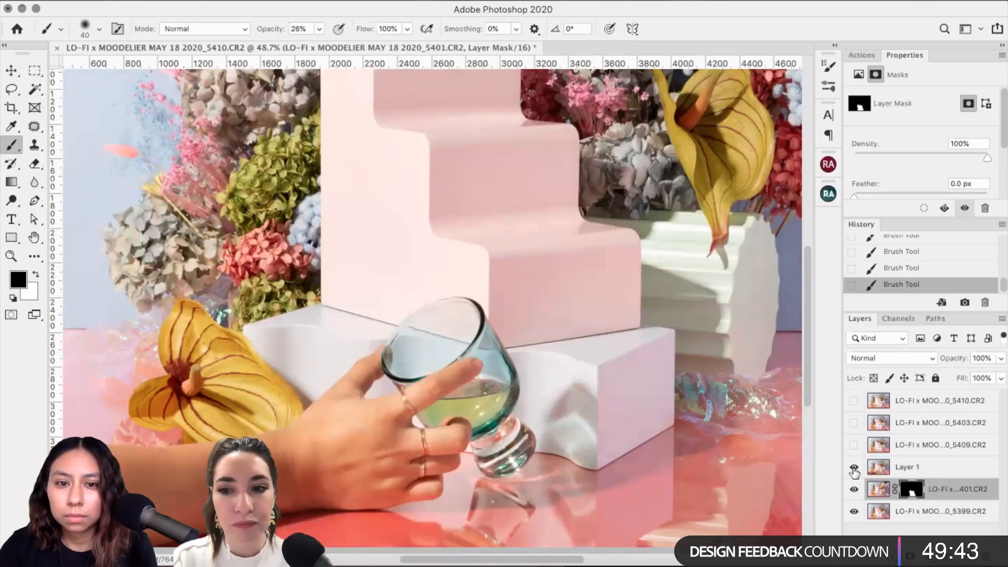
click(854, 469)
click(853, 469)
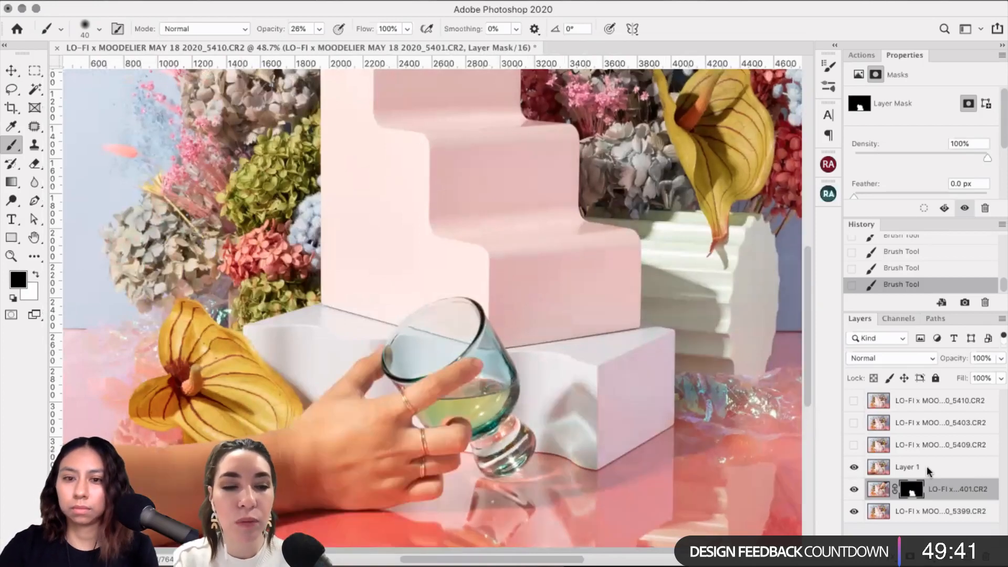
click(927, 466)
scroll(428, 405, up, 6)
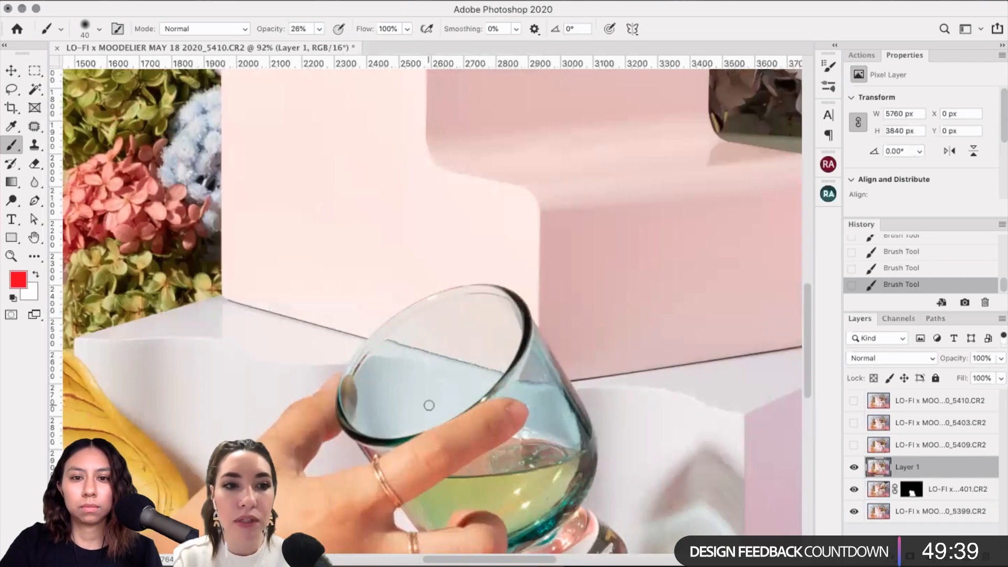
scroll(429, 405, up, 3)
scroll(429, 405, right, 3)
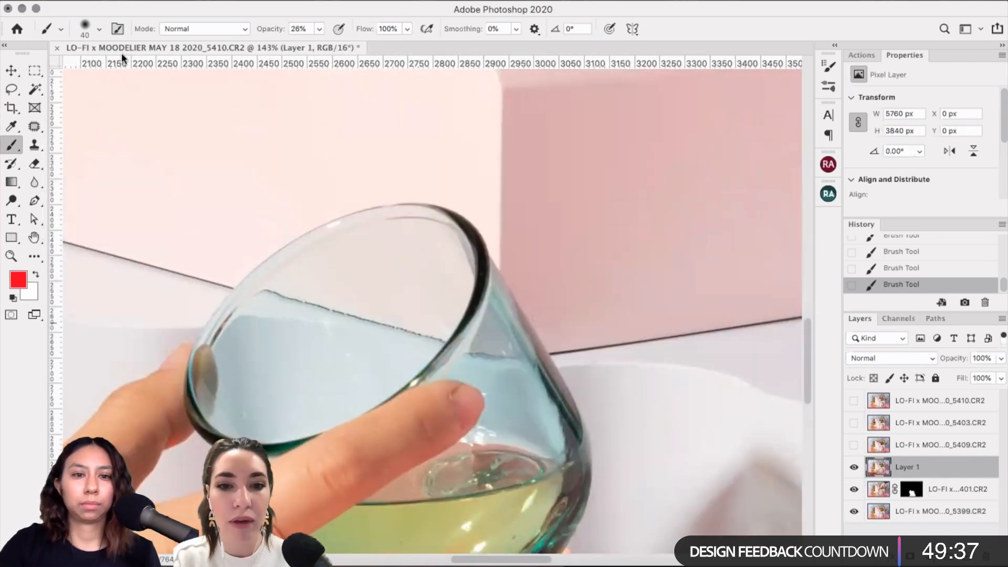
click(854, 466)
click(854, 467)
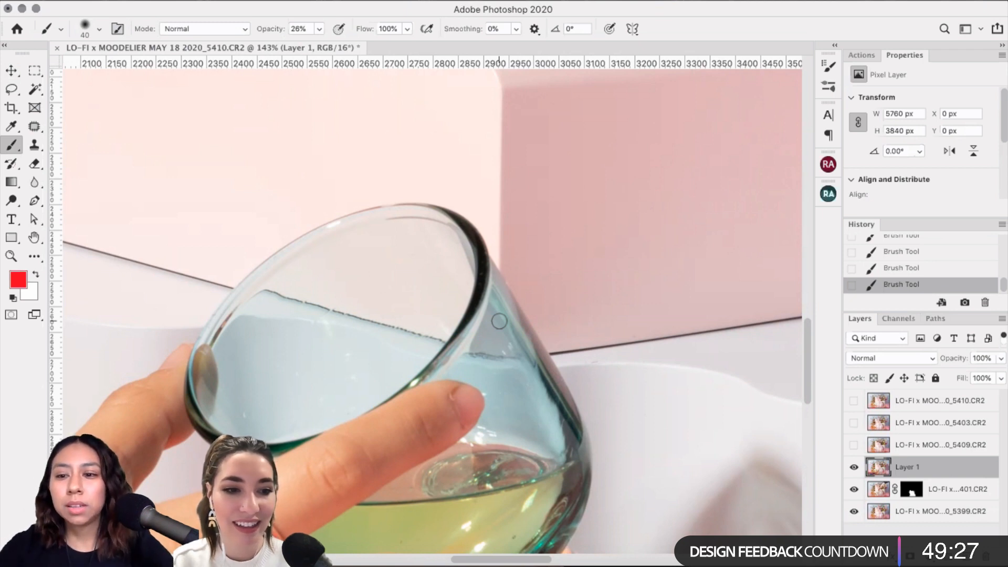
click(853, 466)
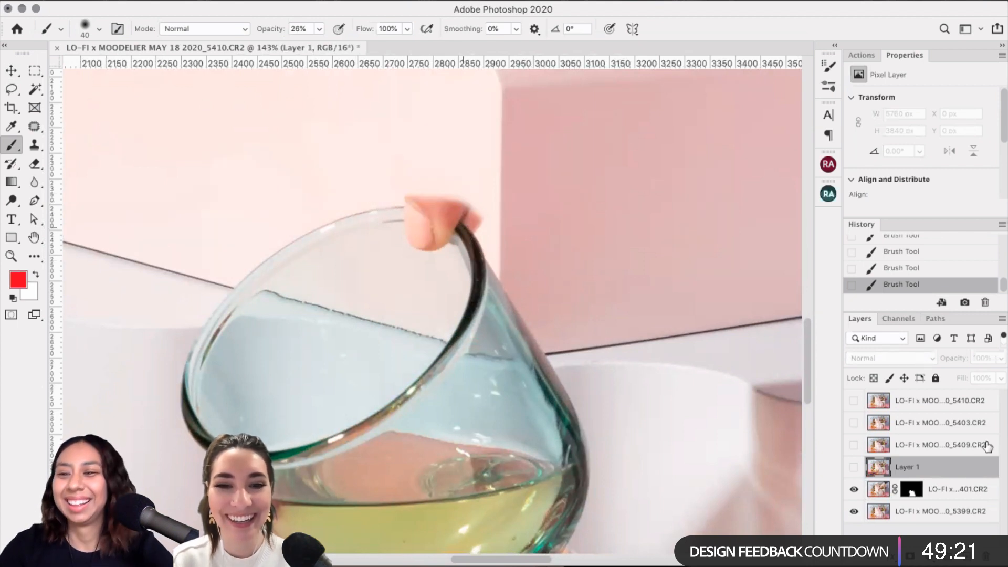
click(854, 469)
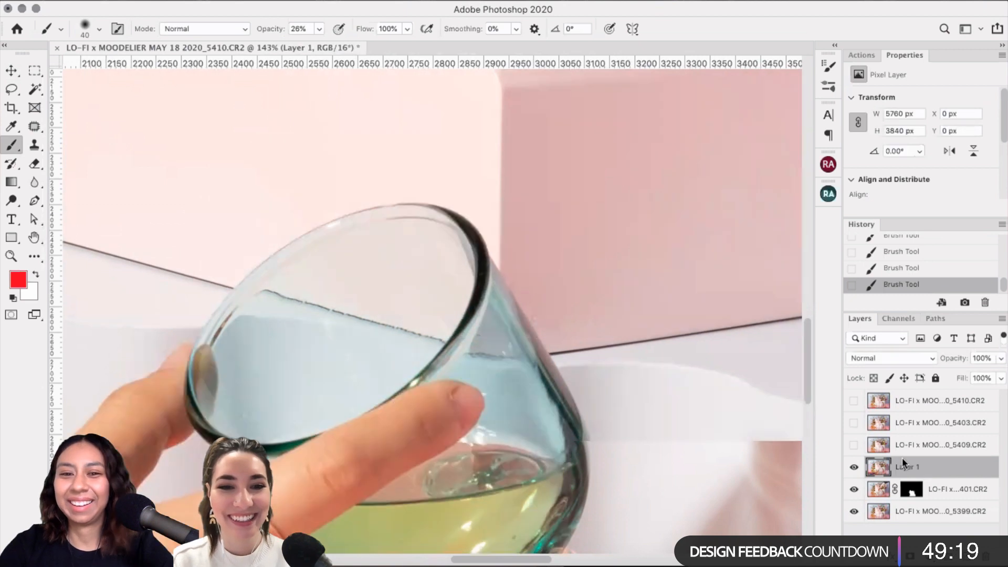
click(11, 90)
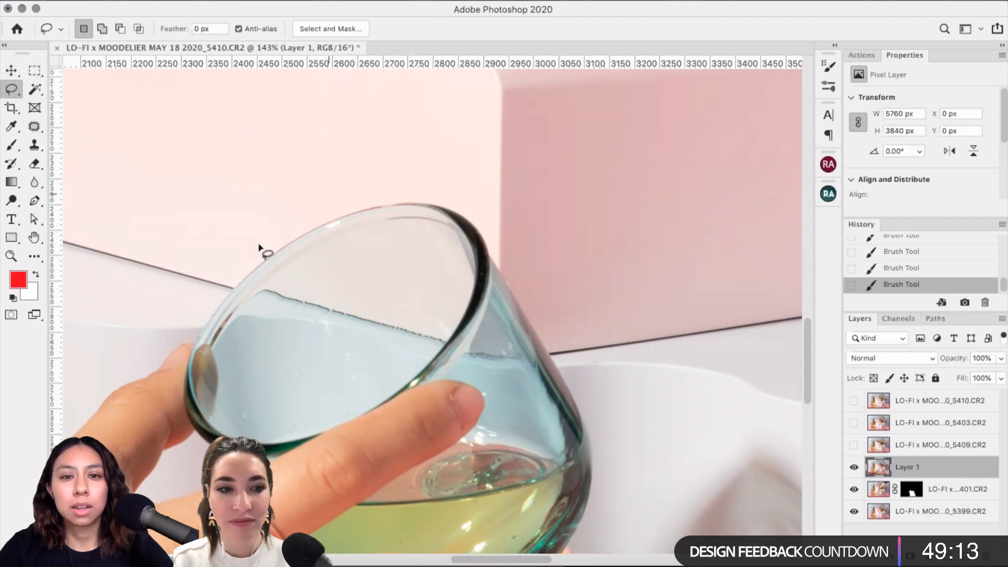
Step: Lasso the top of the glass rim and refine it in Select and Mask with Smooth 7
mouse_move(259, 246)
mouse_down()
mouse_move(413, 305)
mouse_move(495, 284)
mouse_move(476, 168)
mouse_up()
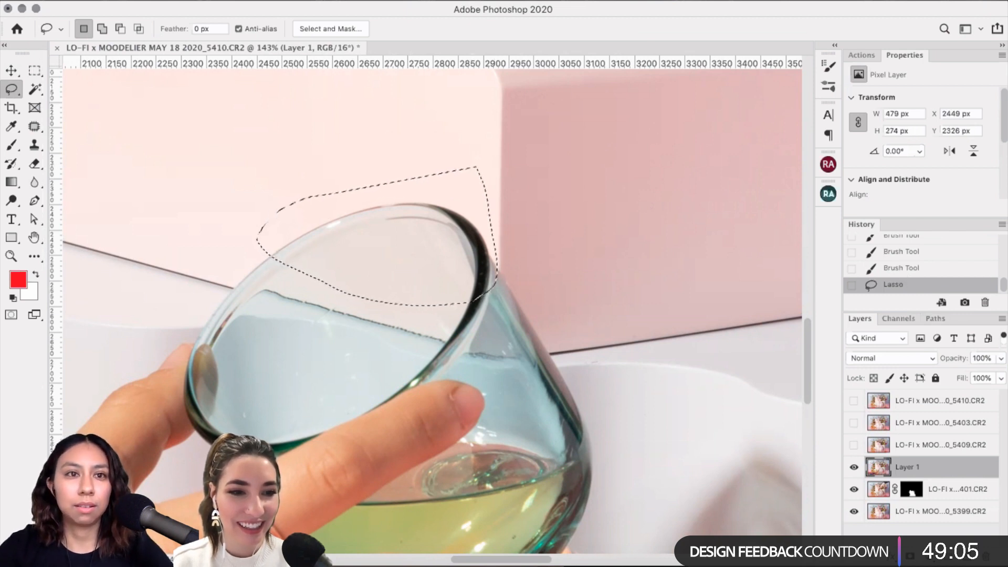
click(281, 1)
click(364, 183)
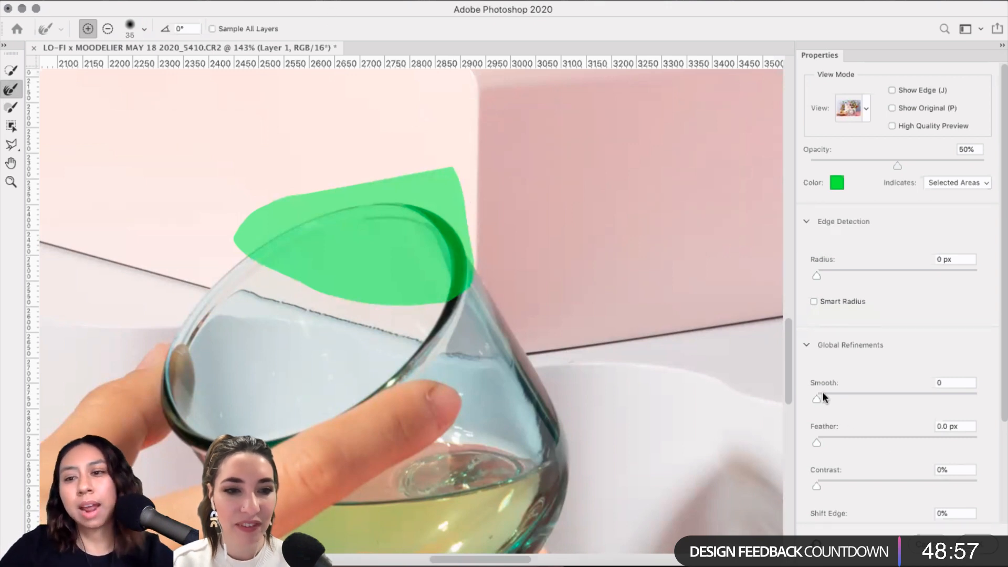
drag(825, 393, 828, 397)
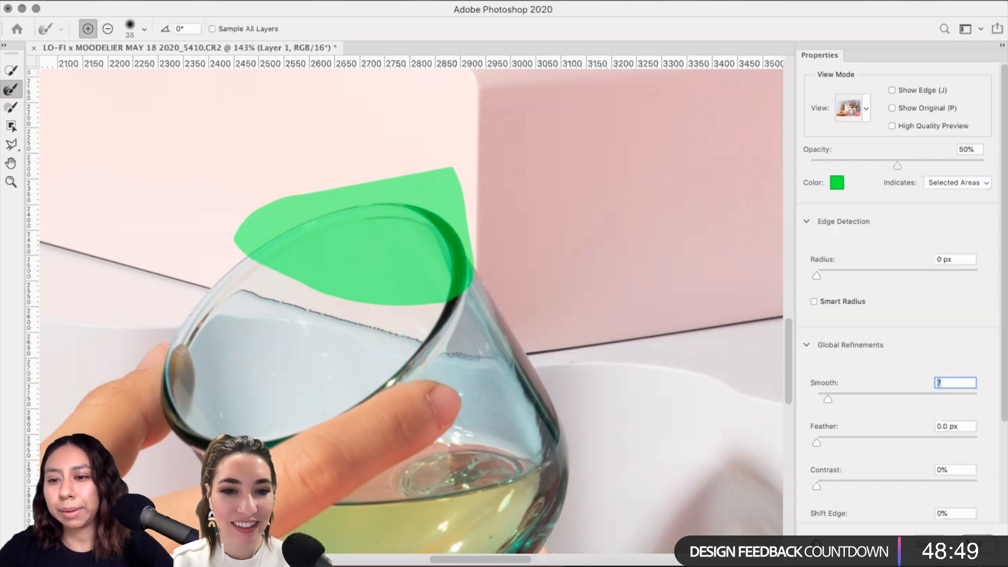
key(Return)
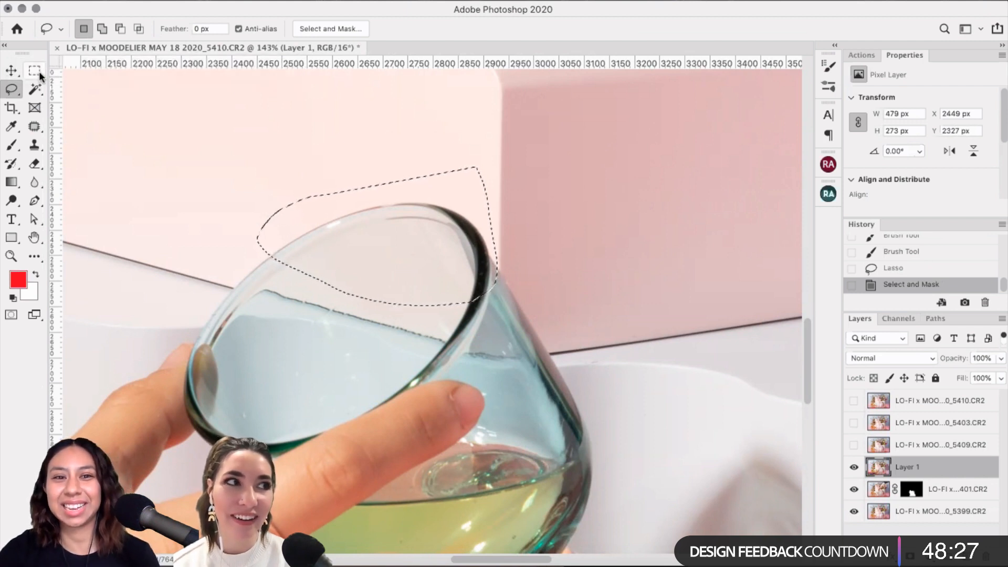
click(35, 70)
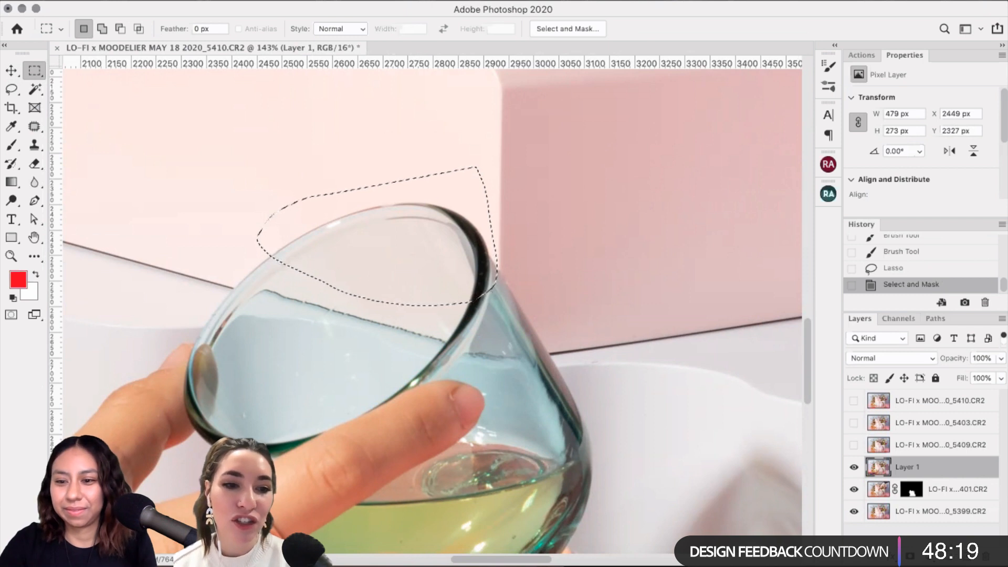
Step: Add a layer mask to Layer 1 from the rim selection and drag the patch onto the glass rim
click(909, 556)
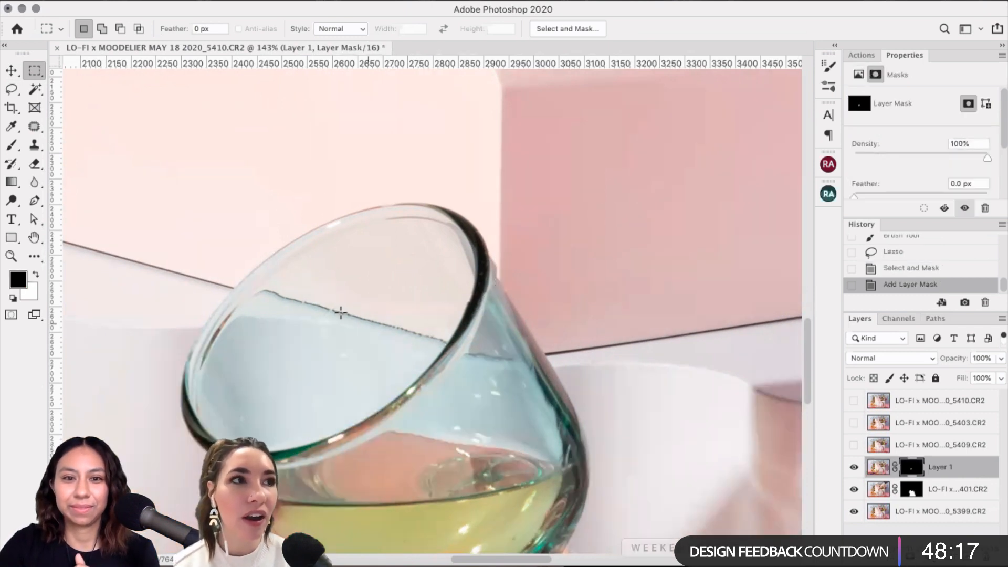
click(12, 71)
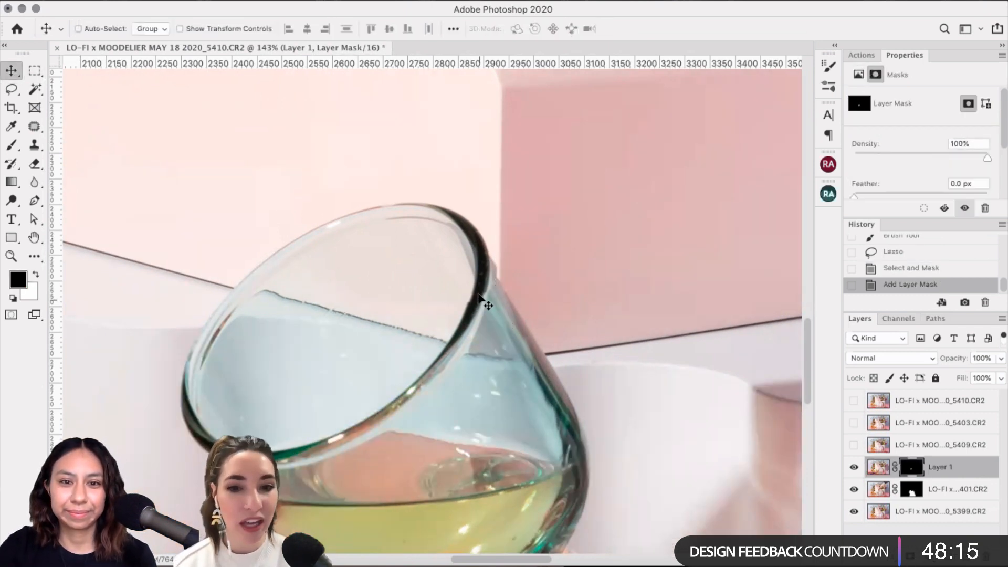
drag(551, 269, 589, 241)
drag(525, 242, 439, 263)
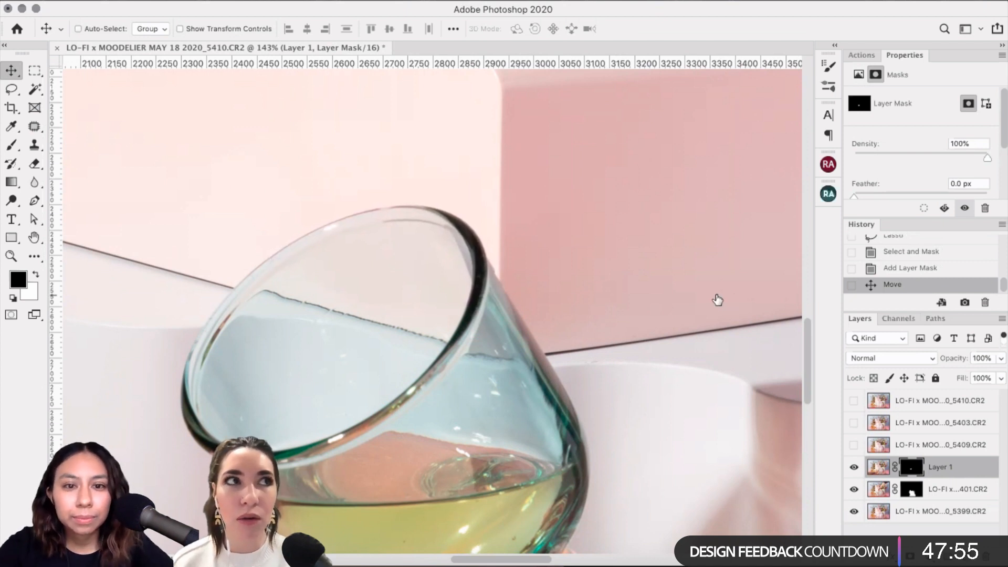
Step: Lower Layer 1's opacity to 85% and nudge the rim patch left on its image
click(852, 469)
click(852, 469)
click(853, 468)
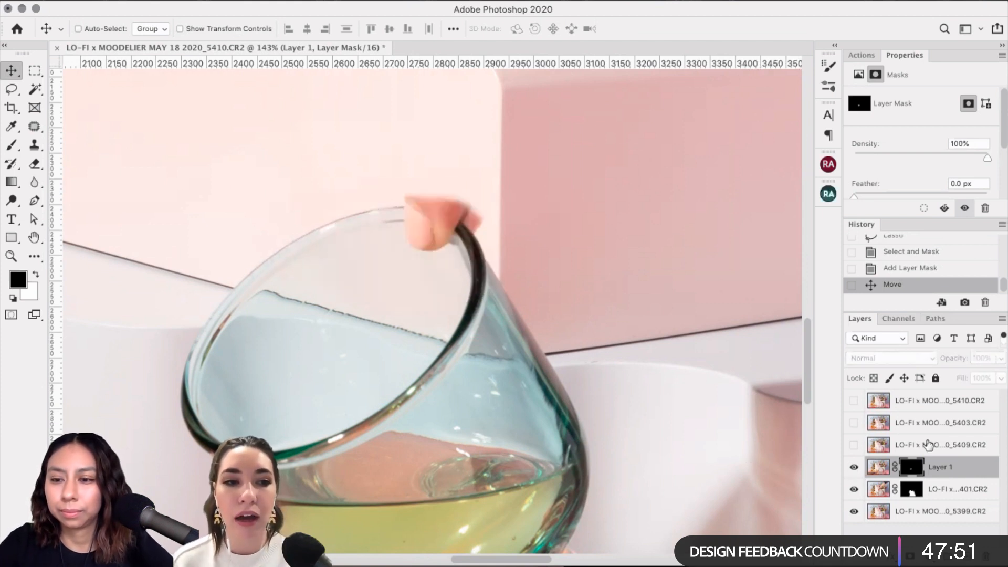
click(999, 359)
drag(989, 377, 989, 377)
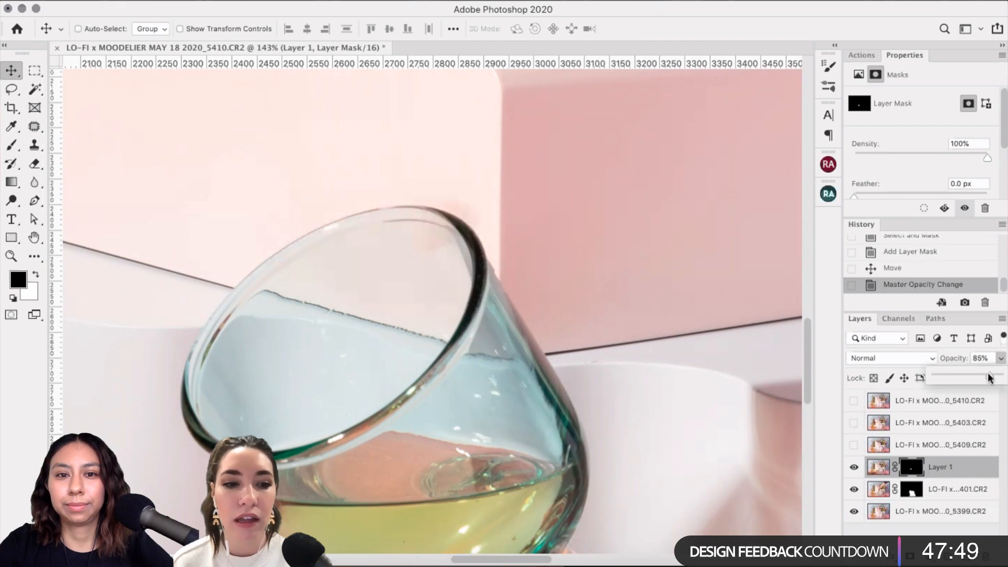
scroll(413, 299, up, 3)
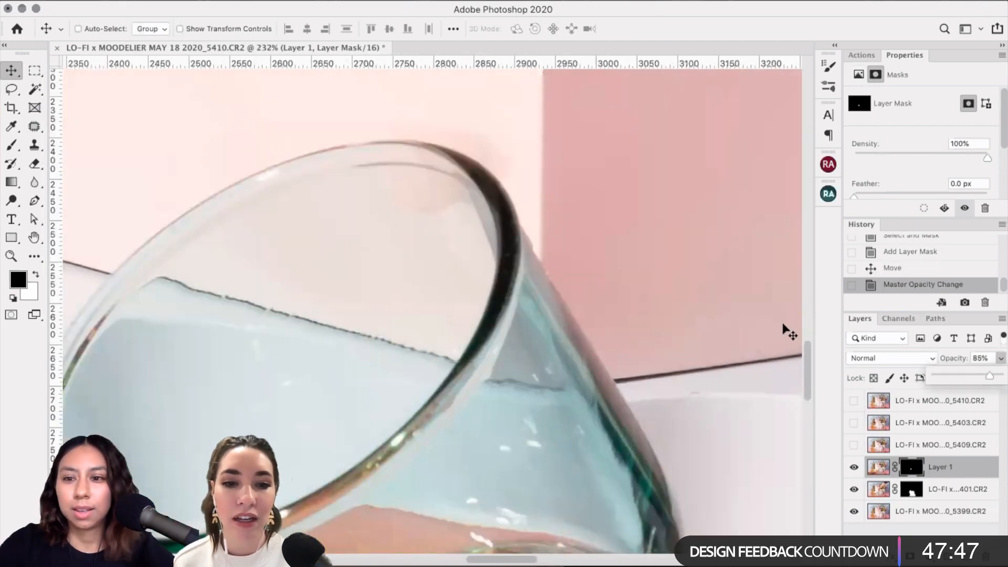
click(877, 467)
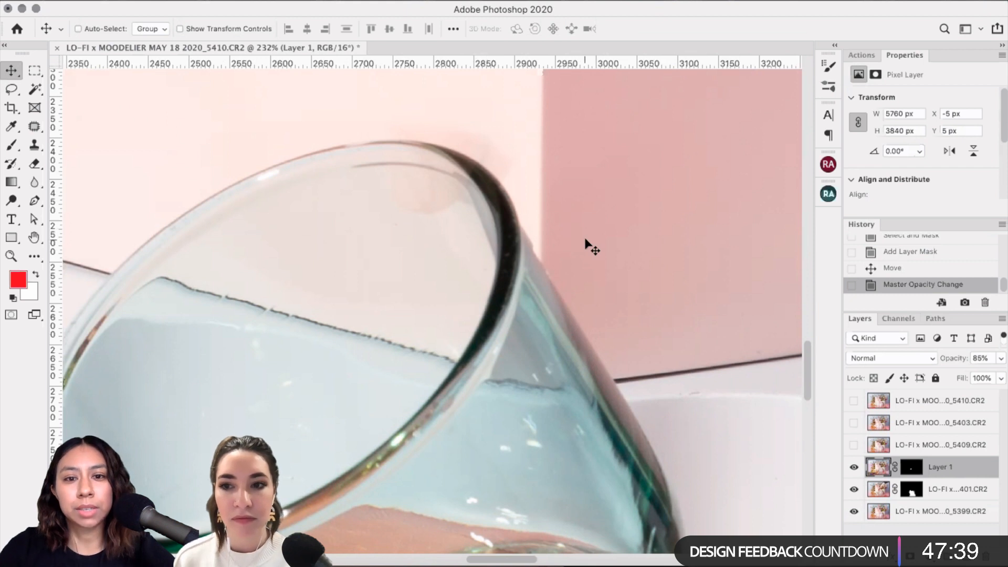
key(Left)
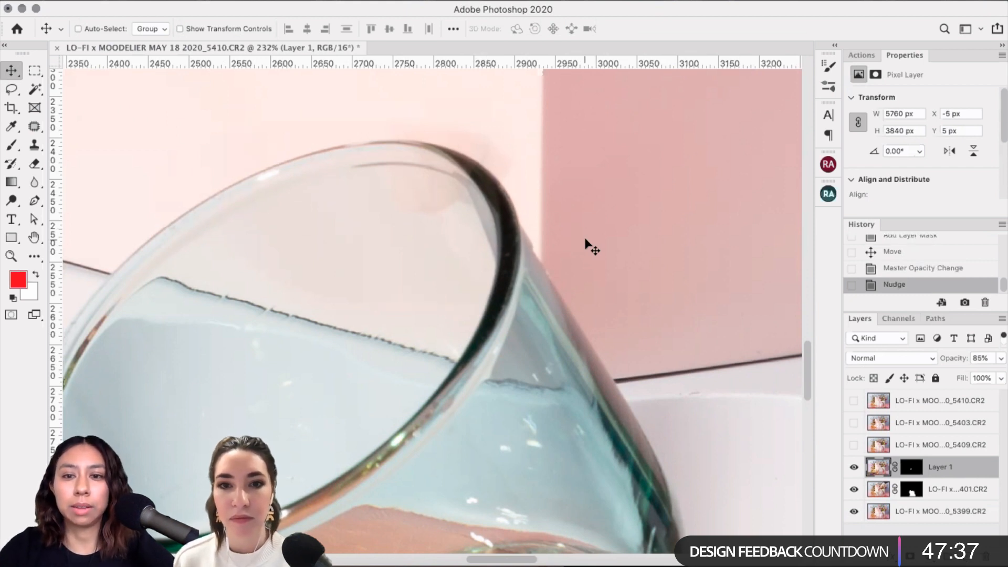
Step: At 61% opacity, nudge the patch down two pixels and left two, comparing with Layer 1 hidden
click(1002, 359)
drag(983, 374, 1004, 375)
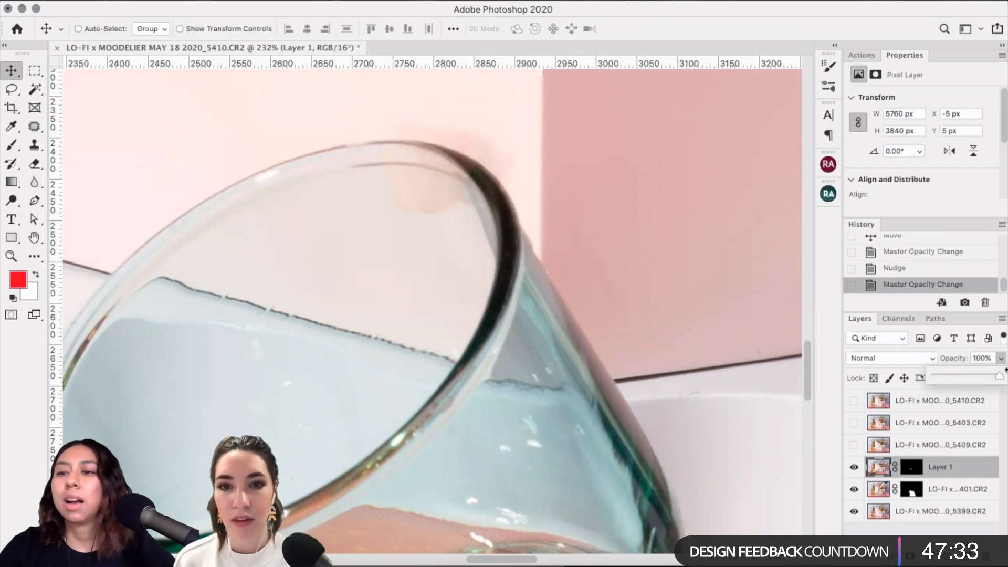
click(958, 473)
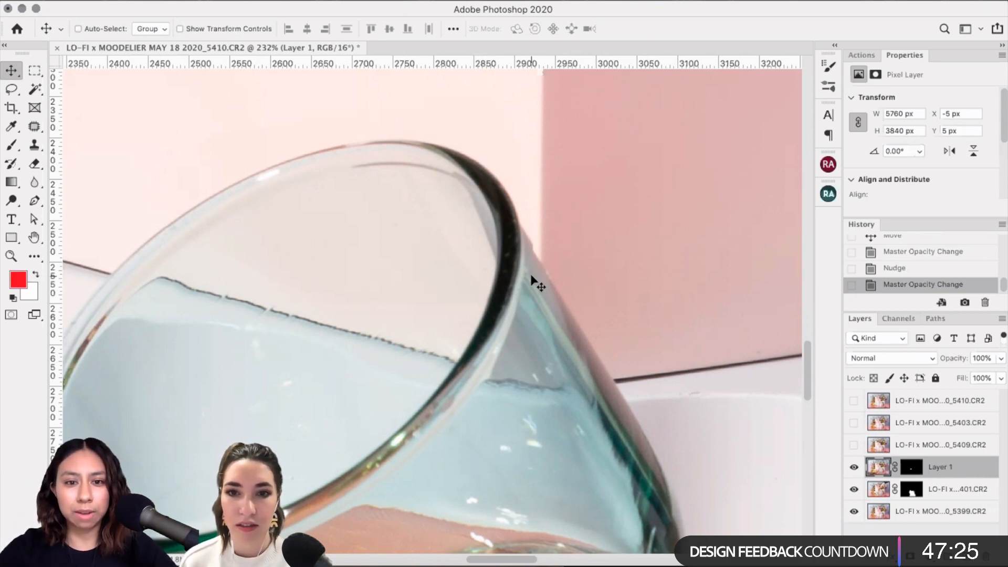
click(854, 468)
click(854, 468)
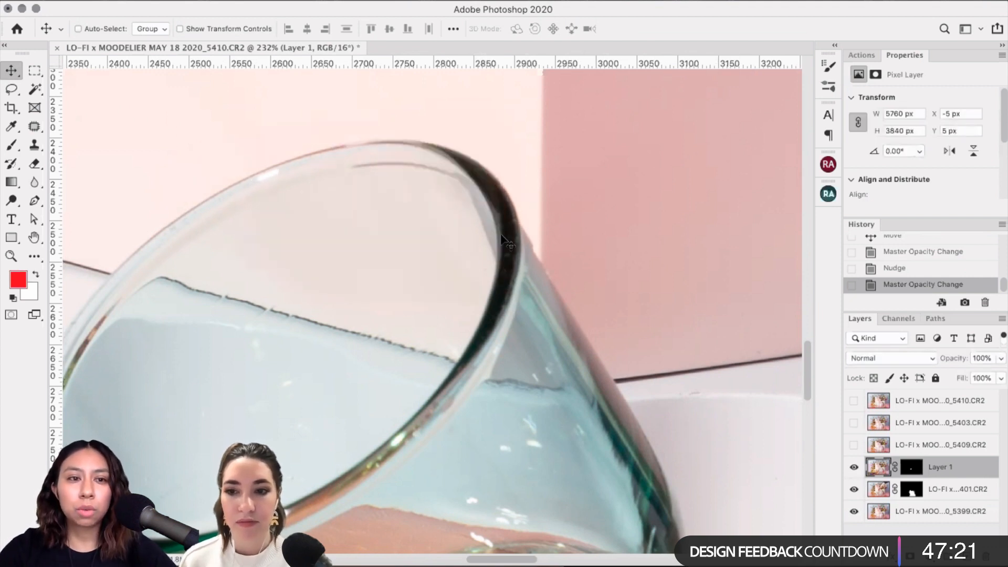
key(Down)
key(Down)
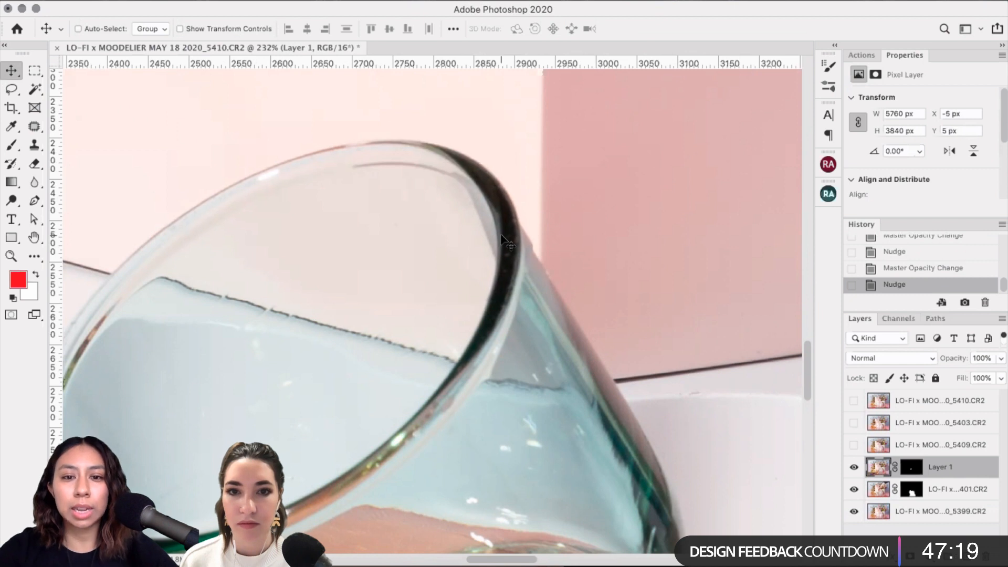
key(Down)
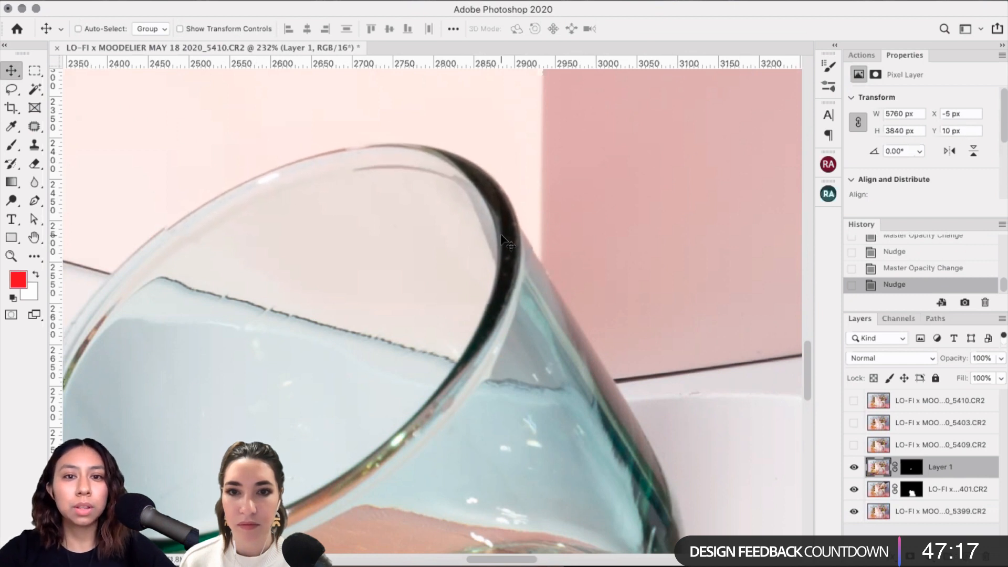
click(1000, 358)
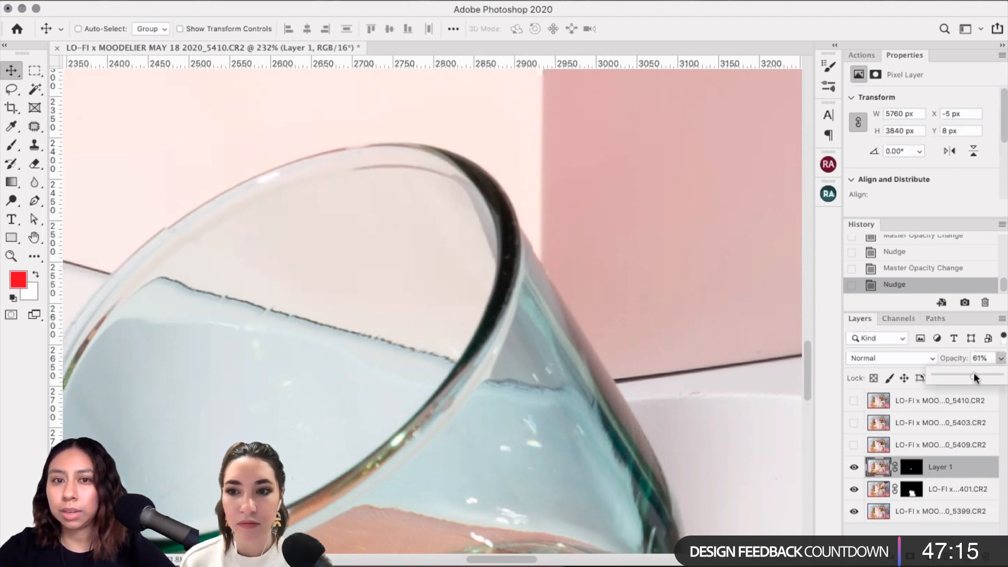
click(524, 214)
key(Left)
key(Left)
key(Left)
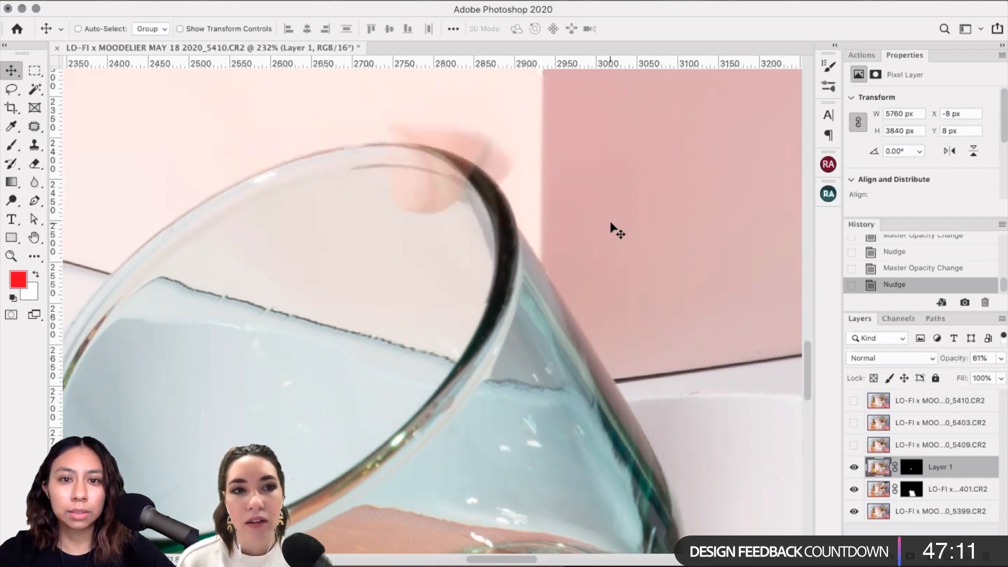
key(Left)
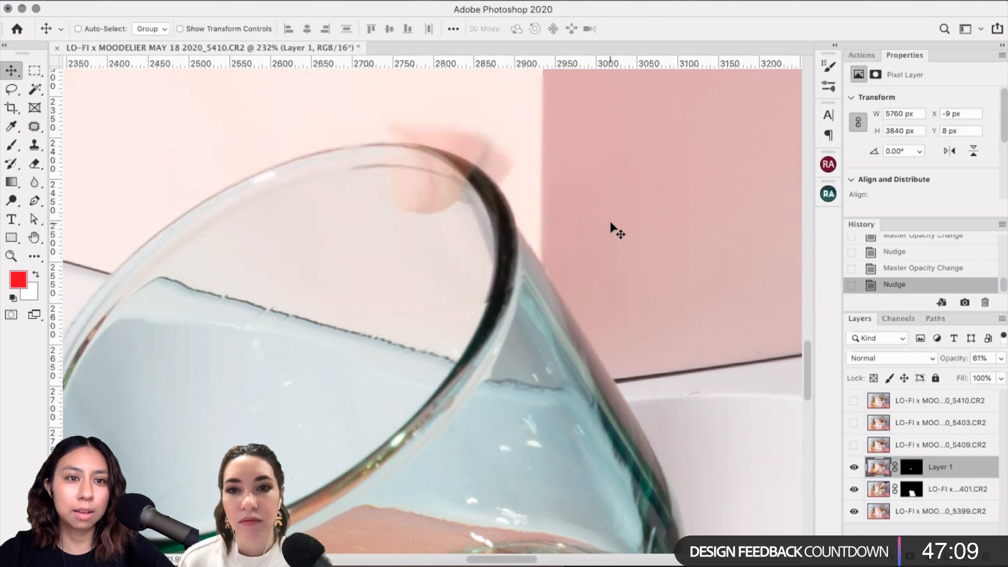
key(Left)
key(Right)
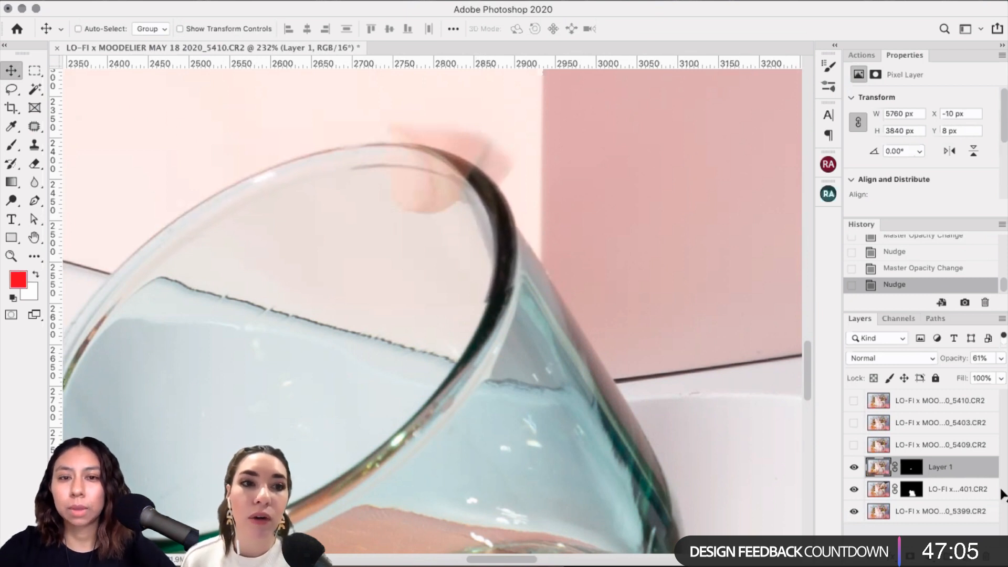
Step: Nudge the patch one pixel right and up to X -9, Y 7, then restore 100% opacity
click(1001, 359)
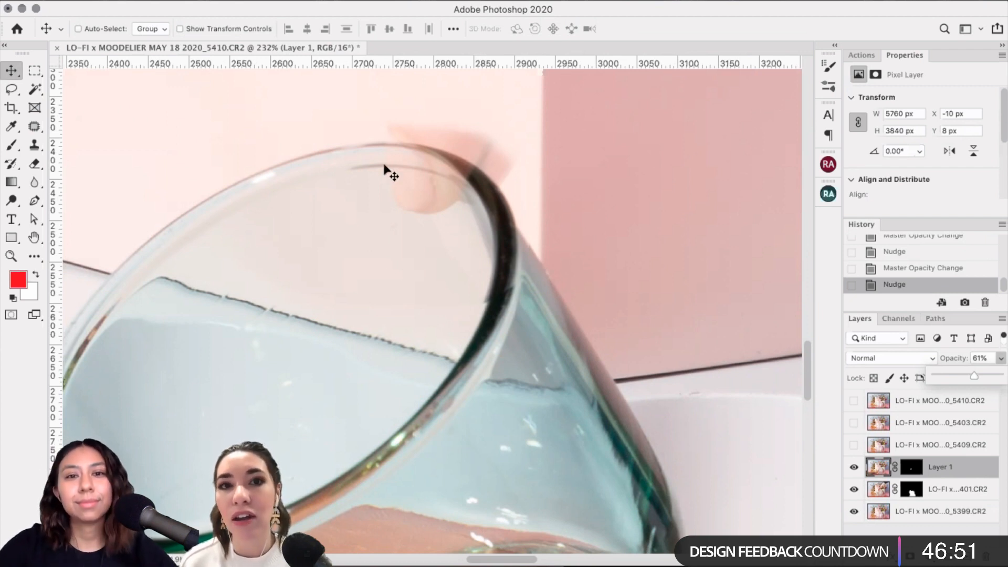
click(854, 467)
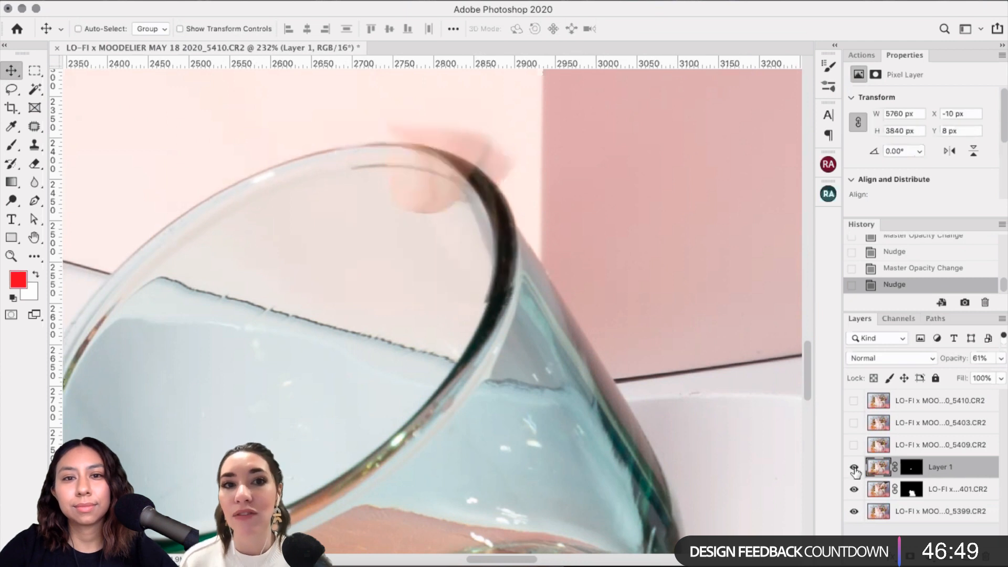
click(854, 467)
click(854, 467)
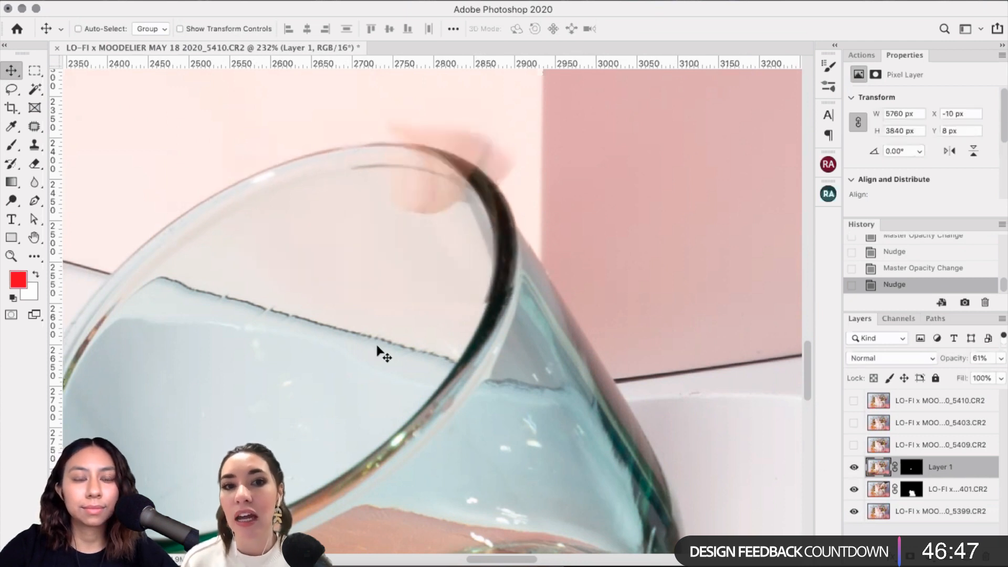
key(Right)
key(Up)
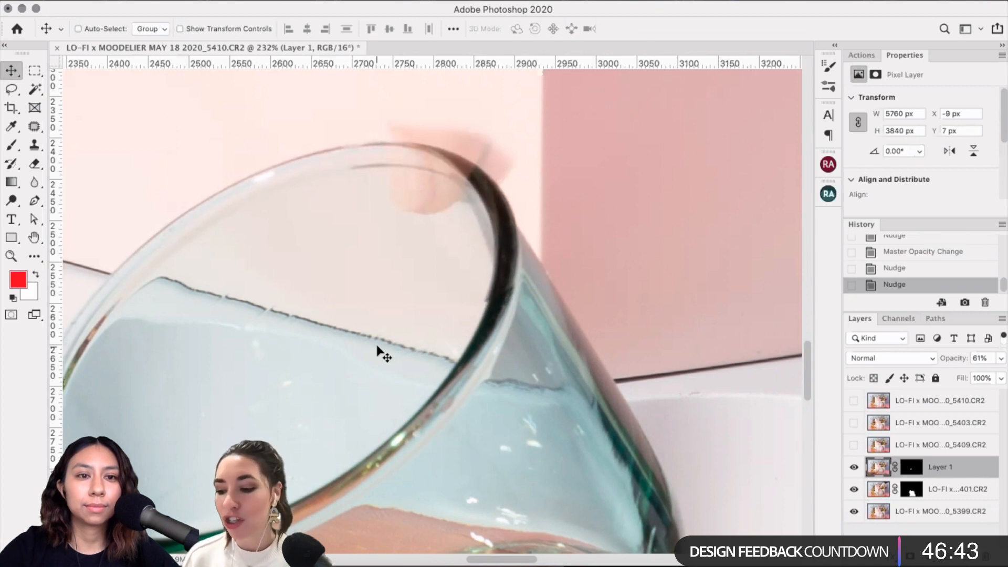
click(852, 467)
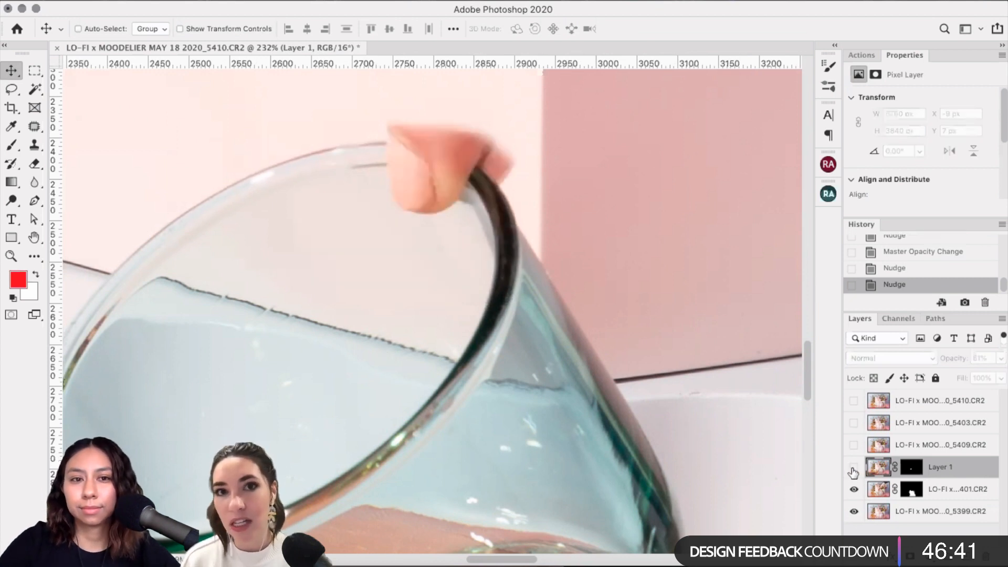
click(852, 468)
click(853, 468)
click(852, 467)
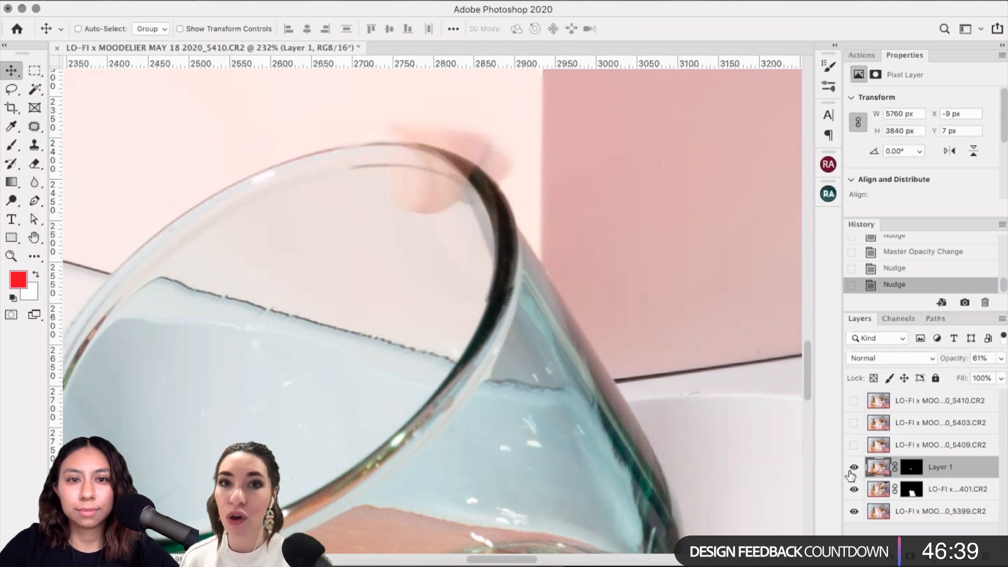
click(1001, 358)
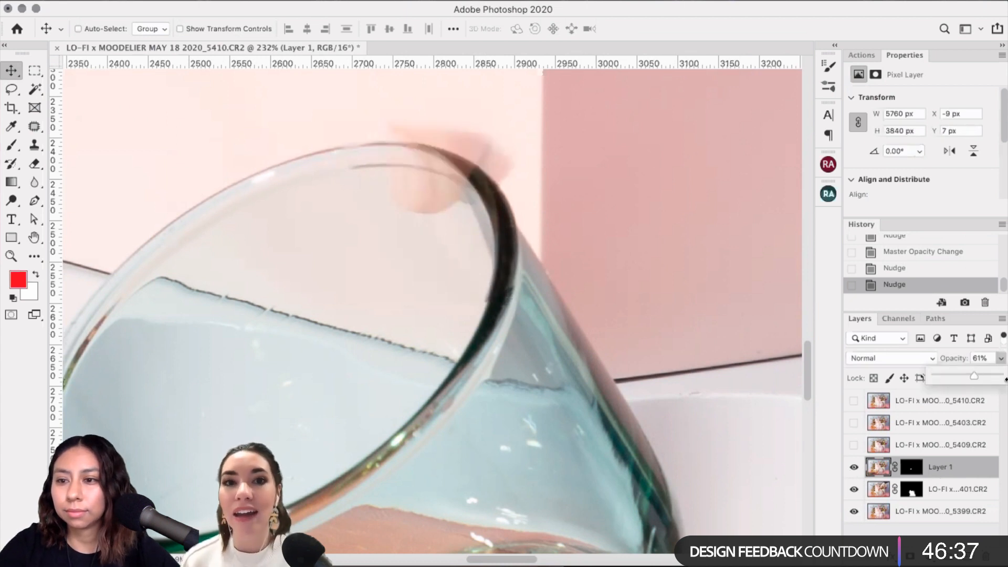
drag(975, 375, 999, 376)
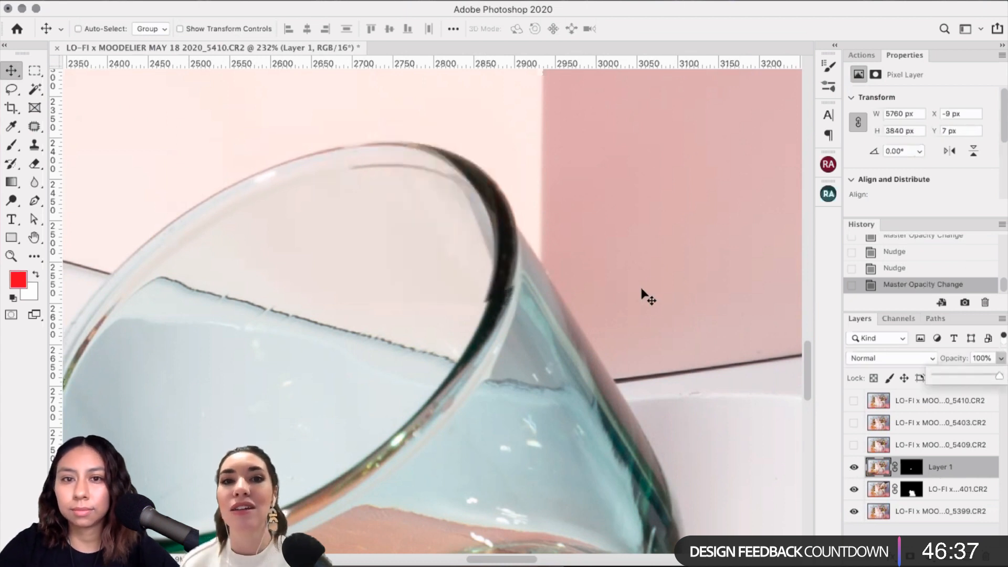
Step: Show Layer 1 again and nudge the rim patch one pixel right to X -8, Y 7
click(10, 69)
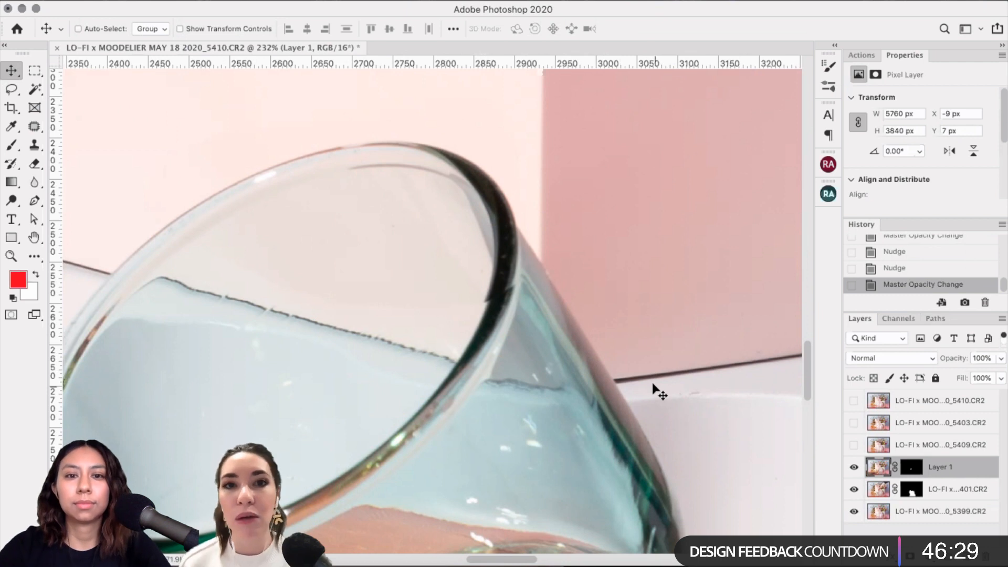
click(854, 467)
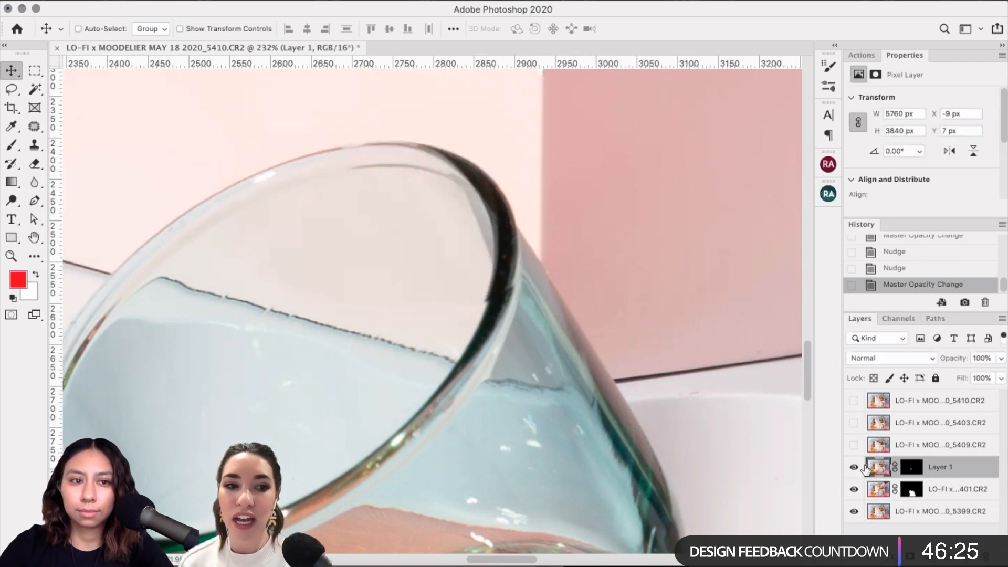
key(Right)
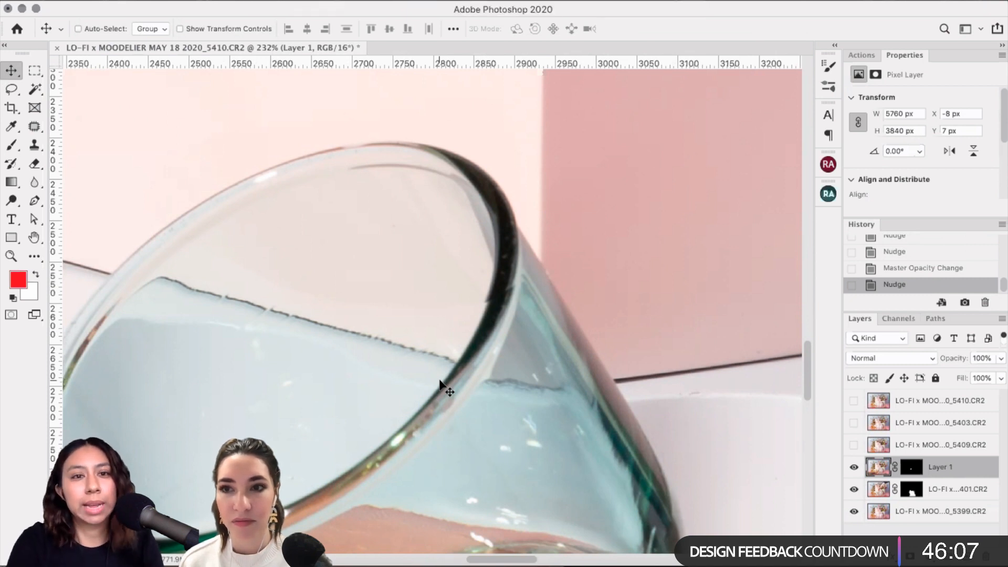
Step: Start an Edit > Transform > Warp on the rim patch layer, then cancel it with Esc
click(113, 1)
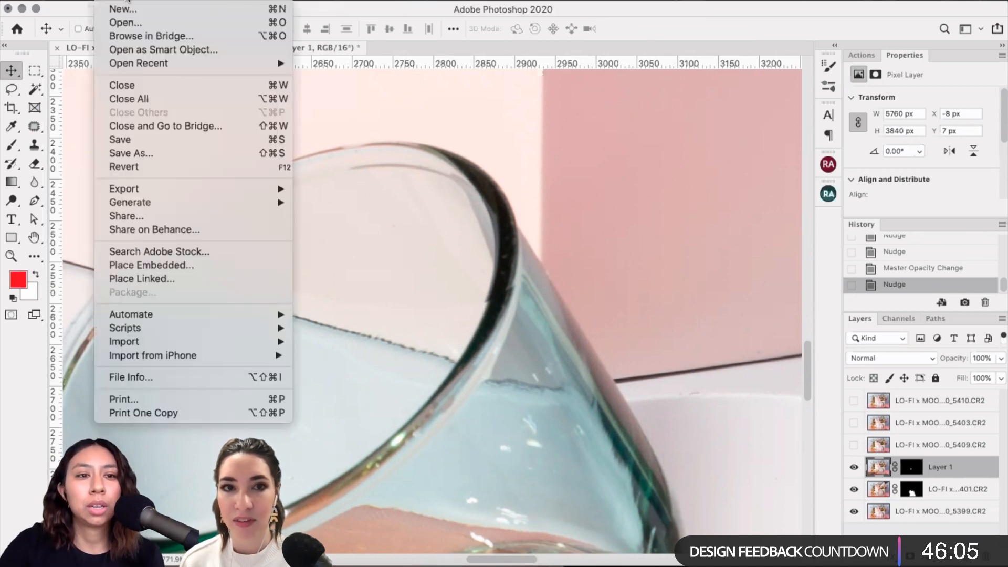
mouse_move(137, 1)
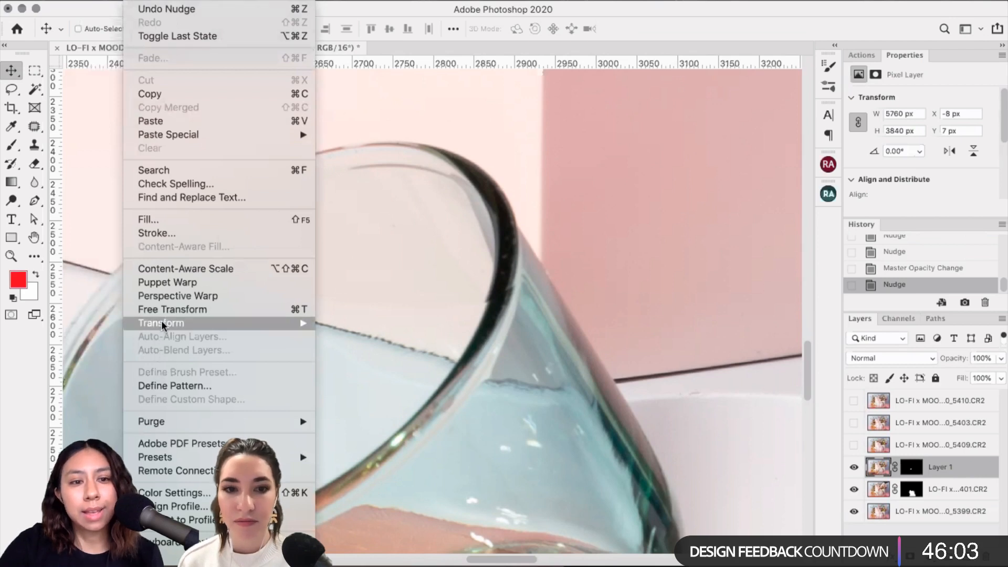
mouse_move(163, 326)
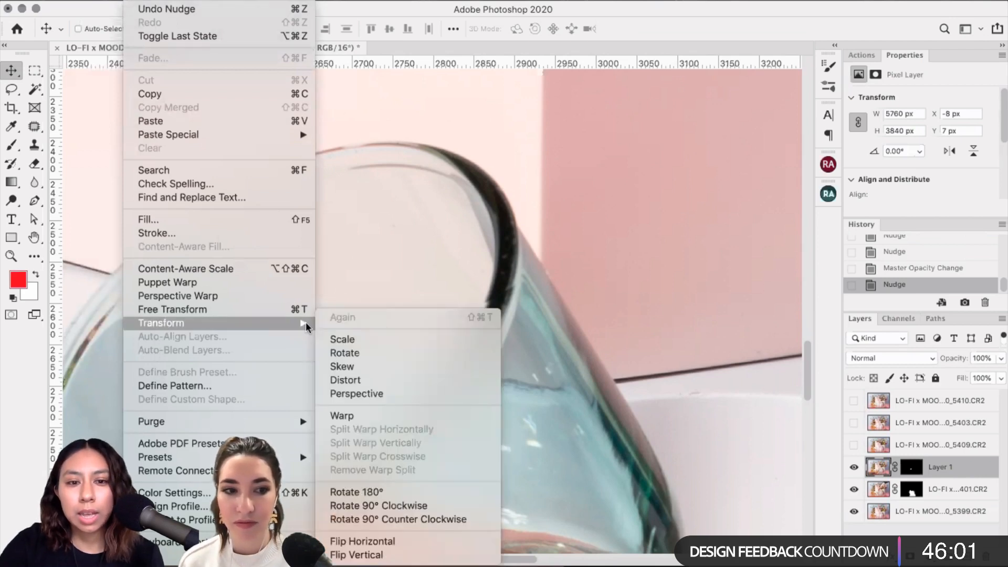
click(385, 414)
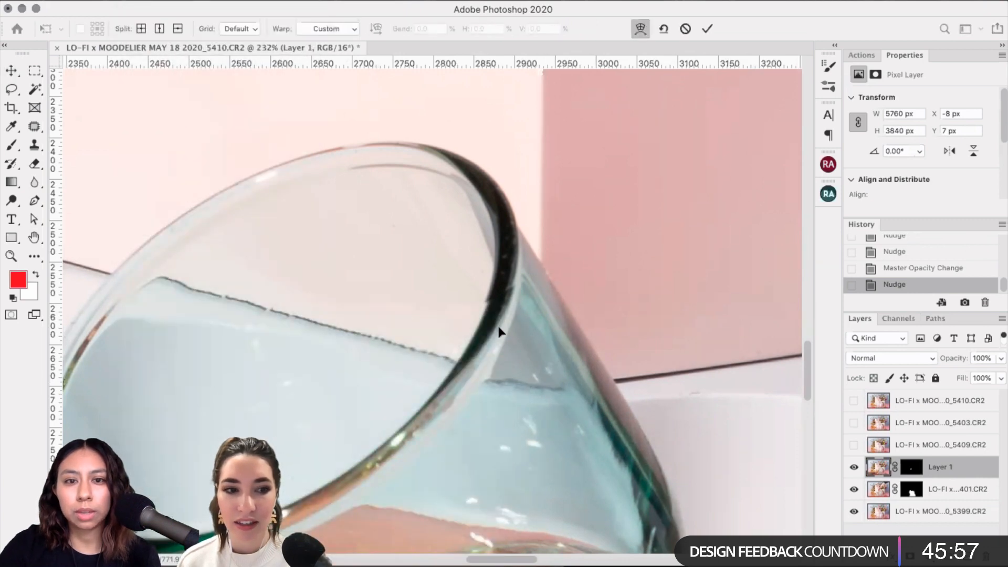
scroll(499, 331, down, 6)
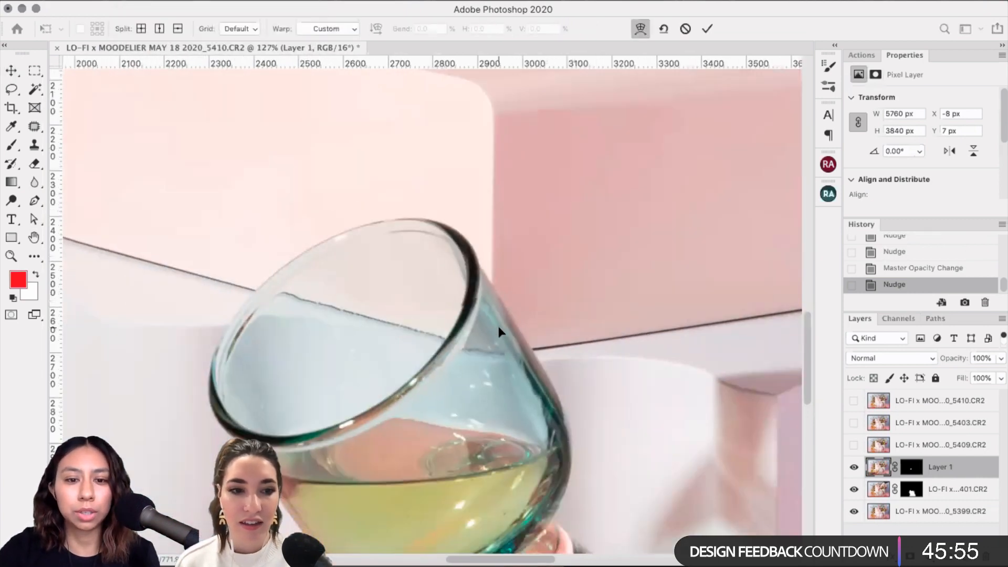
scroll(499, 331, down, 5)
scroll(498, 328, up, 5)
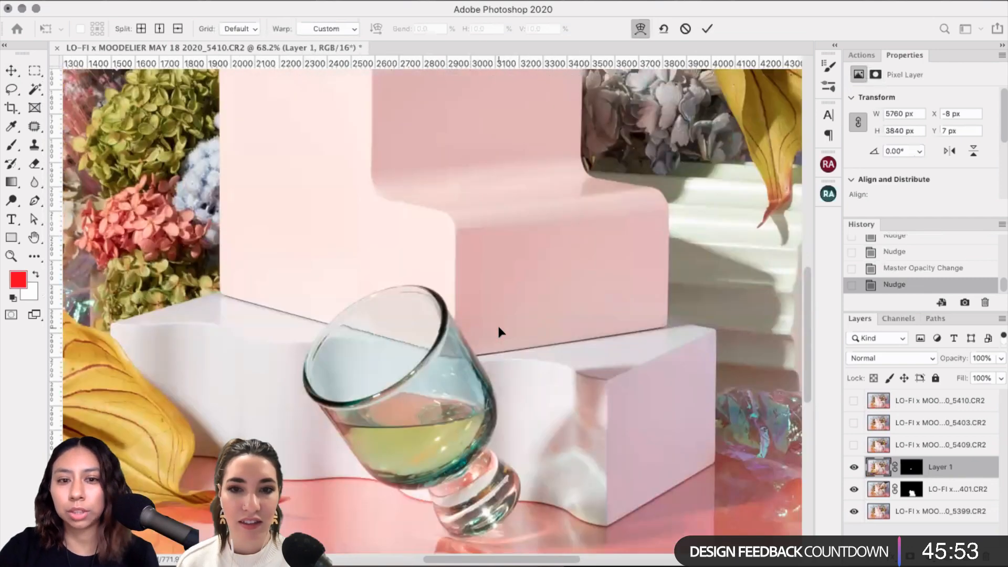
key(Escape)
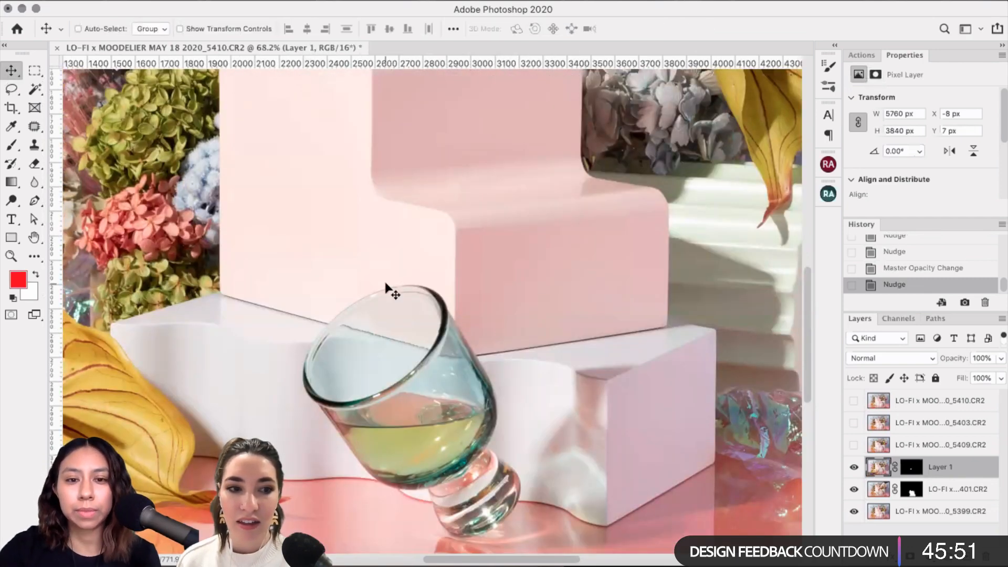
Step: Load Layer 1's pixels as a selection and switch to the Lasso tool
scroll(388, 287, up, 5)
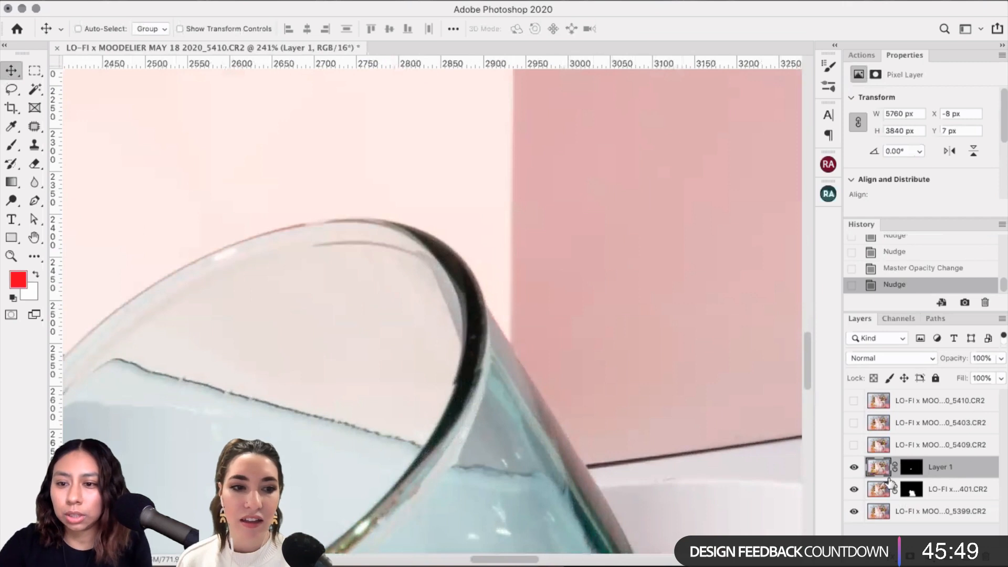
super+click(884, 476)
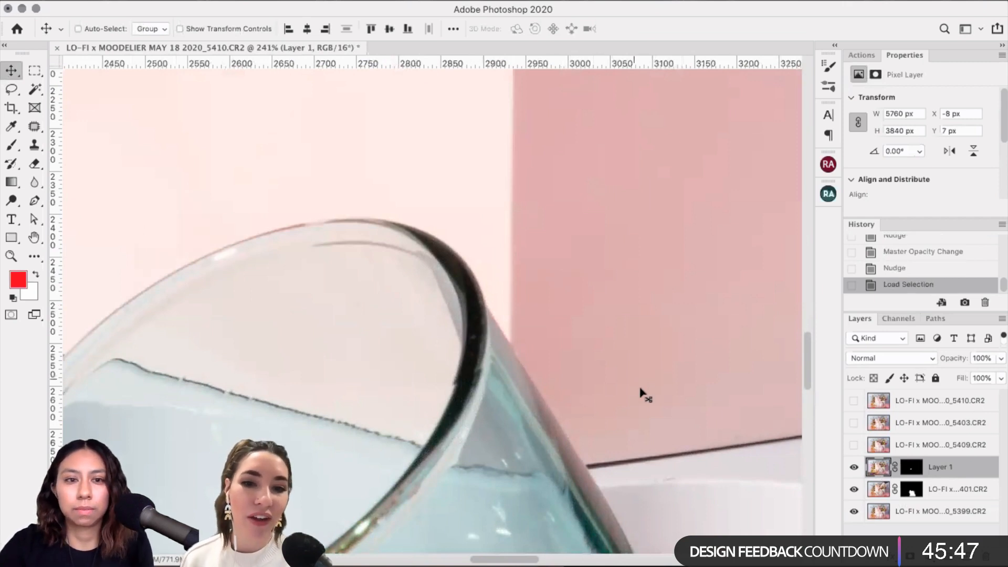
scroll(638, 394, left, 5)
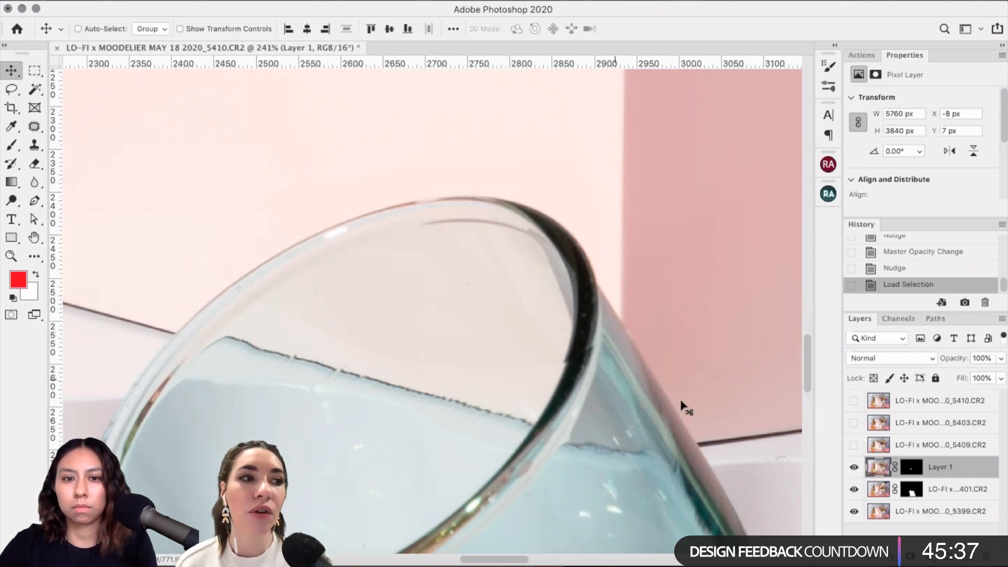
scroll(420, 326, down, 1)
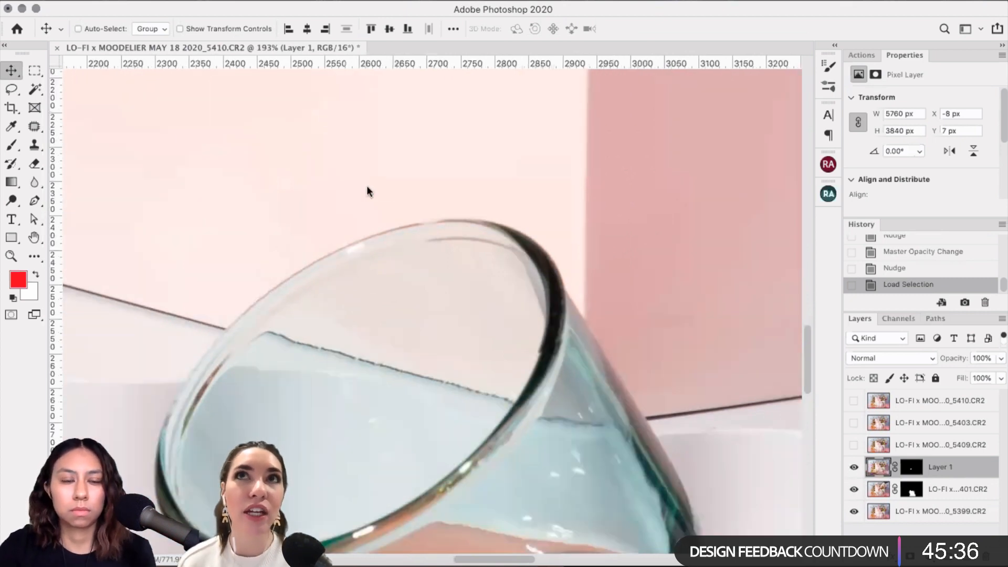
click(11, 90)
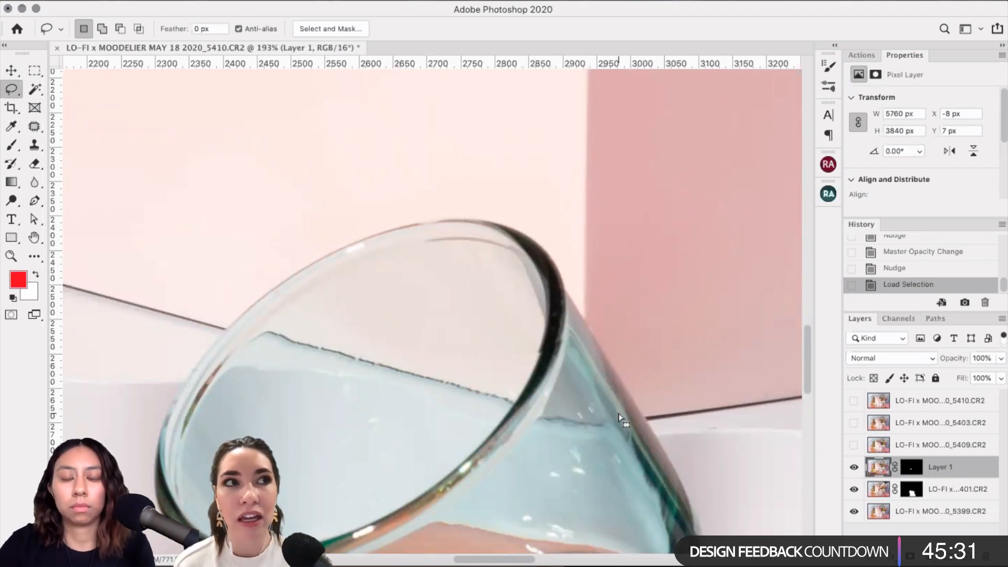
Step: Select all and put the rim patch into Warp mode with a 4 x 4 grid
key(super+a)
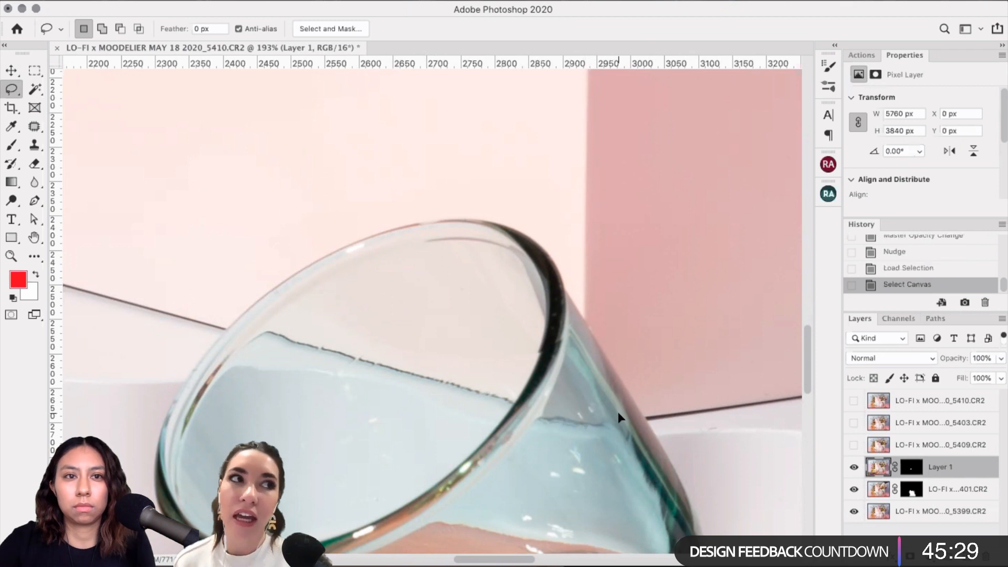
key(super+t)
right_click(455, 298)
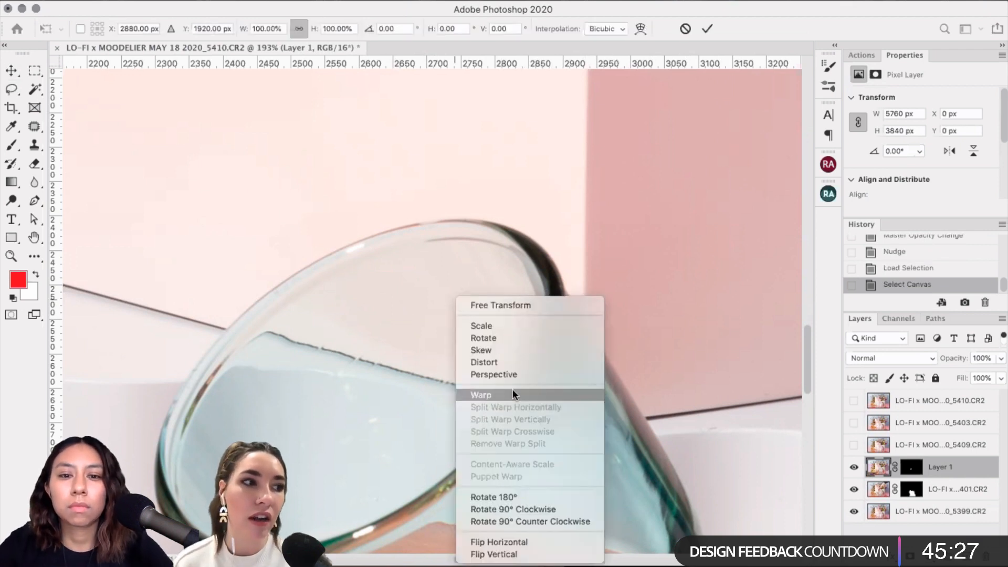
click(527, 393)
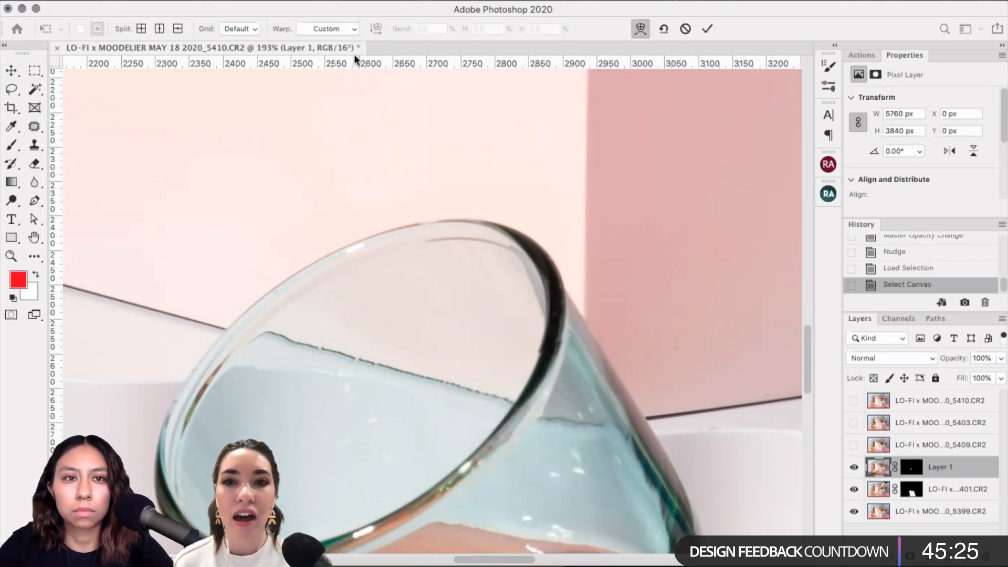
click(250, 26)
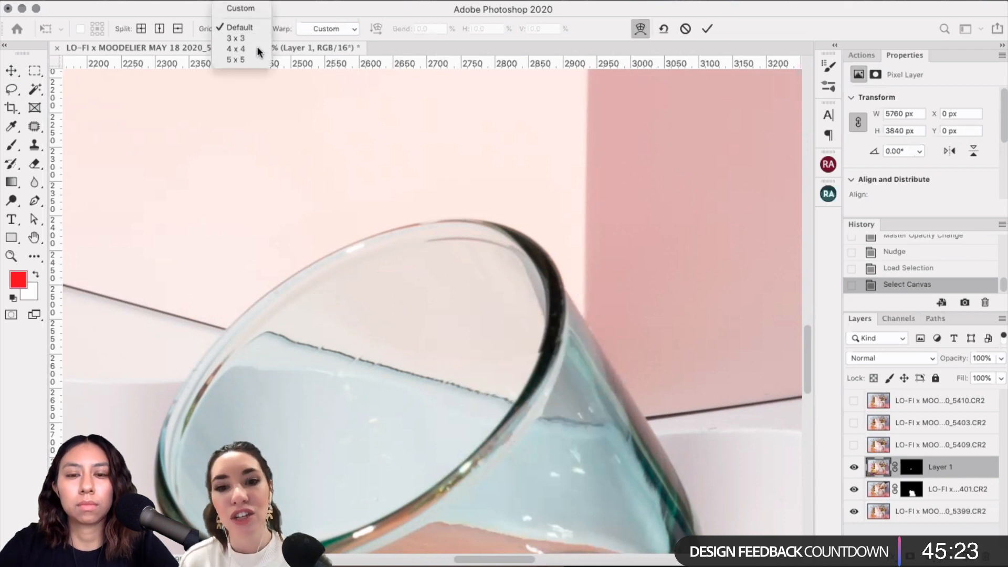
click(257, 46)
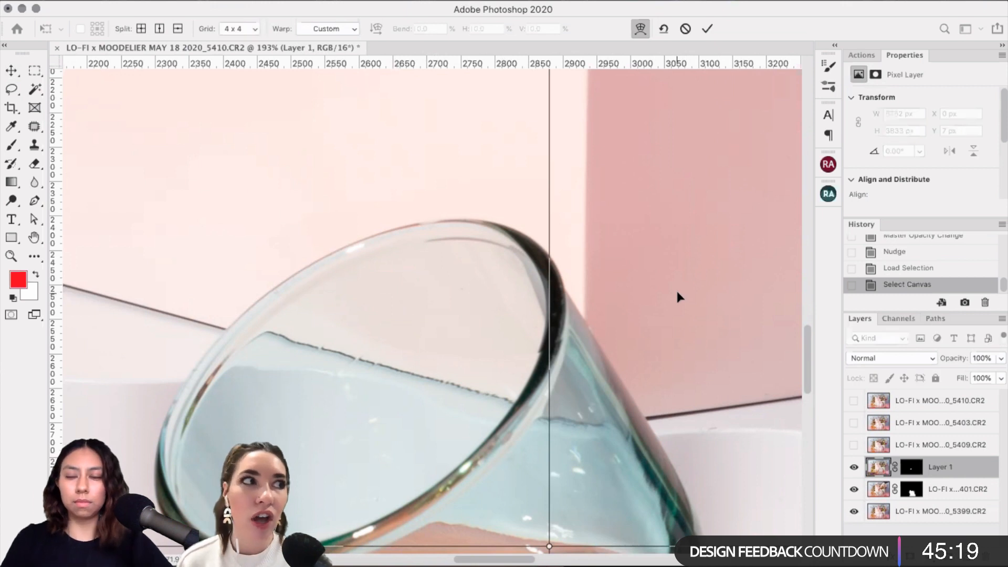
Step: Push a warp grid point on the glass rightward, undoing the excess movement
scroll(661, 291, down, 5)
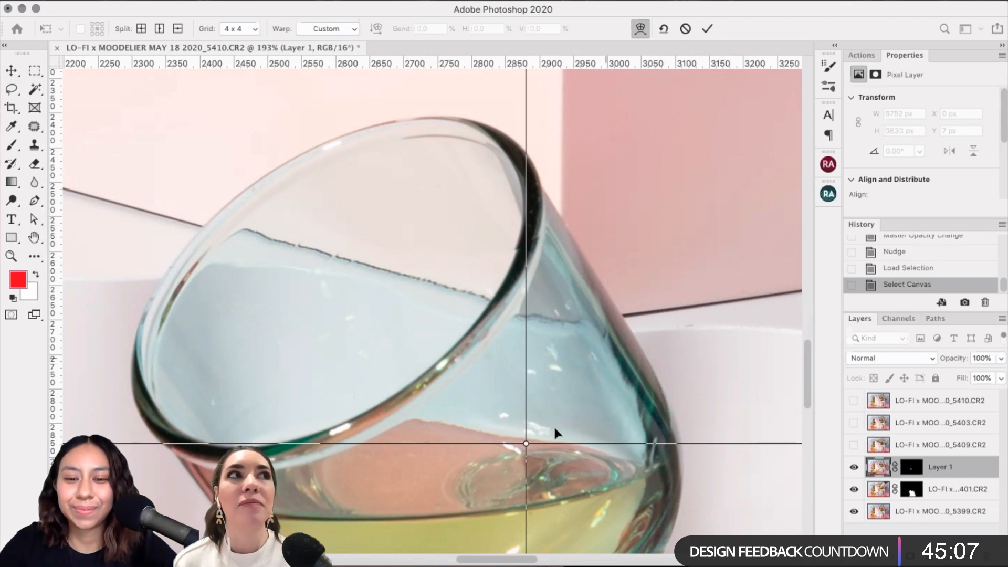
click(526, 444)
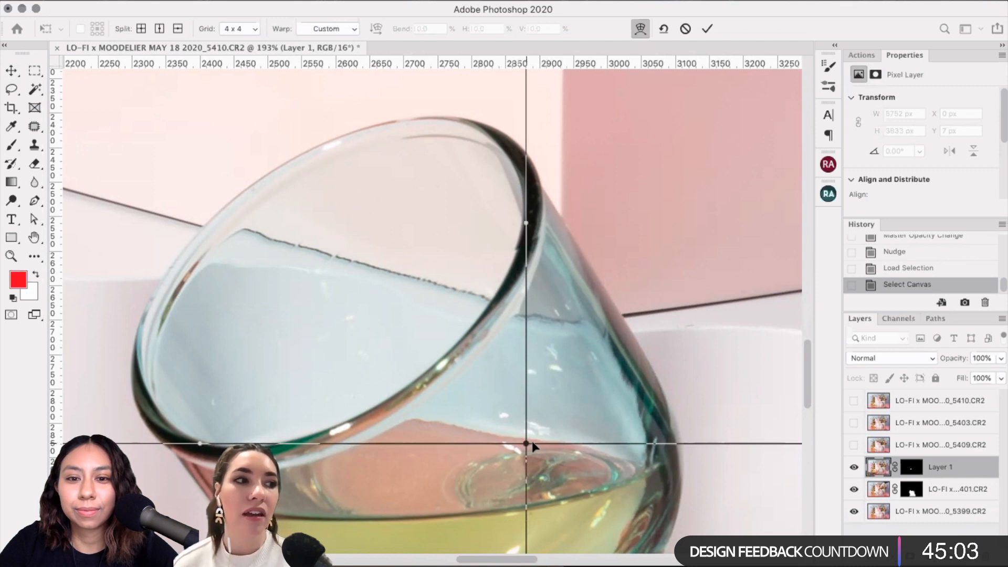
key(Right)
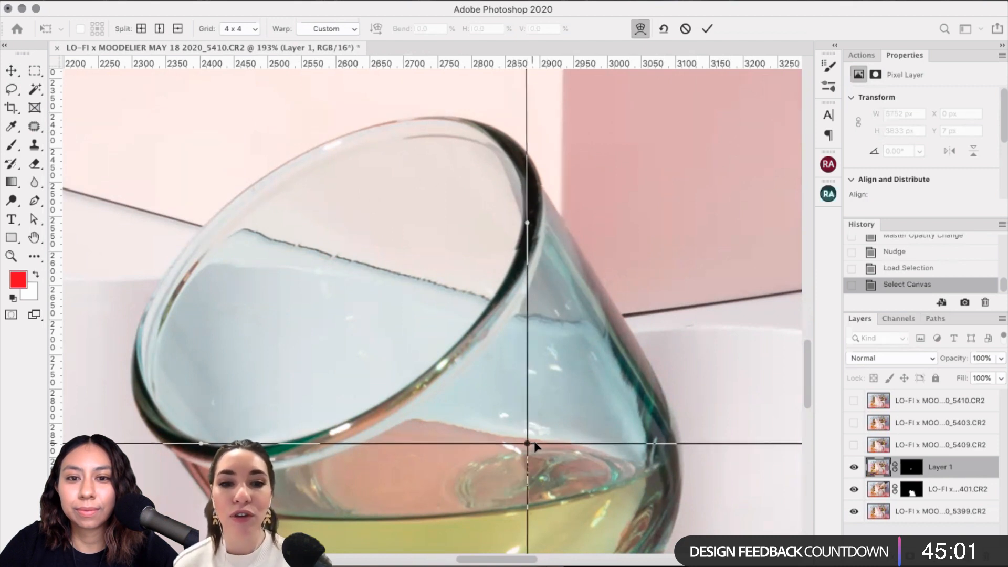
key(Right)
key(Right)
key(Right)
key(Right)
key(Right)
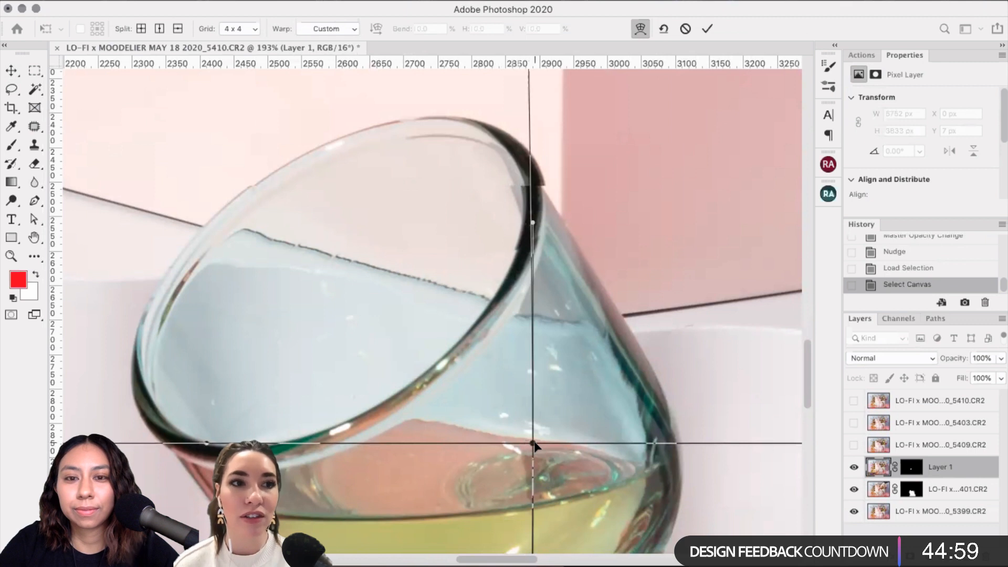
key(Right)
key(Right)
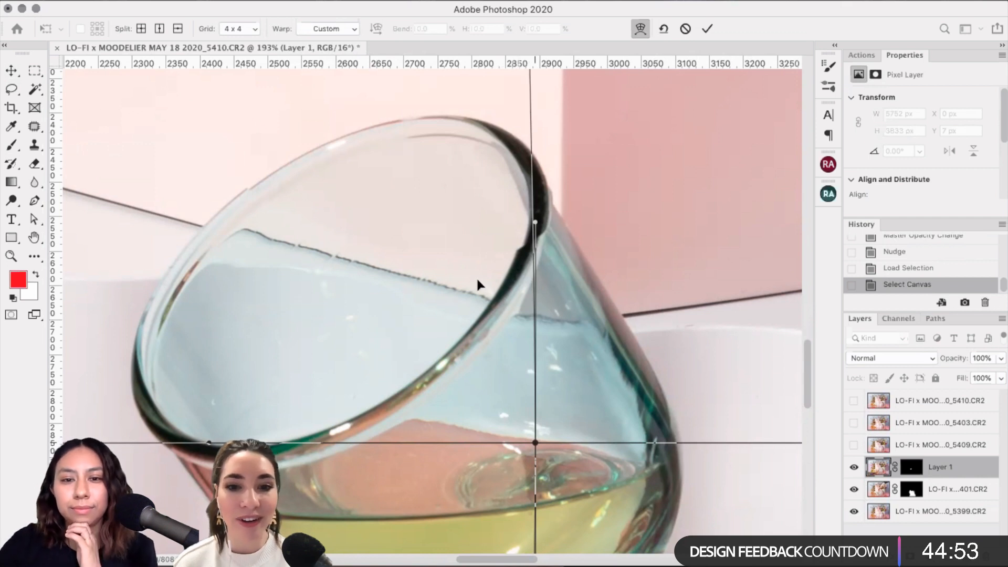
key(super+z)
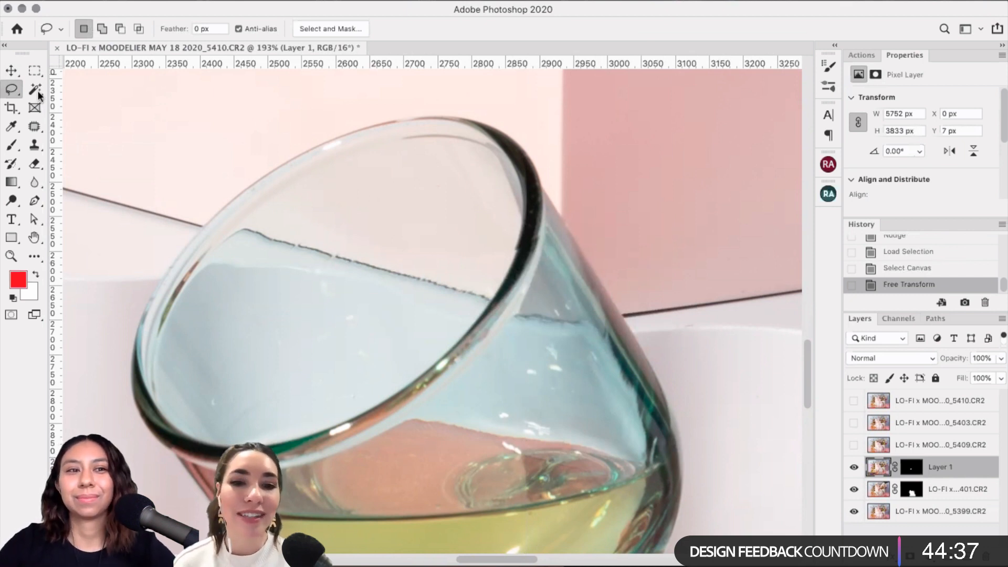
Step: Switch to Rectangular Marquee, fit the image with Cmd+0, deselect, and zoom back onto the glass
key(m)
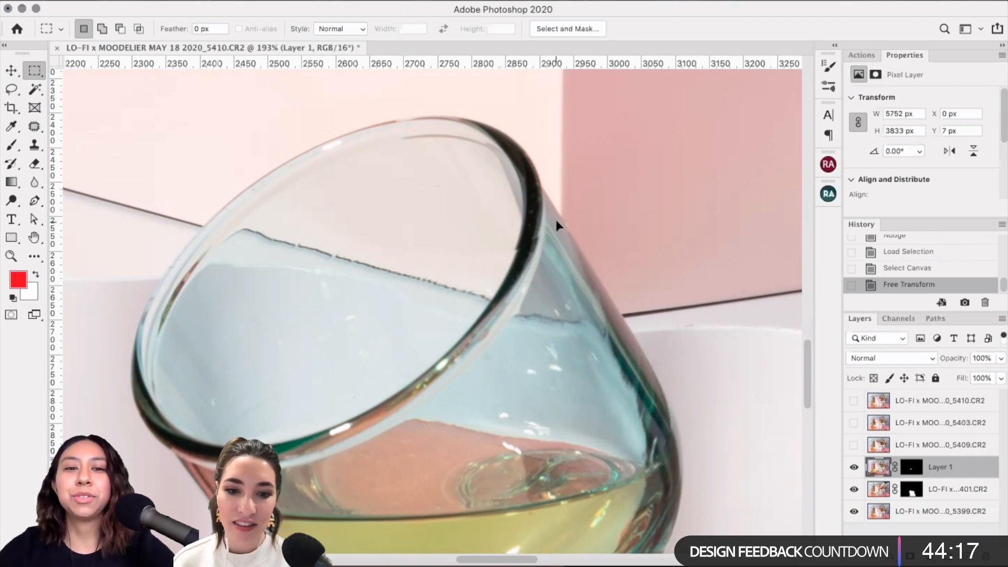
scroll(557, 225, down, 5)
scroll(556, 225, down, 1)
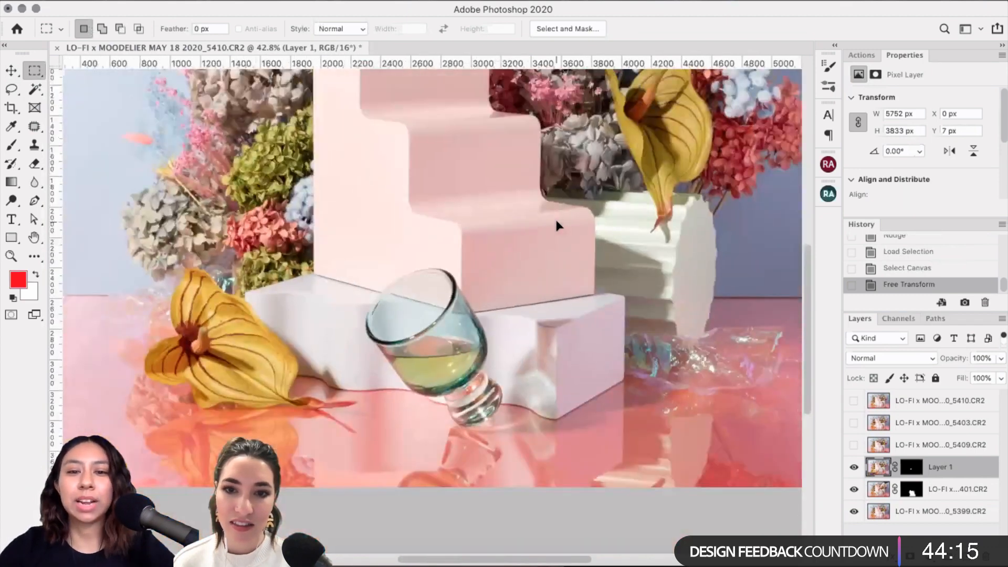
scroll(507, 215, up, 2)
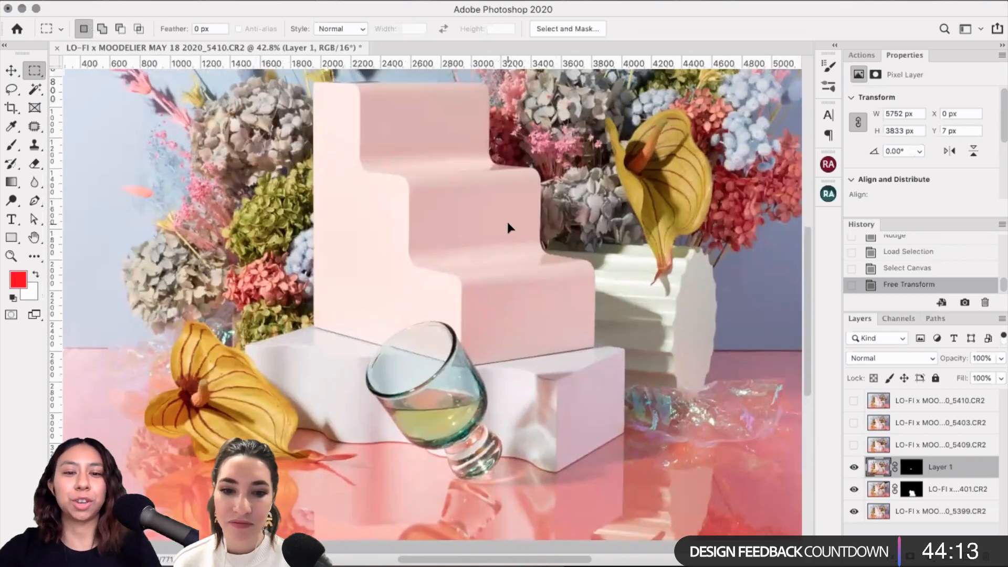
key(super+0)
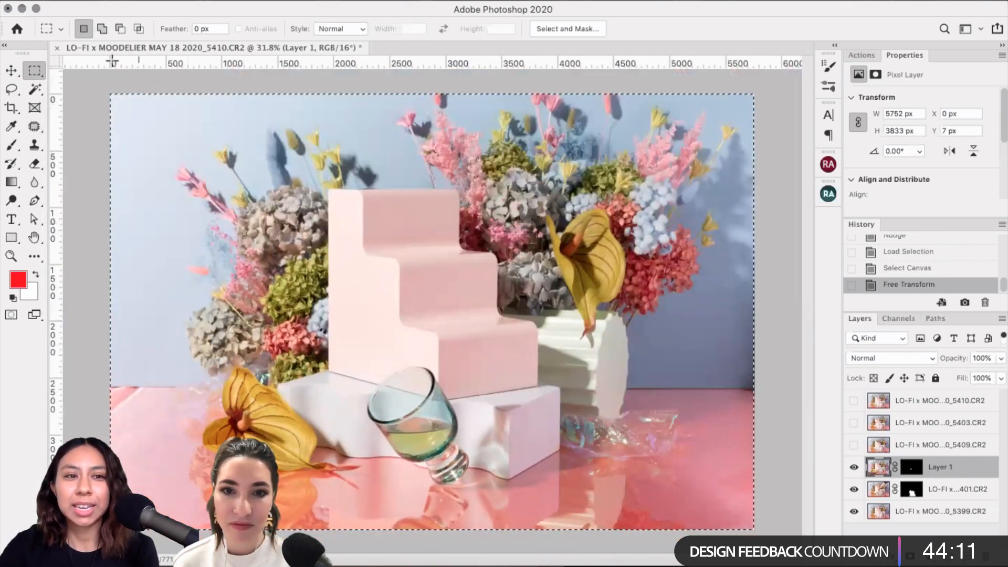
key(super+d)
scroll(478, 447, up, 10)
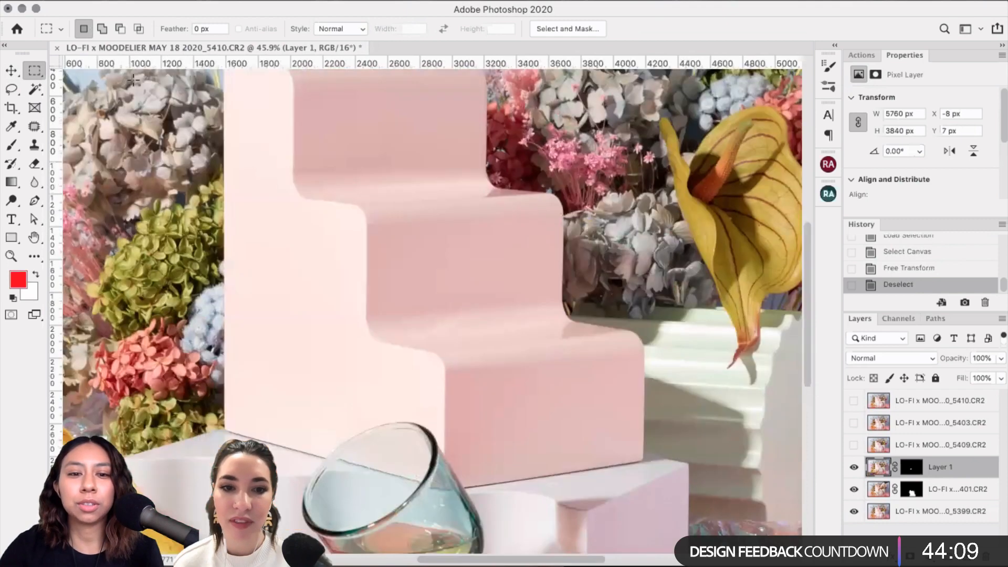
scroll(435, 299, up, 3)
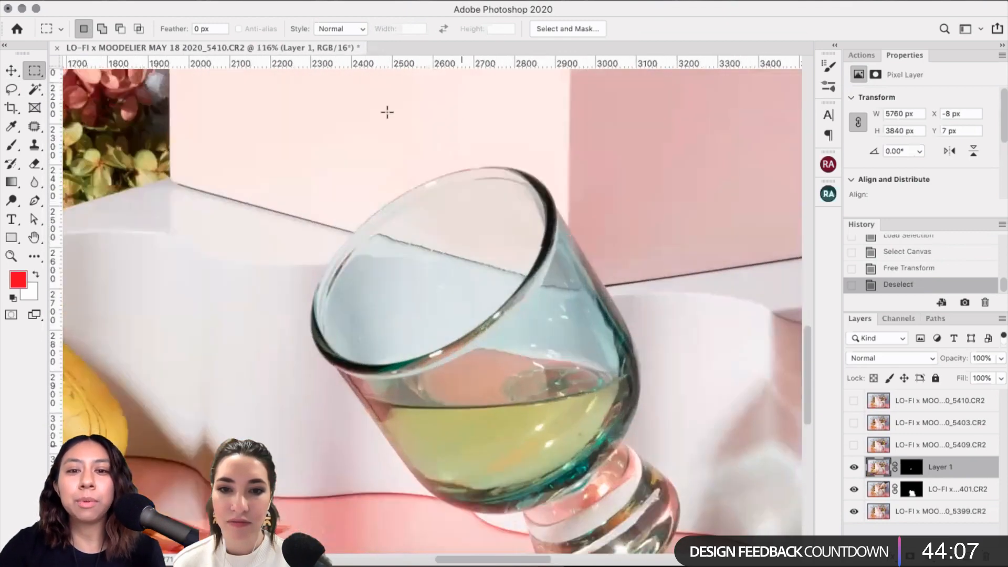
scroll(325, 96, down, 2)
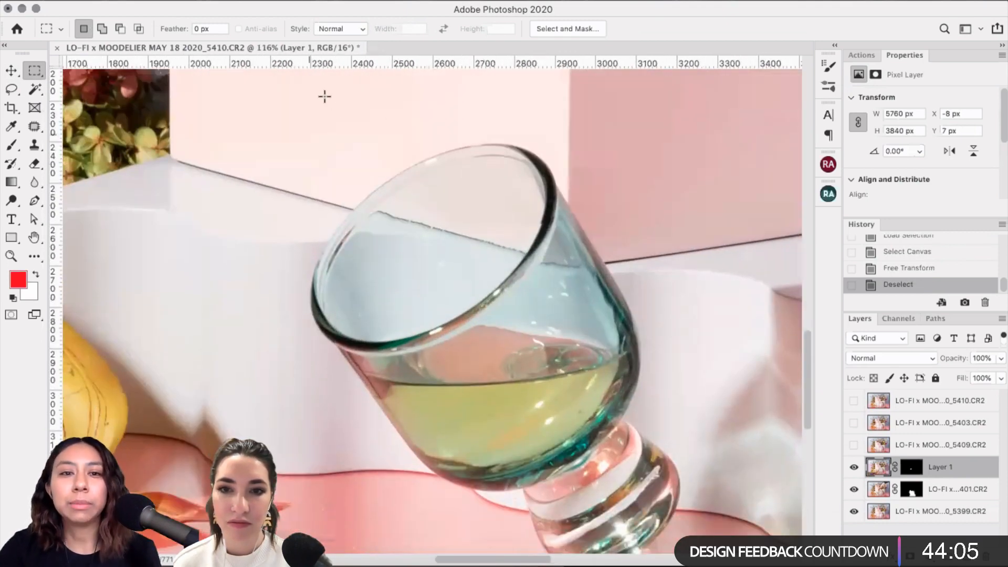
Step: Try a marquee paste over the upper rim, then revert it in History and deselect
drag(322, 93, 597, 325)
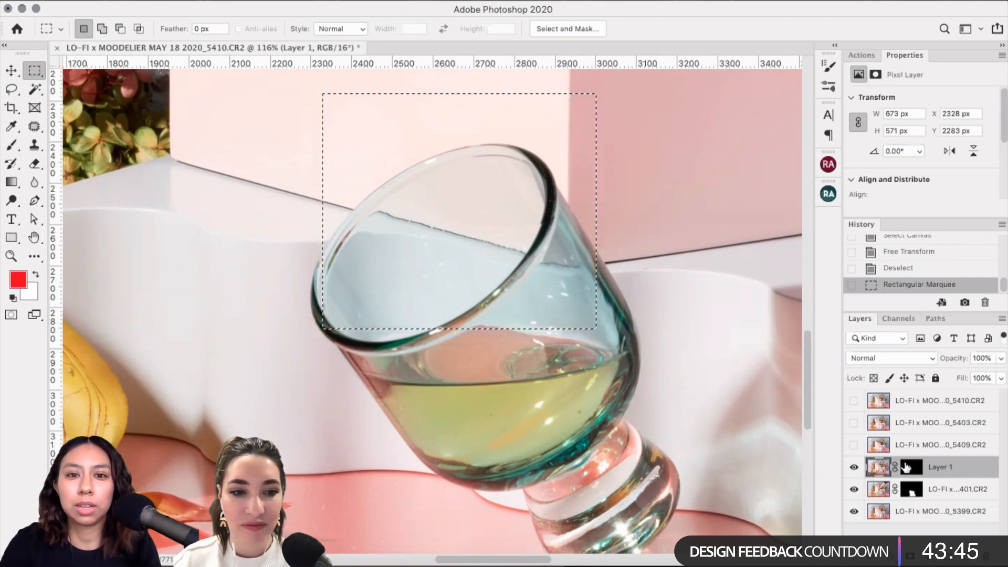
key(super+v)
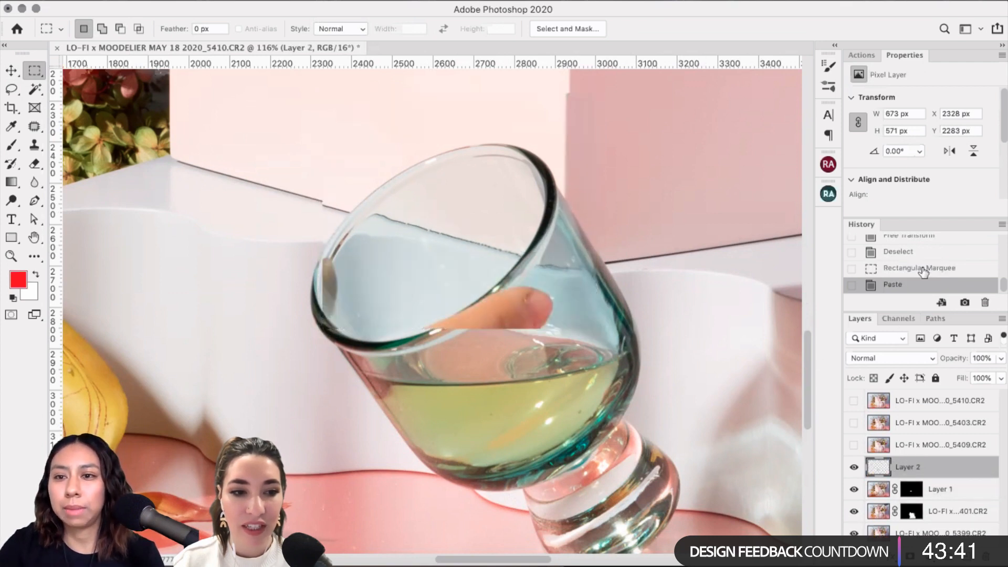
click(964, 268)
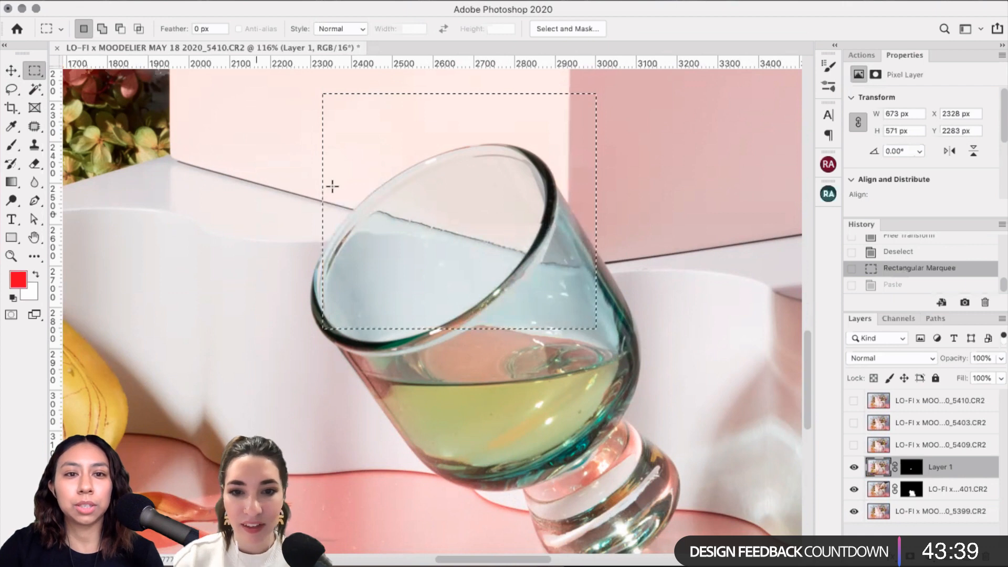
key(super+d)
Step: Copy a wider area above the rim onto Layer 2, hide Layer 1, and nudge the patch right
drag(323, 115, 599, 245)
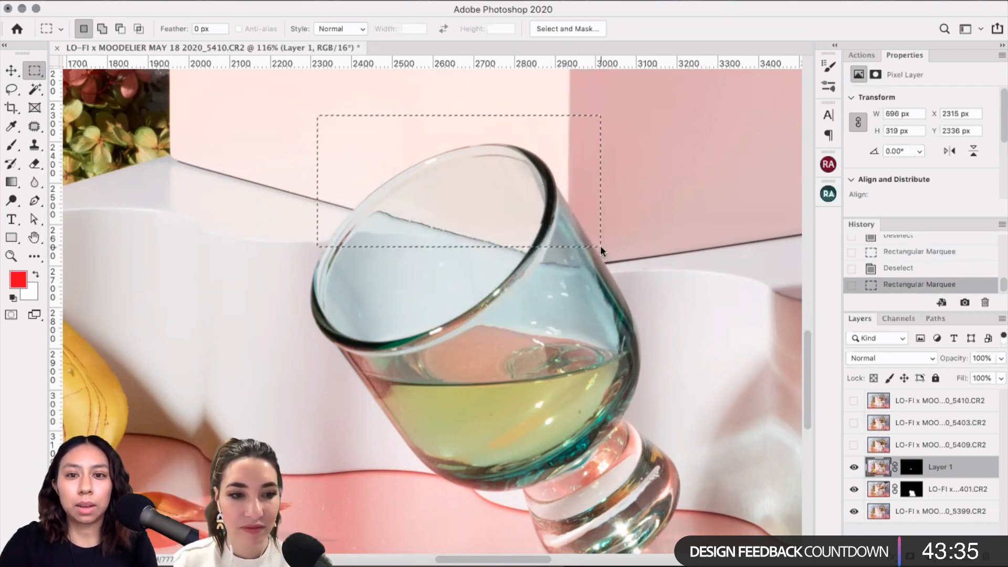
key(super+c)
key(super+v)
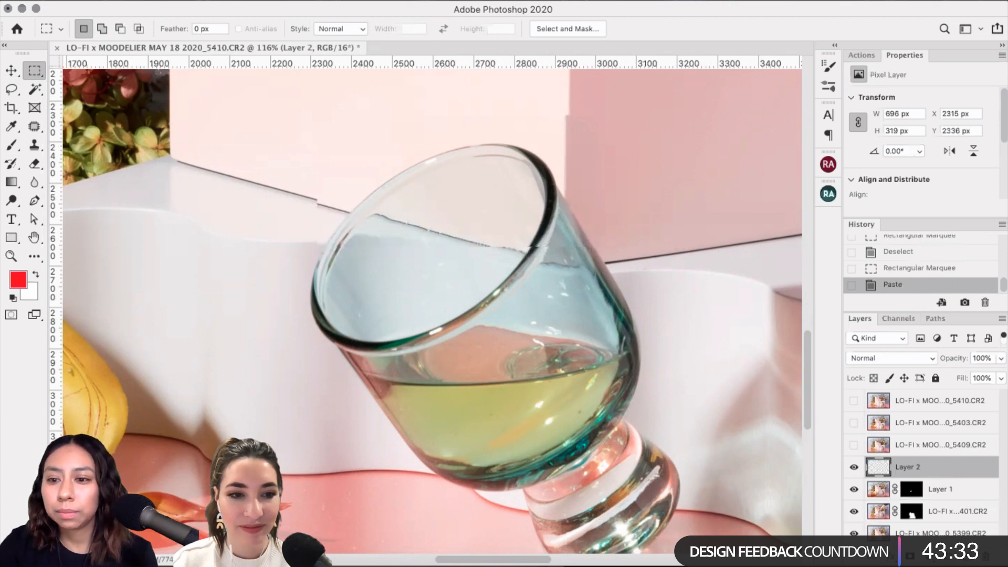
click(854, 489)
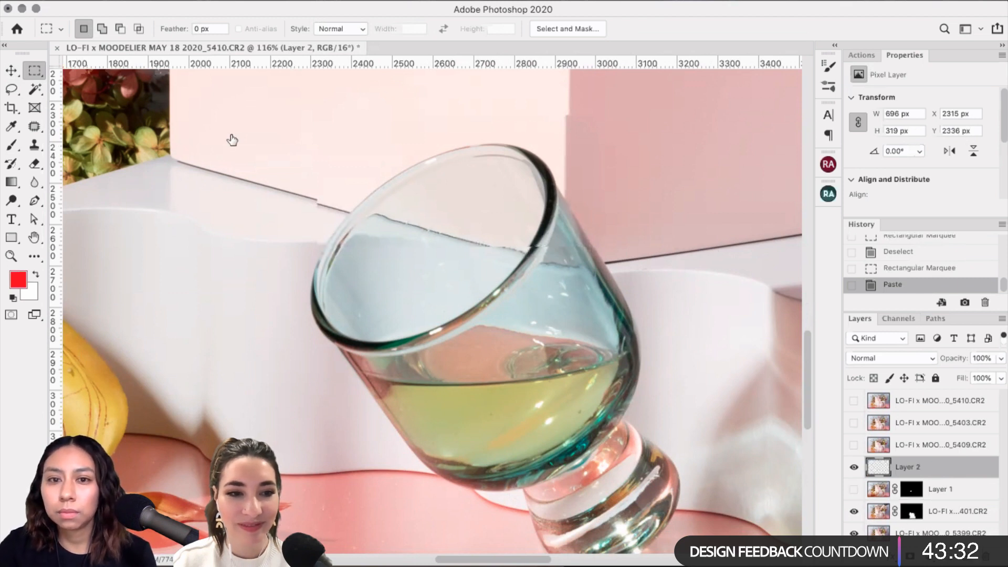
click(11, 70)
key(Right)
key(Right)
key(Right)
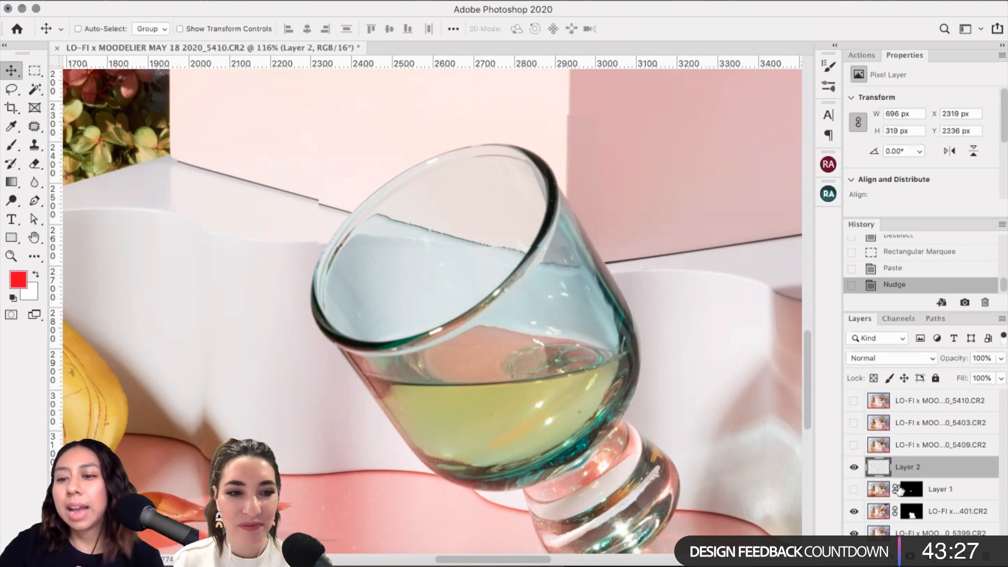
click(853, 467)
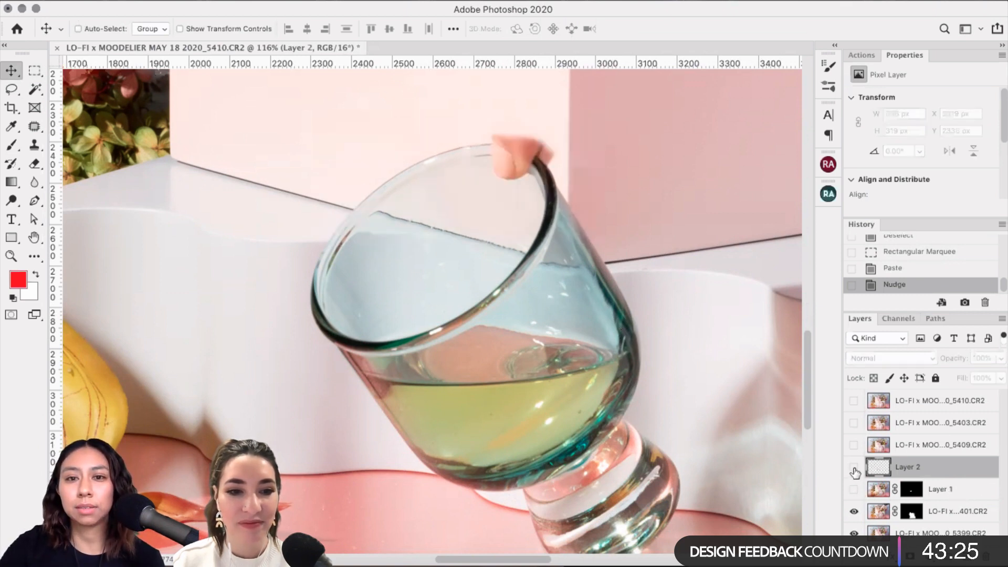
click(853, 467)
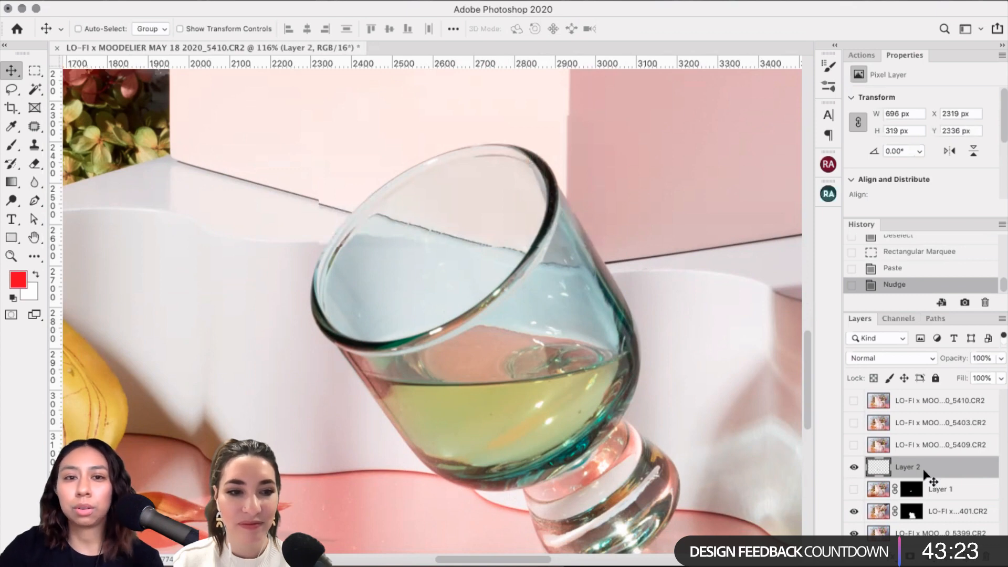
Step: Nudge Layer 2's patch with the arrow keys to X 2323, Y 2329 over the rim
scroll(471, 313, up, 5)
scroll(471, 313, up, 5)
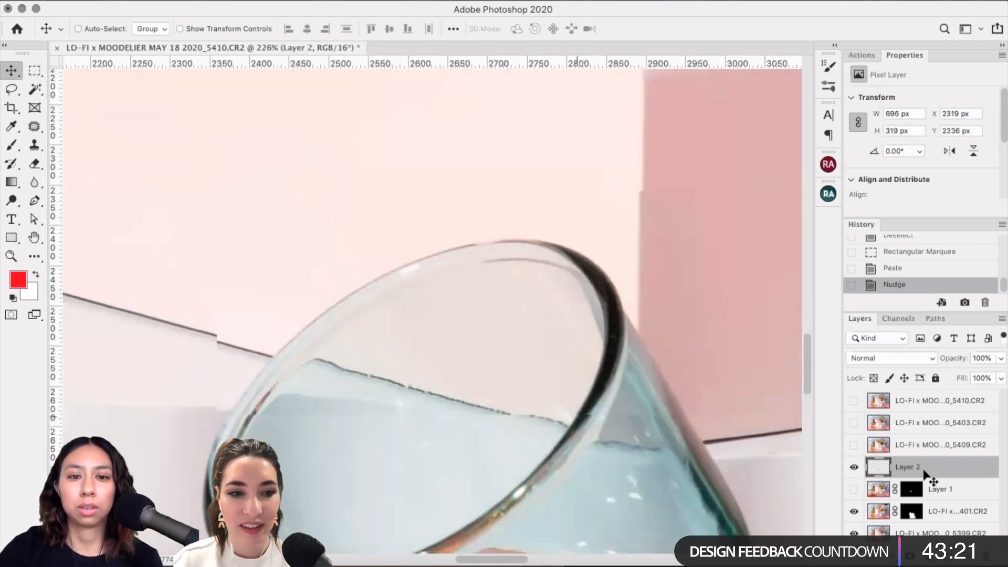
scroll(471, 314, down, 3)
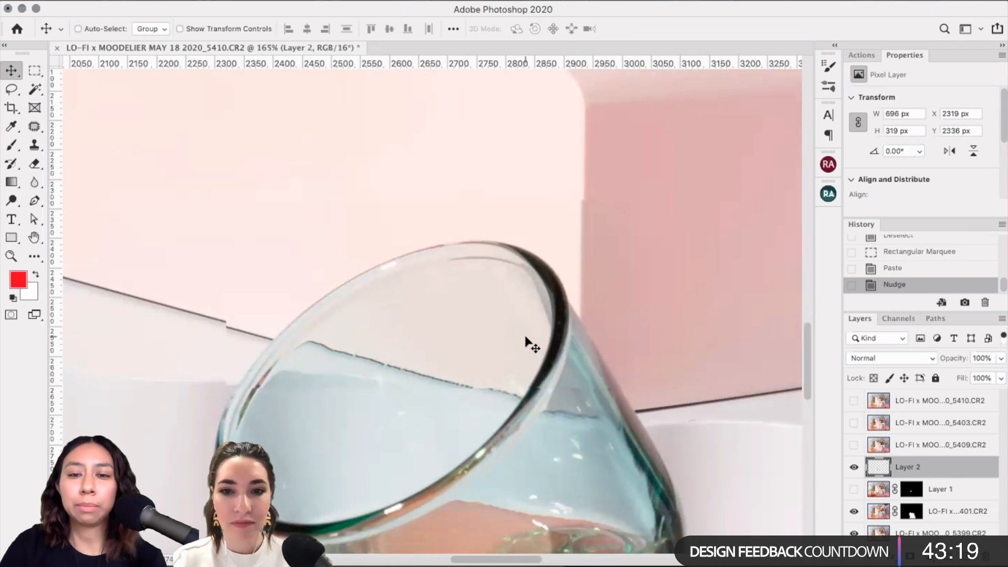
key(Right)
key(Right)
key(Right)
key(Right)
key(Up)
key(Up)
key(Up)
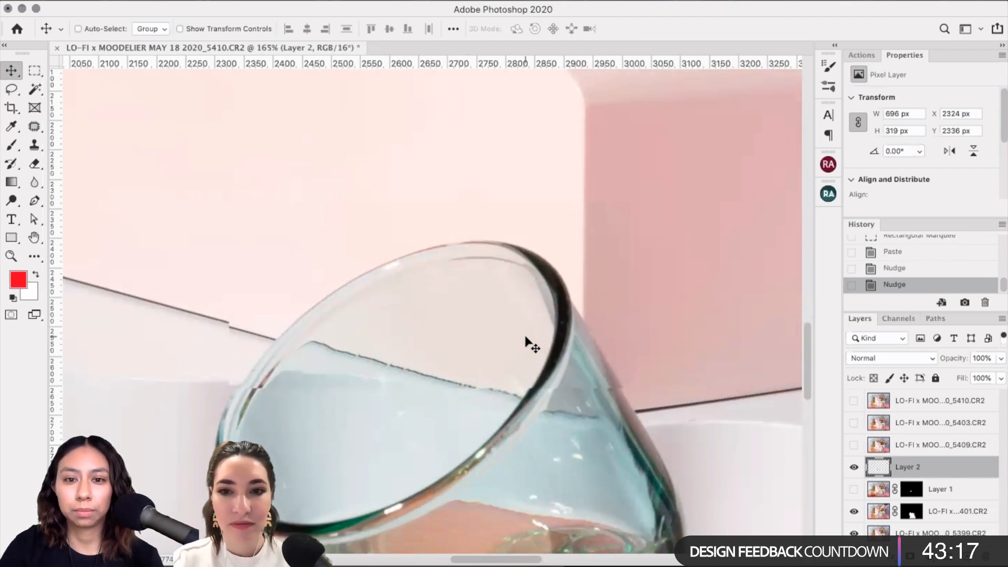
key(Up)
key(Up)
key(Up)
key(Up)
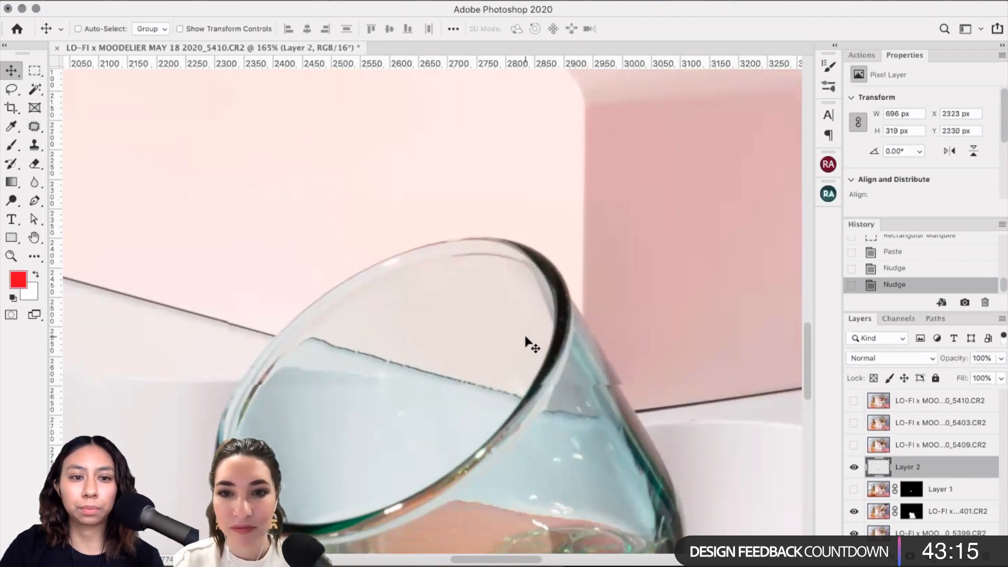
key(Left)
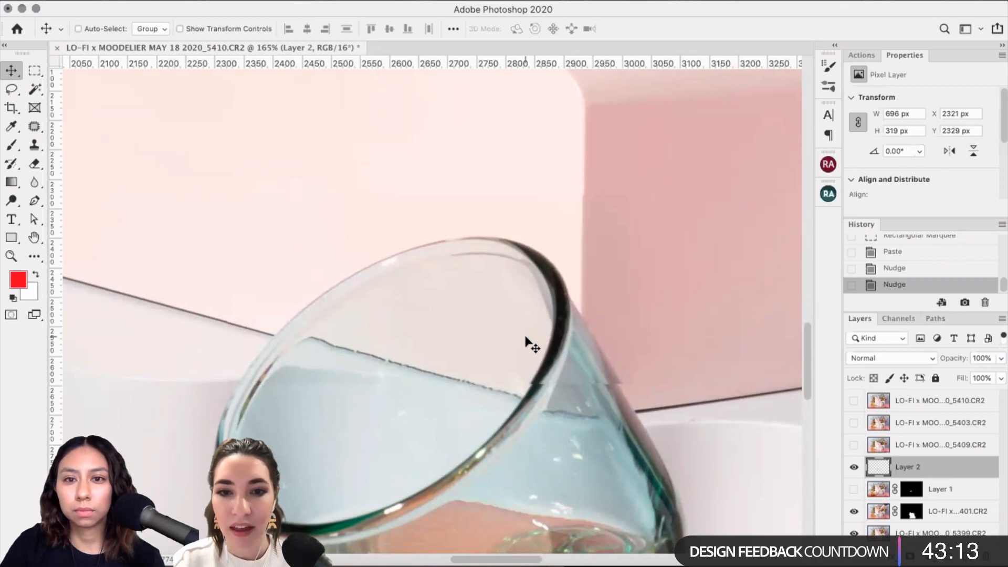
key(Right)
key(Right)
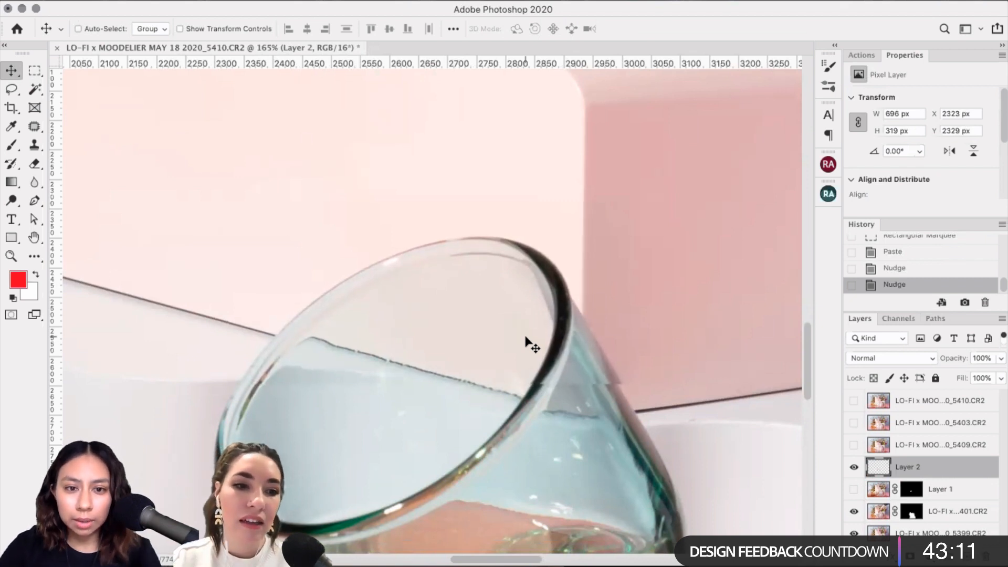
Step: Move Layer 2 below Layer 1 and rename it 'Top of Glass'
drag(930, 471, 916, 493)
double_click(909, 488)
text(T)
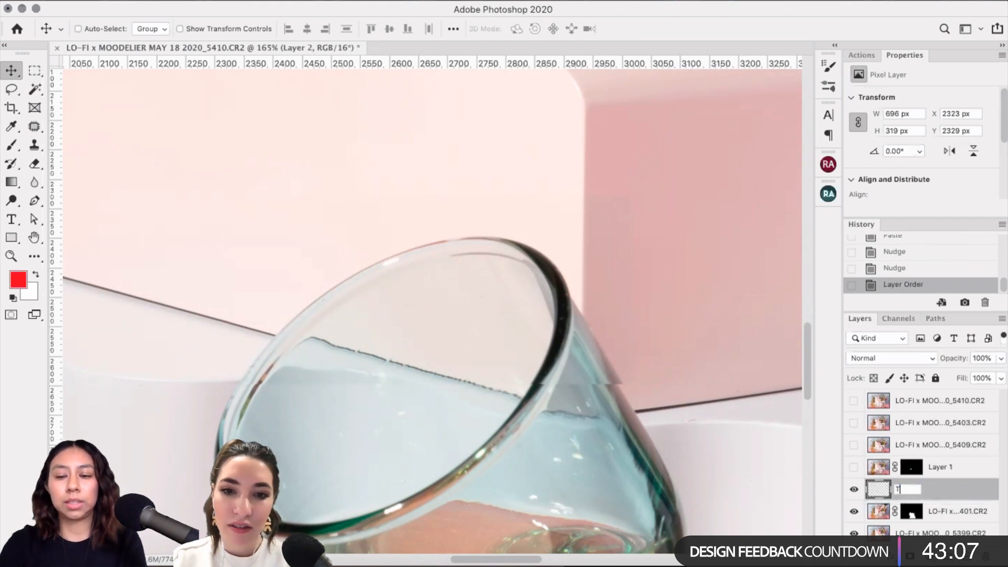
text(op of G)
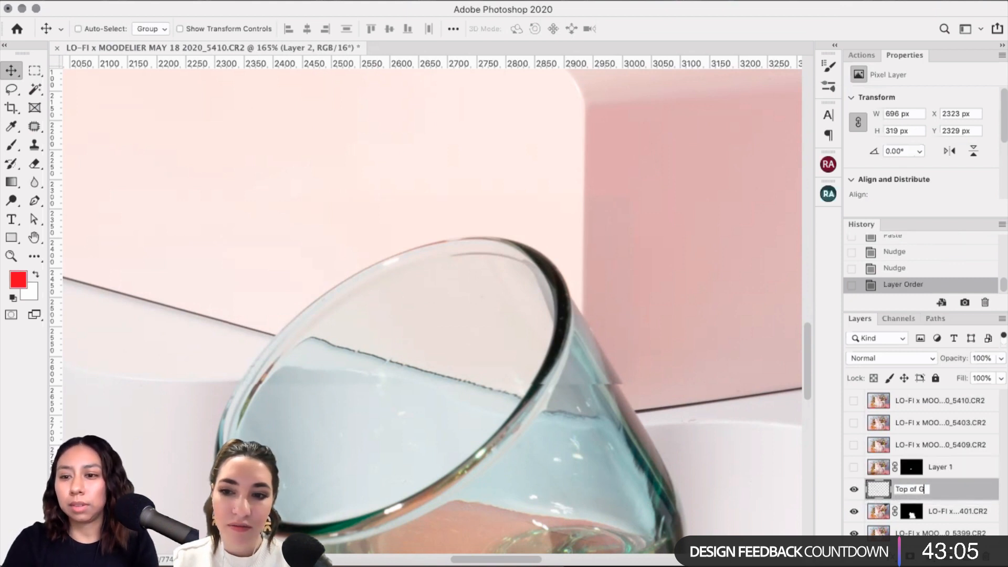
text(lass)
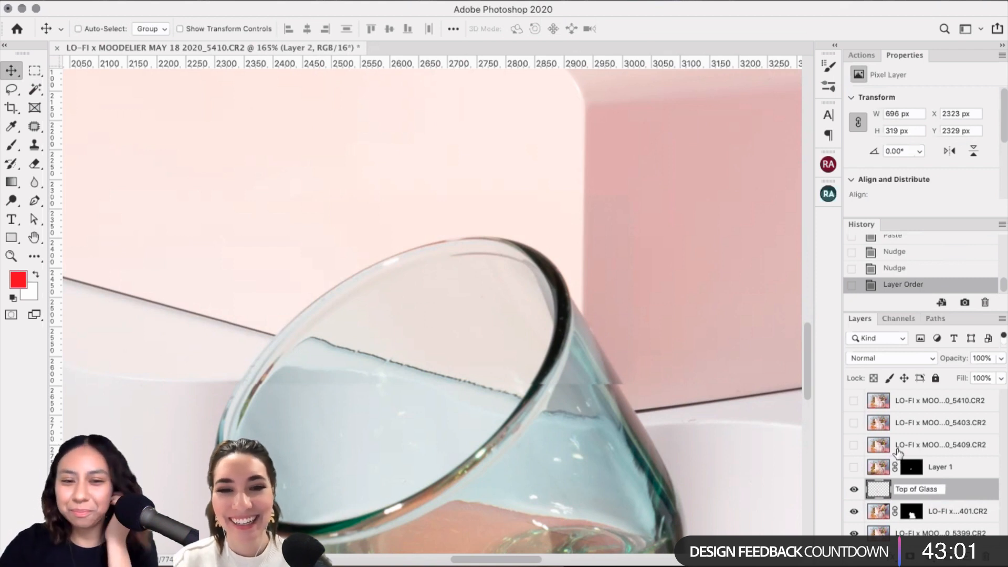
click(987, 489)
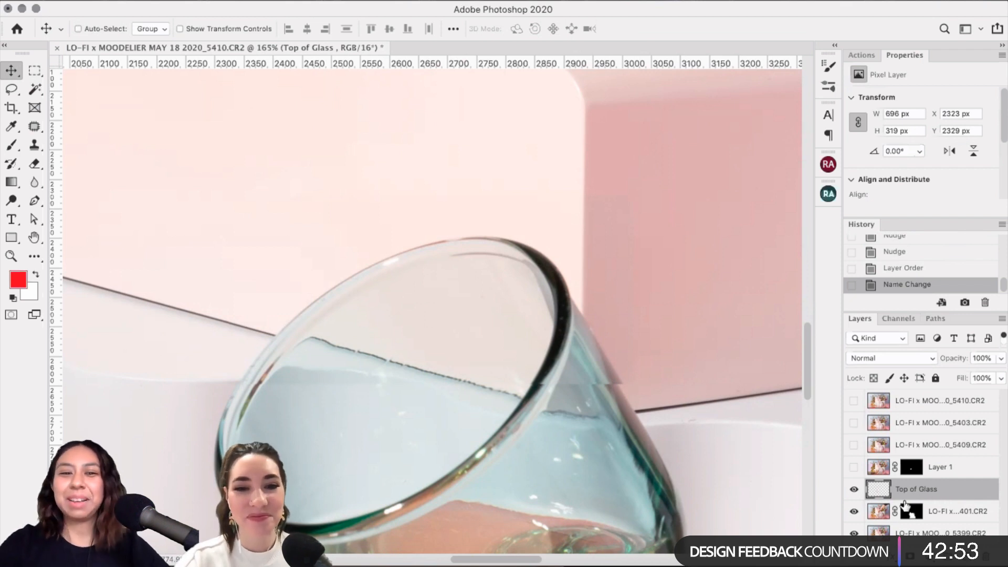
Step: Nudge Top of Glass two pixels left, toggling its visibility to check the fingertip
key(Left)
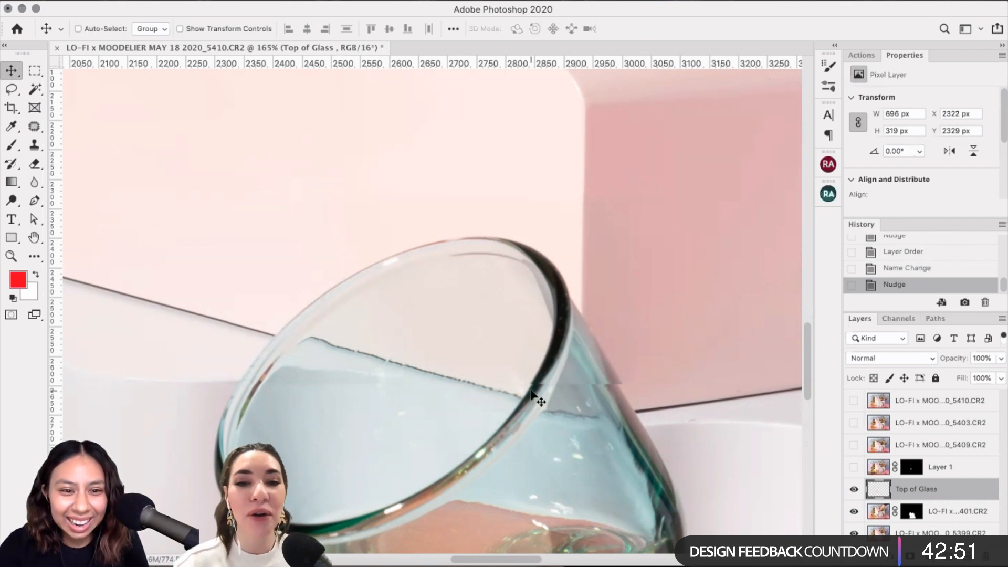
key(Left)
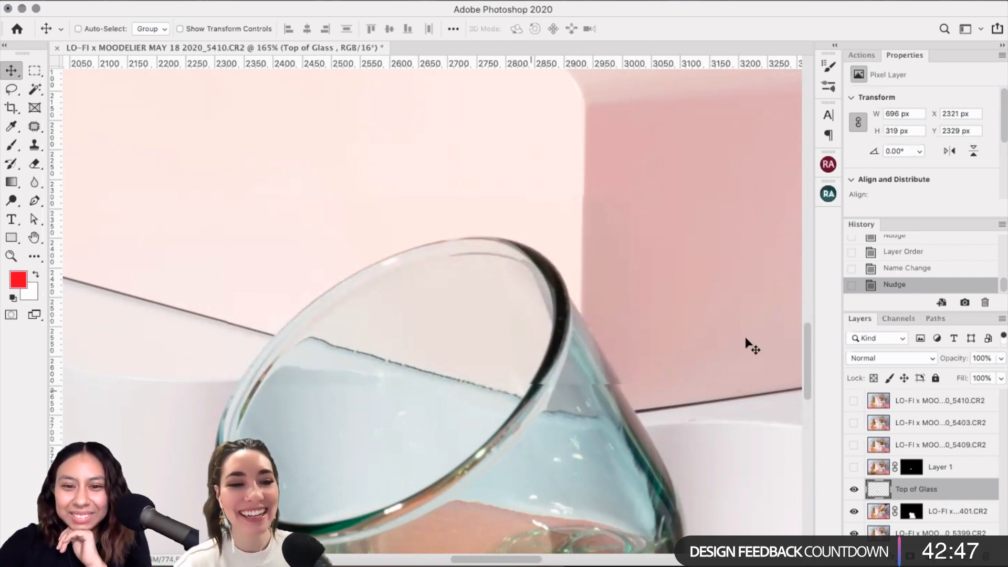
click(854, 489)
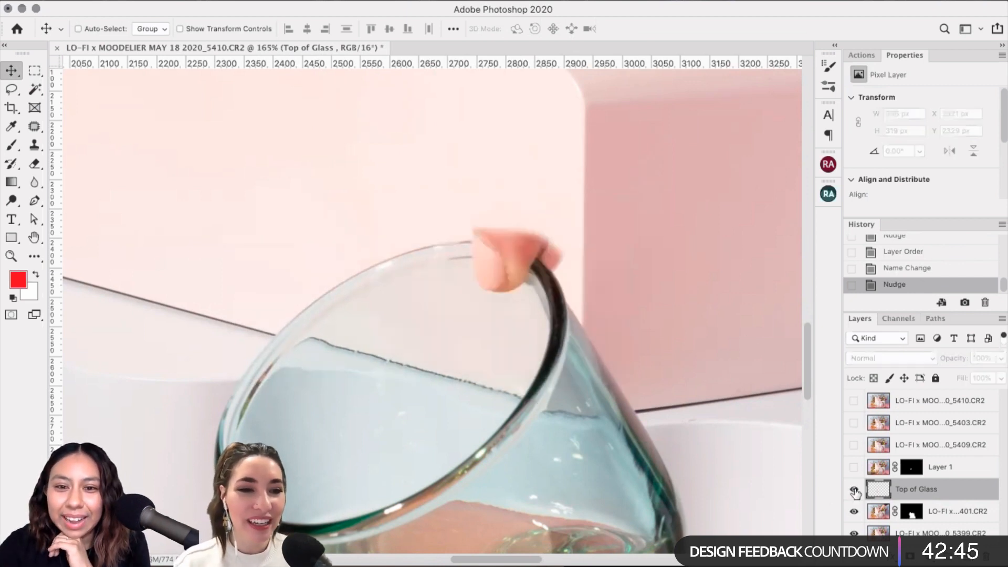
click(854, 489)
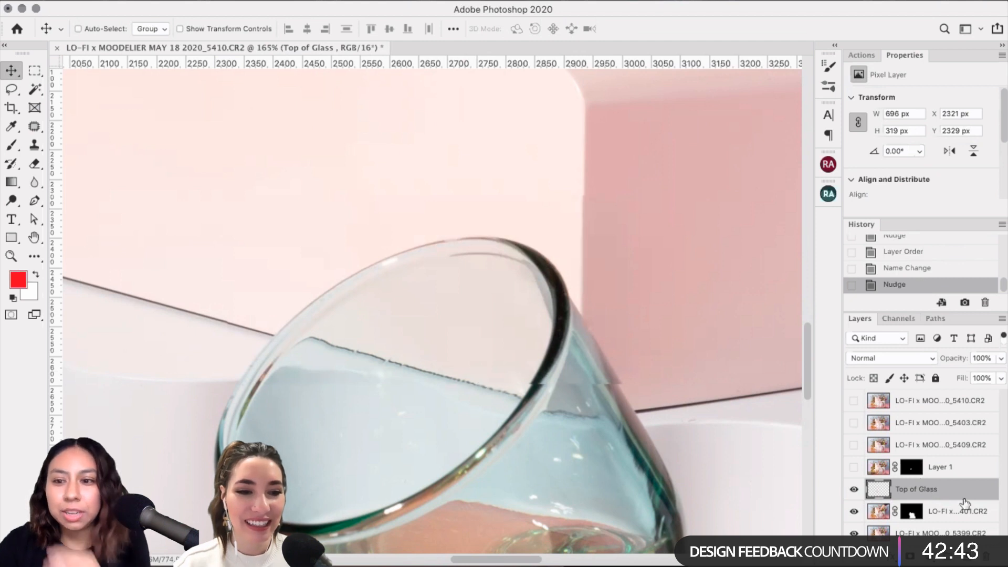
click(854, 489)
click(854, 489)
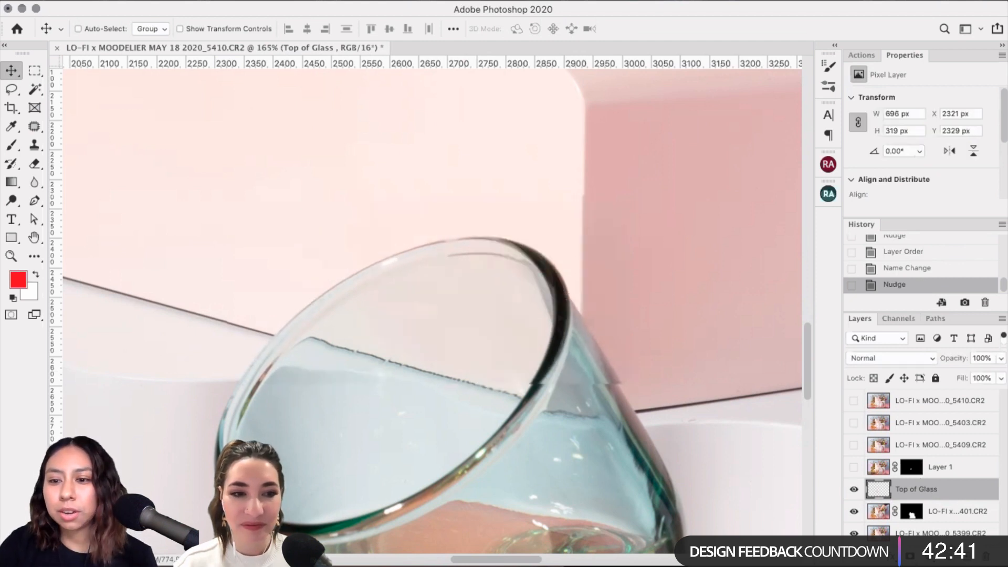
Step: Softly erase the Top of Glass seam at the glass's right edge with a 22% opacity Eraser
click(35, 163)
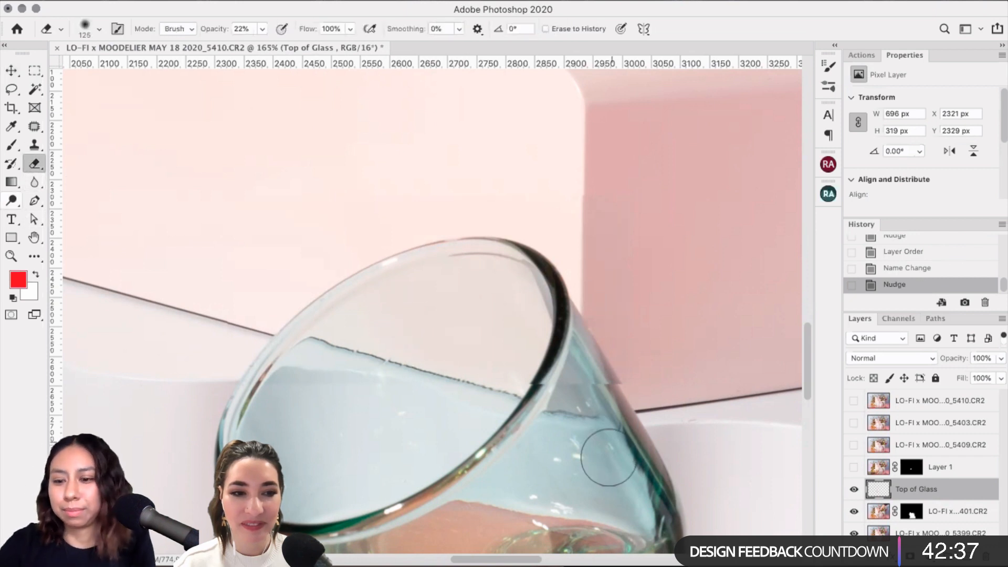
key(bracketleft)
key(bracketleft)
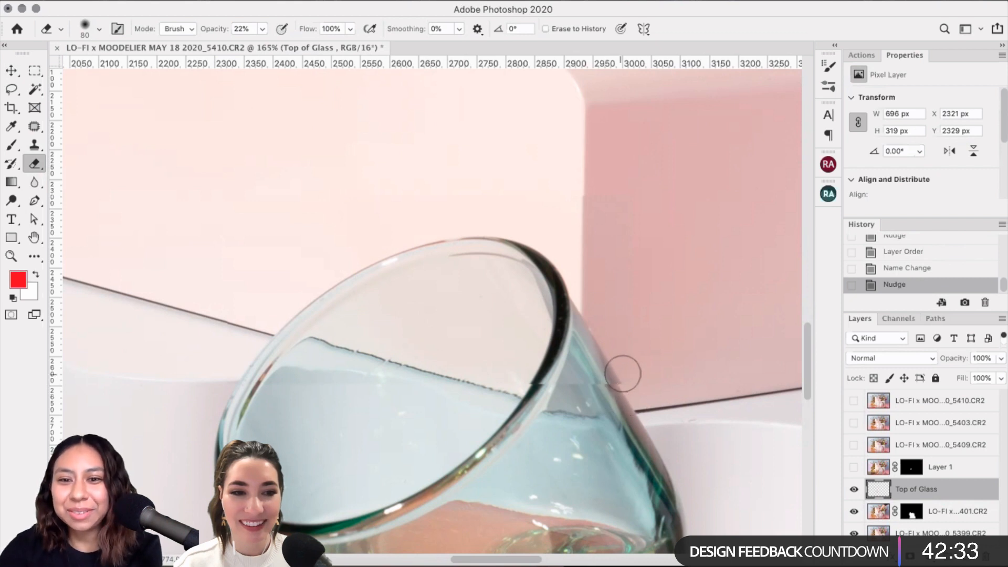
drag(623, 374, 615, 381)
mouse_move(615, 382)
mouse_down()
mouse_move(620, 392)
mouse_move(623, 383)
mouse_up()
click(623, 382)
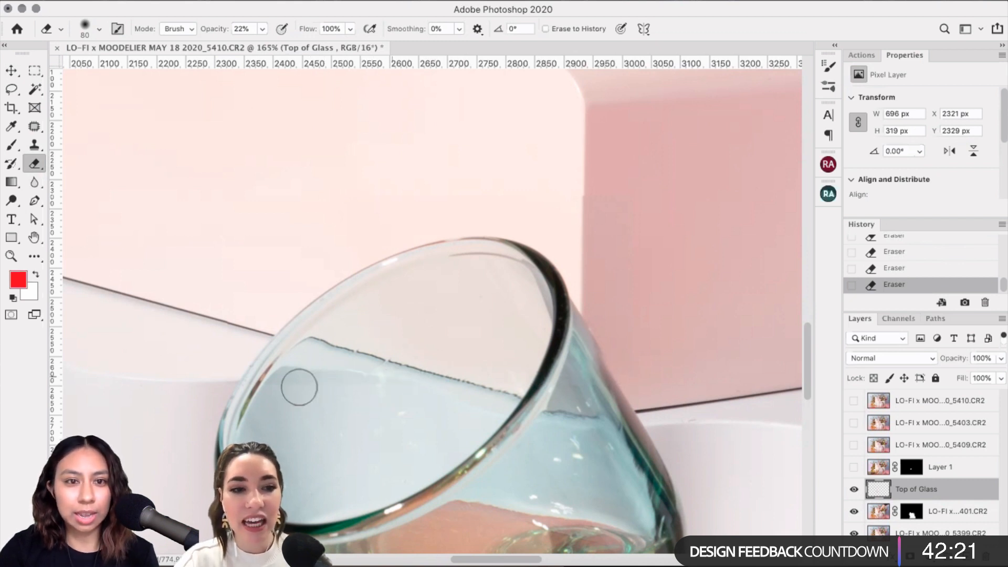
key(])
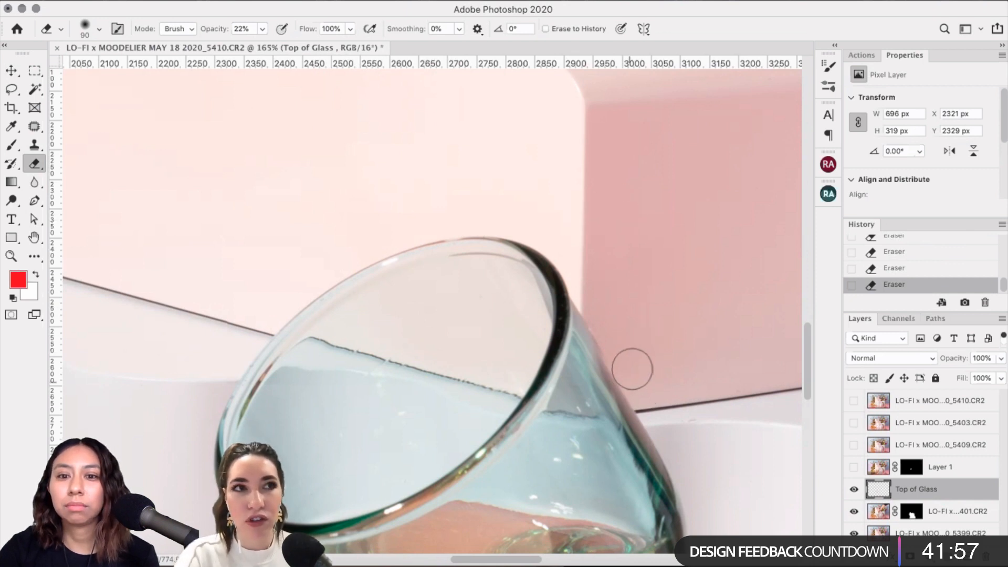
click(854, 490)
click(854, 490)
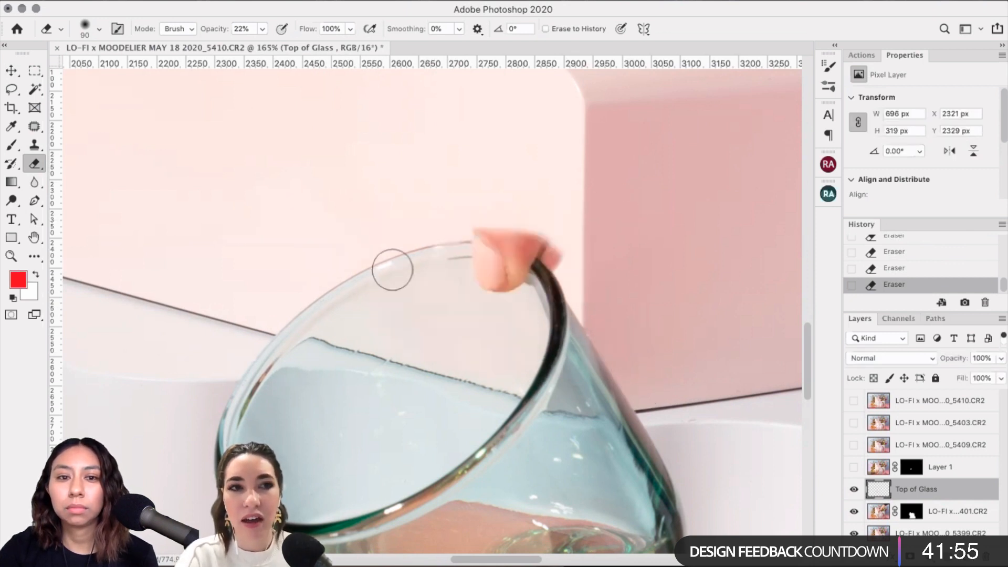
click(19, 72)
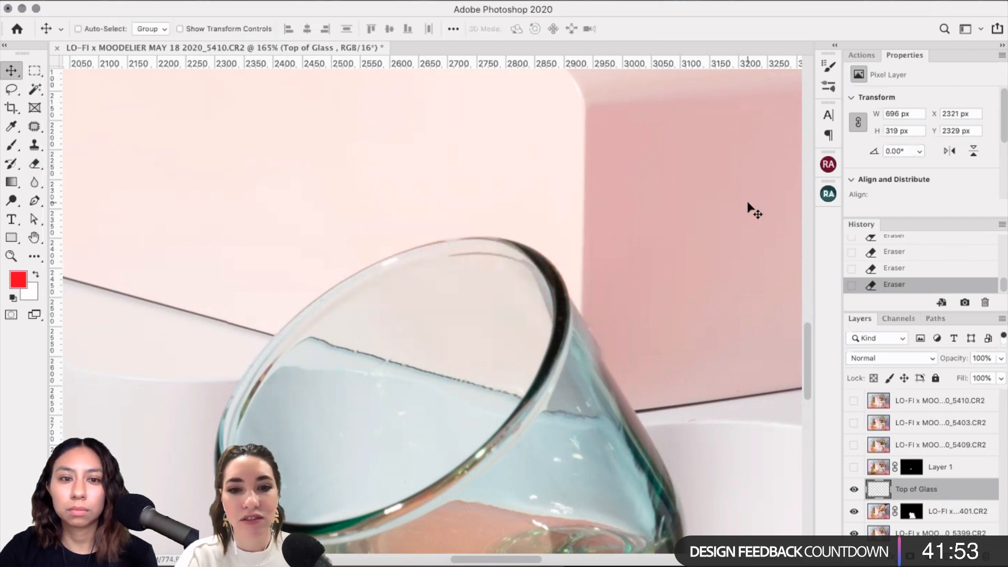
Step: Nudge Top of Glass up and left, toggling it to compare against the original rim
key(Down)
key(Up)
key(Up)
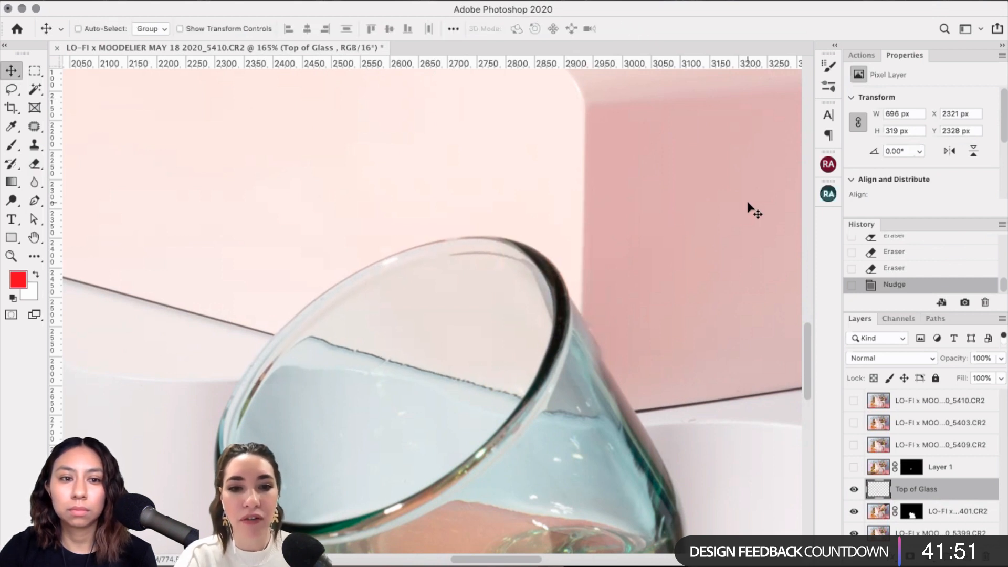
key(Left)
key(Left)
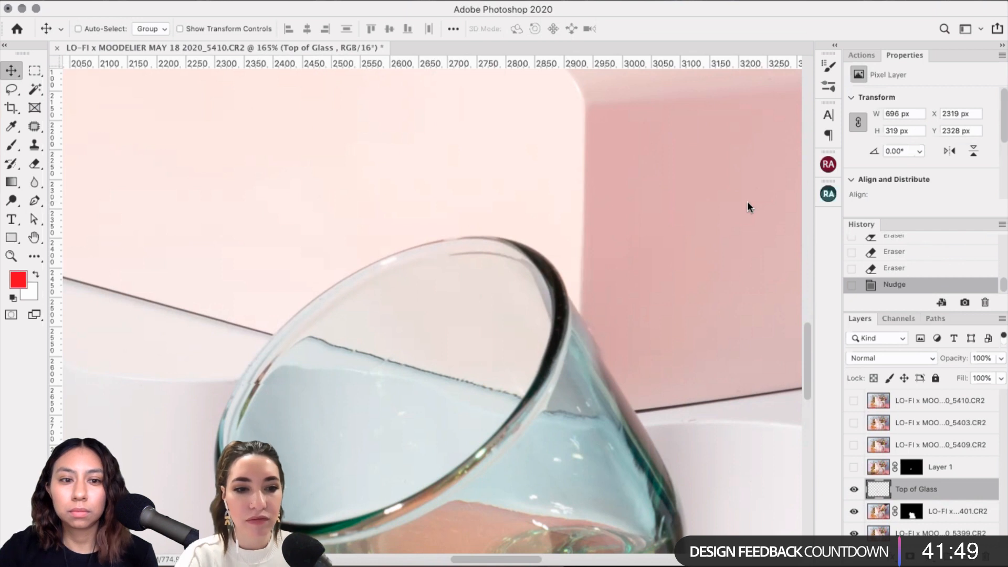
click(855, 490)
click(855, 490)
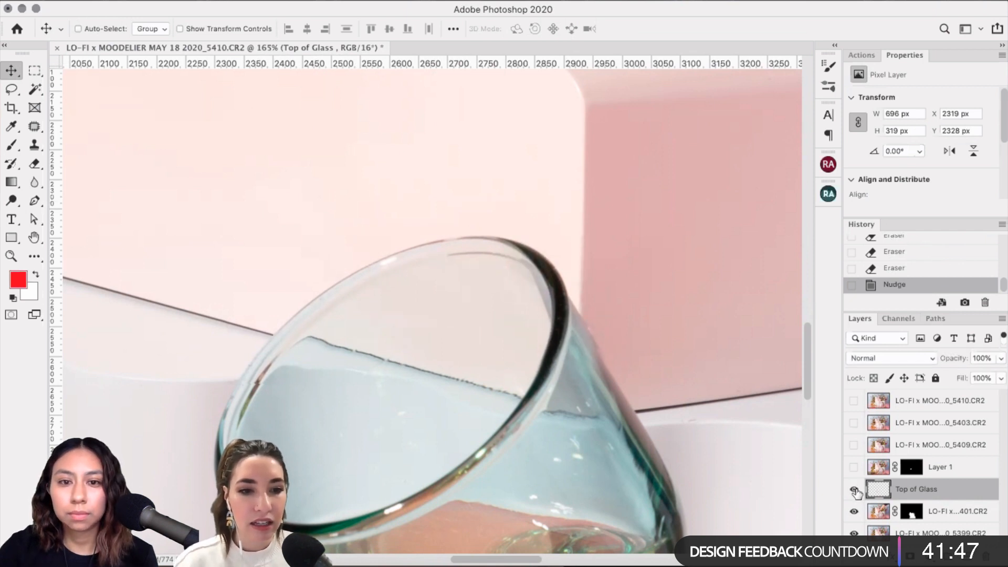
click(854, 490)
click(855, 490)
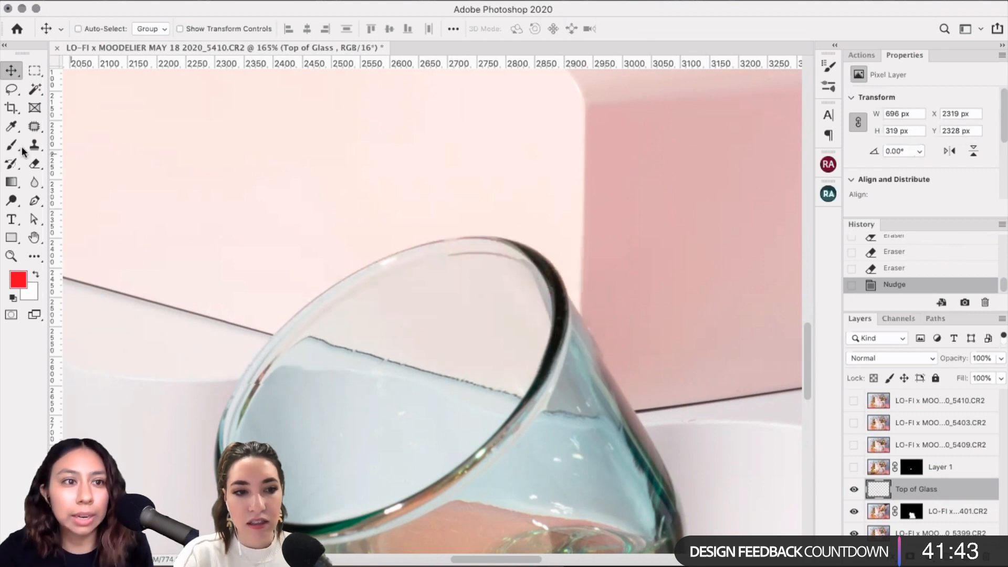
Step: Erase stray patch edges beside the glass rim with a smaller Eraser brush
click(34, 164)
key(bracketleft)
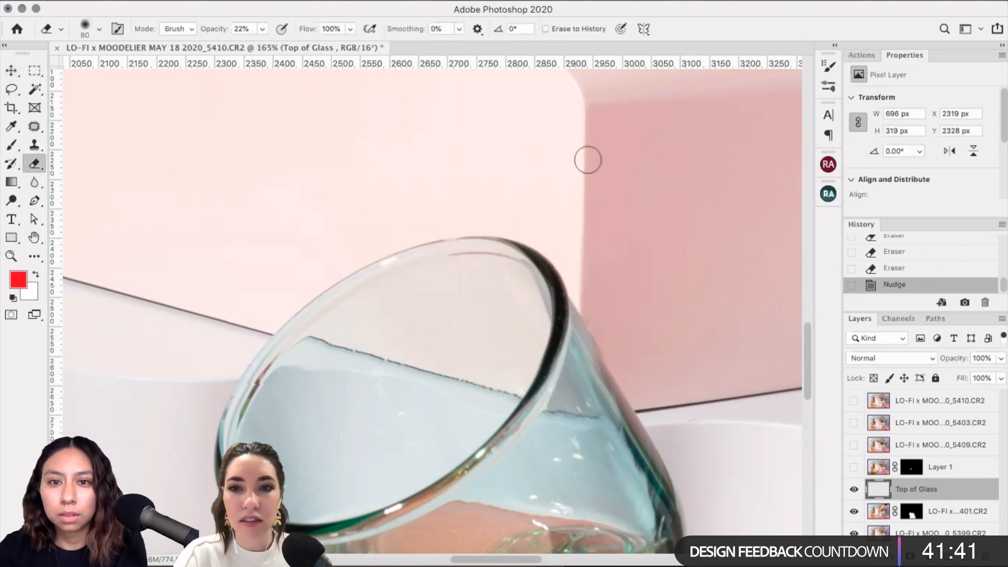
click(581, 240)
click(584, 235)
click(588, 246)
click(587, 231)
key(bracketleft)
key(bracketleft)
key(bracketleft)
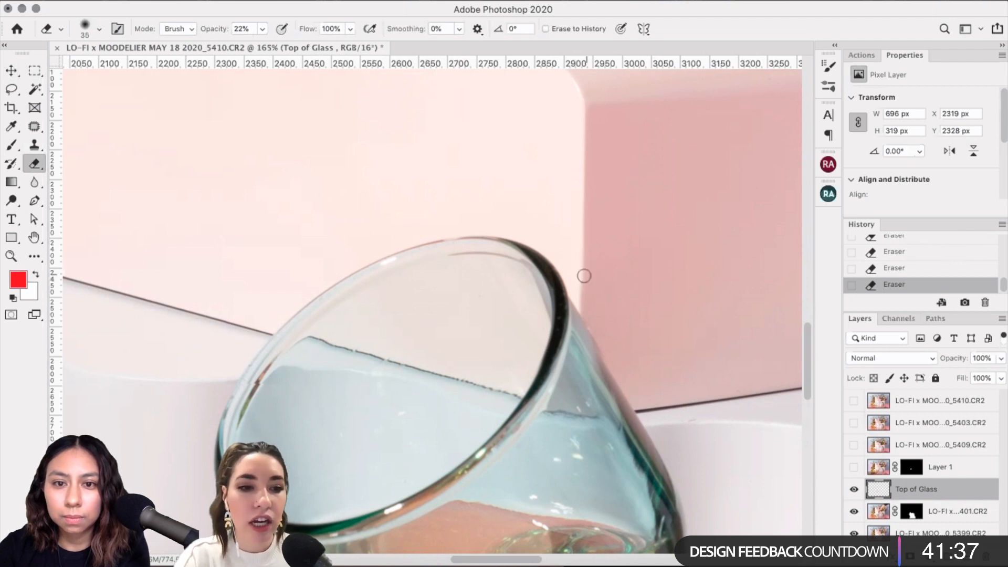
key(bracketleft)
key(bracketleft)
key(bracketleft)
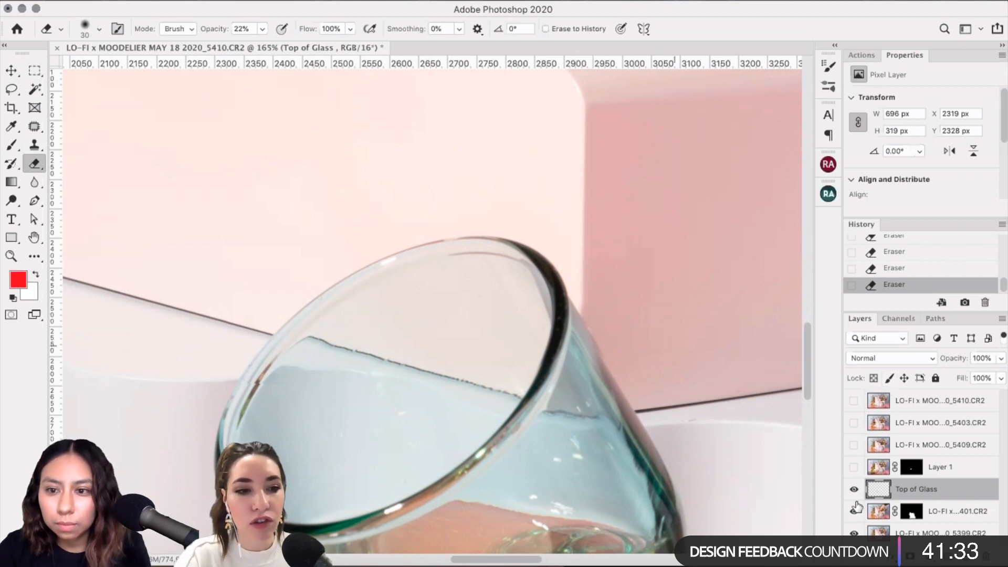
Step: Test the patch's alignment by nudging it one pixel at a time with the Move tool
click(13, 70)
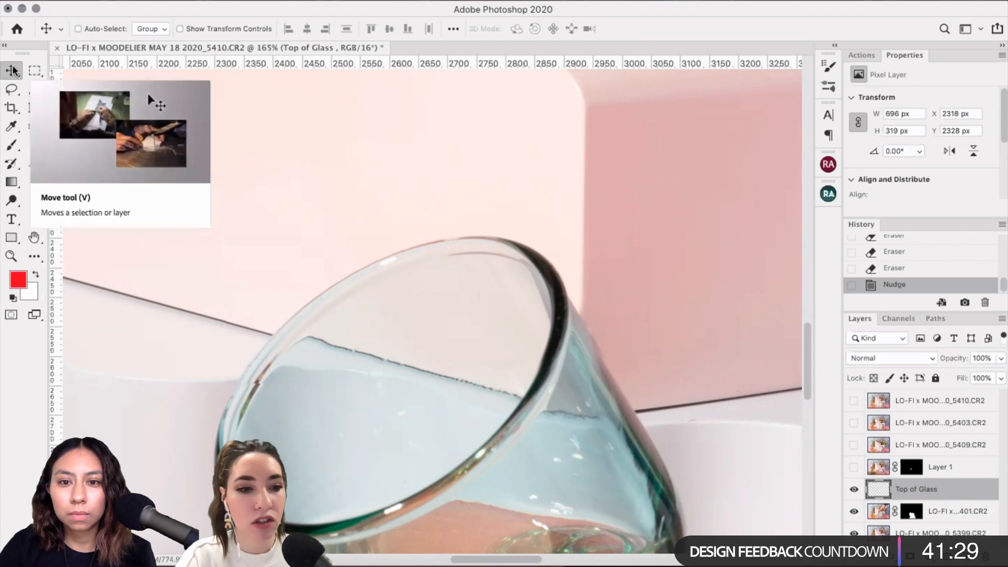
key(Down)
key(Down)
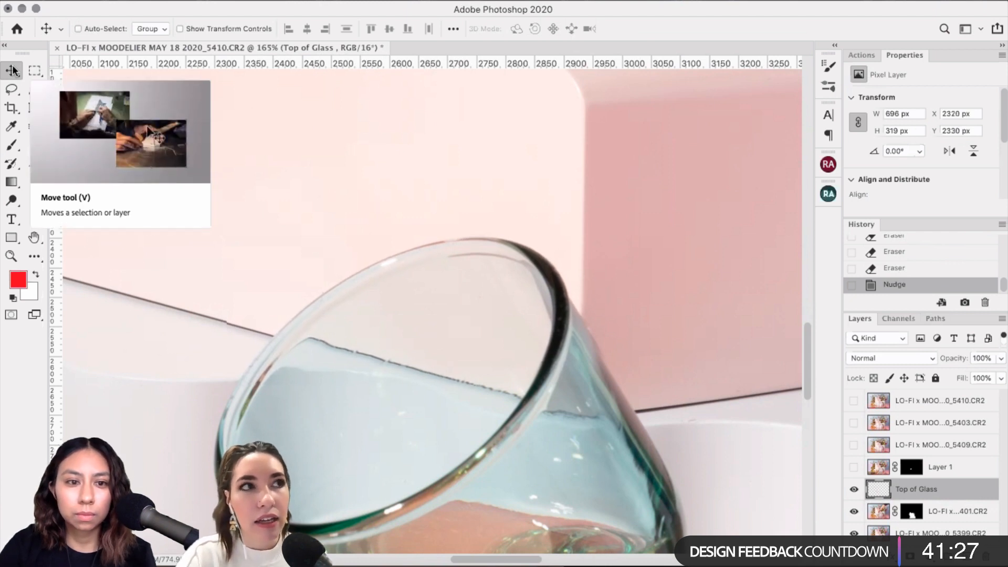
key(Left)
key(Right)
key(Right)
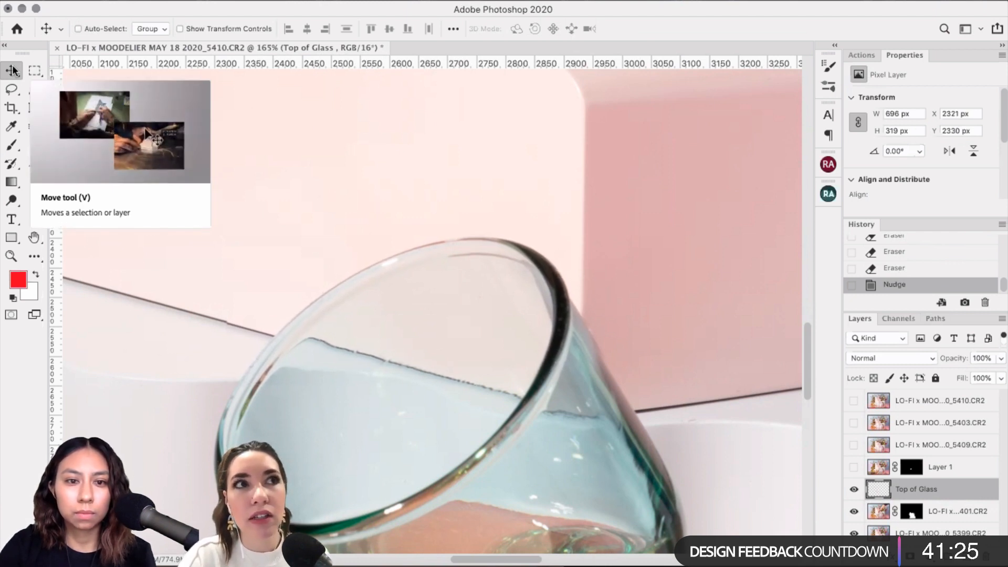
key(Right)
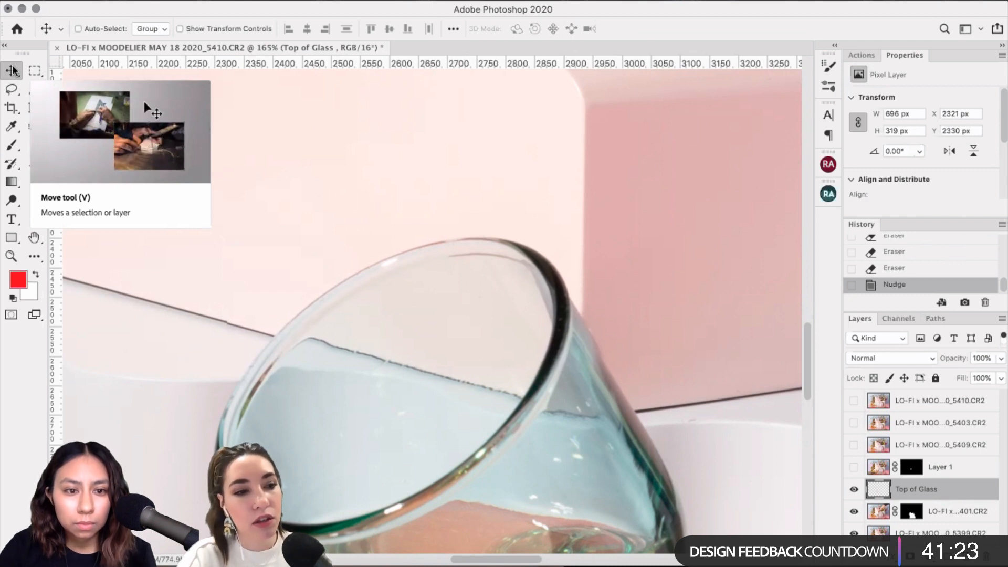
key(Left)
key(Down)
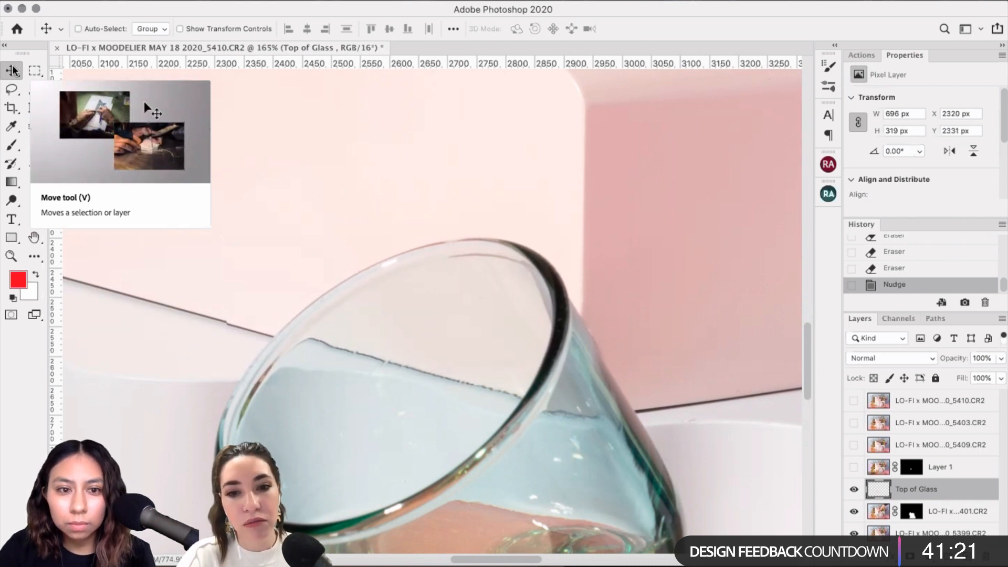
key(Right)
key(Up)
key(Left)
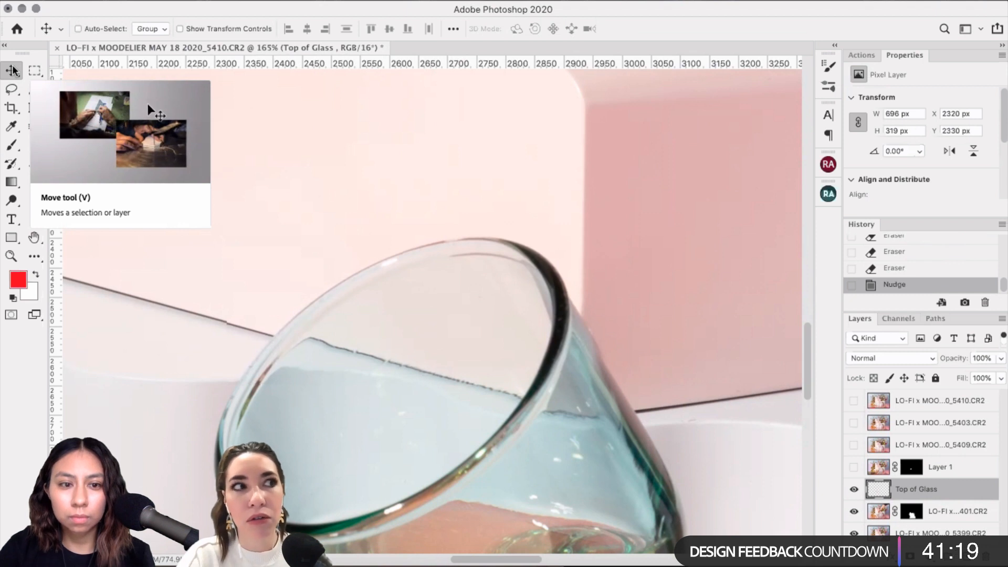
key(Right)
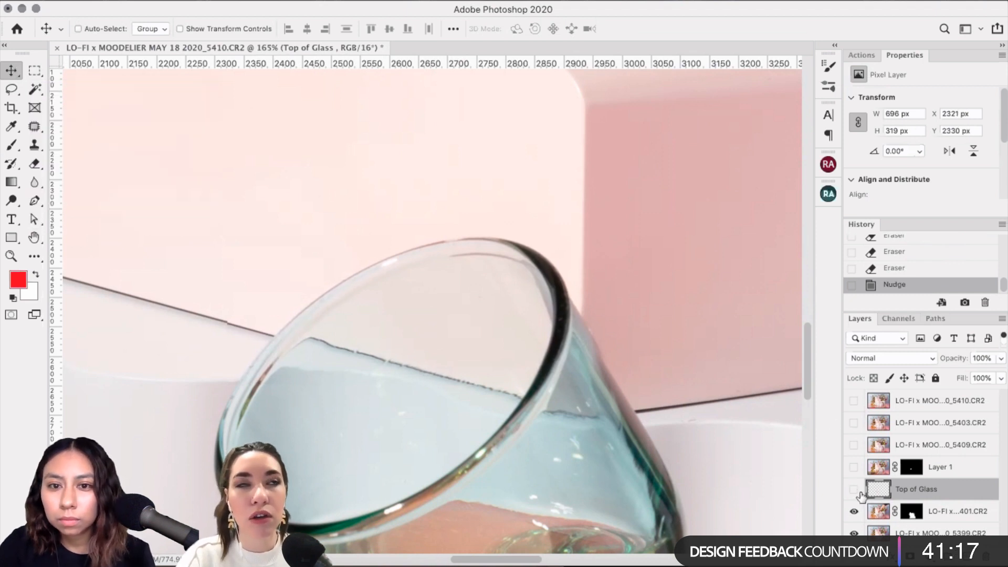
Step: Toggle the patch to compare with the original rim, then nudge it down and left
click(856, 489)
click(855, 491)
click(857, 491)
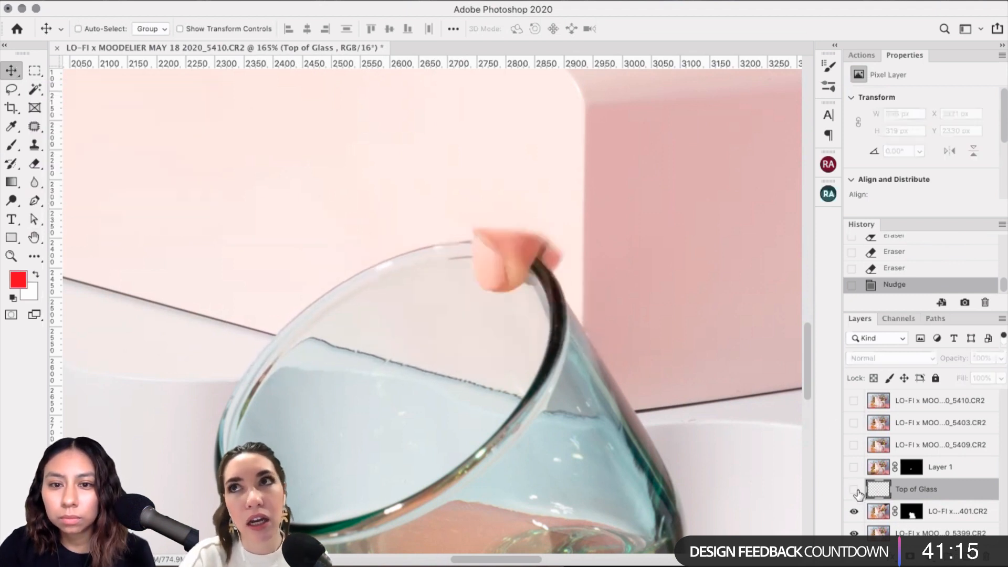
click(854, 490)
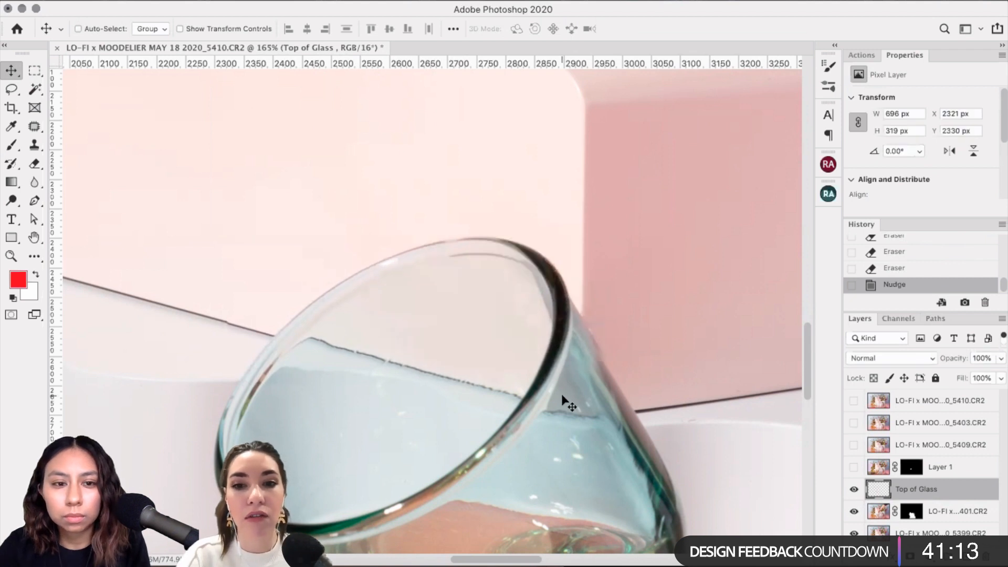
key(Left)
key(Left)
key(Left)
key(Down)
key(Down)
key(Down)
key(Down)
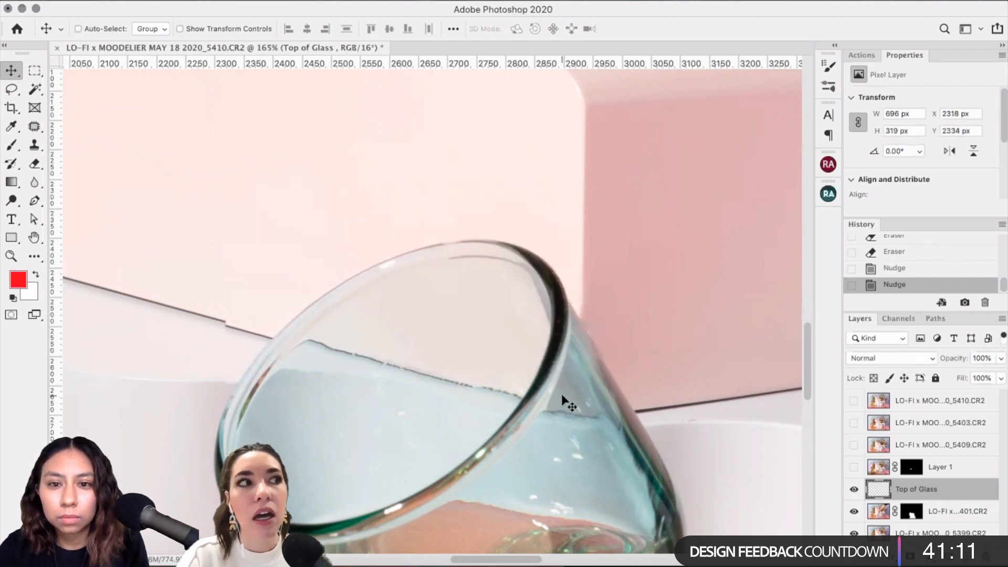
Step: Lower Top of Glass to about 66% opacity and nudge it down to line up
click(1000, 358)
drag(999, 376, 977, 375)
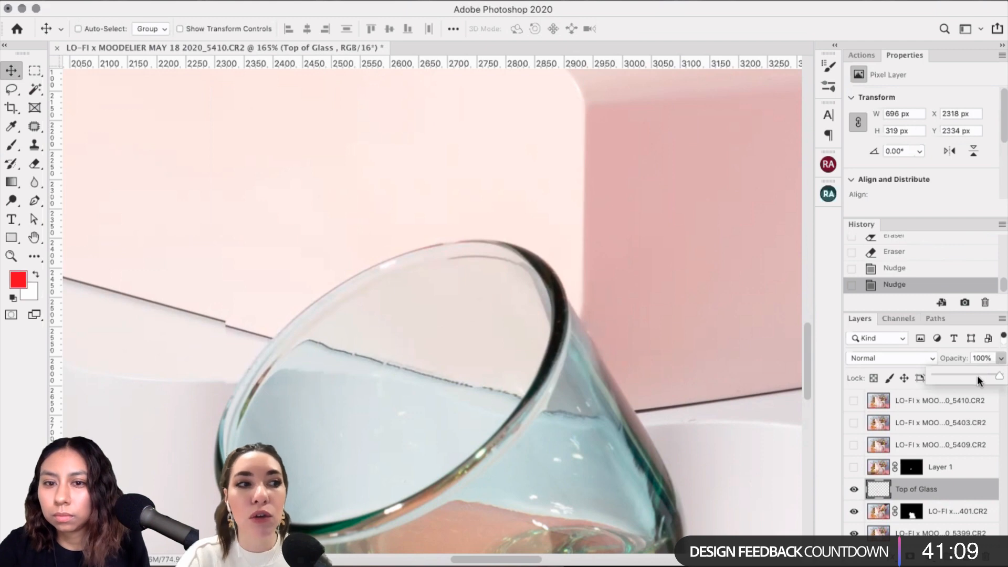
scroll(366, 368, up, 5)
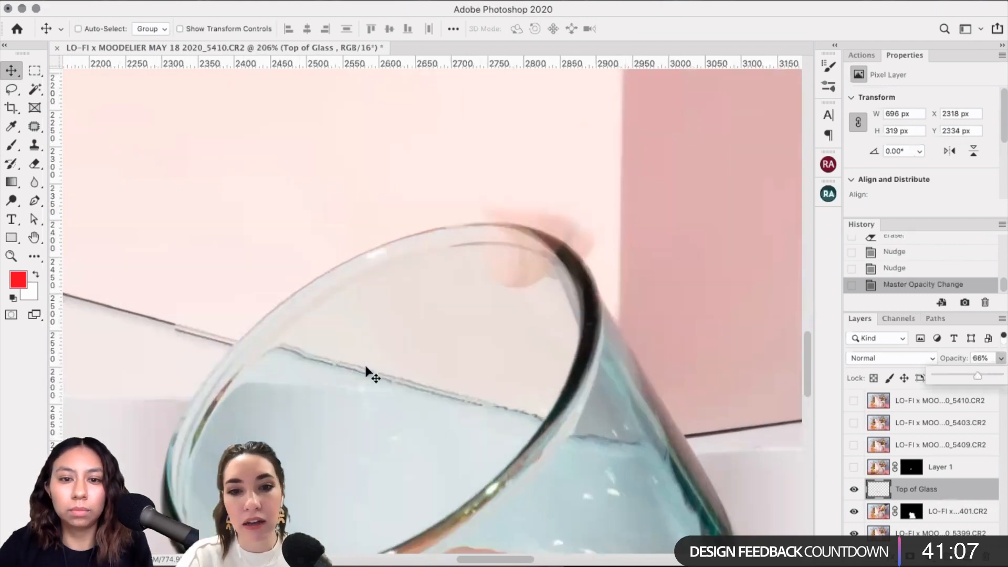
click(366, 367)
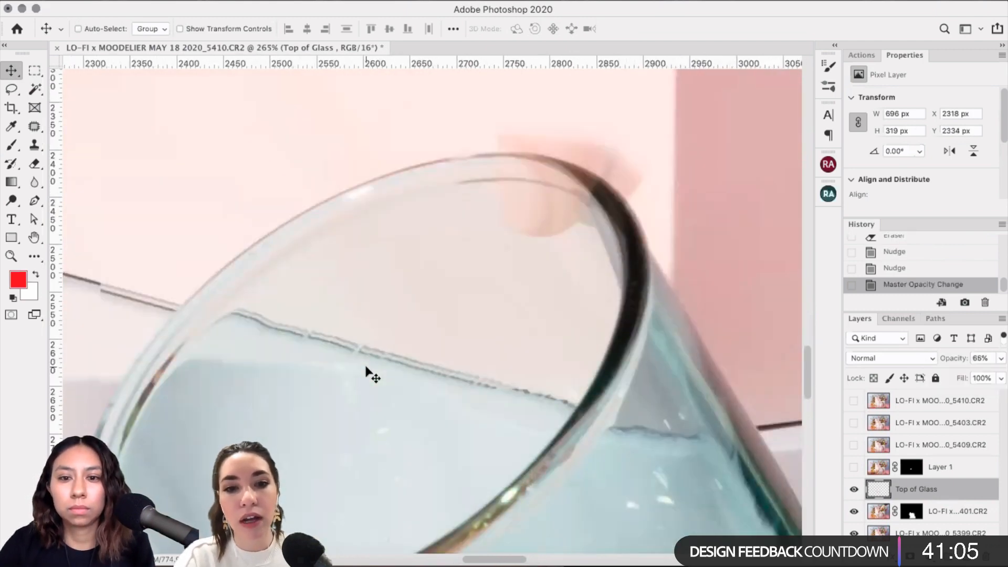
key(Down)
key(Down)
key(Down)
key(Down)
key(Down)
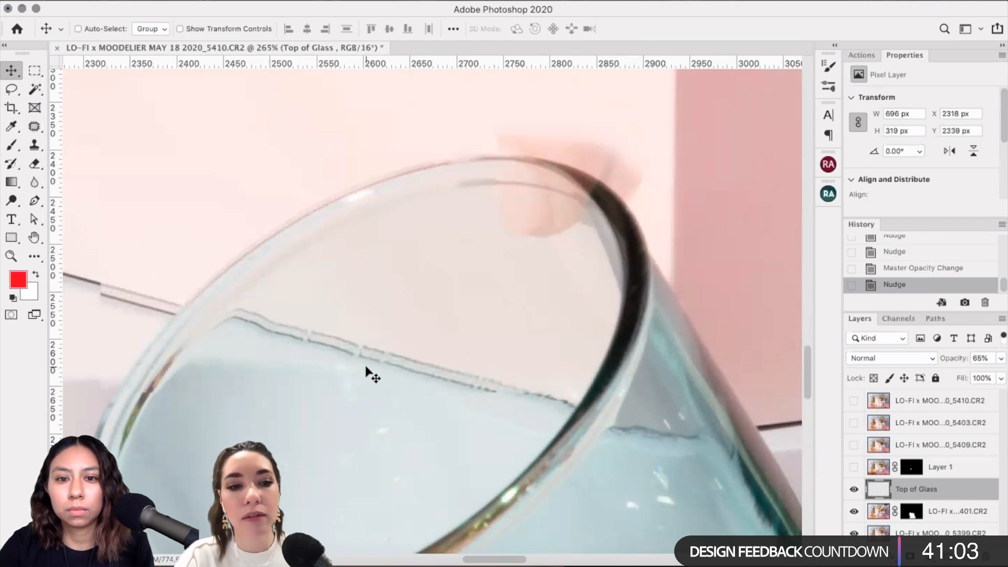
key(Down)
key(Down)
key(Up)
key(Up)
key(Up)
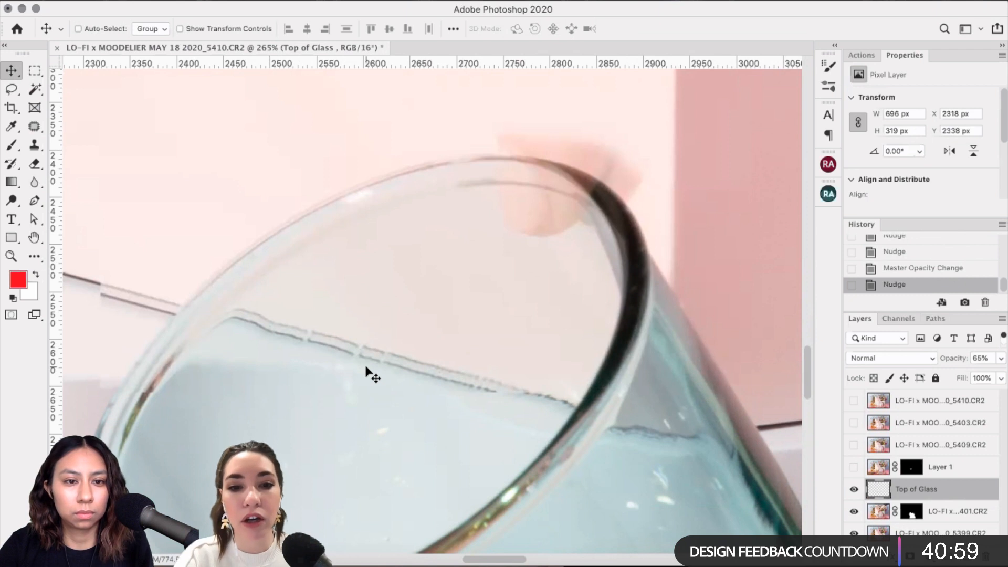
Step: Fine-tune the patch to X 2317, Y 2340 and restore its opacity to 100%
click(851, 491)
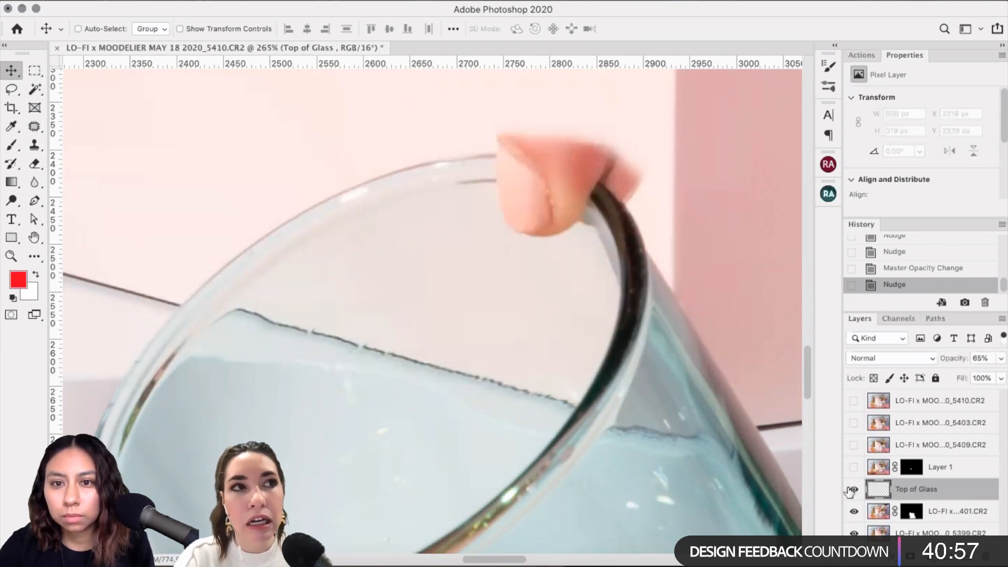
key(Down)
key(Left)
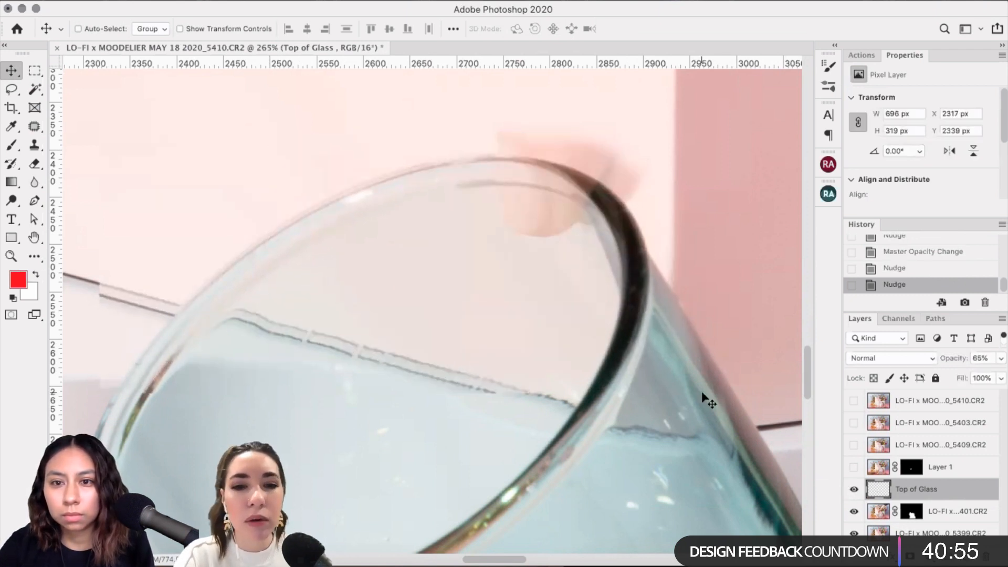
key(Down)
key(Up)
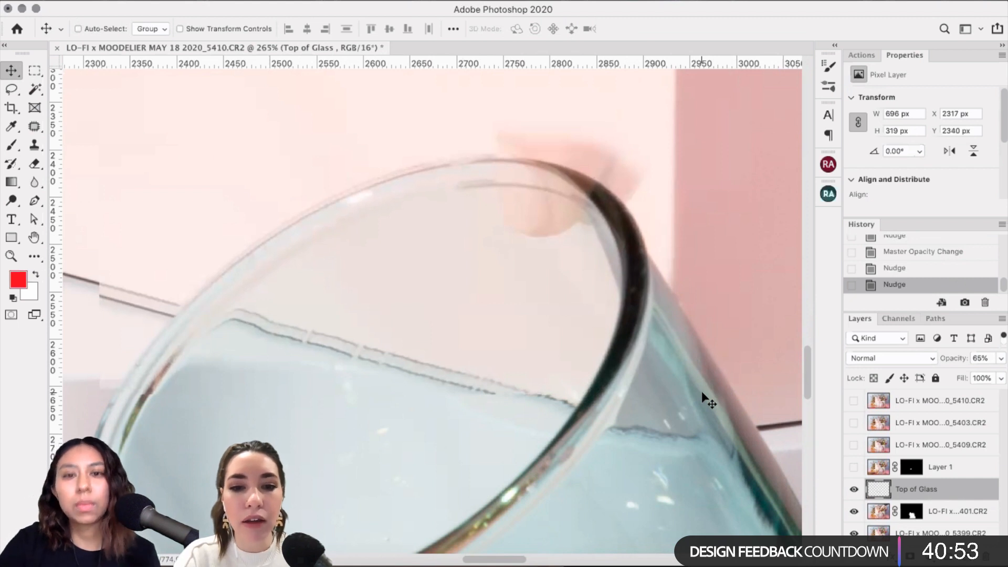
click(1001, 358)
drag(980, 376, 981, 376)
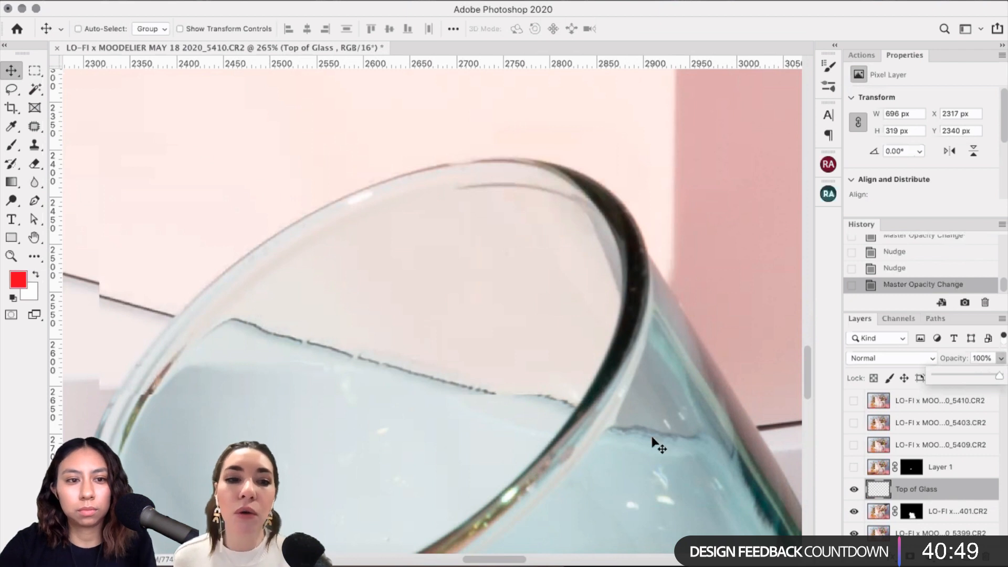
Step: Skew Top of Glass's left side upward and commit, leaving it 696 × 332 px at X 2317, Y 2327
key(ctrl+t)
scroll(637, 435, down, 3)
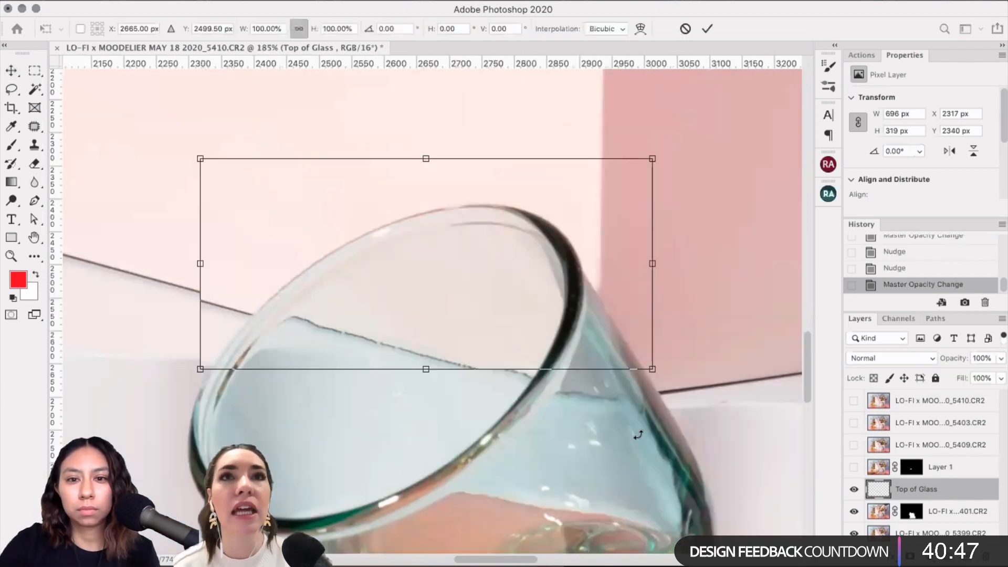
right_click(387, 303)
click(402, 350)
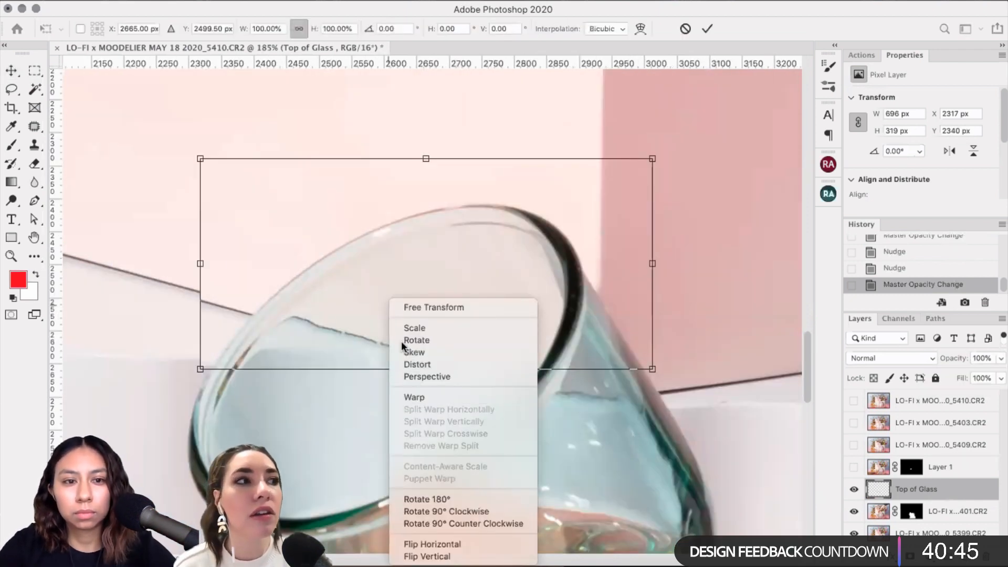
drag(200, 263, 200, 255)
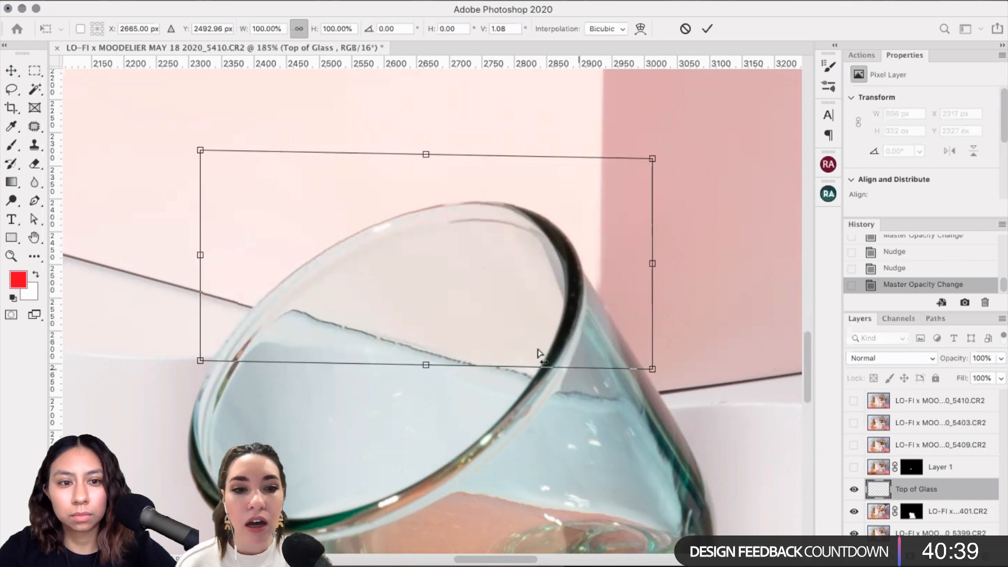
key(Return)
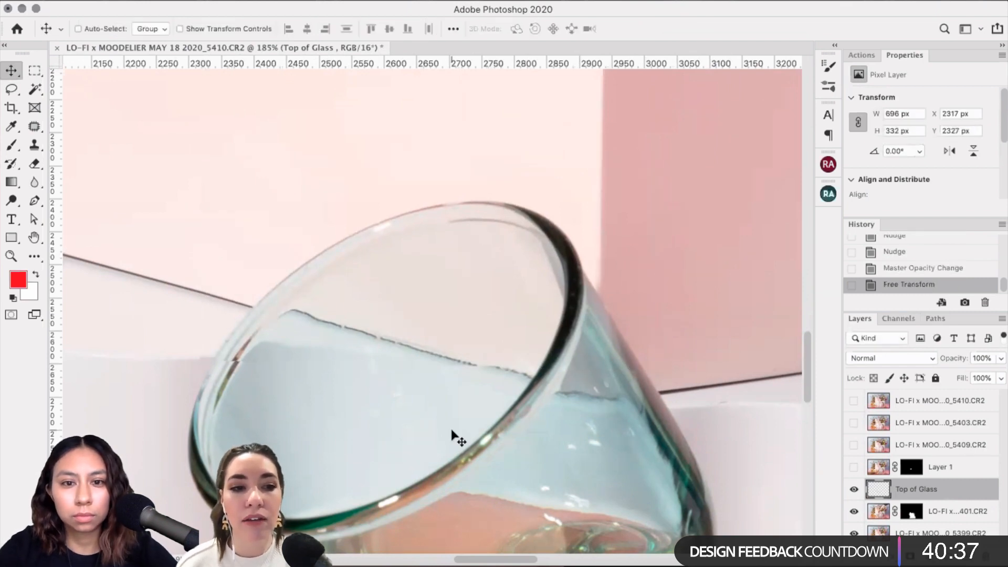
scroll(452, 436, left, 4)
scroll(451, 435, up, 4)
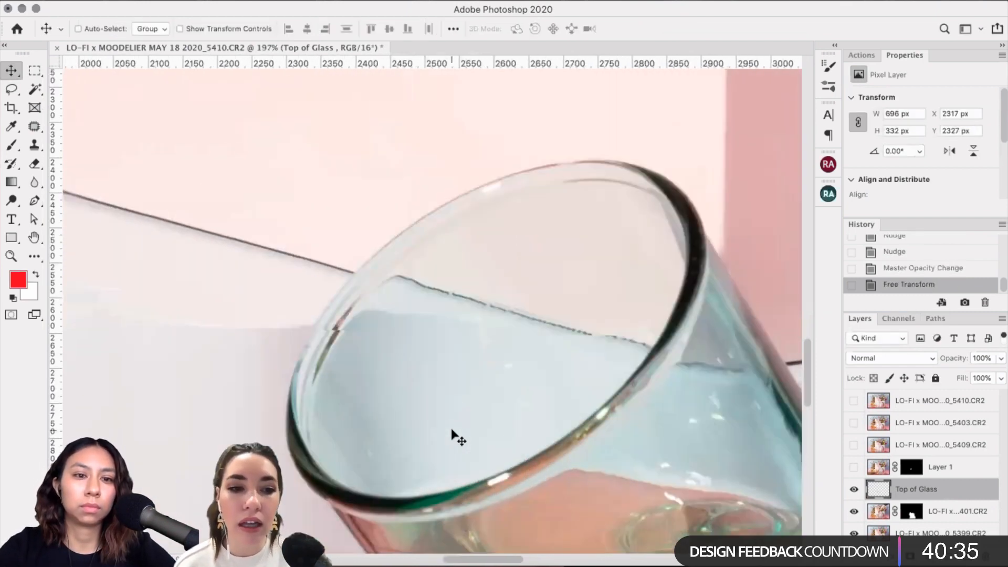
scroll(451, 436, left, 5)
Step: Warp the Top of Glass patch again, nudging its lower-left corner, and commit the transform
key(ctrl+t)
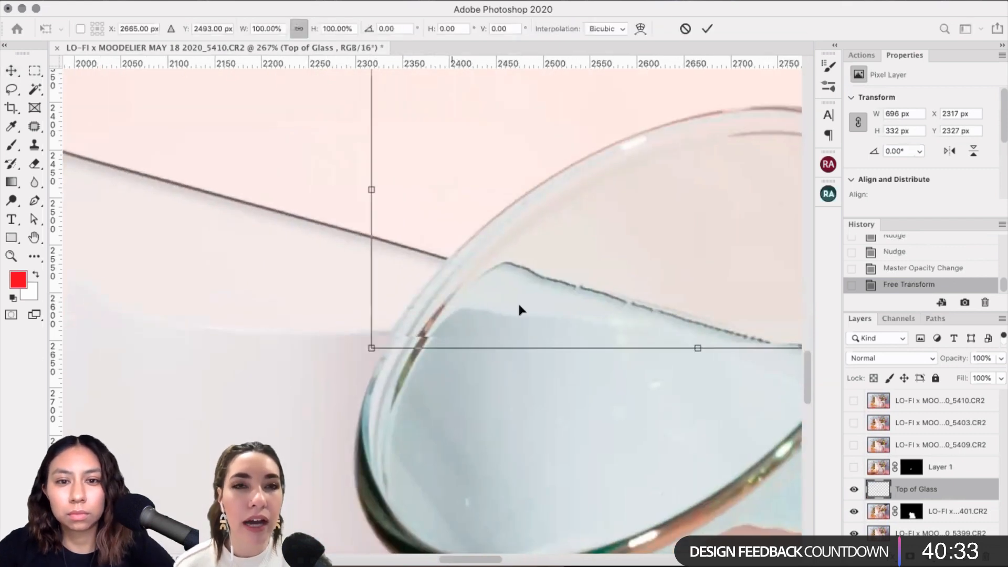
right_click(542, 282)
click(567, 359)
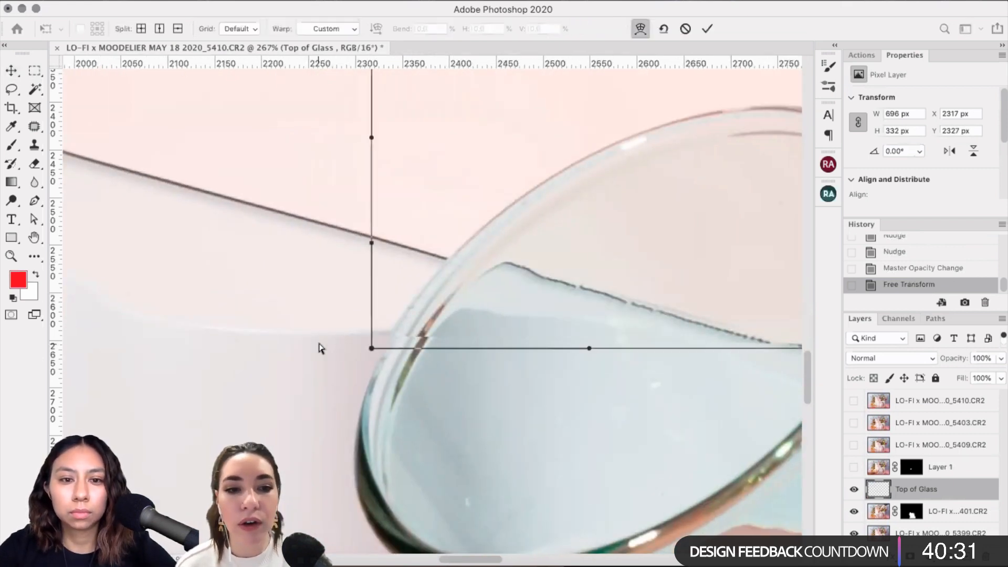
drag(371, 349, 378, 352)
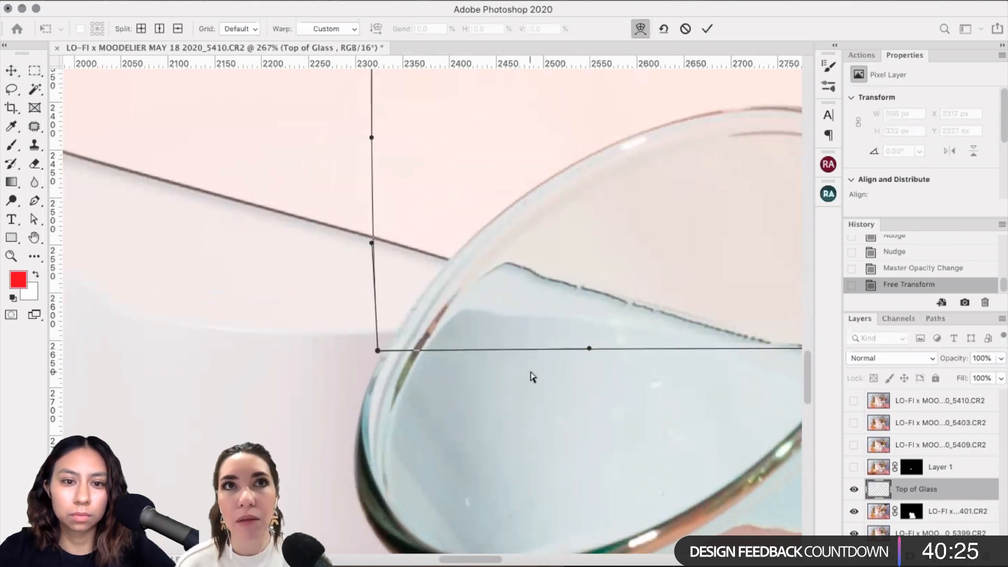
scroll(536, 370, up, 3)
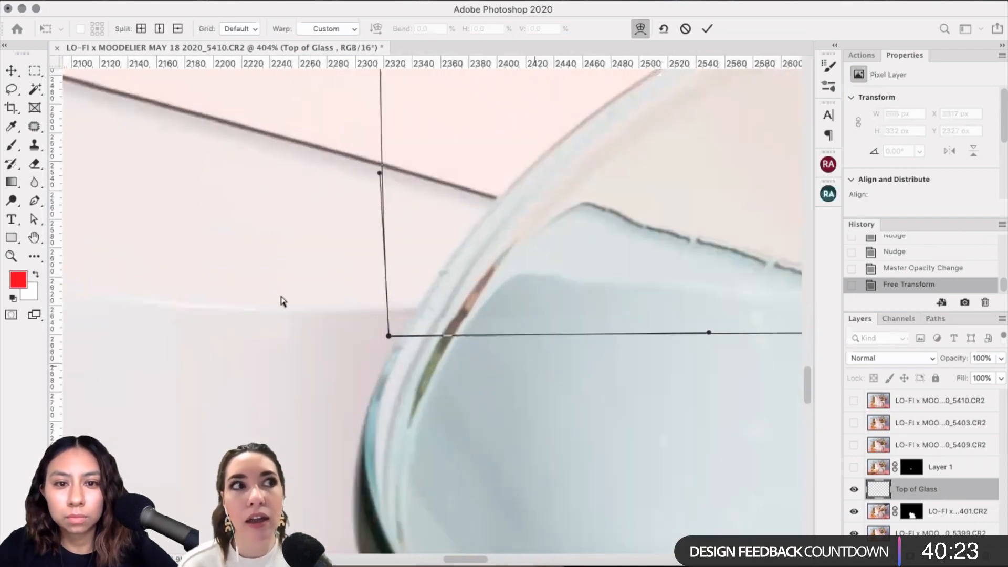
drag(386, 337, 387, 335)
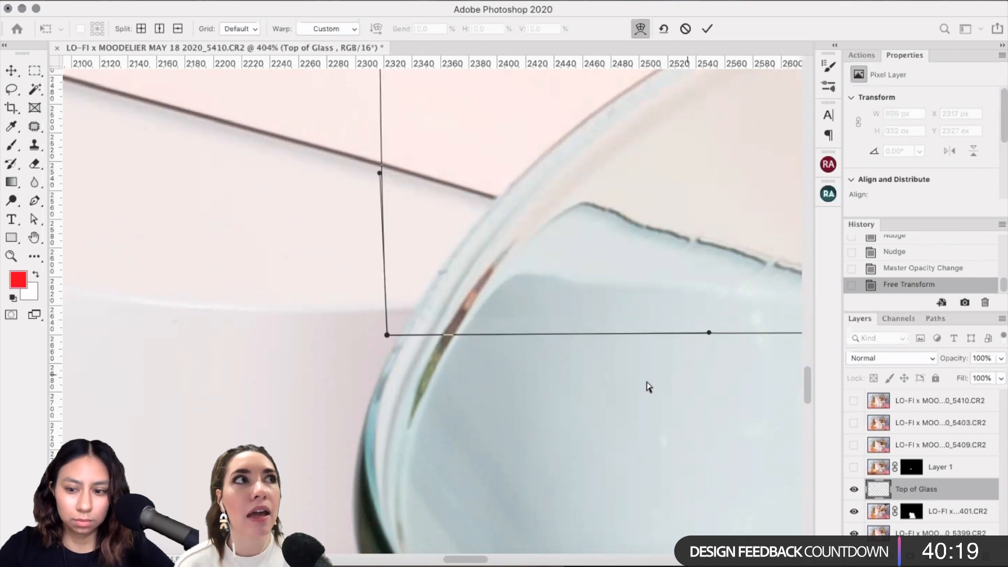
key(Return)
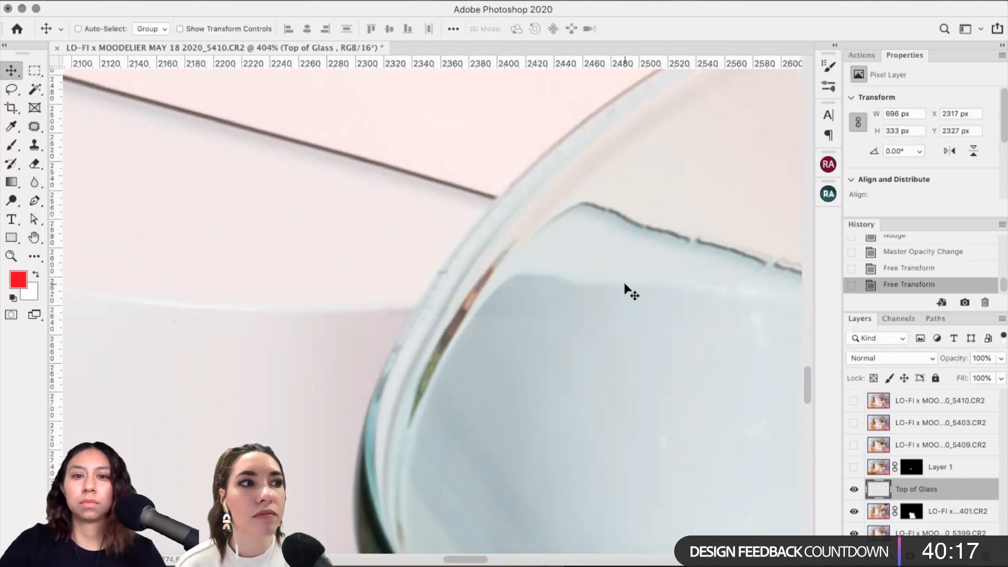
Step: Zoom out and toggle Top of Glass to compare the rim with and without the patch
key(super+minus)
click(853, 489)
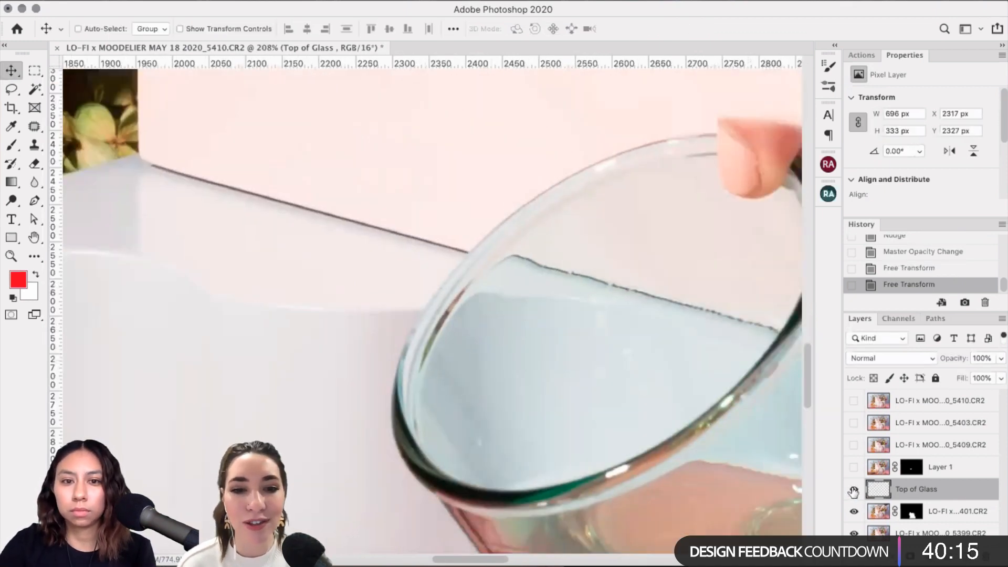
click(853, 489)
scroll(855, 525, right, 5)
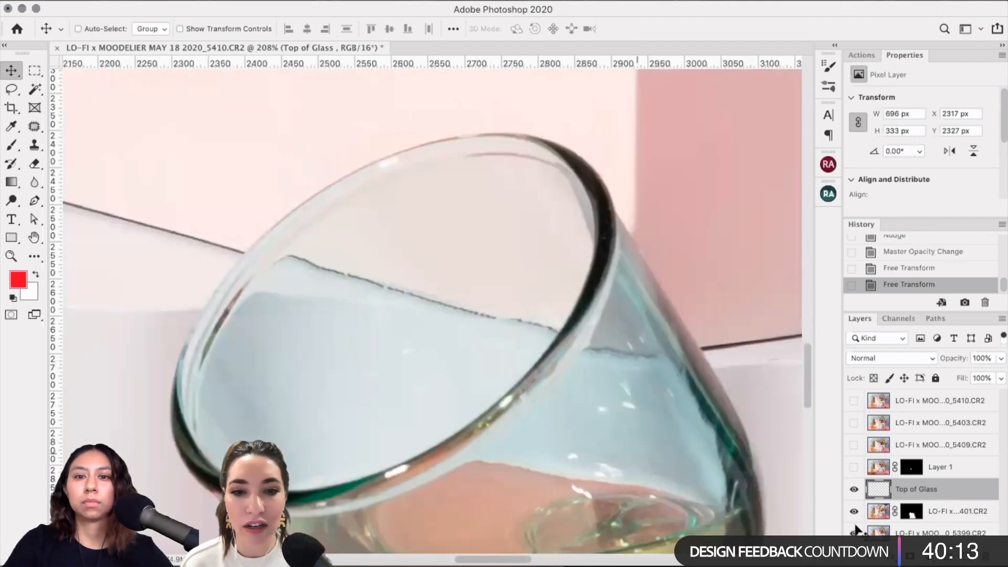
key(super+minus)
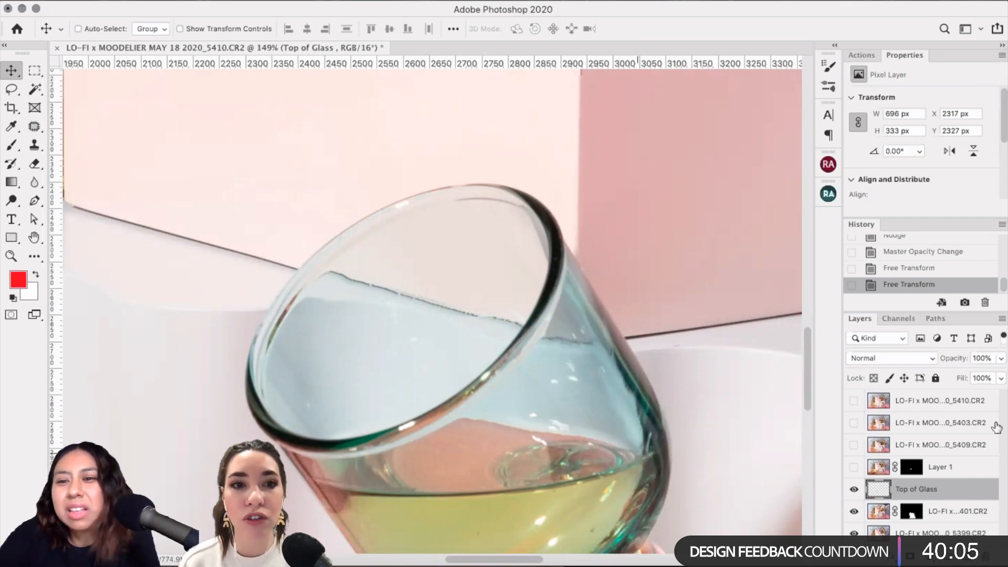
click(854, 489)
click(854, 490)
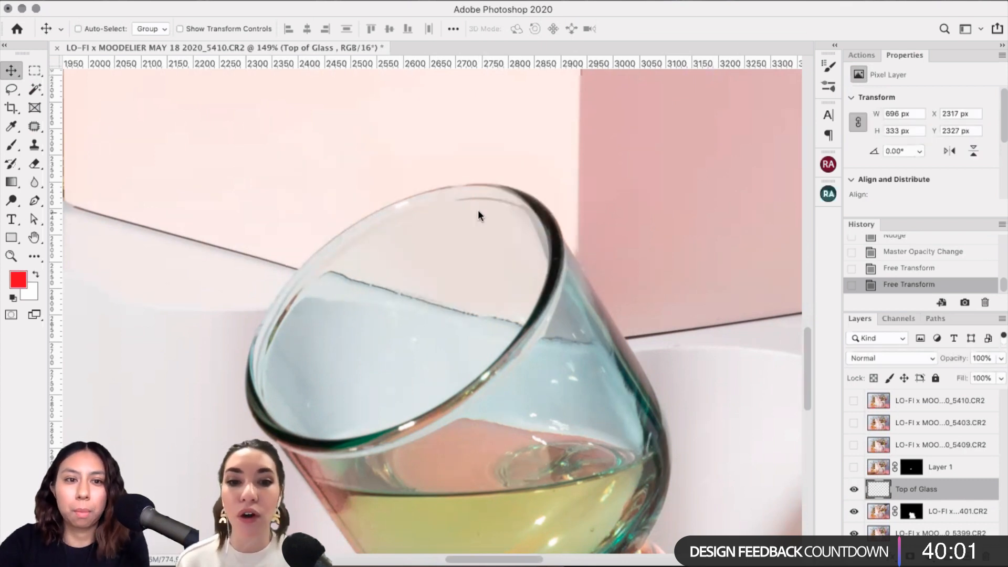
click(35, 163)
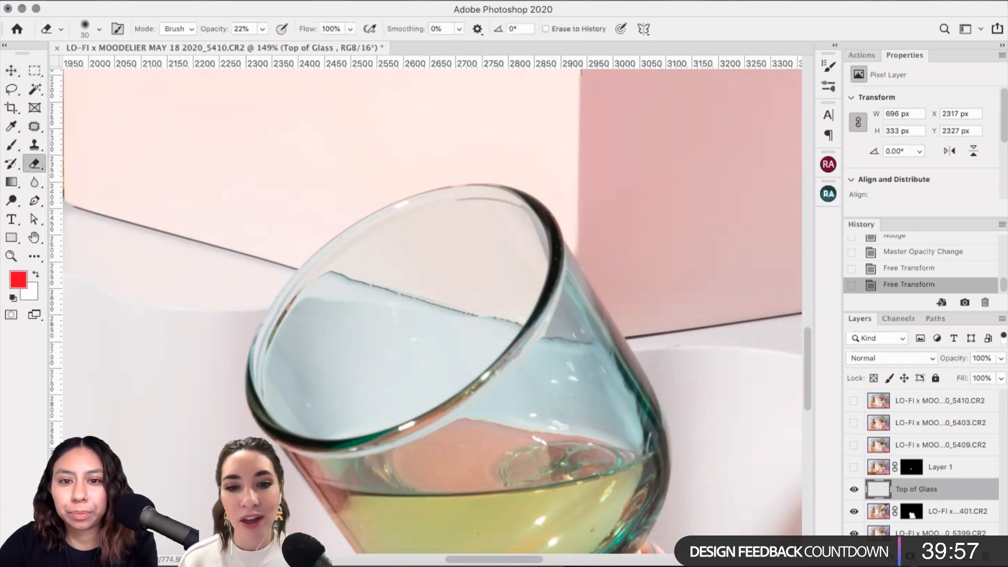
Step: Add a layer mask to Top of Glass and set up a 60 px brush
click(910, 556)
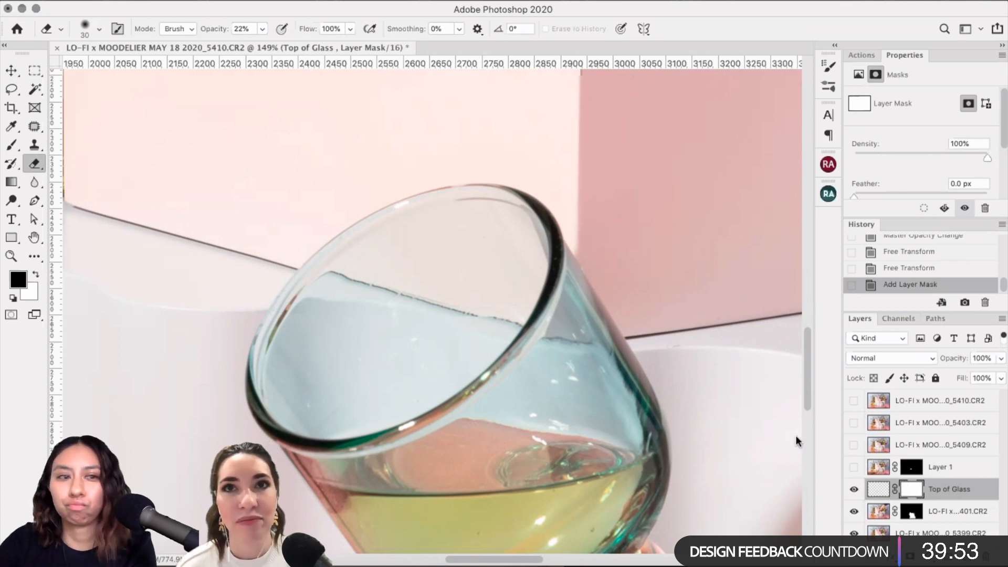
key(b)
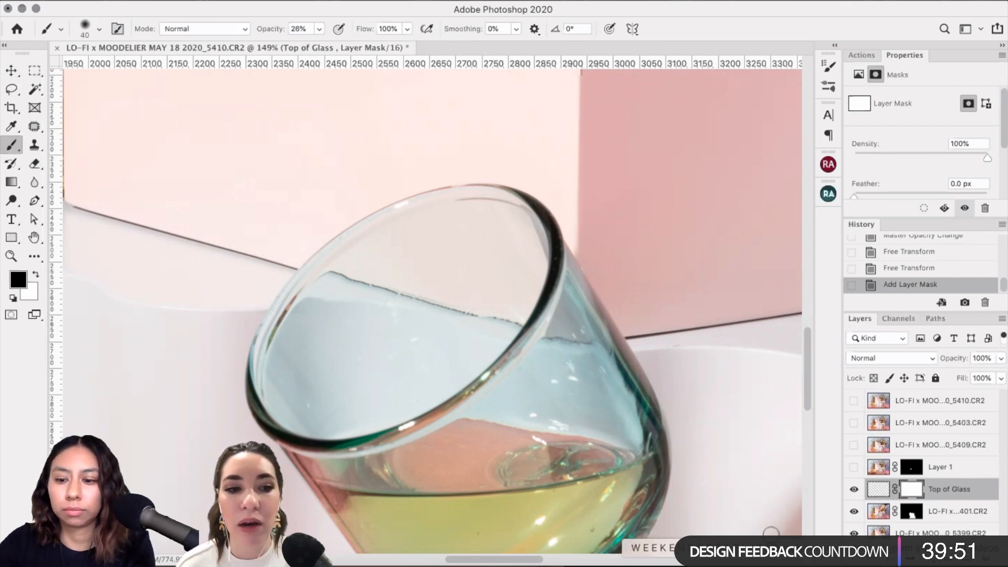
key(bracketright)
key(bracketright)
key(bracketright)
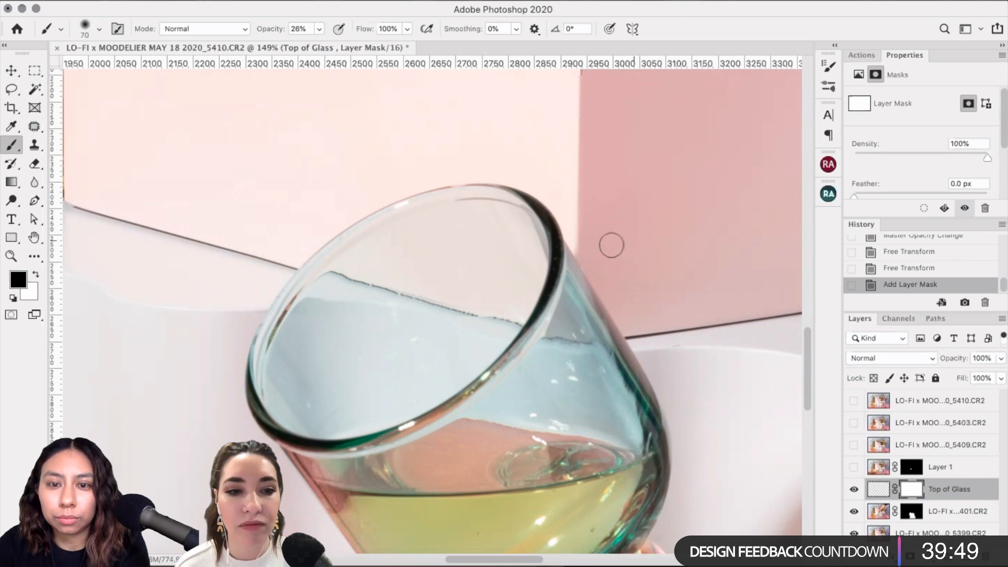
key(bracketleft)
scroll(611, 245, up, 5)
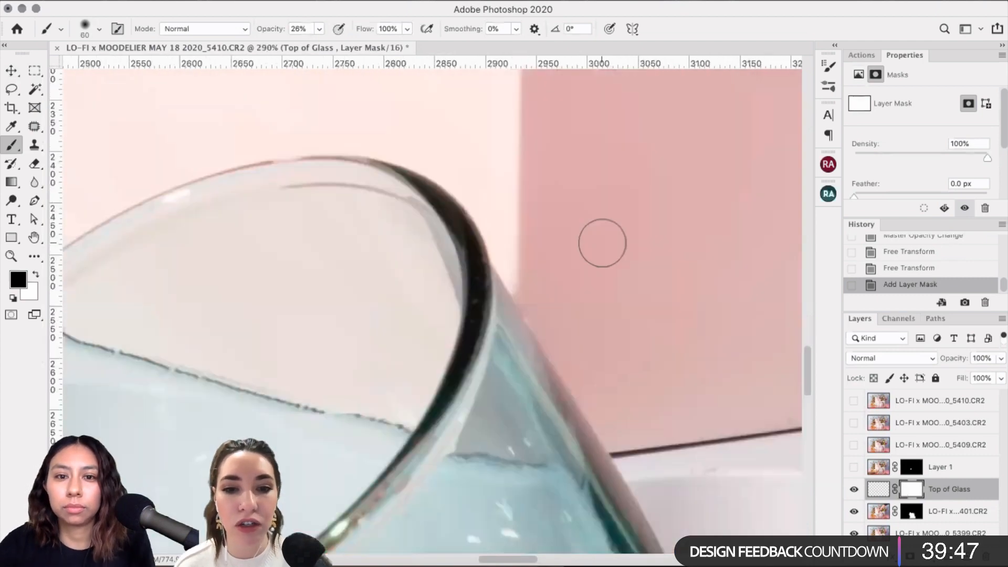
click(853, 490)
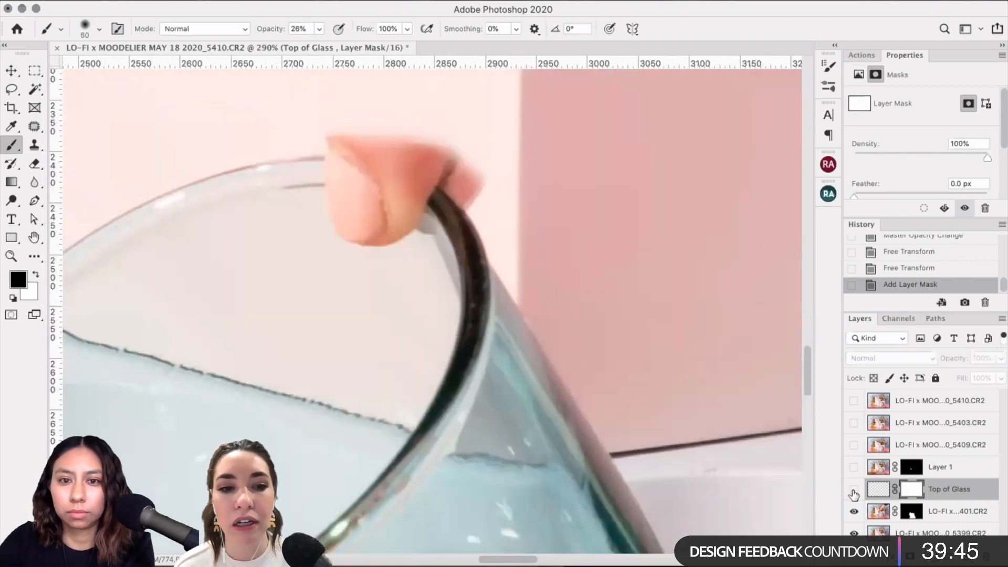
click(853, 490)
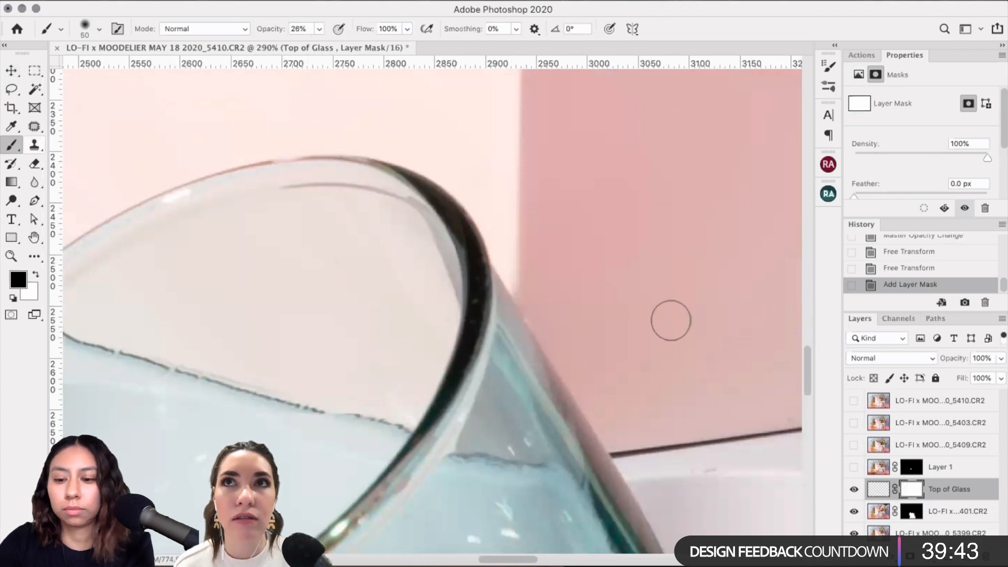
Step: Mask out the patch near the wall edge with a 35 px black brush, reviewing history states
key(bracketleft)
key(bracketleft)
key(bracketleft)
key(x)
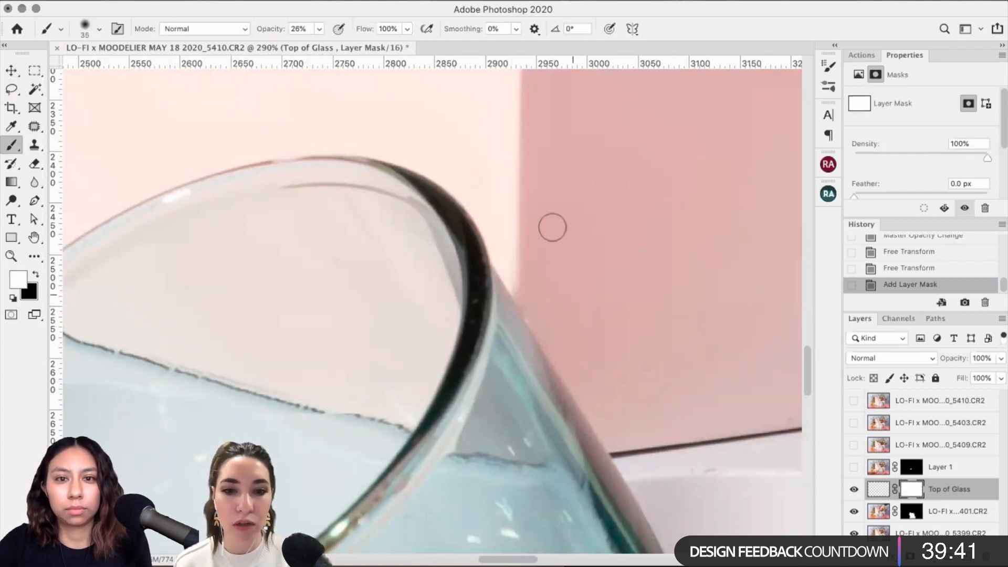
key(x)
click(520, 249)
click(519, 252)
click(520, 254)
click(520, 254)
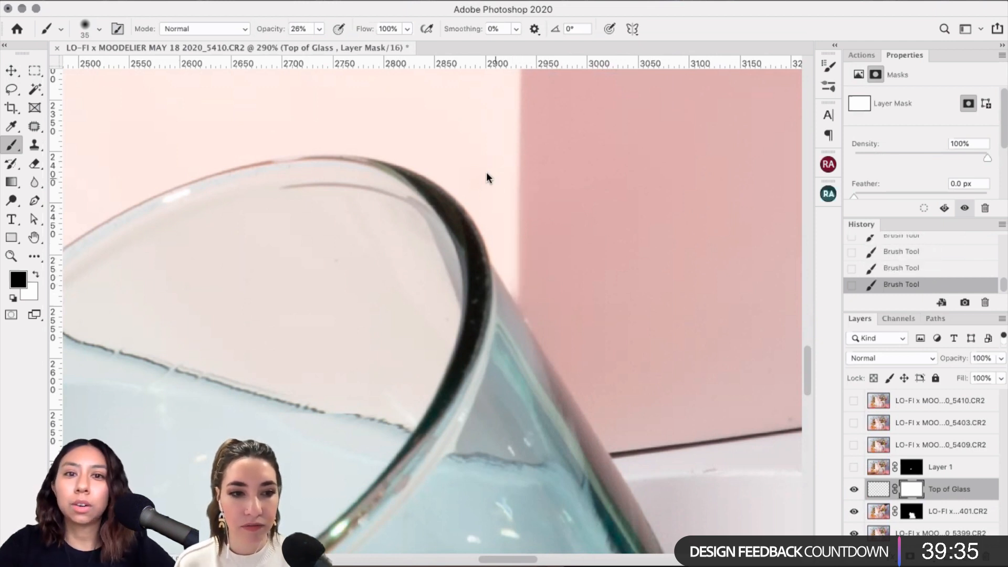
click(913, 252)
scroll(923, 252, up, 1)
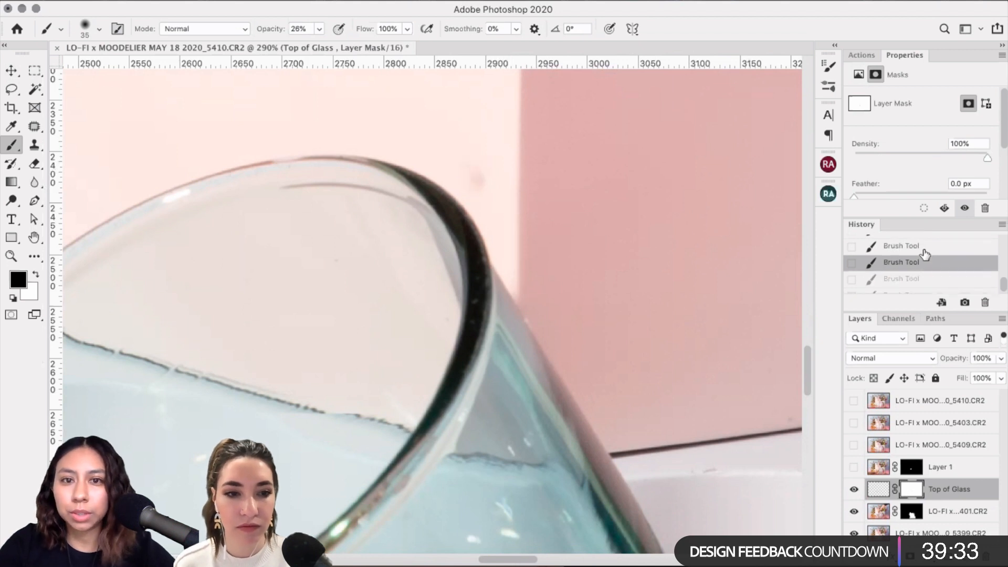
click(911, 249)
key(x)
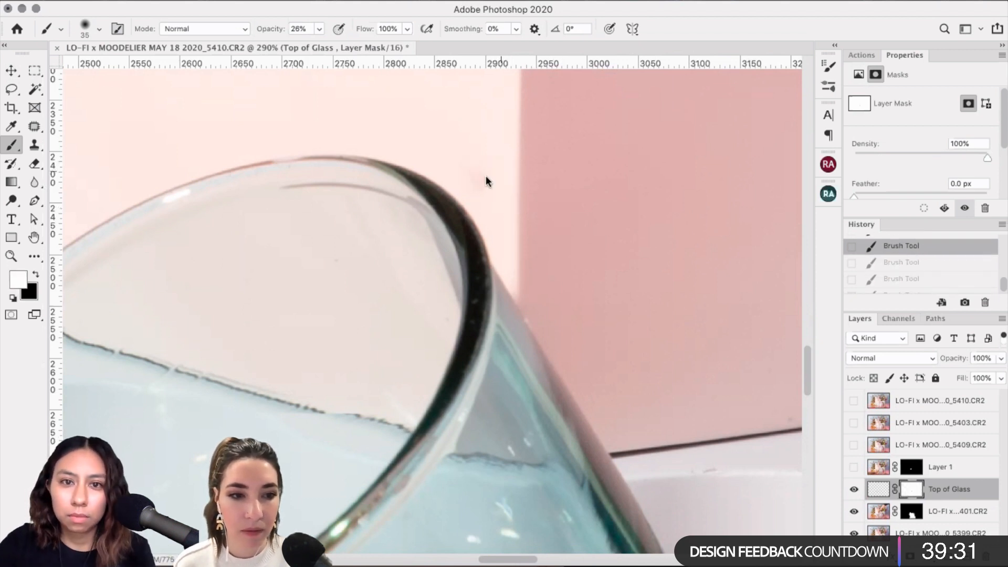
key(super+shift+z)
key(super+shift+z)
key(super+shift+z)
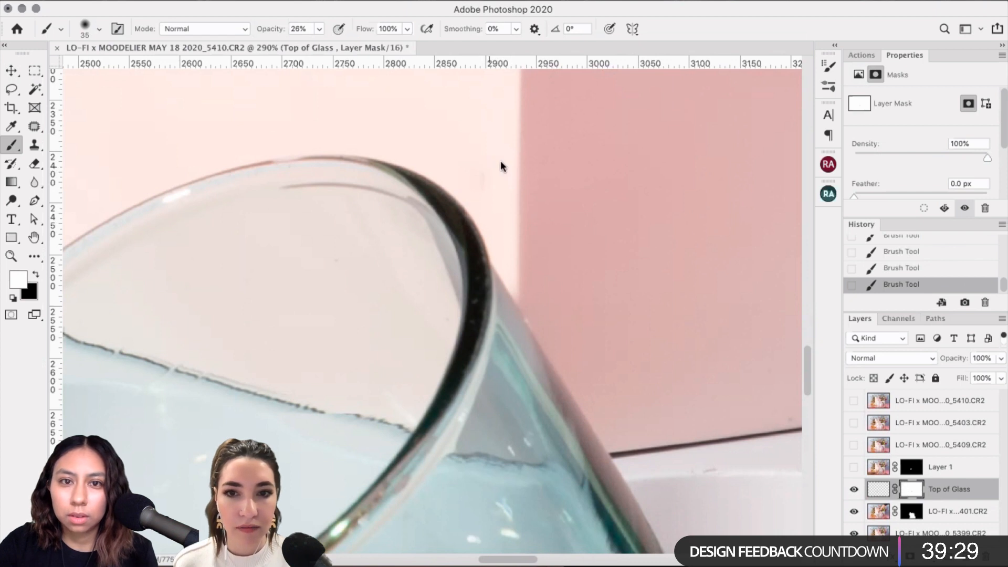
Step: Refine the mask with black strokes, shrinking the brush from 60 down to 15
scroll(682, 234, down, 3)
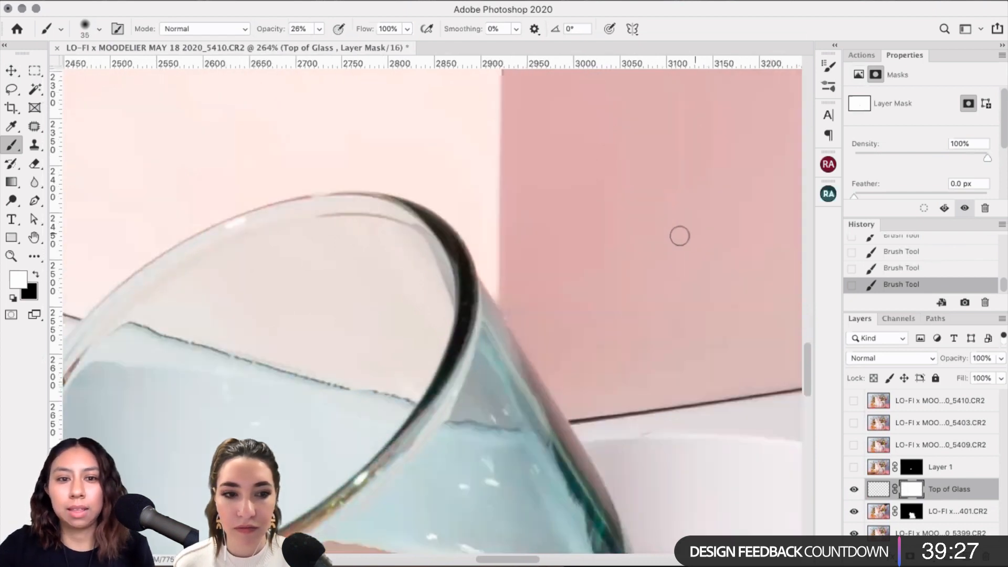
scroll(679, 236, left, 5)
scroll(679, 235, down, 2)
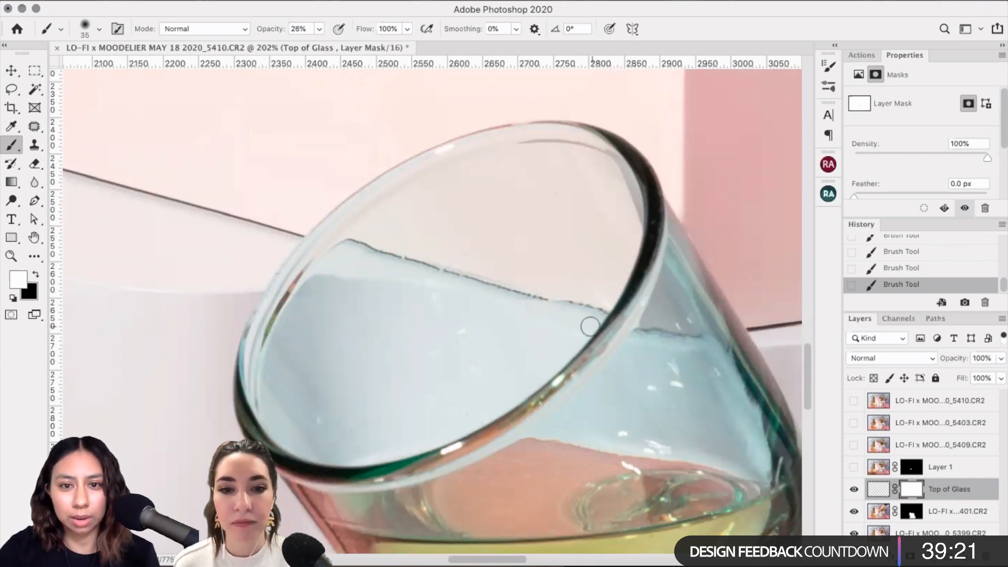
click(851, 489)
click(851, 488)
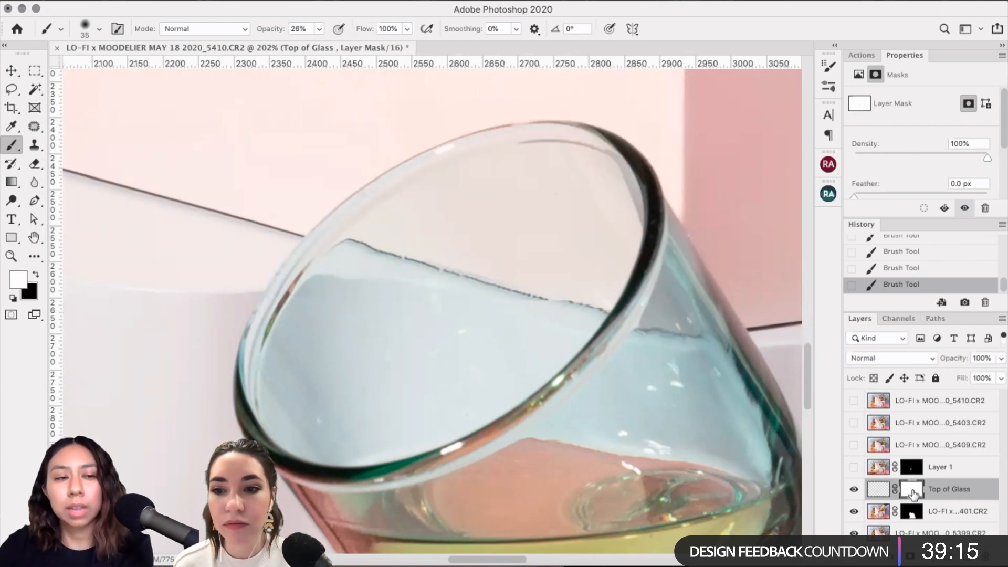
key(bracketright)
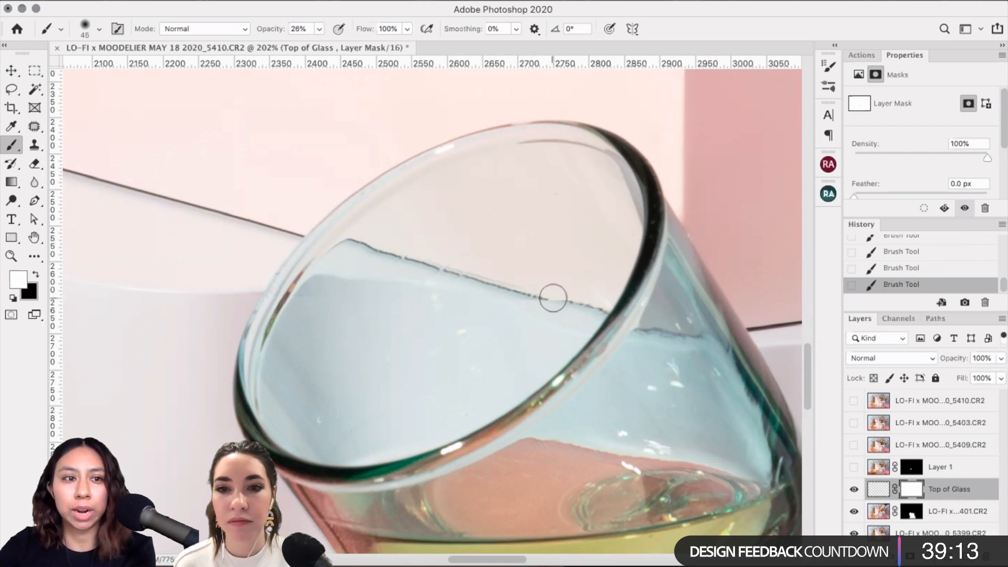
key(bracketright)
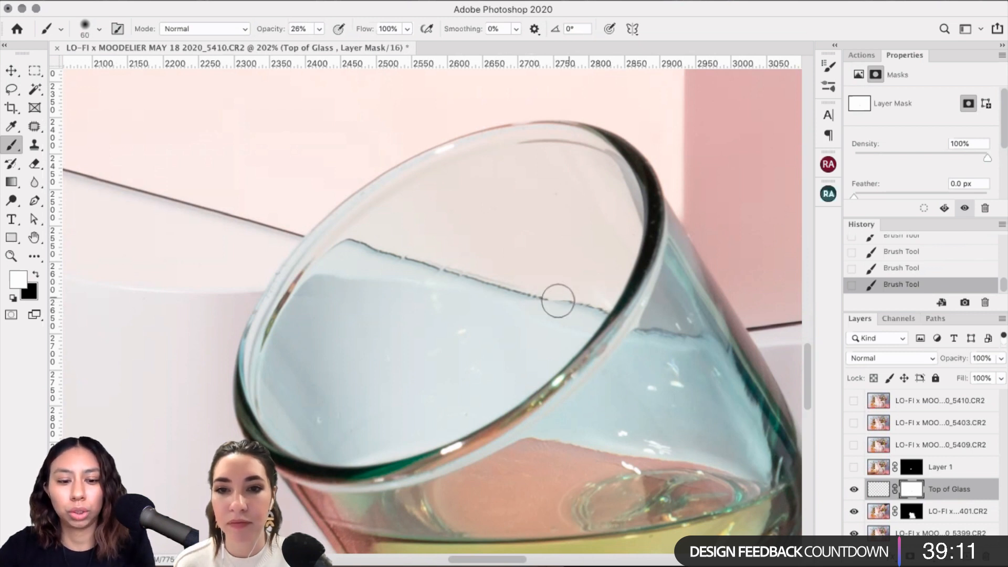
key(x)
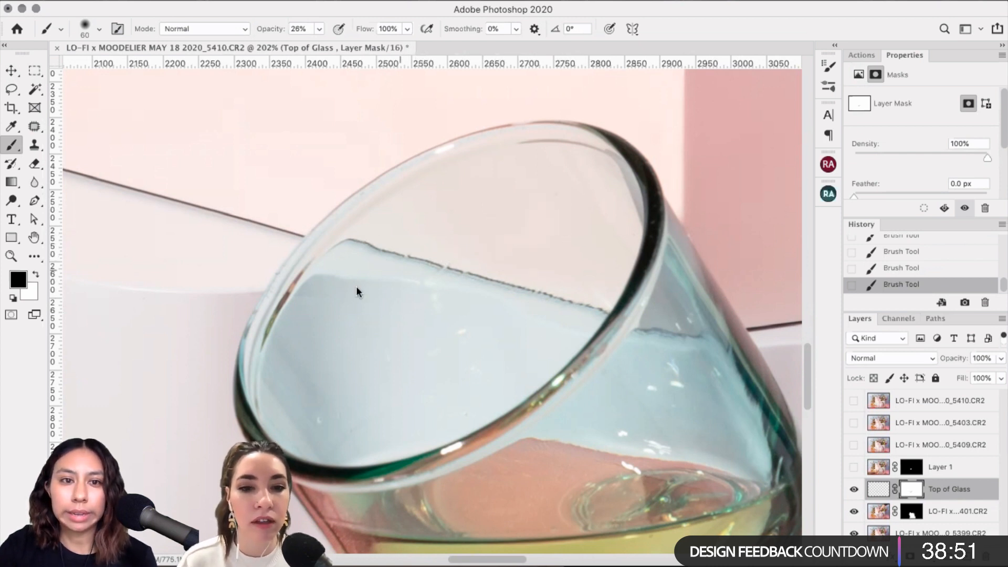
key(bracketleft)
key(bracketleft)
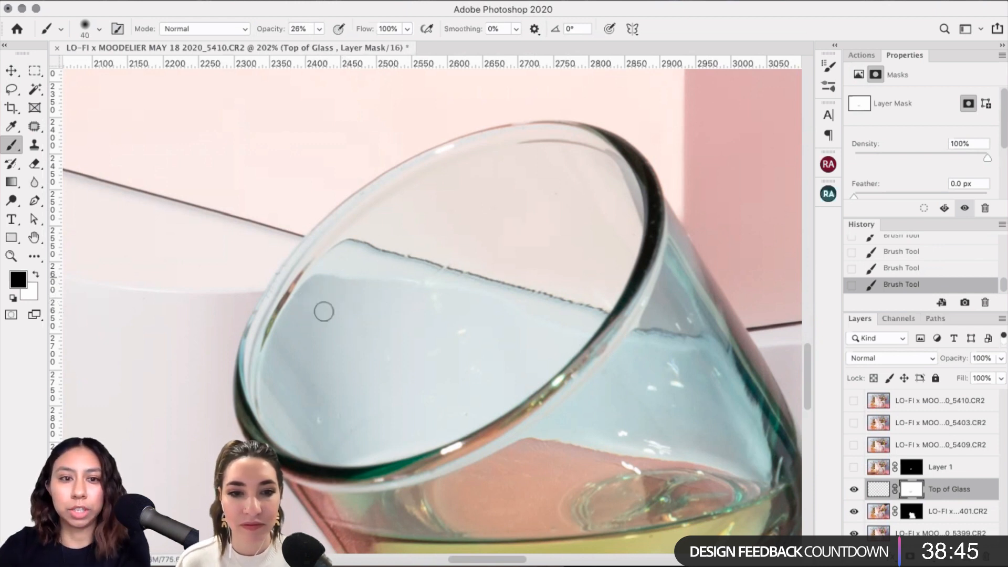
key(bracketleft)
key(bracketleft)
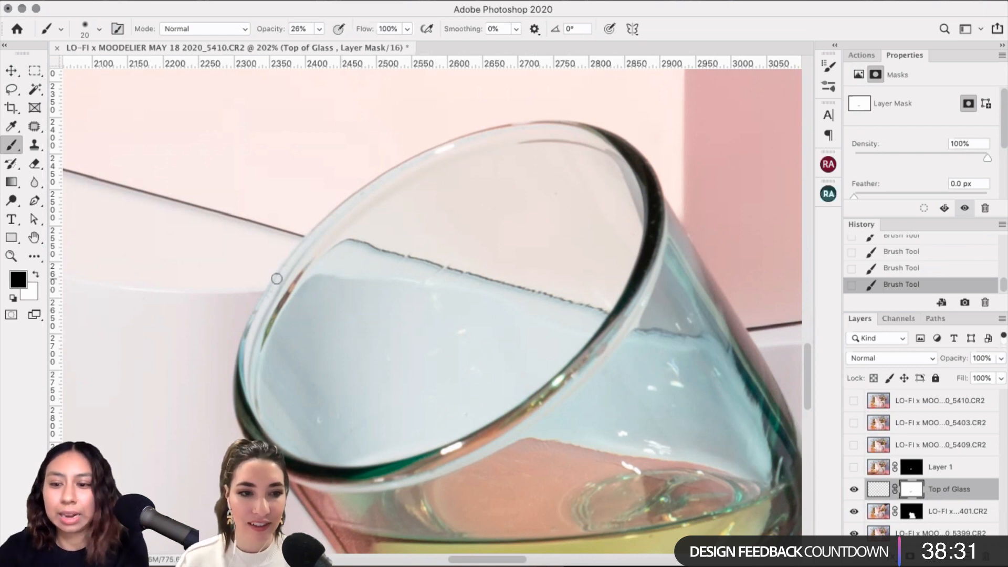
key(bracketleft)
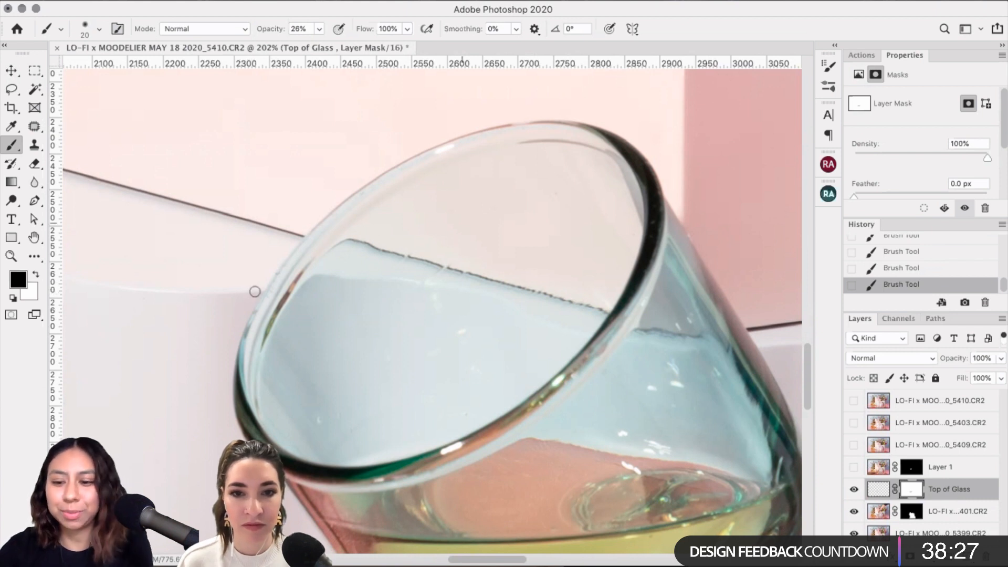
key(bracketleft)
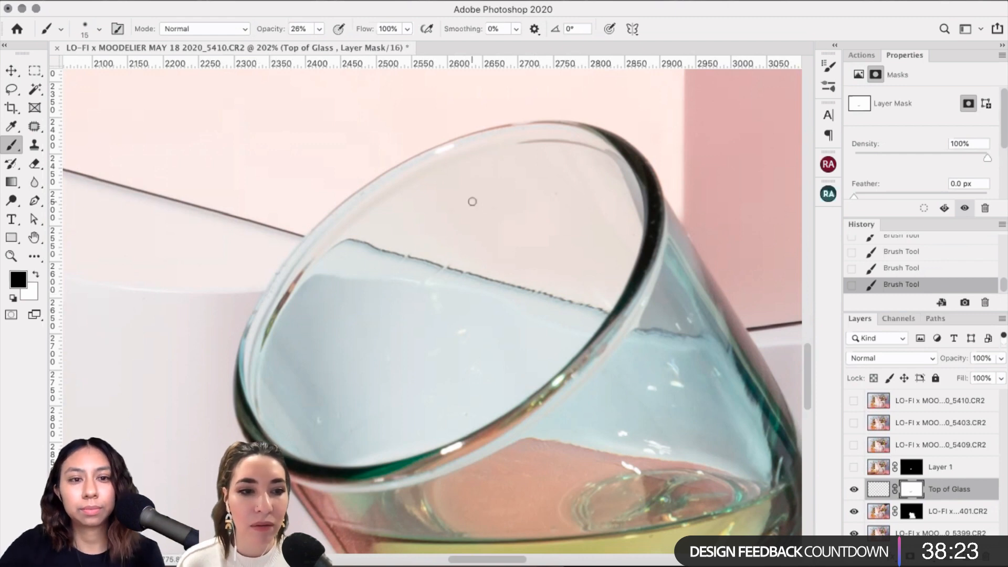
Step: Toggle Top of Glass repeatedly to compare the blended rim against the original finger
scroll(472, 201, up, 5)
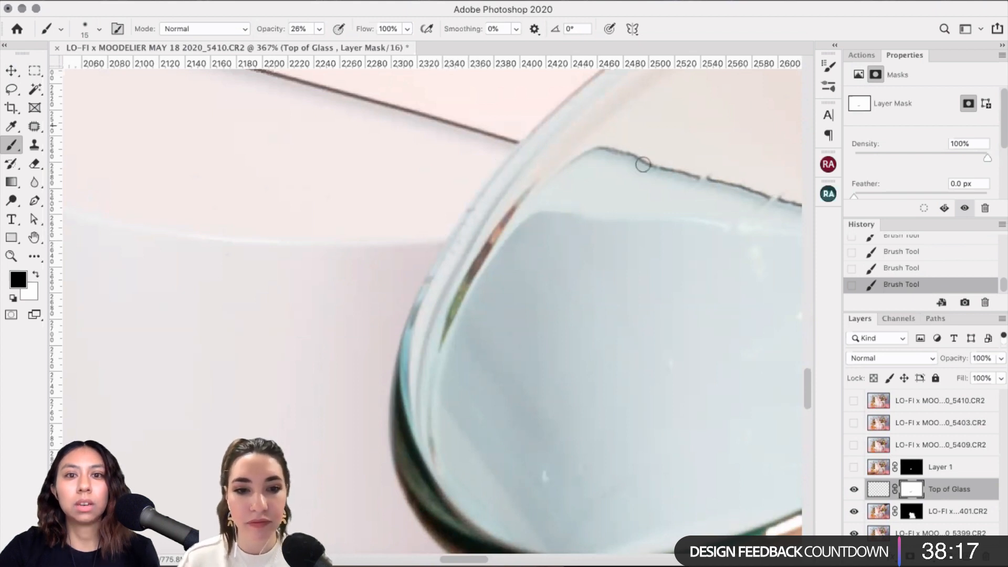
scroll(492, 300, down, 5)
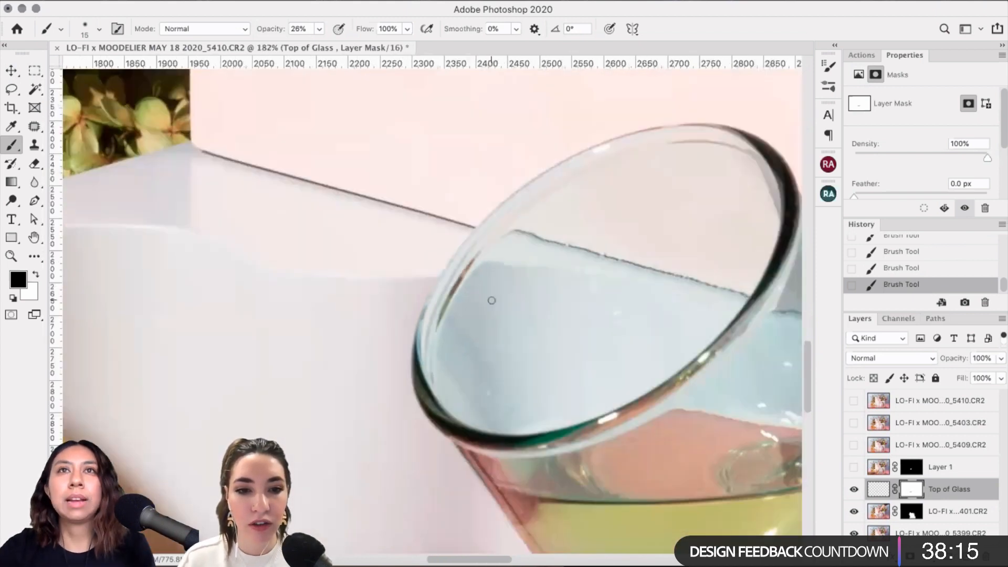
scroll(491, 300, right, 3)
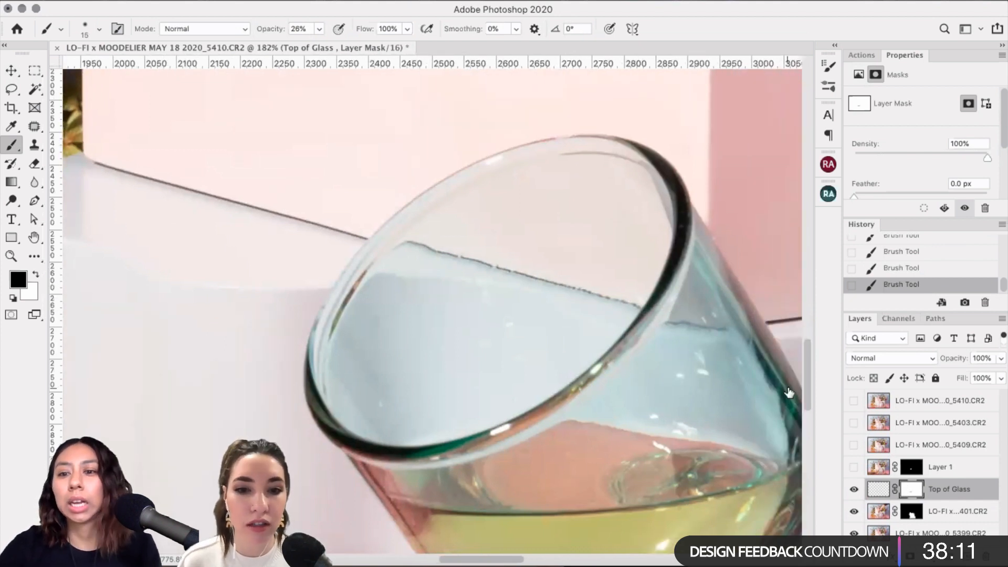
click(853, 489)
click(854, 490)
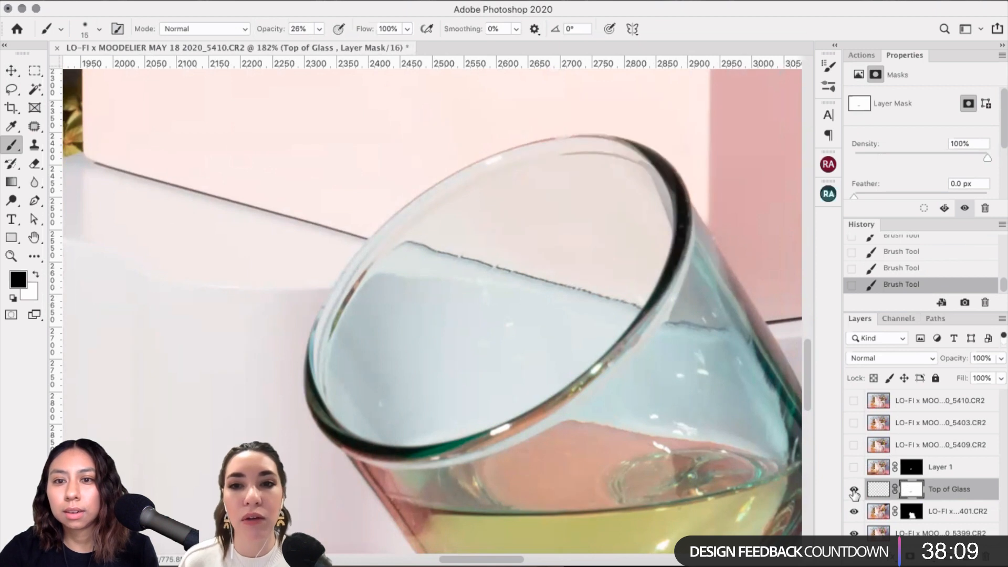
click(853, 490)
click(854, 489)
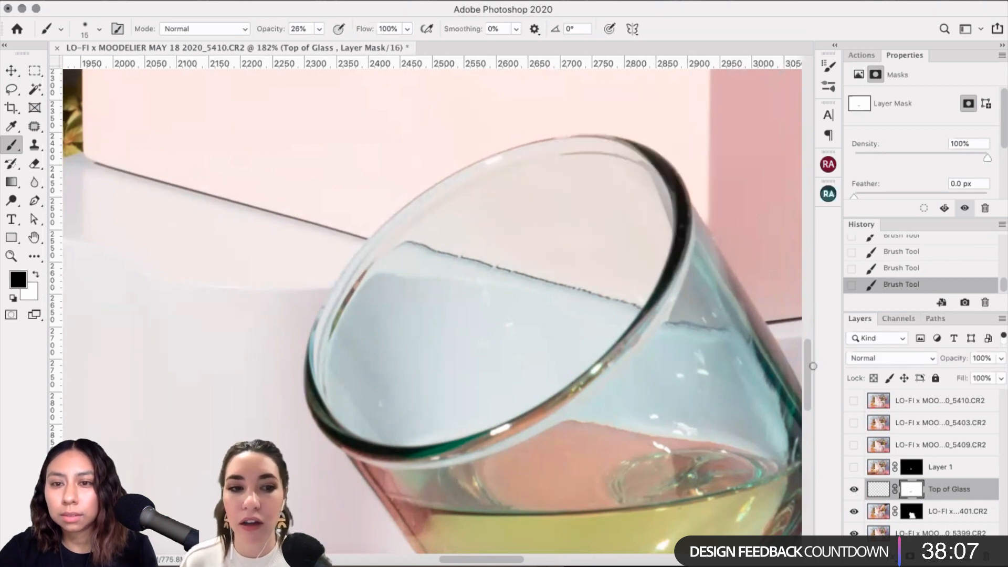
click(854, 489)
click(854, 489)
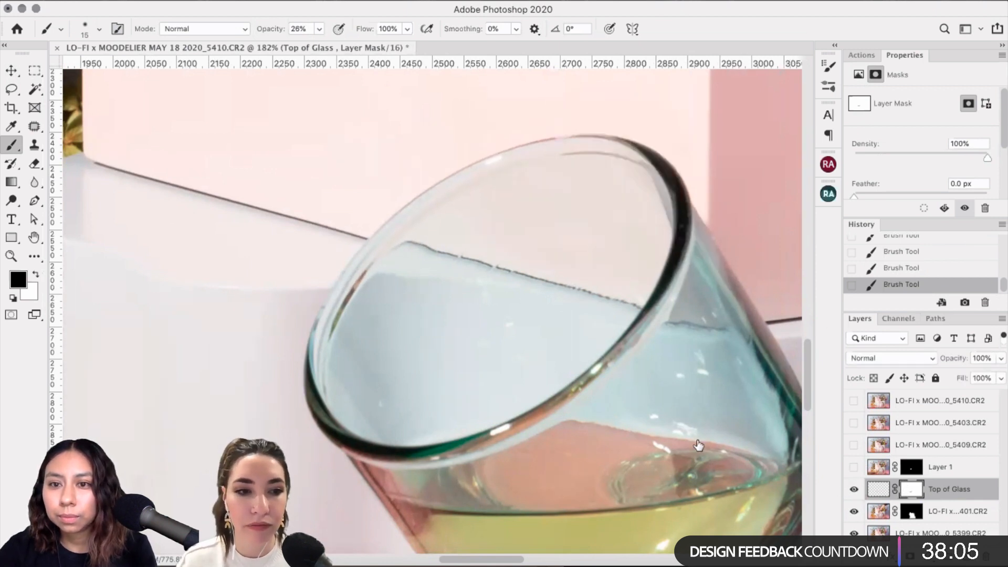
scroll(605, 404, down, 6)
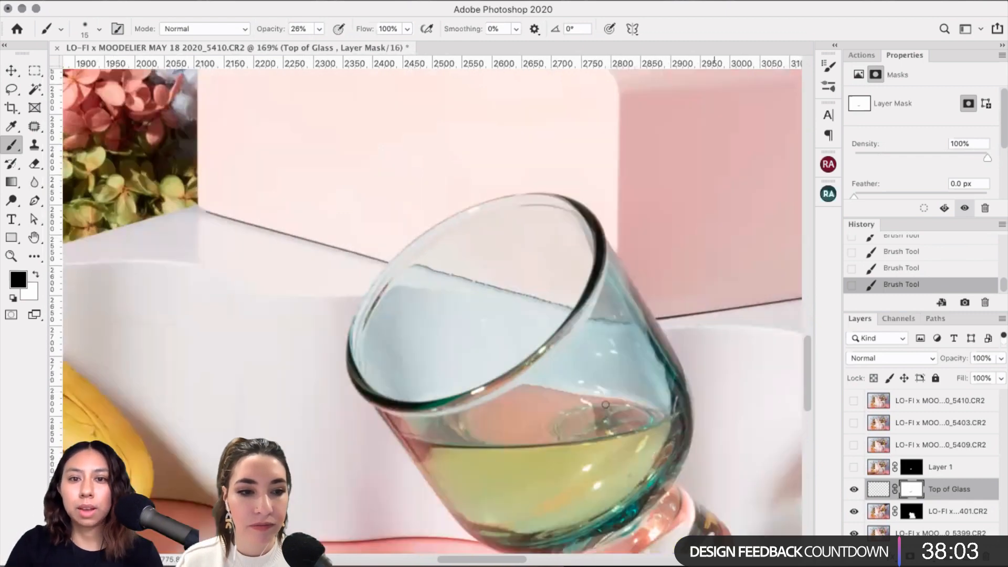
Step: Undo the last rim stroke by returning to an earlier Brush Tool history state
scroll(605, 405, down, 3)
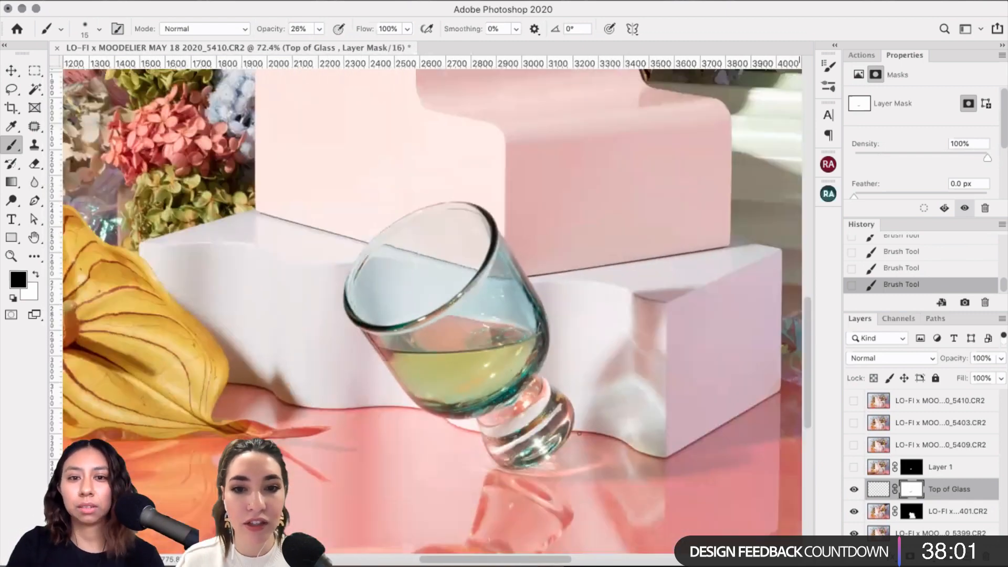
scroll(577, 433, down, 5)
scroll(576, 434, up, 2)
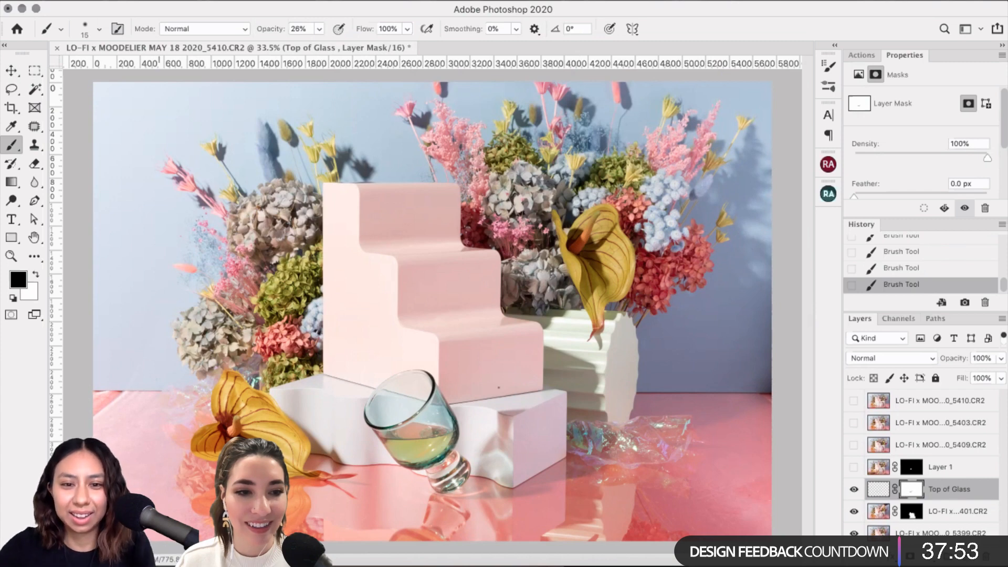
scroll(488, 309, up, 5)
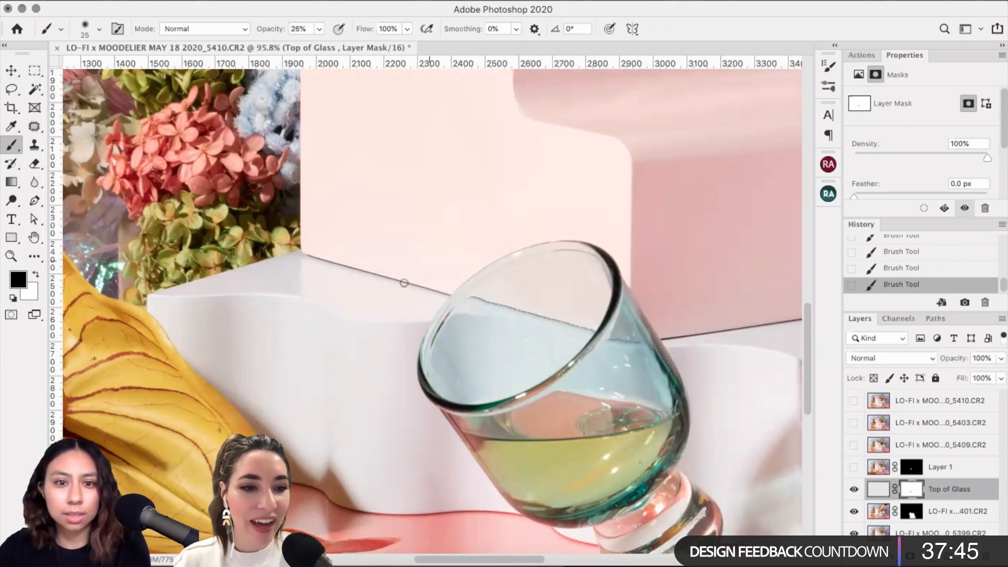
key(bracketright)
key(bracketright)
key(bracketright)
key(bracketright)
key(bracketright)
key(bracketright)
key(bracketright)
key(bracketright)
key(bracketright)
key(bracketright)
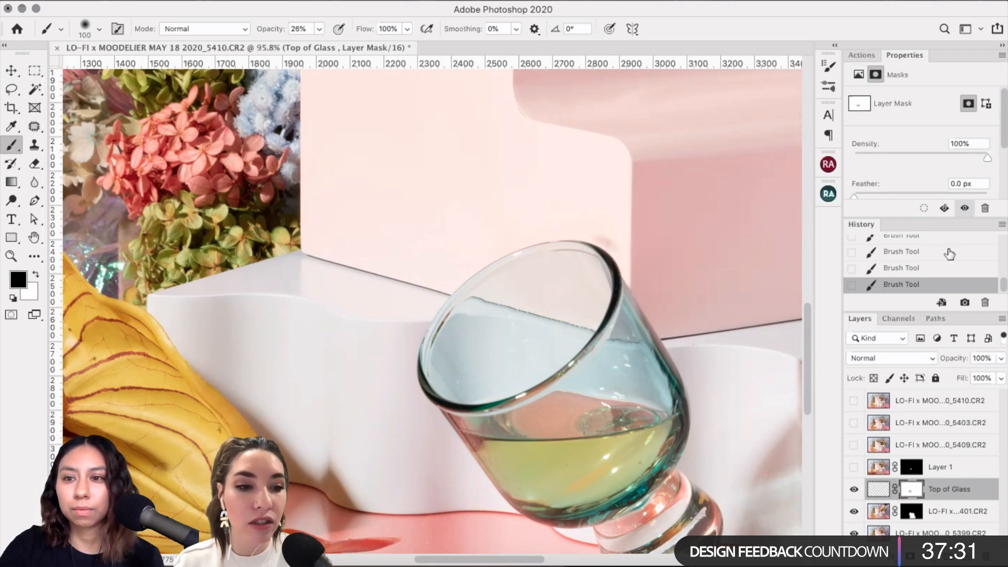
click(916, 239)
click(918, 261)
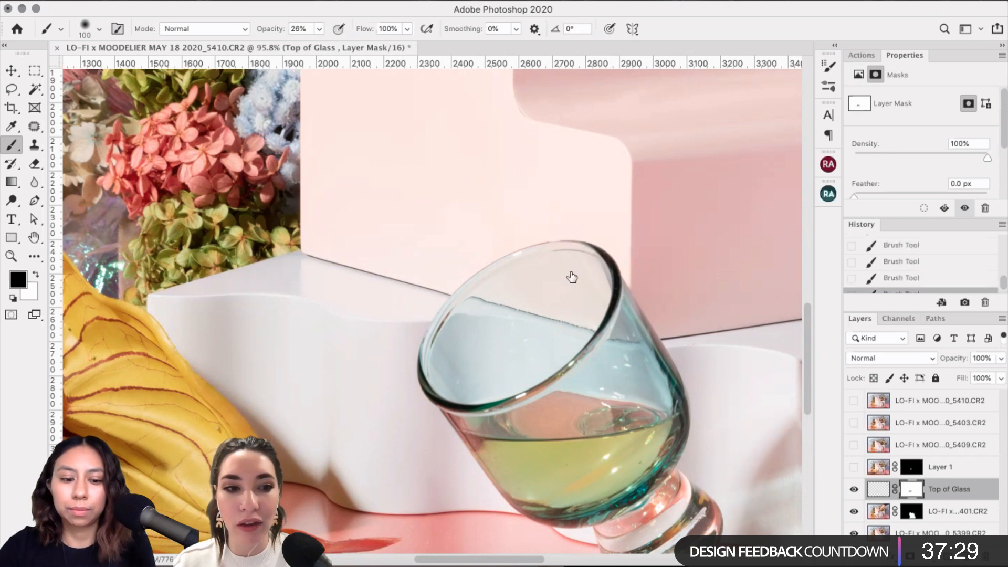
Step: Repaint the rim mask edge with a 70 px white brush, zooming in to check
key(x)
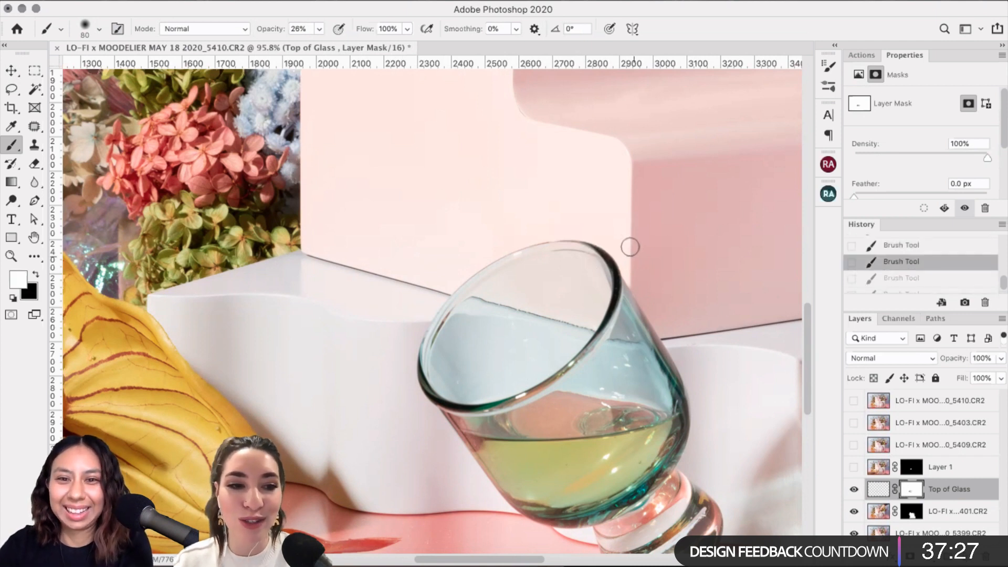
key(bracketleft)
key(bracketleft)
key(bracketleft)
click(619, 242)
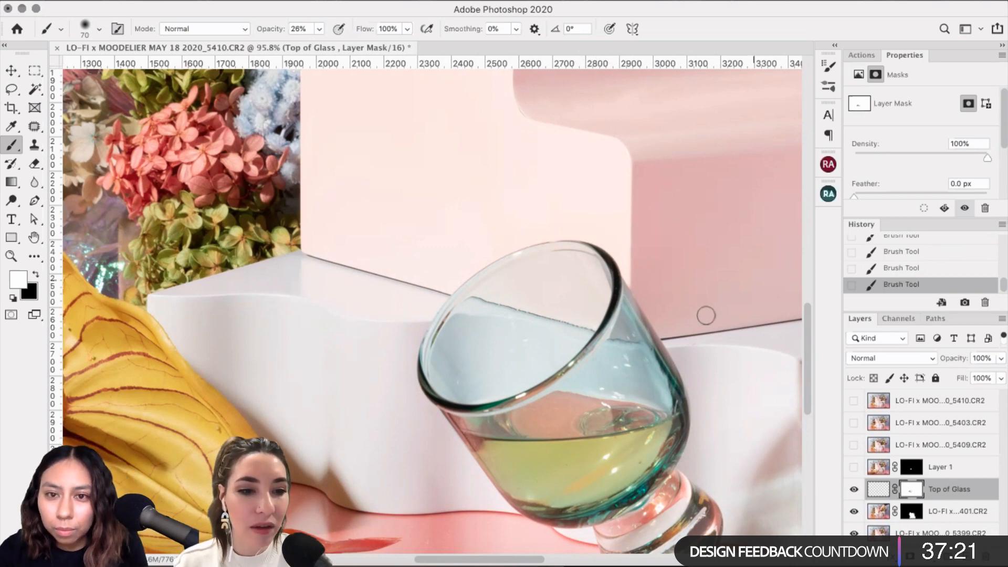
key(super+plus)
scroll(753, 281, right, 5)
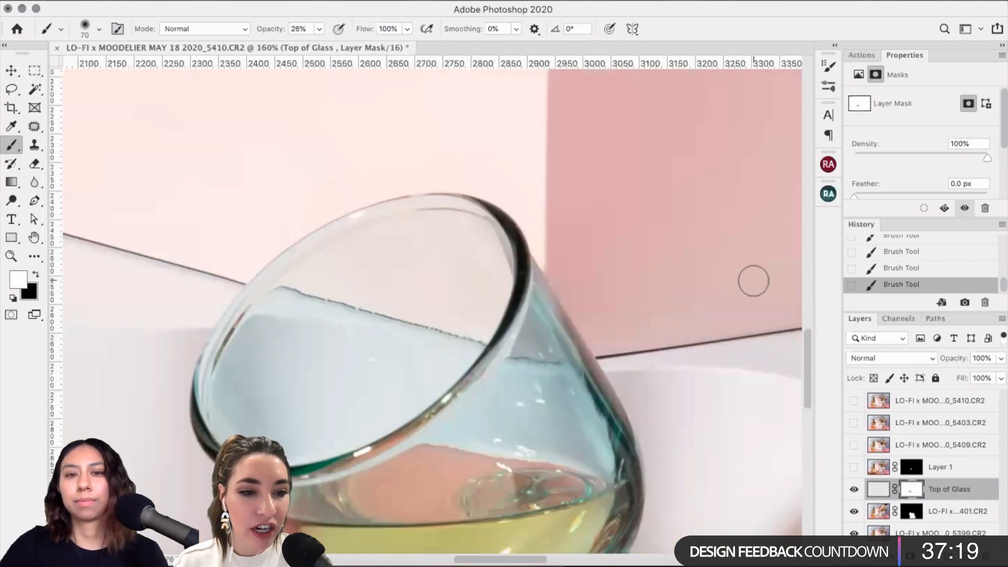
scroll(364, 305, down, 4)
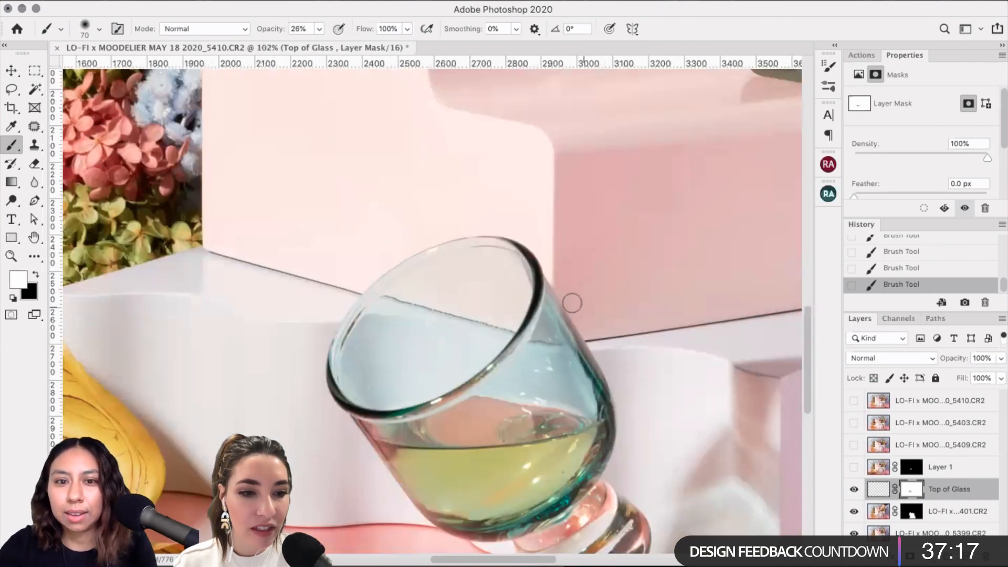
key(super+minus)
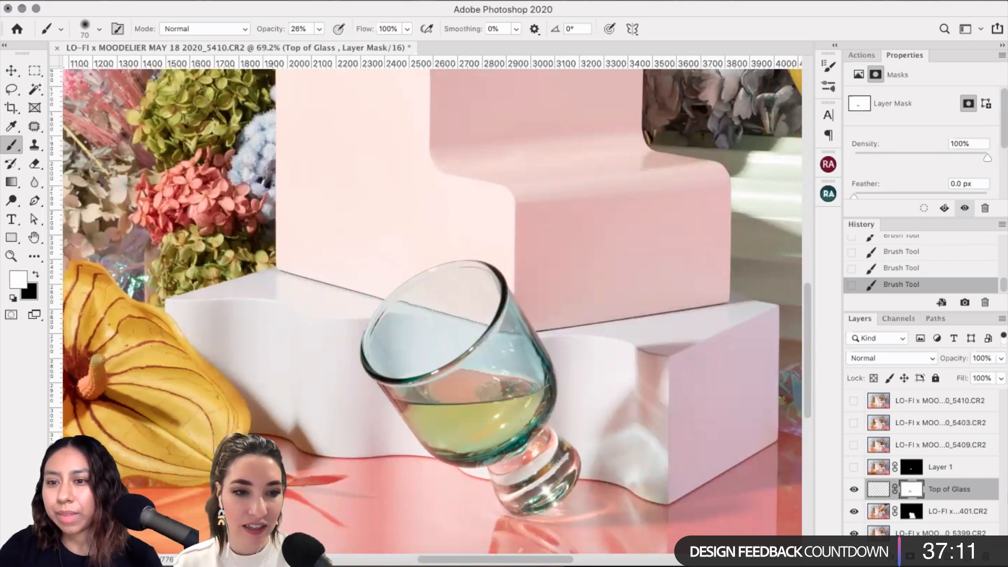
Step: Delete Layer 1, zoom out, and turn on the photo layer ending in 5409
click(954, 467)
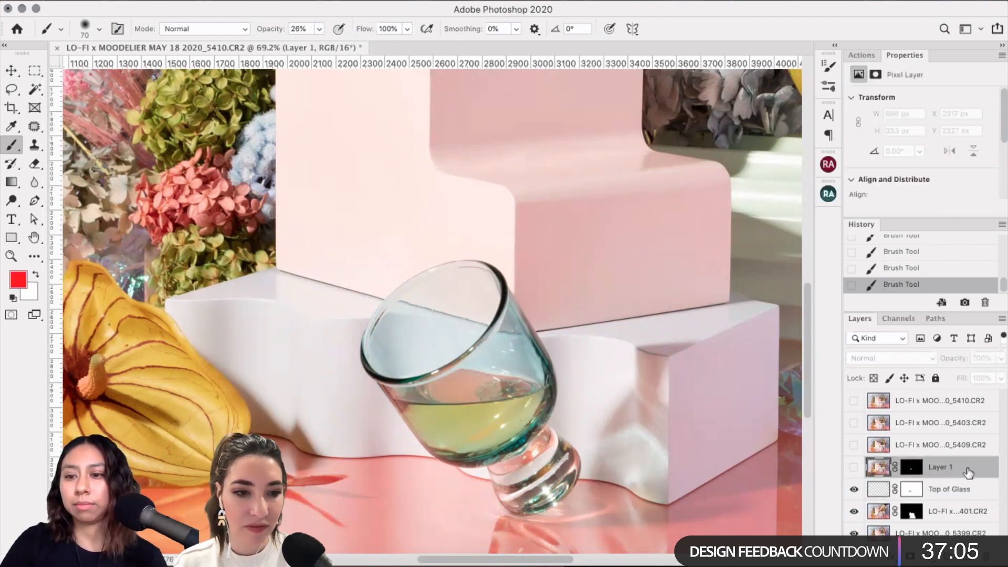
key(Delete)
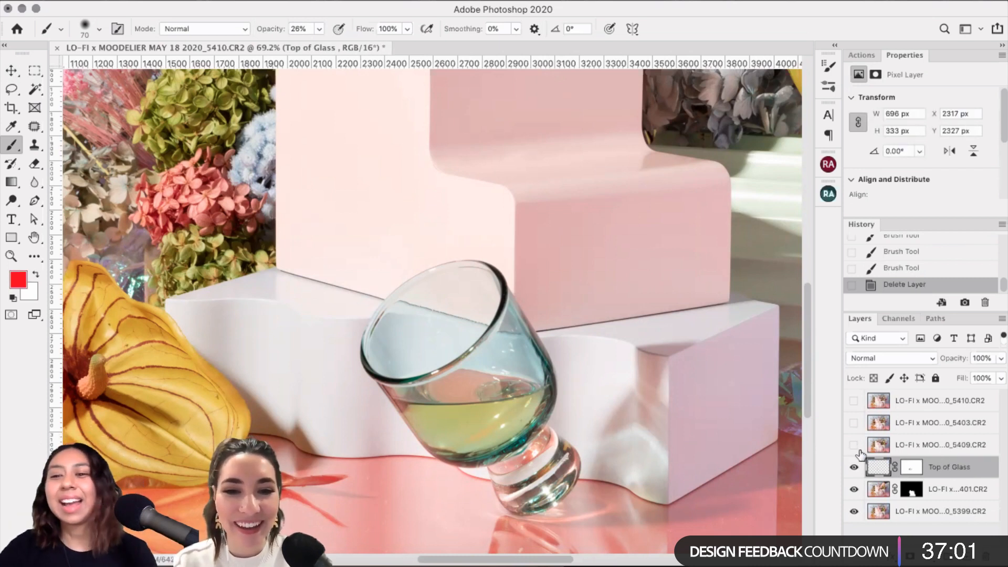
key(super+minus)
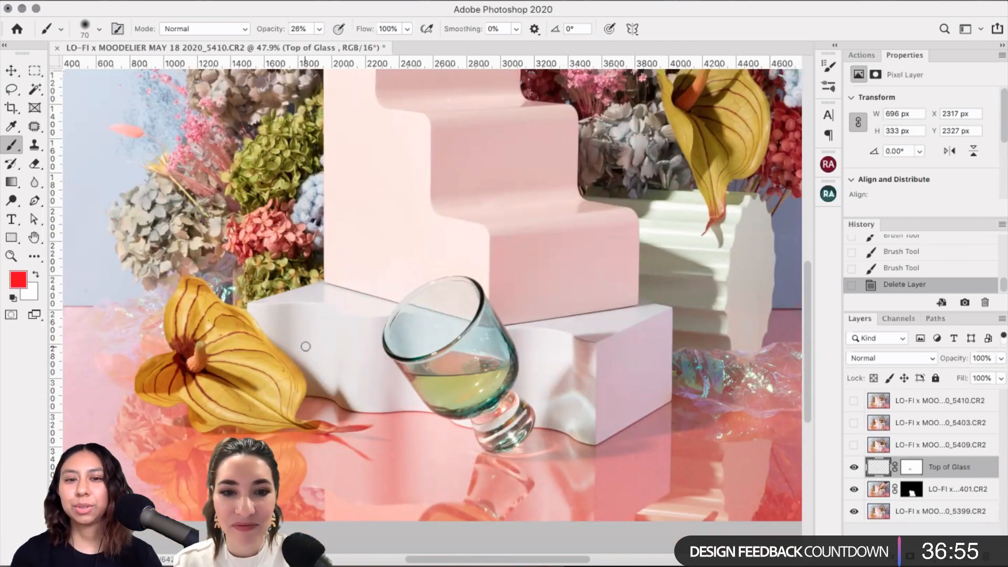
click(853, 444)
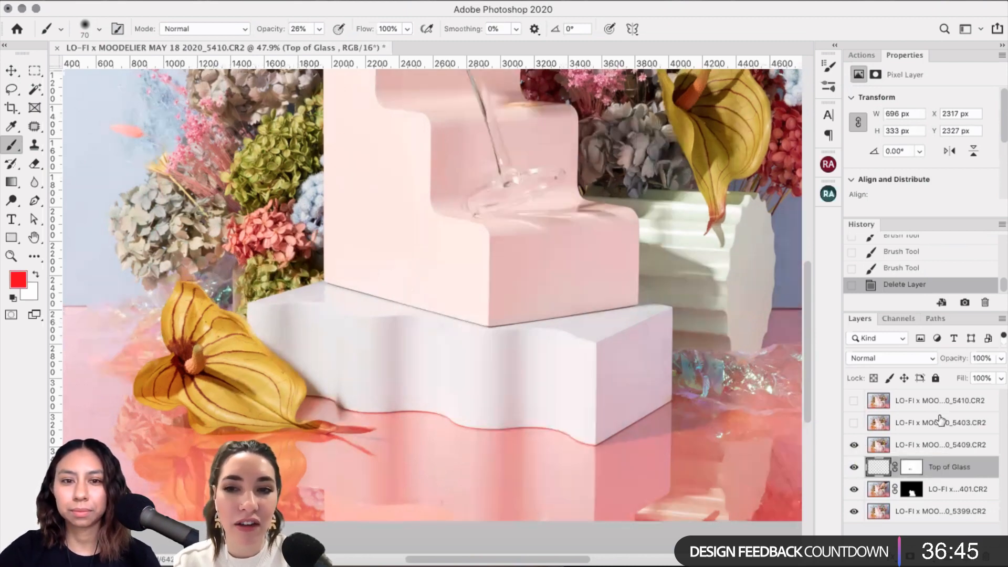
Step: Move the 5403 layer below 5409, hide 5409 and show the red wine glass photo
drag(926, 426, 927, 456)
click(854, 423)
click(855, 446)
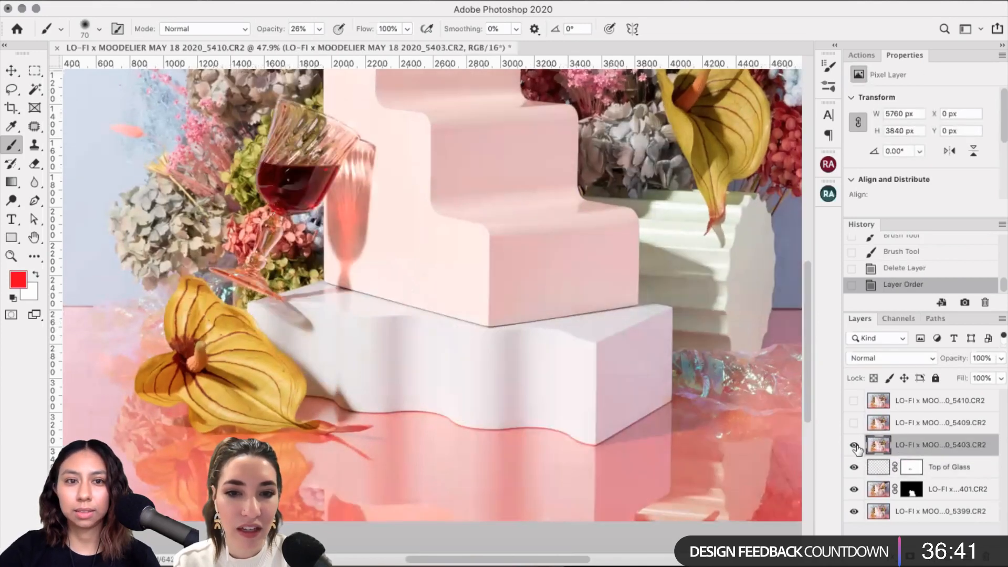
click(853, 445)
click(854, 445)
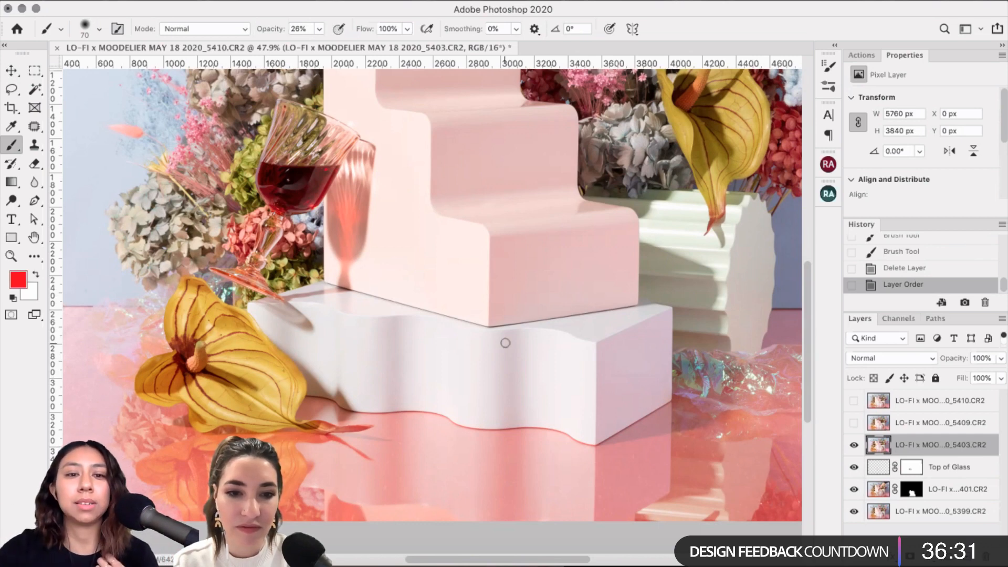
scroll(504, 342, up, 3)
scroll(505, 343, left, 2)
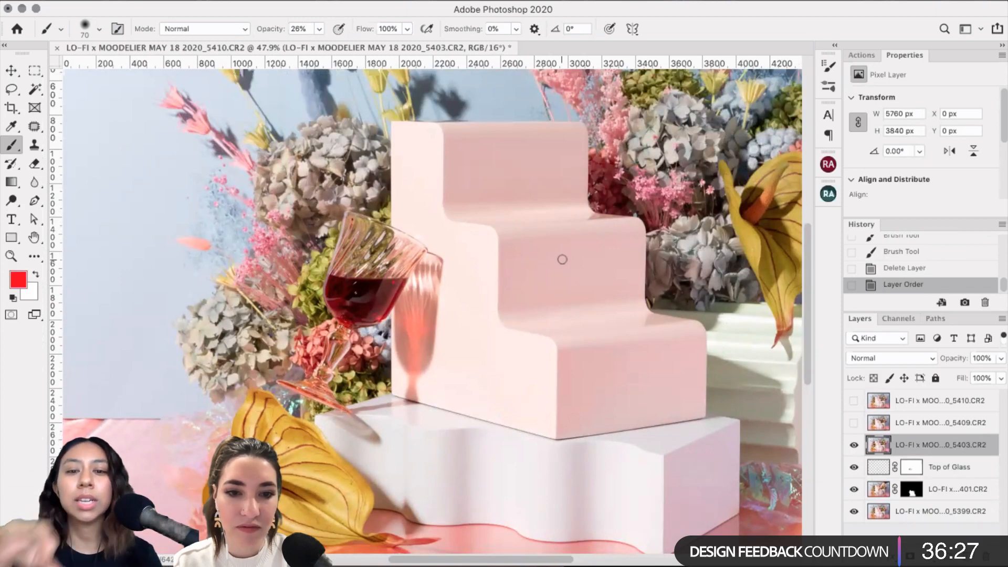
scroll(562, 260, right, 3)
scroll(562, 259, down, 2)
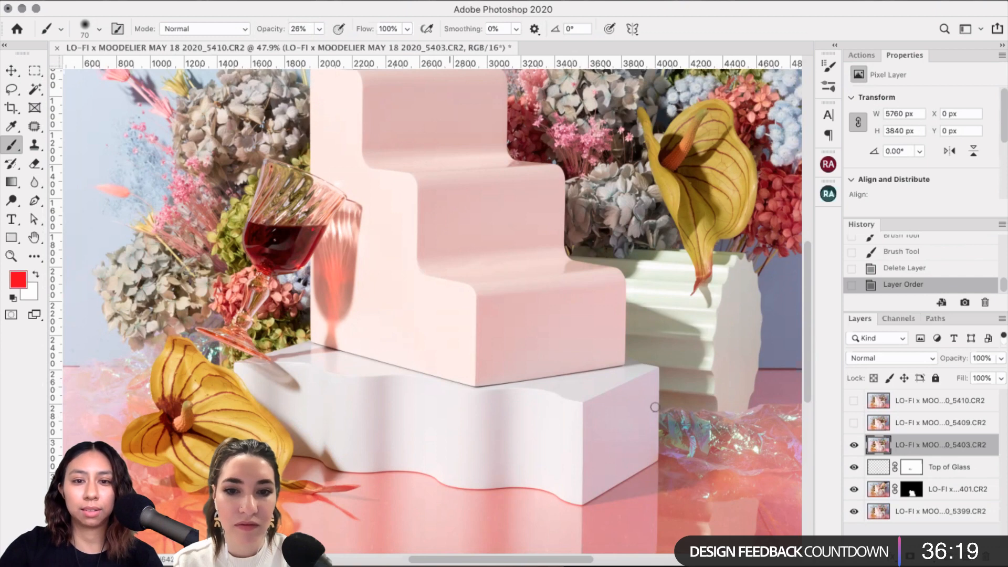
Step: Compare the scene with and without the 5403 photo, then zoom in on the wine glass
click(854, 445)
click(853, 445)
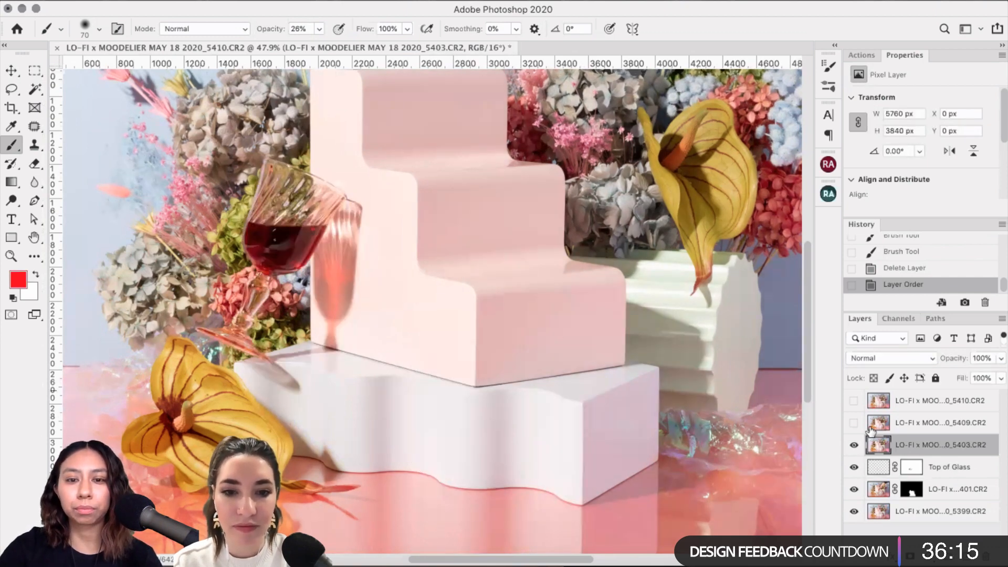
click(853, 445)
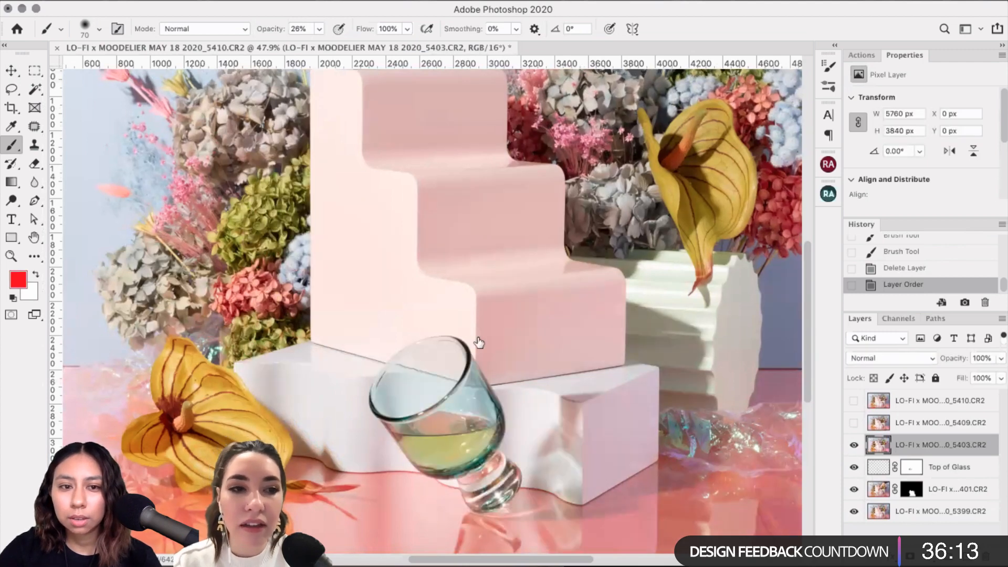
click(853, 445)
key(super+plus)
key(super+plus)
drag(328, 313, 495, 387)
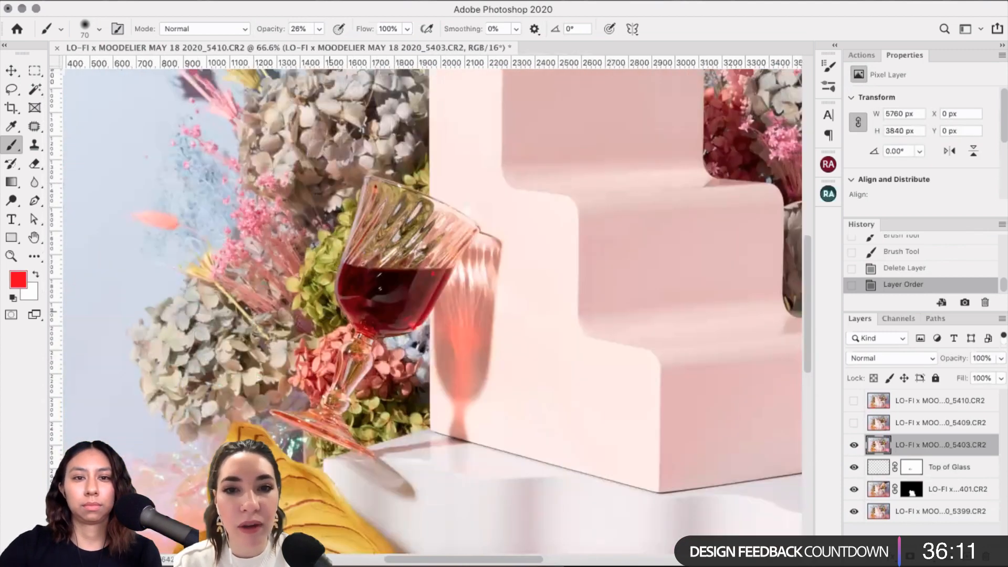
Step: Draw a loose Lasso outline around the red wine glass and its shadow on the 5403 layer
click(11, 89)
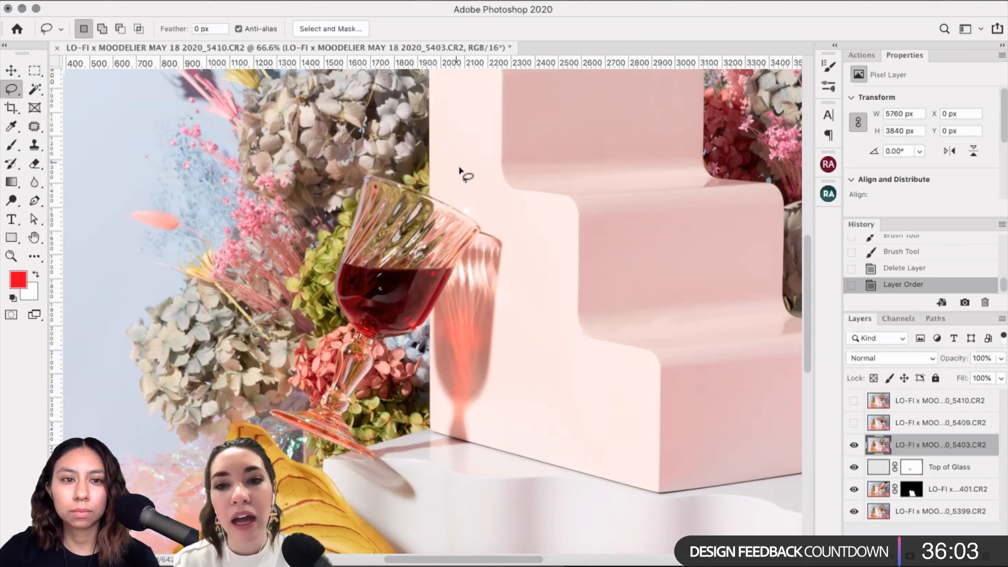
click(853, 445)
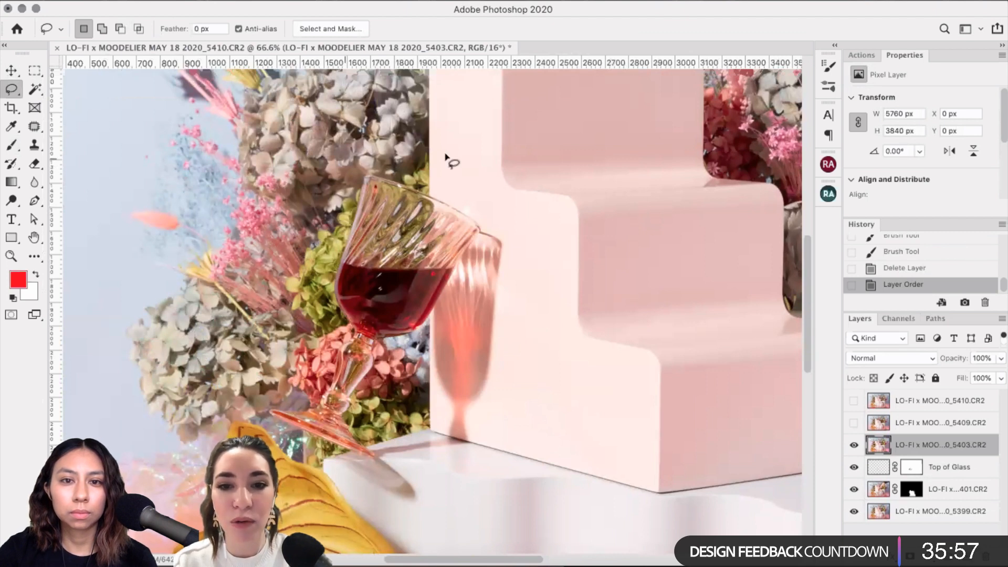
mouse_move(445, 154)
mouse_down()
mouse_move(521, 230)
mouse_move(518, 438)
mouse_move(448, 534)
mouse_move(343, 500)
mouse_move(273, 352)
mouse_move(343, 158)
mouse_up()
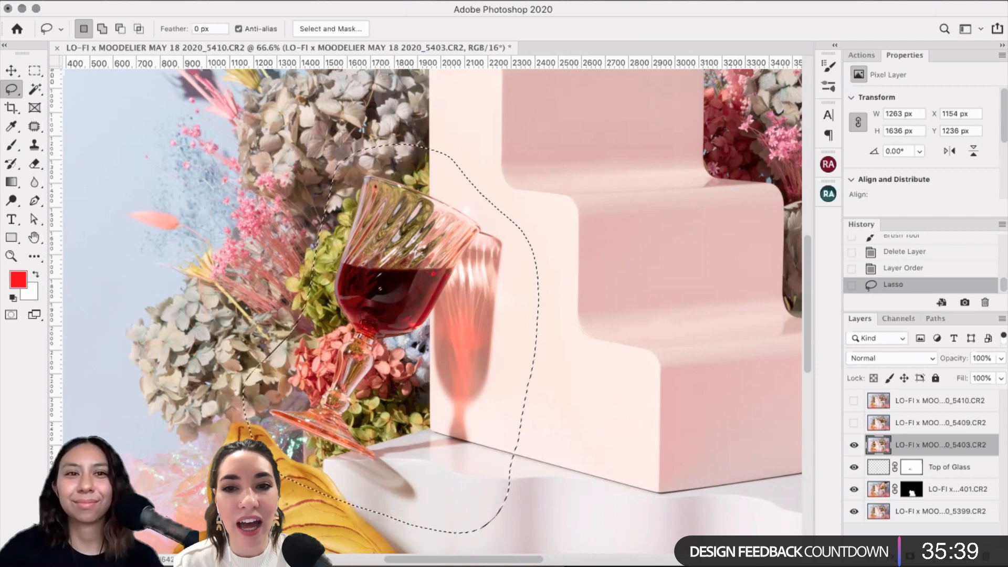
click(294, 1)
click(353, 184)
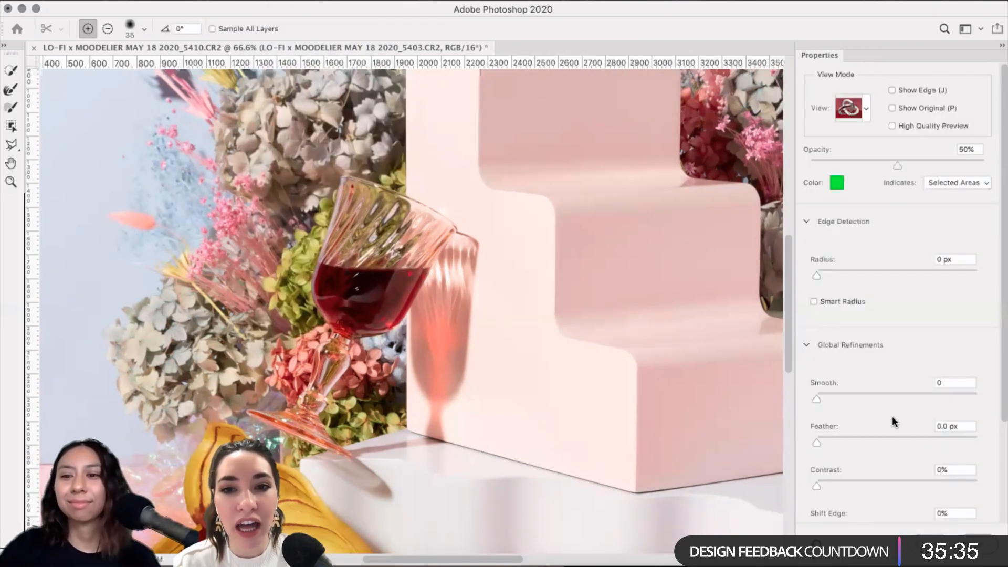
Step: Set Smooth to 5 in Select and Mask and apply the refined wine-glass selection
click(823, 398)
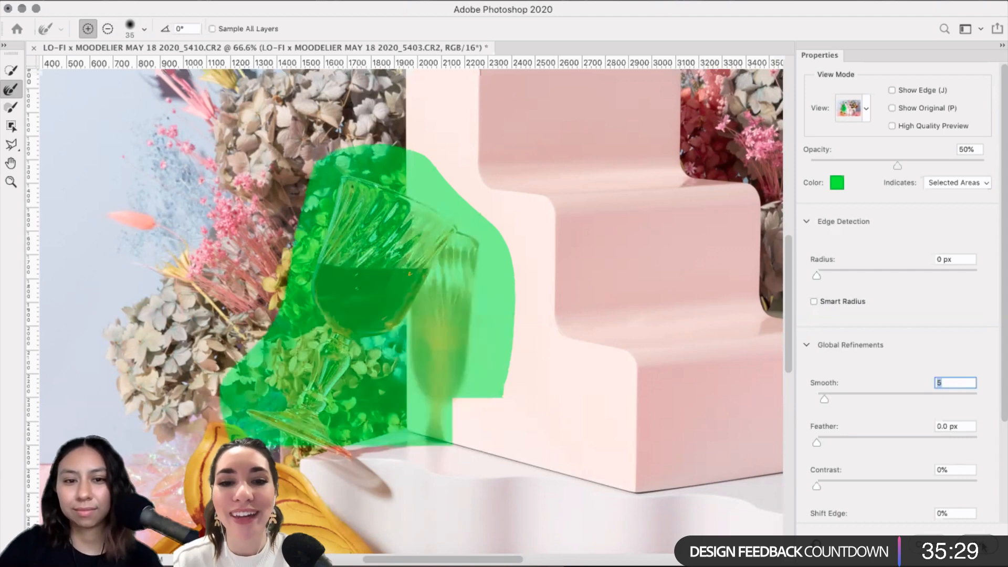
key(Return)
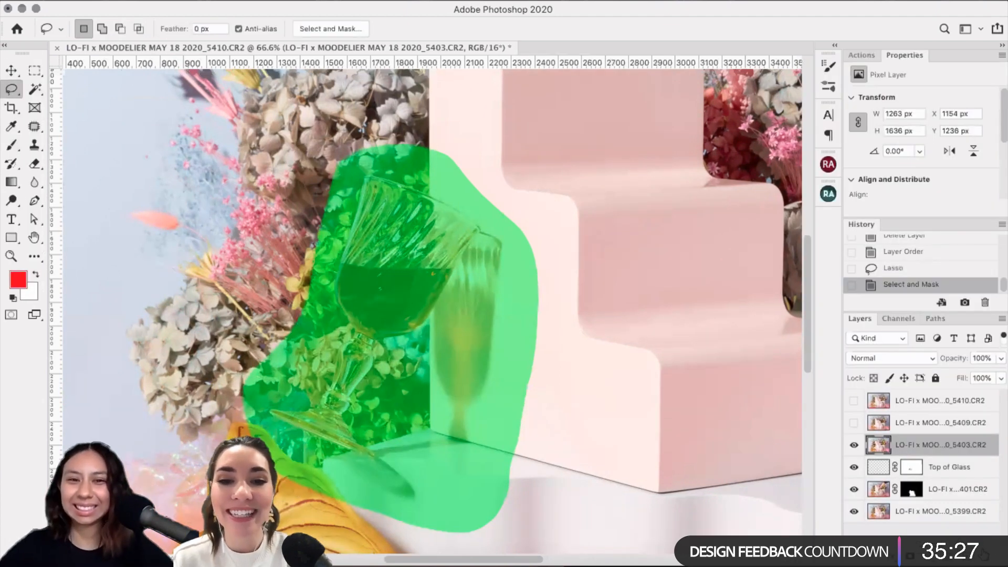
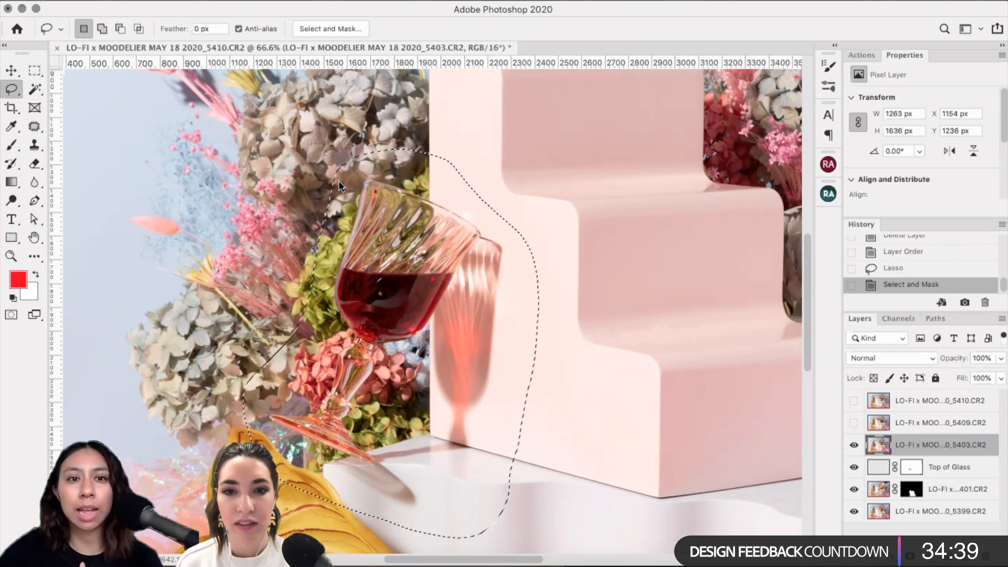
Step: Add a layer mask to layer 5403 from the wine-glass selection, then toggle its visibility to check
click(294, 0)
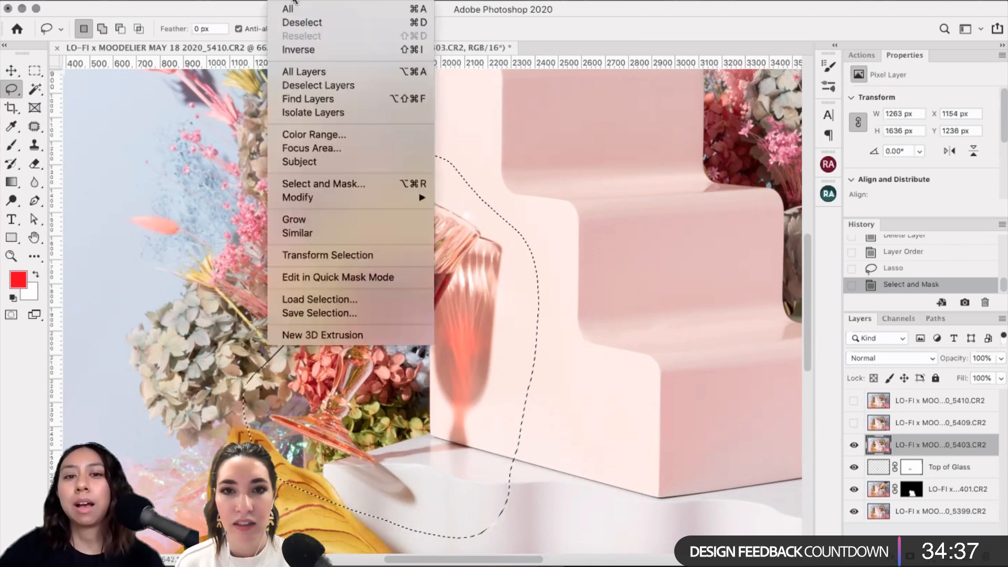
click(569, 315)
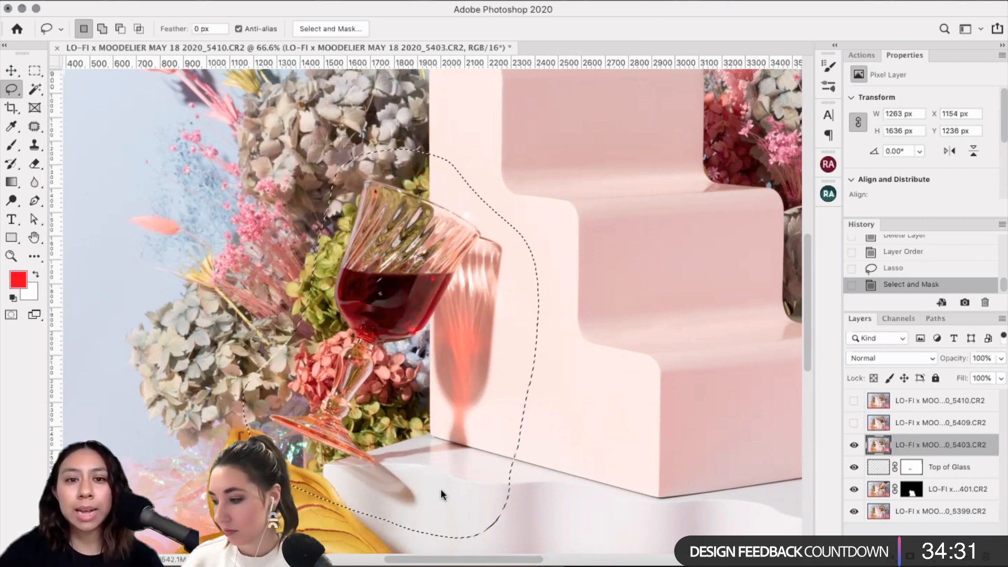
key(super+m)
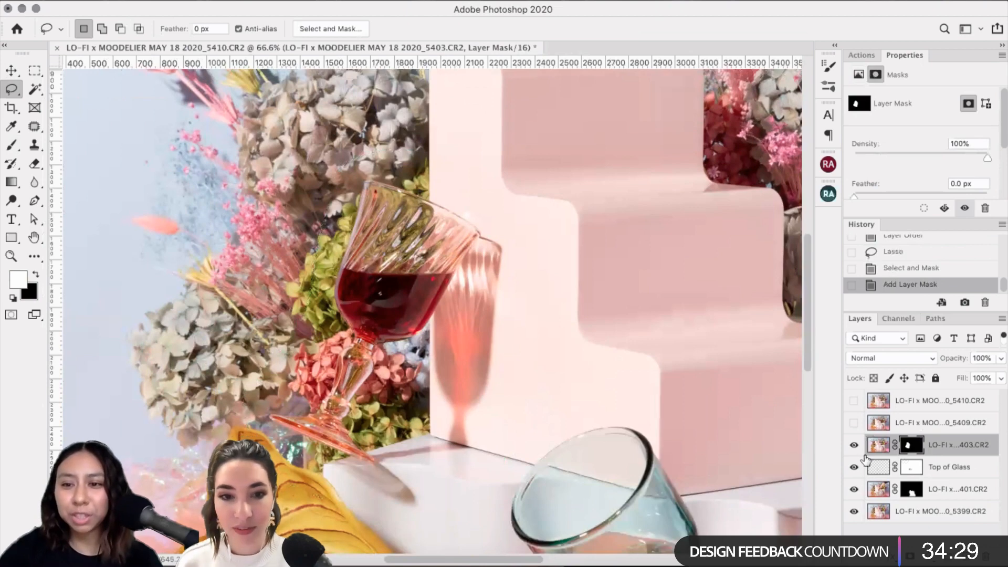
click(854, 446)
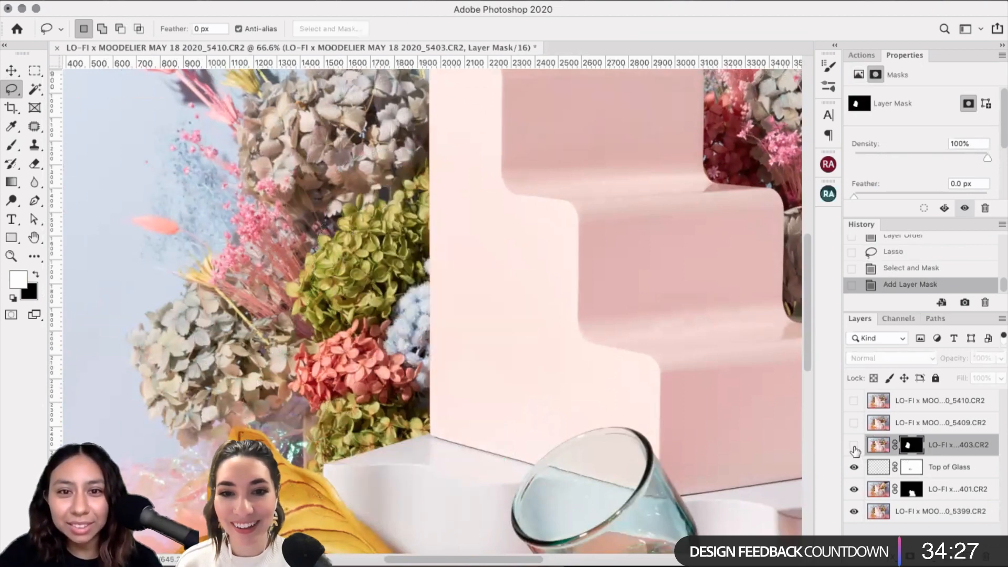
click(853, 447)
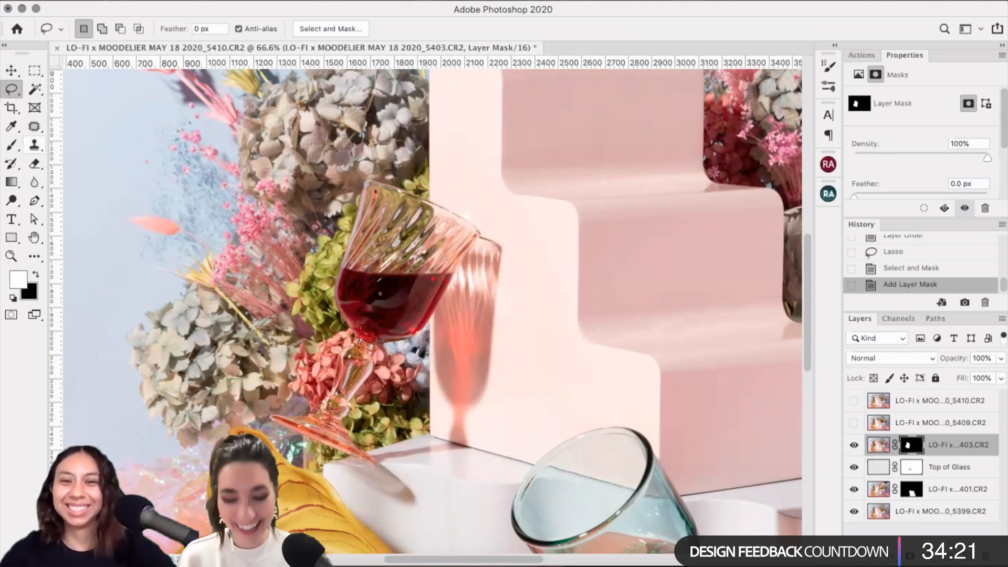
Step: Switch to the Brush tool and zoom in on the wine glass shadow
key(b)
scroll(487, 352, up, 3)
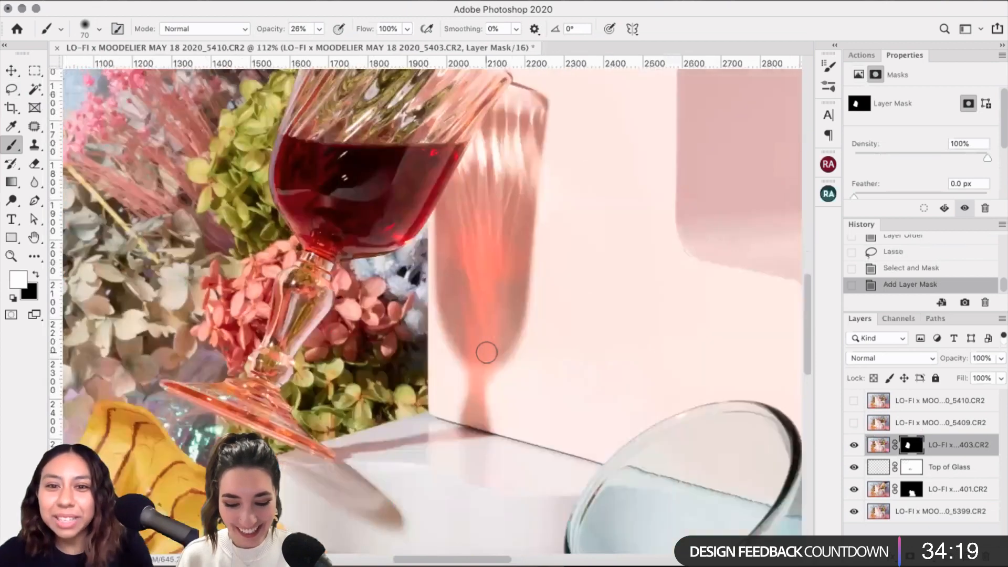
scroll(487, 352, up, 5)
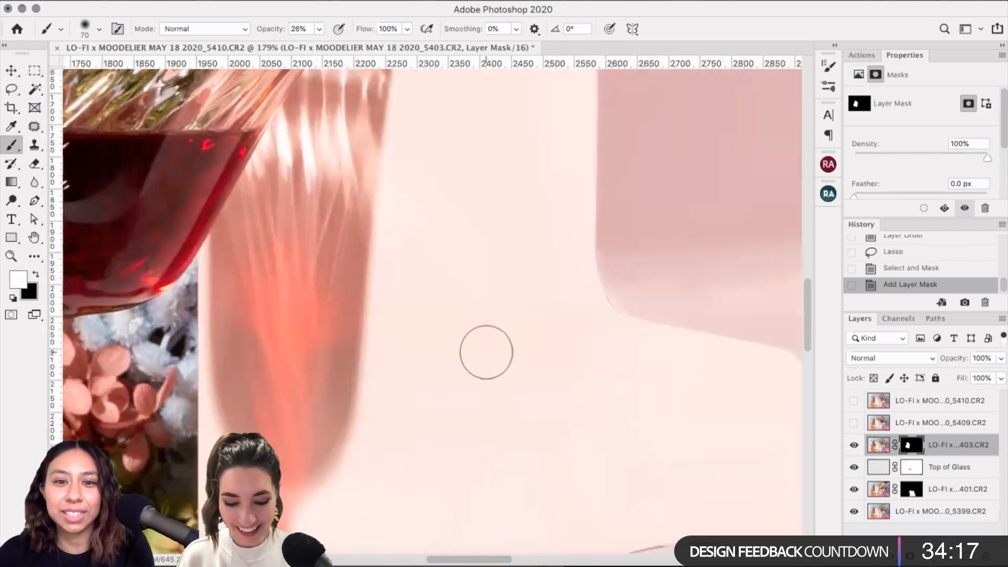
scroll(523, 195, up, 3)
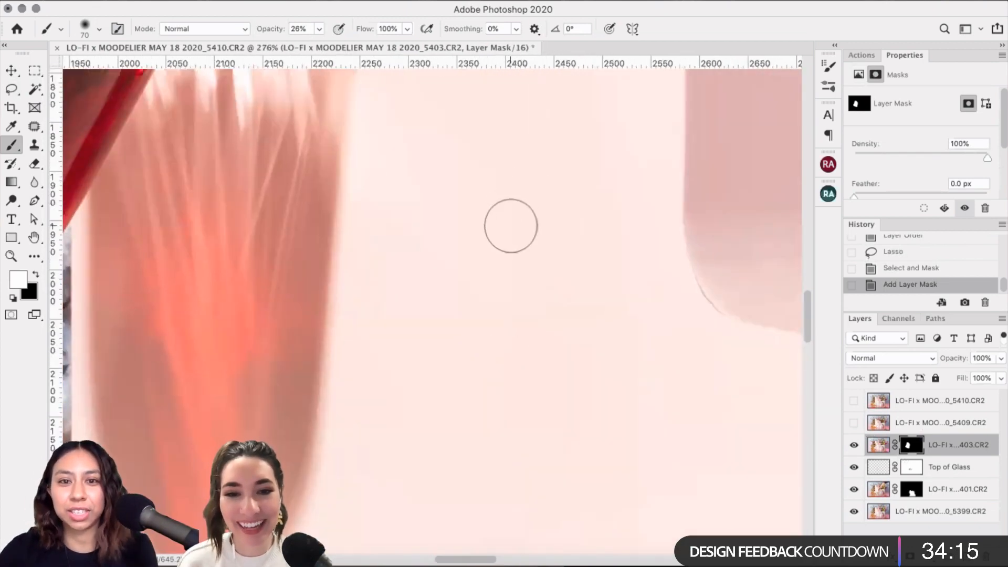
scroll(573, 295, down, 3)
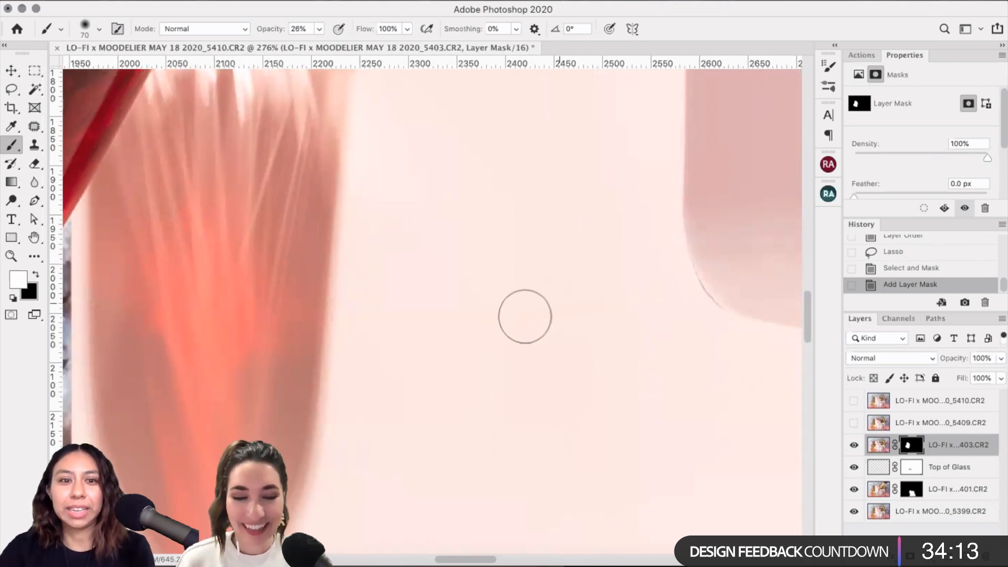
scroll(541, 319, up, 10)
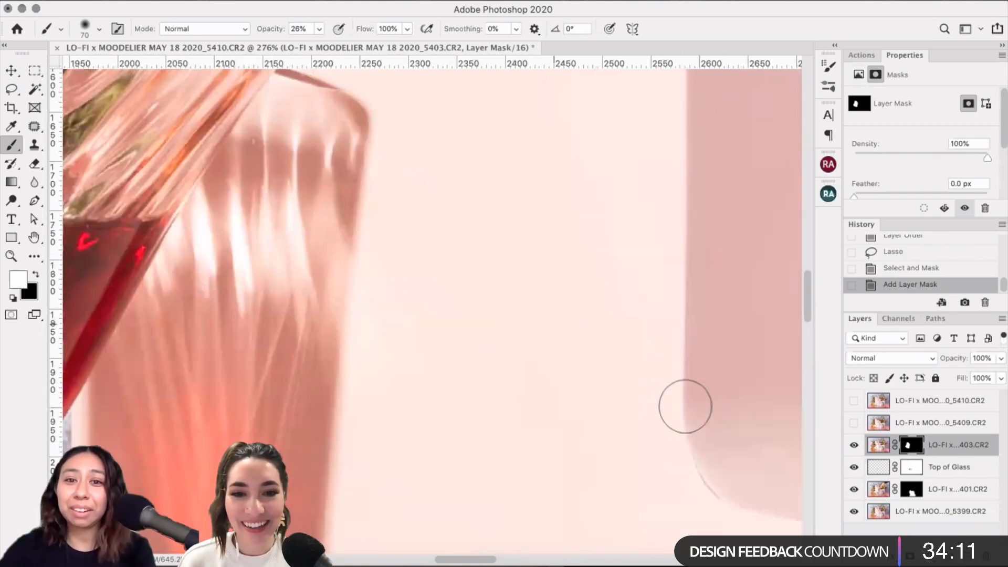
scroll(670, 320, up, 3)
scroll(663, 317, down, 4)
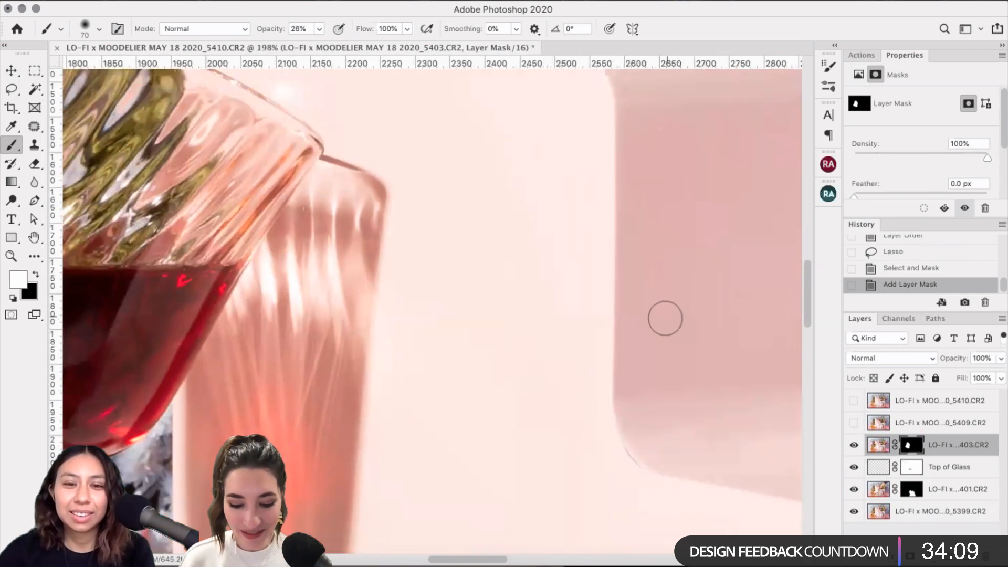
scroll(660, 322, down, 2)
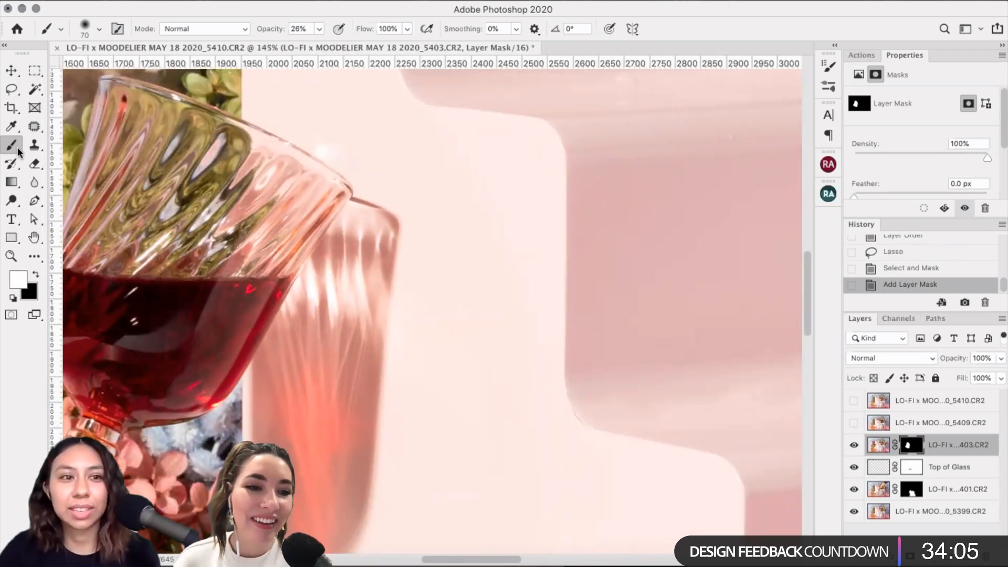
Step: Paint black on the mask to hide the pale areas beside and below the glass shadow
click(38, 273)
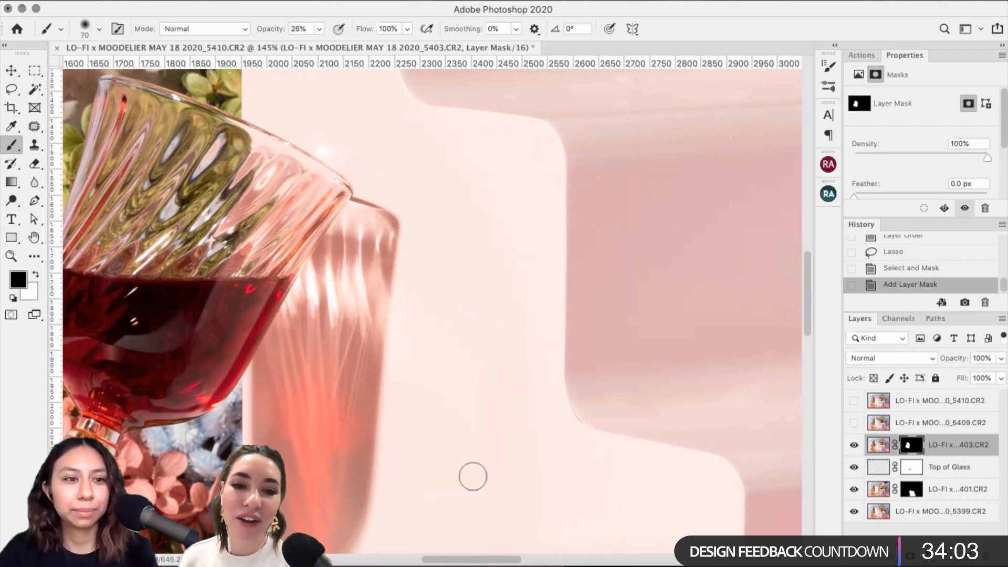
key(bracketright)
key(bracketright)
key(bracketright)
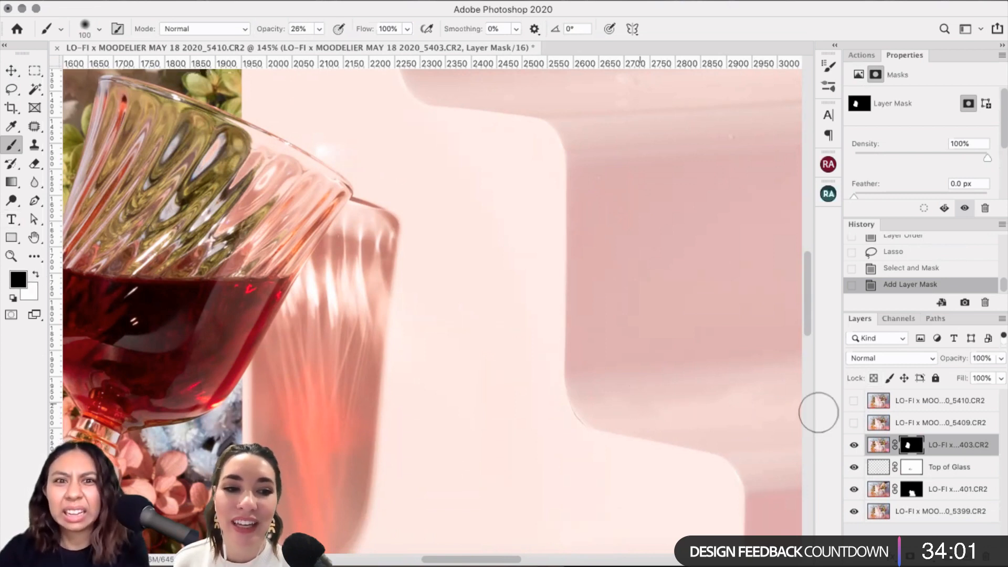
drag(400, 247, 494, 245)
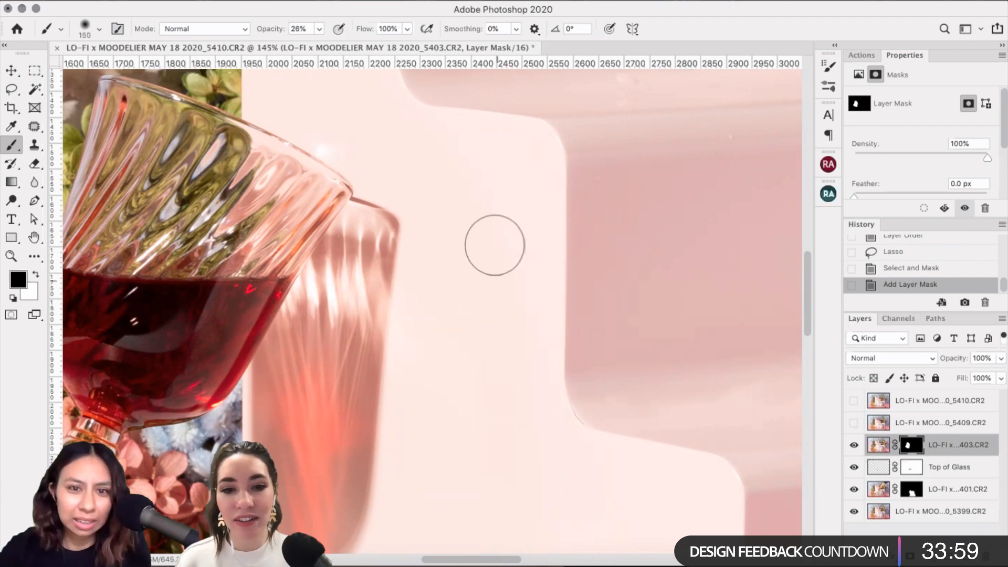
key(bracketleft)
drag(476, 287, 473, 411)
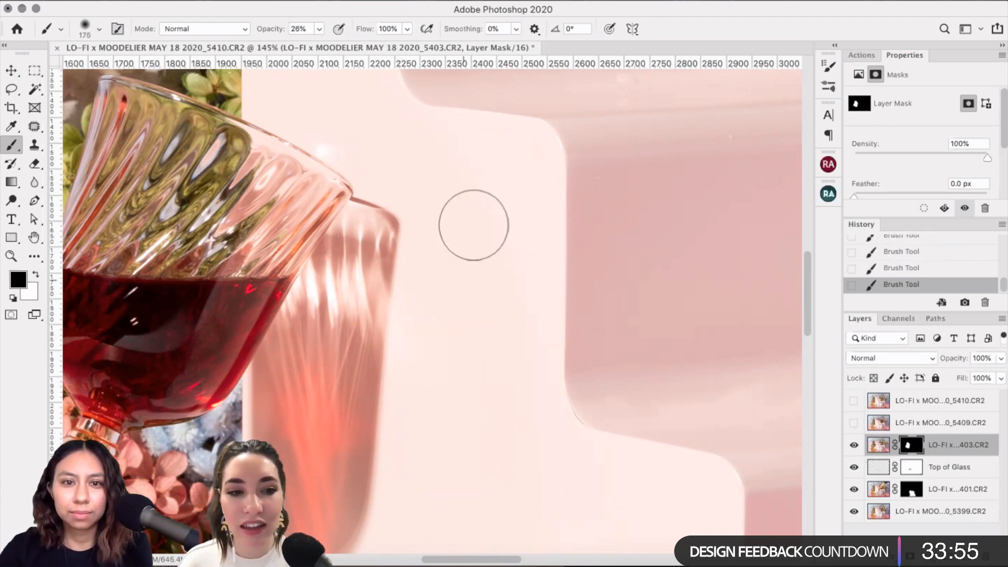
Step: Enlarge the brush to 175 and zoom out to review the shadow
key(bracketright)
key(bracketright)
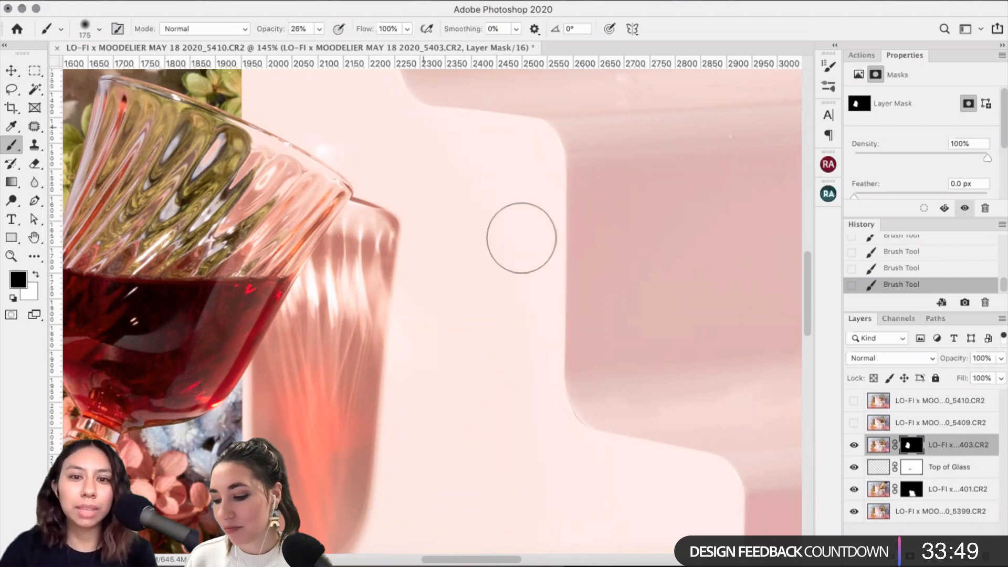
scroll(503, 210, down, 1)
scroll(492, 176, down, 5)
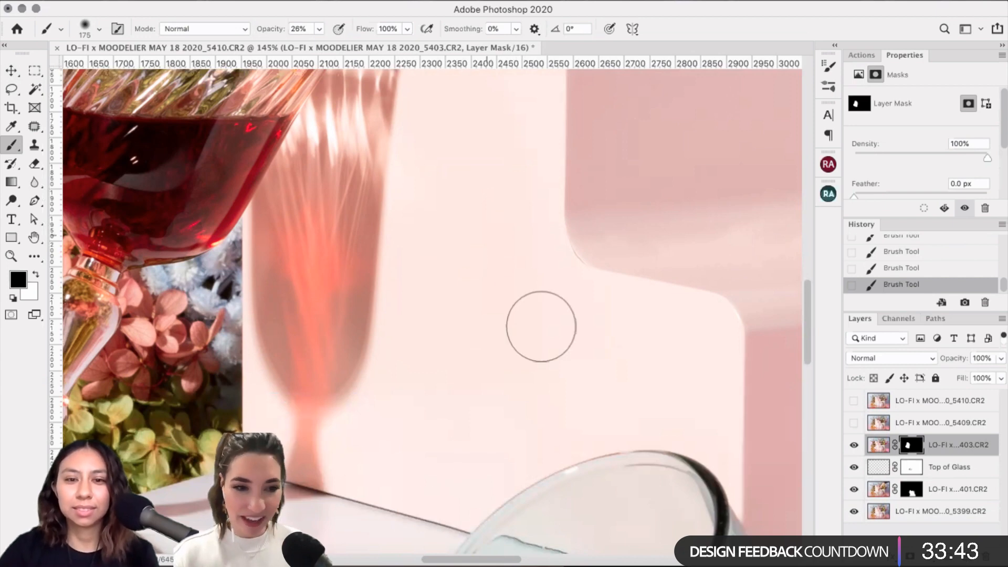
scroll(541, 326, down, 2)
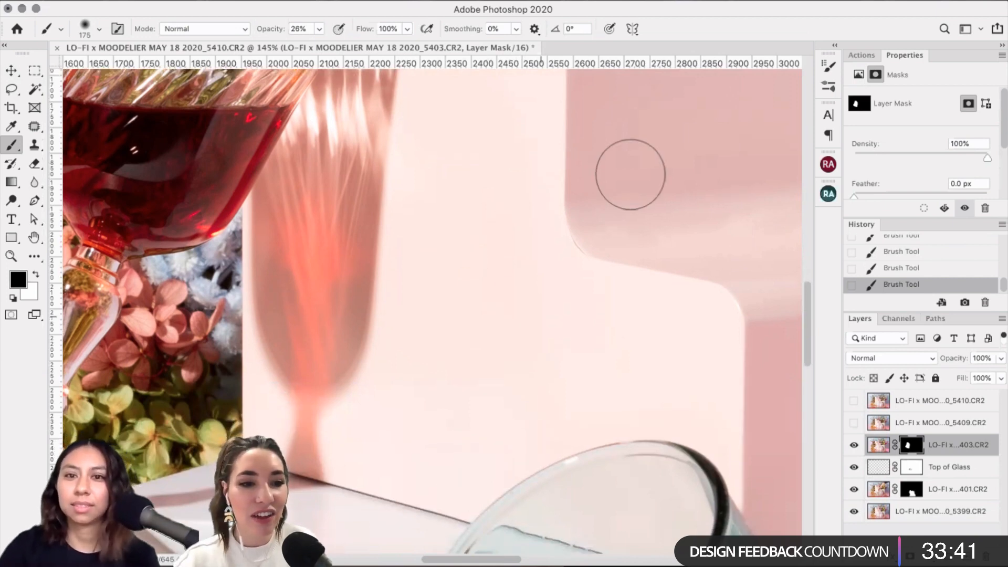
scroll(629, 164, down, 10)
scroll(629, 165, left, 5)
scroll(677, 205, up, 2)
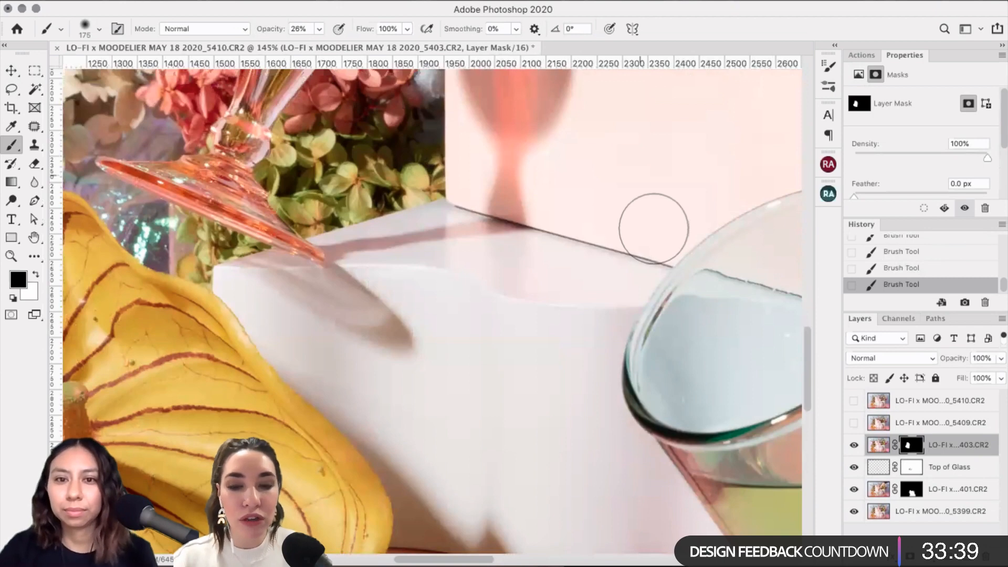
scroll(609, 251, up, 5)
scroll(609, 252, right, 1)
scroll(549, 337, right, 1)
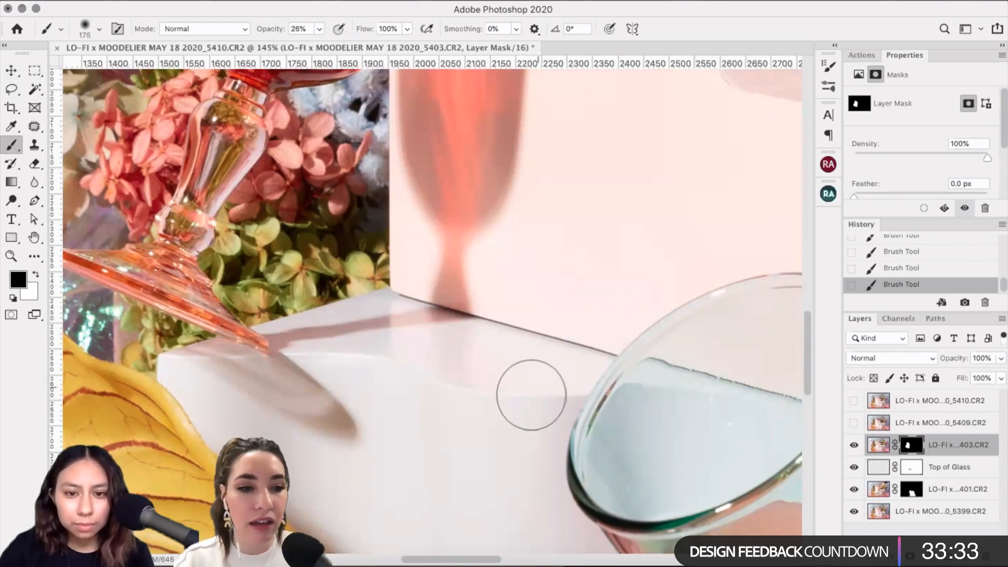
scroll(522, 412, down, 2)
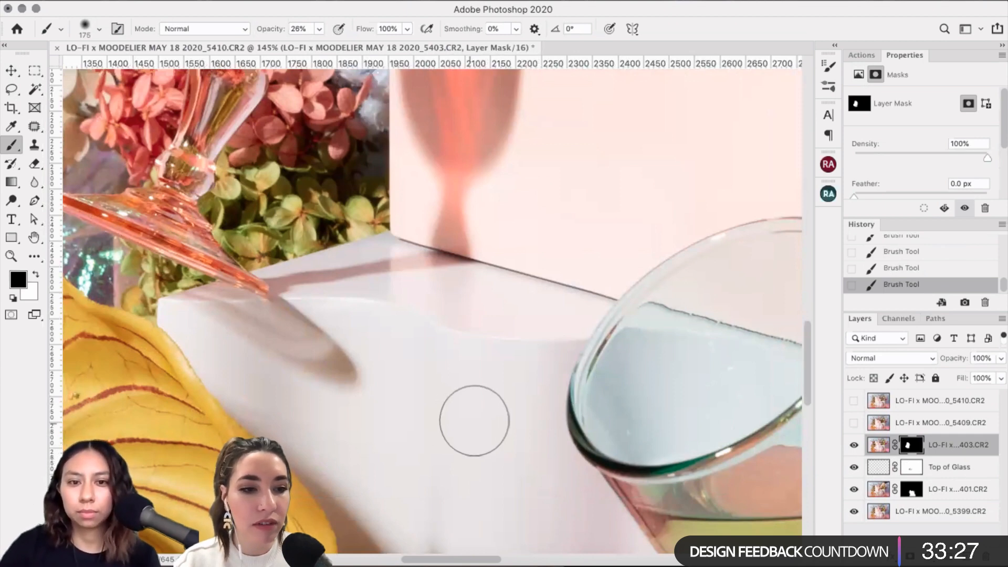
scroll(473, 414, up, 2)
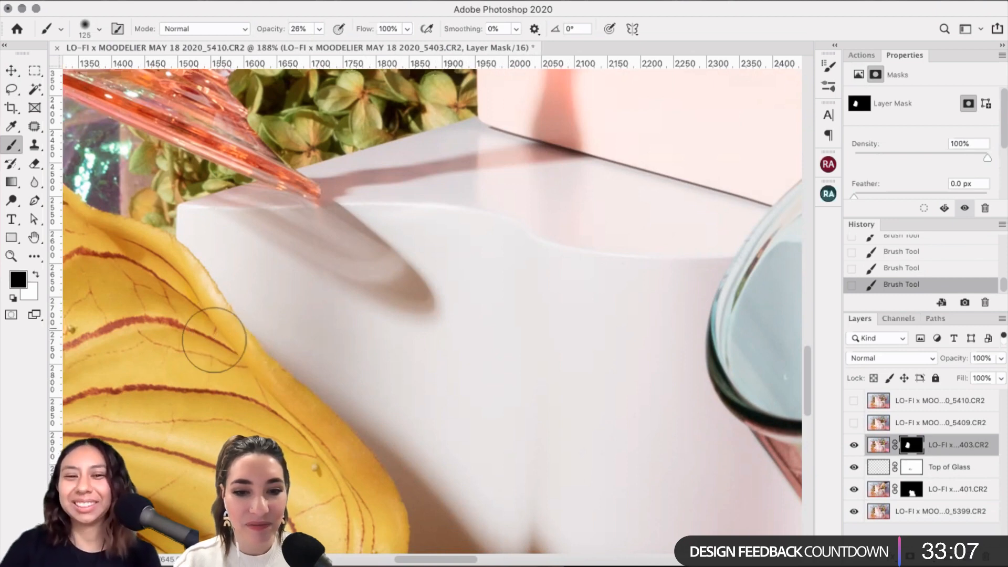
scroll(253, 350, left, 2)
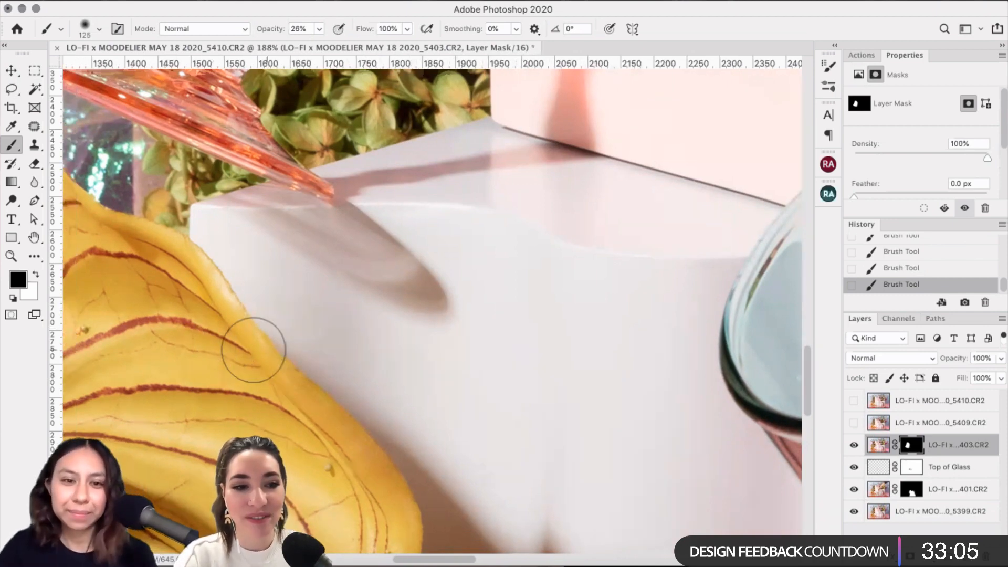
scroll(253, 349, left, 5)
scroll(254, 349, up, 3)
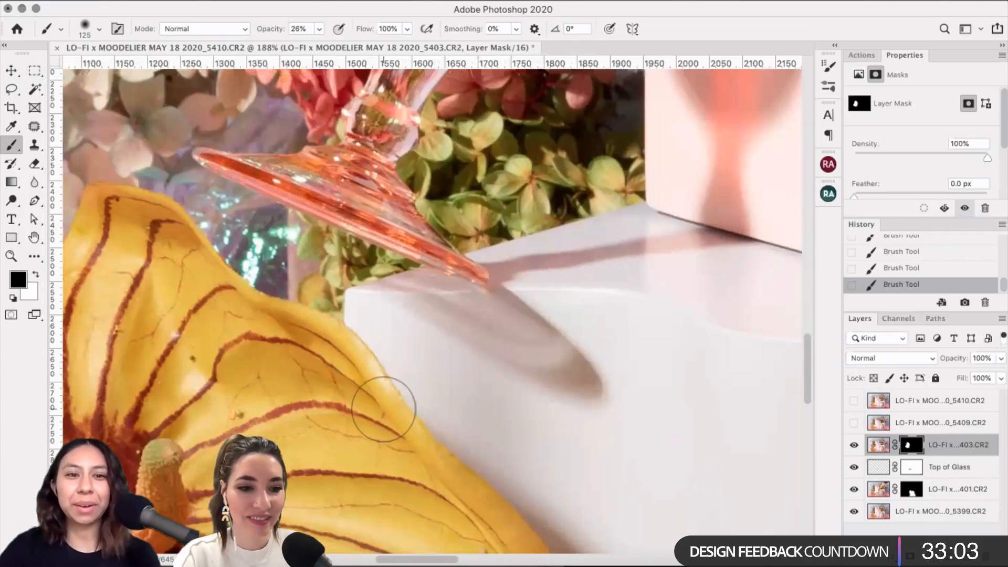
scroll(383, 410, left, 6)
scroll(383, 409, up, 5)
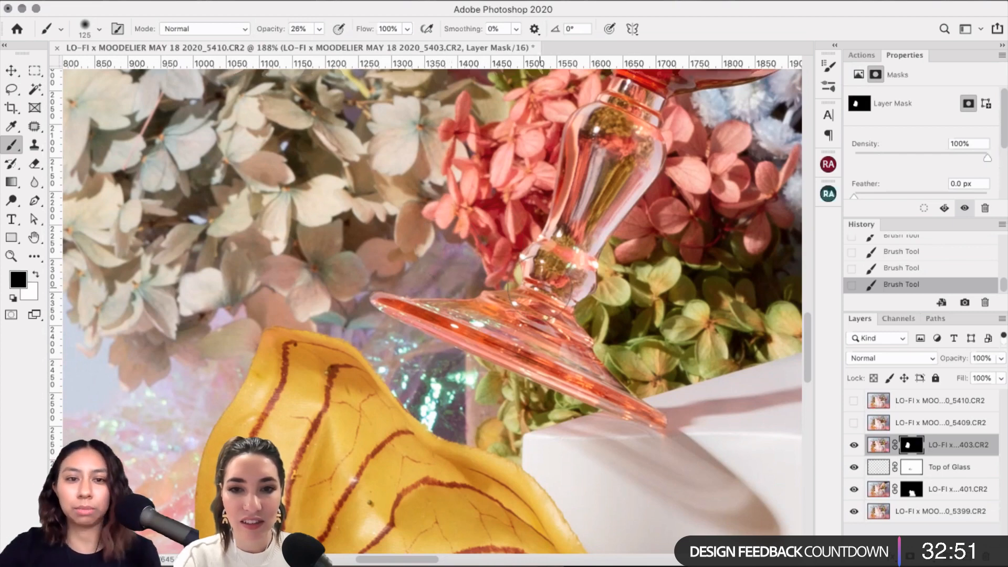
Step: Pan to the glass base, compare with layer 403 hidden, and shrink the brush
drag(538, 292, 494, 270)
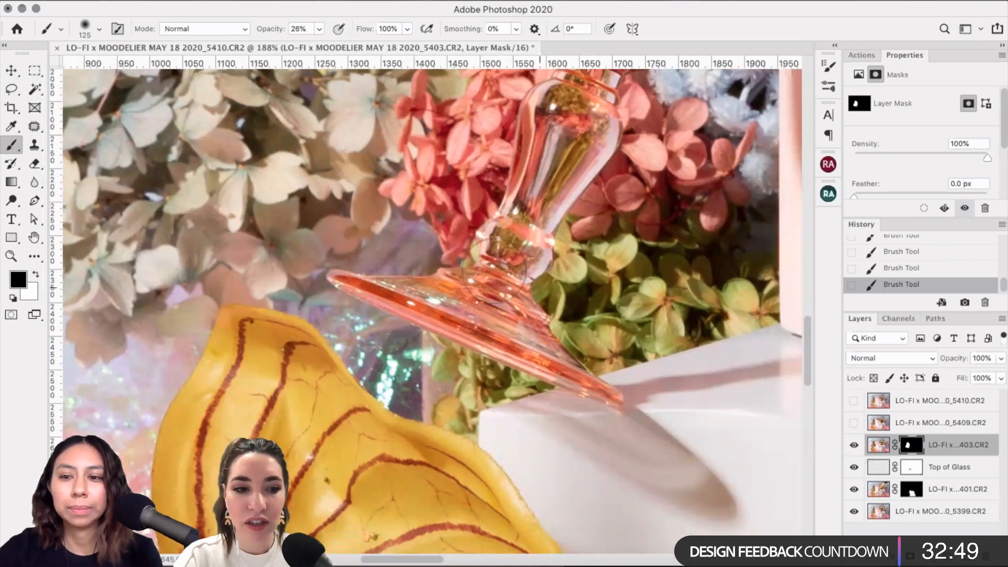
scroll(384, 279, down, 3)
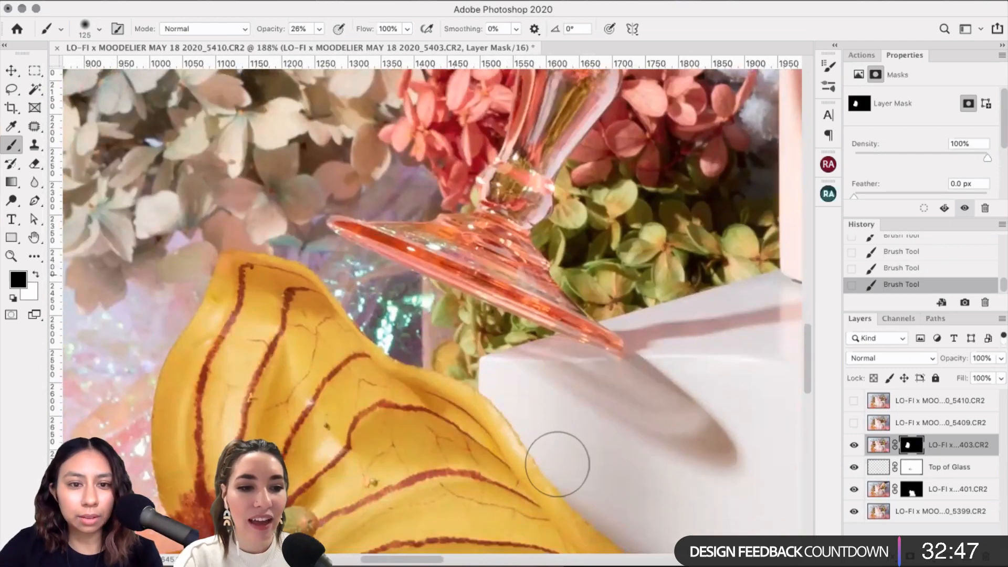
click(854, 445)
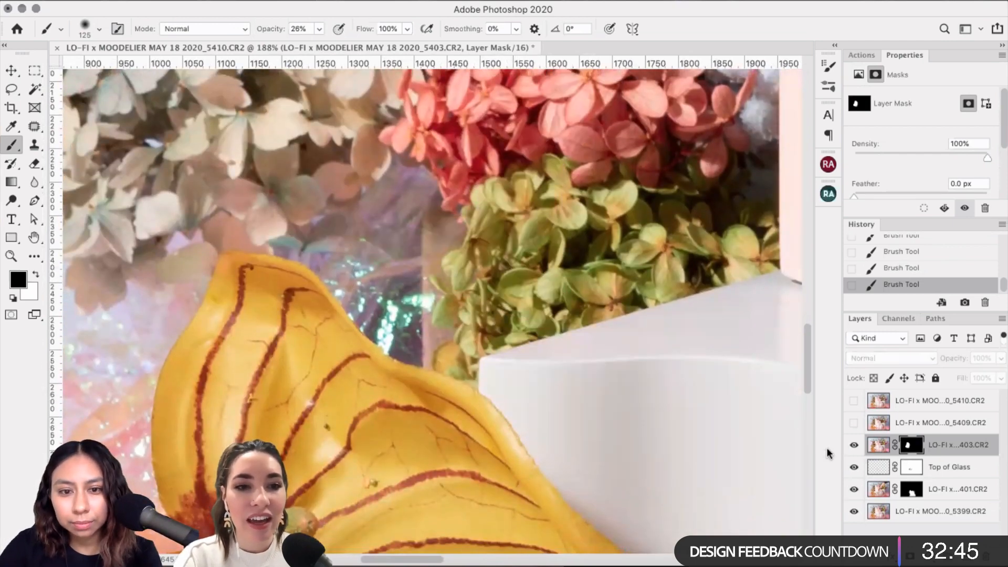
click(853, 444)
scroll(297, 350, up, 1)
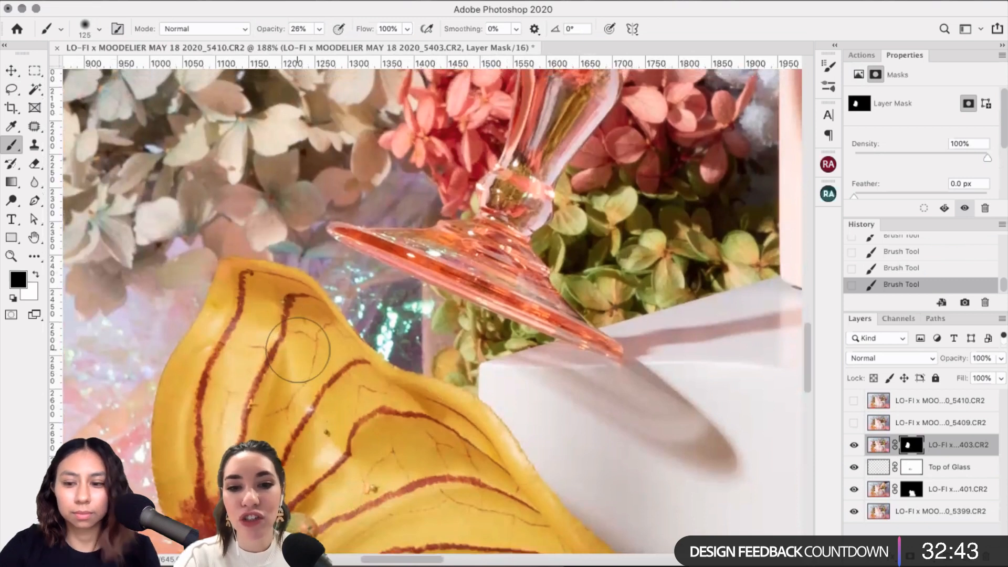
key(bracketleft)
key(bracketleft)
key(bracketleft)
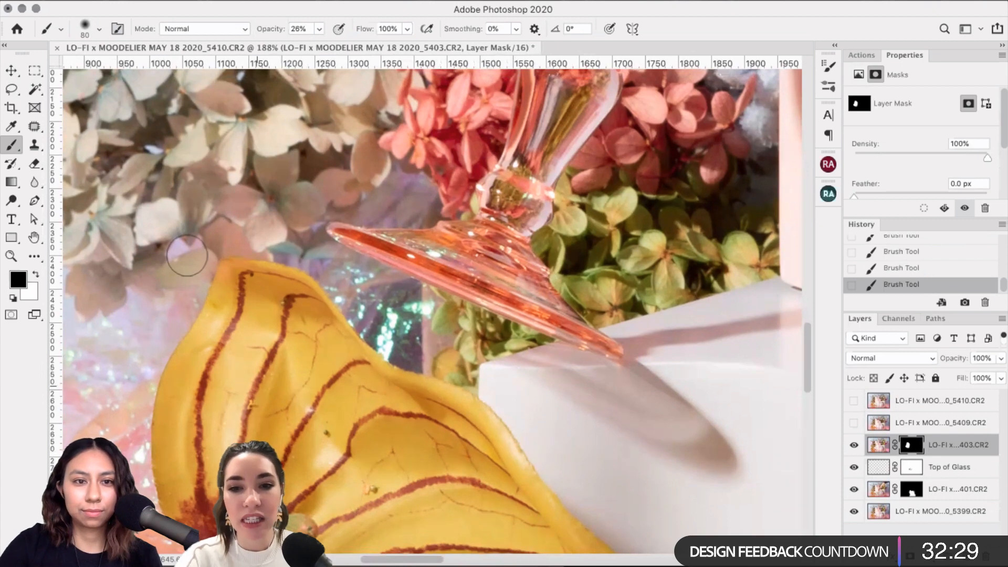
Step: Zoom toward the glass rim, toggling layer 403 to check the mask edge
scroll(233, 181, up, 2)
scroll(232, 181, up, 5)
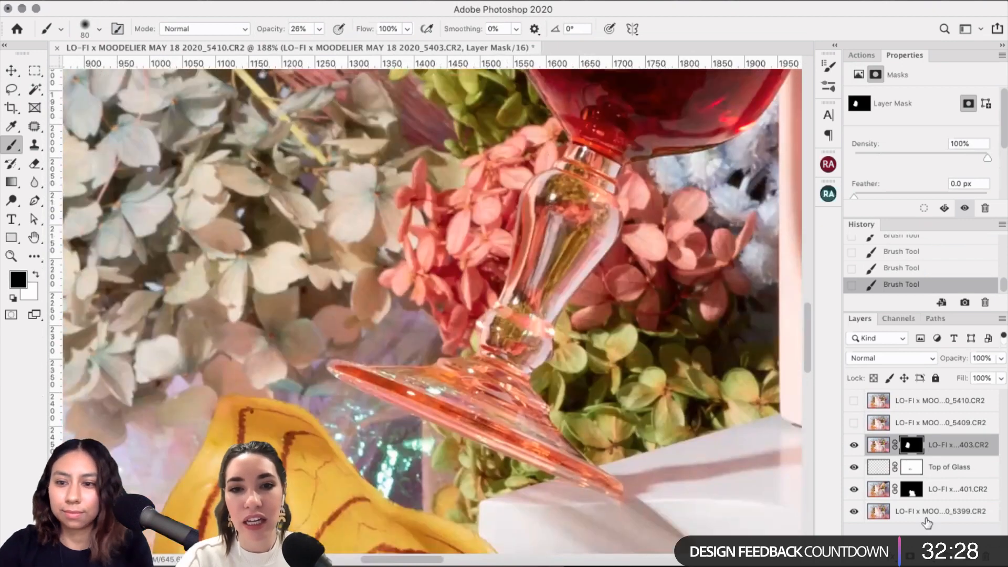
click(854, 445)
click(854, 445)
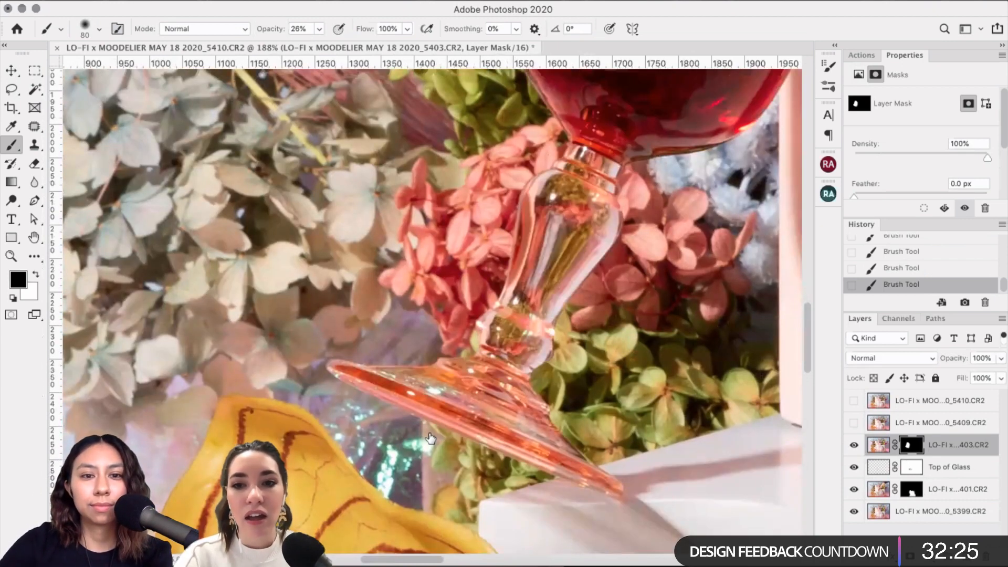
scroll(418, 209, up, 5)
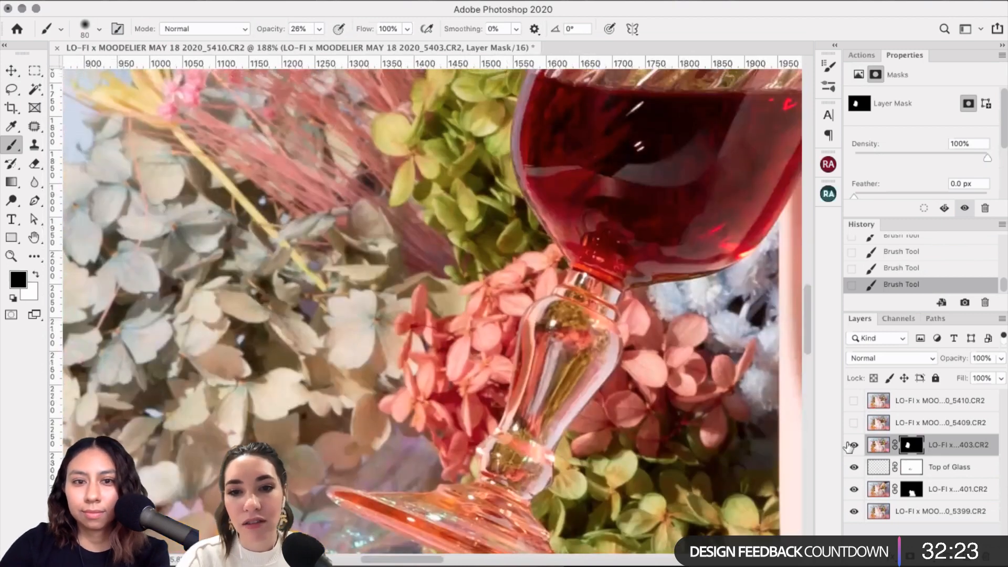
click(854, 445)
click(854, 445)
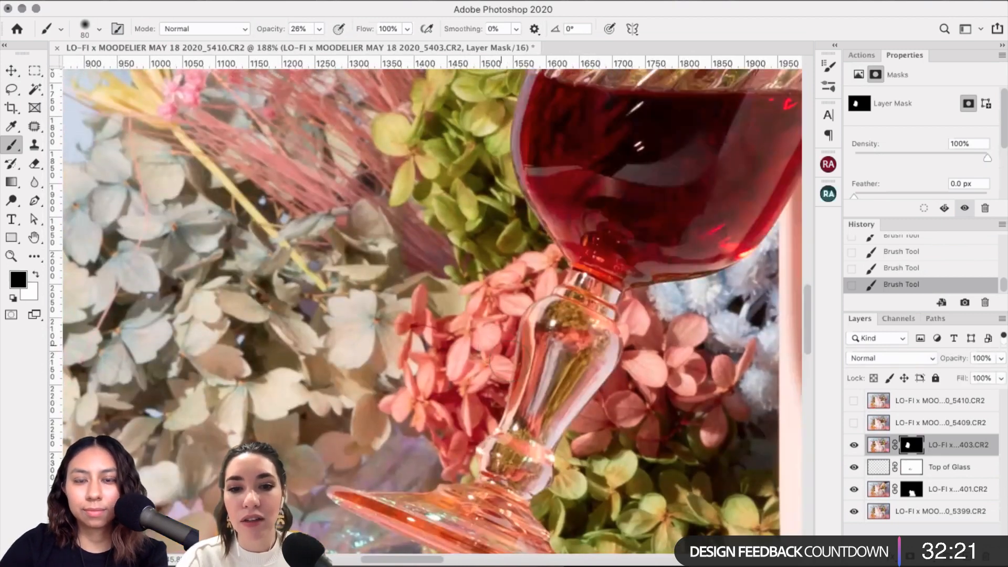
scroll(499, 346, up, 2)
scroll(508, 367, up, 5)
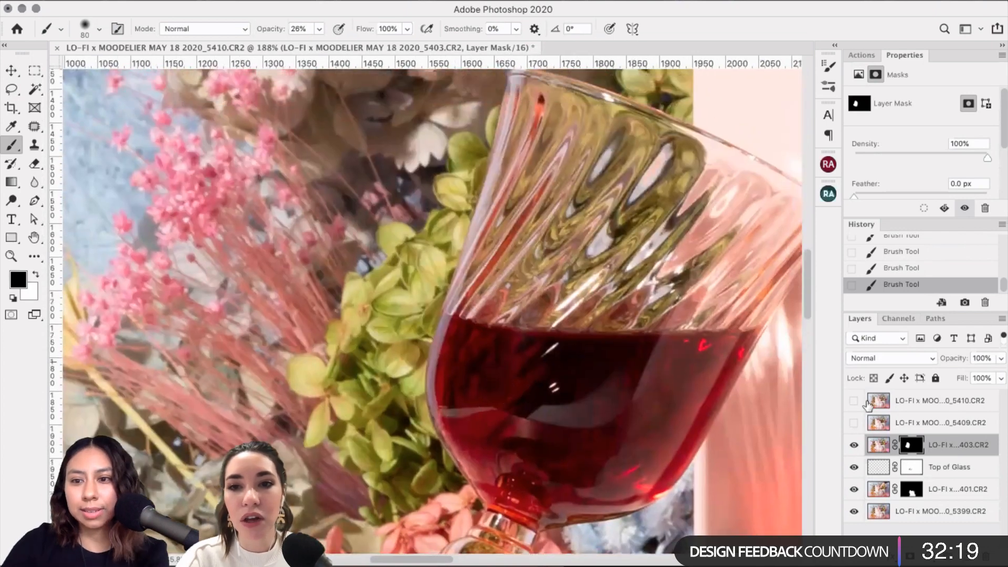
click(854, 445)
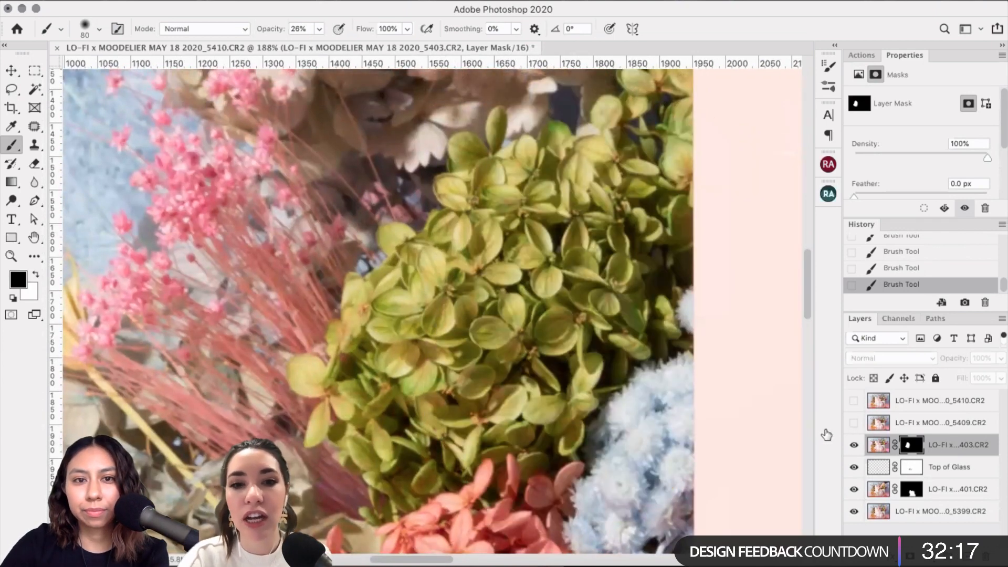
click(854, 445)
Step: Pan across the rim and toggle layer 403 again to compare the edges
scroll(629, 362, up, 6)
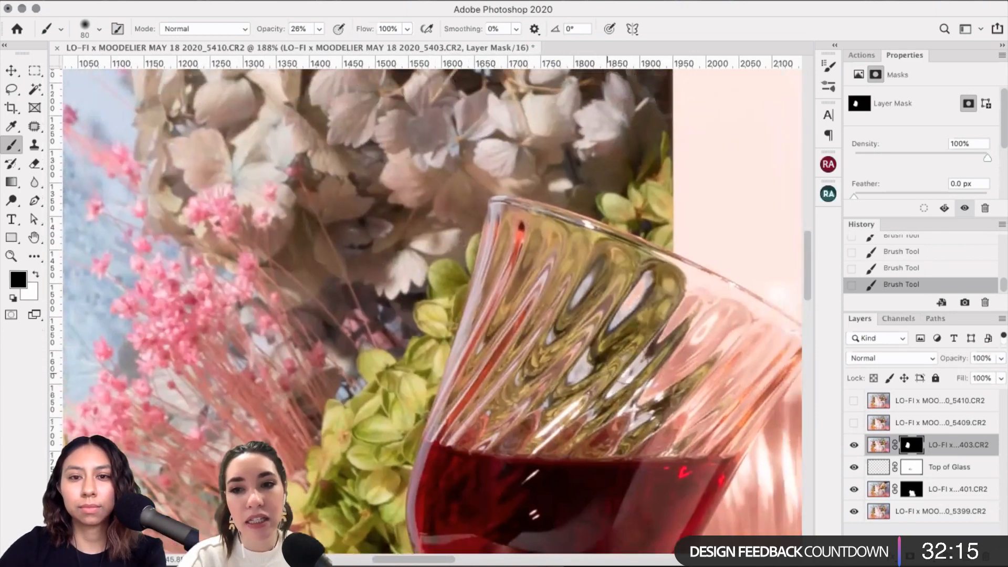
scroll(628, 362, up, 2)
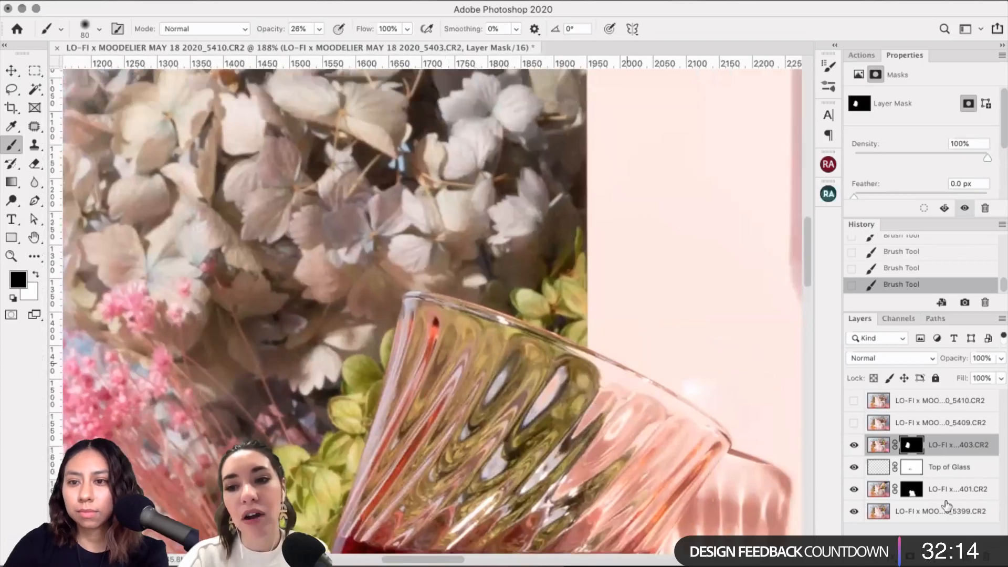
click(854, 446)
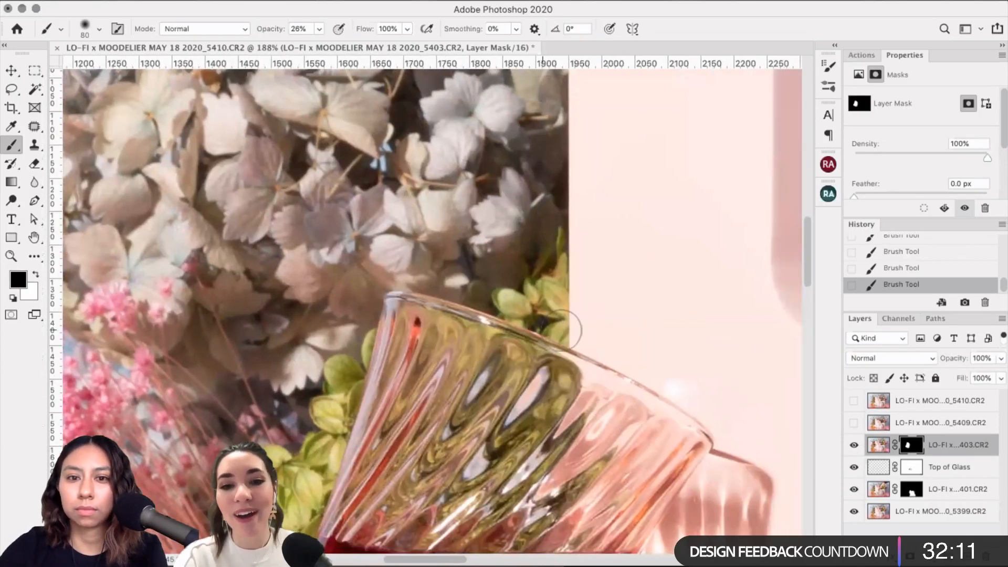
scroll(561, 330, right, 3)
scroll(561, 330, up, 3)
scroll(561, 330, down, 2)
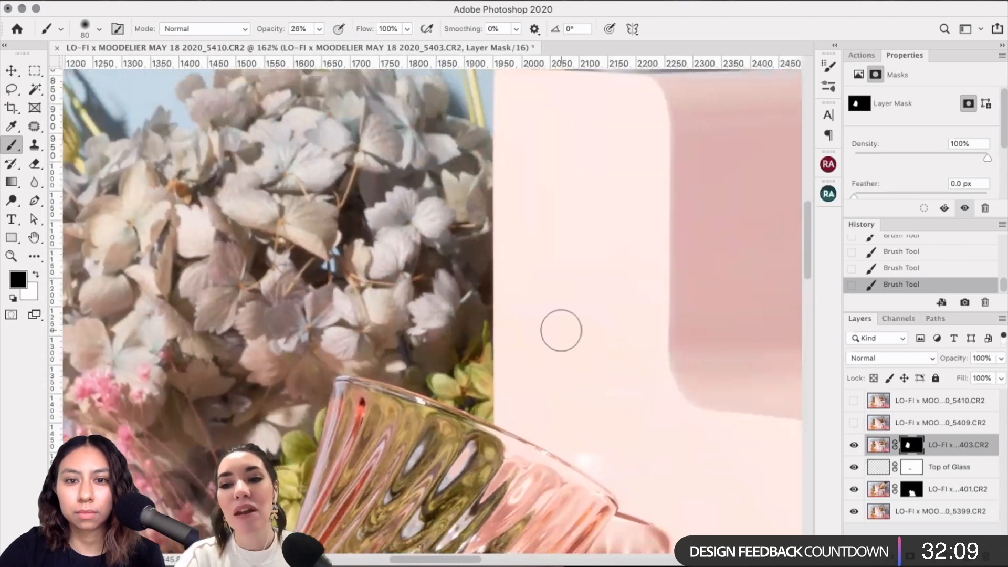
scroll(561, 330, right, 4)
scroll(561, 330, up, 3)
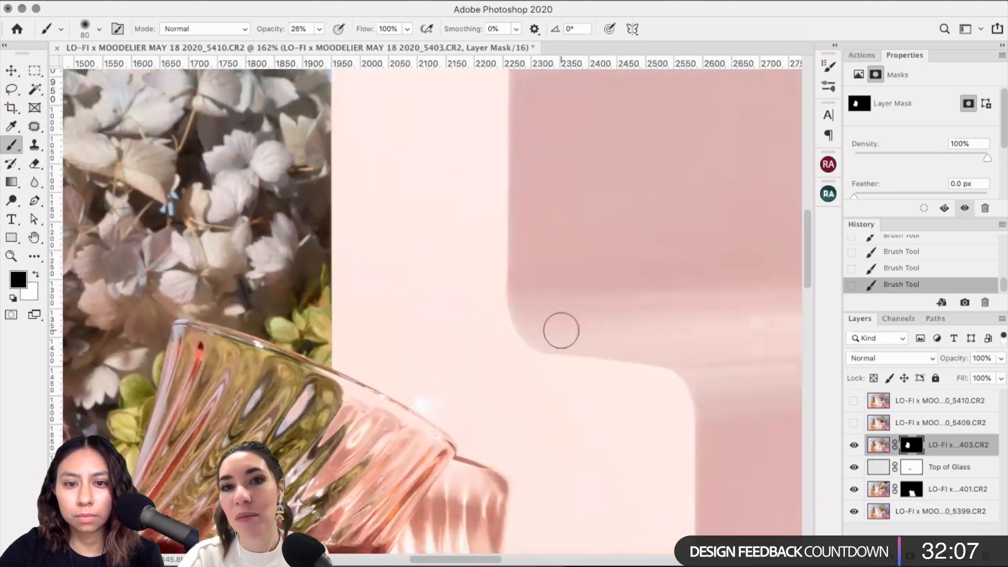
click(853, 445)
click(853, 445)
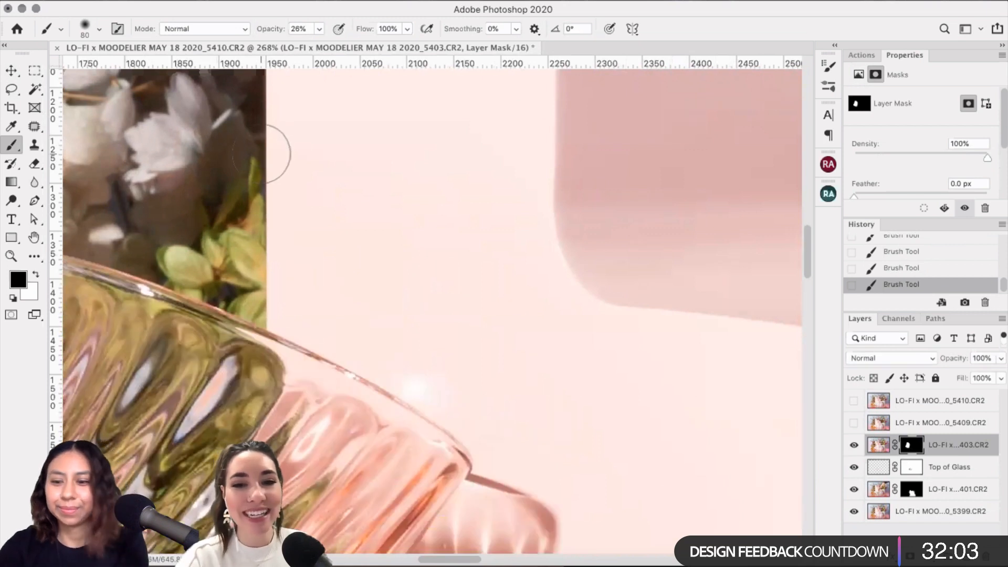
Step: Resize the brush from 125 down to 45, then to 20 for fine rim edges
key(bracketright)
key(bracketright)
key(bracketright)
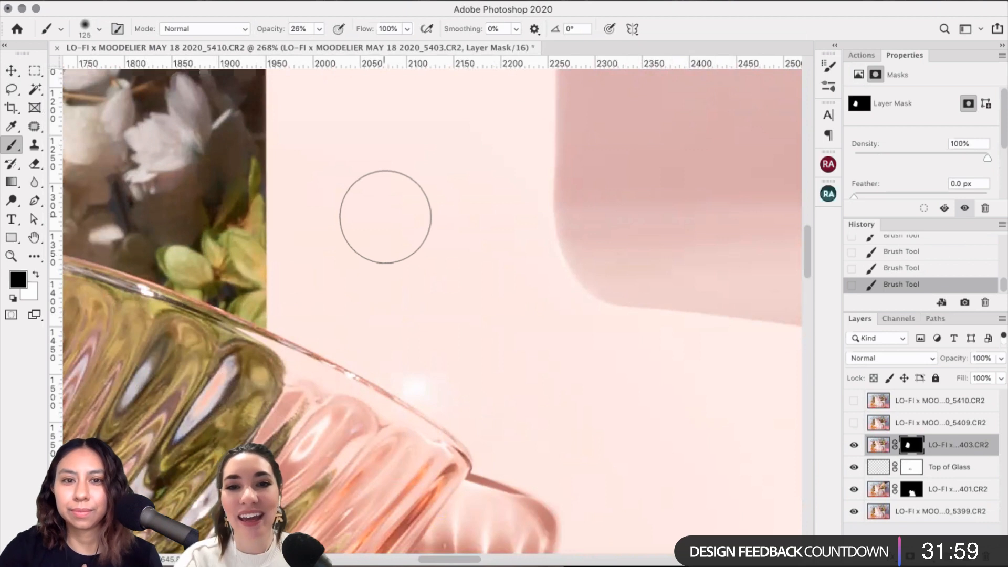
key(XF86AudioLowerVolume)
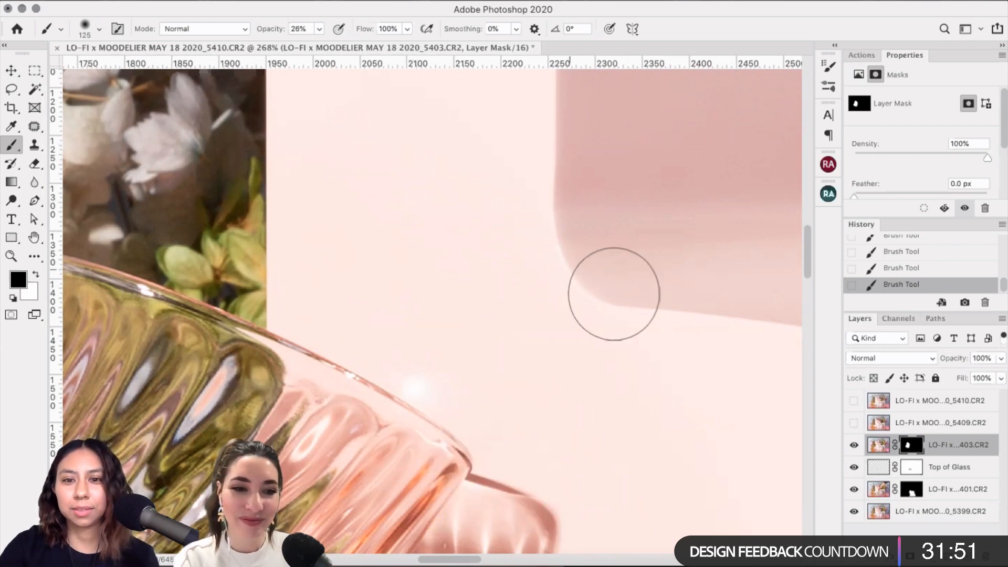
scroll(742, 292, down, 3)
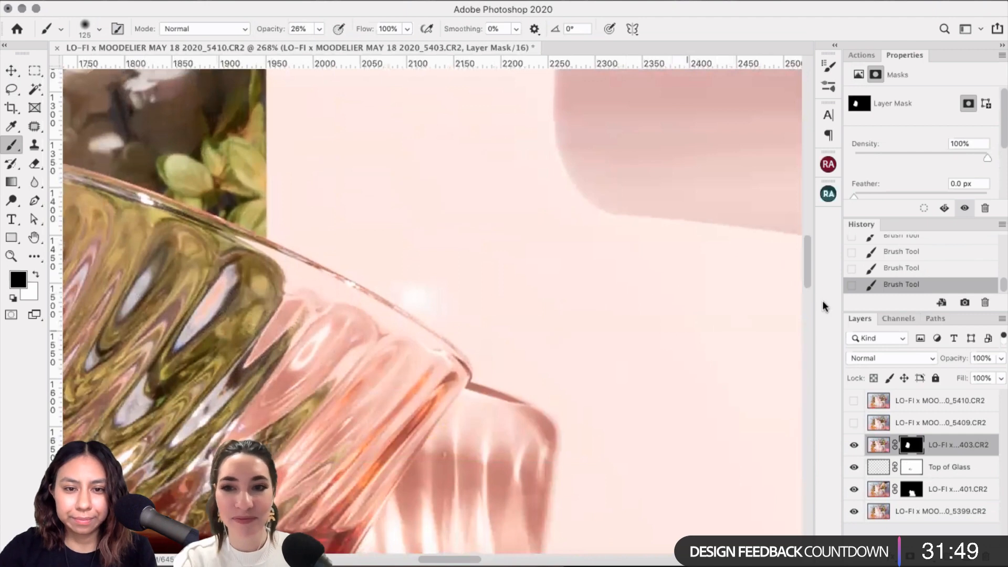
scroll(737, 307, down, 1)
scroll(578, 279, up, 5)
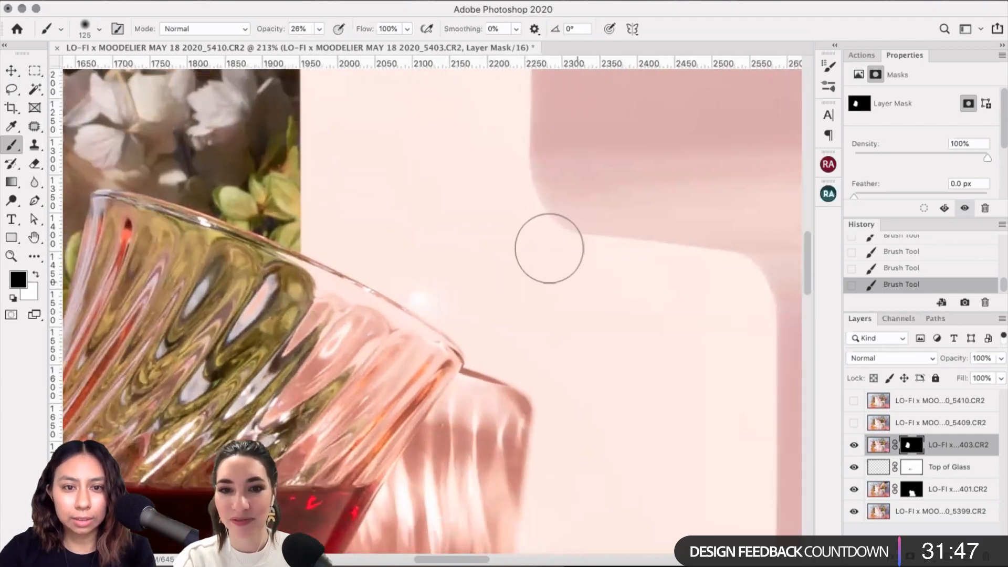
key(bracketleft)
key(bracketleft)
key(bracketleft)
key(bracketleft)
key(bracketleft)
key(bracketleft)
key(bracketleft)
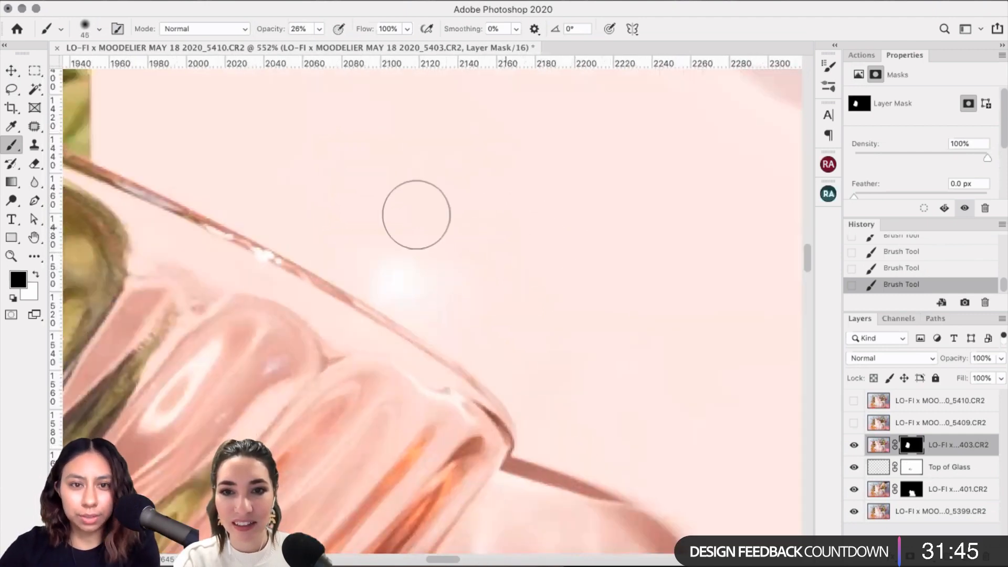
key(bracketleft)
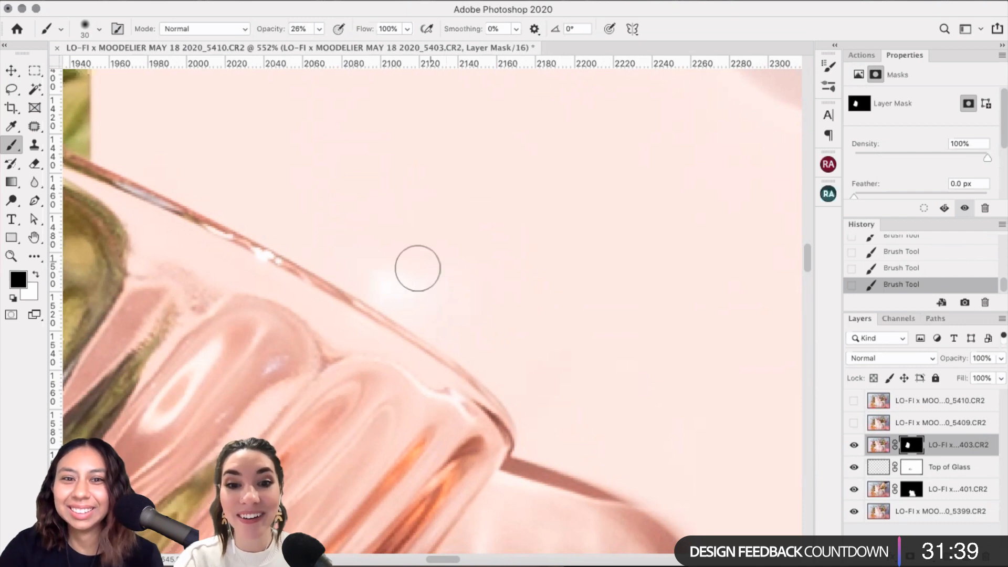
key(bracketleft)
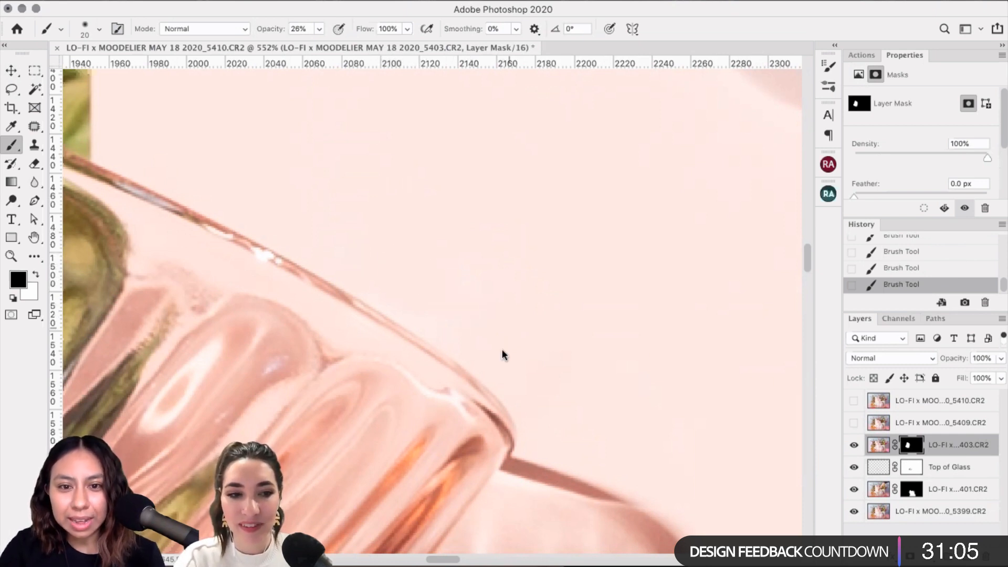
scroll(627, 353, down, 10)
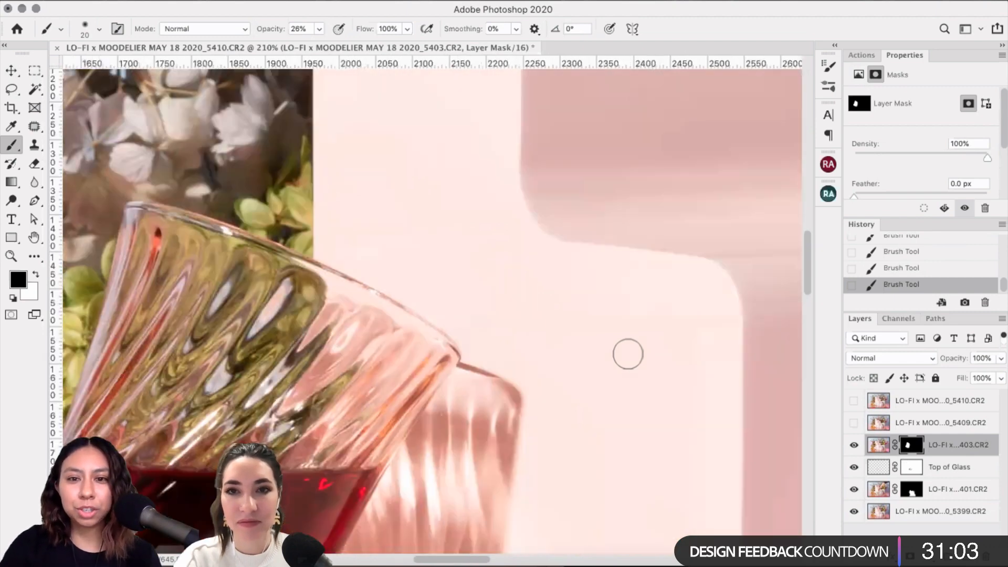
scroll(619, 358, down, 8)
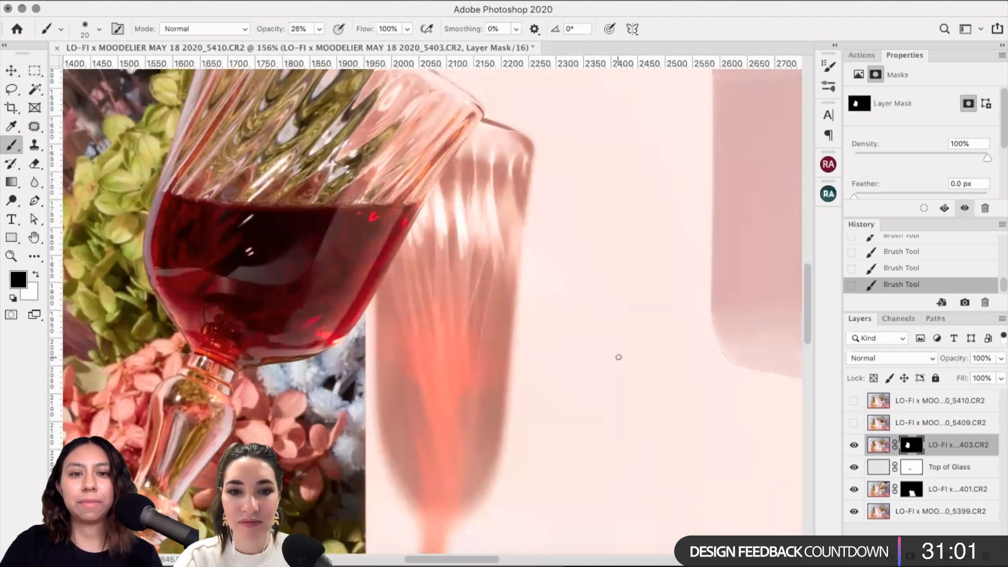
scroll(618, 357, down, 3)
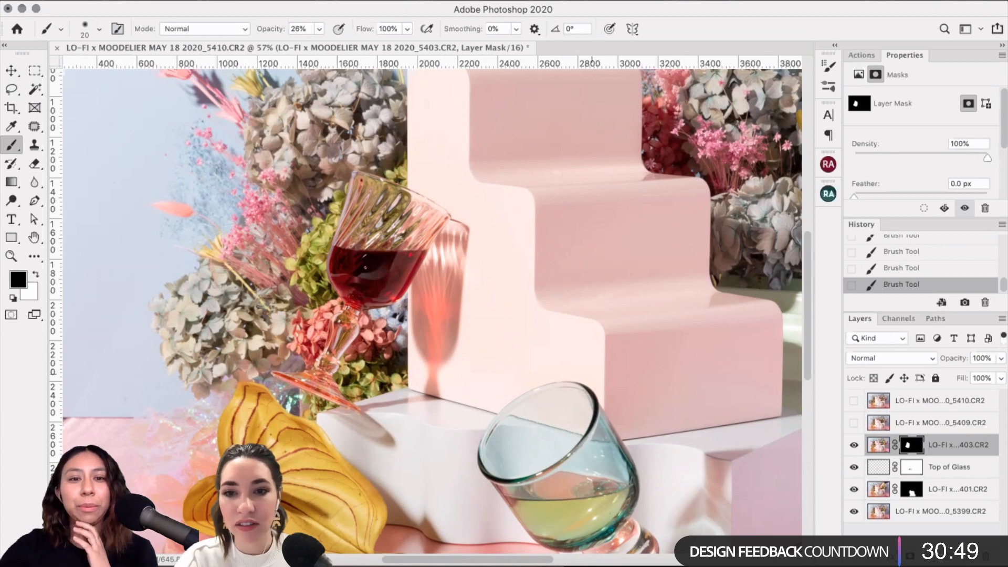
Step: Toggle the 403 wine glass layer several times to compare the masked result
click(854, 450)
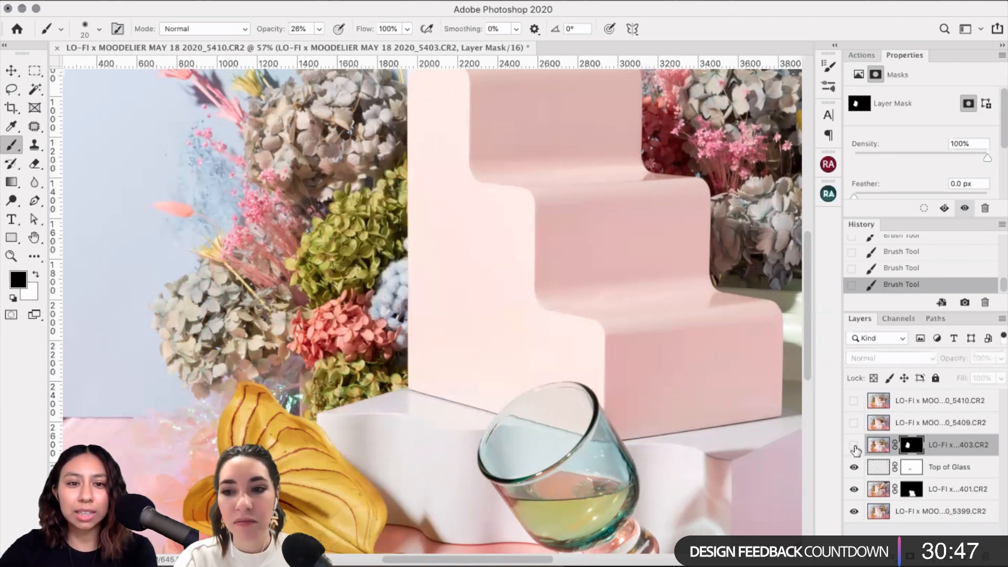
click(854, 449)
click(855, 450)
click(854, 450)
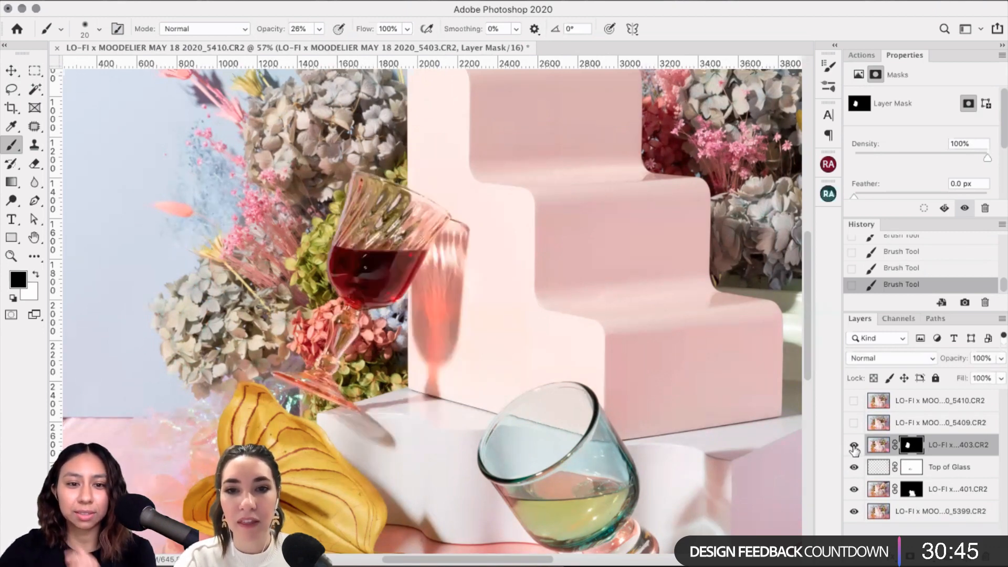
click(854, 446)
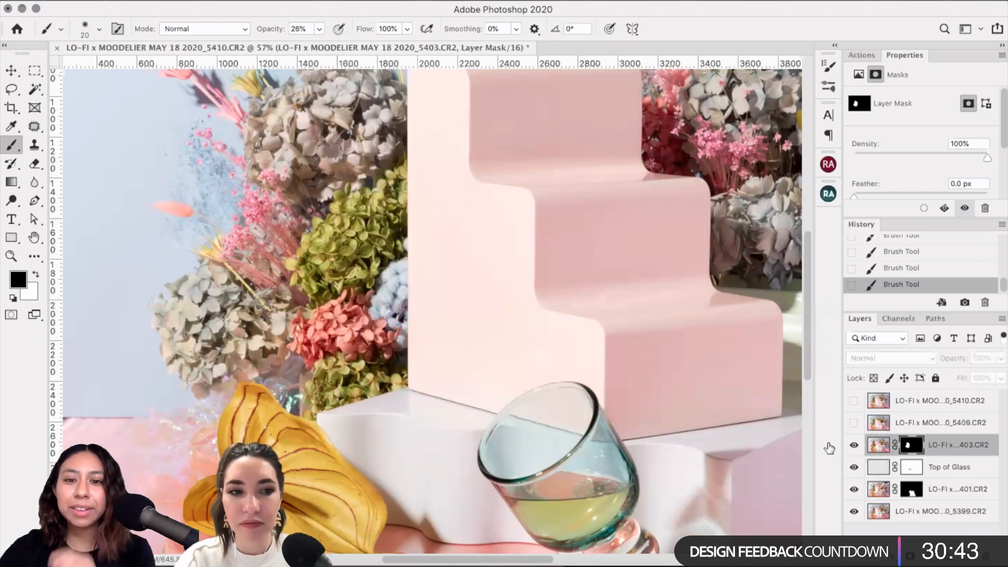
click(853, 446)
Step: Zoom out and make the 5409 coupe glass layer visible
scroll(567, 401, down, 5)
scroll(567, 400, down, 4)
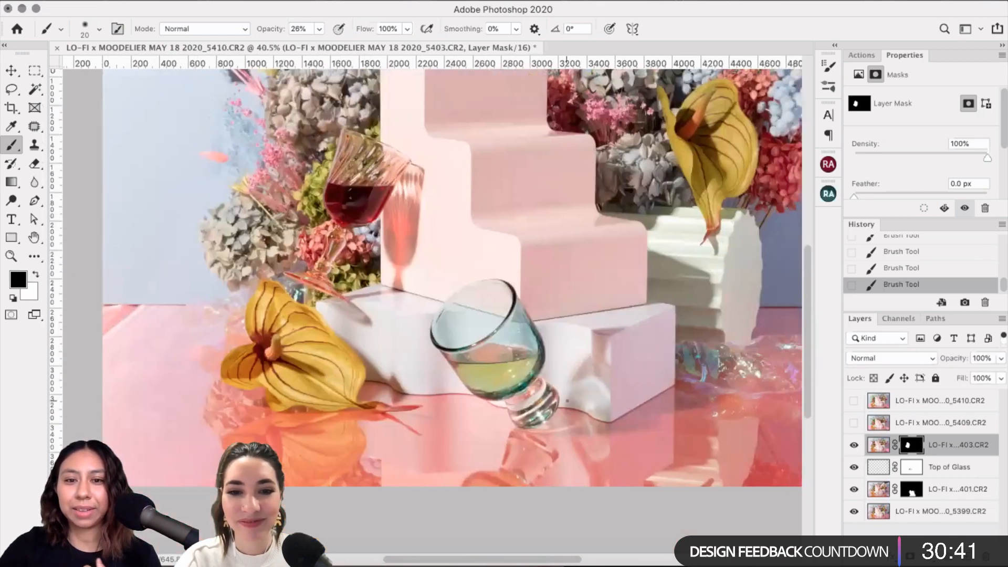
scroll(567, 401, up, 5)
scroll(567, 400, up, 1)
scroll(566, 400, left, 1)
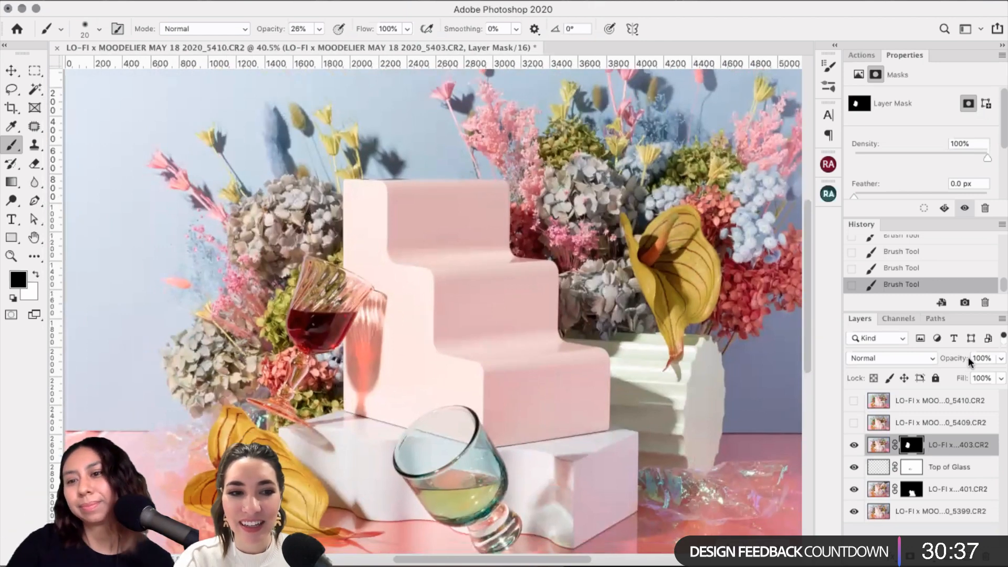
click(854, 422)
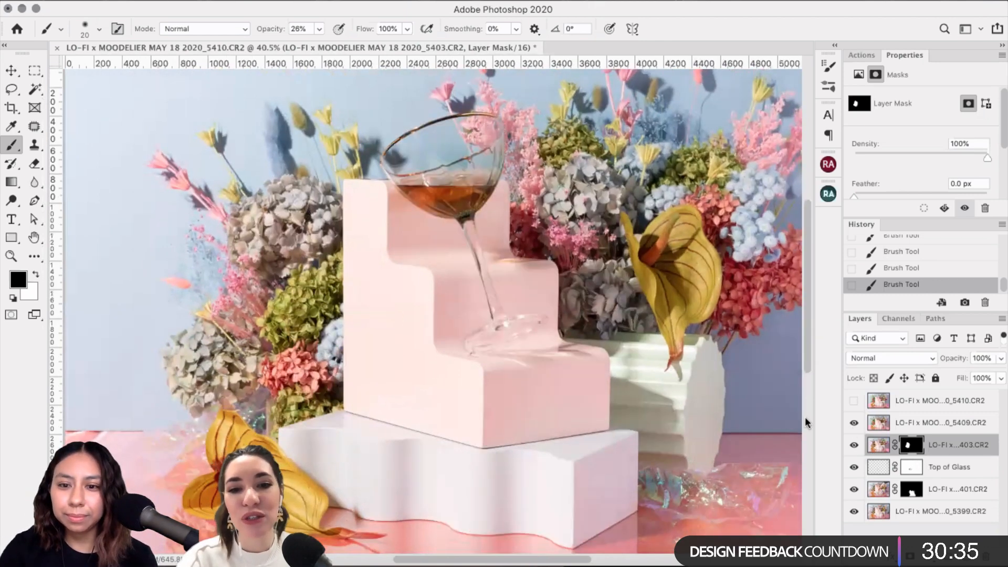
click(944, 423)
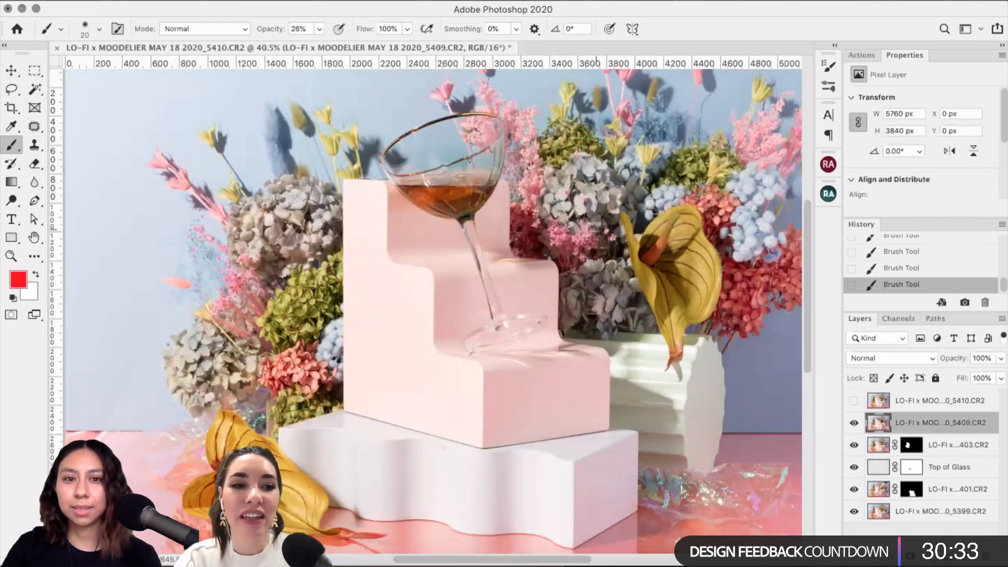
scroll(595, 230, up, 3)
scroll(596, 229, up, 2)
scroll(596, 230, right, 2)
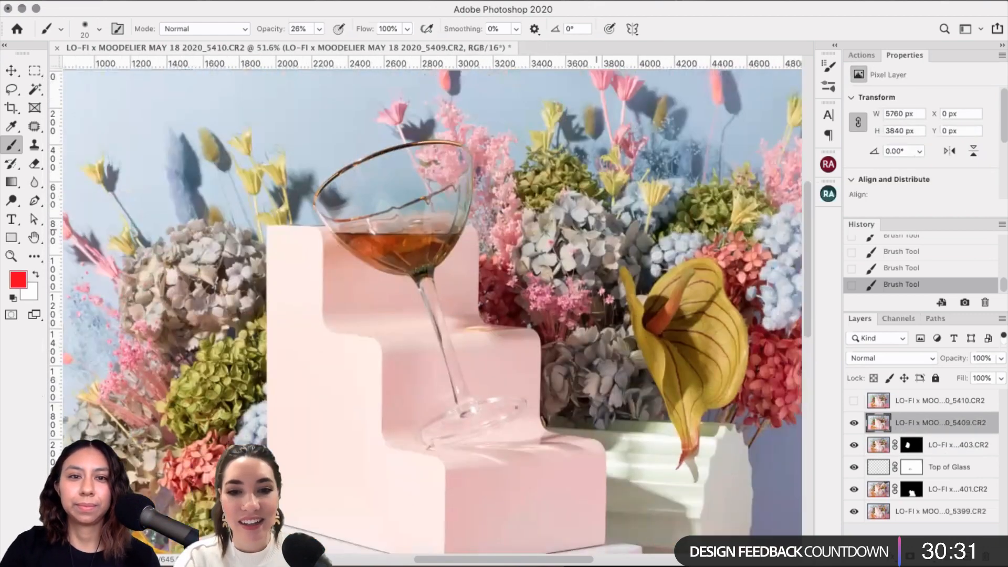
scroll(596, 230, up, 2)
scroll(595, 229, left, 2)
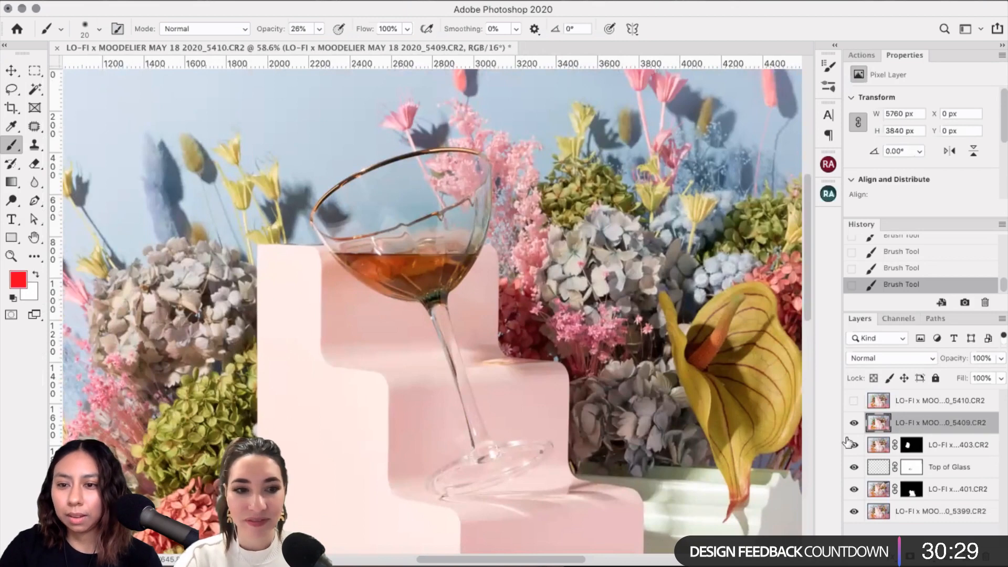
click(856, 424)
click(855, 424)
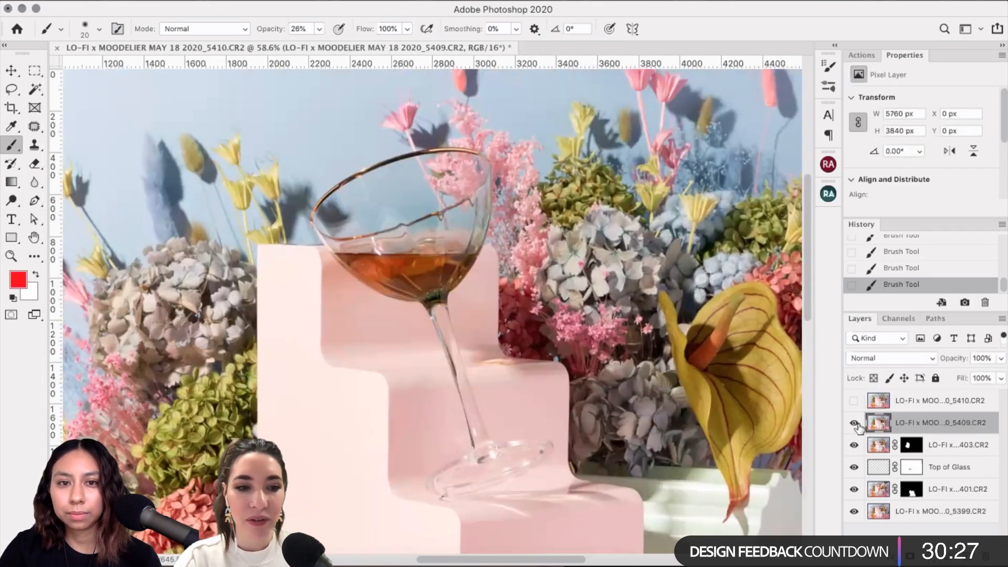
click(854, 423)
click(854, 423)
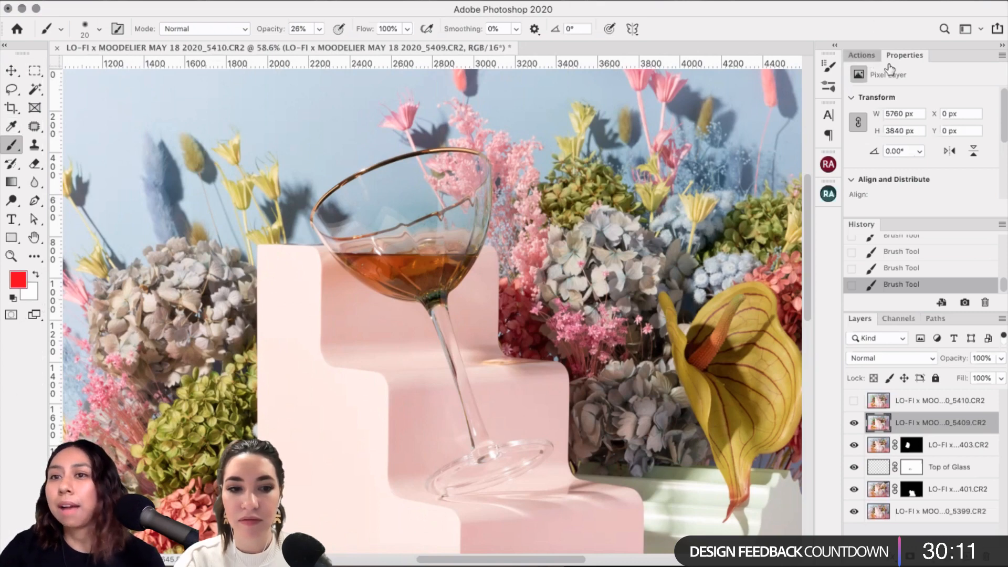
click(866, 55)
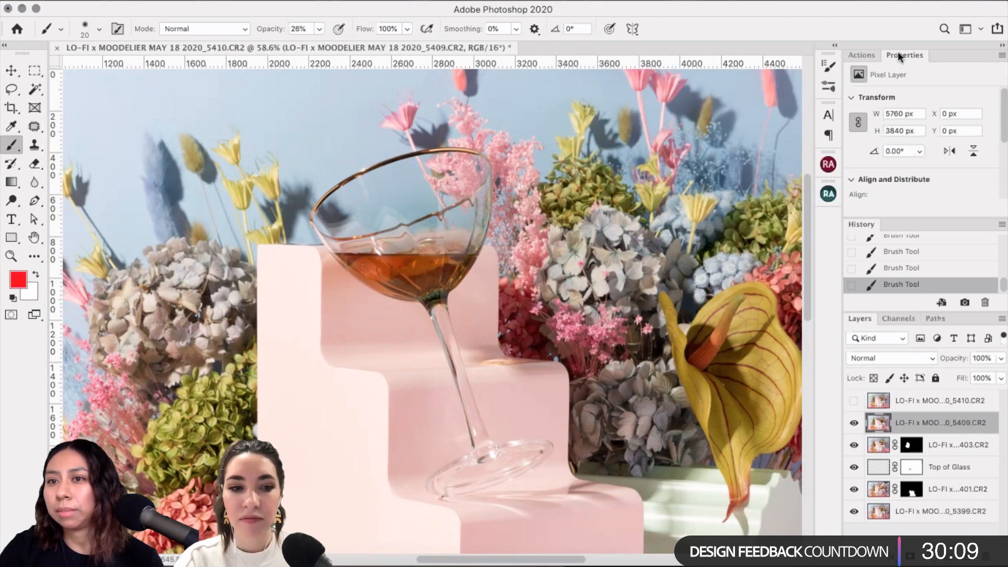
Step: Show the Default Actions list and drag the Actions/History divider up to lengthen the History list
click(861, 55)
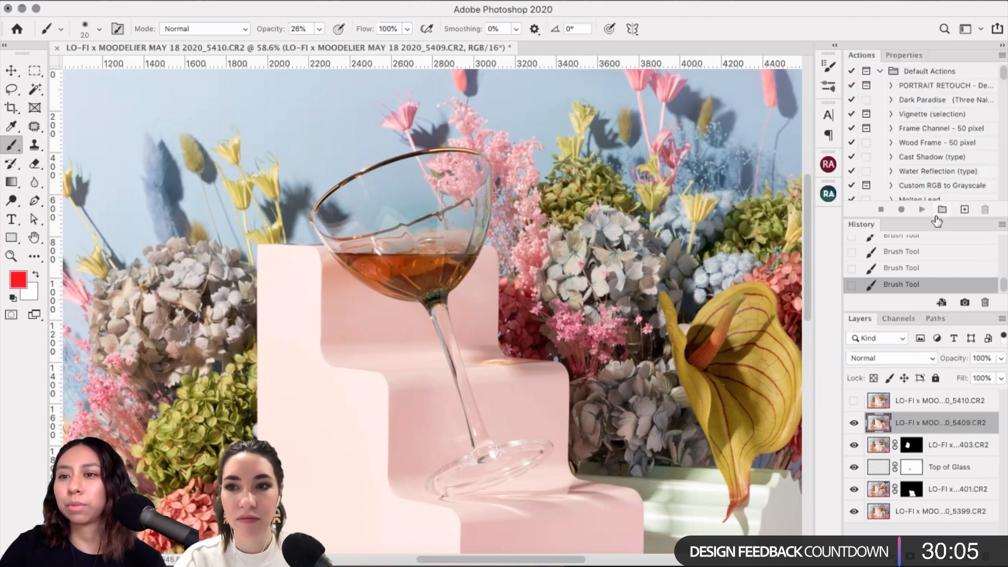
drag(927, 221, 931, 143)
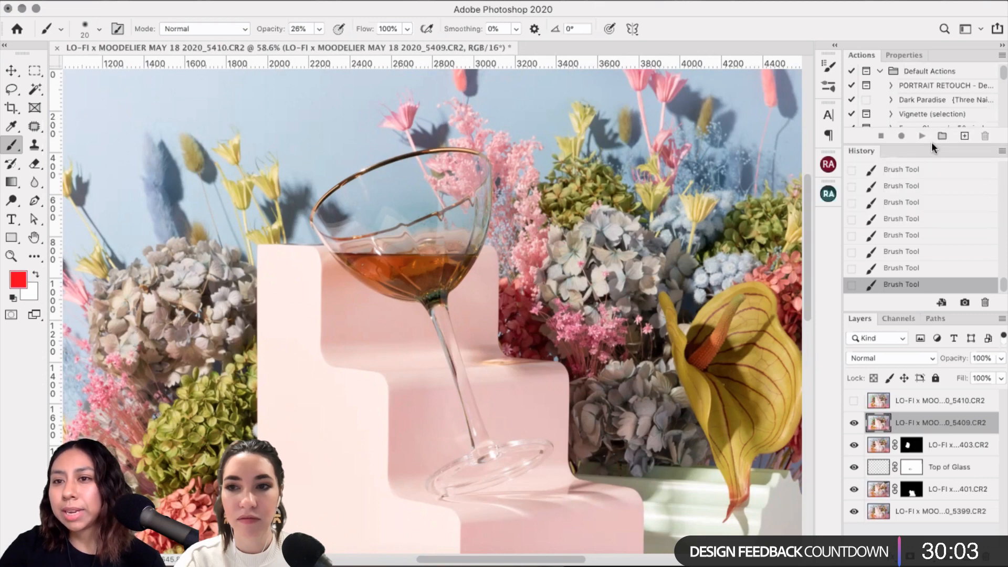
scroll(953, 226, up, 5)
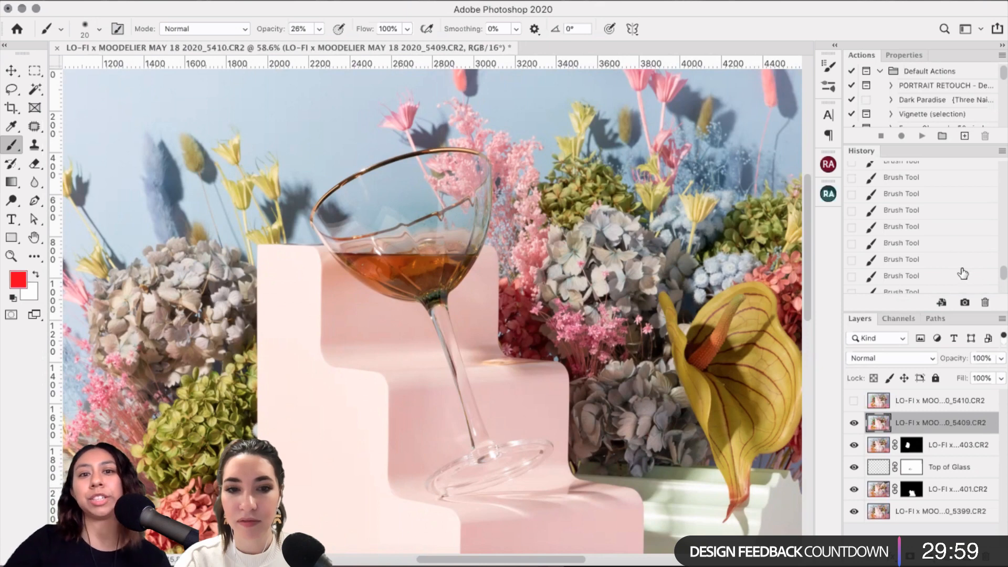
drag(1002, 256, 1001, 167)
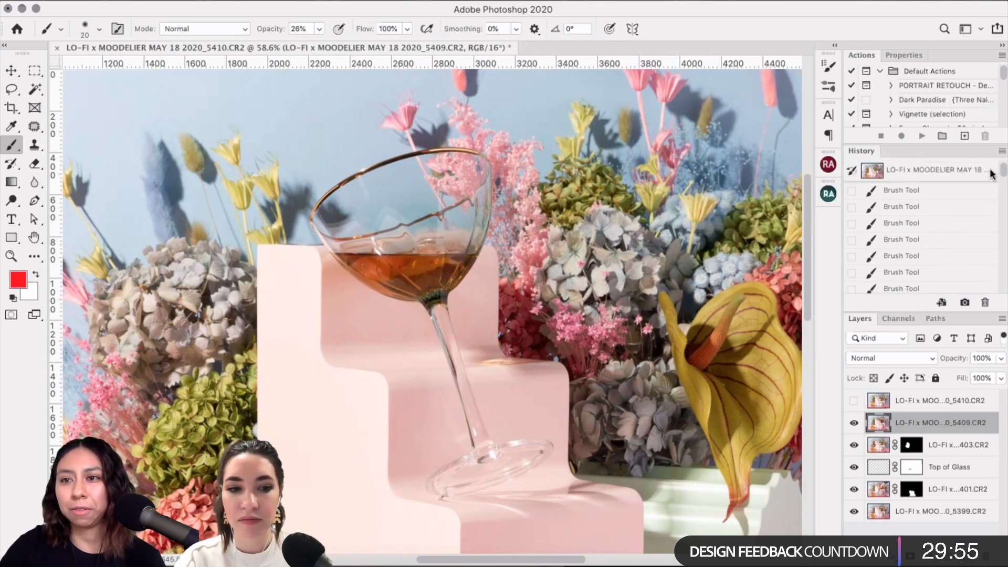
drag(1004, 181, 998, 298)
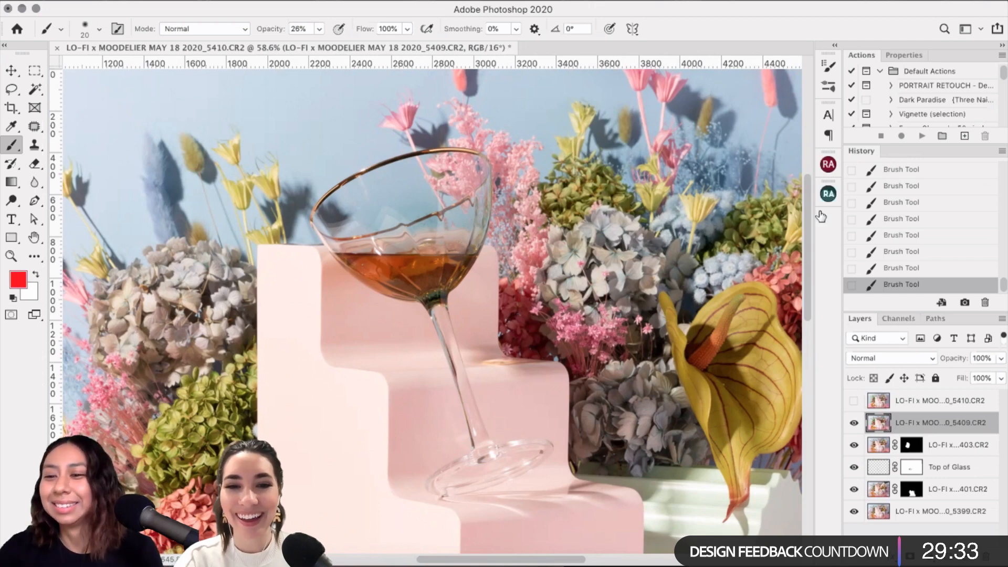
Step: Zoom in and toggle the 5409 coupe glass layer to compare it with the background
click(854, 423)
click(854, 422)
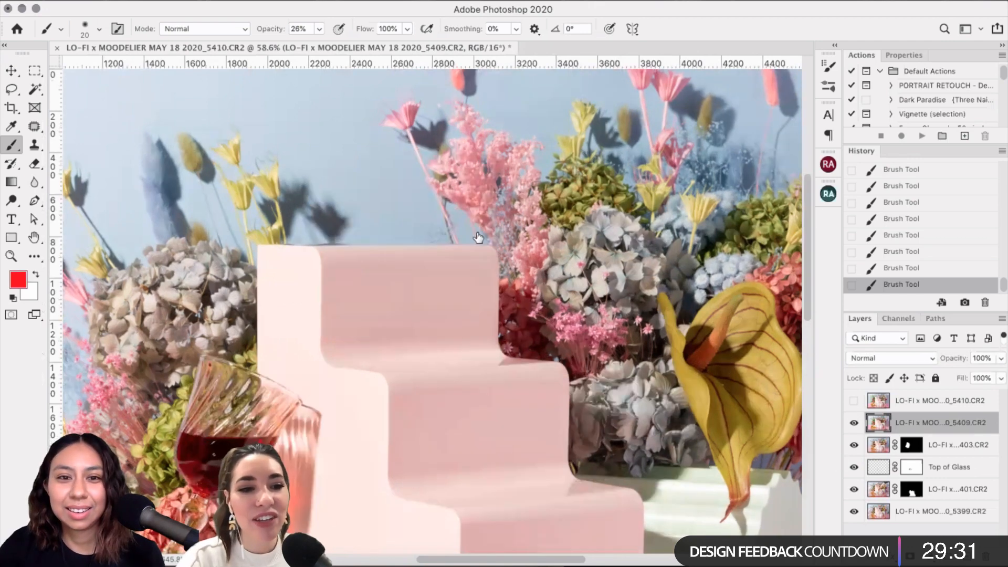
scroll(501, 236, up, 3)
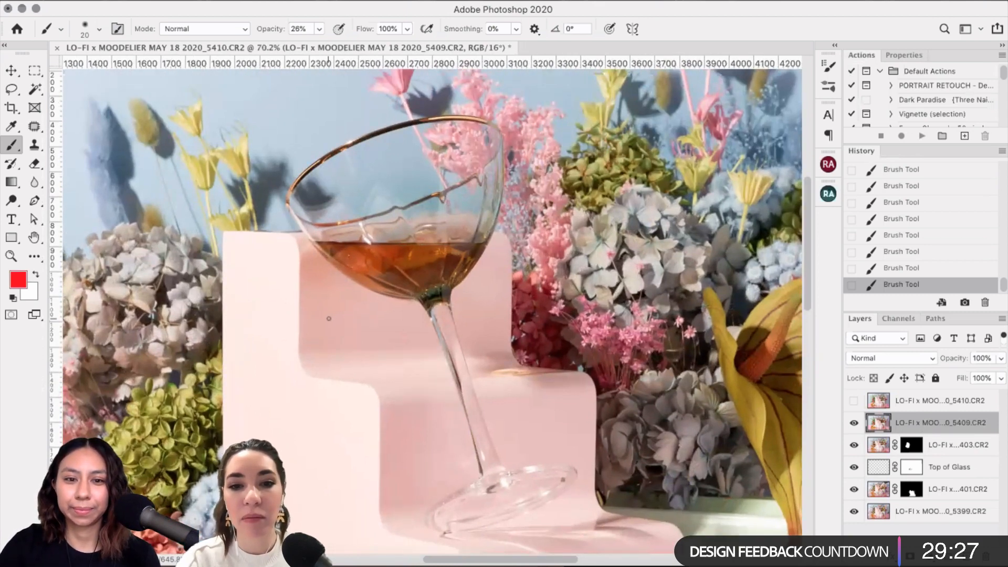
click(853, 423)
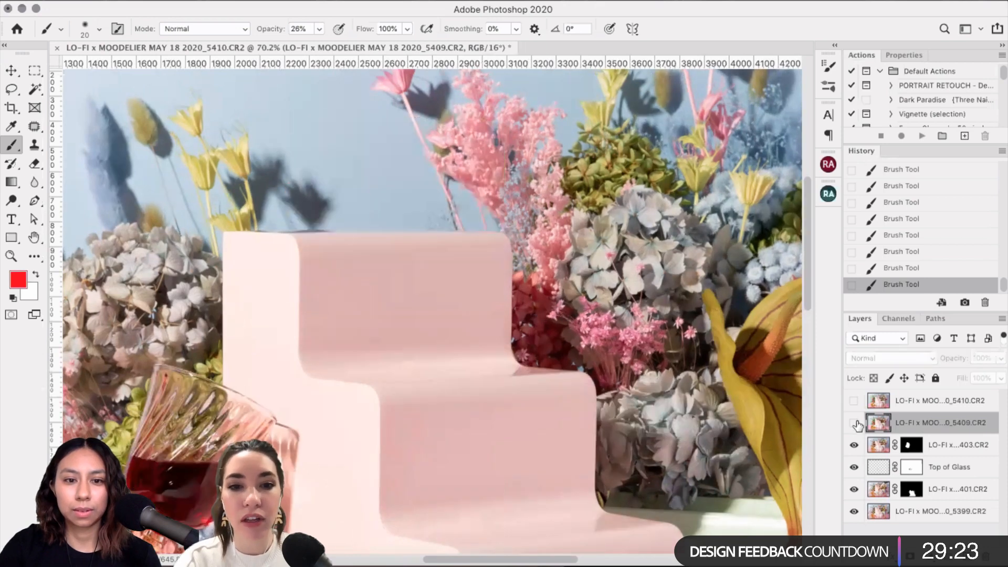
click(854, 423)
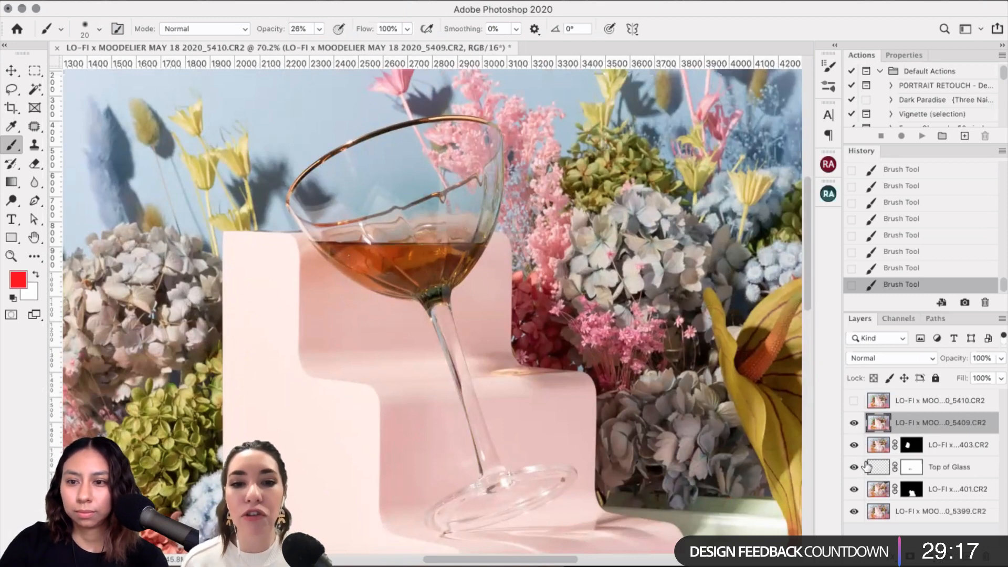
Step: Hide the 403, Top of Glass and 401 layers, keeping 5409 visible
click(853, 444)
click(854, 467)
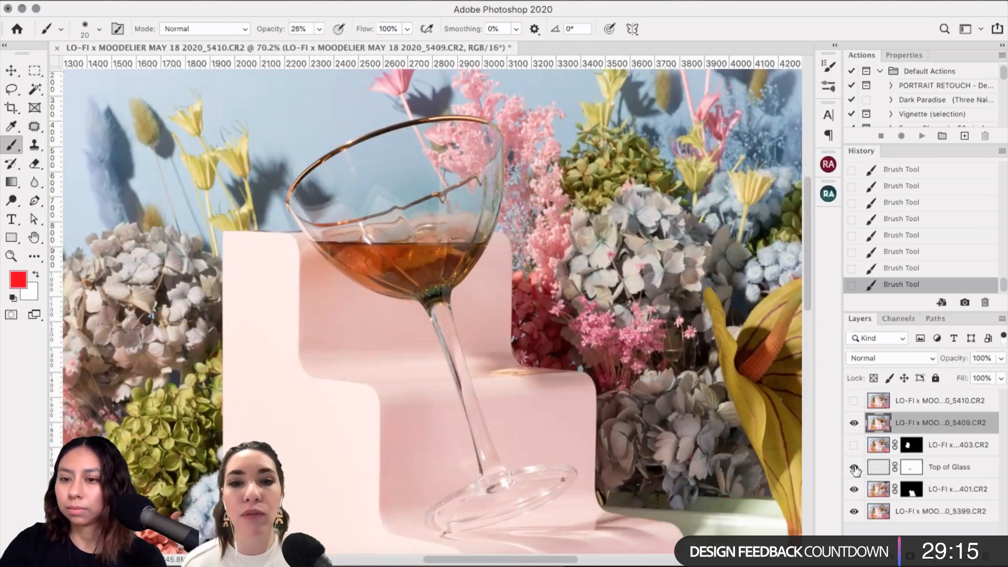
click(854, 489)
click(854, 423)
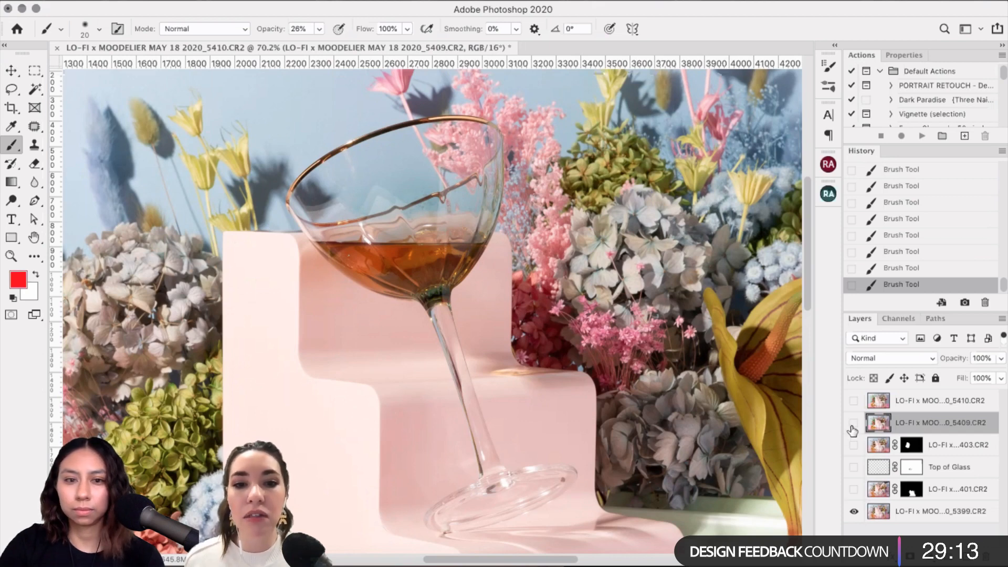
click(853, 423)
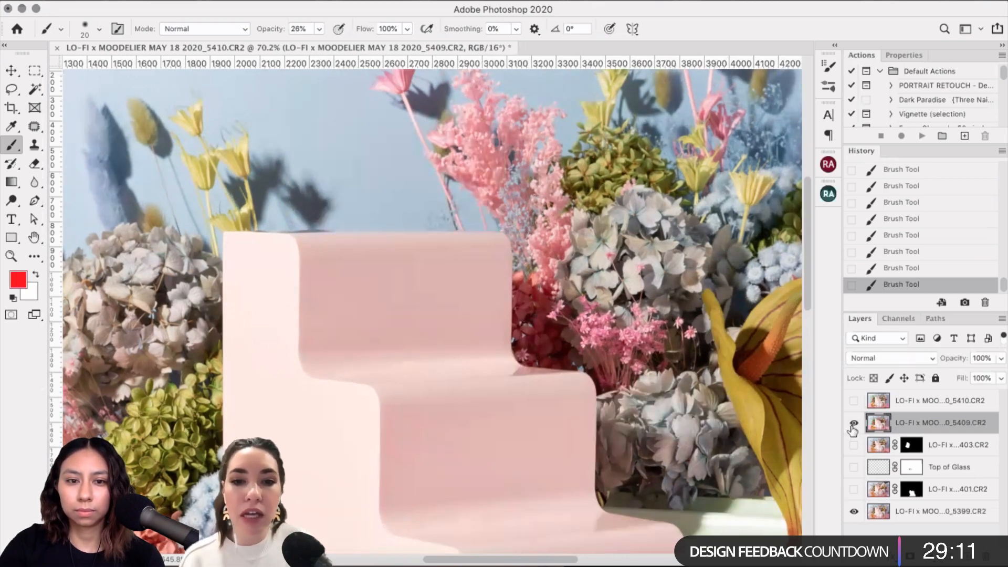
click(13, 88)
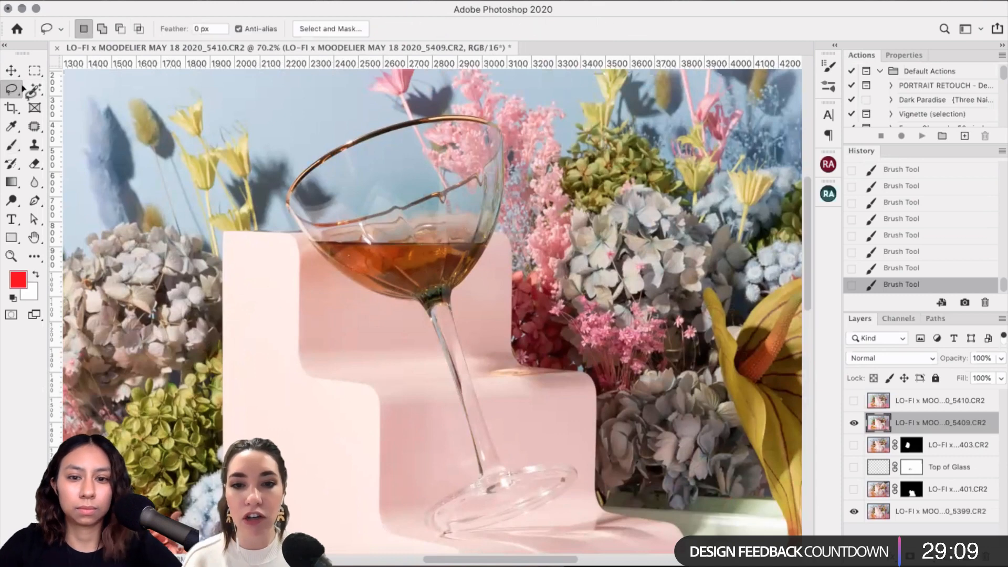
Step: Lasso around the coupe glass, flowers and pink steps, checking the outline with 5409 hidden
scroll(292, 163, down, 5)
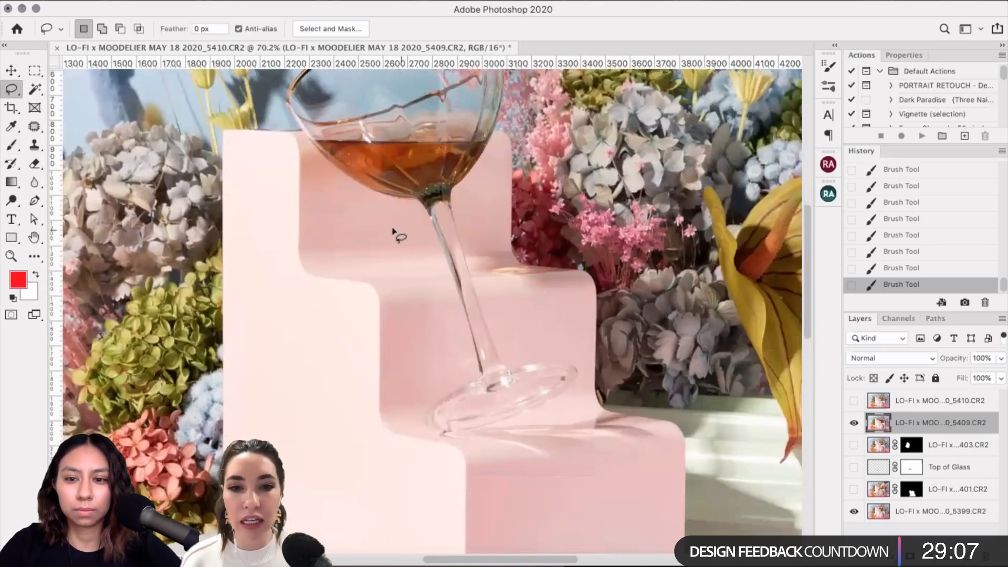
scroll(394, 232, up, 3)
click(853, 425)
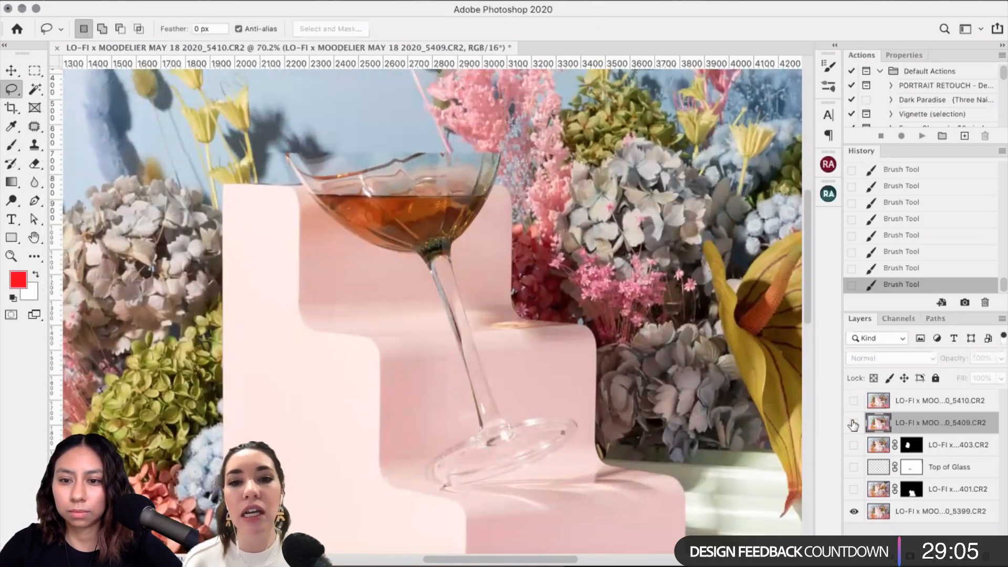
click(853, 423)
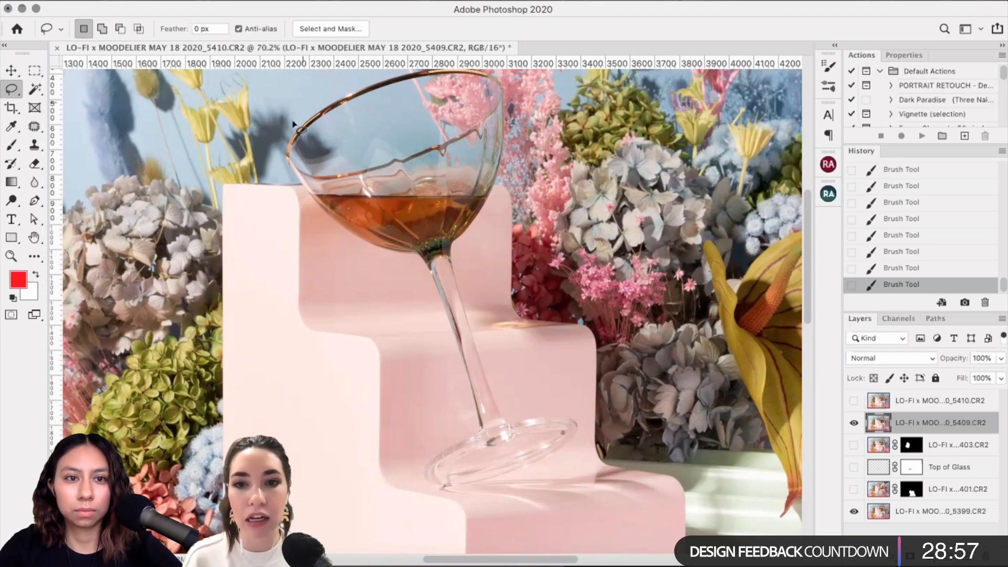
mouse_move(294, 123)
mouse_down()
mouse_move(284, 202)
mouse_move(371, 473)
mouse_move(559, 528)
mouse_move(658, 524)
mouse_move(675, 537)
mouse_up()
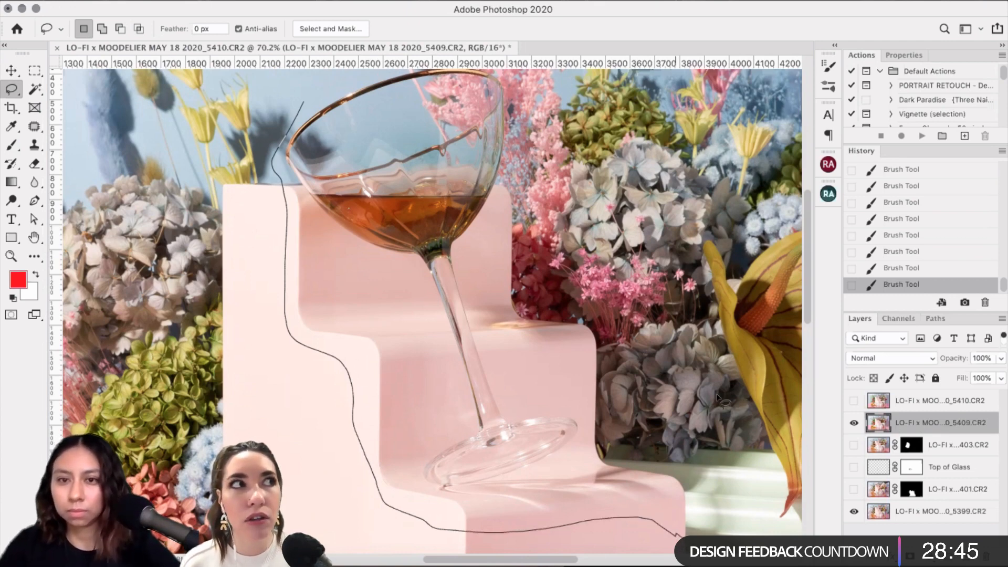
mouse_move(717, 396)
mouse_down()
mouse_move(544, 118)
mouse_move(460, 55)
mouse_move(390, 59)
mouse_move(304, 101)
mouse_up()
scroll(534, 199, down, 5)
scroll(534, 200, right, 5)
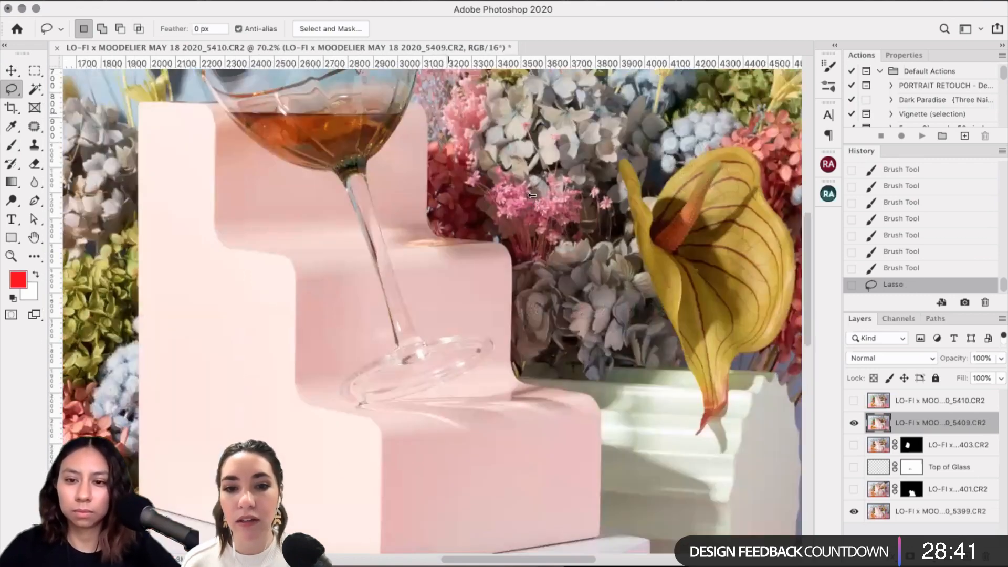
click(853, 423)
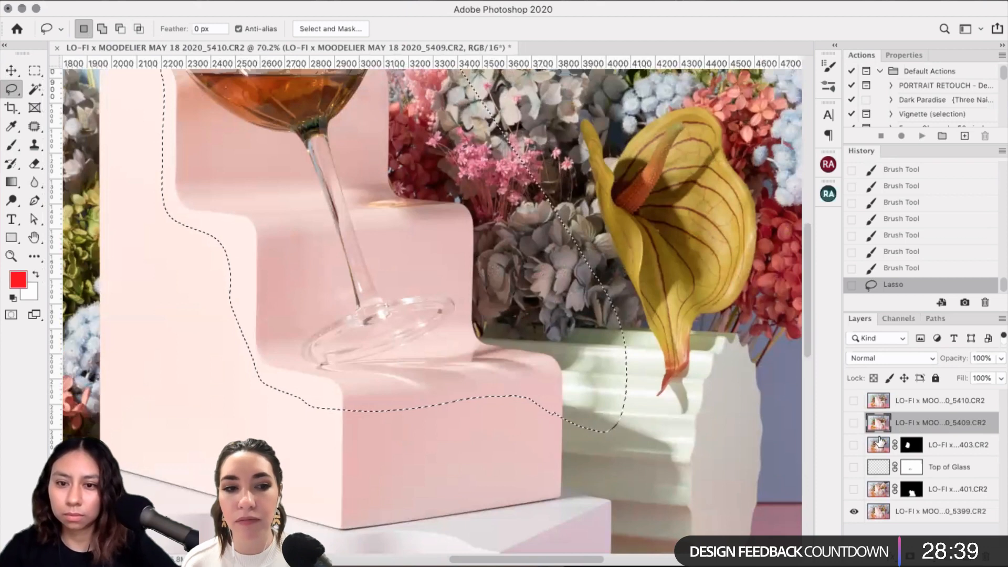
click(854, 423)
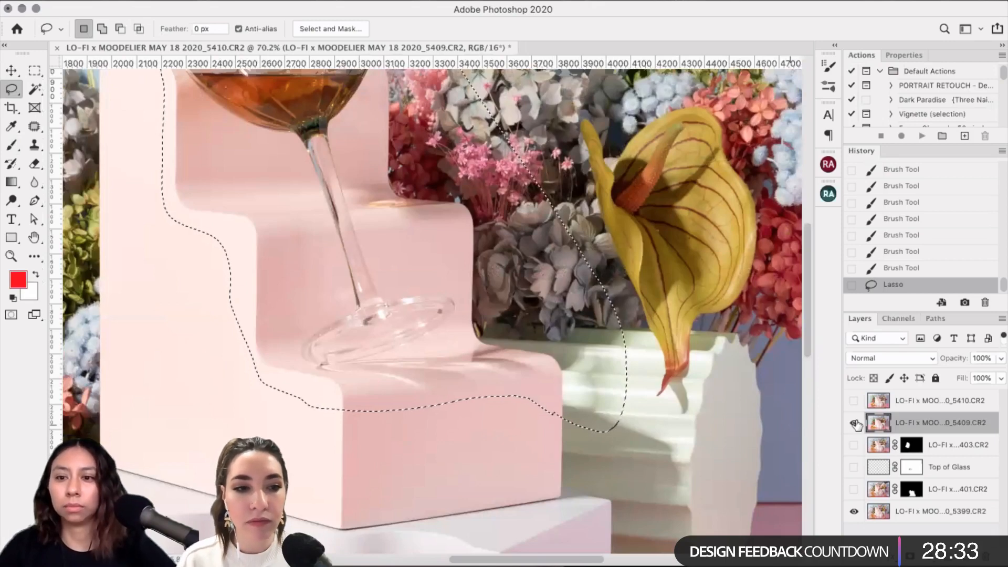
scroll(595, 369, up, 1)
scroll(595, 369, up, 5)
scroll(595, 370, left, 3)
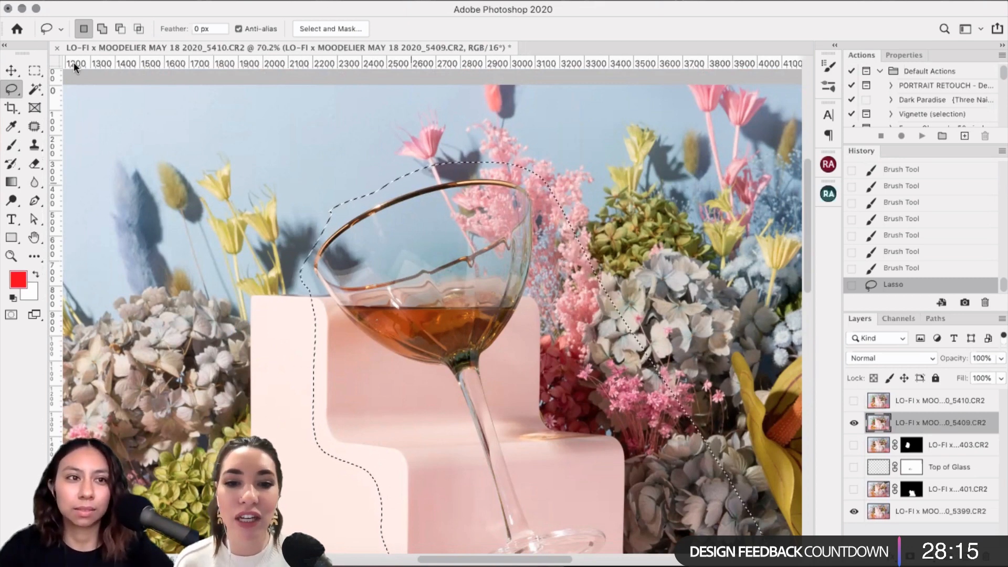
Step: Shift-add the glass's upper left and more sky above the rim to the selection
key(shift)
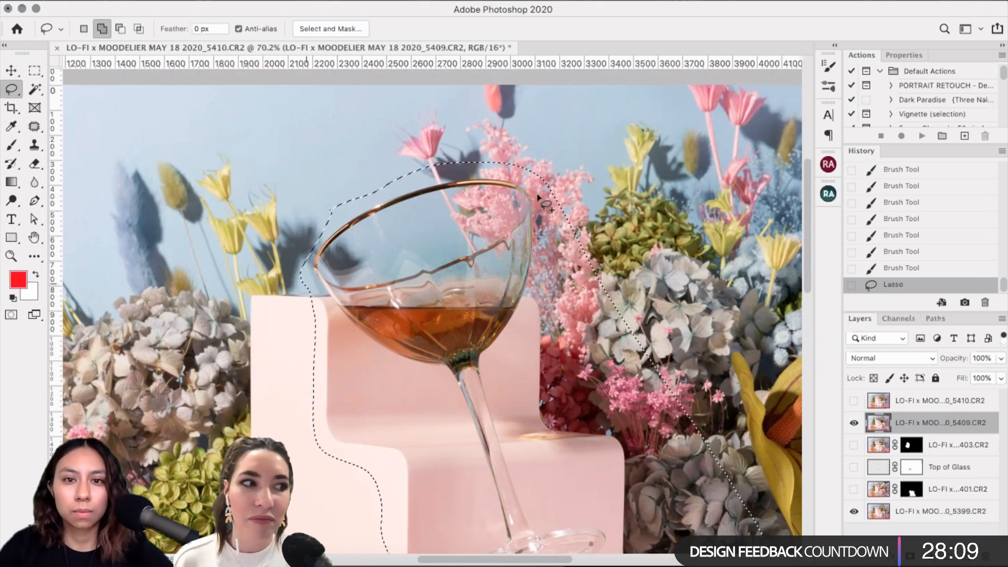
drag(542, 188, 337, 196)
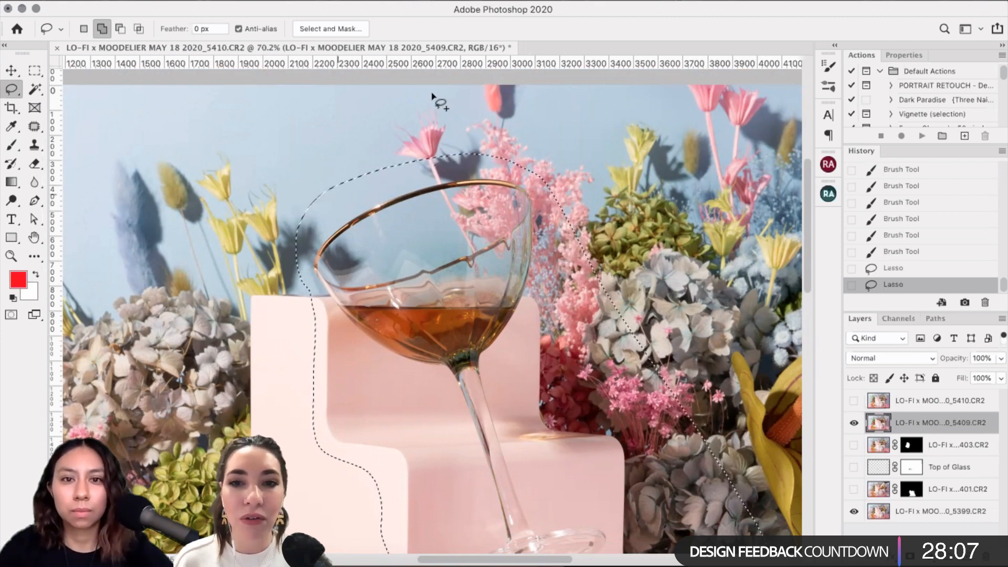
drag(432, 97, 561, 146)
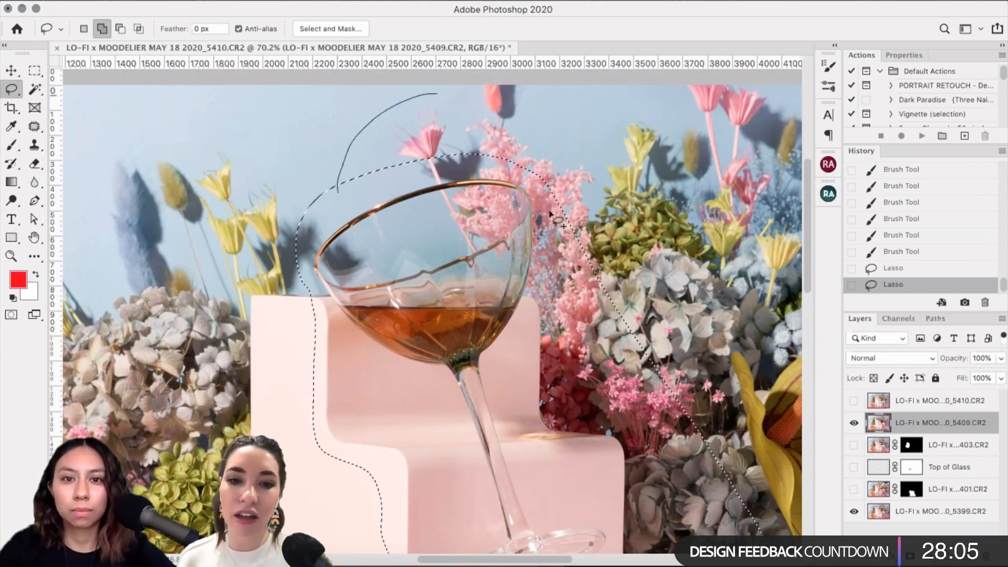
drag(550, 212, 548, 216)
click(282, 1)
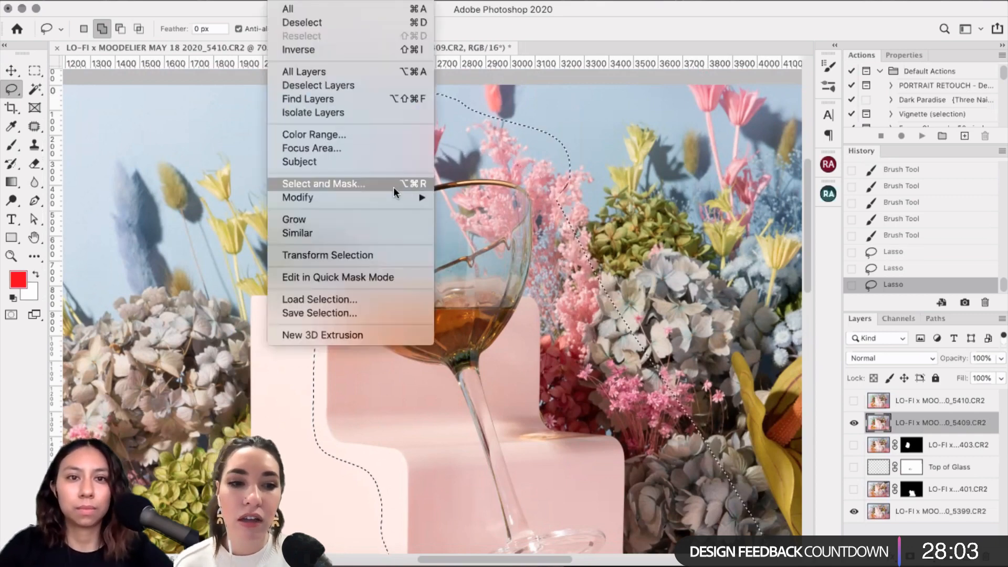
Step: Refine the coupe glass selection in Select and Mask with Smooth 6 and apply it
click(489, 214)
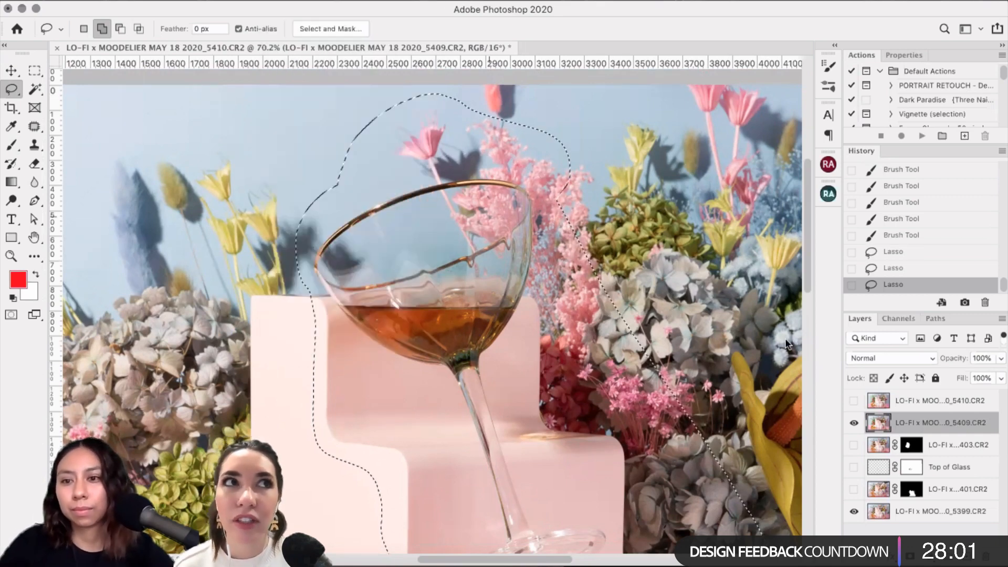
key(super+alt+r)
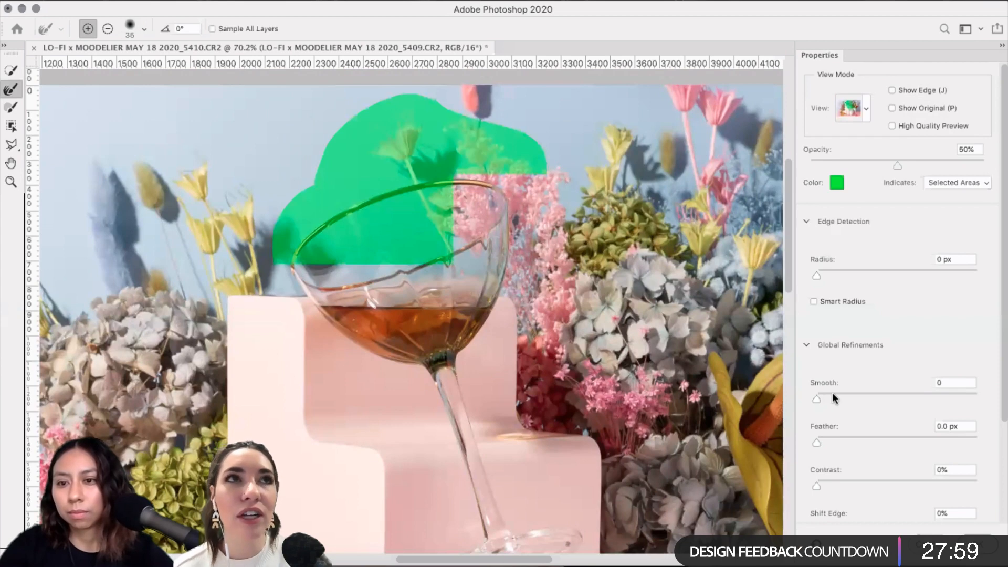
drag(816, 398, 826, 399)
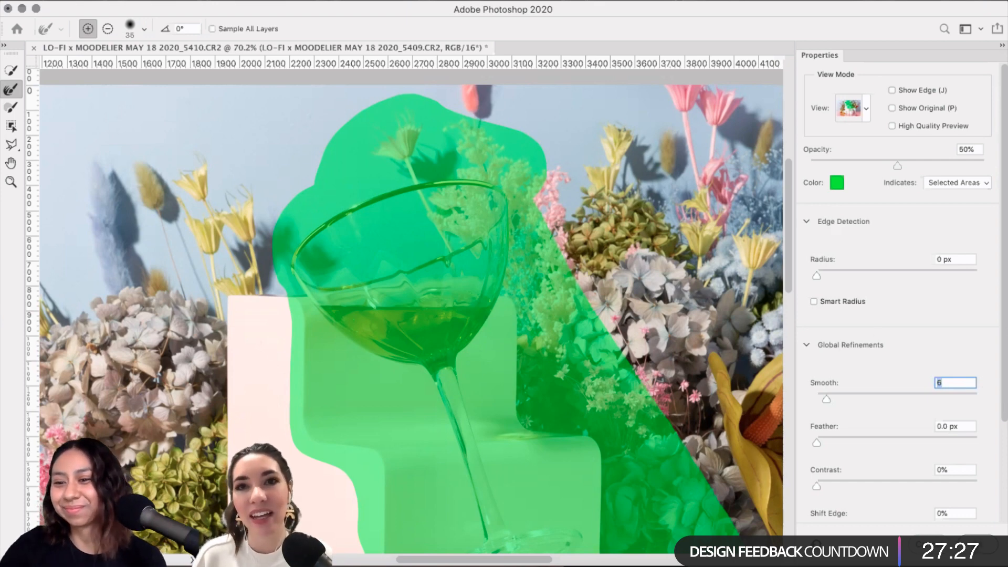
key(Return)
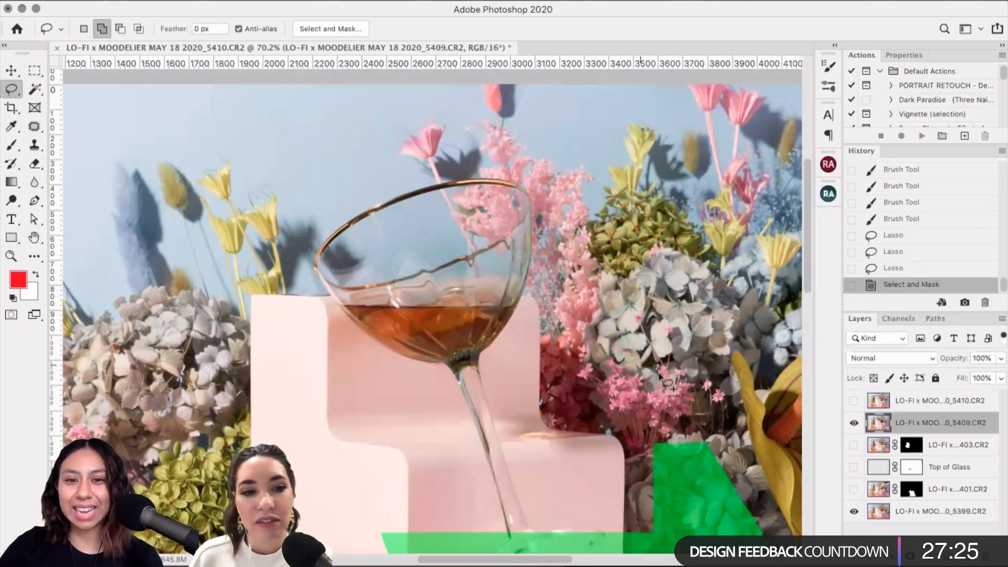
Step: Hide the 5409 coupe glass and show the 403 wine glass layer to compare
scroll(525, 336, down, 3)
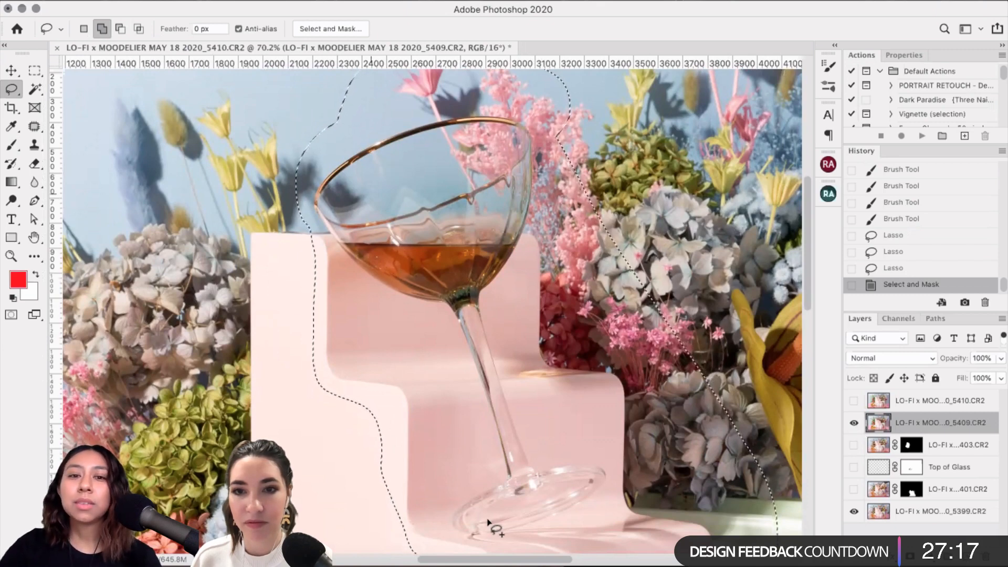
scroll(528, 280, down, 2)
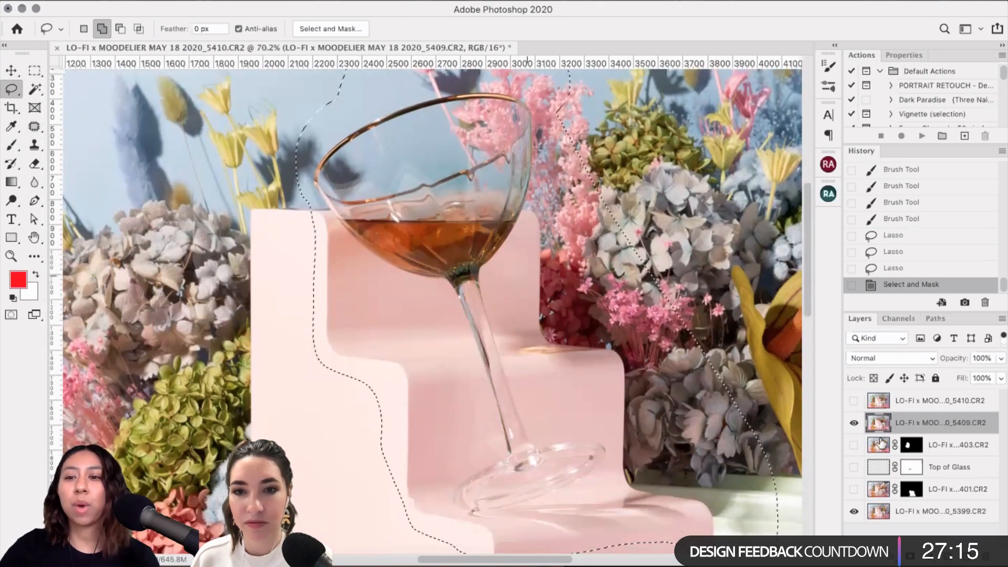
click(854, 423)
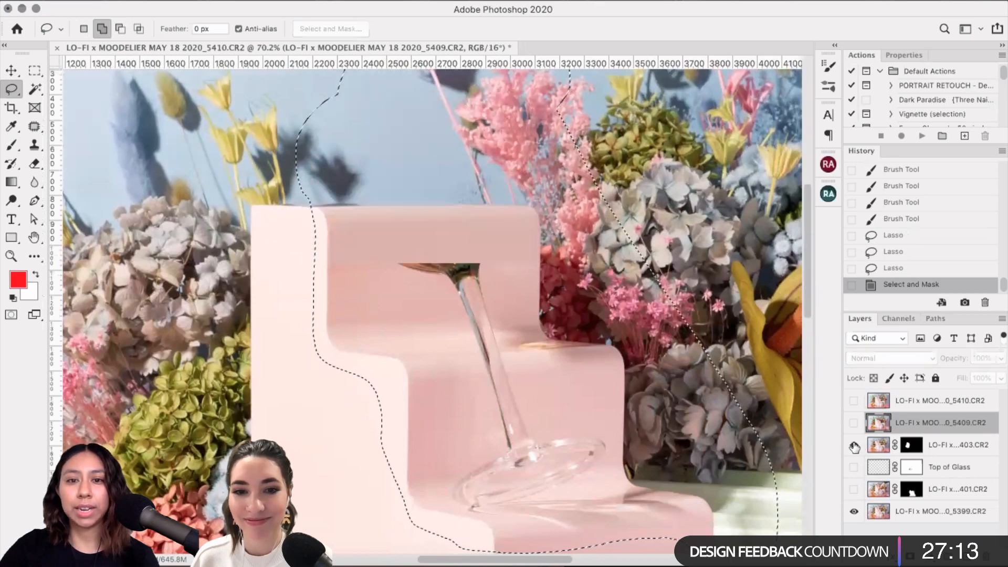
click(854, 444)
scroll(259, 354, down, 2)
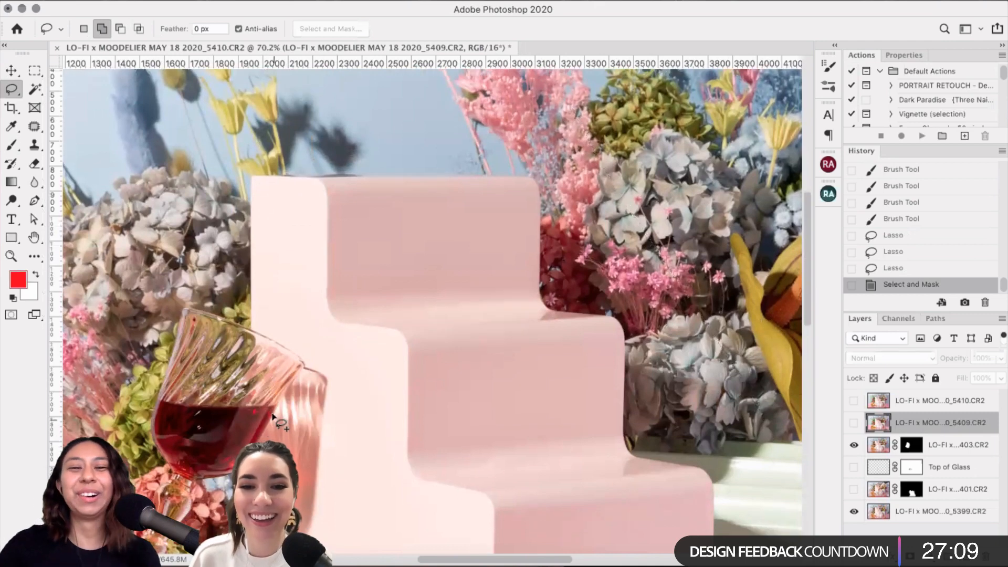
scroll(333, 348, down, 2)
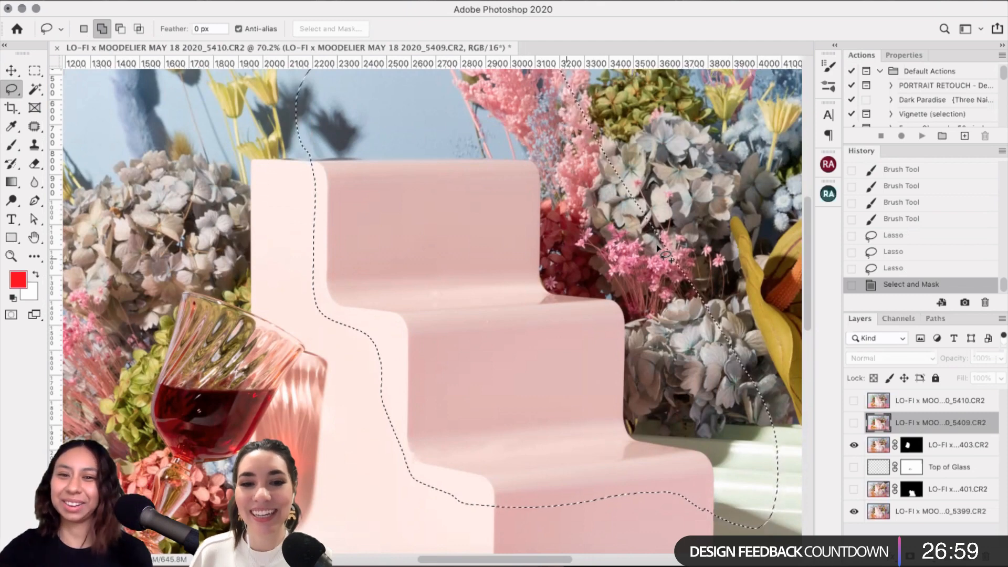
scroll(850, 420, up, 1)
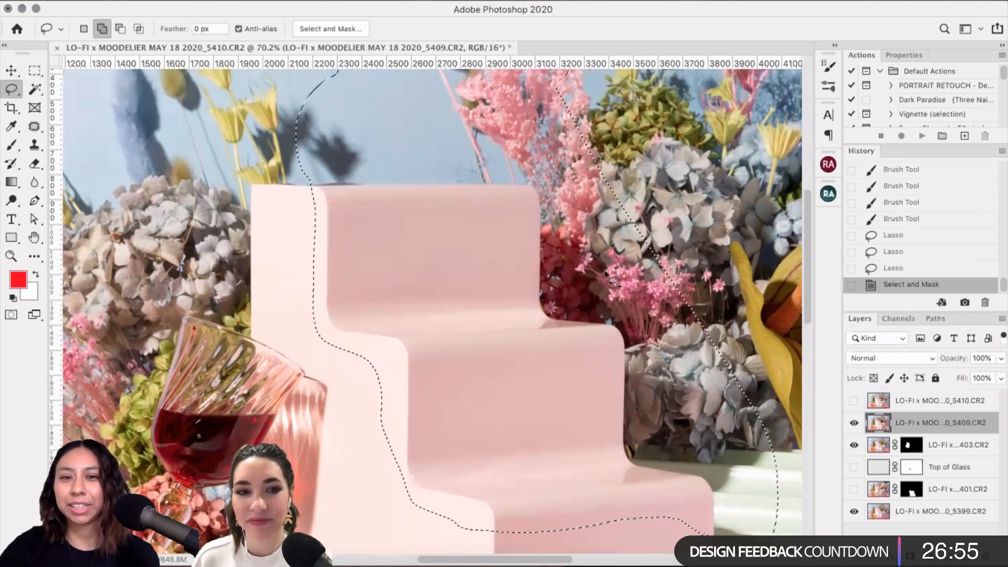
Step: Show layer 5409 again and add a layer mask to it from the selection
click(854, 422)
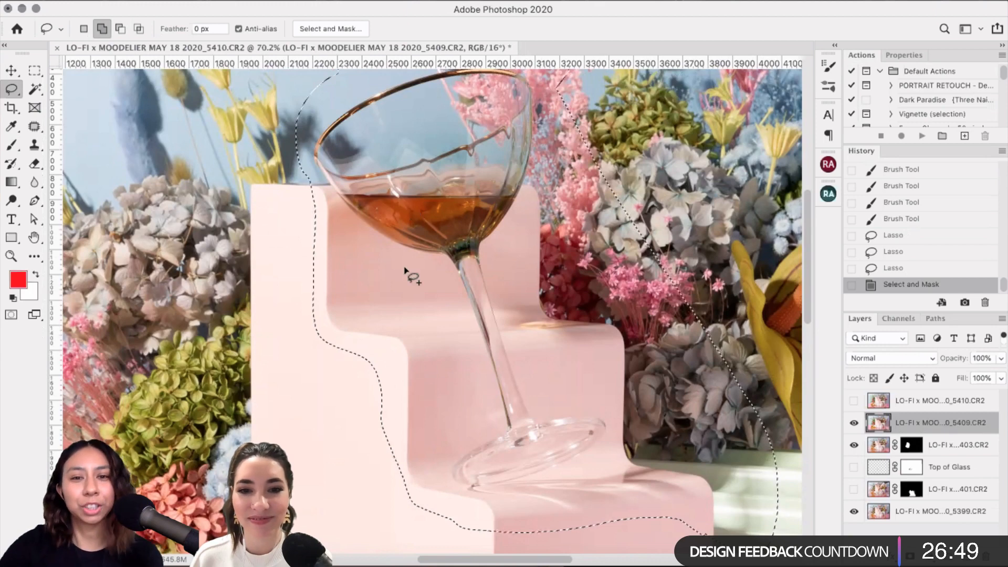
scroll(386, 246, up, 1)
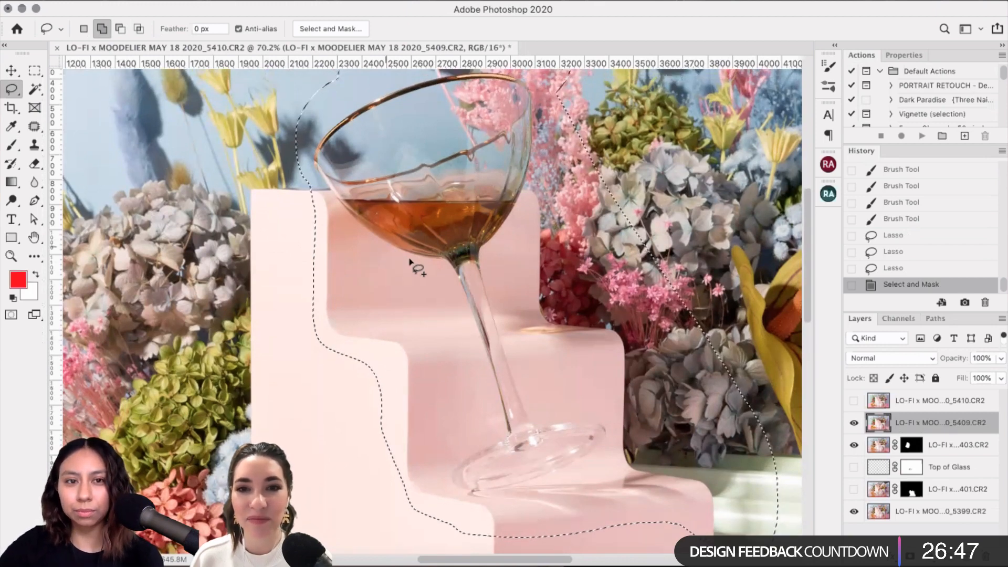
scroll(412, 266, up, 3)
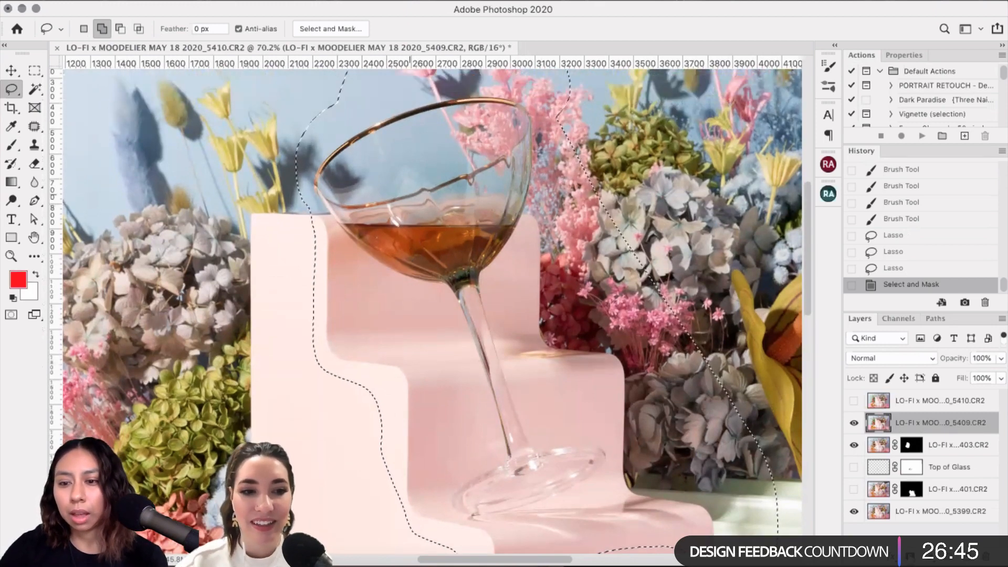
click(910, 556)
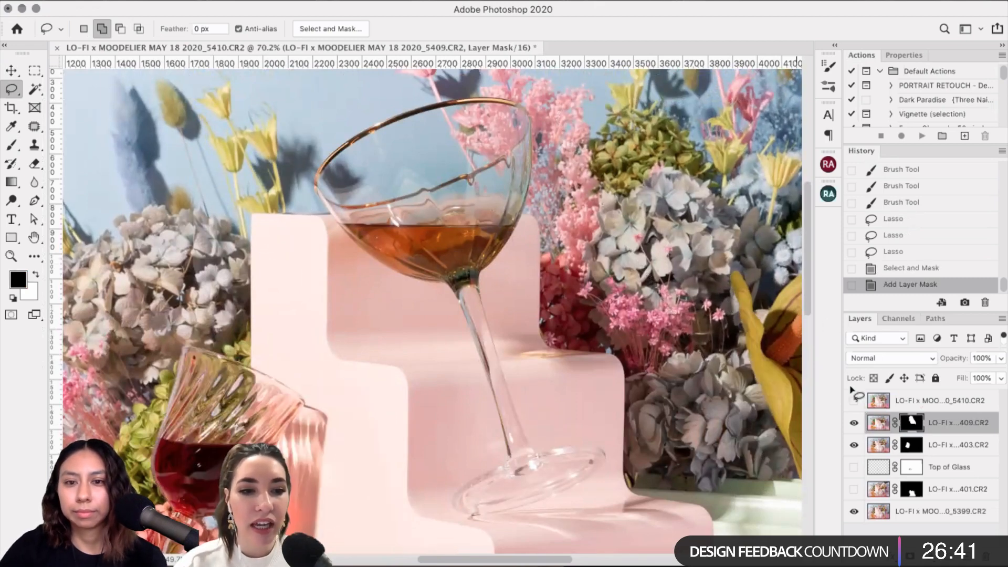
Step: Zoom in on the pink stair edges and nudge the 5409 coupe layer up with the Move tool
scroll(678, 379, down, 4)
scroll(678, 379, right, 3)
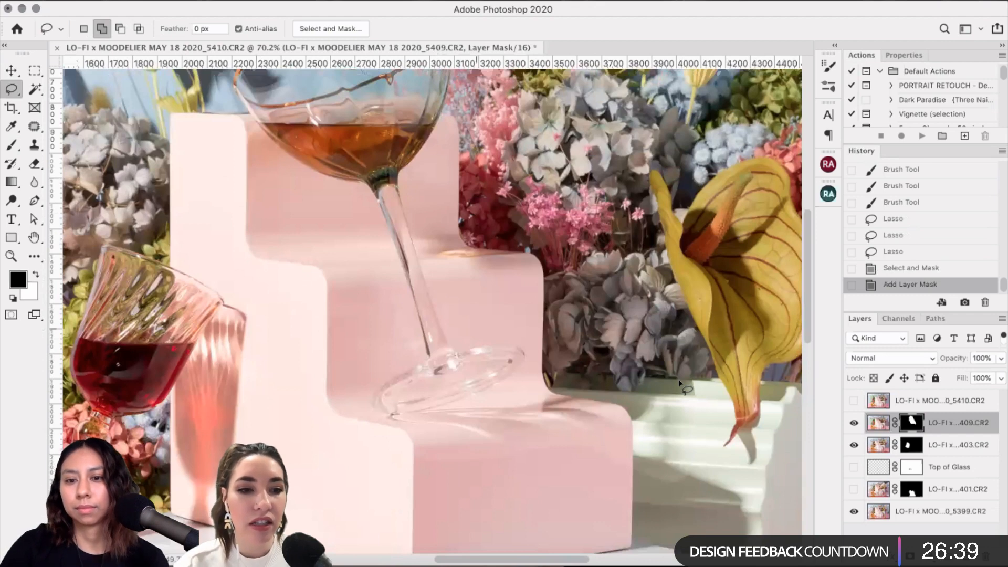
scroll(678, 379, up, 1)
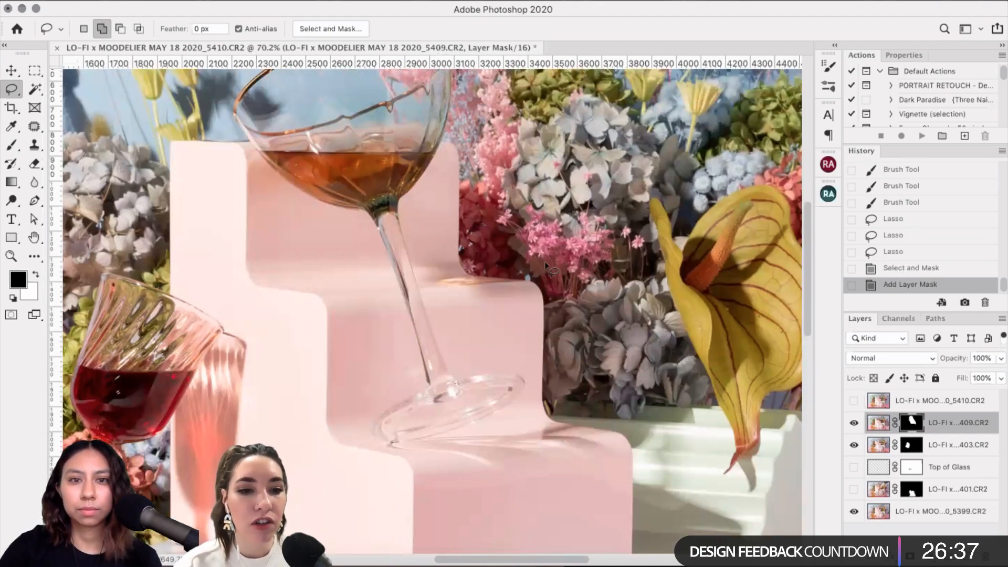
scroll(536, 266, up, 2)
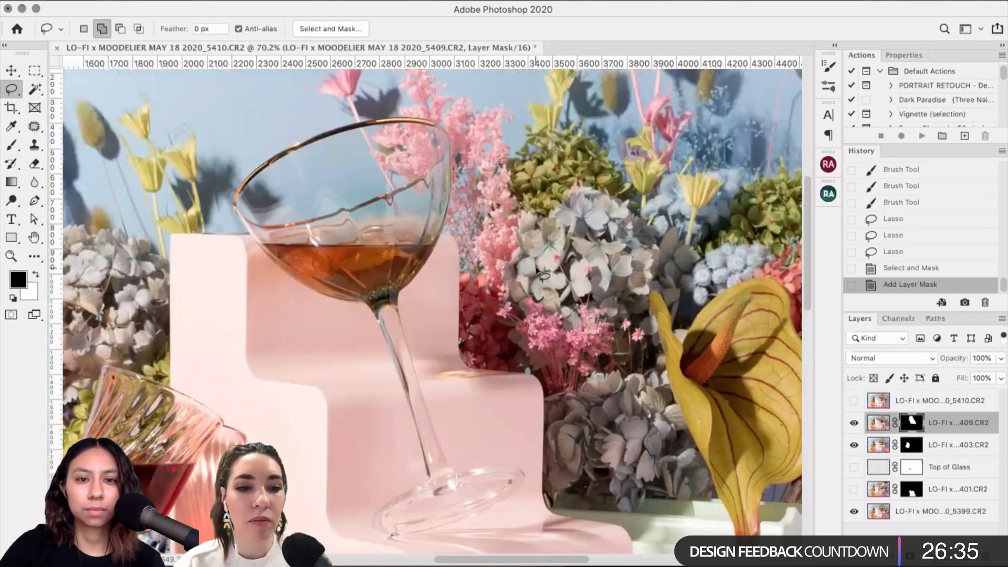
scroll(536, 266, up, 1)
scroll(536, 268, left, 6)
scroll(722, 325, up, 2)
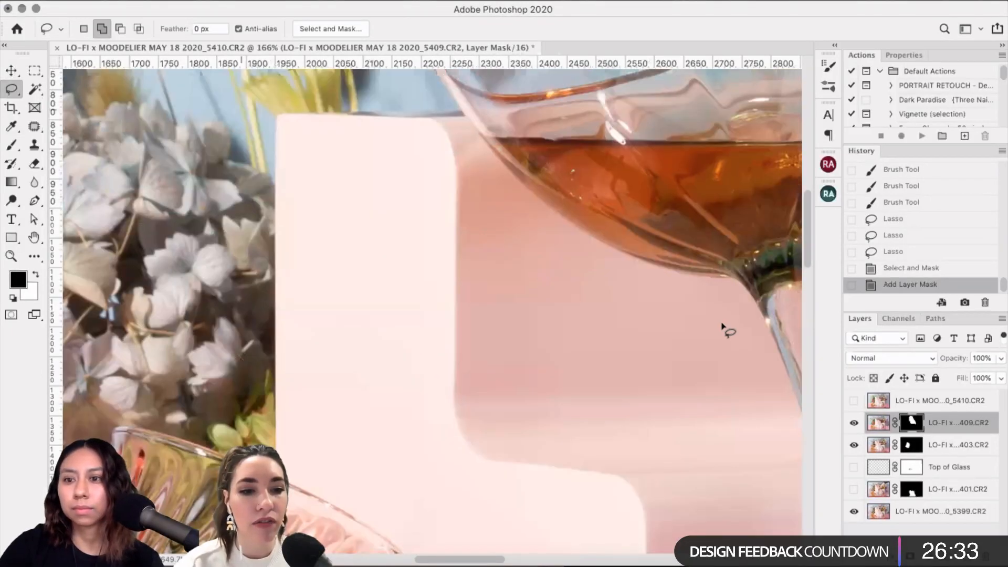
scroll(722, 325, up, 1)
scroll(731, 348, up, 3)
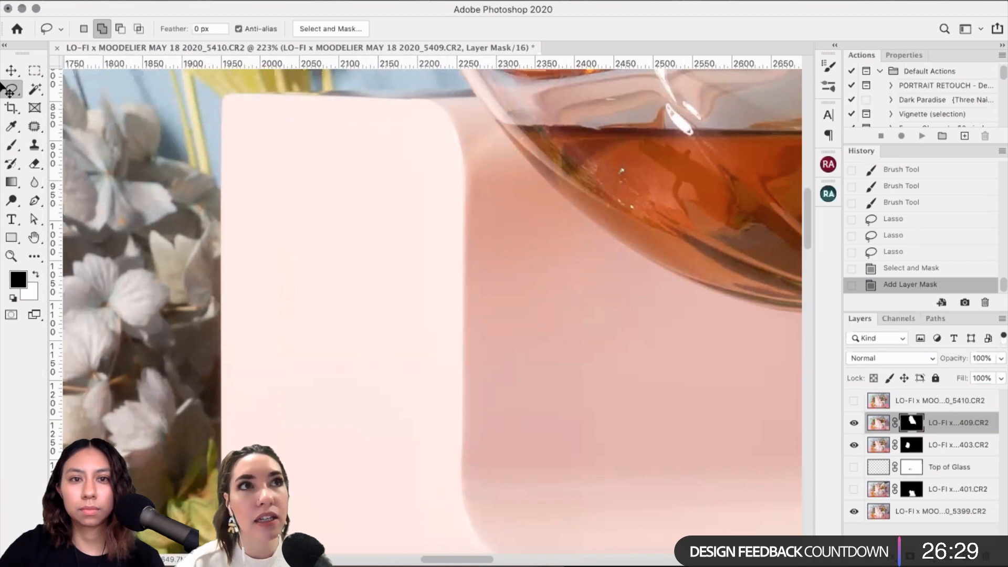
key(v)
key(Up)
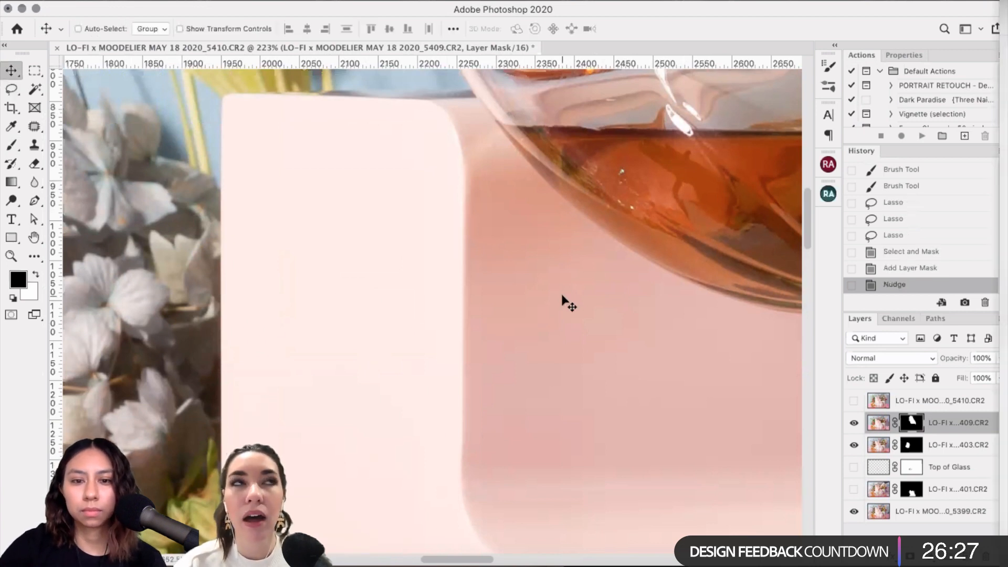
Step: Pan around the stair edges to inspect the nudged coupe layer's alignment
scroll(563, 302, down, 2)
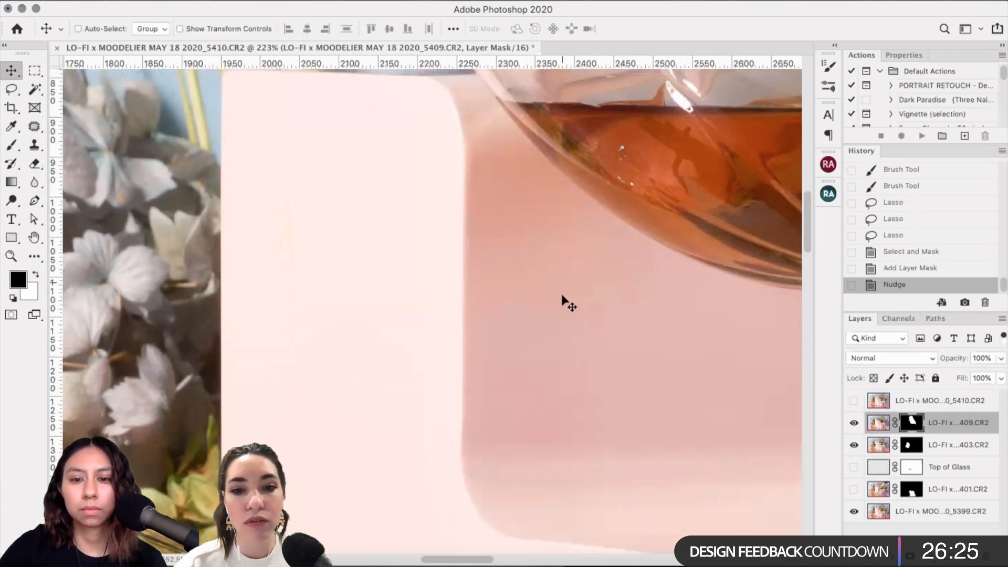
scroll(564, 302, down, 10)
scroll(563, 302, right, 5)
scroll(564, 302, down, 8)
scroll(563, 302, right, 5)
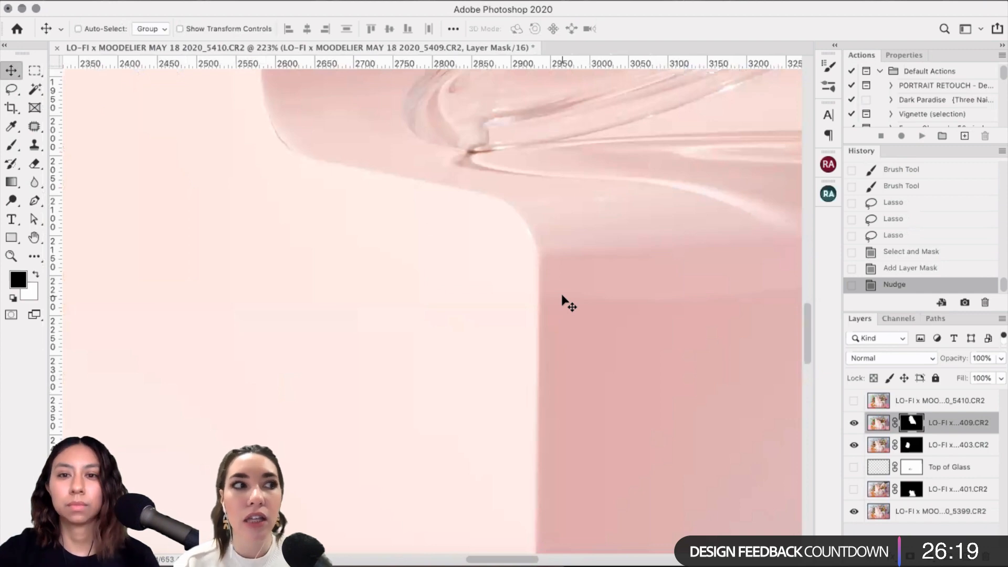
scroll(563, 301, down, 2)
scroll(563, 302, right, 5)
scroll(563, 302, right, 7)
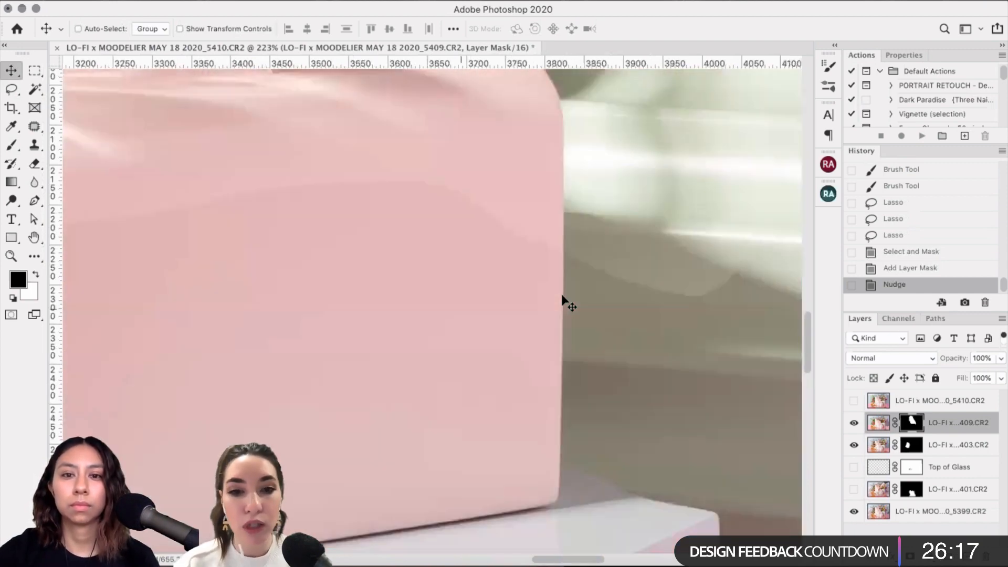
scroll(563, 302, right, 3)
scroll(564, 302, up, 2)
scroll(563, 301, up, 10)
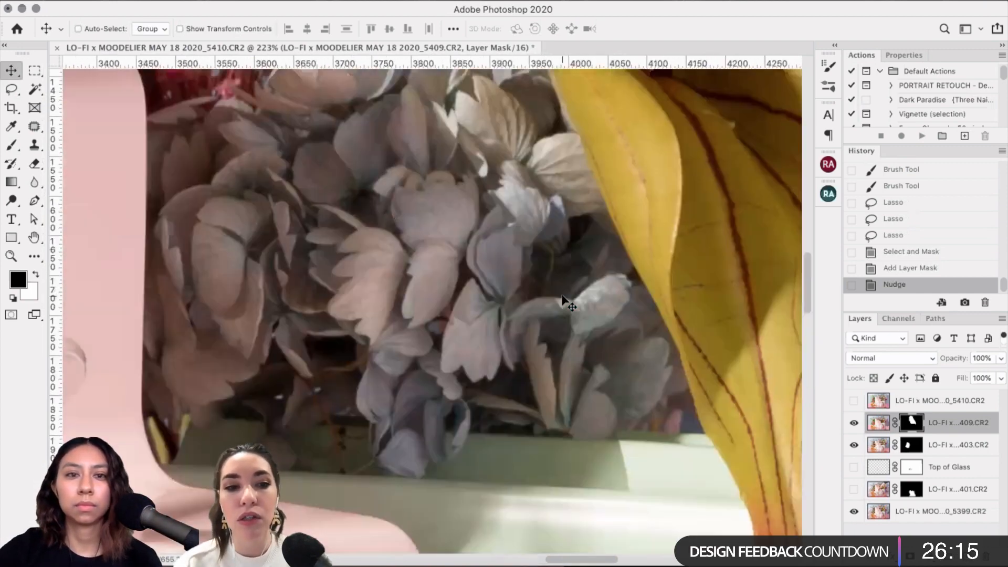
scroll(563, 302, left, 2)
scroll(563, 302, up, 4)
scroll(563, 302, down, 2)
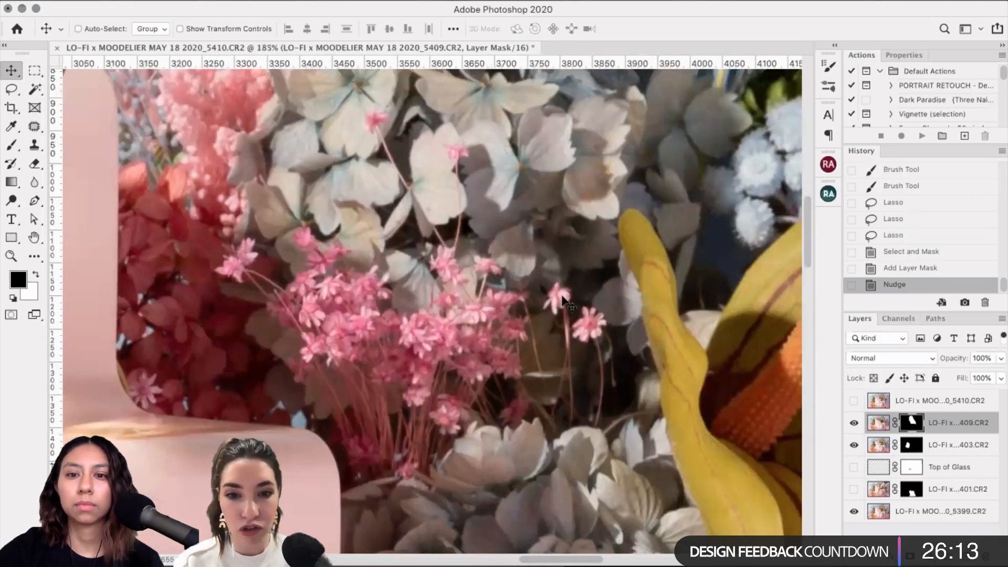
scroll(485, 315, down, 4)
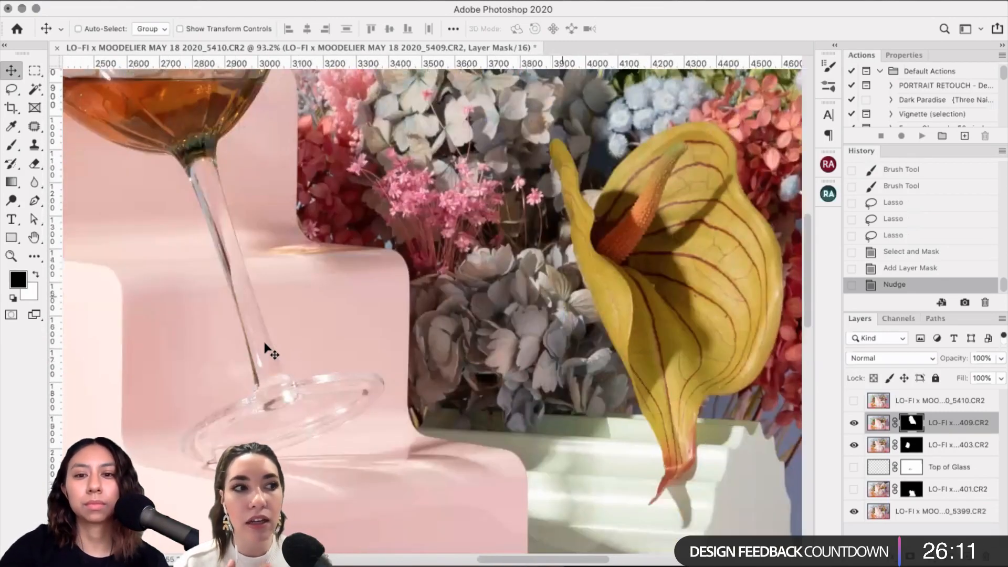
Step: With a size-90 brush, paint the 5409 layer mask beside the pink stairs
scroll(269, 351, down, 4)
scroll(270, 350, left, 3)
key(b)
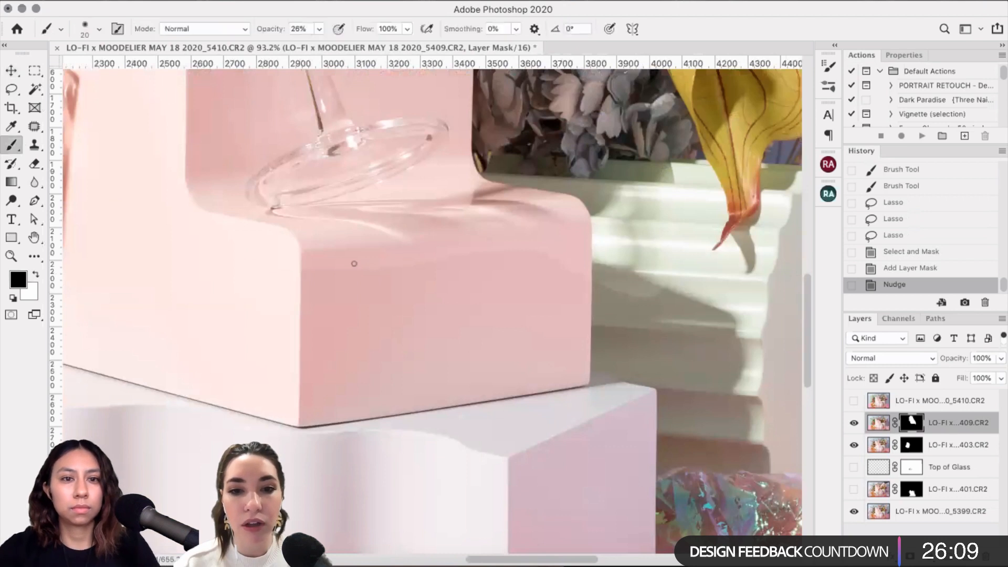
key(bracketright)
key(bracketright)
key(bracketright)
key(bracketright)
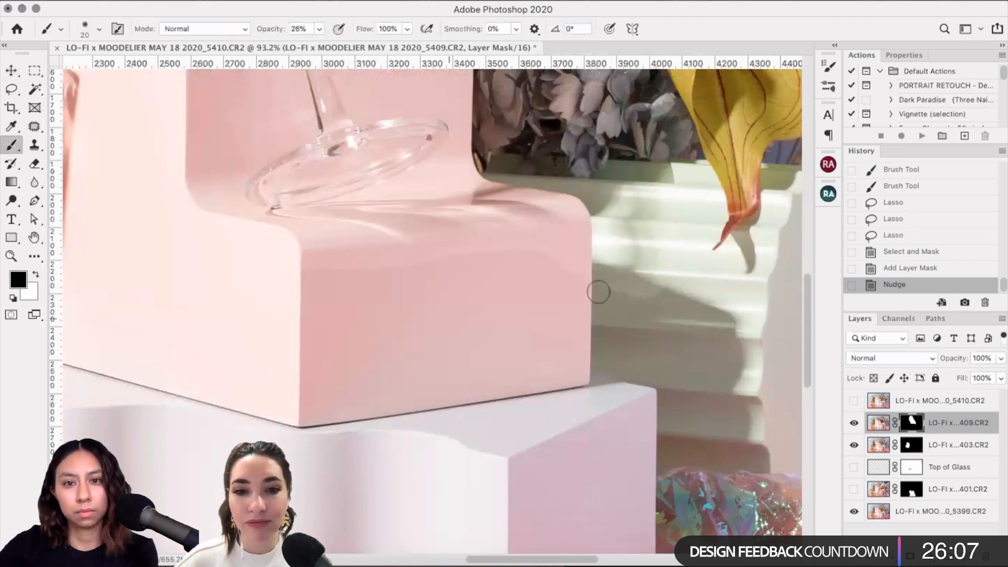
key(bracketright)
key(bracketright)
key(bracketright)
key(bracketright)
key(bracketright)
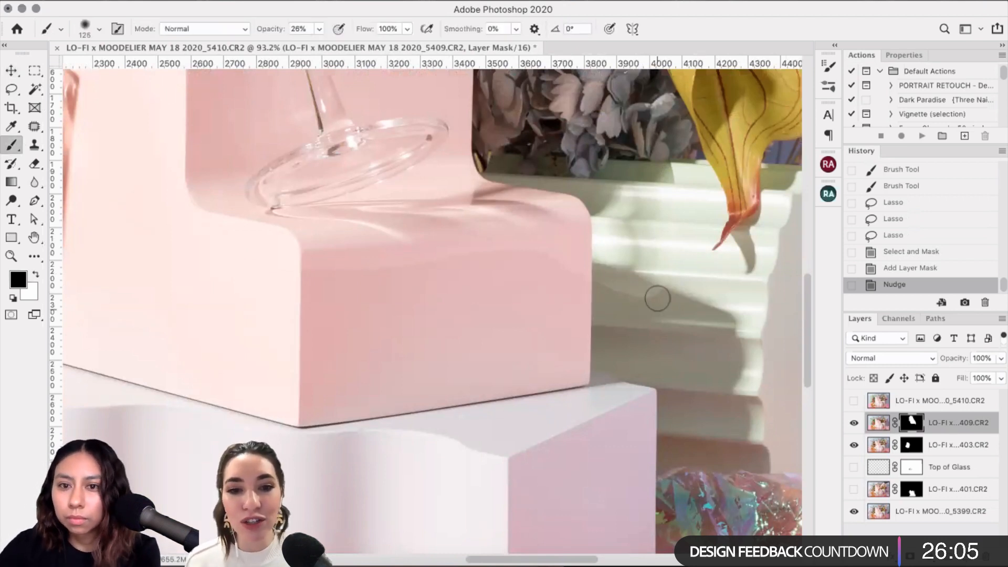
key(bracketleft)
key(bracketleft)
click(648, 301)
click(644, 301)
click(639, 301)
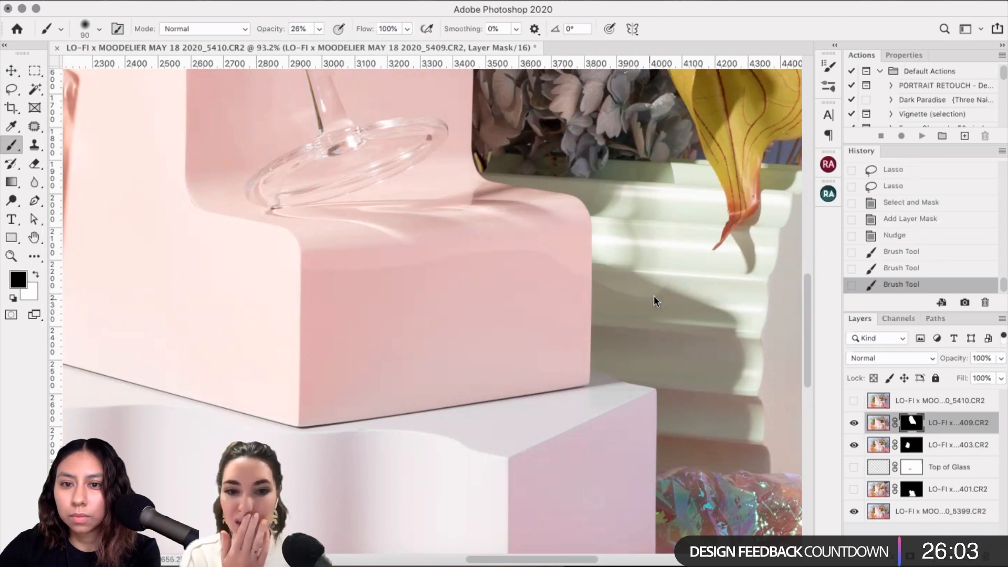
Step: Soften the shadow patch by the white steps on the mask using a 100–125 brush
click(654, 296)
click(660, 292)
click(667, 287)
key(bracketright)
click(674, 261)
click(673, 260)
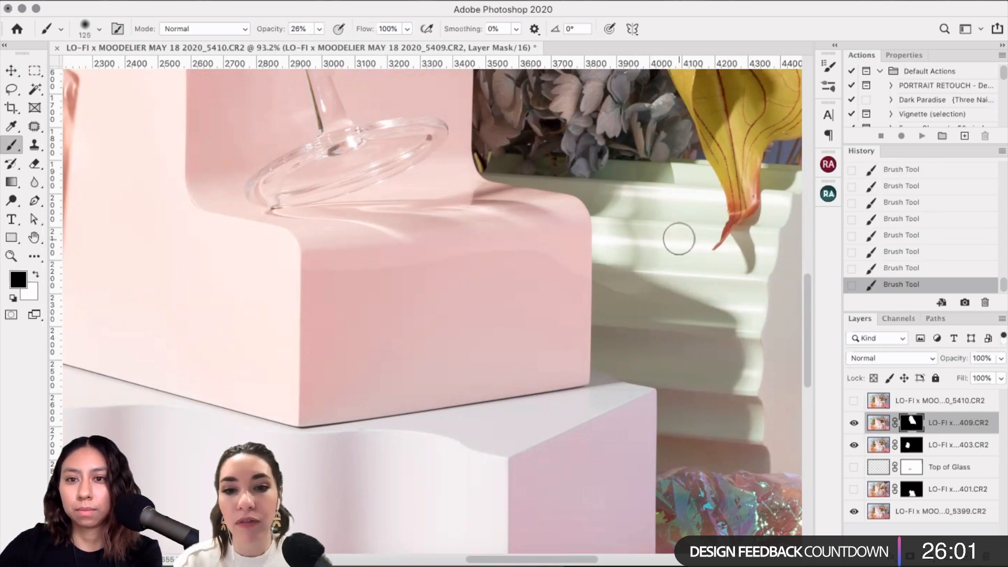
key(bracketright)
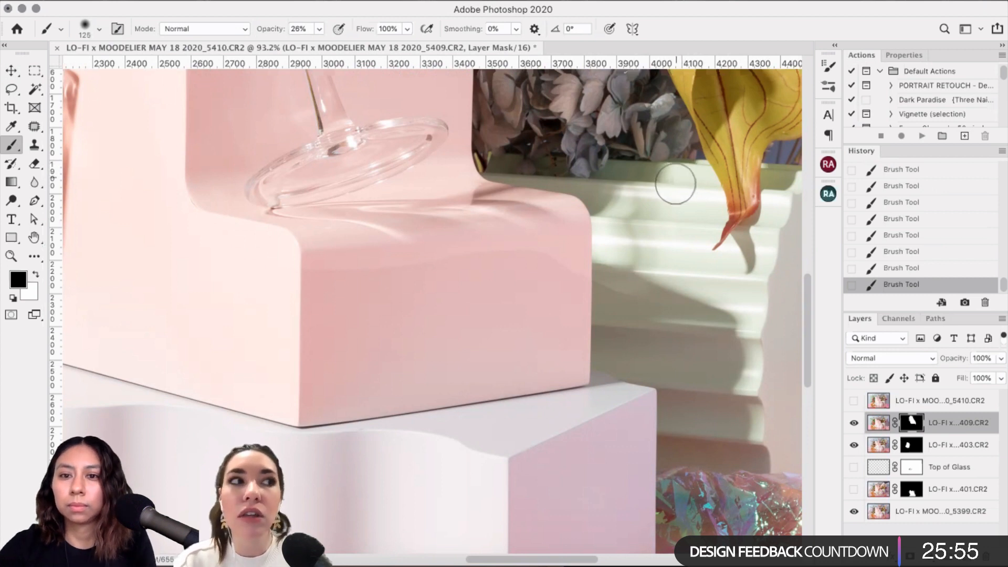
scroll(675, 183, up, 2)
drag(779, 313, 644, 375)
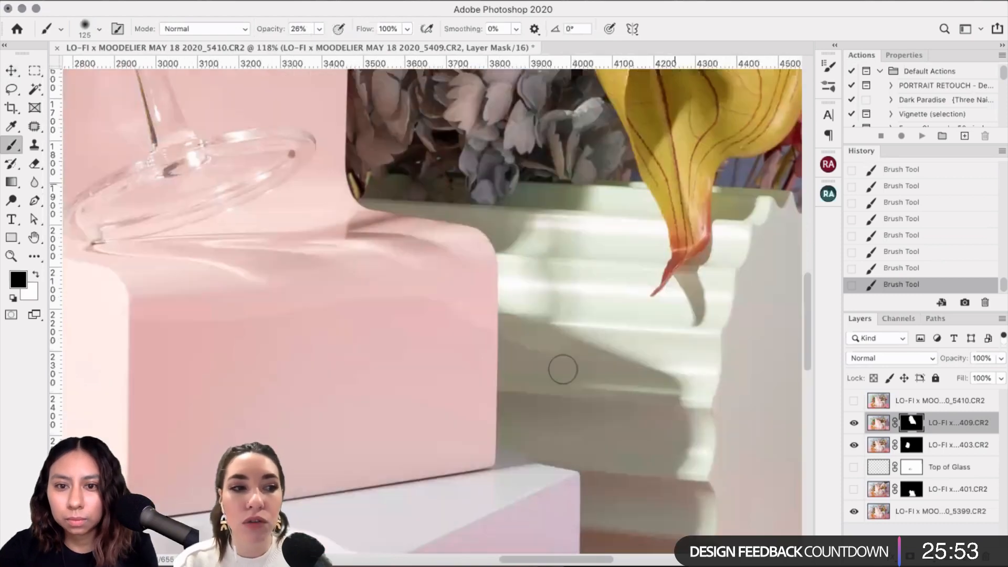
key(bracketleft)
key(bracketleft)
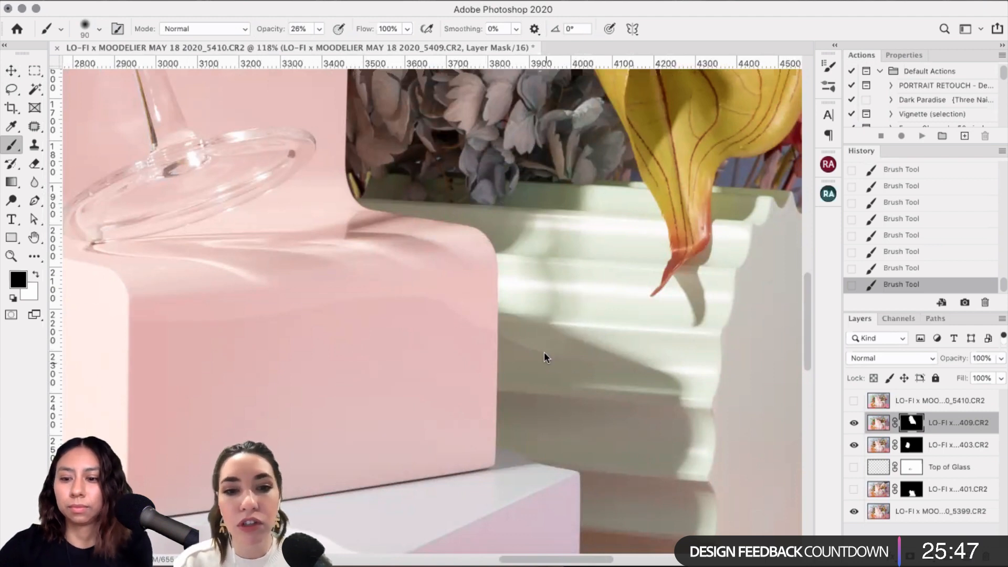
key(bracketright)
key(bracketright)
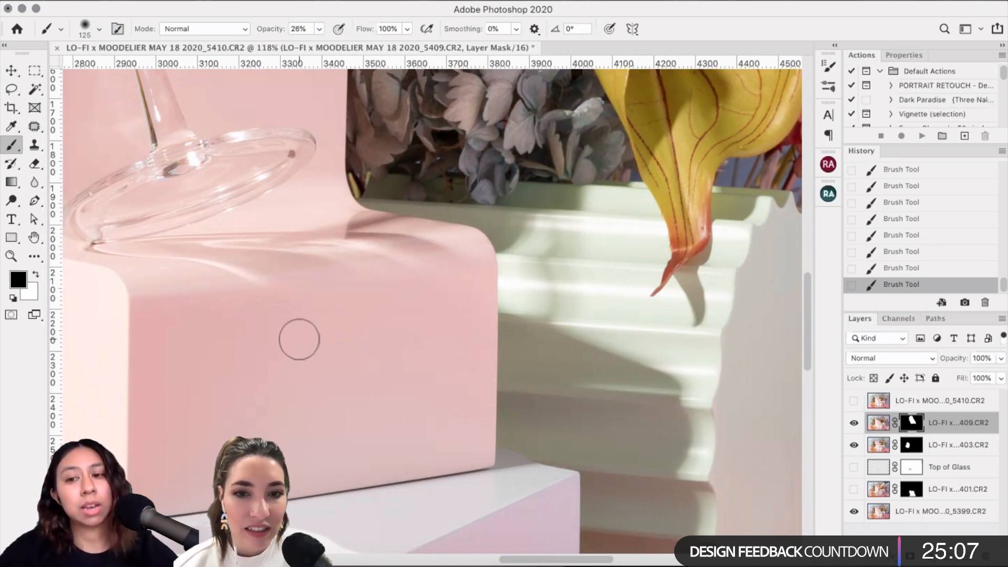
scroll(299, 339, left, 3)
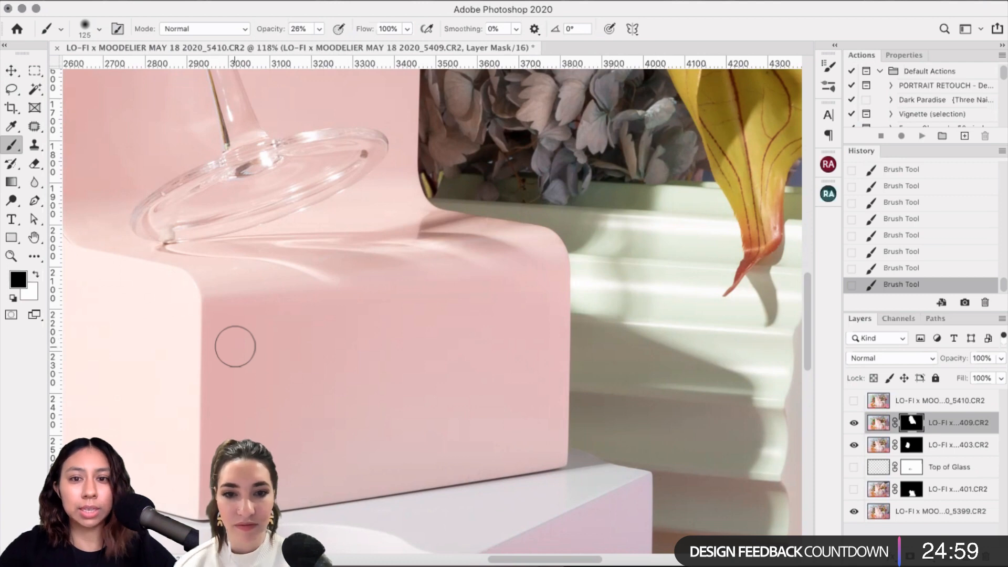
Step: Paint along the pink box's left edge, resizing the mask brush between 90 and 125, ending at 80
scroll(235, 346, left, 10)
scroll(236, 347, up, 2)
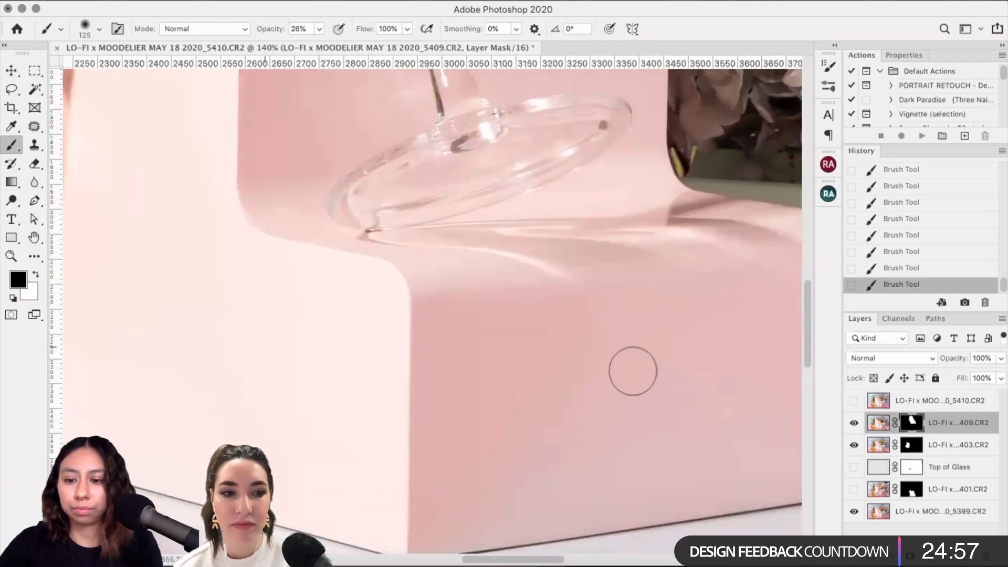
scroll(632, 370, left, 2)
key(bracketleft)
key(bracketleft)
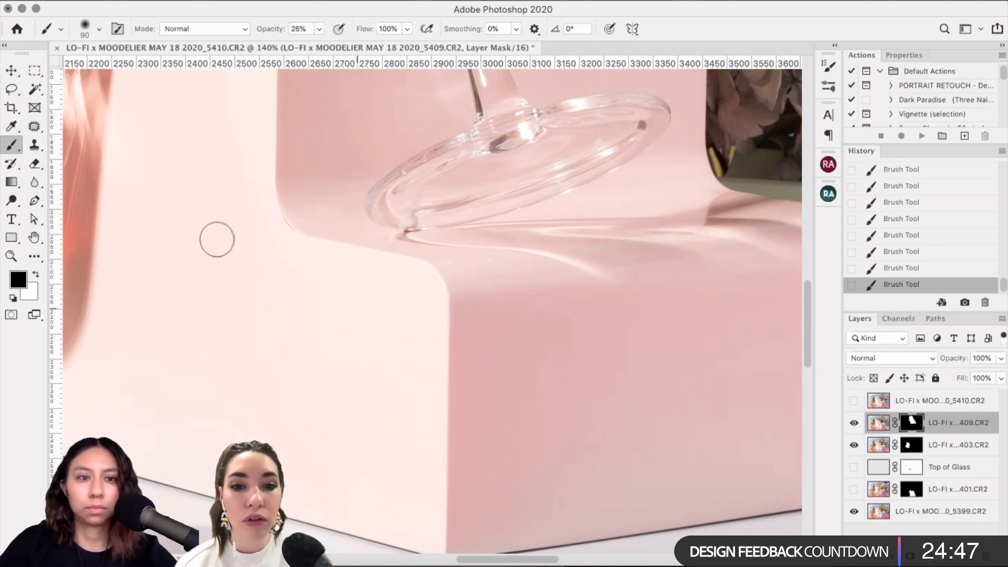
scroll(235, 230, up, 3)
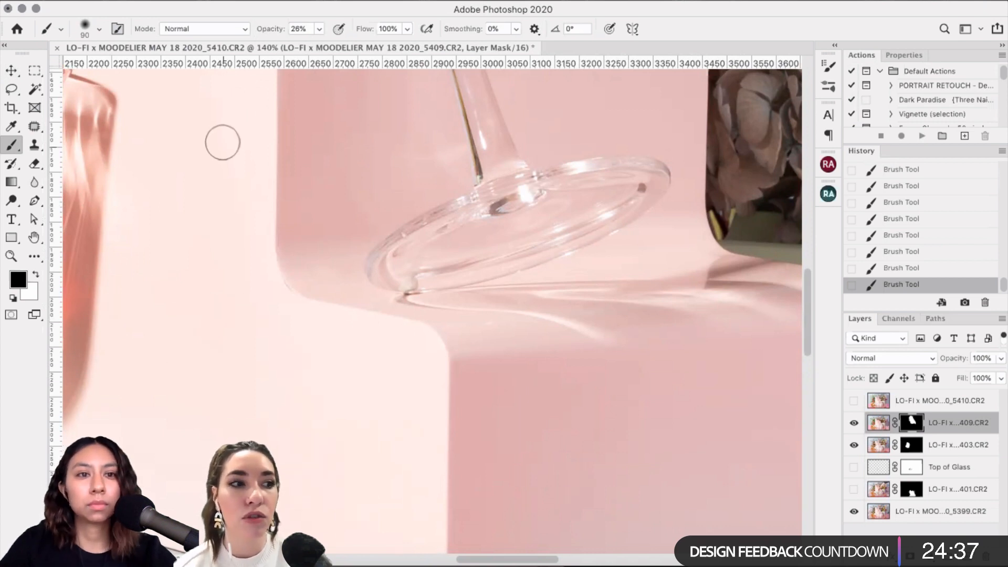
scroll(223, 143, up, 3)
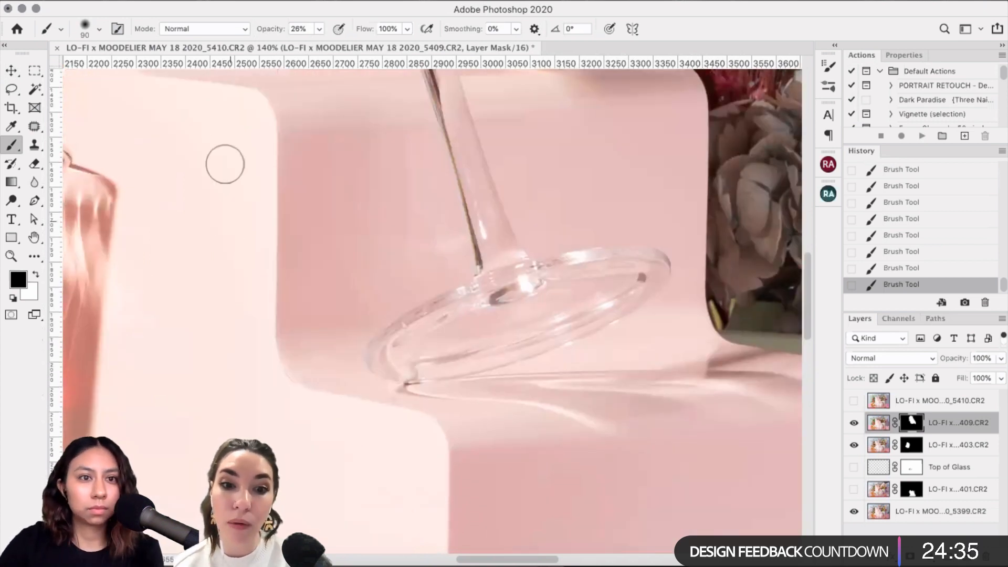
key(bracketright)
key(bracketright)
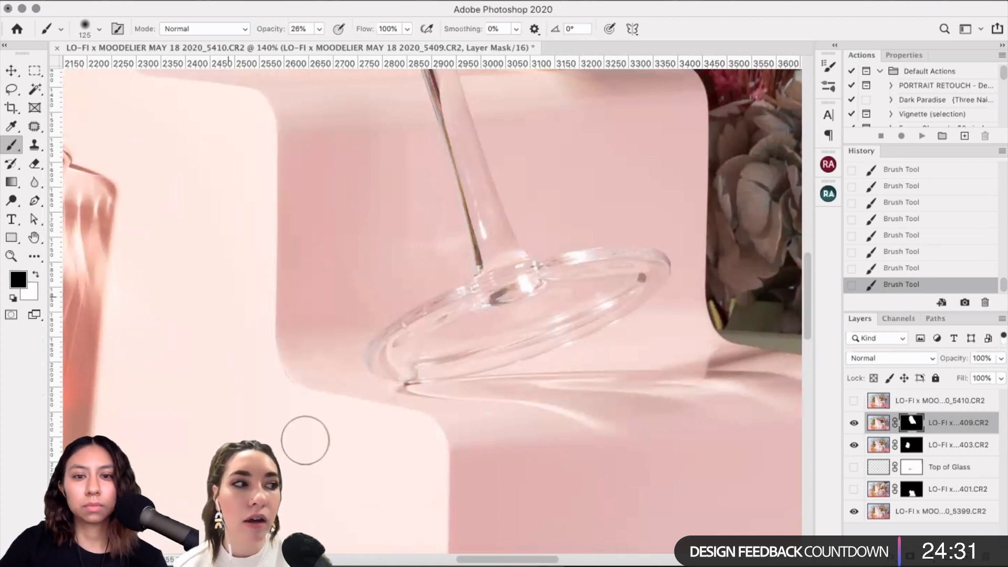
scroll(332, 440, up, 5)
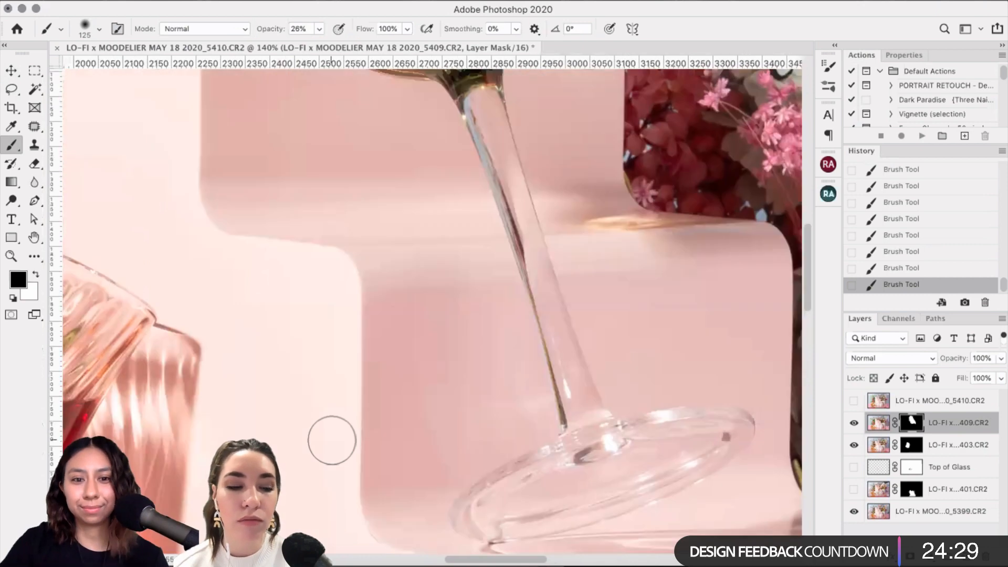
scroll(459, 342, left, 10)
key(bracketleft)
key(bracketleft)
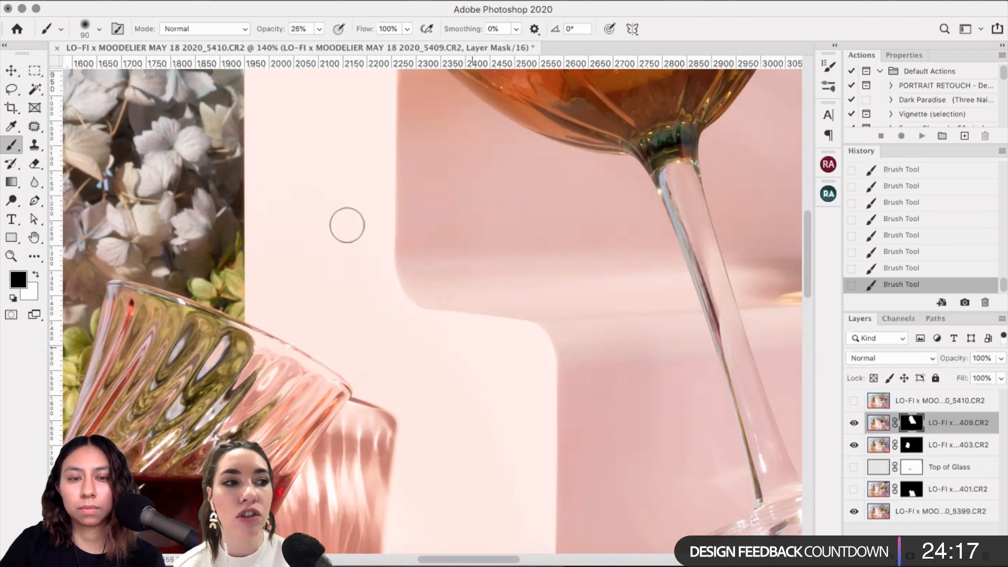
key(bracketleft)
scroll(360, 206, up, 3)
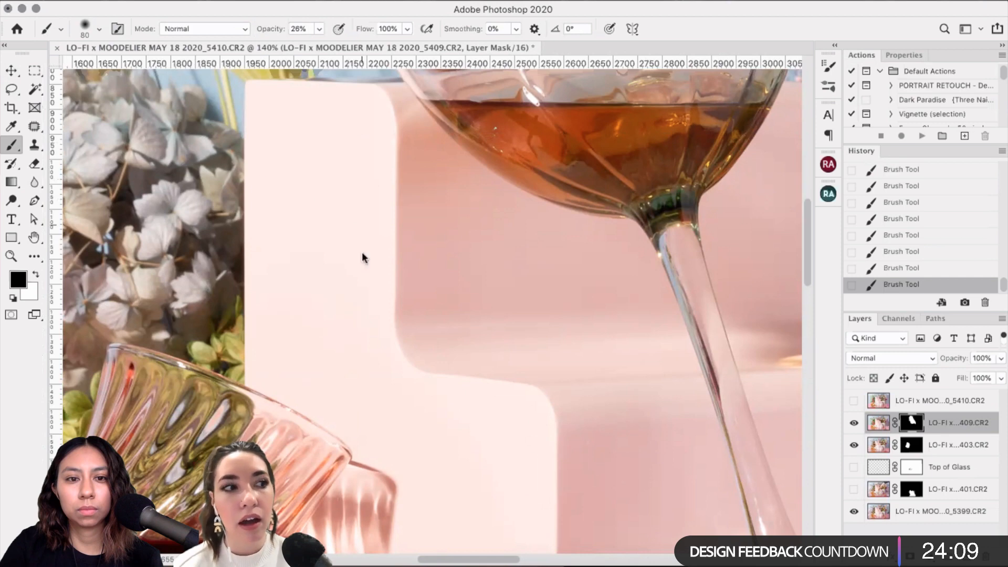
Step: Move up to the blue wall and resize the mask brush from 70 up to 150
scroll(273, 218, up, 5)
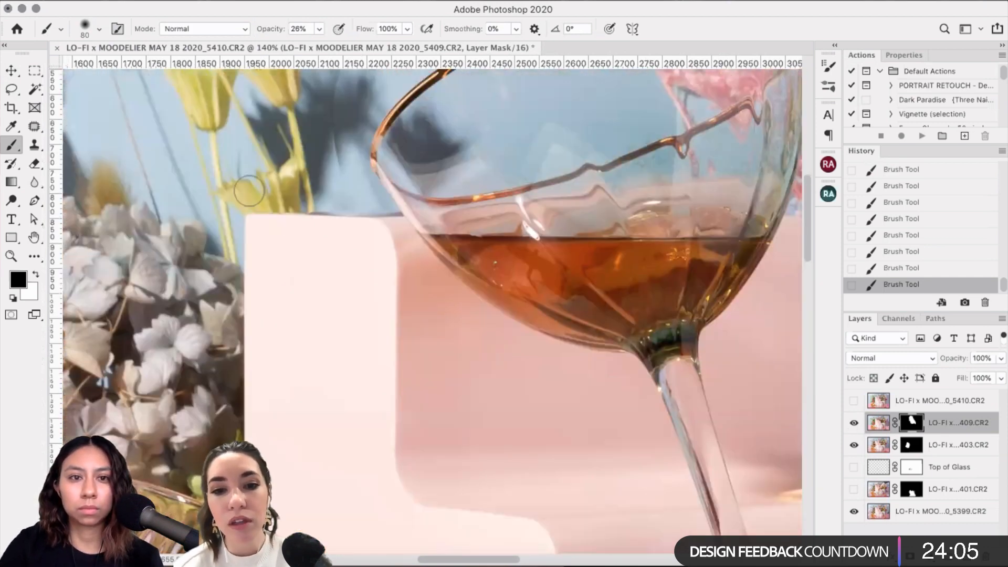
scroll(249, 192, up, 1)
scroll(360, 225, up, 2)
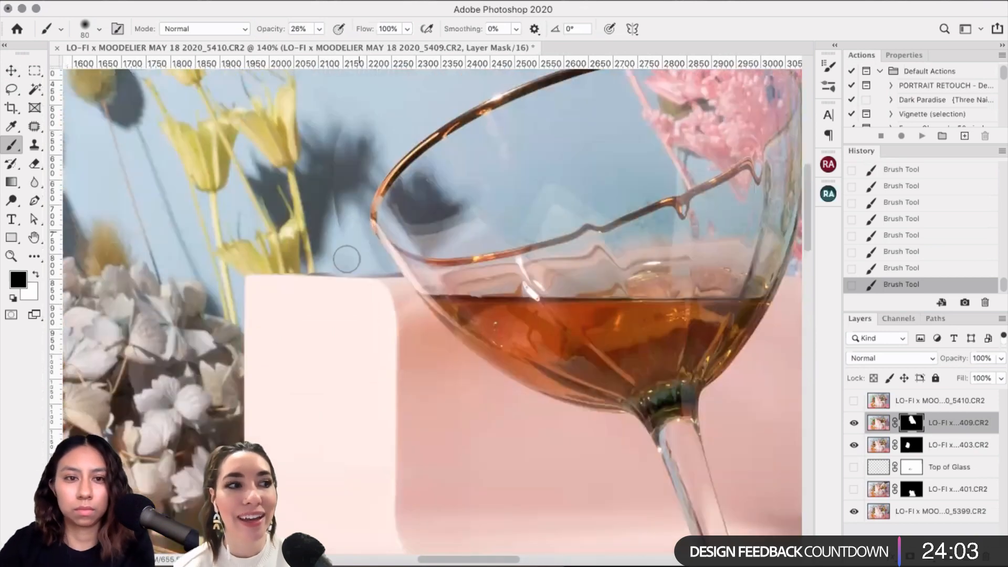
key(bracketleft)
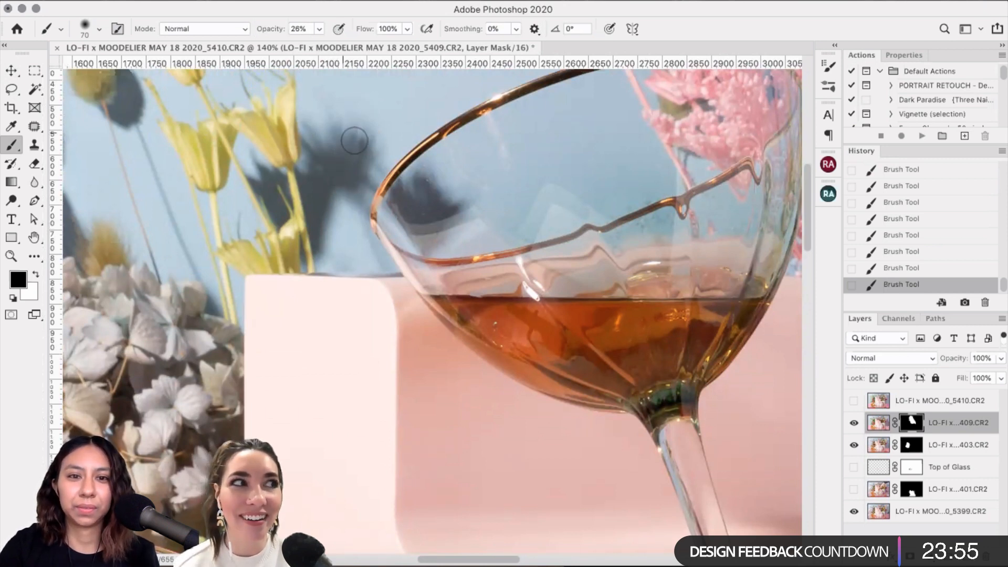
scroll(901, 430, up, 5)
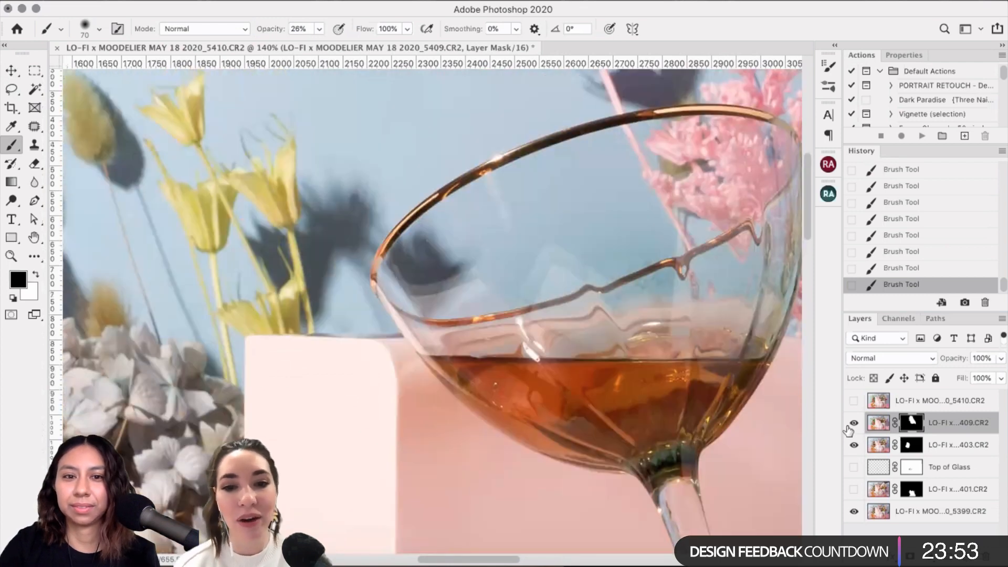
scroll(438, 109, up, 1)
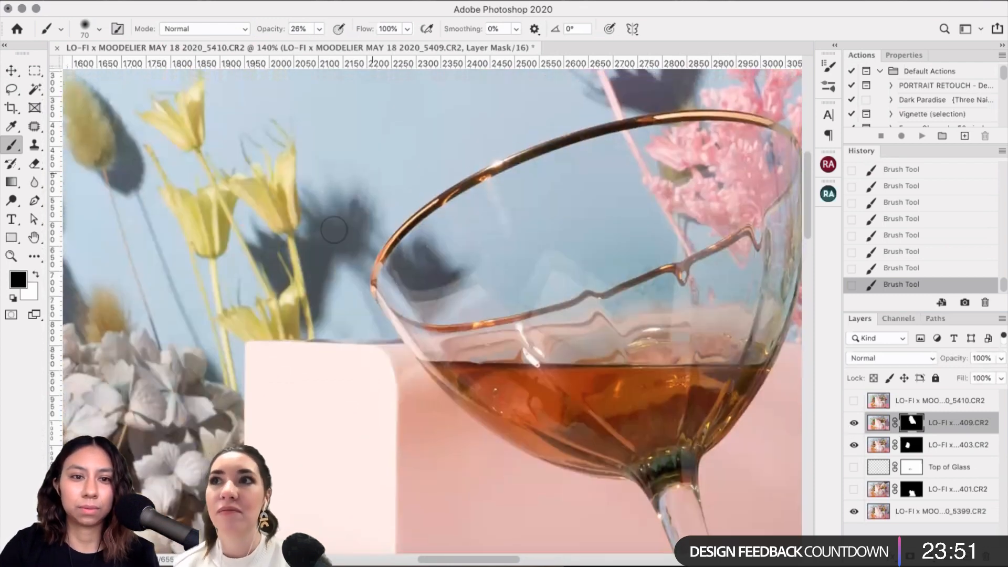
scroll(334, 229, up, 4)
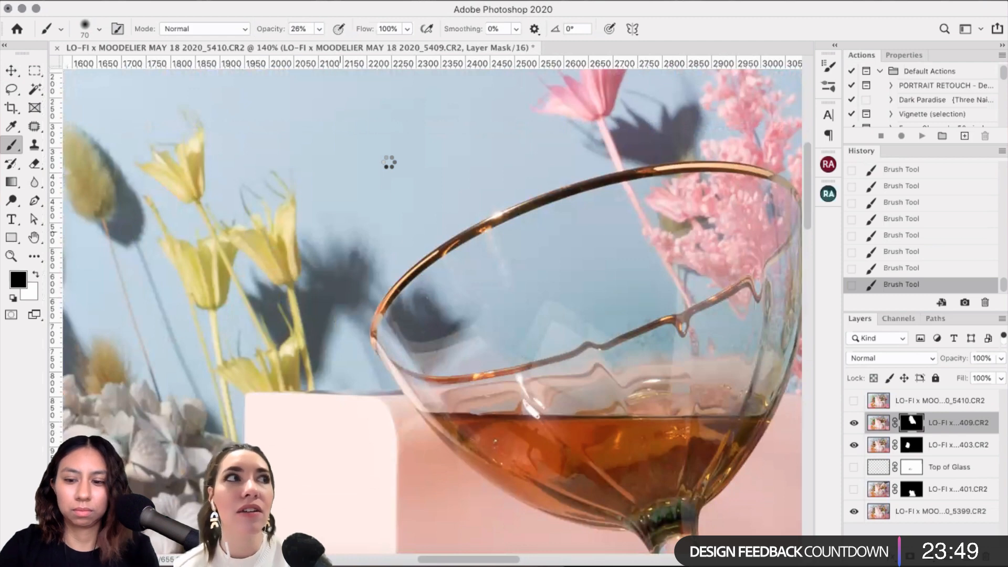
scroll(364, 282, up, 8)
key(bracketright)
key(bracketright)
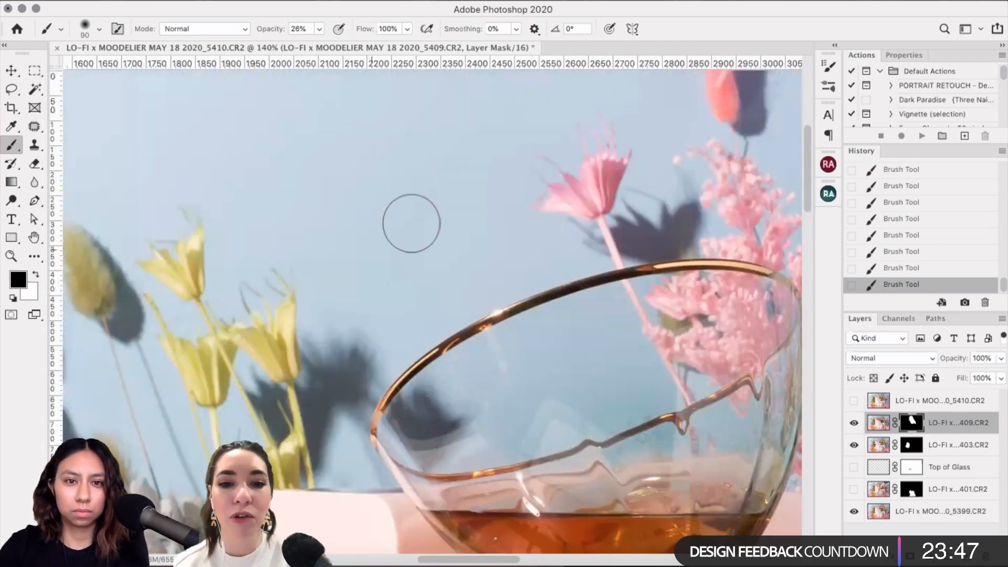
key(bracketright)
key(bracketright)
key(bracketright)
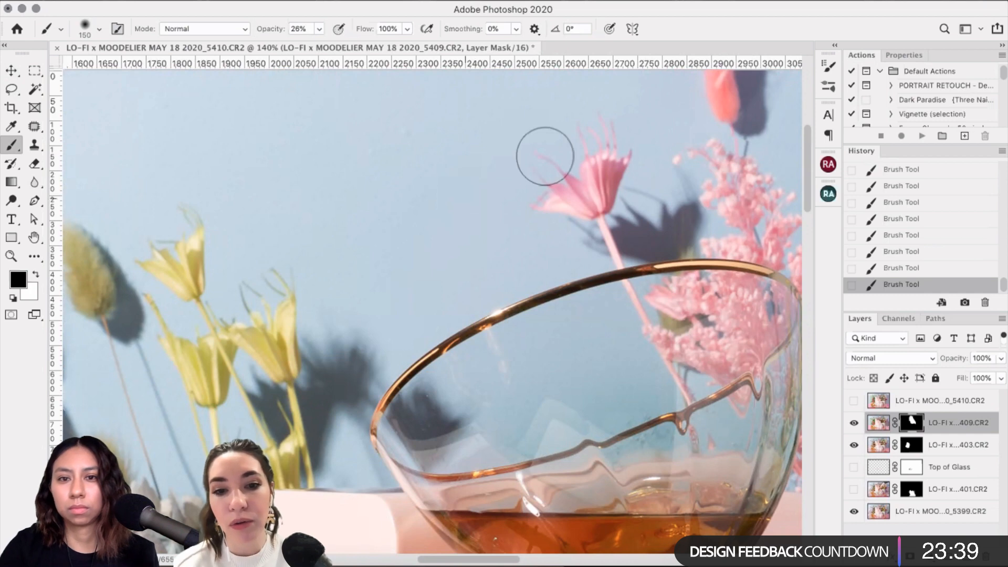
scroll(545, 156, up, 2)
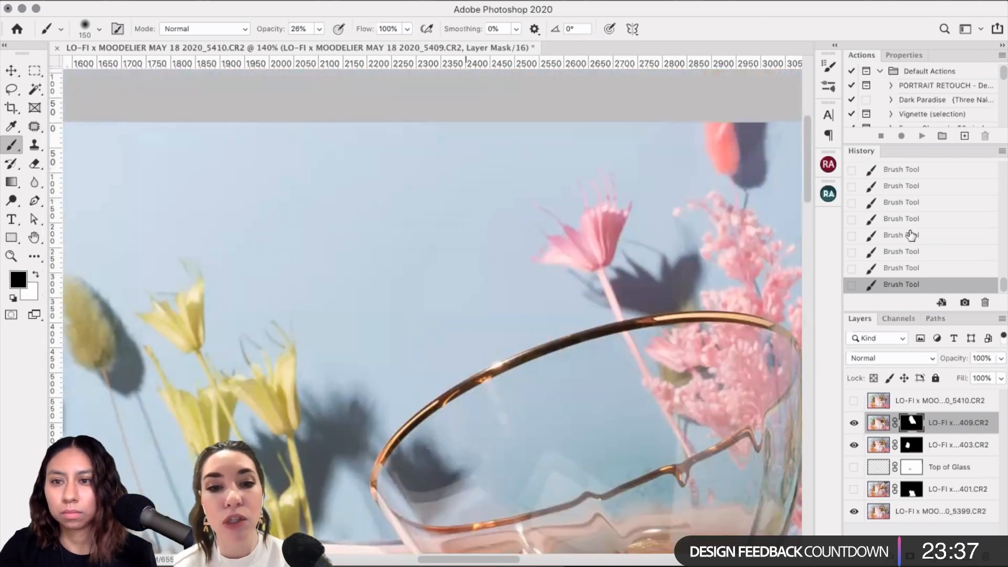
Step: Undo several mask strokes to compare, then restore them, leaving the brush at 90
key(super+z)
key(super+z)
key(super+z)
key(super+z)
key(super+z)
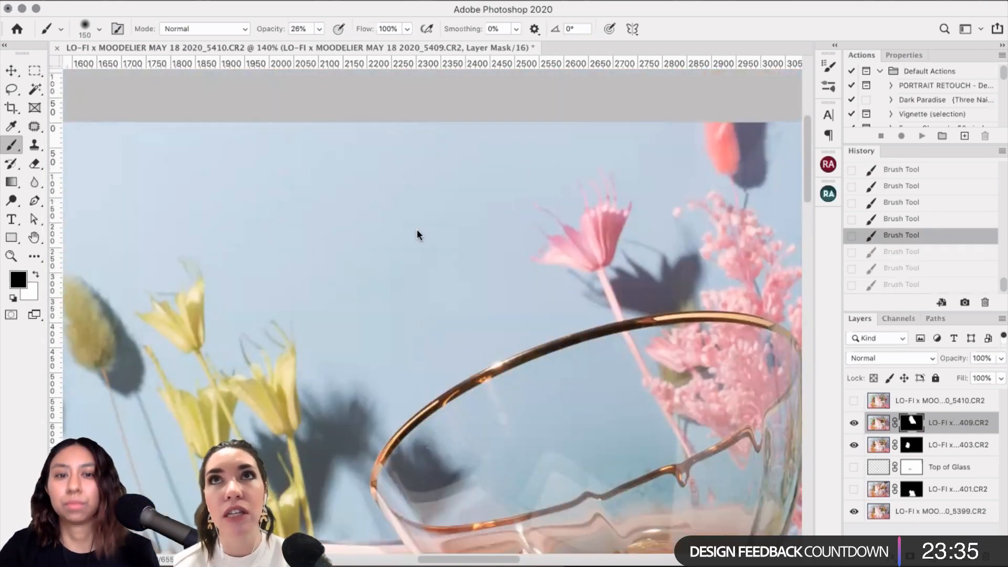
key(bracketleft)
key(bracketleft)
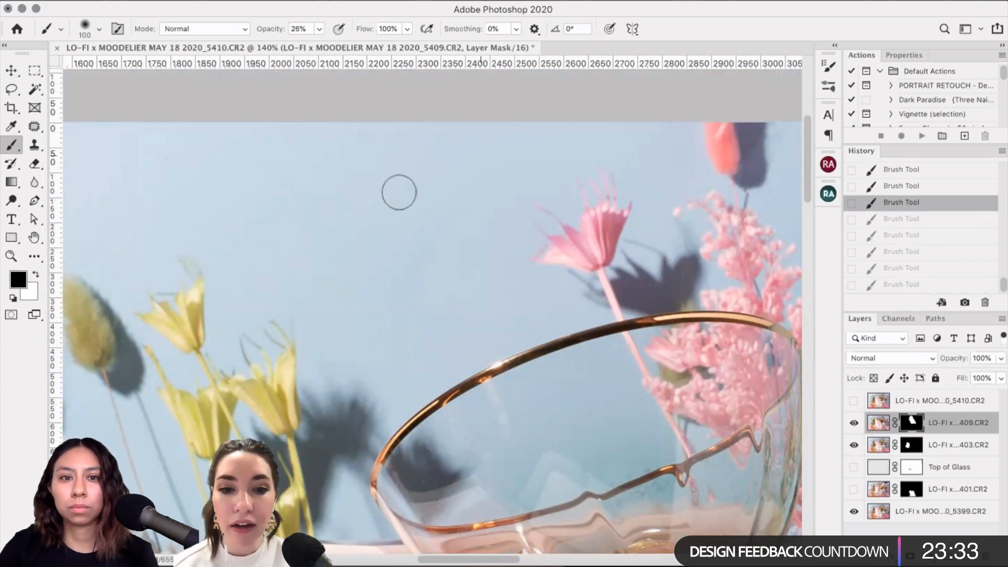
key(shift+super+z)
key(shift+super+z)
key(shift+super+z)
key(shift+super+z)
key(shift+super+z)
key(bracketleft)
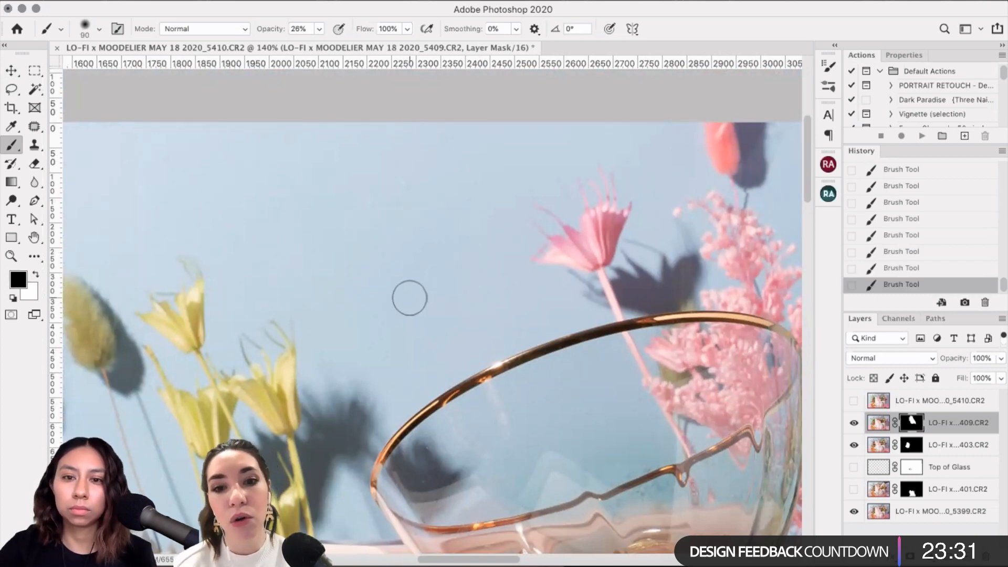
Step: Bring the right-hand flowers into view, set the brush to 150 and switch to painting white
scroll(410, 297, right, 5)
scroll(410, 297, down, 3)
drag(409, 298, 312, 364)
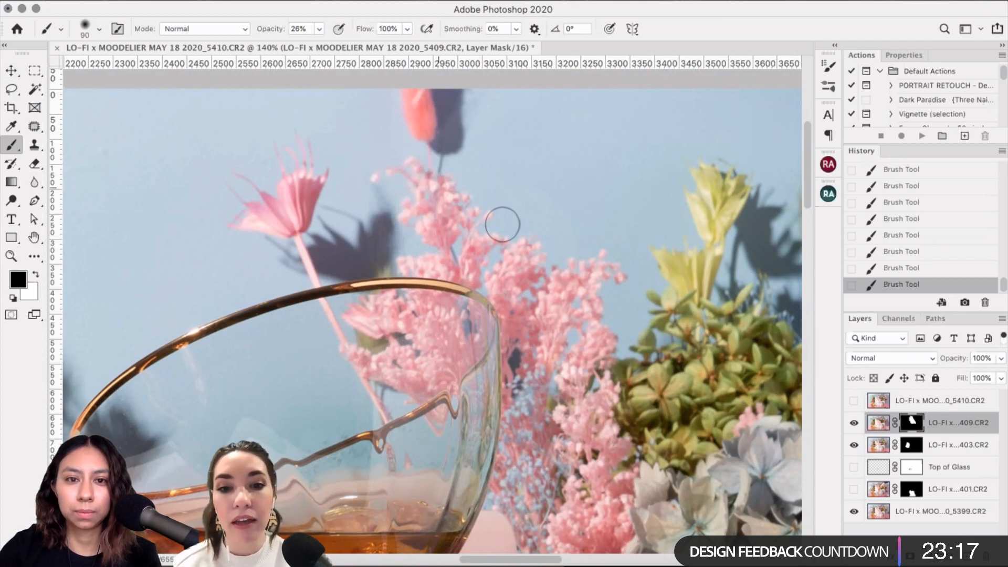
key(bracketright)
key(bracketright)
key(bracketright)
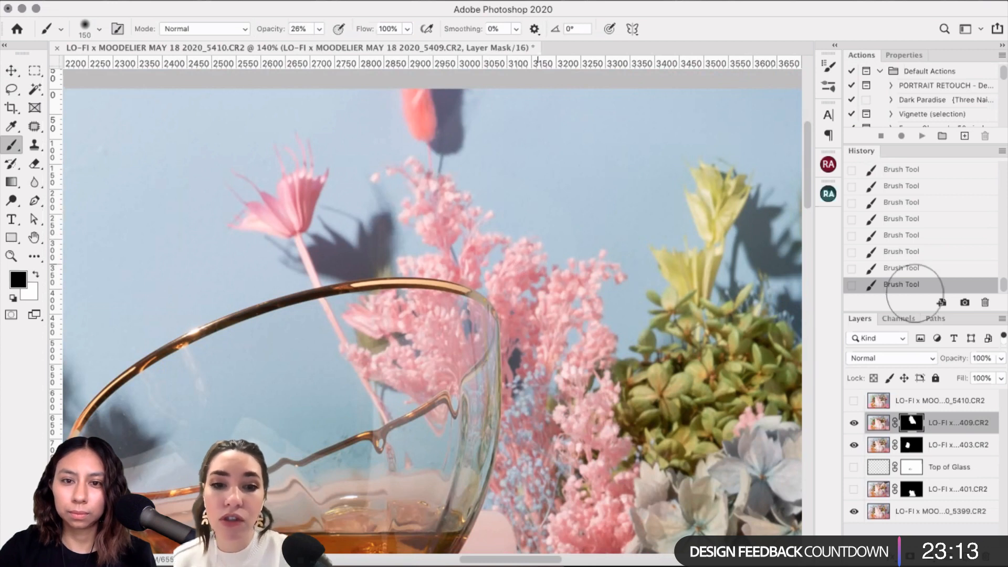
scroll(927, 231, down, 1)
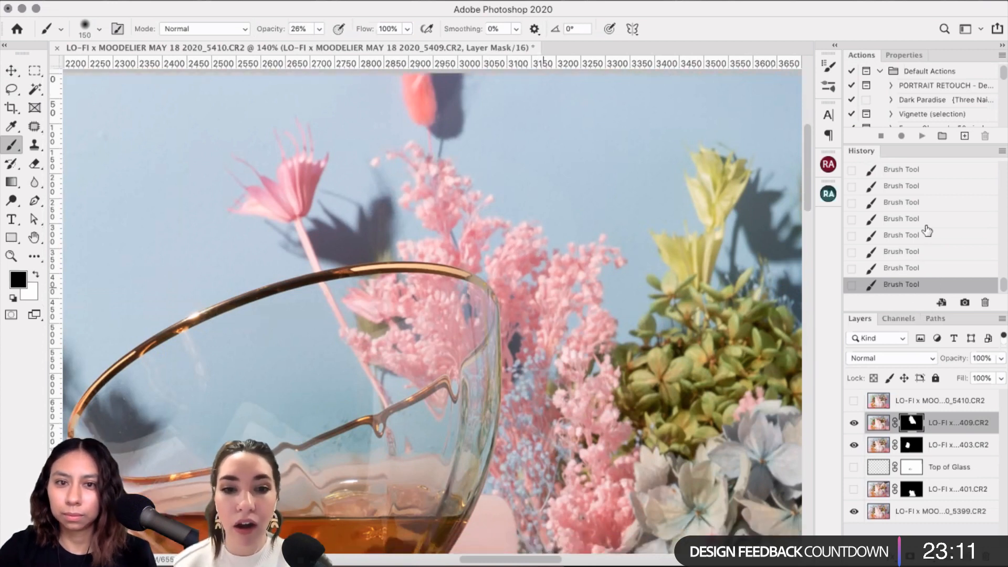
scroll(543, 237, down, 1)
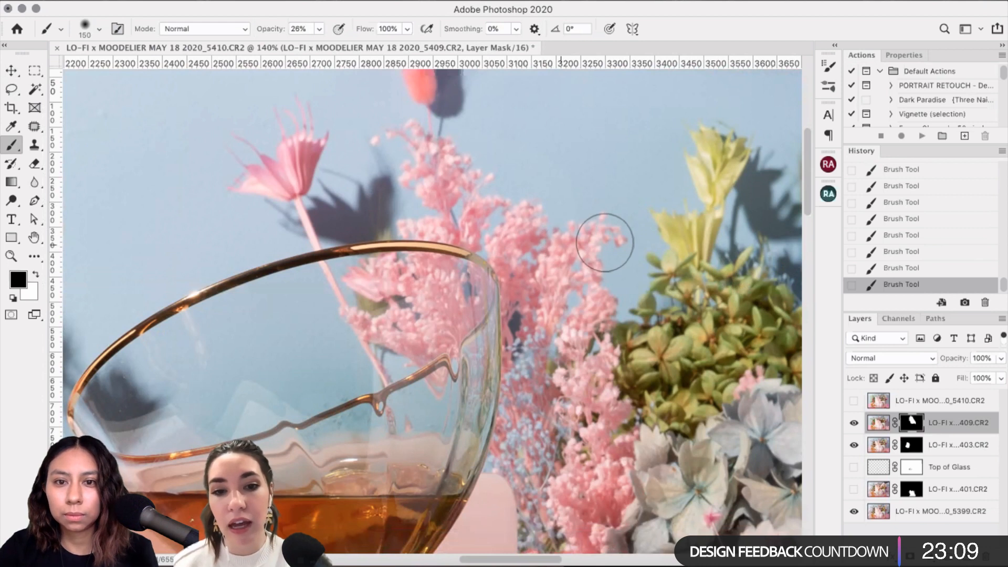
key(x)
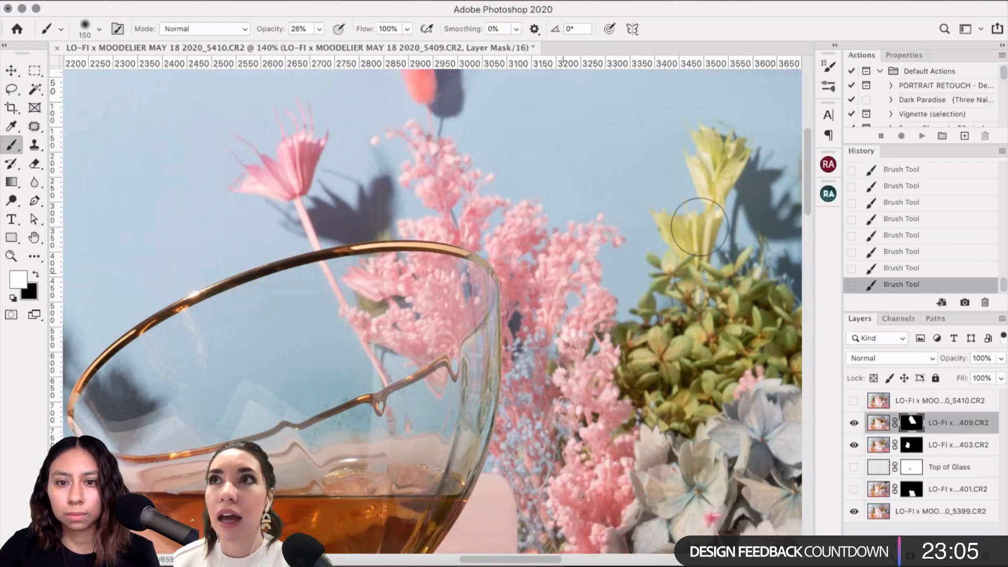
scroll(667, 267, down, 2)
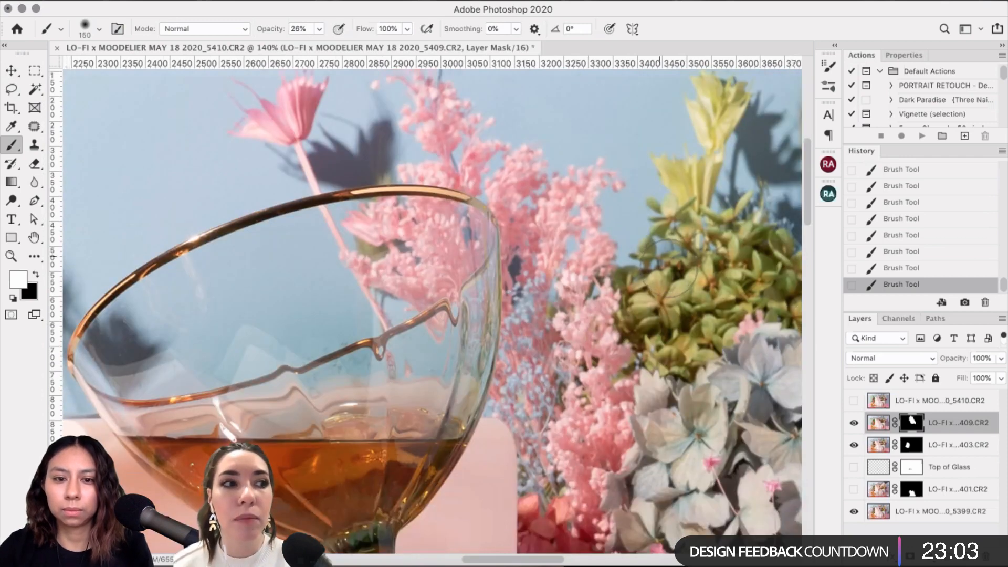
scroll(667, 272, up, 3)
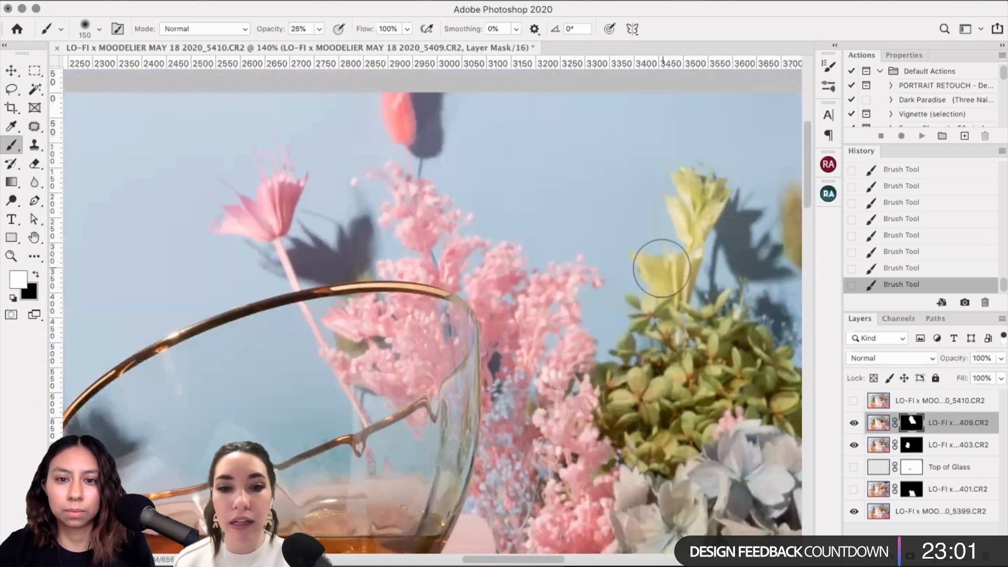
scroll(661, 267, down, 2)
scroll(622, 264, down, 5)
scroll(622, 264, right, 3)
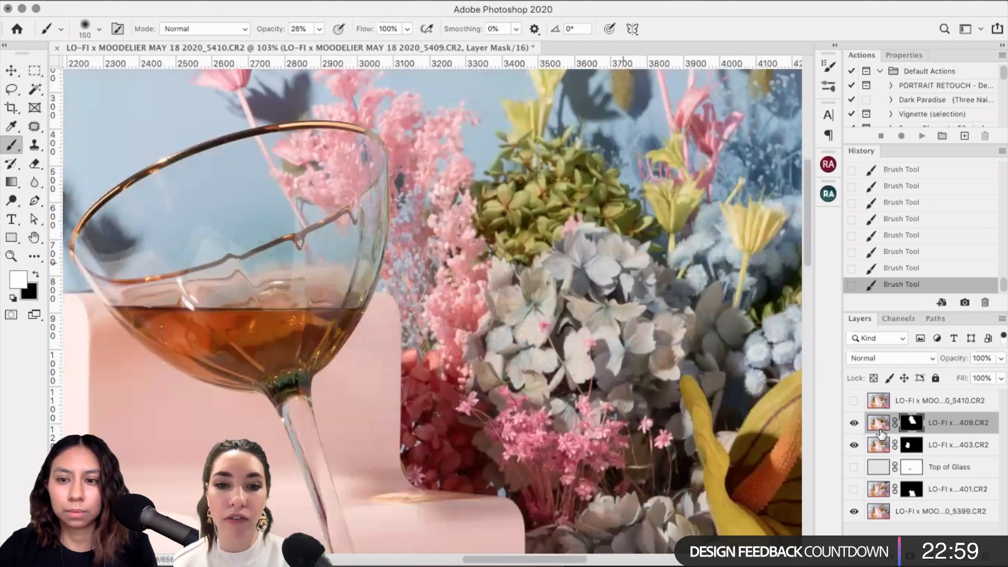
Step: Enlarge the mask brush to 250, switch to black, then go up to 600
scroll(627, 319, down, 5)
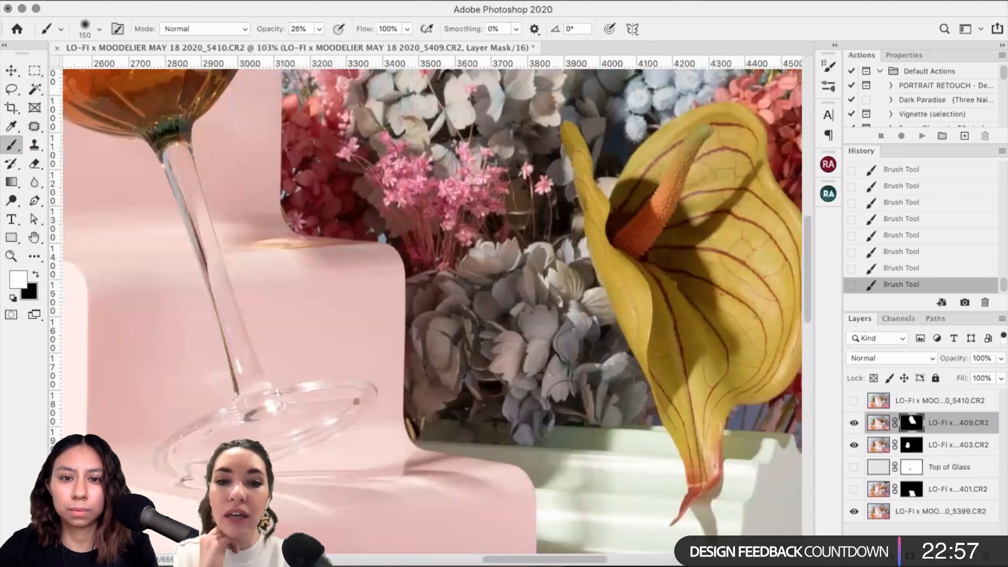
scroll(539, 328, up, 2)
scroll(539, 328, up, 2)
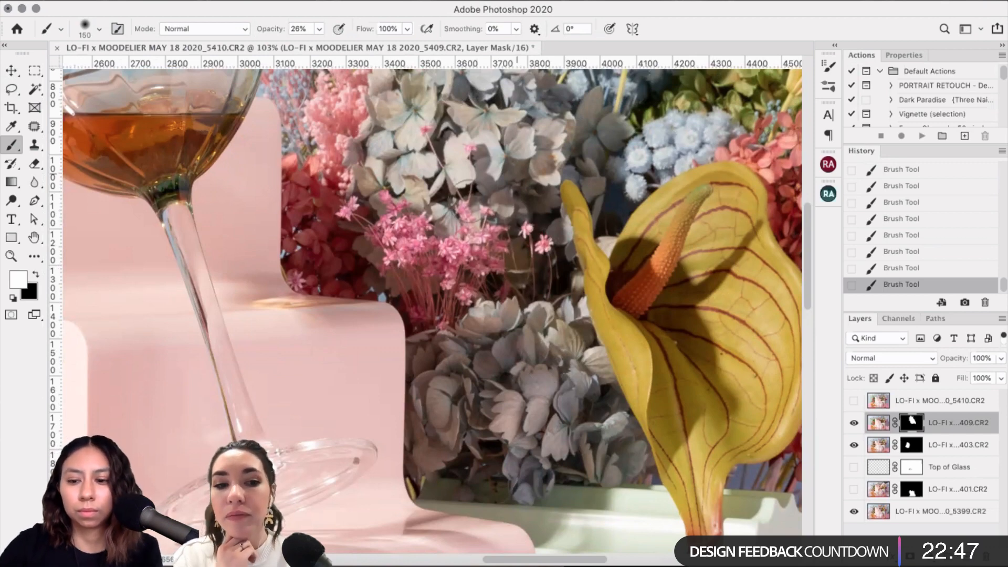
scroll(441, 186, up, 3)
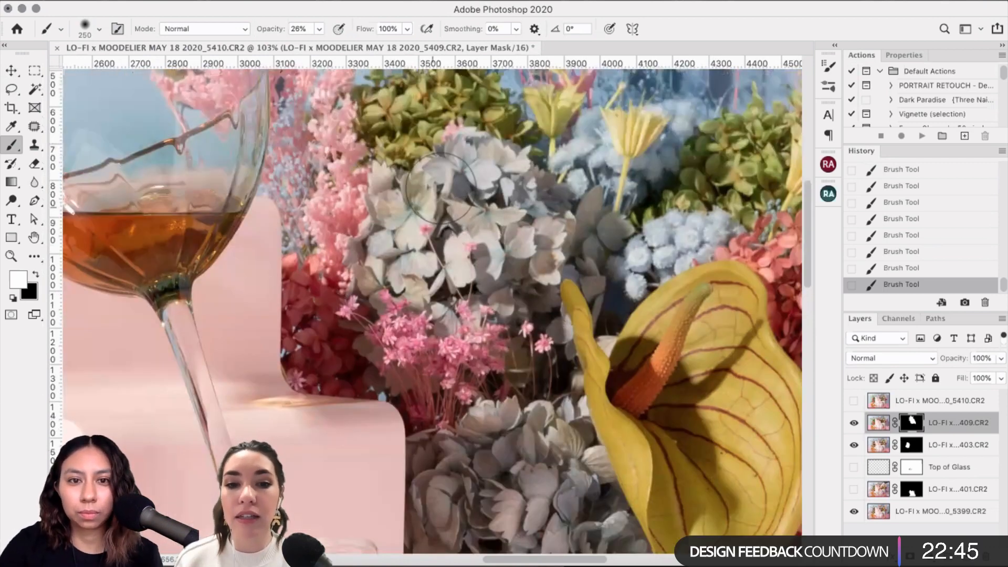
key(bracketright)
key(bracketright)
key(bracketright)
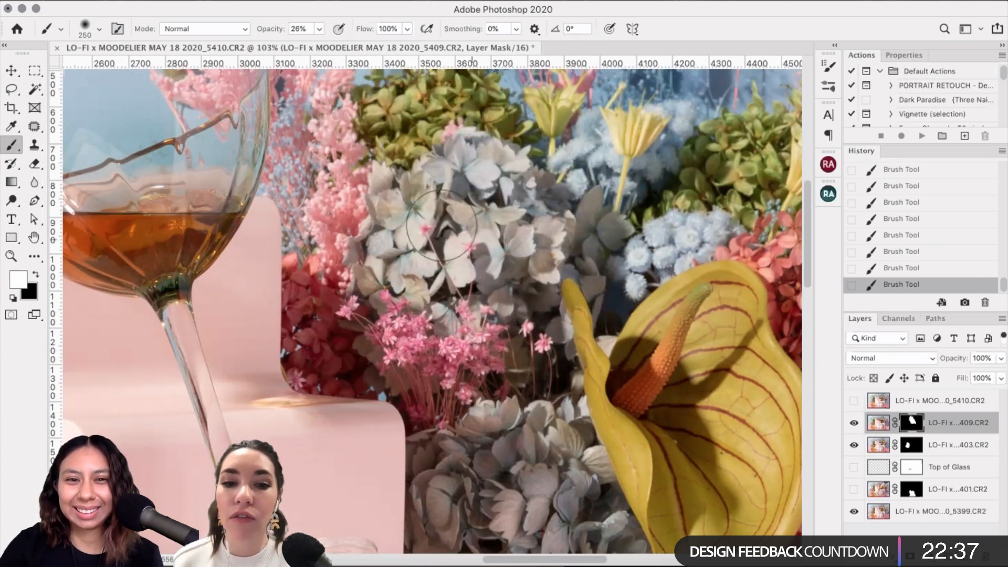
scroll(477, 173, up, 3)
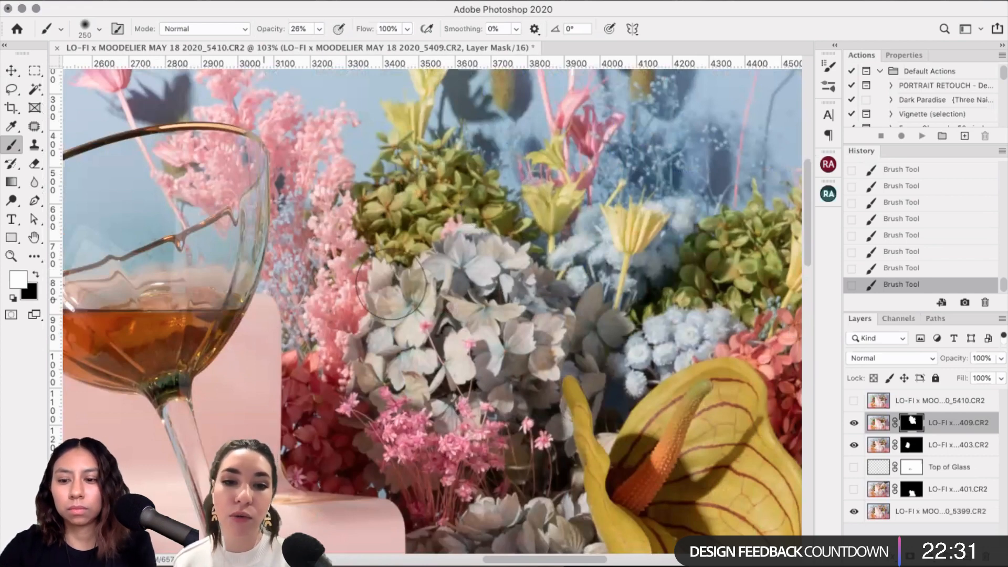
key(x)
key(bracketright)
key(bracketright)
key(bracketright)
key(bracketright)
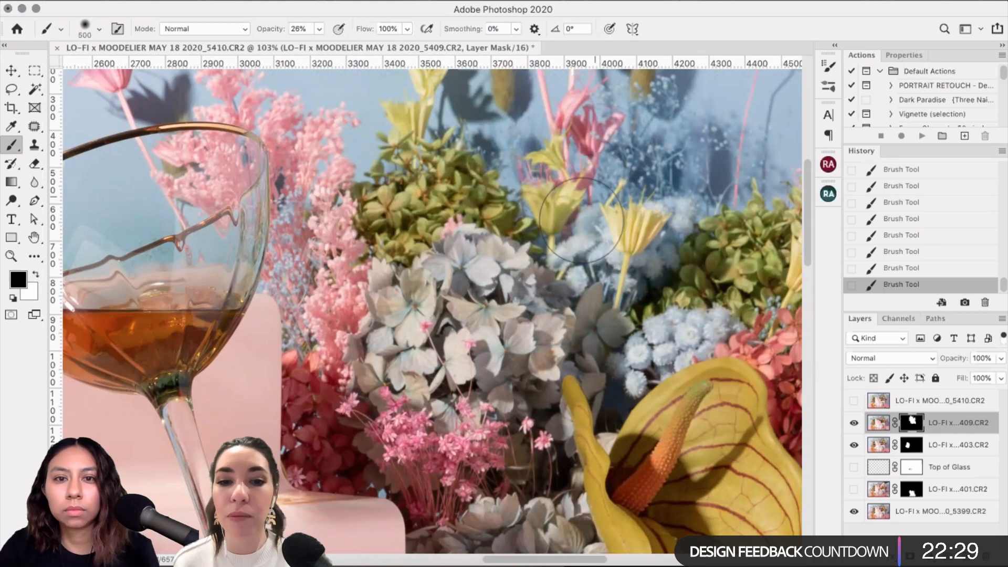
scroll(495, 167, up, 3)
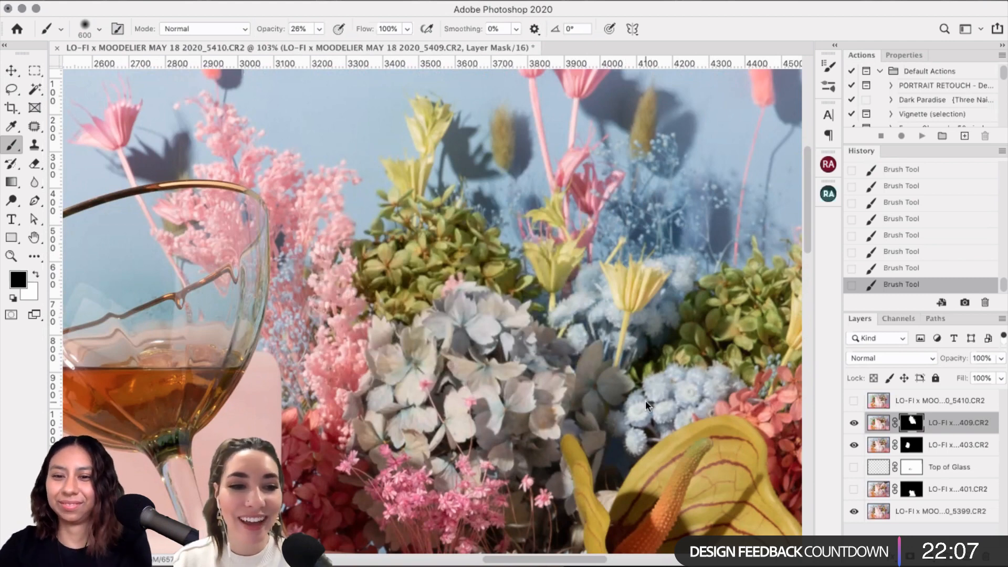
Step: Settle the black brush at 250 and work up over the flowers above the glass
scroll(646, 386, down, 3)
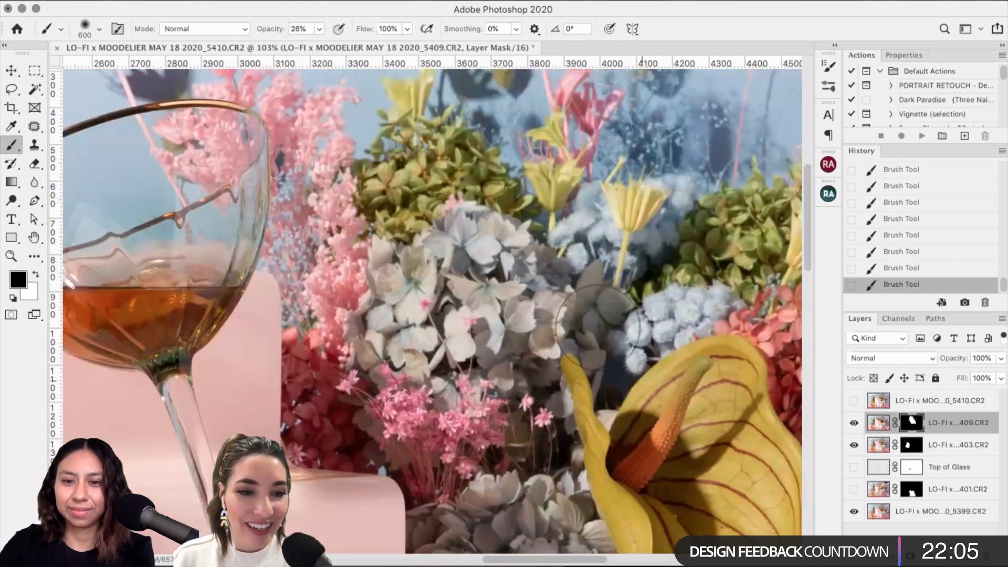
key(bracketleft)
key(bracketleft)
key(bracketleft)
key(bracketleft)
key(bracketleft)
scroll(595, 329, down, 2)
key(bracketright)
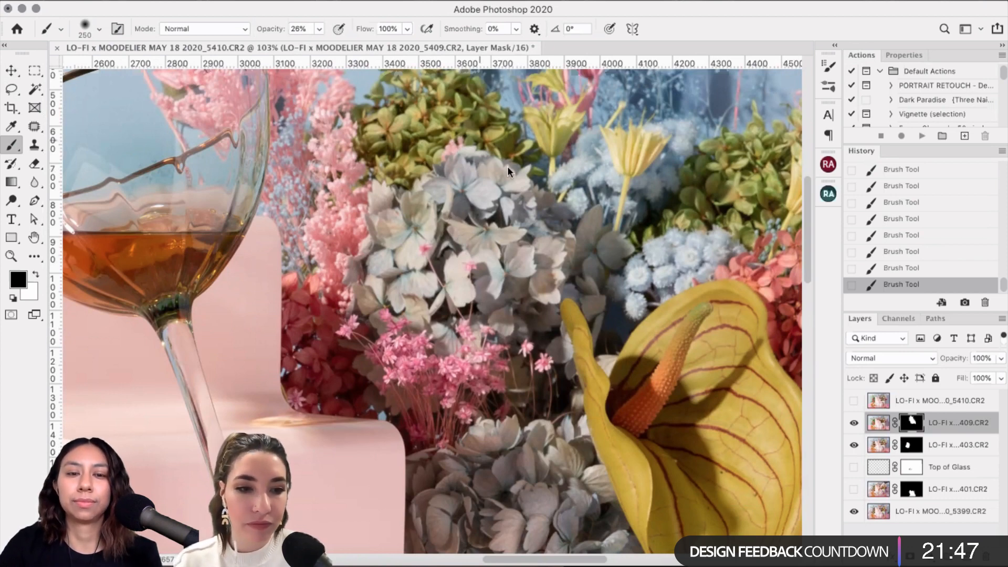
scroll(398, 209, up, 2)
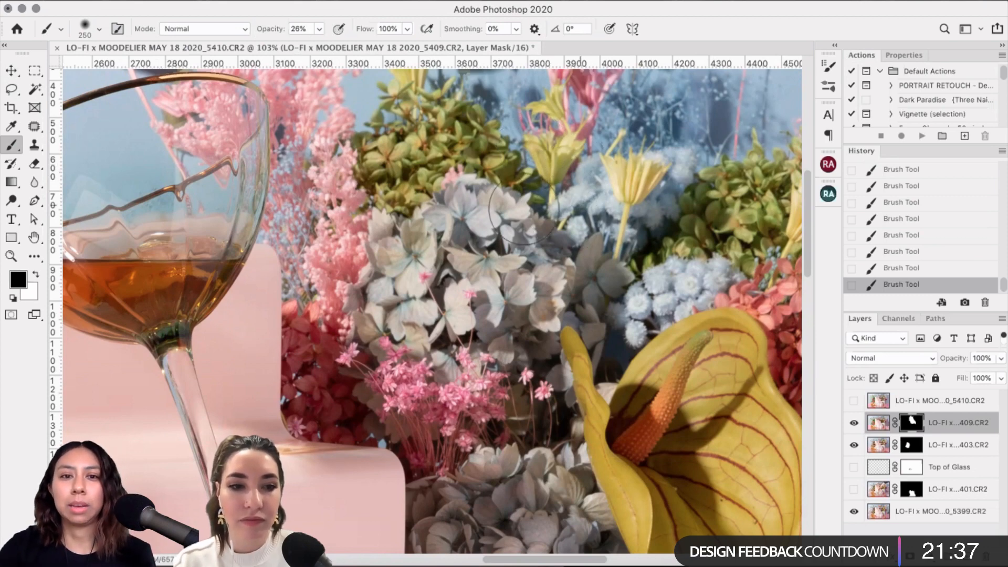
scroll(522, 210, up, 3)
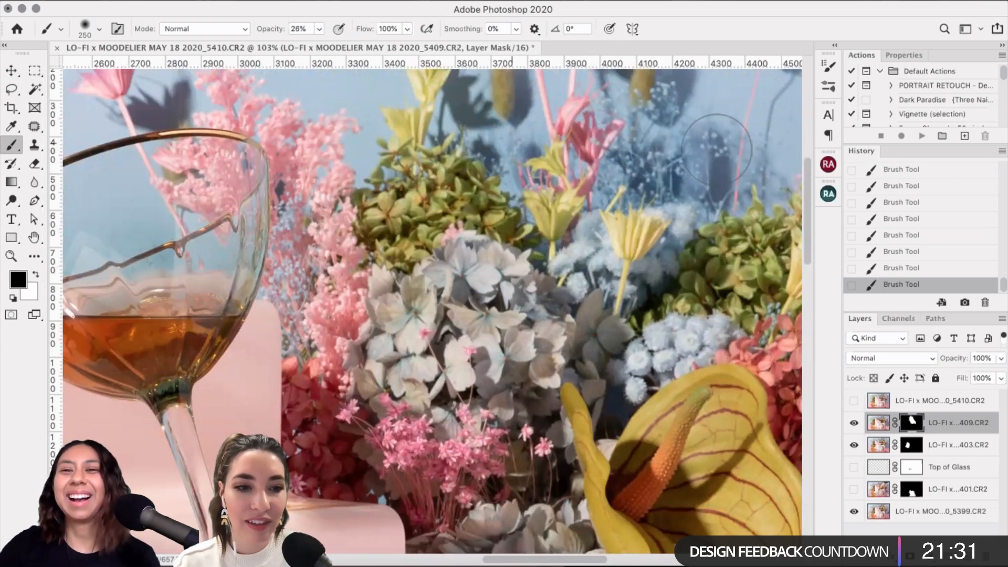
scroll(640, 136, up, 2)
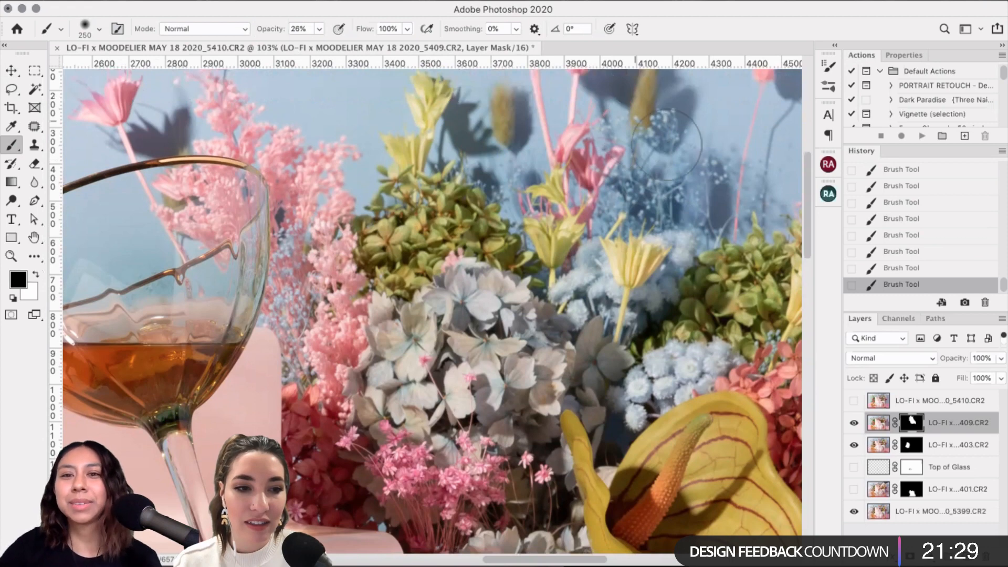
scroll(656, 142, up, 4)
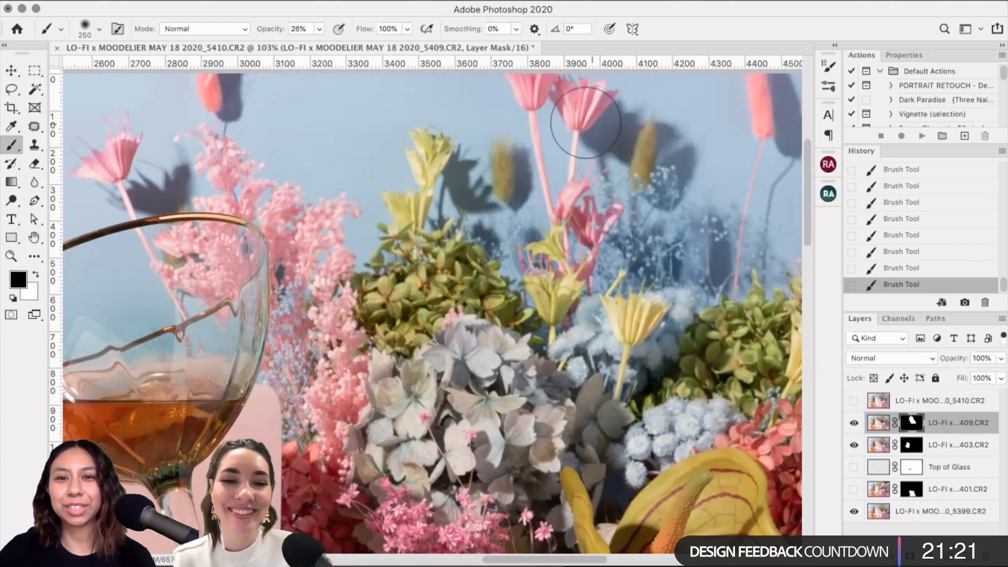
scroll(567, 113, up, 2)
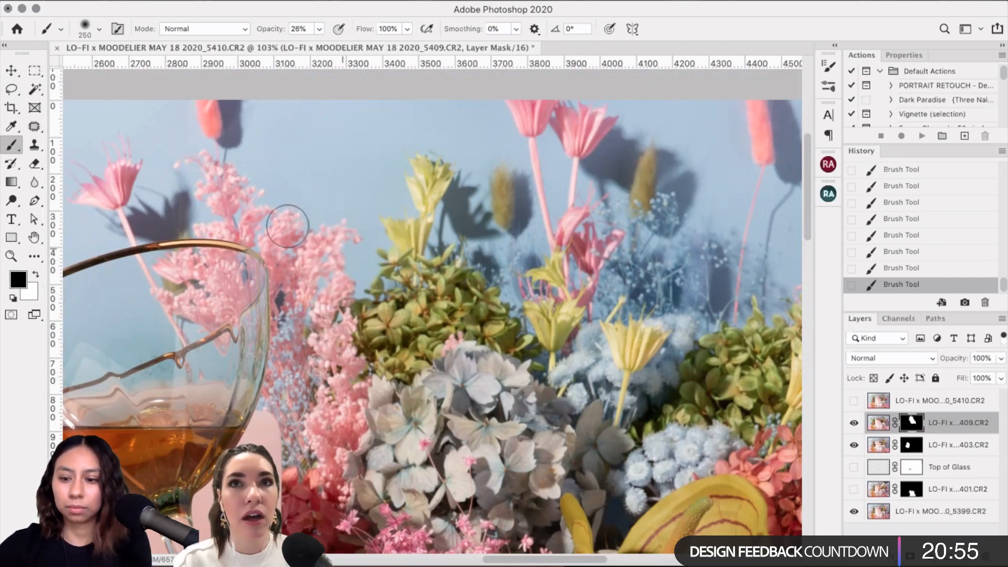
Step: Try mask brush sizes between 100 and 175, settling at 150
key(bracketleft)
key(bracketleft)
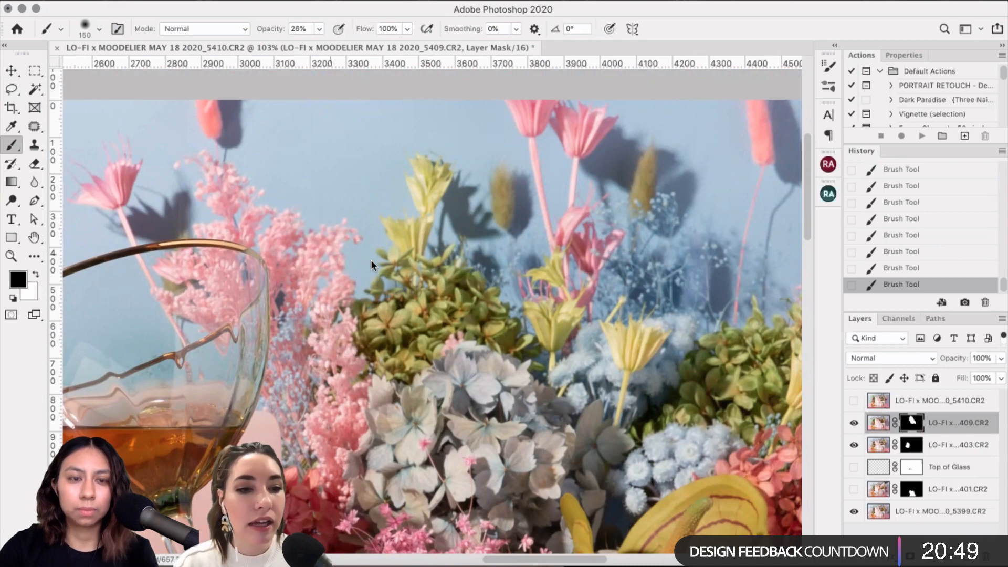
scroll(367, 249, down, 2)
scroll(367, 249, left, 2)
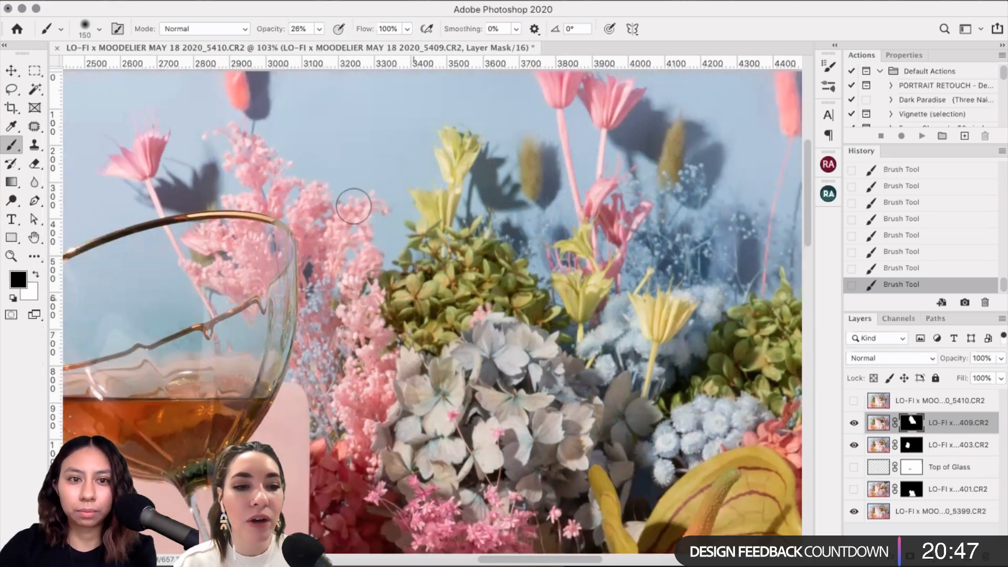
key(bracketleft)
key(bracketleft)
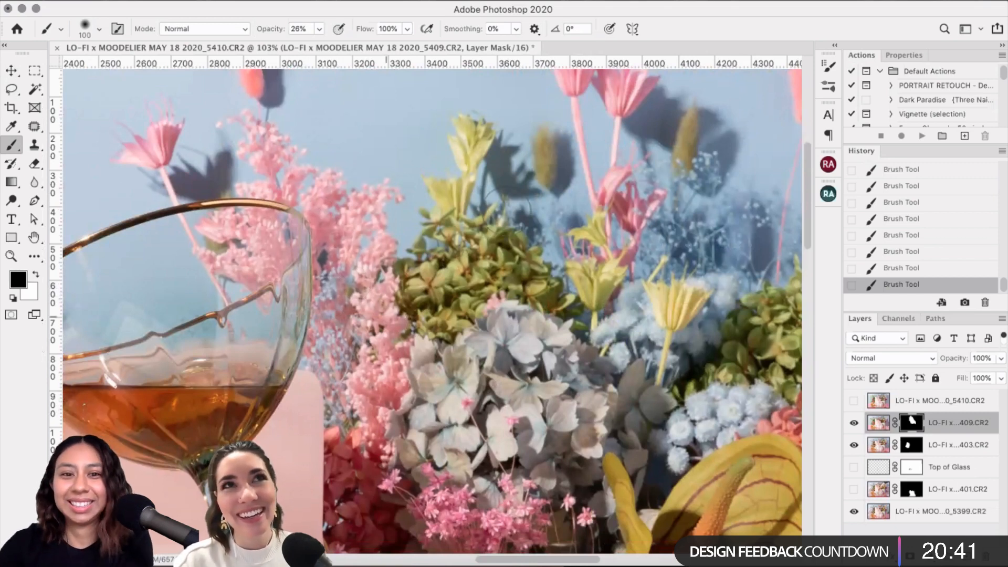
key(bracketright)
key(bracketright)
key(bracketright)
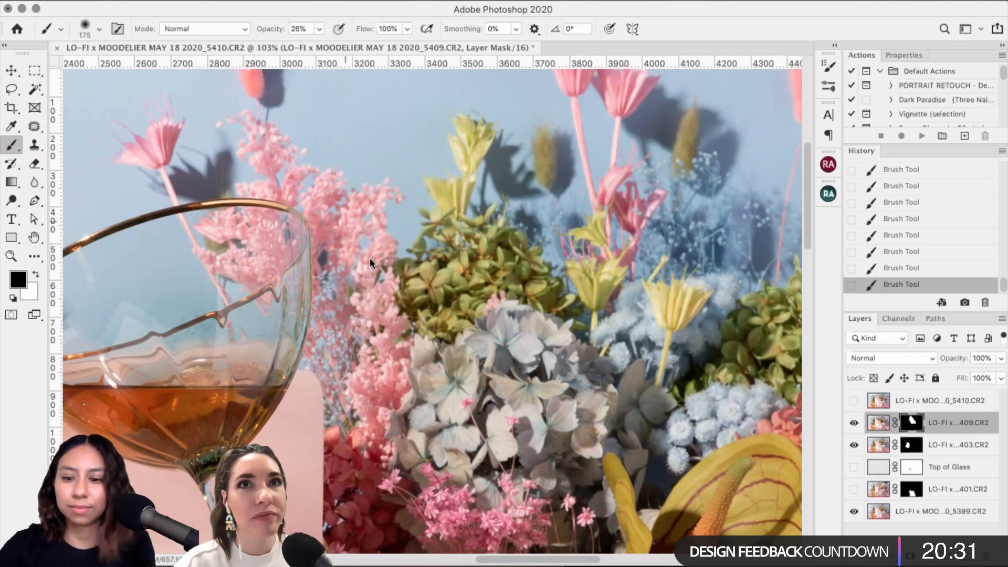
key(bracketleft)
key(bracketleft)
key(bracketleft)
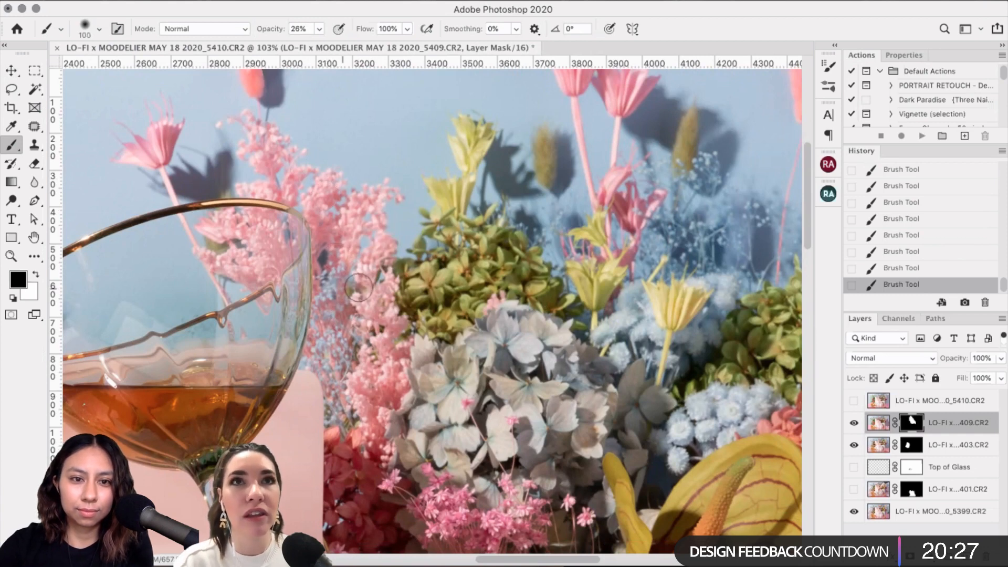
key(bracketright)
key(bracketright)
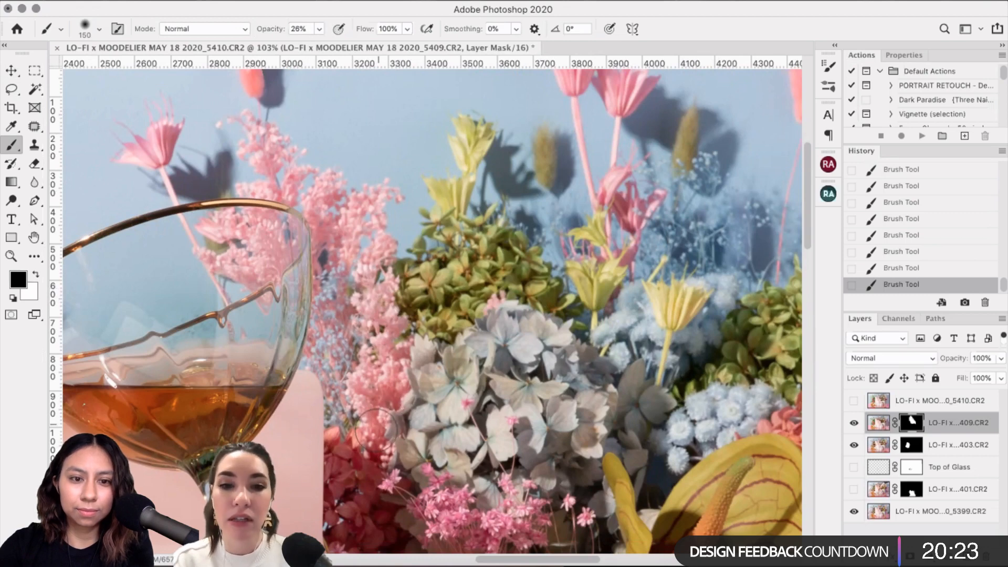
Step: Toggle the glass layer's visibility to compare, shrink the brush to 90, and zoom out
click(853, 423)
key(bracketleft)
key(bracketleft)
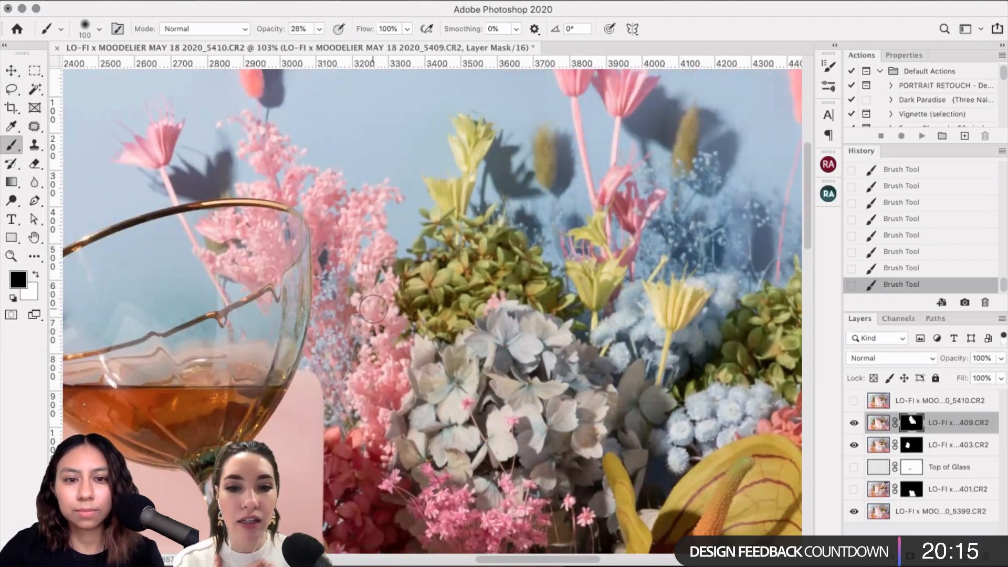
scroll(372, 308, up, 2)
scroll(360, 221, up, 1)
key(bracketleft)
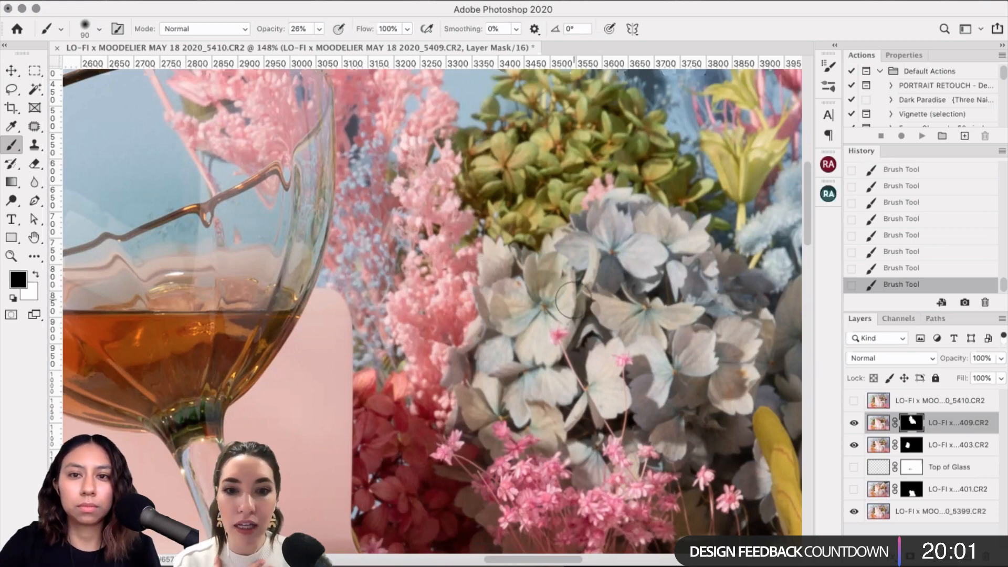
key(super+minus)
key(super+minus)
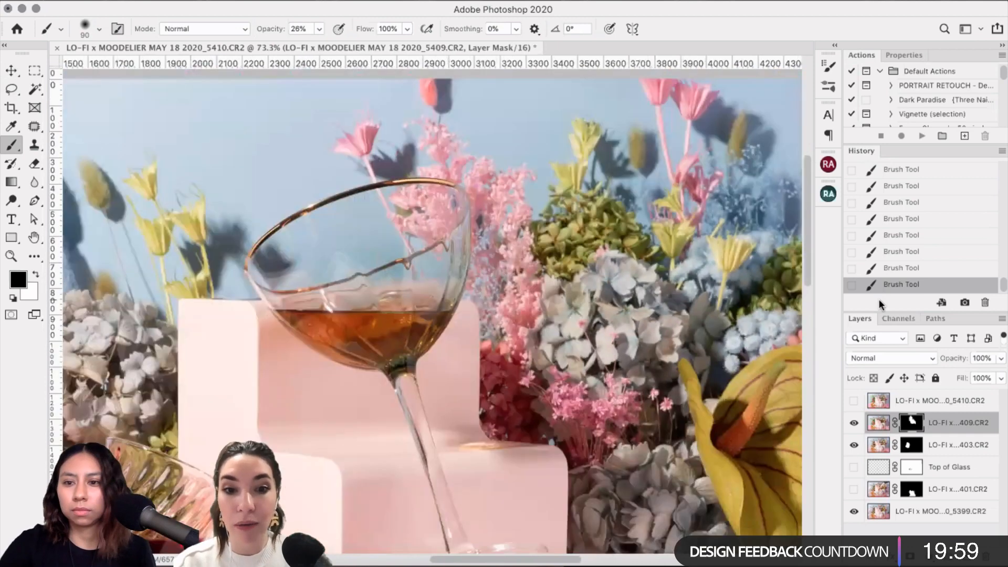
click(854, 423)
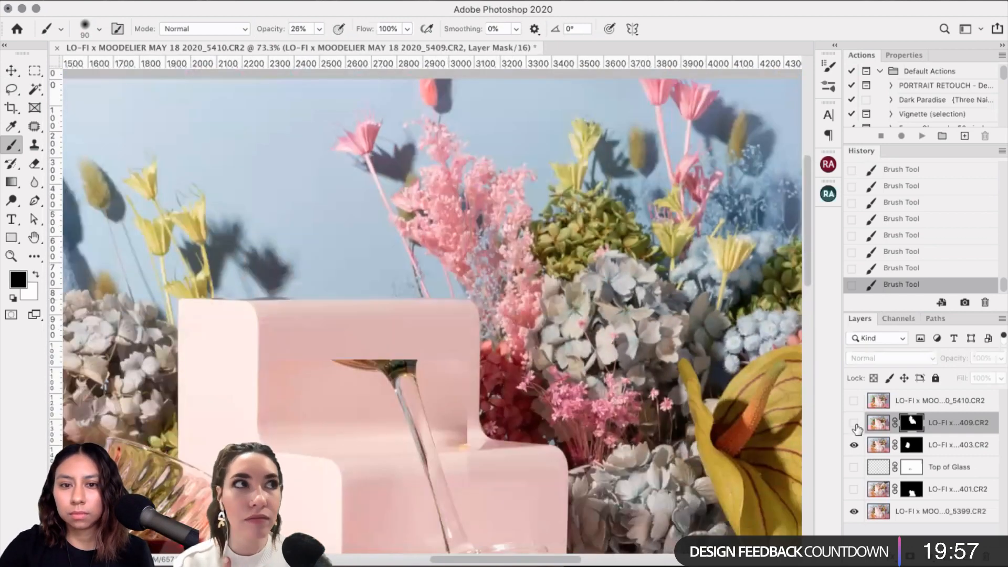
click(854, 423)
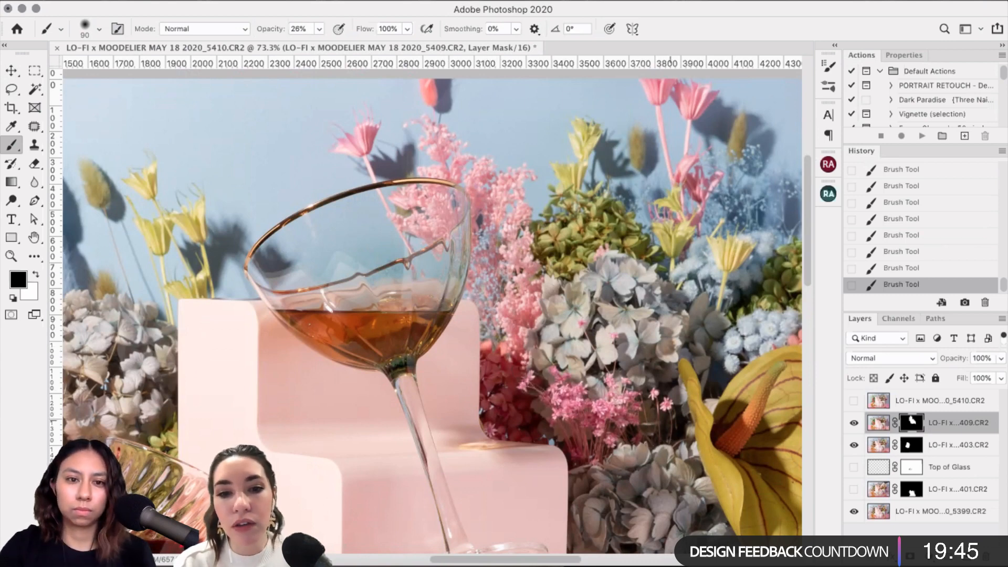
scroll(505, 291, down, 4)
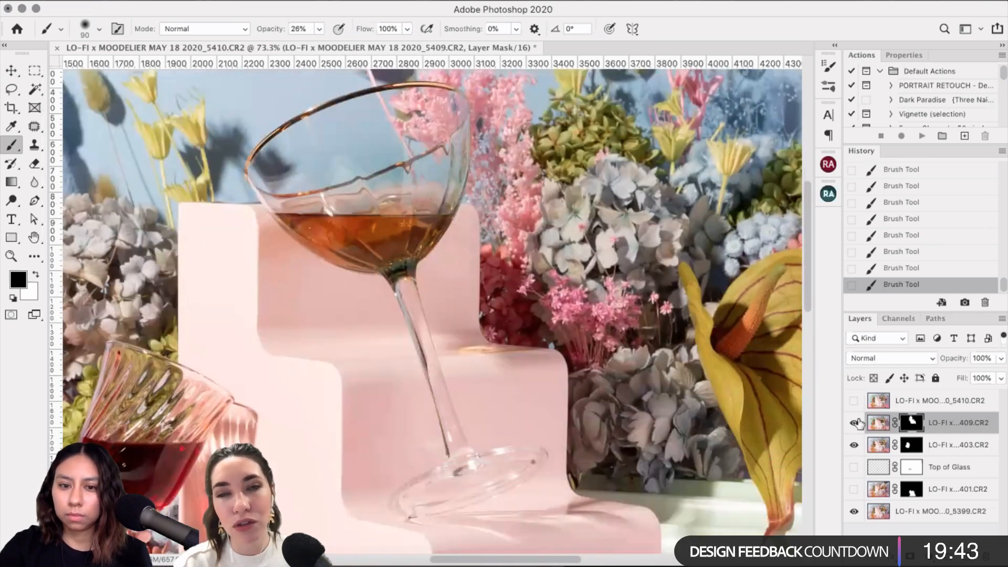
click(854, 423)
click(854, 423)
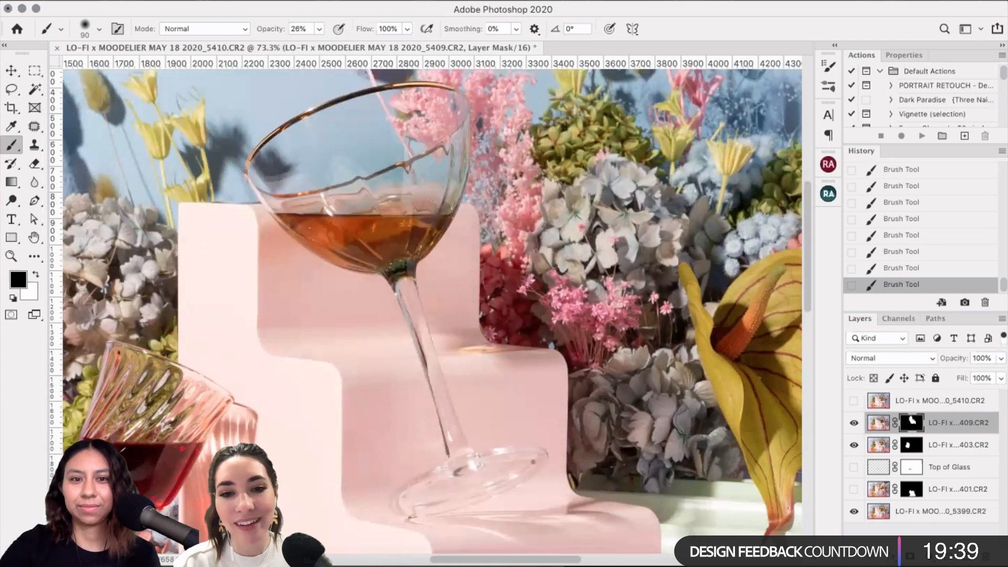
scroll(547, 314, down, 3)
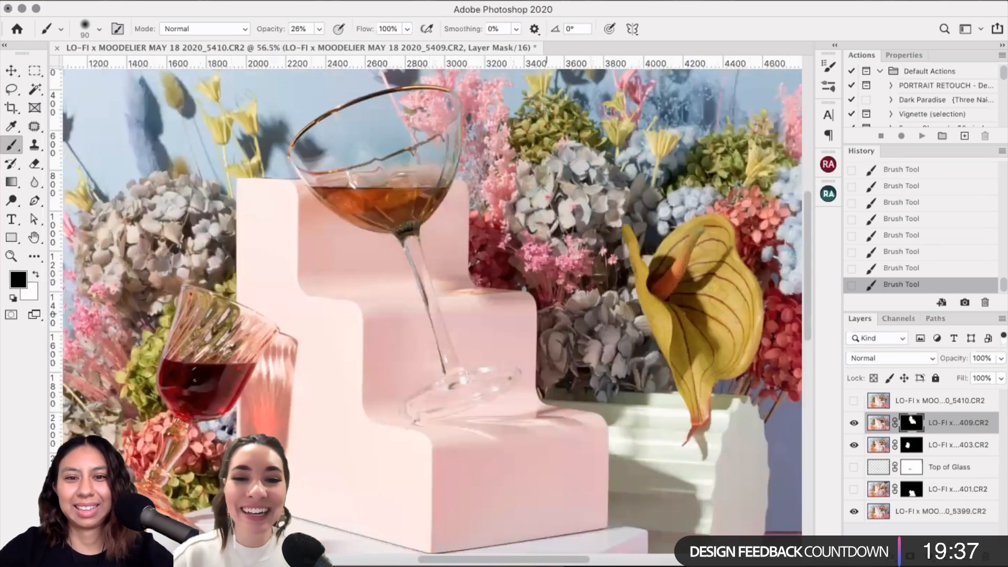
scroll(547, 314, left, 2)
scroll(547, 314, down, 1)
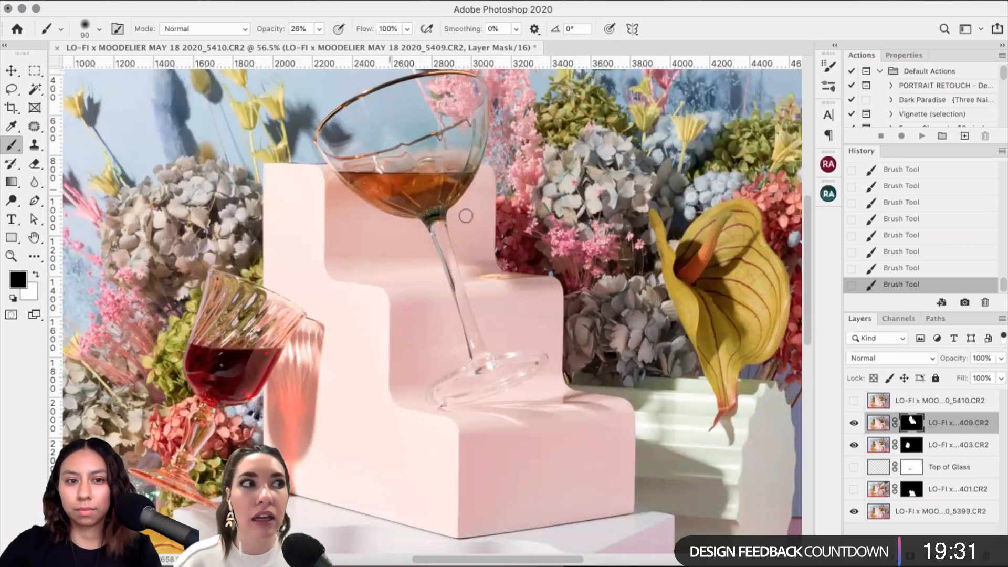
scroll(836, 400, up, 3)
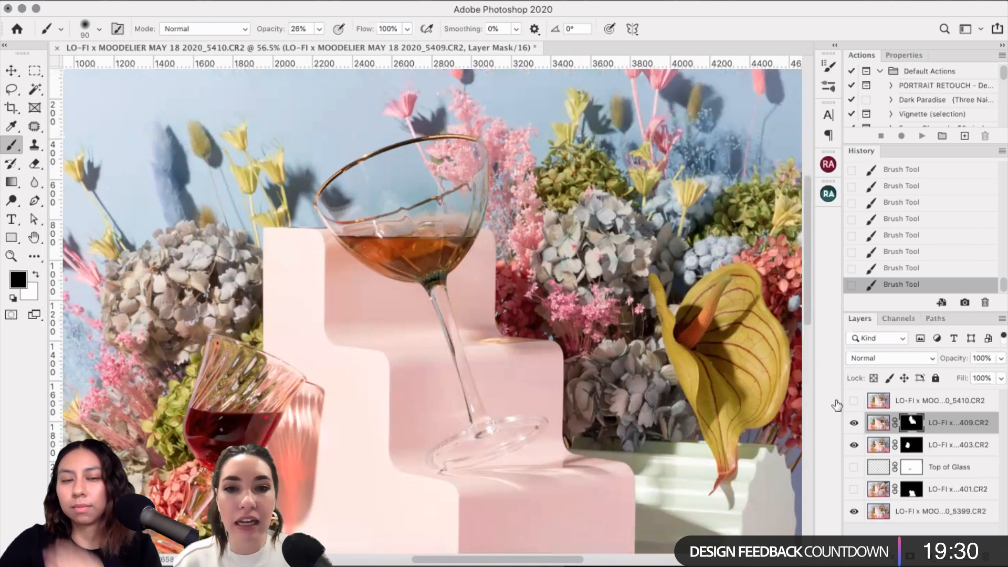
click(854, 423)
click(854, 422)
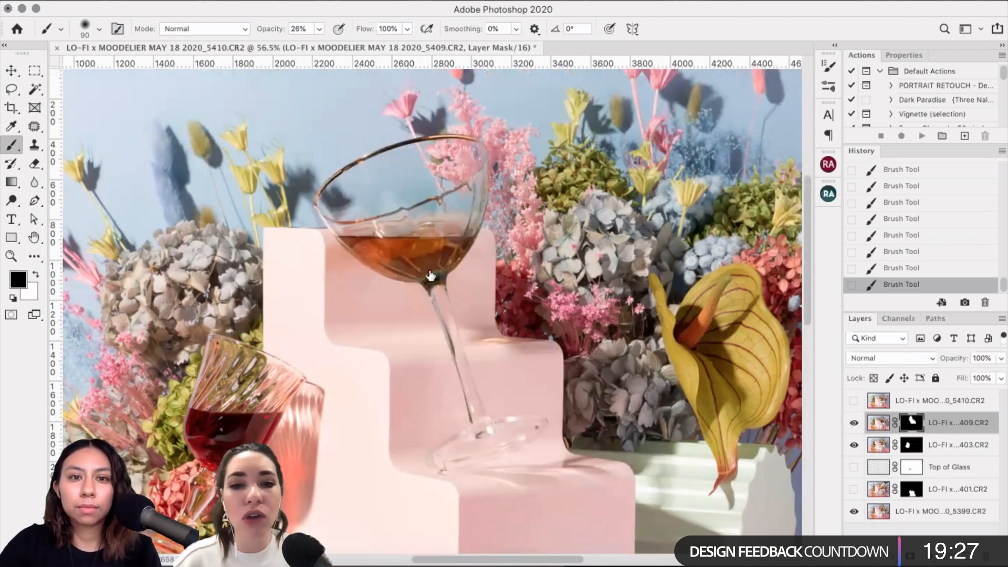
scroll(431, 275, up, 3)
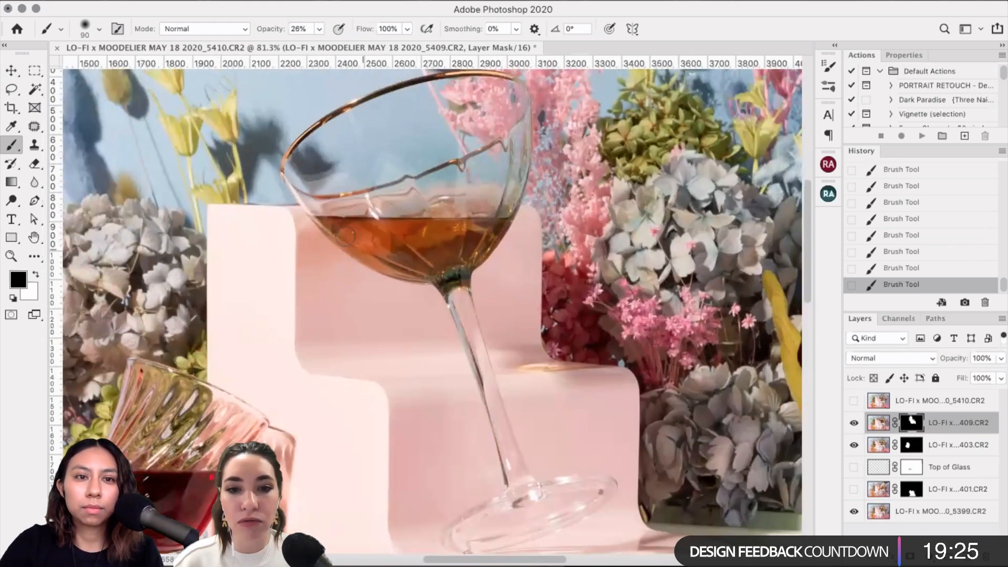
scroll(368, 252, left, 5)
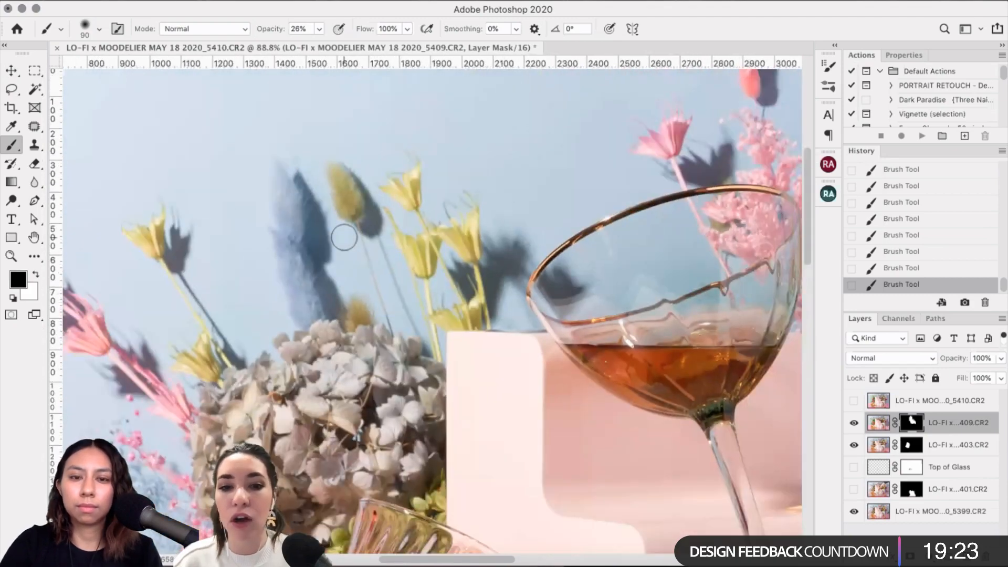
scroll(344, 238, right, 5)
scroll(344, 238, down, 3)
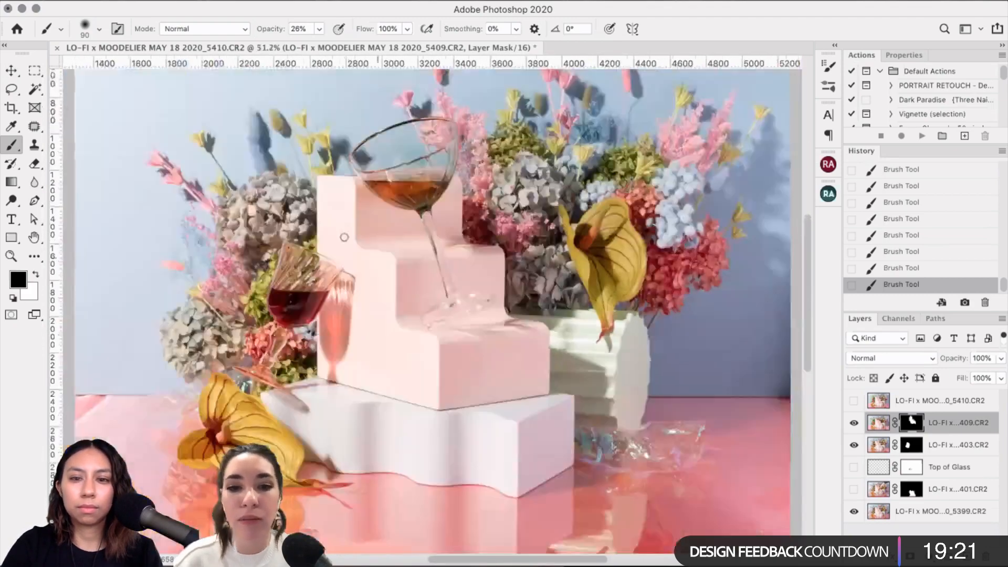
scroll(344, 237, down, 2)
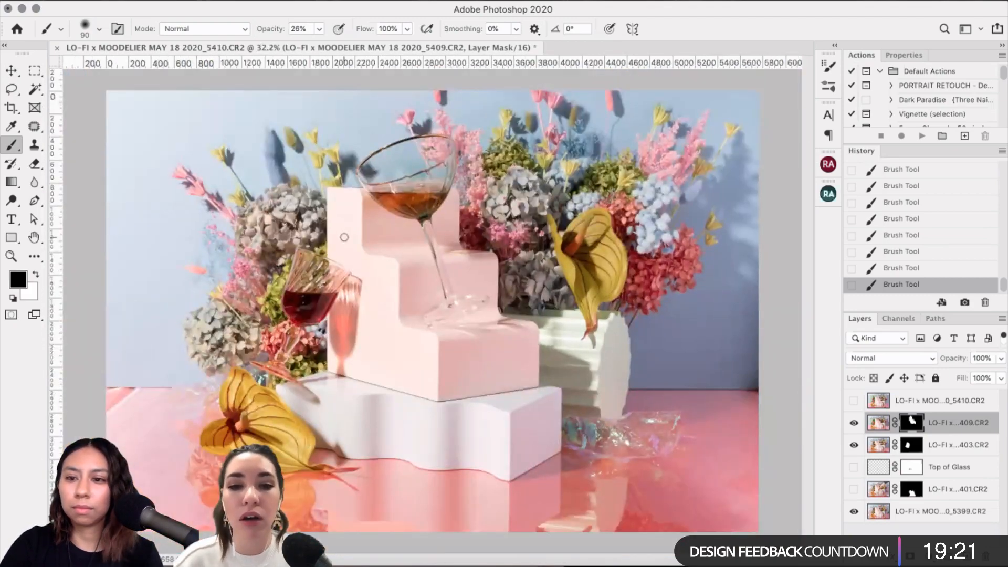
Step: Show the tilted-glass 401 and Top of Glass layers, then toggle the top 5410 photo
click(854, 488)
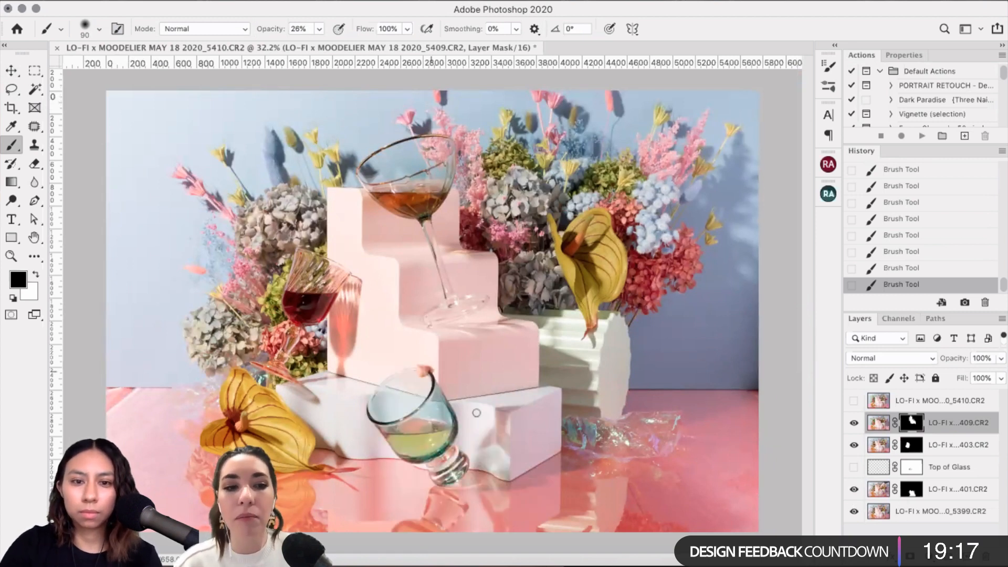
click(854, 467)
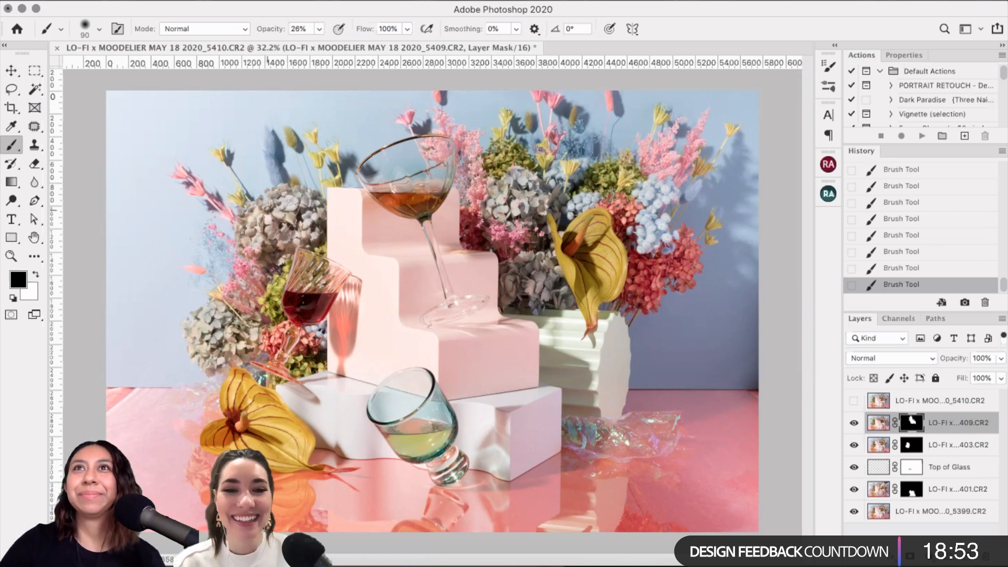
click(854, 401)
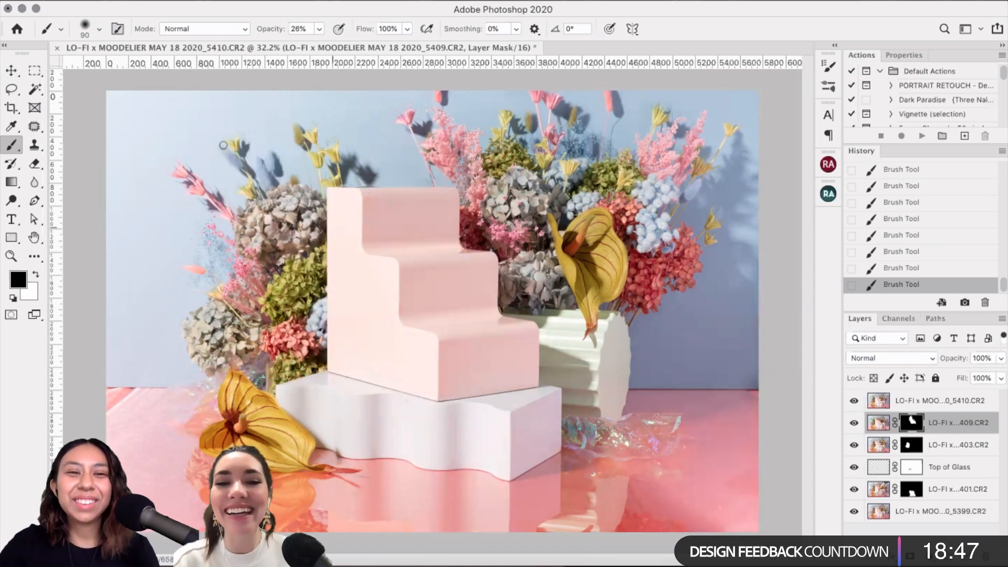
click(853, 401)
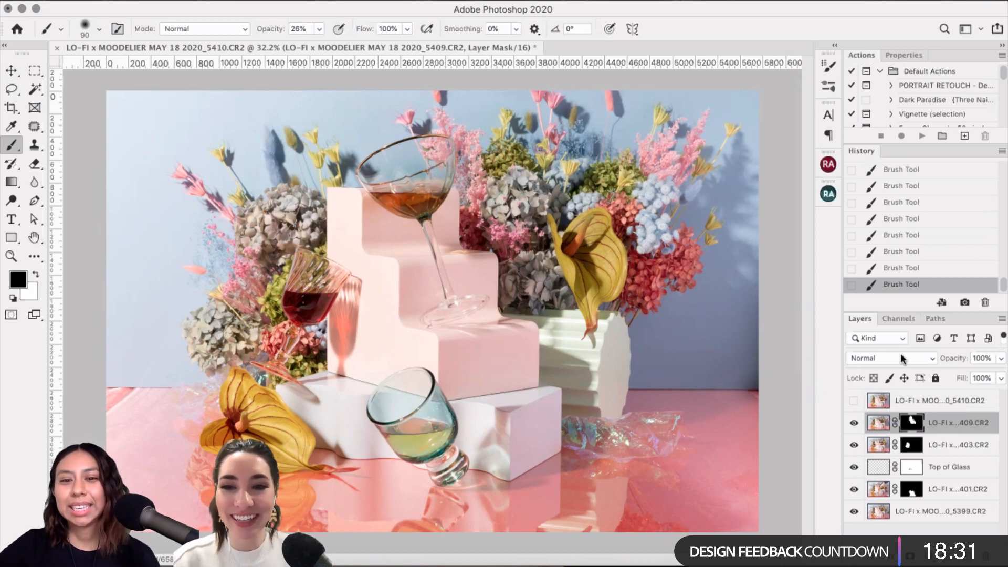
Step: Flip the 5410 layer on and off to compare the glasses, leaving it visible
click(853, 403)
click(853, 403)
click(853, 404)
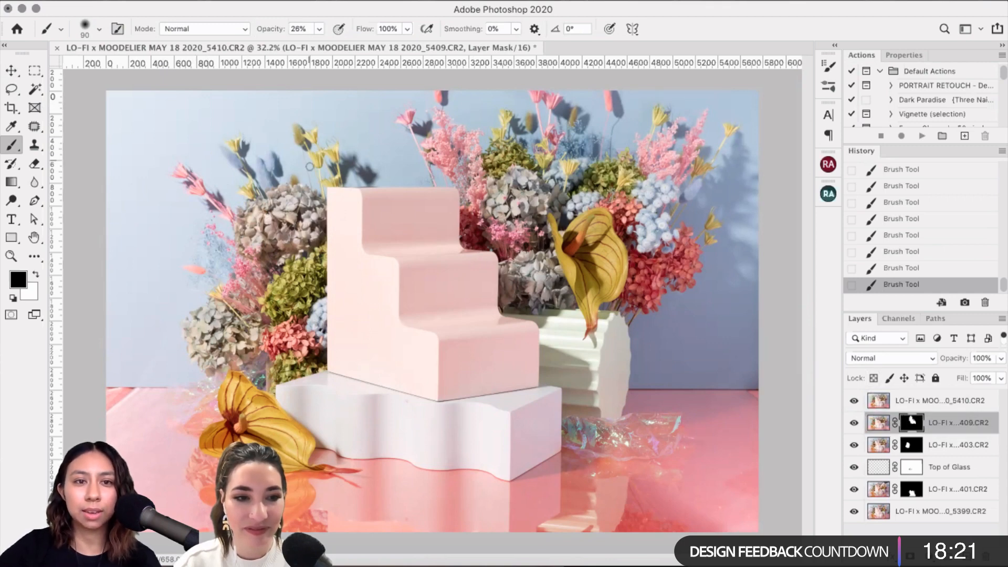
click(854, 400)
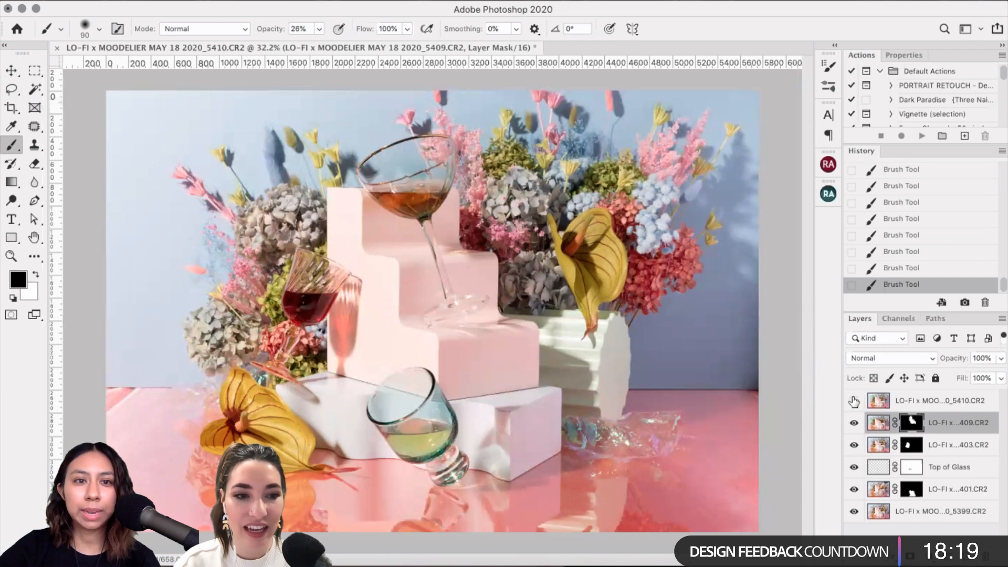
click(854, 400)
click(853, 401)
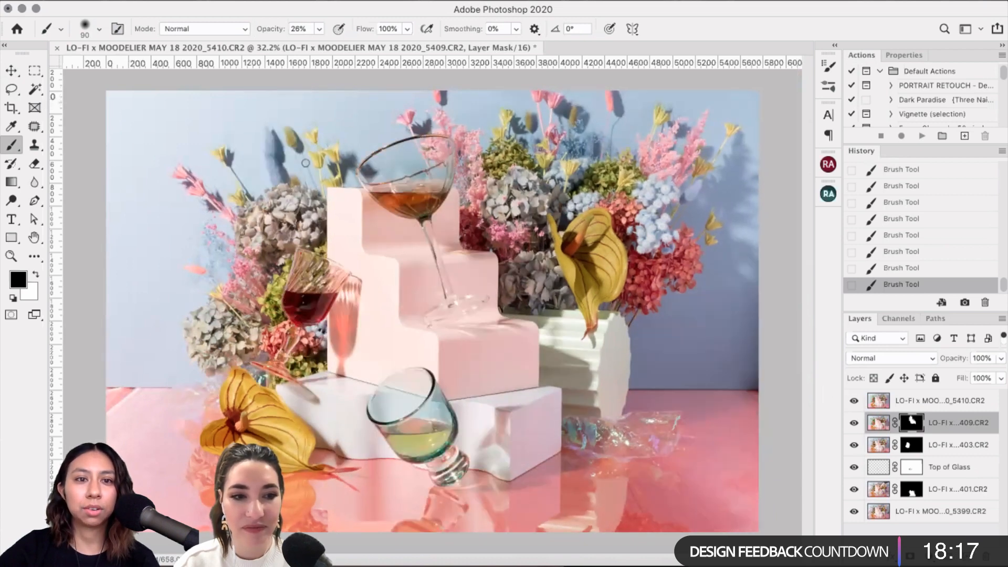
scroll(305, 163, up, 2)
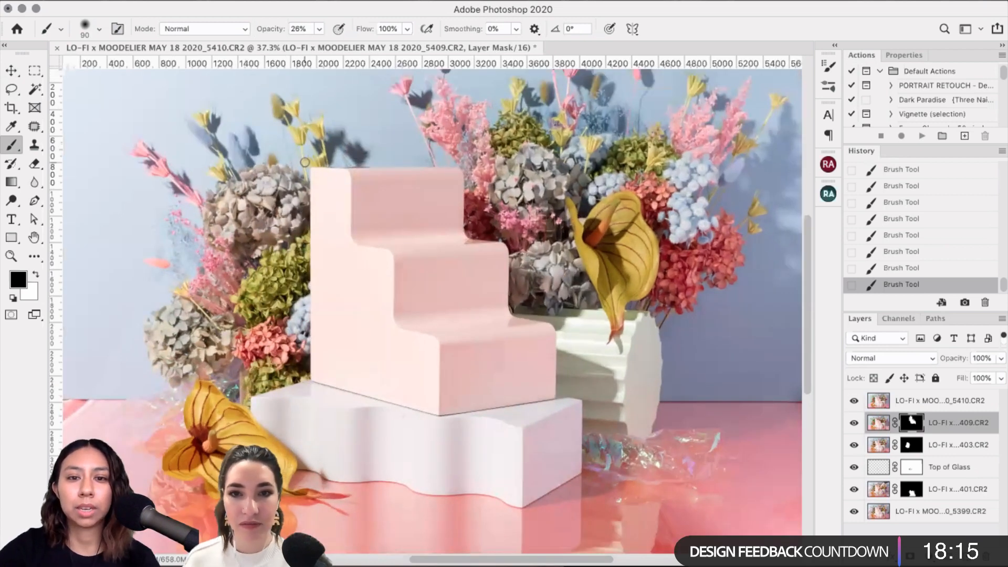
Step: Lasso the patch of flower shadows above the hydrangea
scroll(304, 163, left, 1)
scroll(310, 152, up, 6)
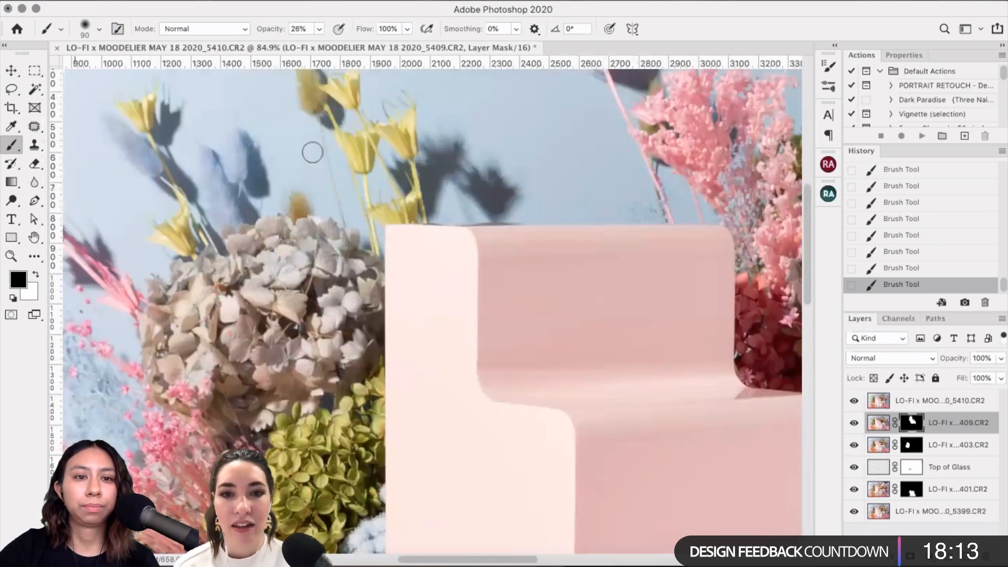
scroll(313, 152, left, 4)
scroll(313, 152, up, 3)
scroll(313, 152, up, 3)
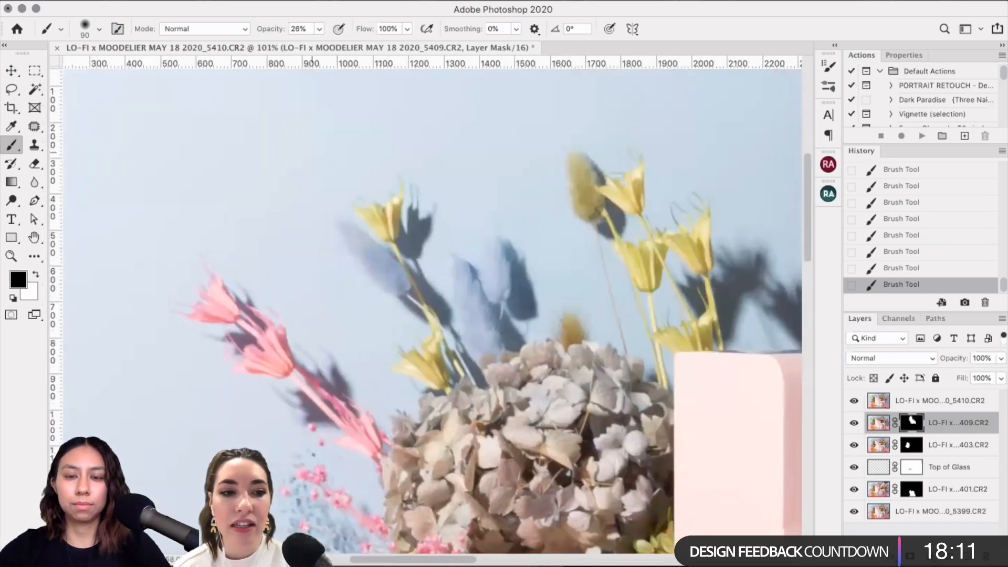
click(11, 90)
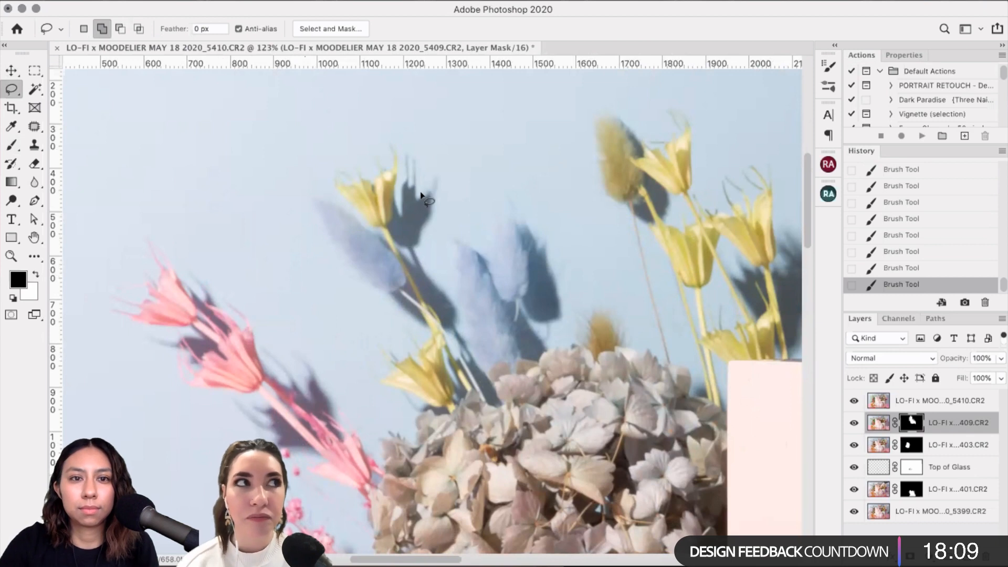
mouse_move(362, 113)
mouse_down()
mouse_move(336, 367)
mouse_move(469, 470)
mouse_move(621, 213)
mouse_move(513, 90)
mouse_move(367, 108)
mouse_up()
Step: Refine the selection in Select and Mask with Smooth 6 and add it as a layer mask
click(286, 0)
click(349, 179)
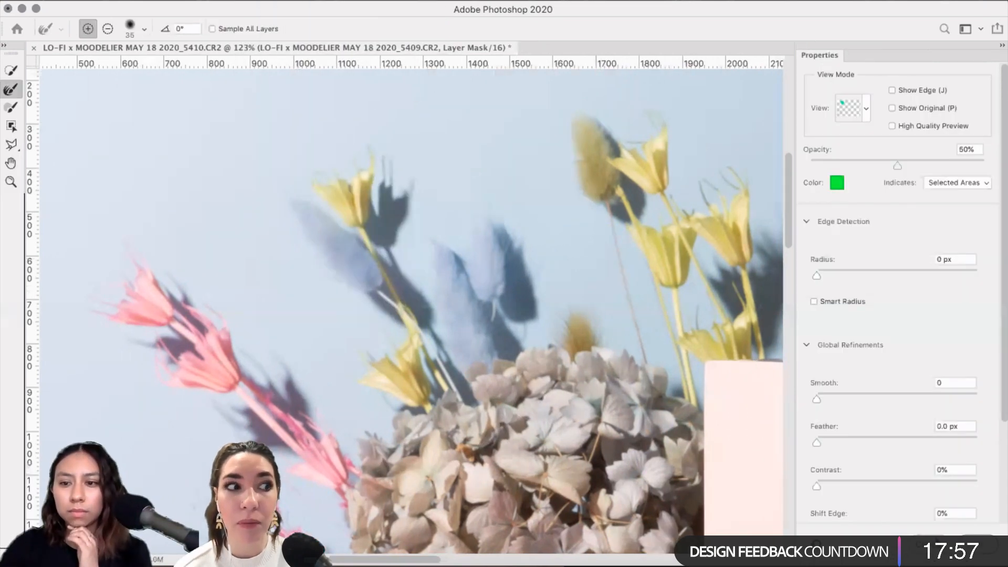
click(826, 396)
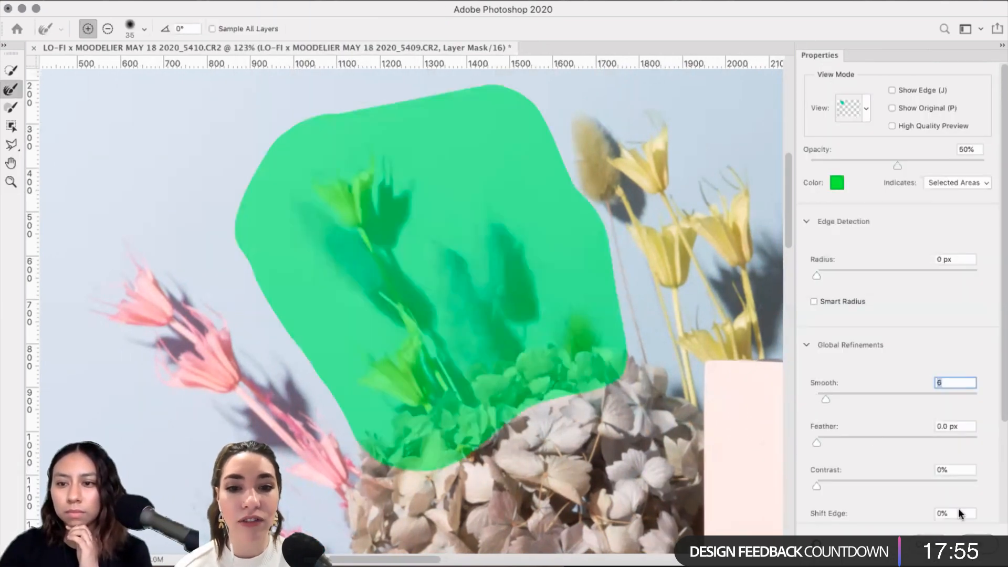
key(Return)
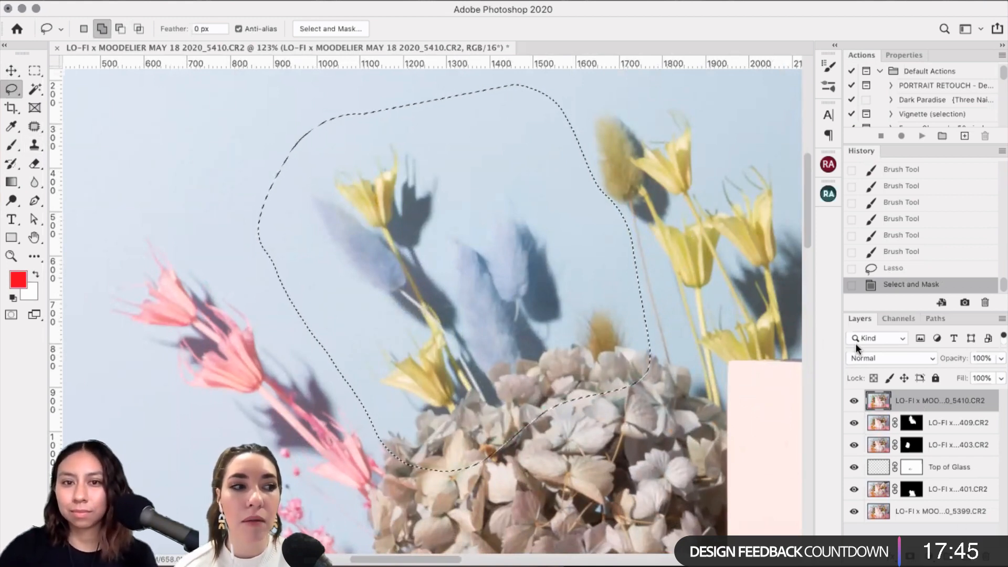
click(909, 556)
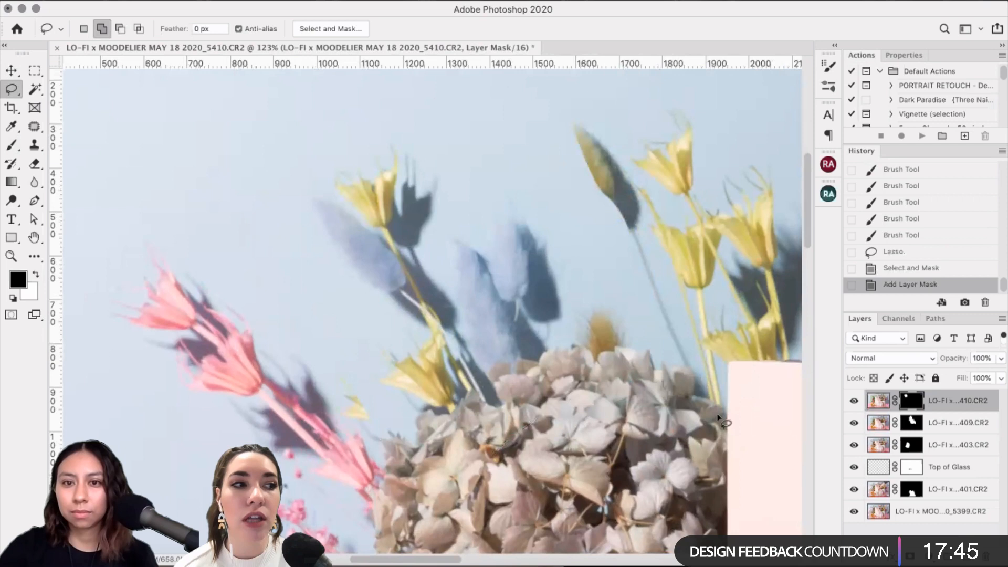
Step: Compare the composite with and without the masked photo, then nudge its pixels one step right
click(855, 402)
click(855, 401)
click(855, 402)
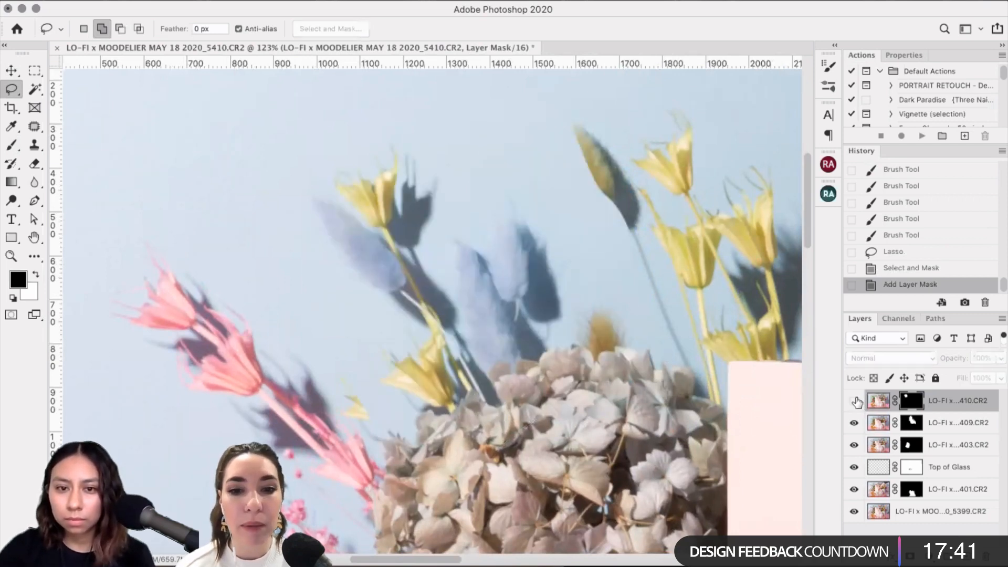
click(855, 402)
click(853, 401)
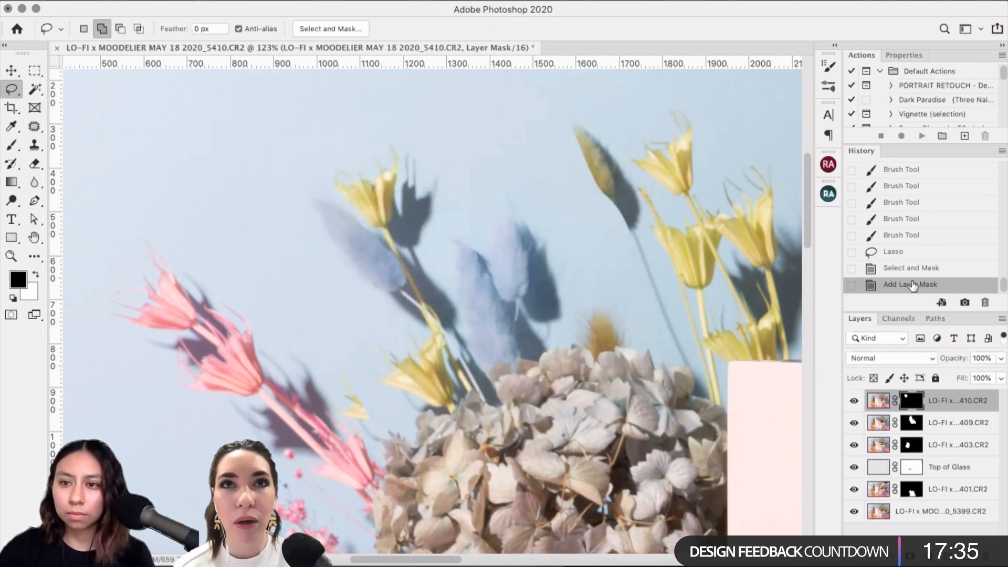
key(super+2)
key(v)
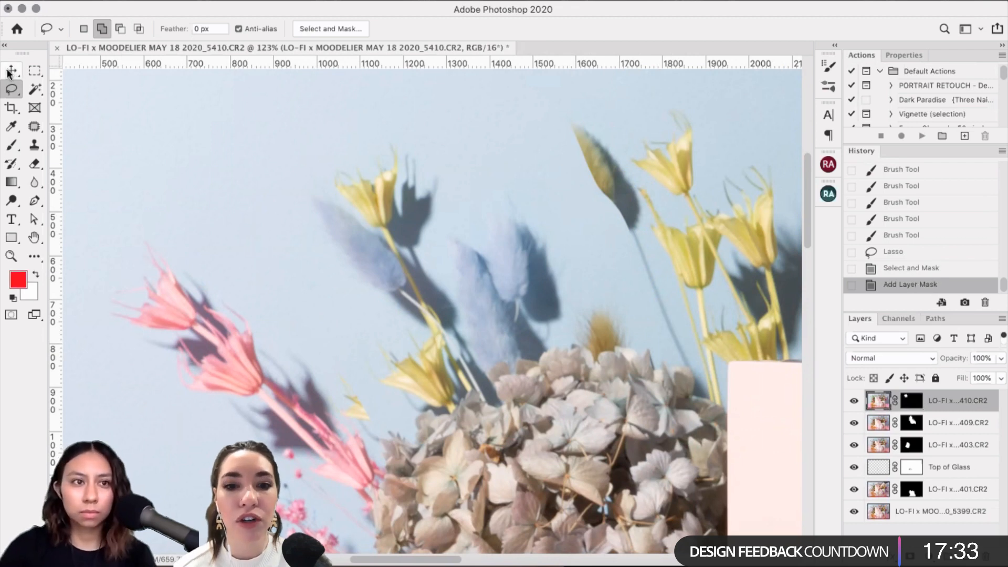
key(Right)
key(Right)
key(Right)
key(Right)
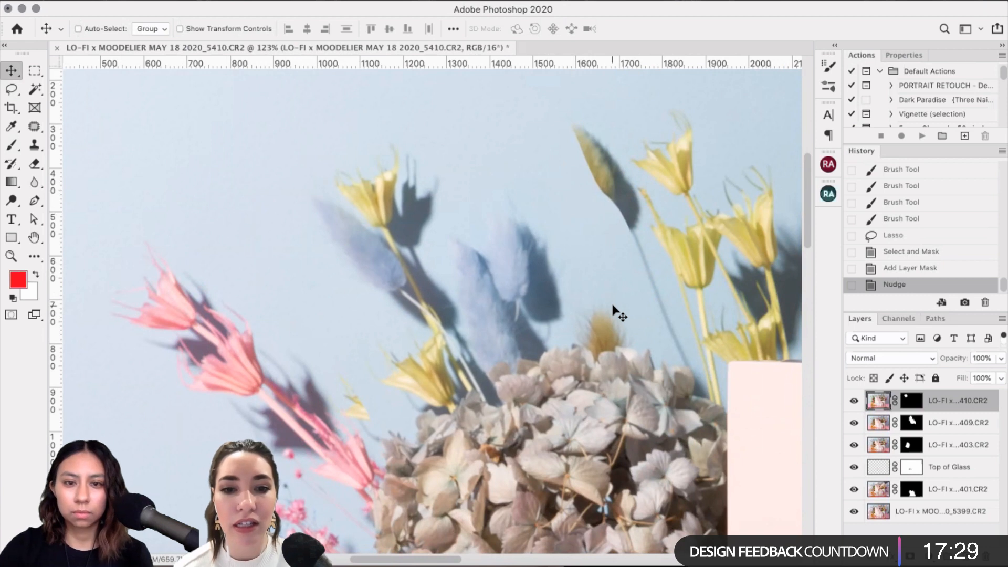
Step: Recheck the shadows with the photo toggled, shift-nudge it further right, and target its mask
click(853, 401)
click(854, 402)
click(853, 402)
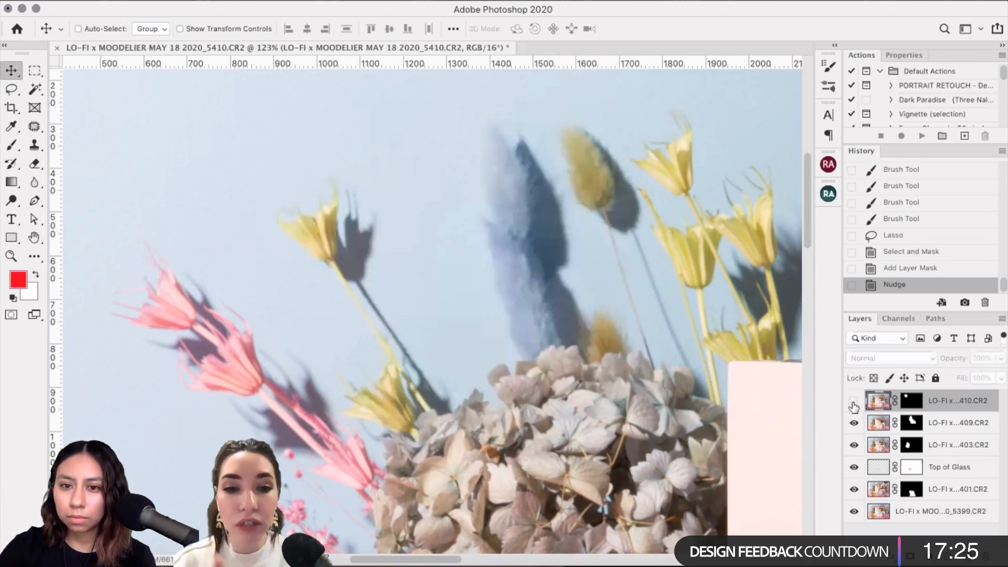
click(853, 401)
click(853, 401)
click(852, 402)
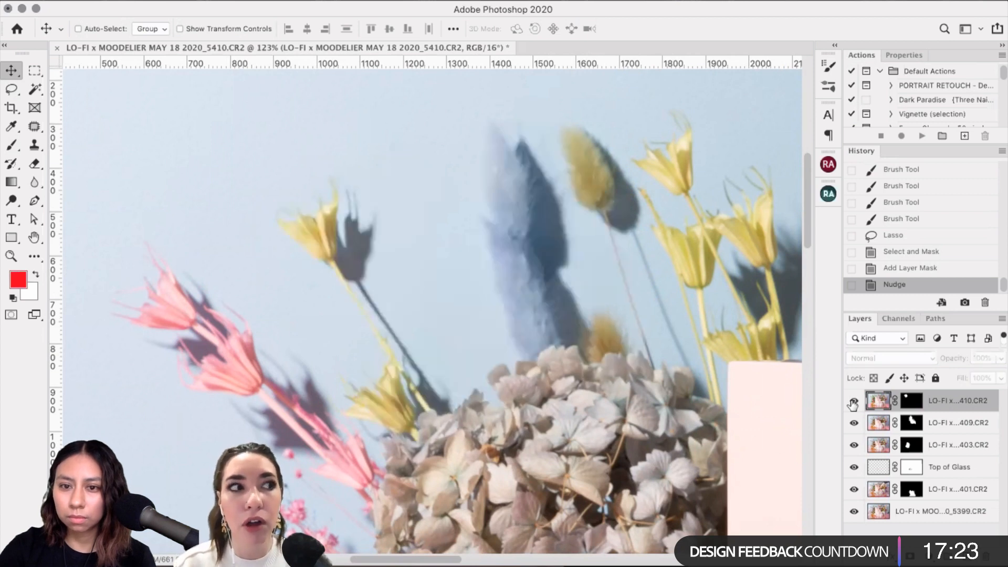
click(853, 403)
key(shift+Right)
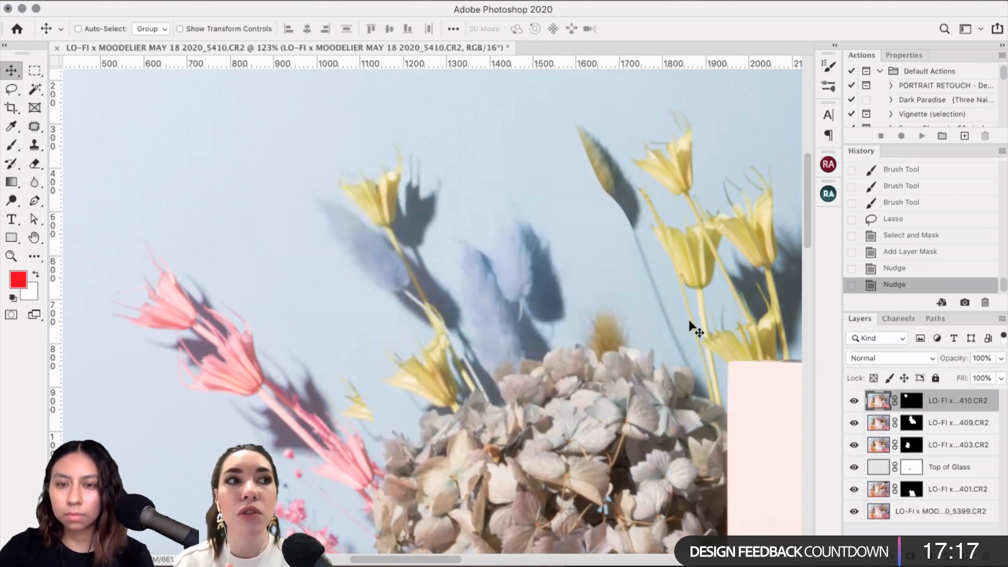
click(911, 400)
click(11, 147)
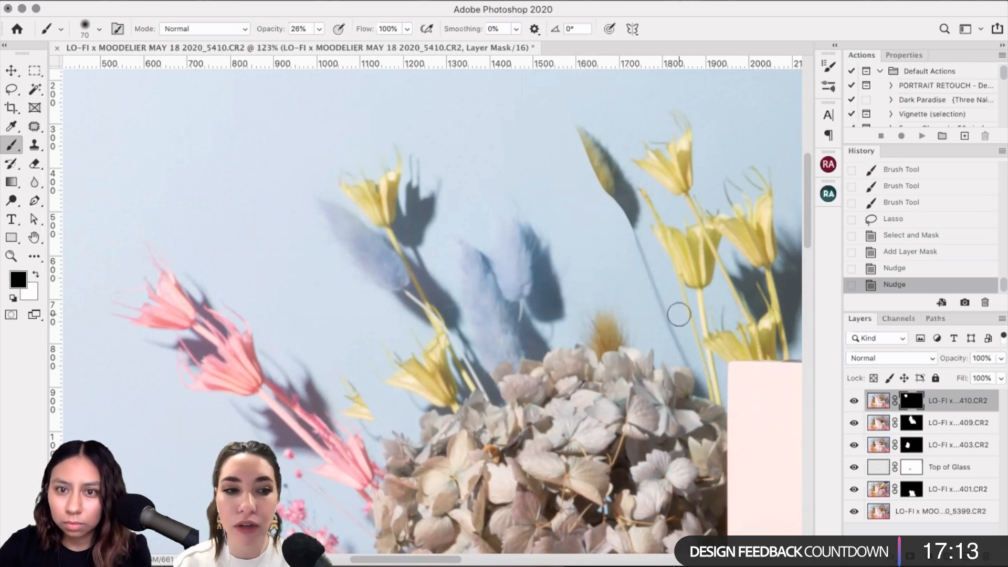
Step: Paint the mask with a 100–125 brush to reveal the yellow grass plume down to its base
click(854, 400)
click(854, 400)
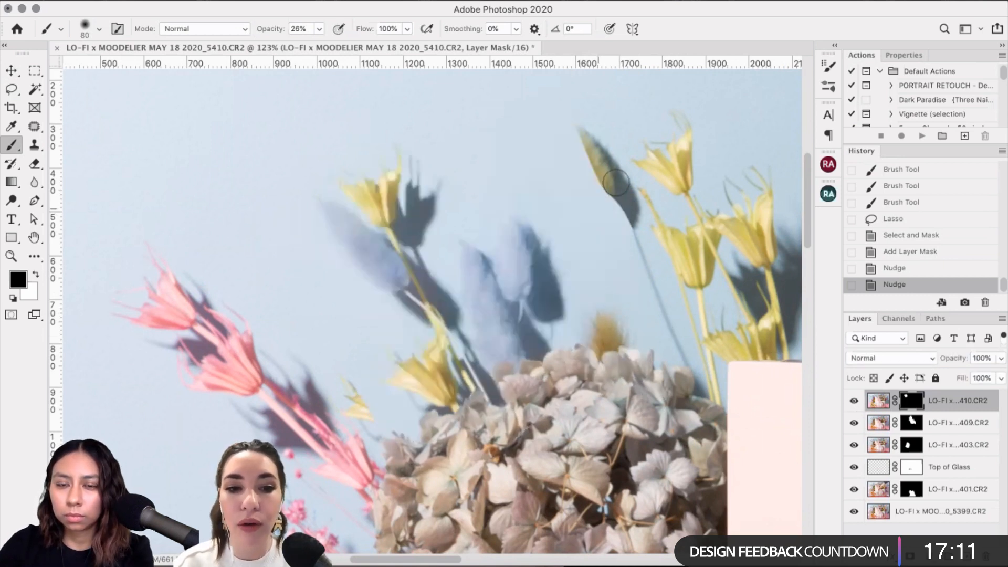
key(bracketright)
key(bracketright)
key(bracketright)
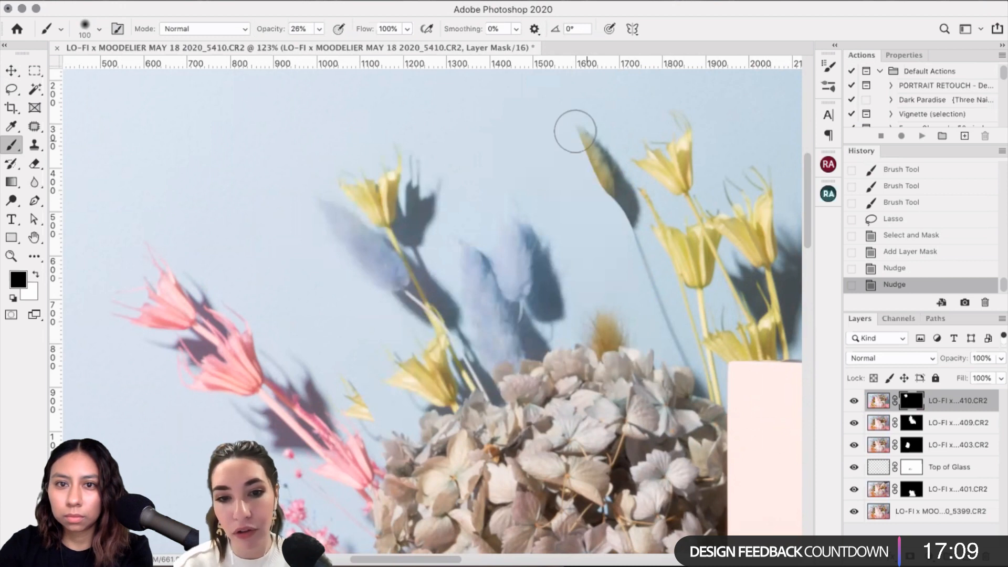
drag(575, 126, 576, 133)
key(bracketleft)
click(576, 134)
click(572, 136)
click(575, 147)
click(577, 150)
click(580, 152)
click(583, 154)
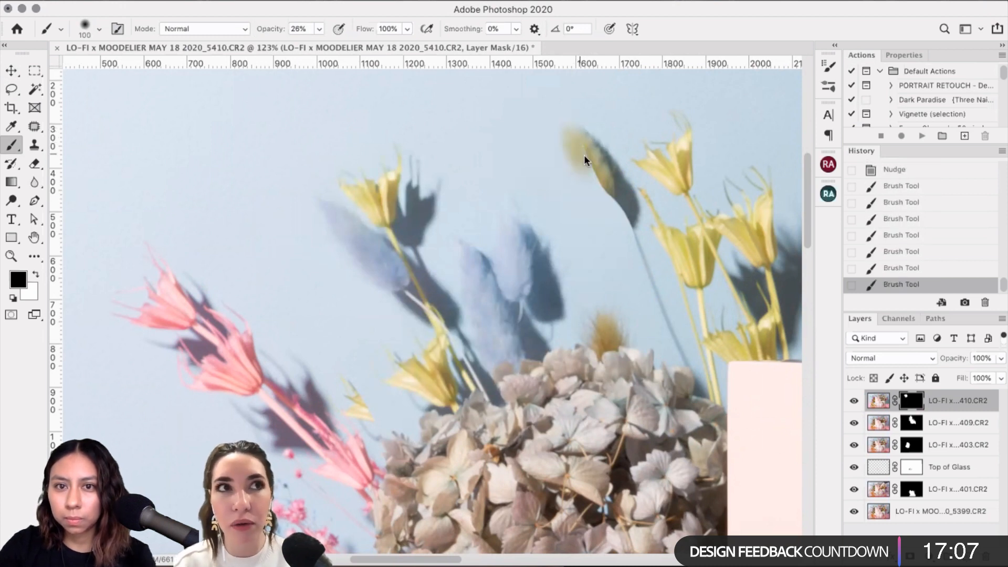
click(582, 153)
mouse_move(594, 181)
mouse_down()
mouse_move(605, 207)
mouse_move(616, 207)
mouse_move(609, 190)
mouse_up()
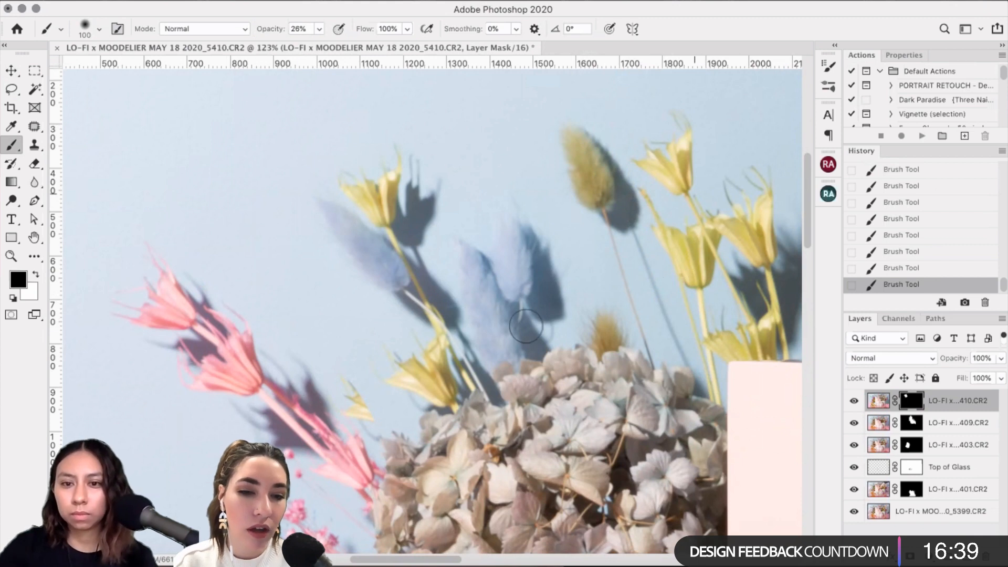
Step: Undo the last mask stroke and repaint the mask in white over the small yellow flower
click(854, 401)
click(854, 401)
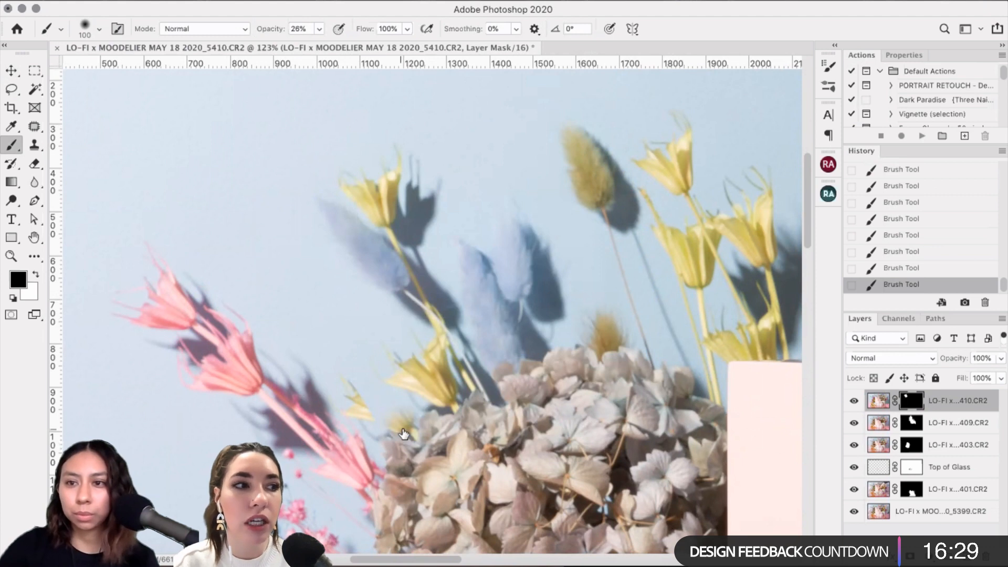
scroll(918, 208, up, 1)
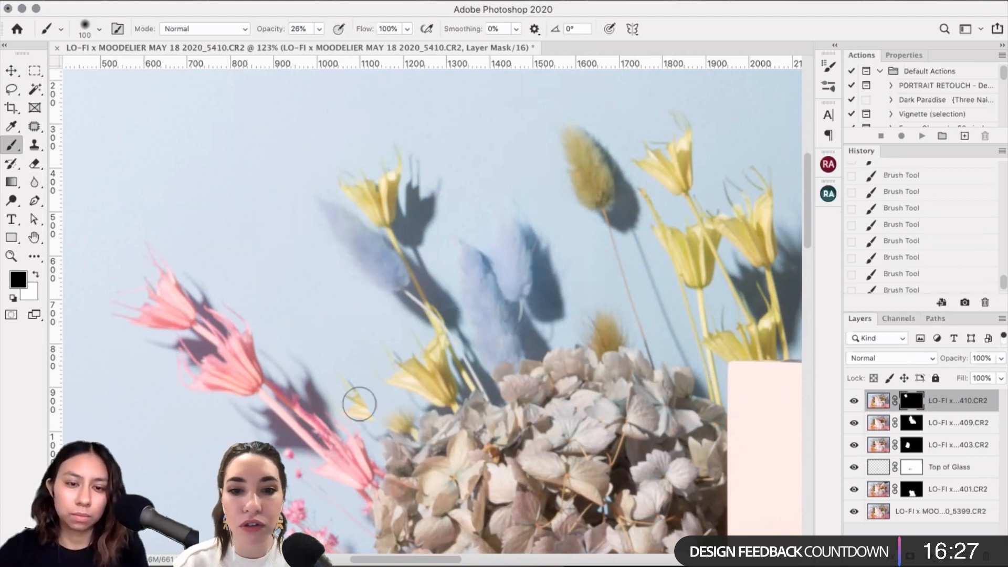
key(super+z)
key(super+z)
key(super+z)
key(super+z)
key(super+z)
key(super+z)
key(super+z)
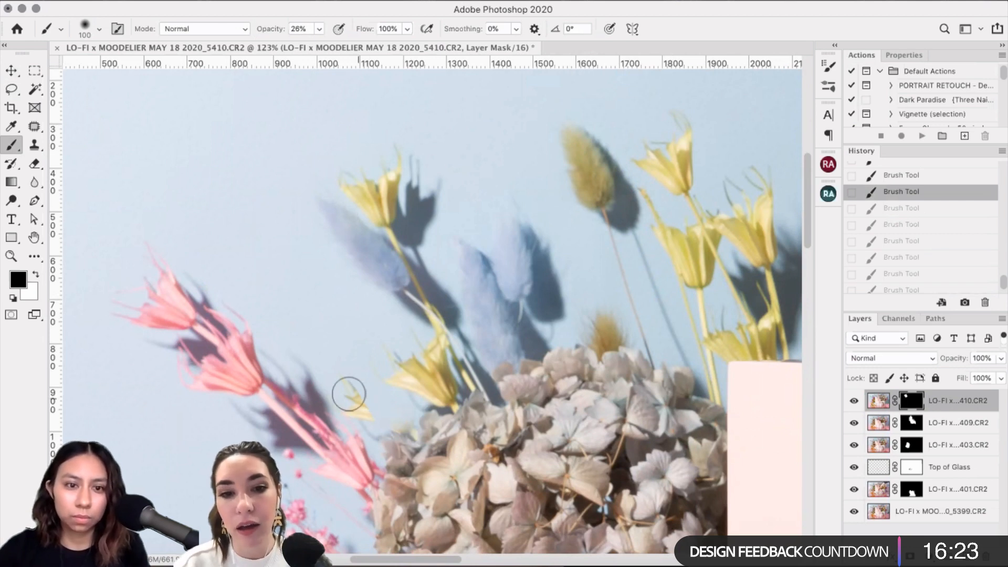
key(x)
drag(355, 404, 343, 387)
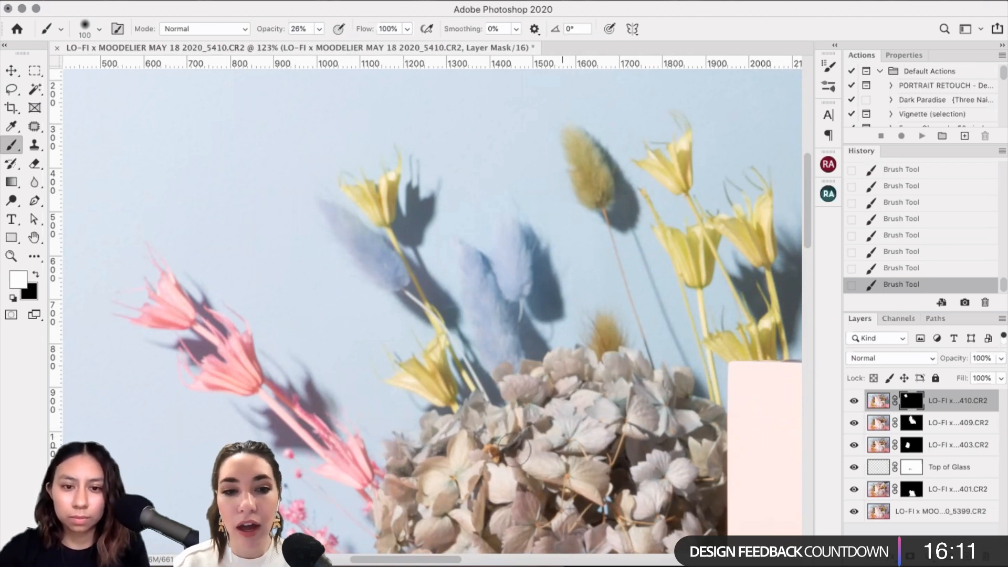
Step: Zoom in to inspect the flower shadows and leave black as the mask painting colour
key(x)
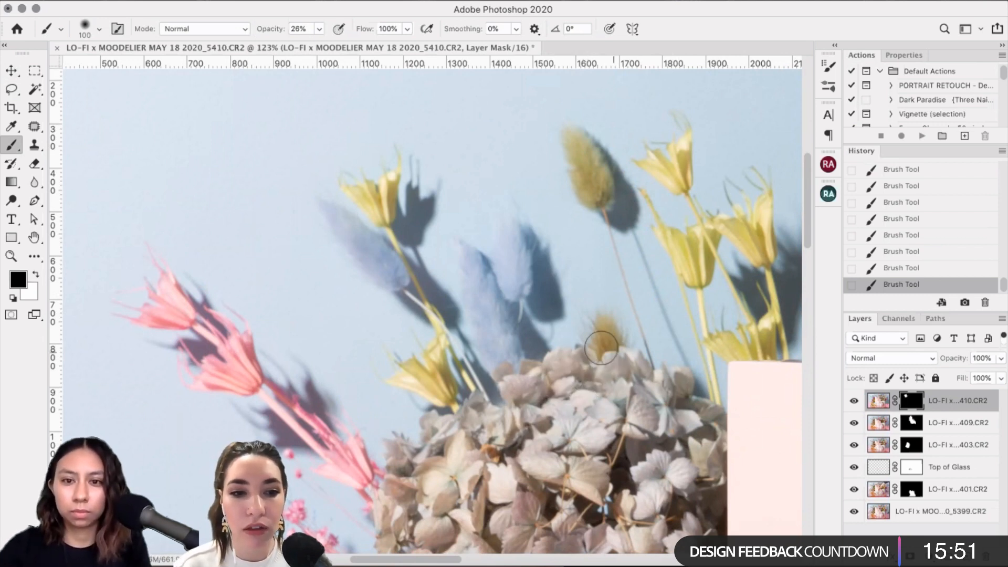
key(x)
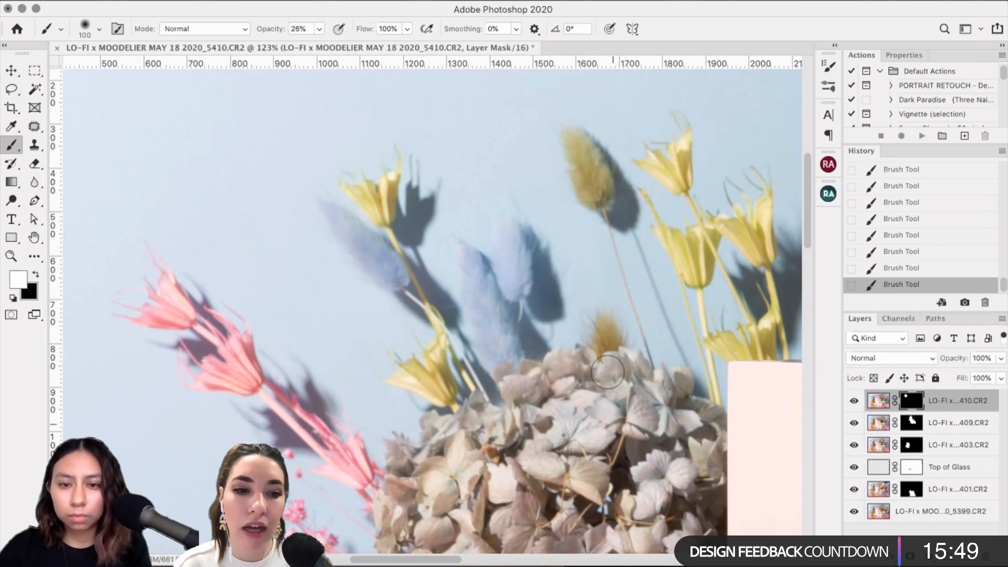
key(super+plus)
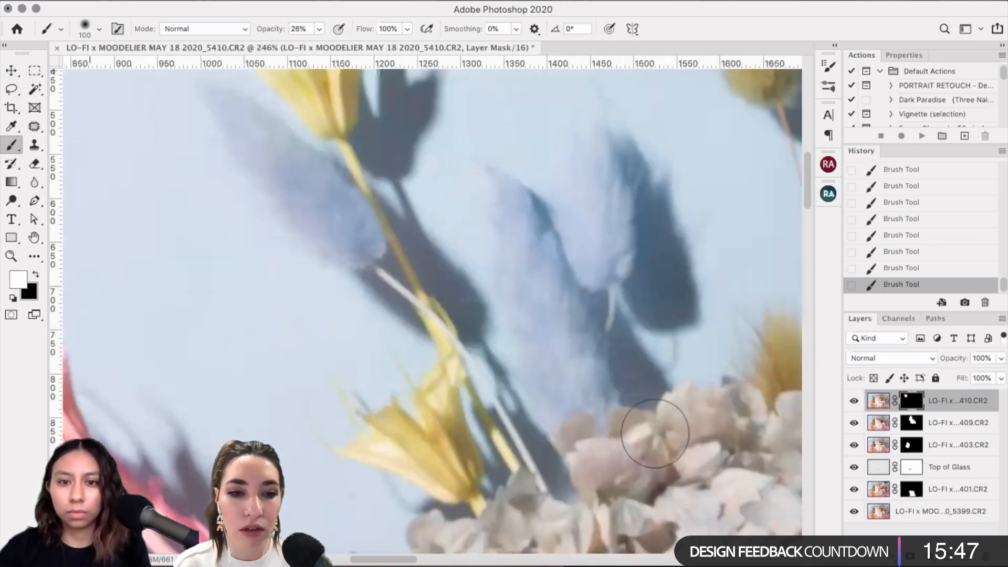
drag(655, 434, 491, 437)
key(super+minus)
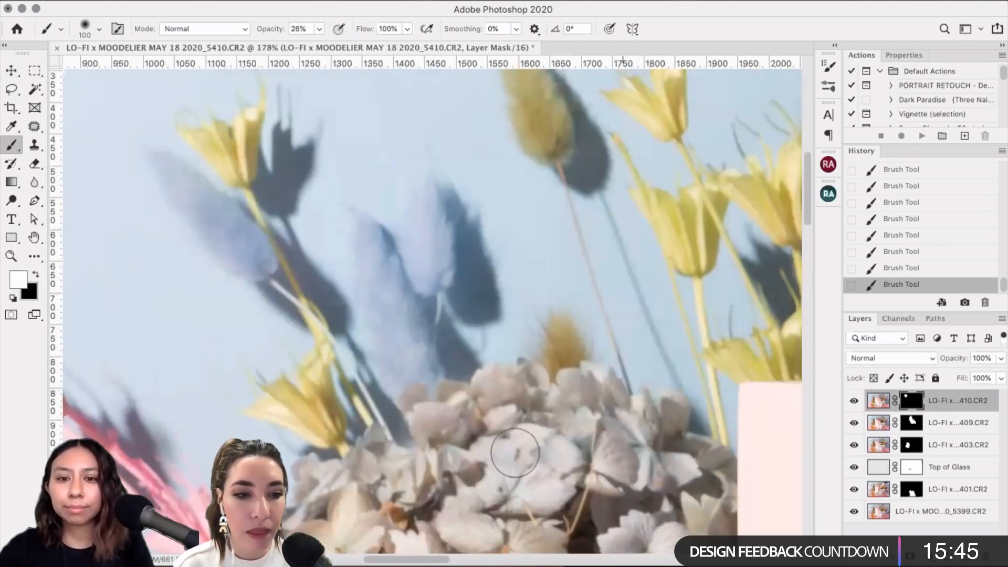
key(x)
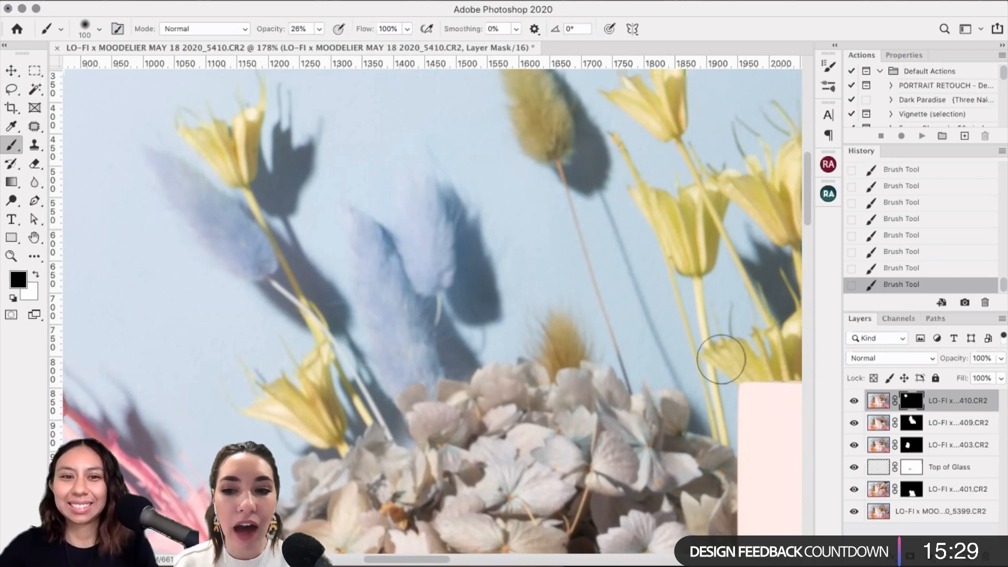
key(super+0)
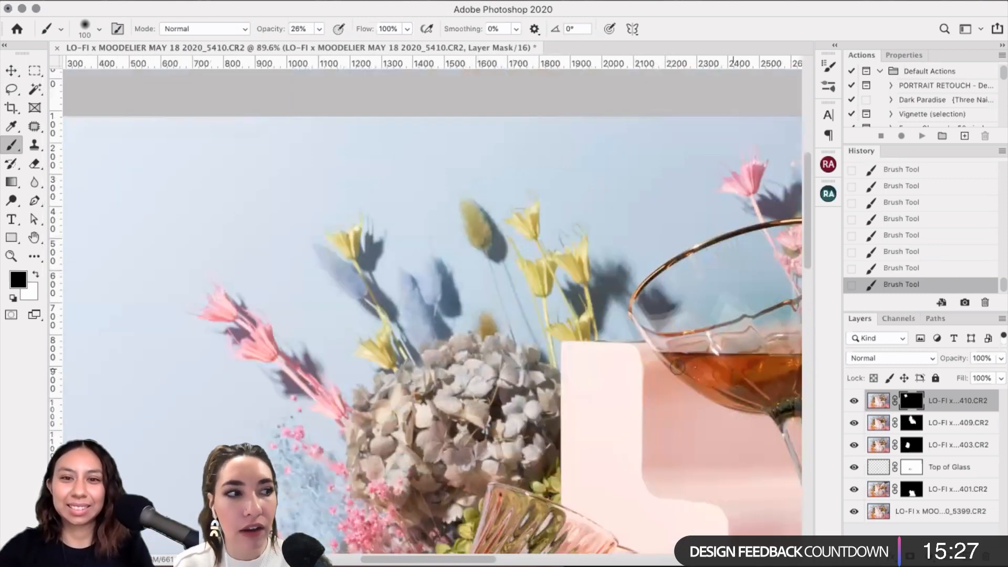
key(super+0)
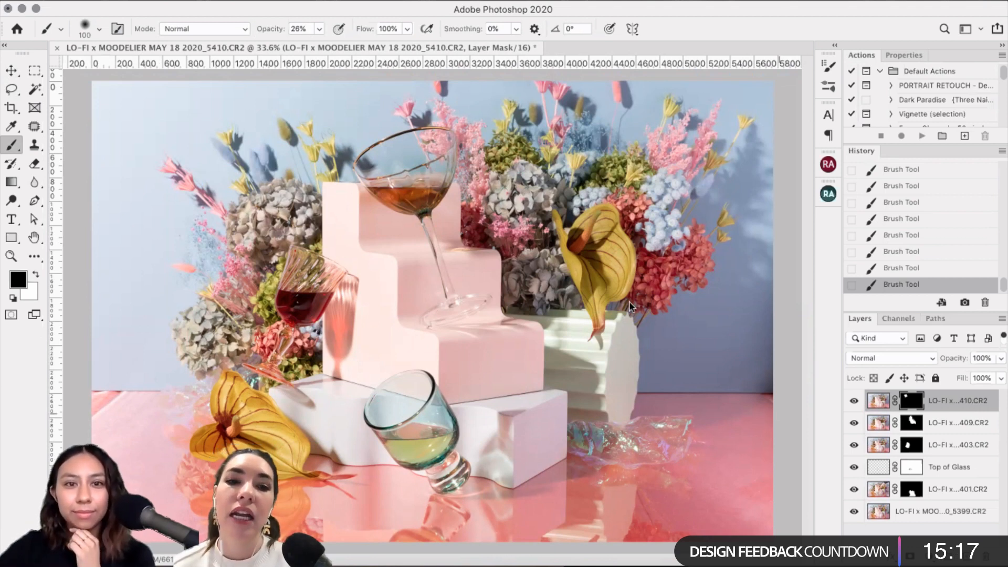
key(m)
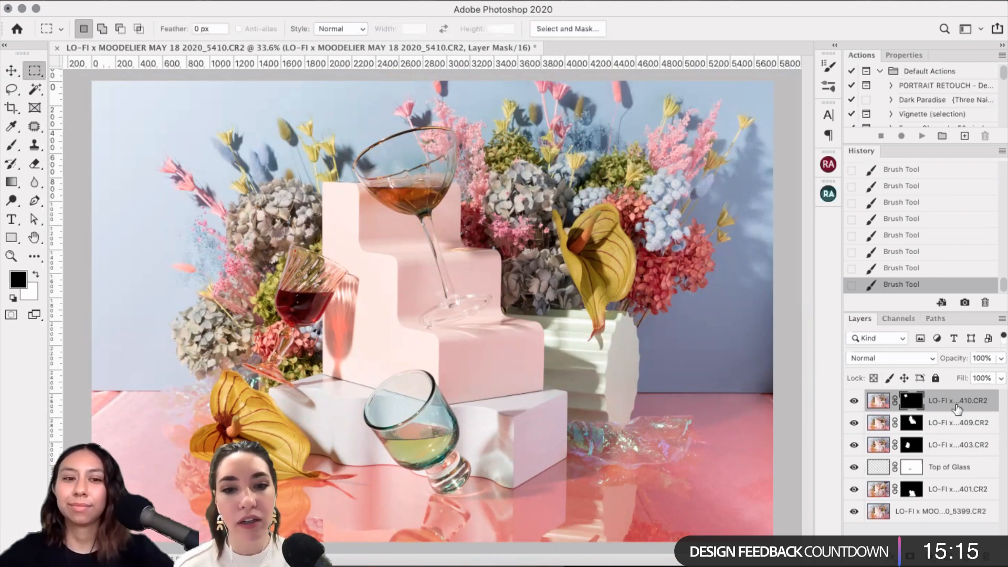
key(super+2)
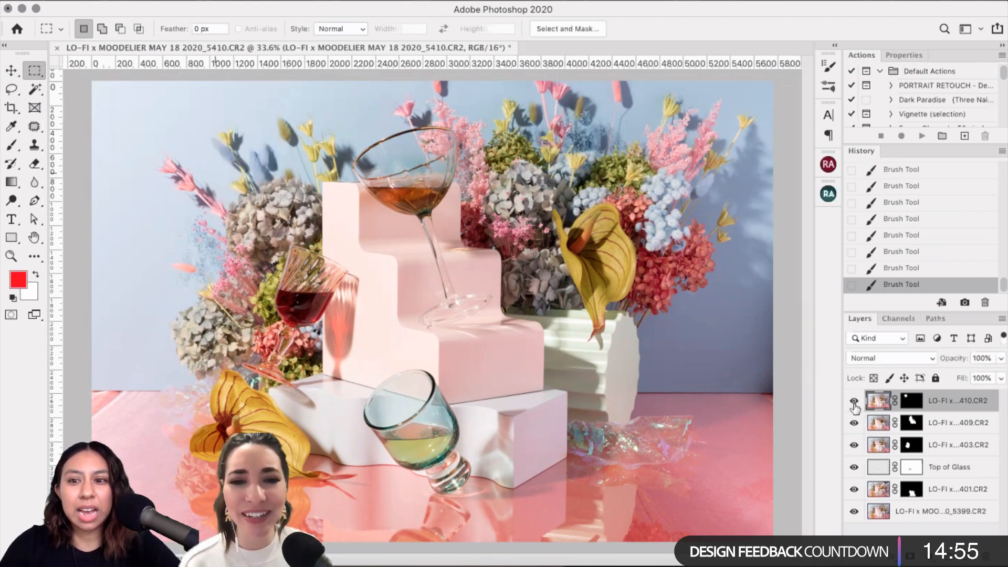
click(854, 402)
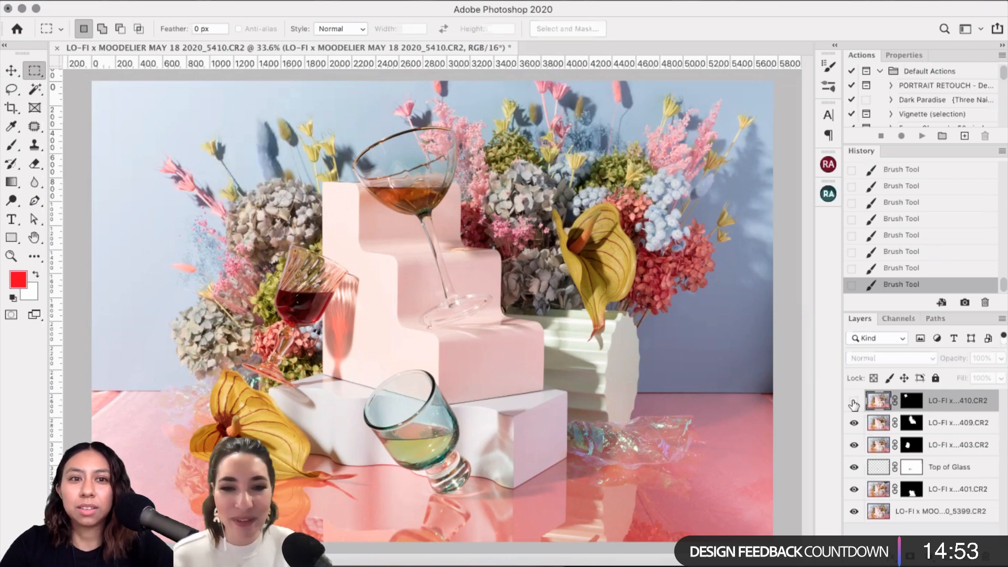
click(854, 402)
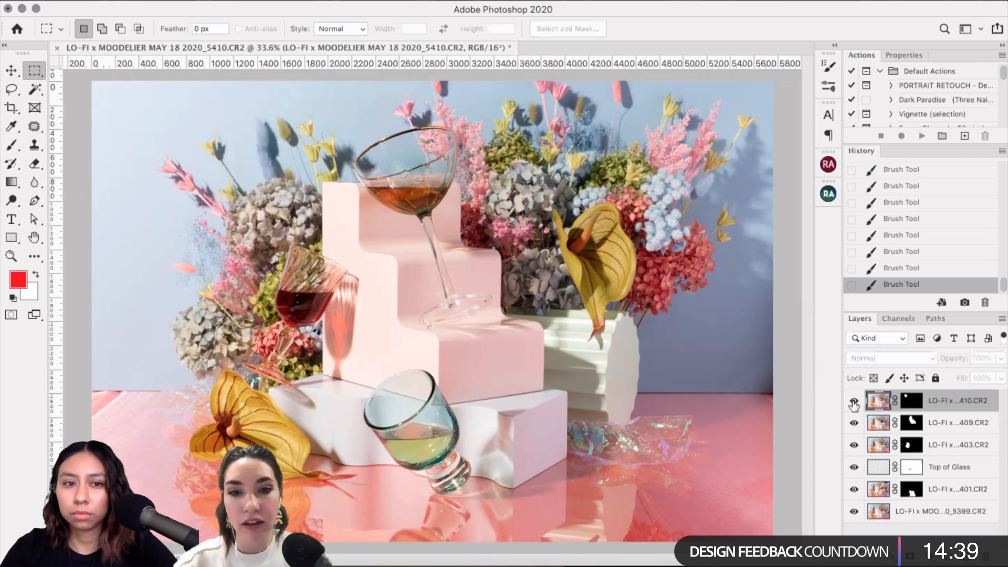
click(851, 402)
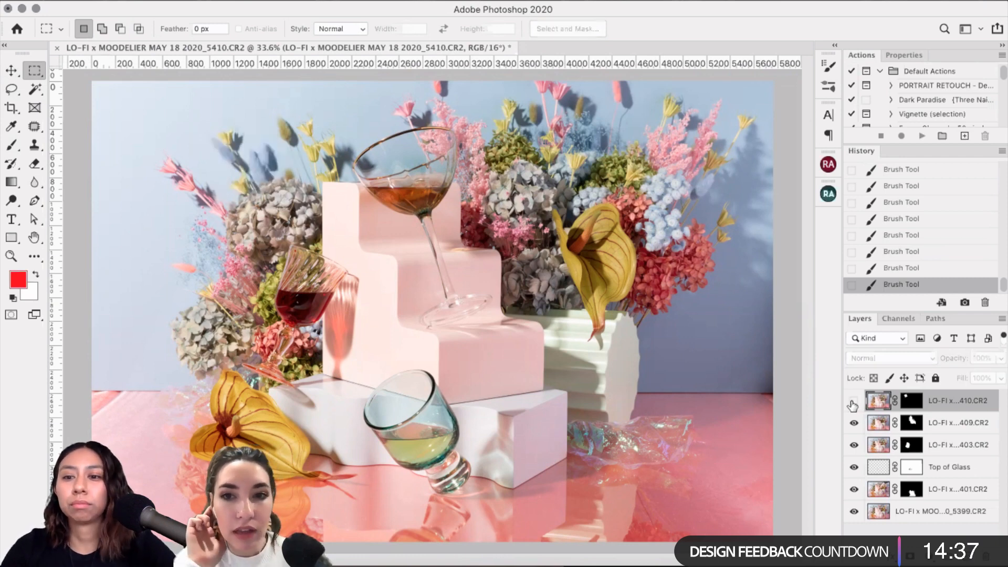
click(852, 402)
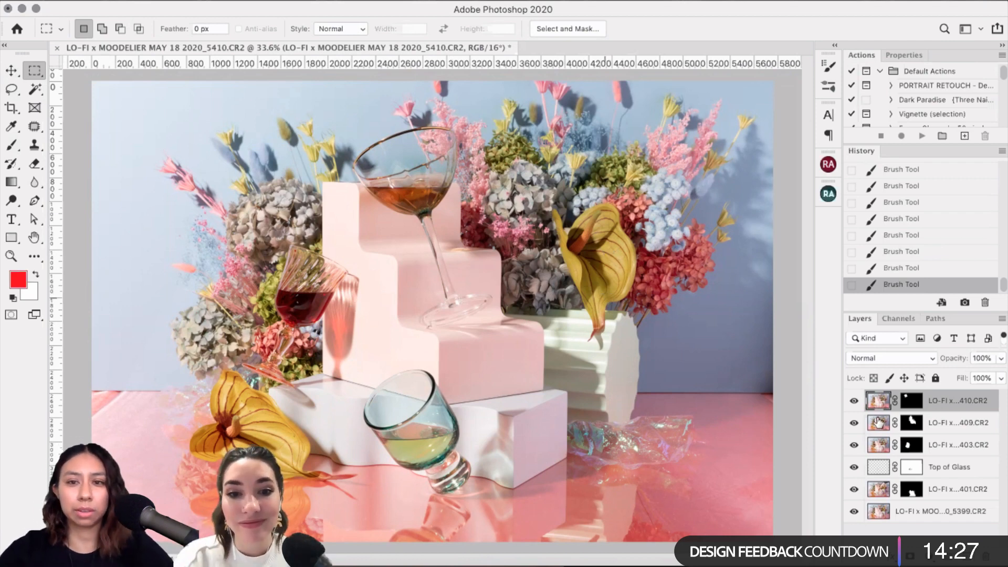
click(854, 402)
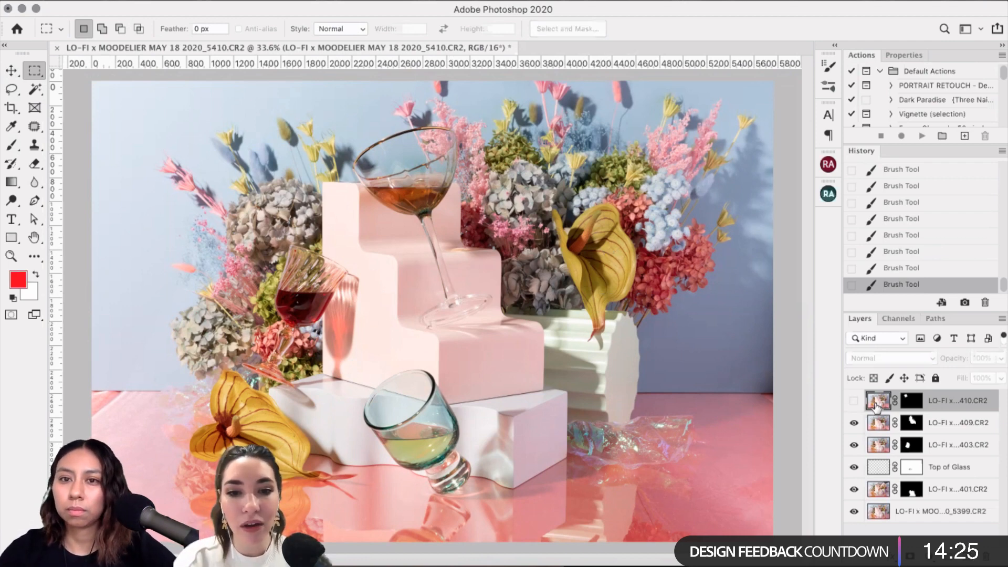
click(854, 401)
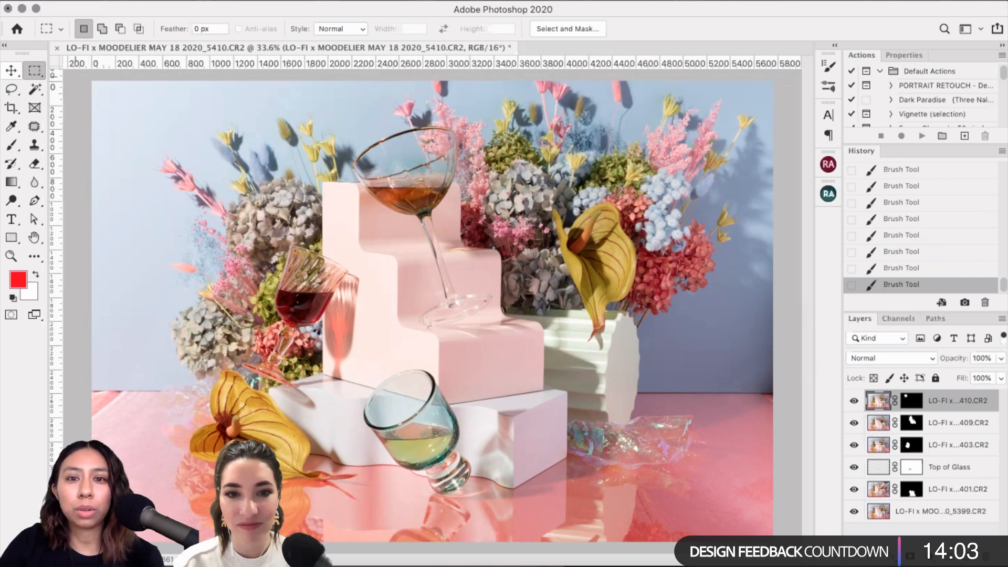
Step: Select the whole canvas, Copy Merged, and paste it as a new top layer
drag(91, 79, 775, 543)
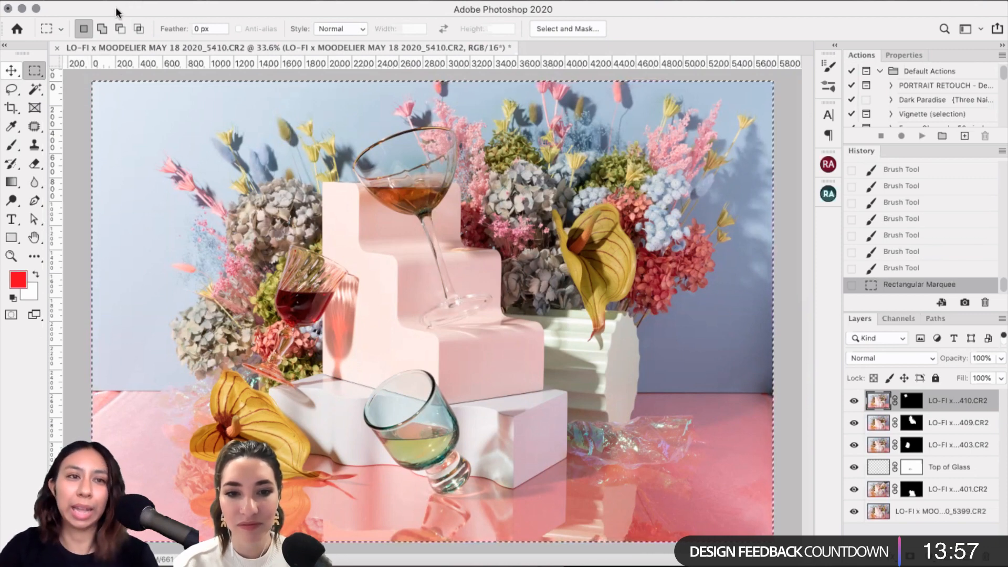
click(146, 1)
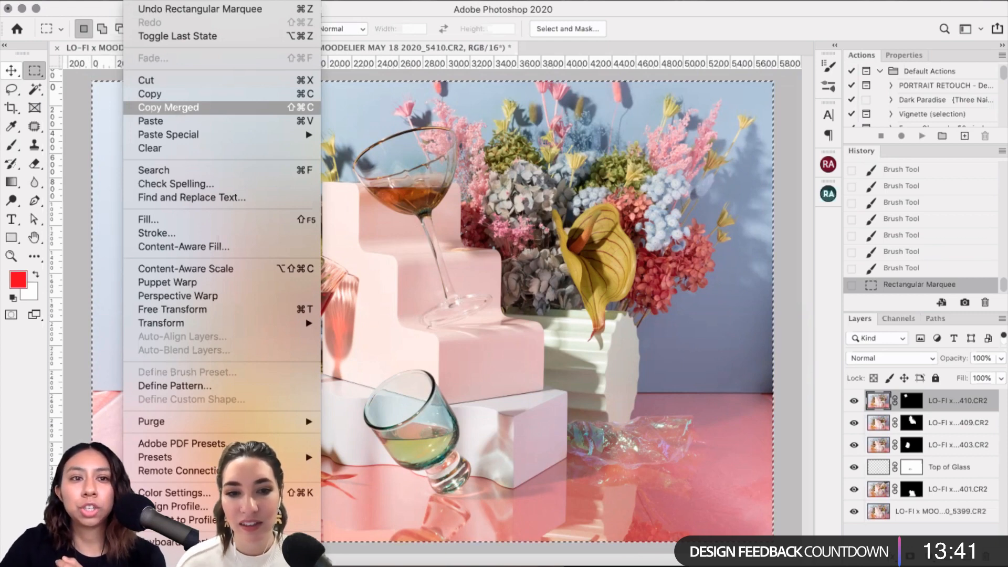
click(178, 109)
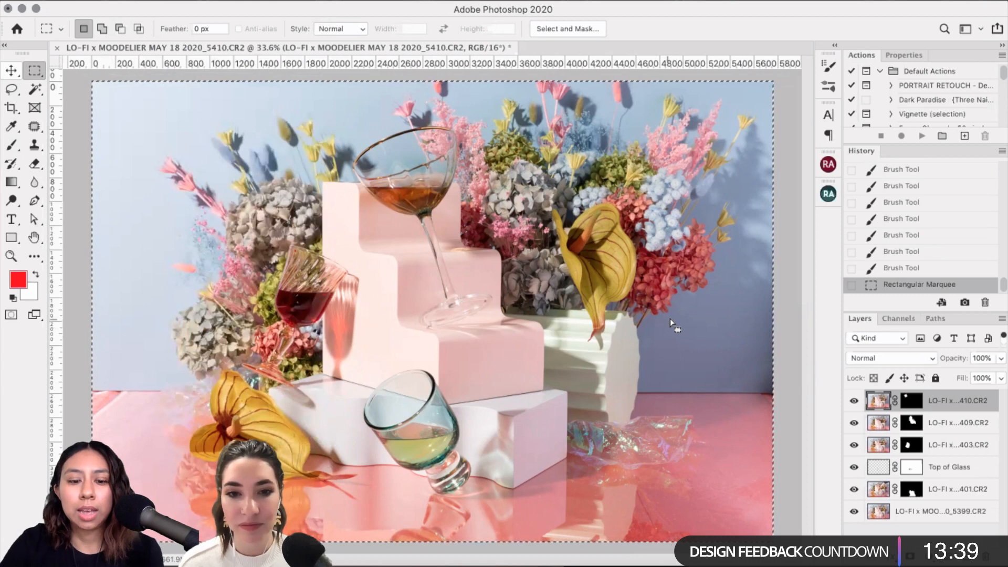
key(super+v)
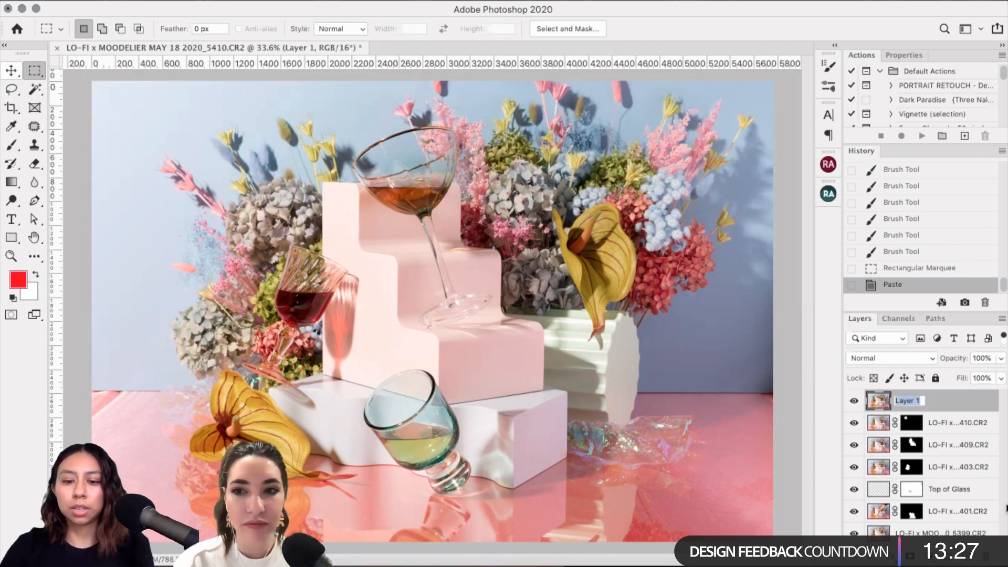
Step: Rename the pasted layer to 'Base'
text(Base)
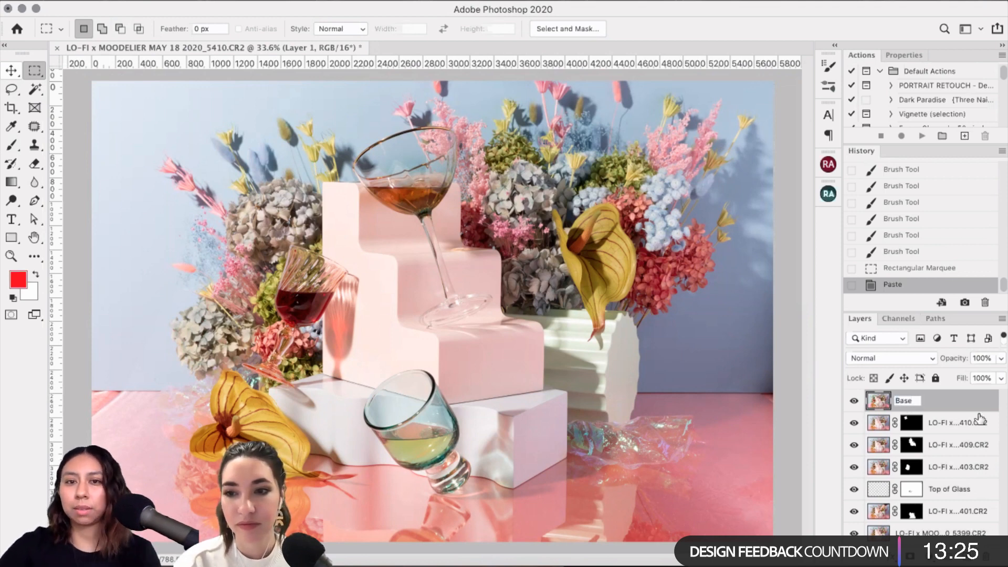
key(Return)
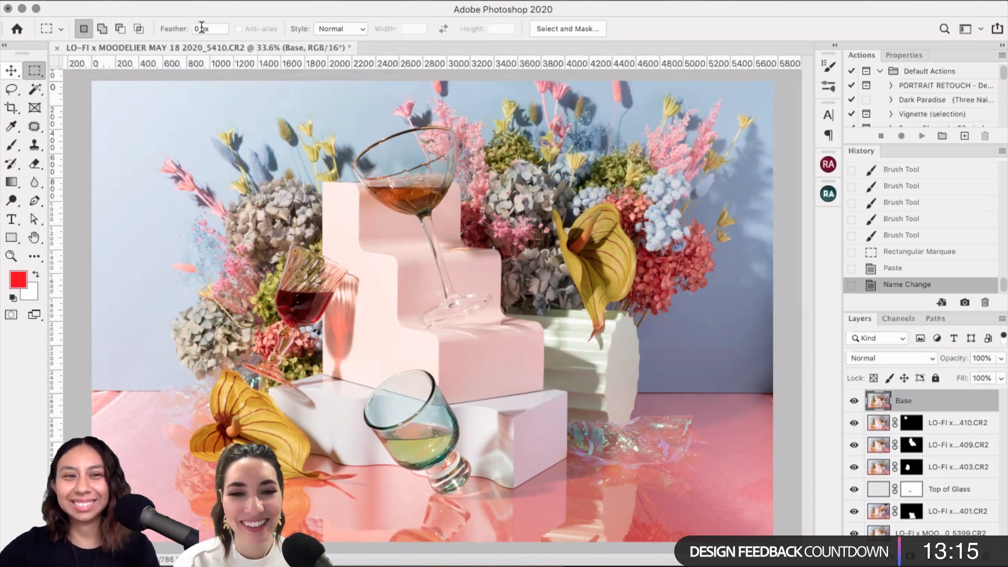
click(15, 72)
click(28, 71)
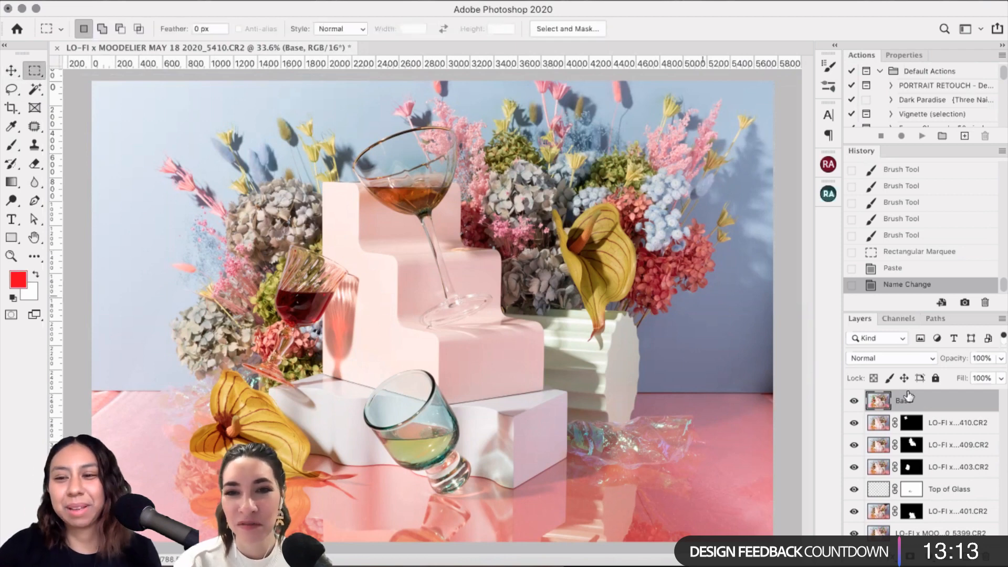
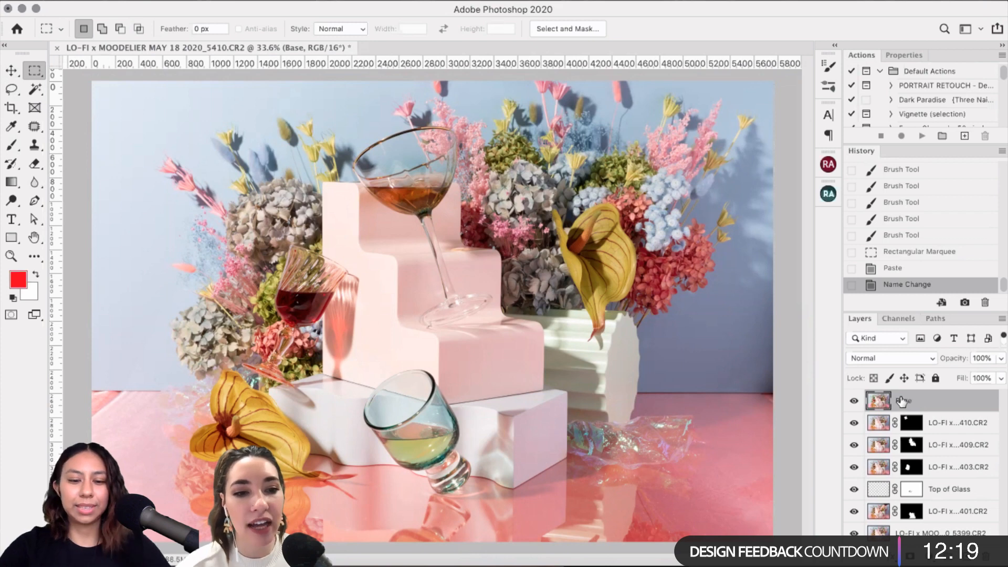
Step: Duplicate Base into a layer named 'Clean', then undo the rename and the duplication
key(ctrl+j)
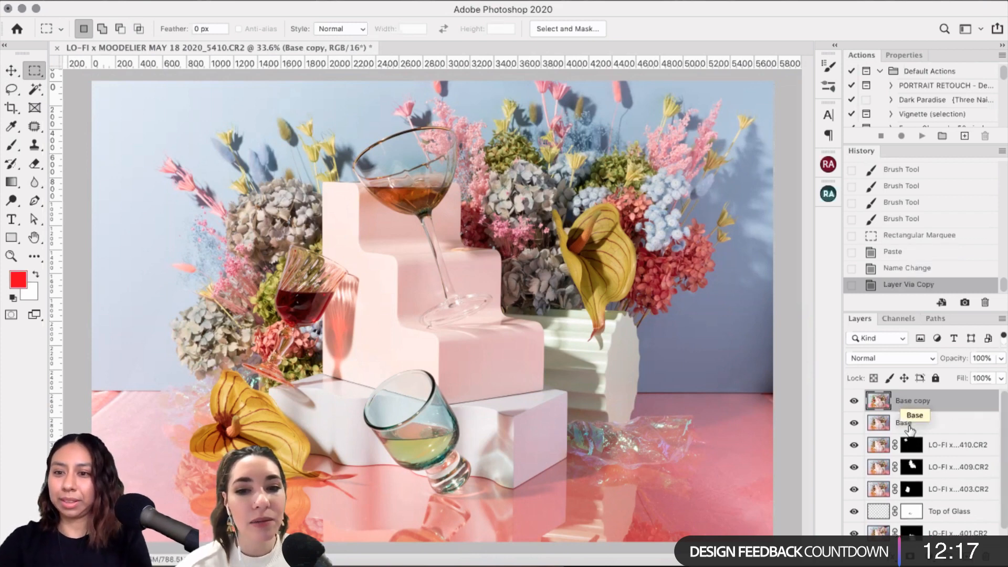
double_click(902, 401)
text(Clean)
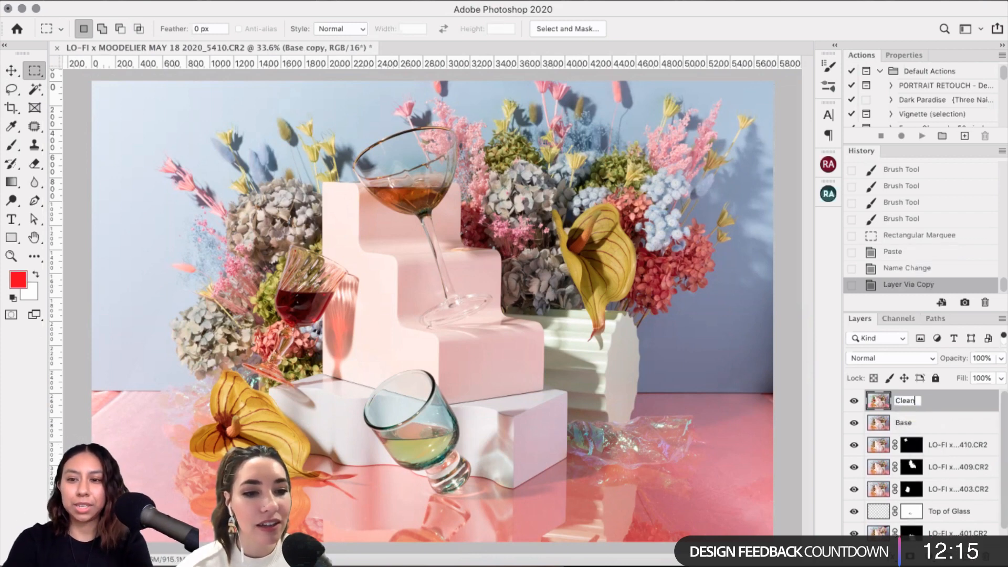
key(Return)
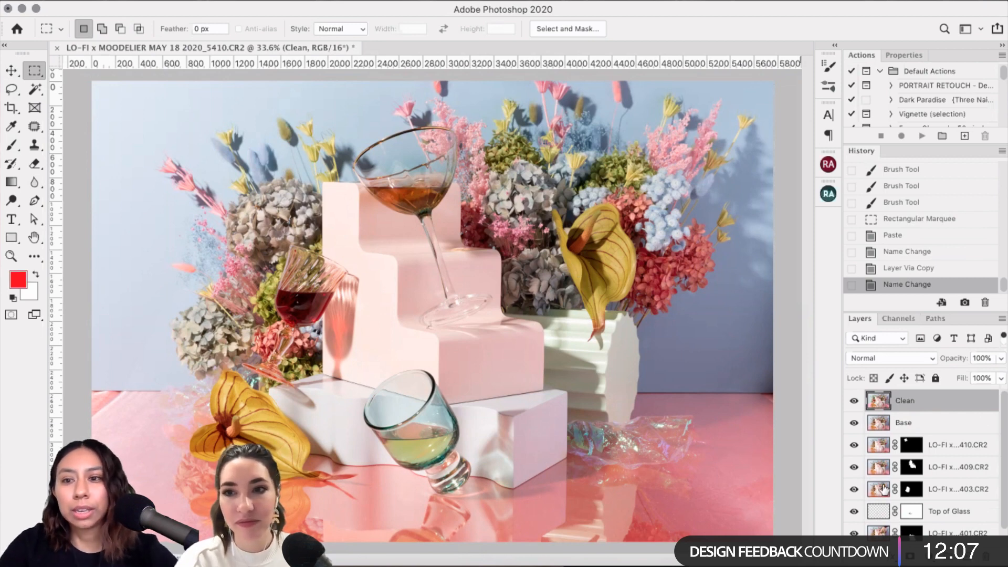
click(929, 268)
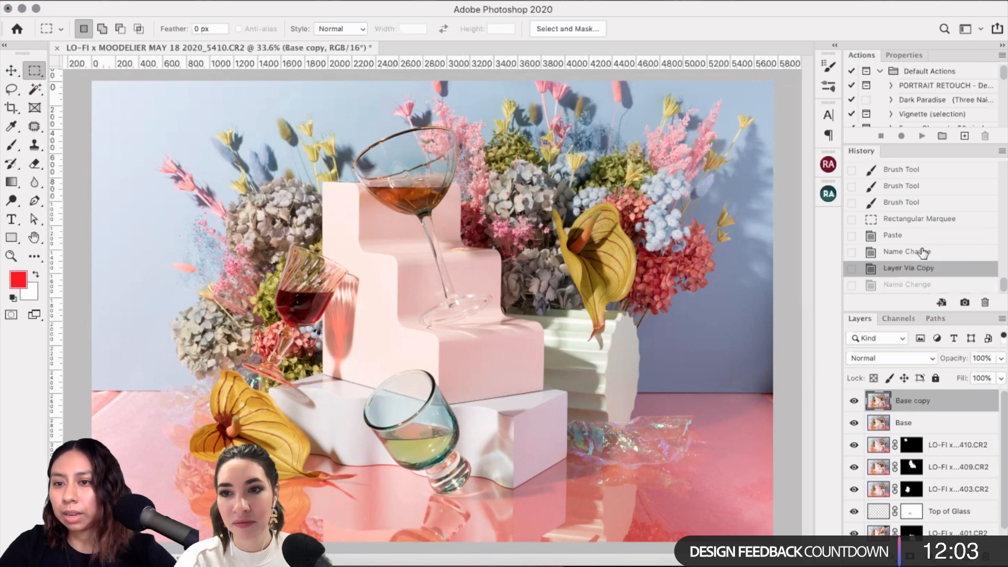
key(super+z)
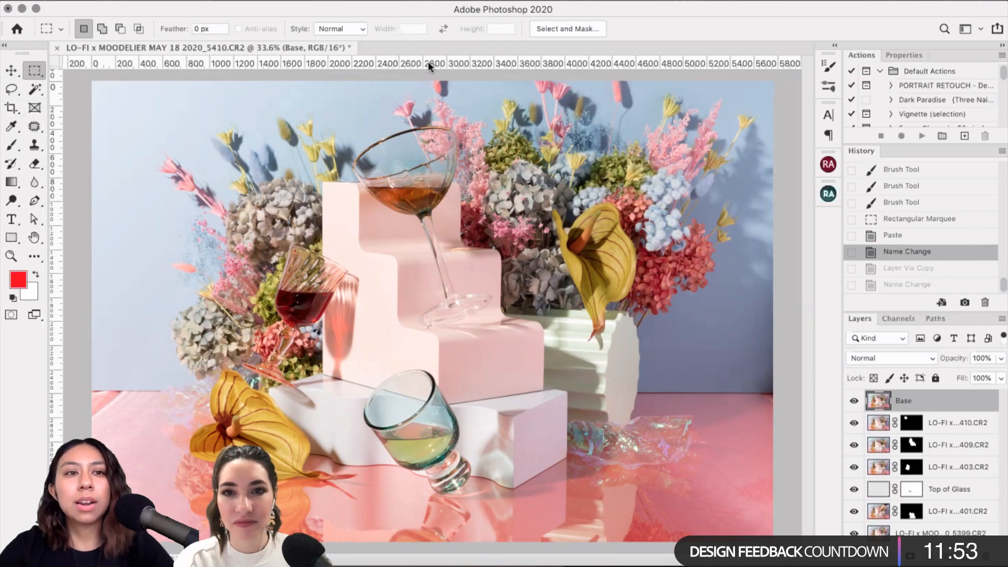
Step: Drag a horizontal guide down to the table's back edge
drag(428, 62, 419, 391)
scroll(590, 348, up, 5)
scroll(590, 348, right, 7)
scroll(590, 348, down, 3)
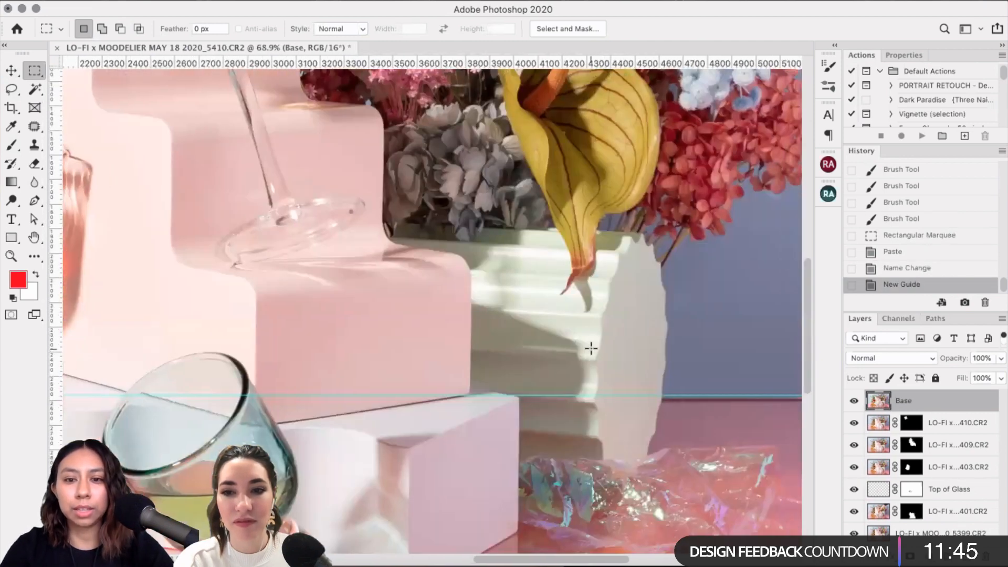
scroll(590, 348, right, 2)
scroll(591, 348, down, 1)
Step: Place a vertical guide along the pink block's left edge
scroll(591, 348, up, 1)
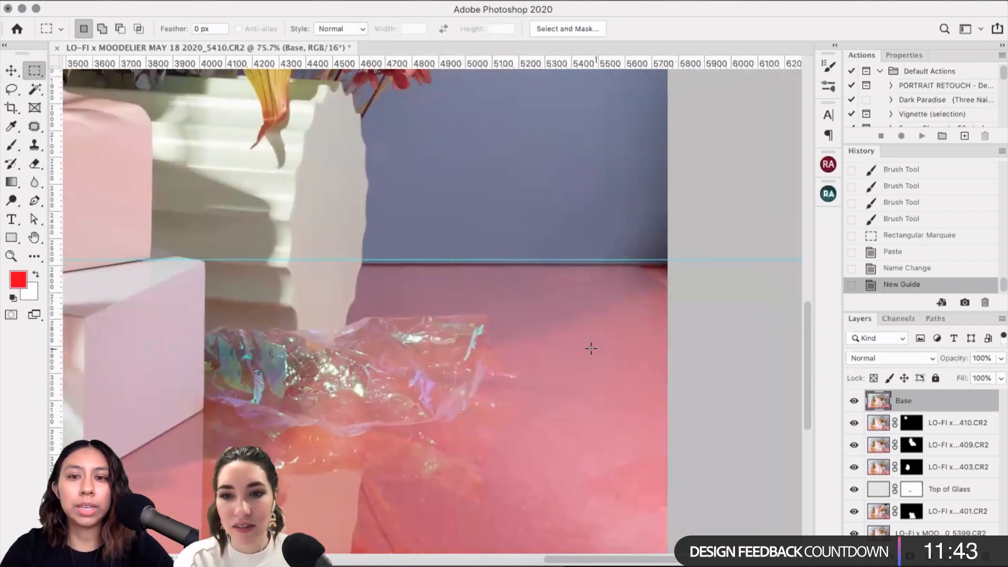
scroll(590, 348, left, 10)
scroll(590, 347, left, 6)
scroll(590, 348, up, 1)
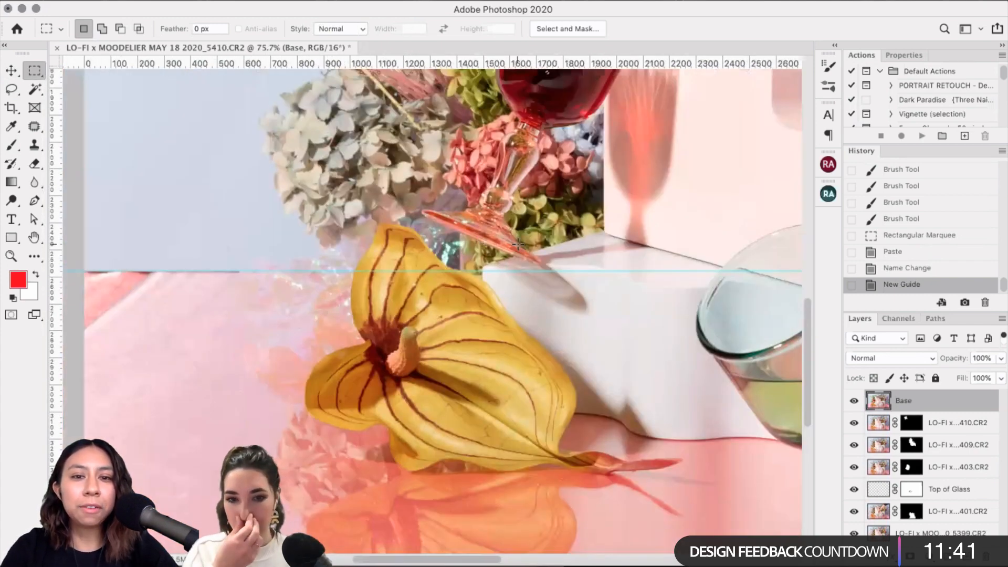
scroll(410, 332, up, 5)
scroll(410, 332, right, 3)
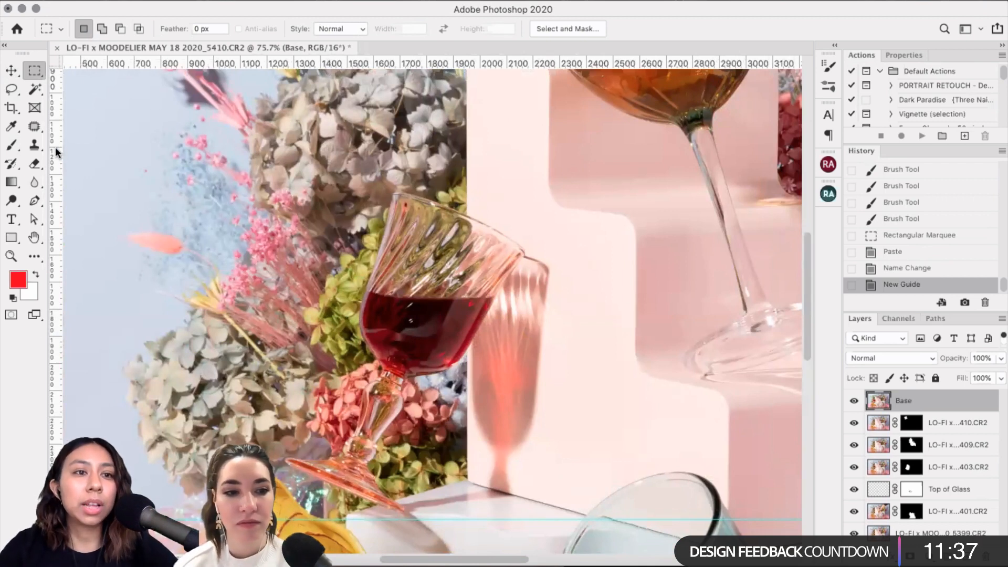
drag(54, 149, 467, 200)
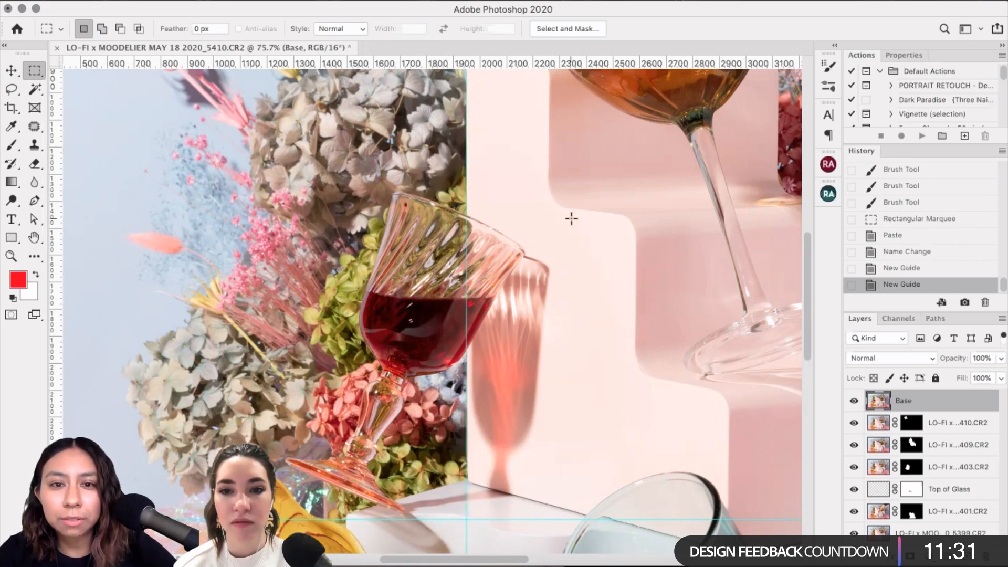
scroll(571, 218, up, 5)
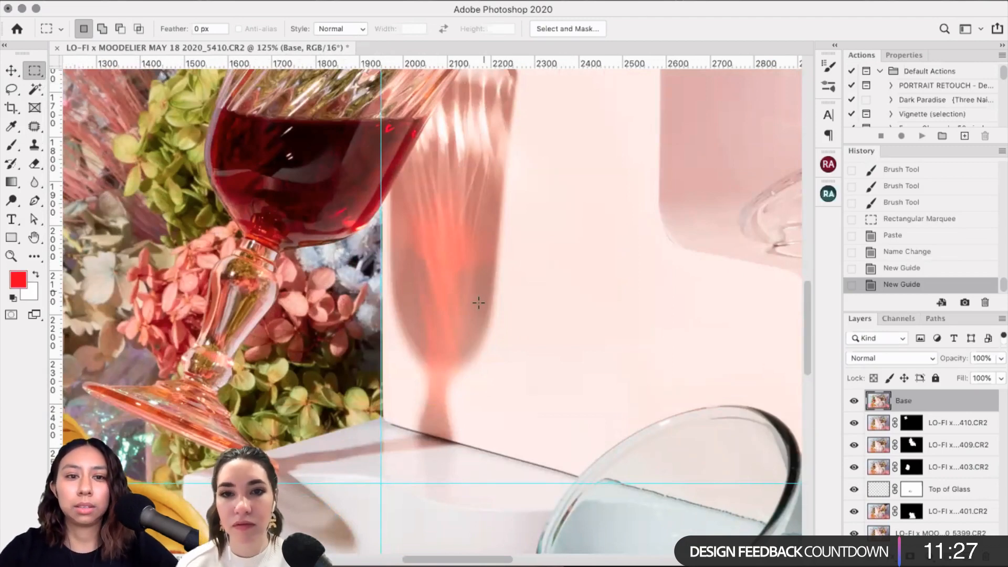
scroll(483, 290, down, 5)
scroll(478, 303, down, 3)
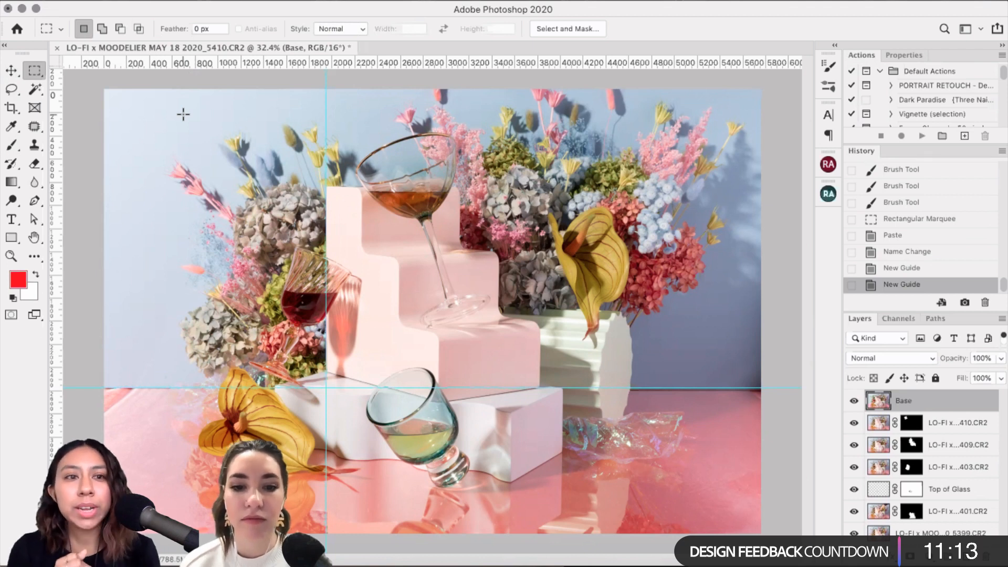
click(9, 109)
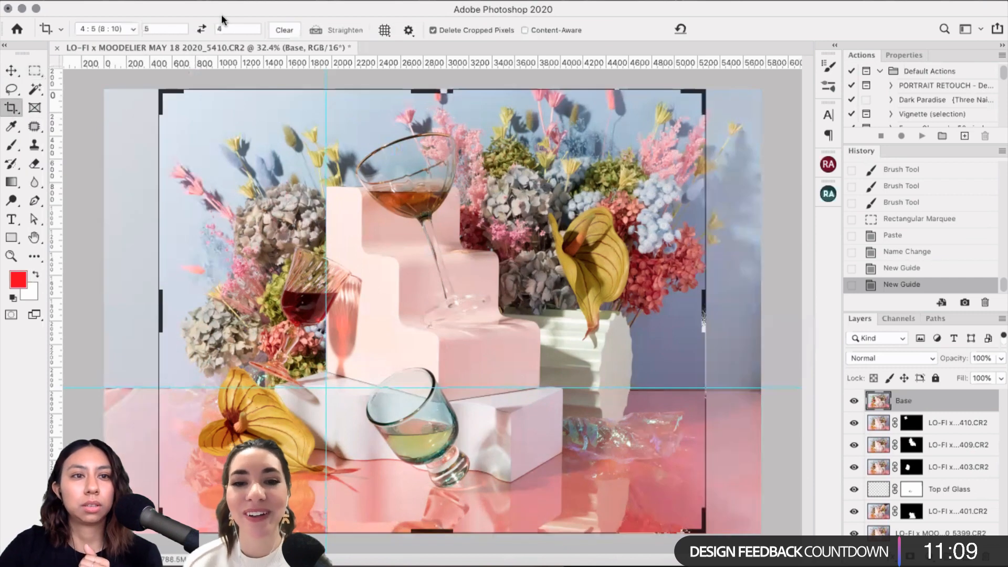
click(612, 310)
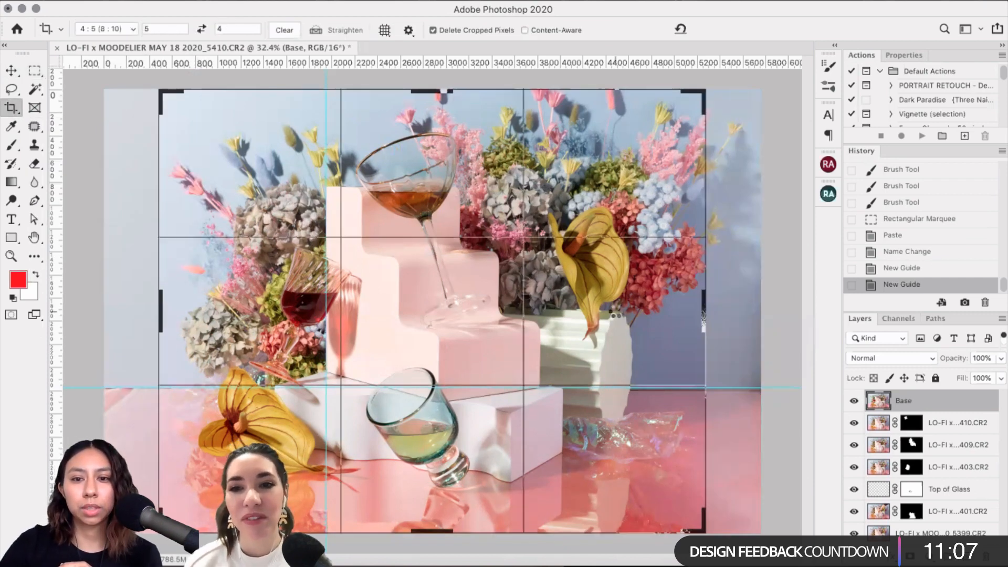
key(Left)
key(Left)
key(Left)
key(Left)
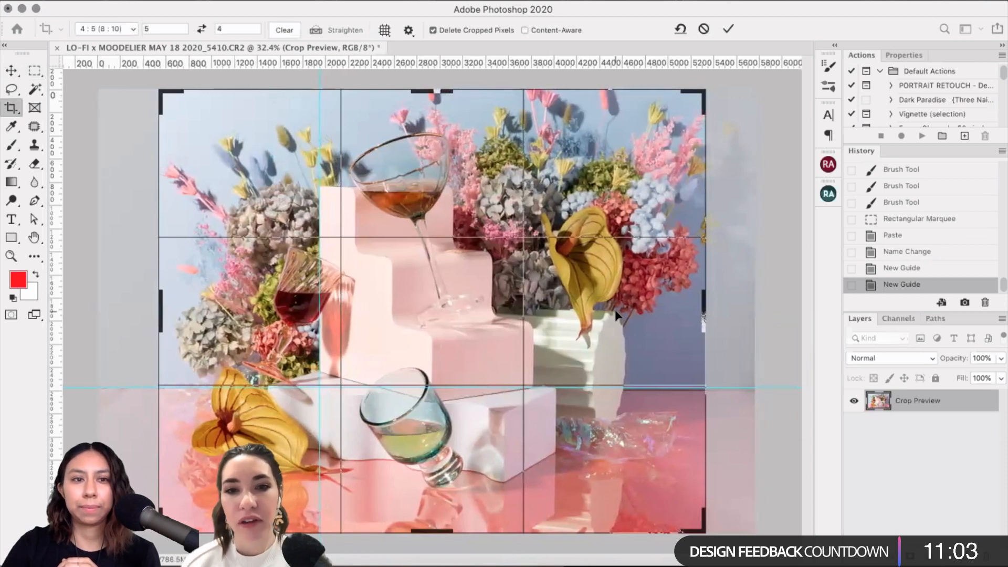
key(Left)
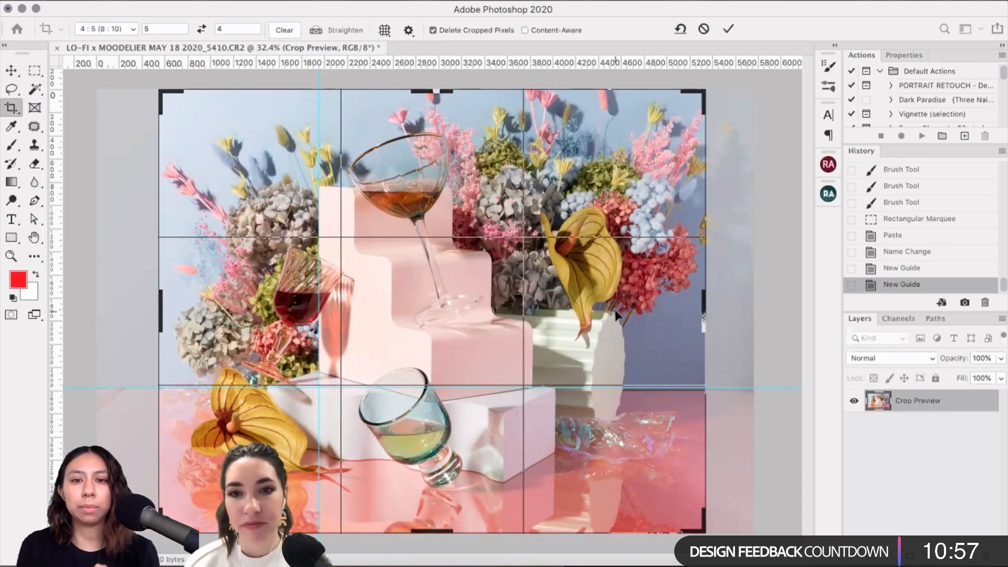
key(Right)
key(Right)
key(Right)
key(Right)
key(Right)
key(Right)
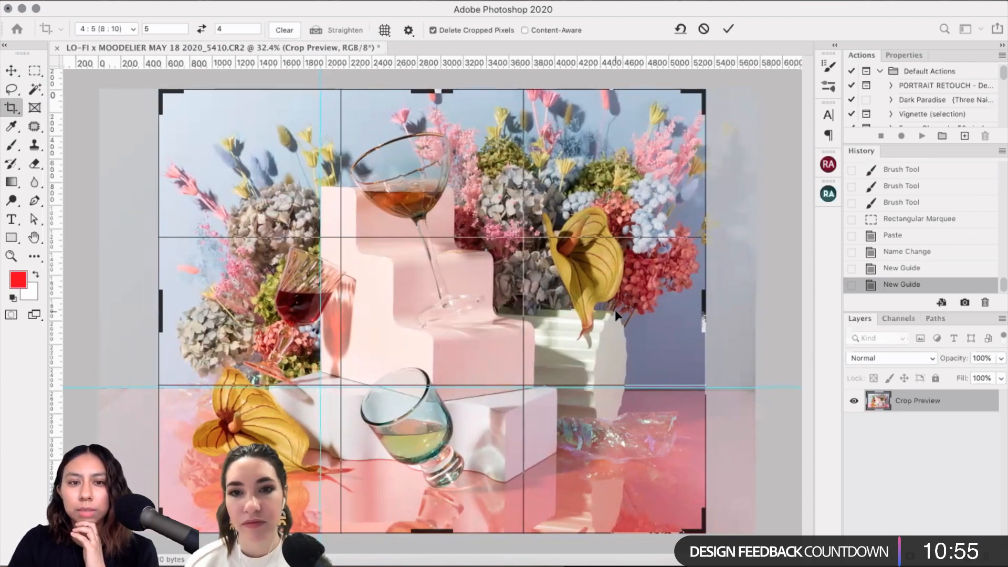
key(Right)
key(Right)
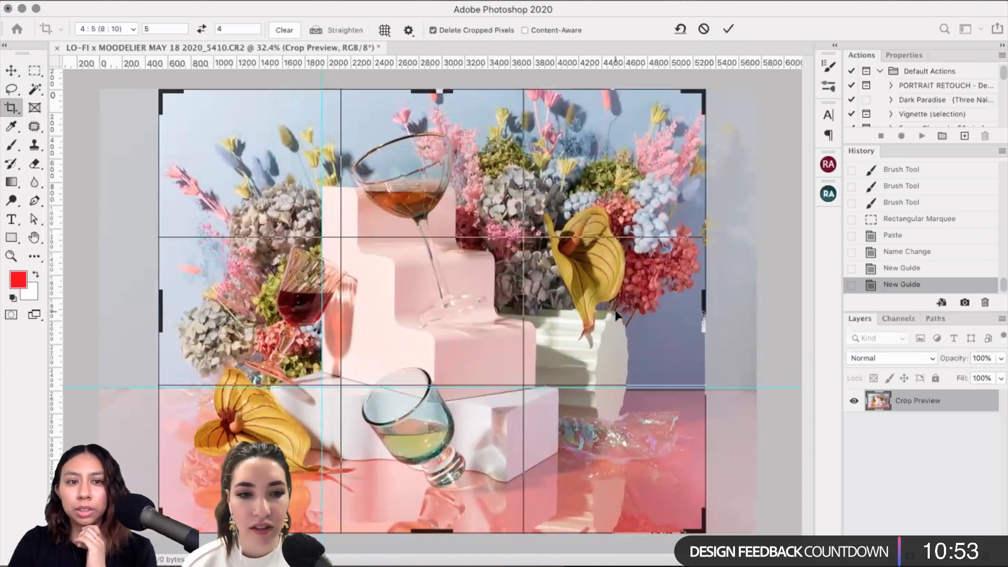
key(Left)
key(Left)
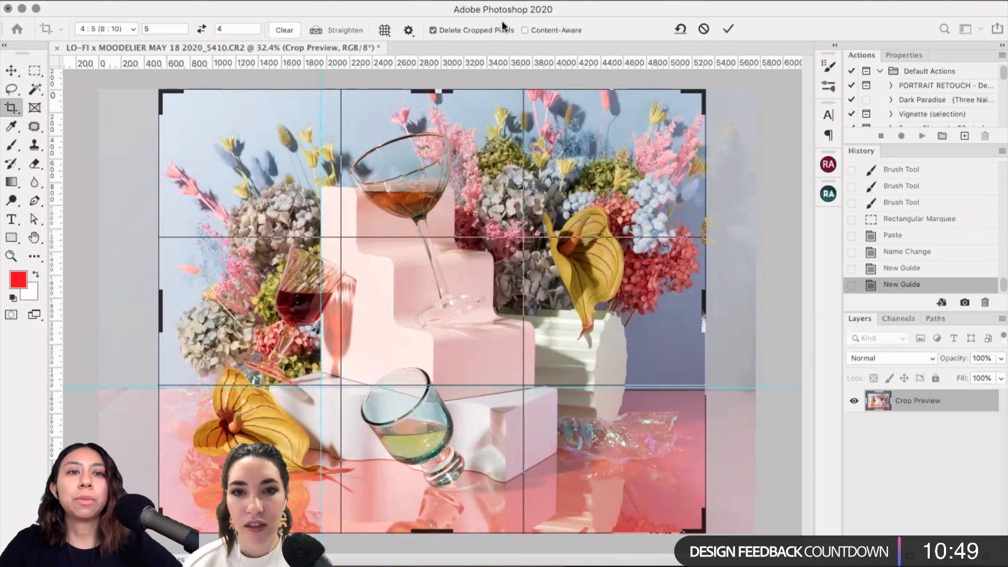
right_click(231, 193)
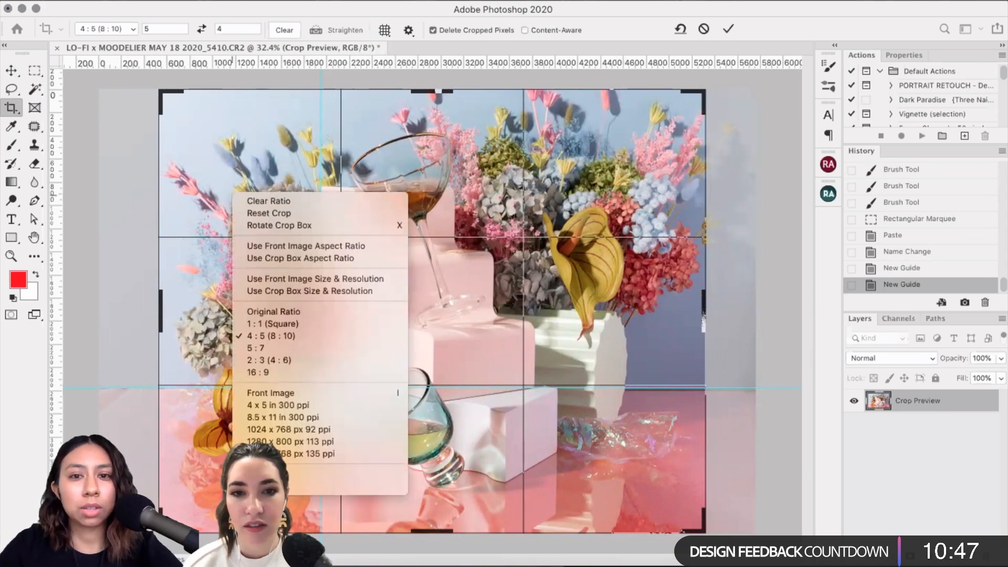
click(478, 413)
key(Escape)
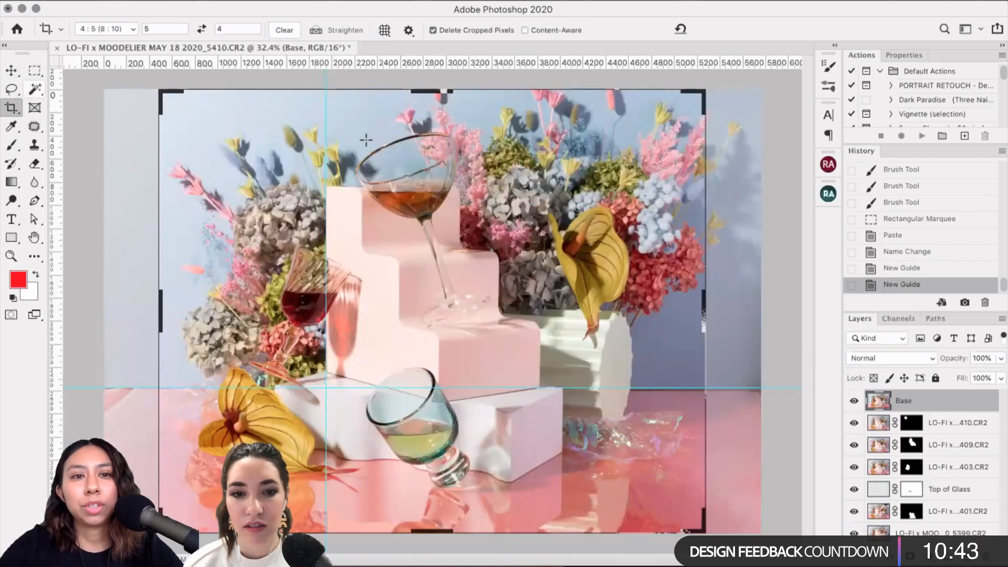
key(m)
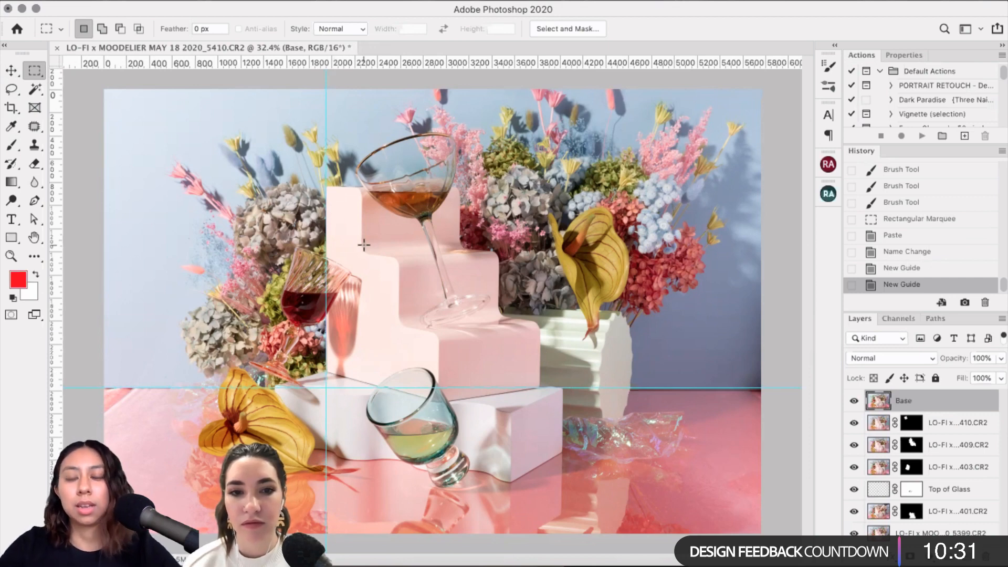
Step: Drag the horizontal guide off the canvas with the Move tool
scroll(363, 245, up, 5)
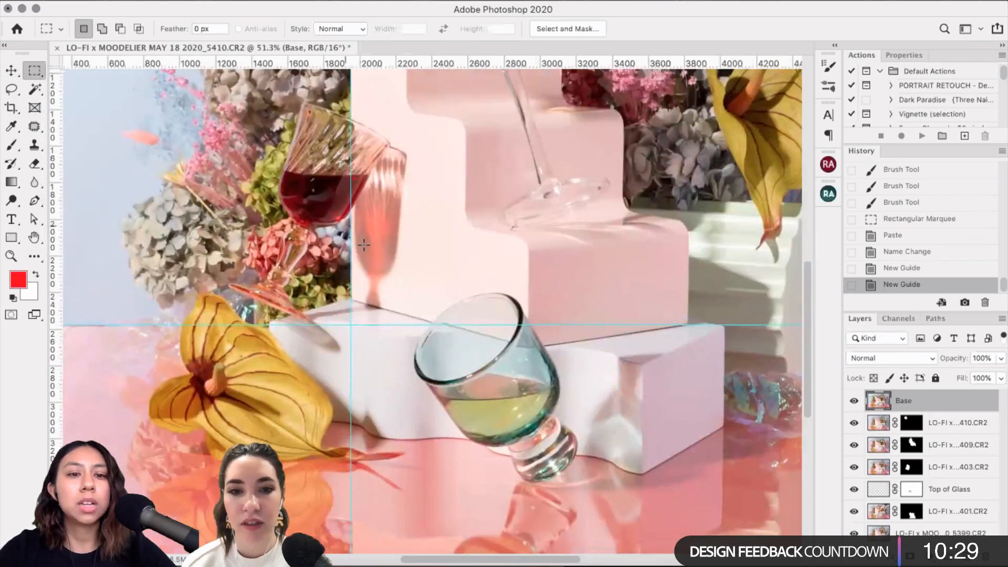
scroll(363, 245, left, 8)
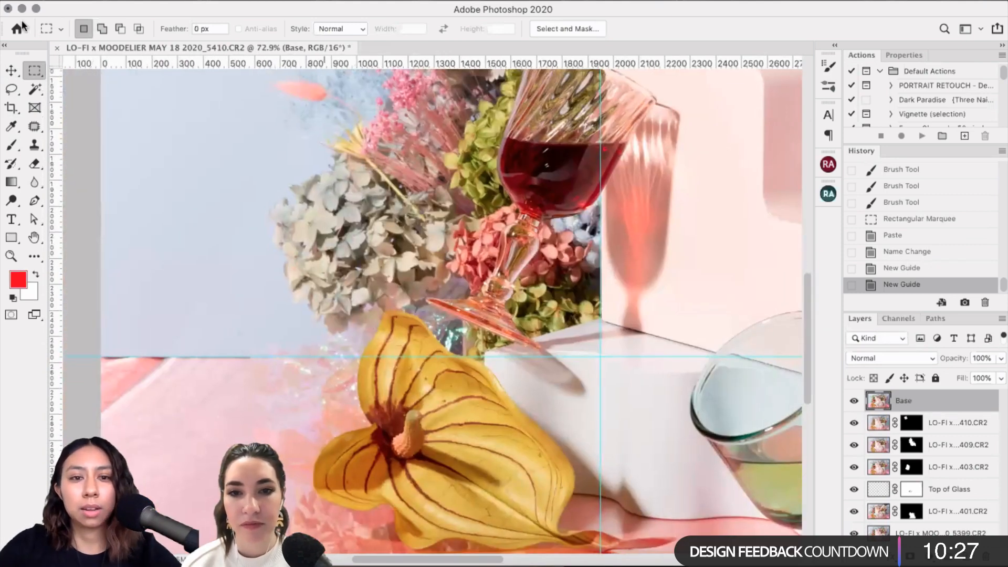
click(11, 71)
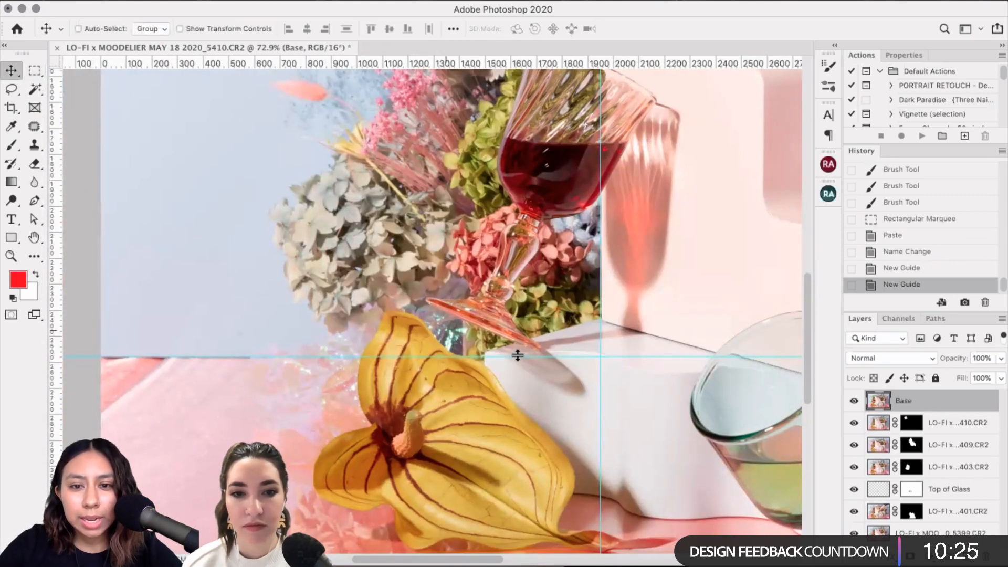
drag(518, 356, 536, 58)
Step: Start a crop with the Crop tool set to Original Ratio
click(11, 108)
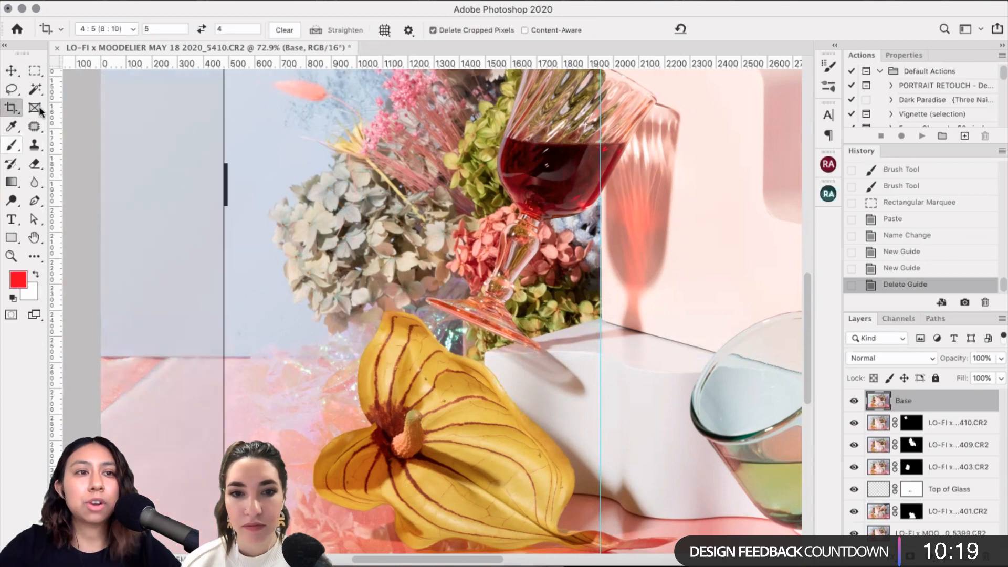
click(133, 29)
click(142, 9)
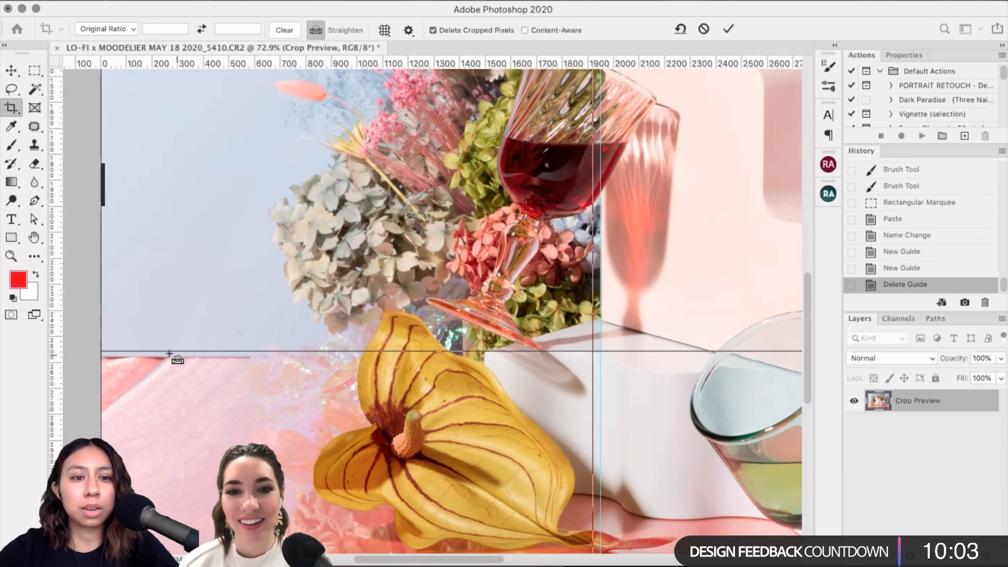
Step: Draw a Straighten line along the table horizon, then cancel the crop from the context menu
click(326, 32)
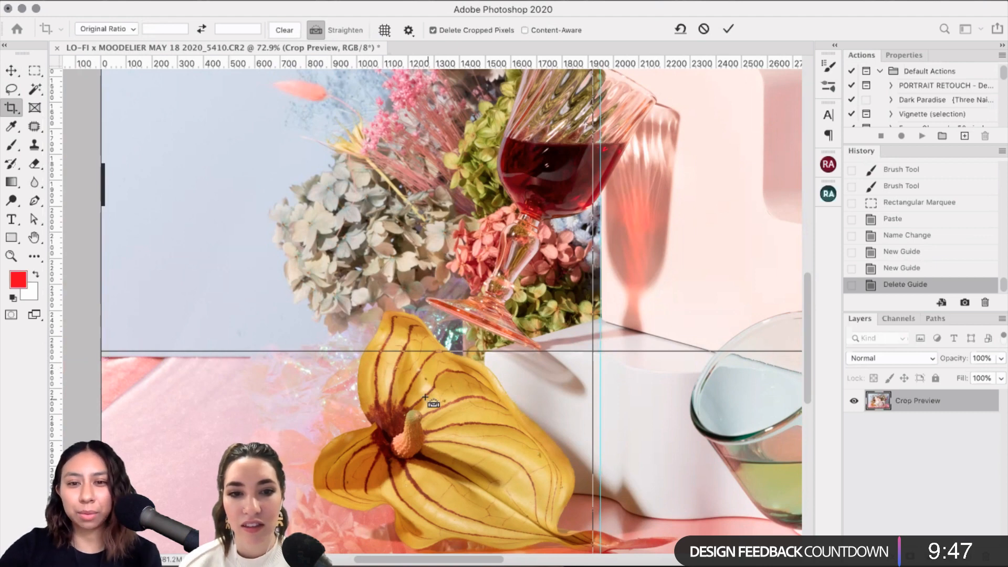
scroll(174, 332, down, 2)
scroll(173, 332, right, 2)
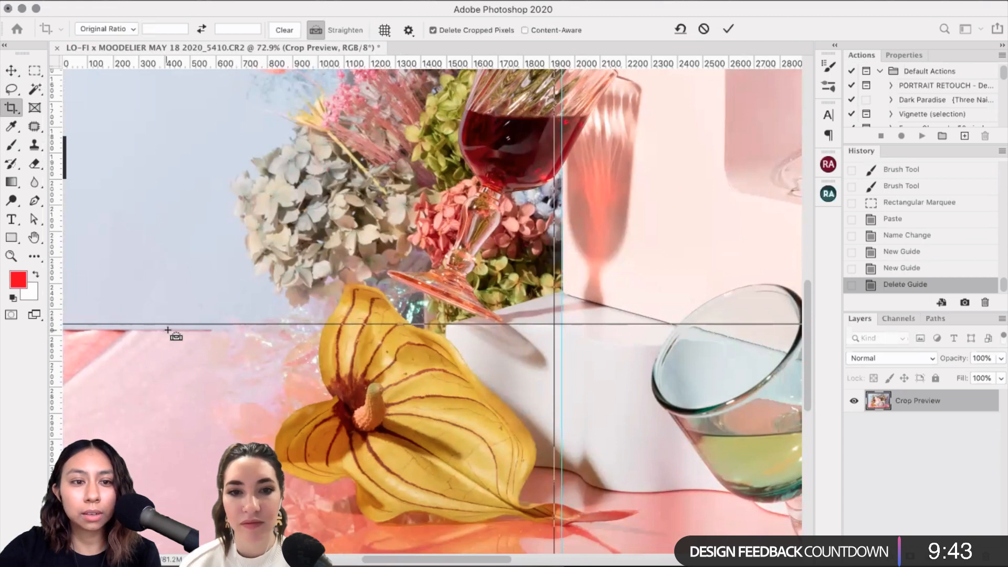
drag(167, 330, 744, 324)
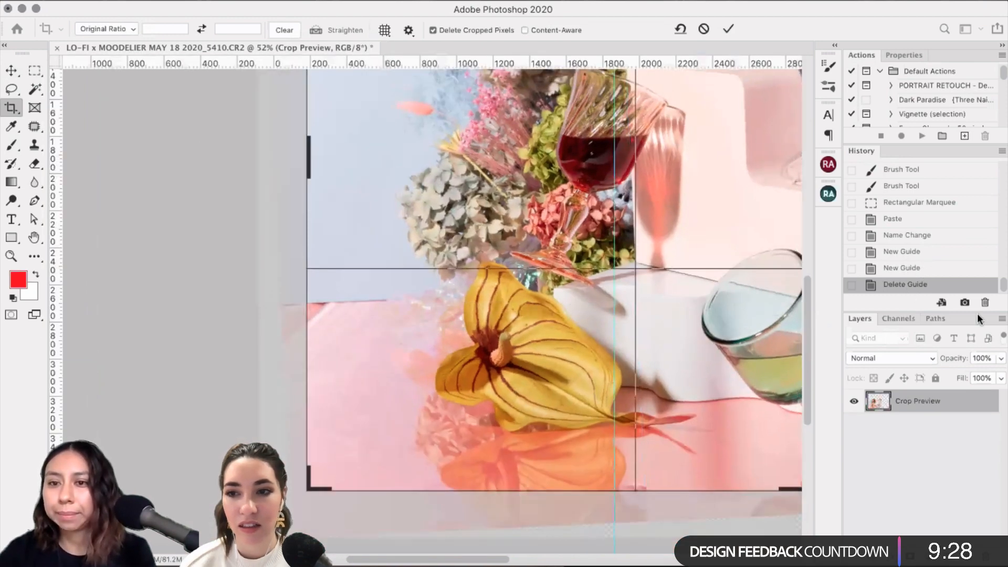
right_click(402, 225)
click(467, 517)
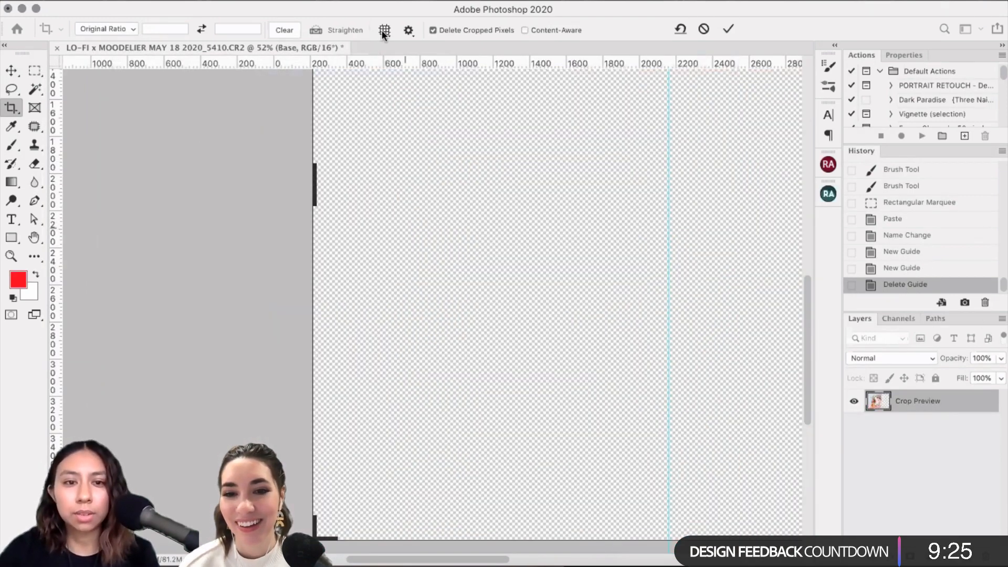
Step: Trace a Straighten line on the table edge, fit the view, and commit the leveled crop
scroll(562, 353, right, 4)
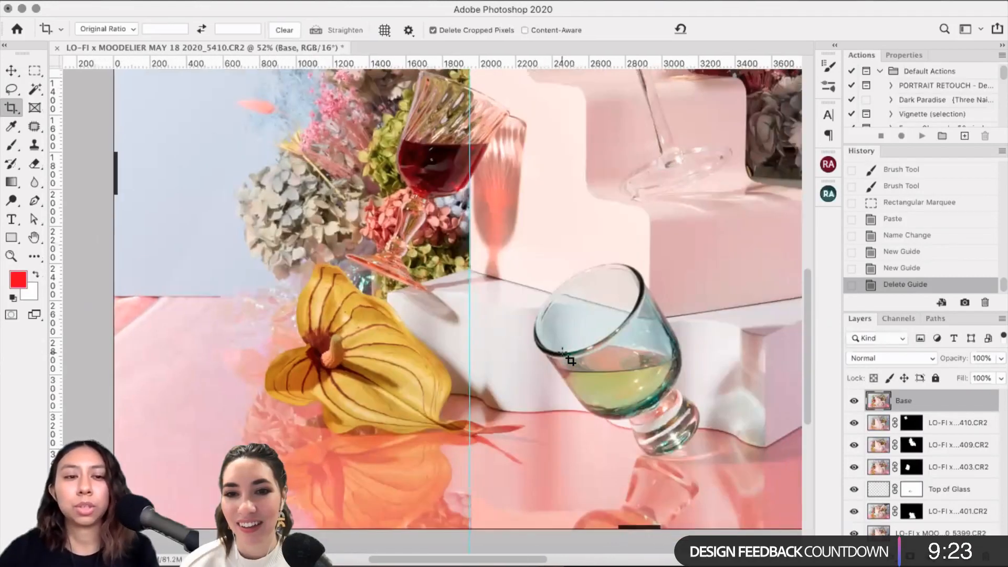
scroll(562, 353, down, 3)
scroll(445, 259, right, 3)
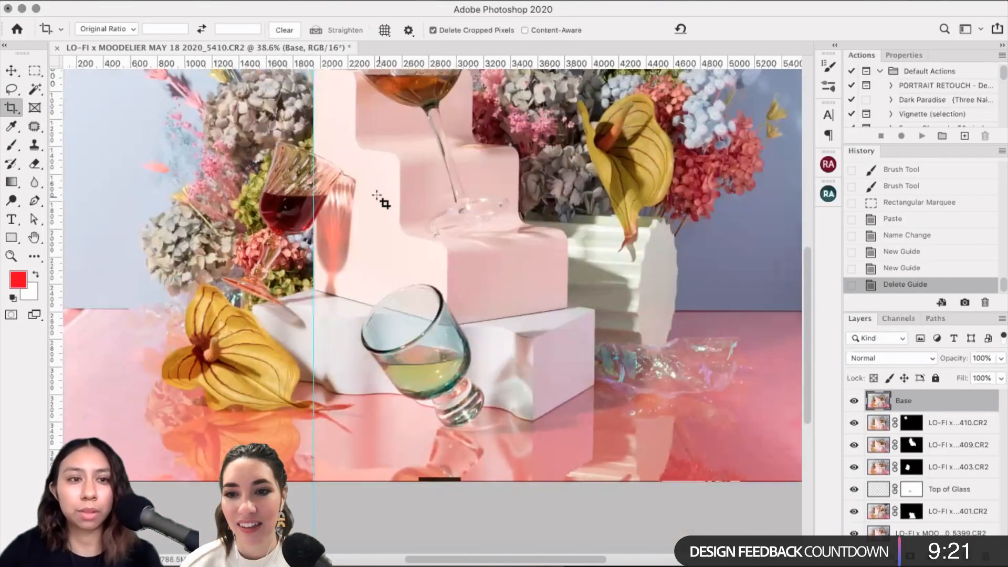
click(315, 30)
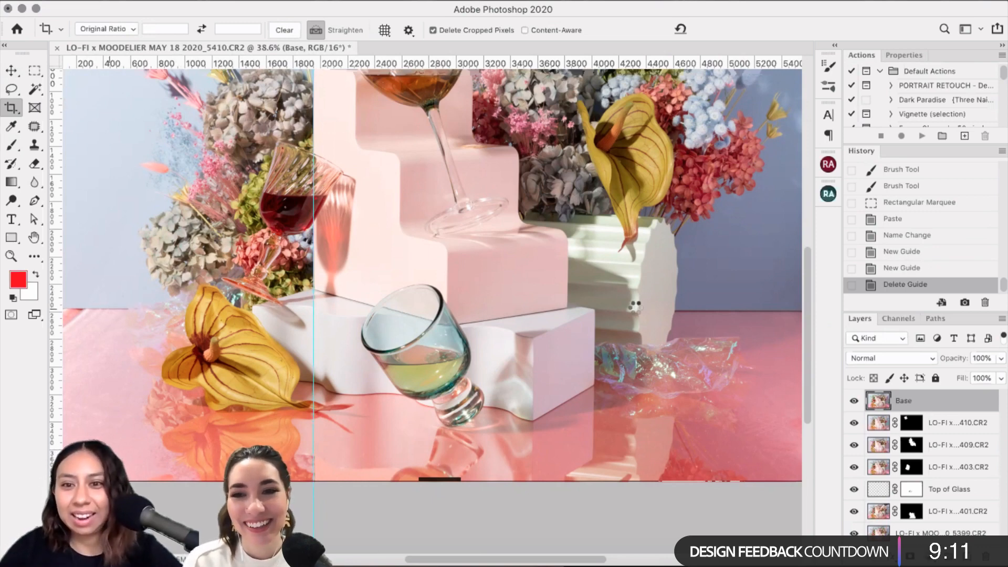
drag(703, 308, 701, 309)
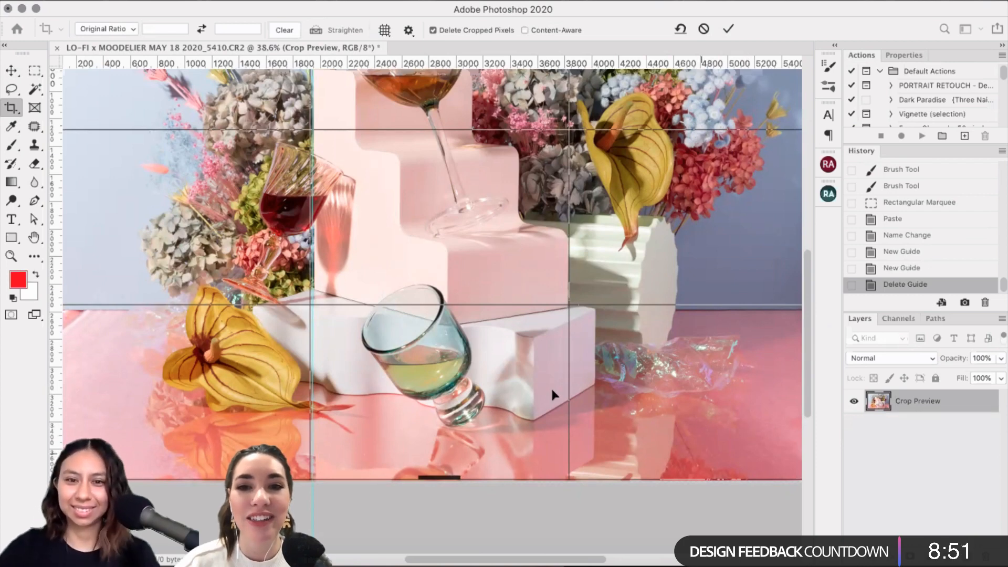
key(super+0)
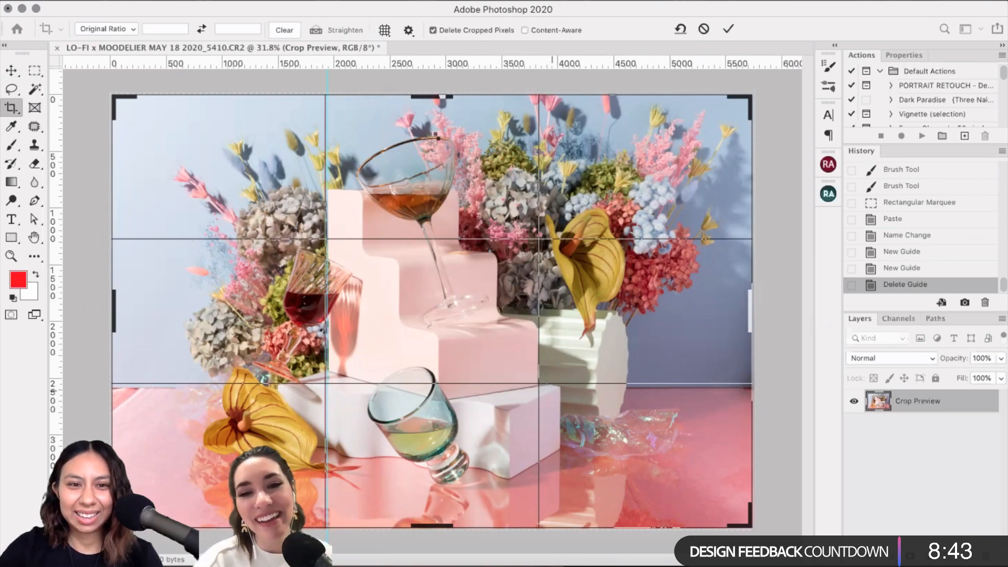
key(Return)
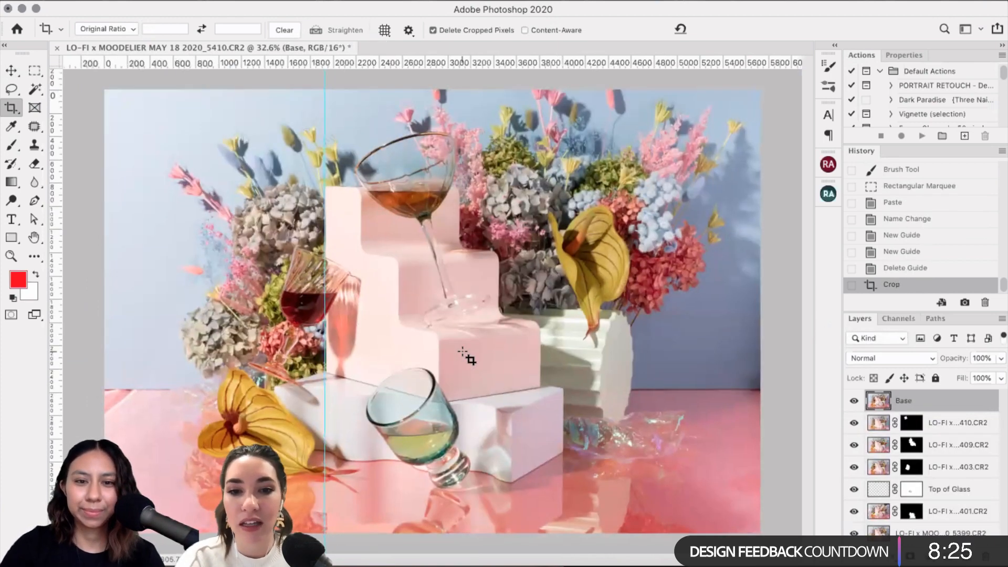
Step: Drag out two trial horizontal guides near the top across the upper flowers
scroll(271, 216, up, 2)
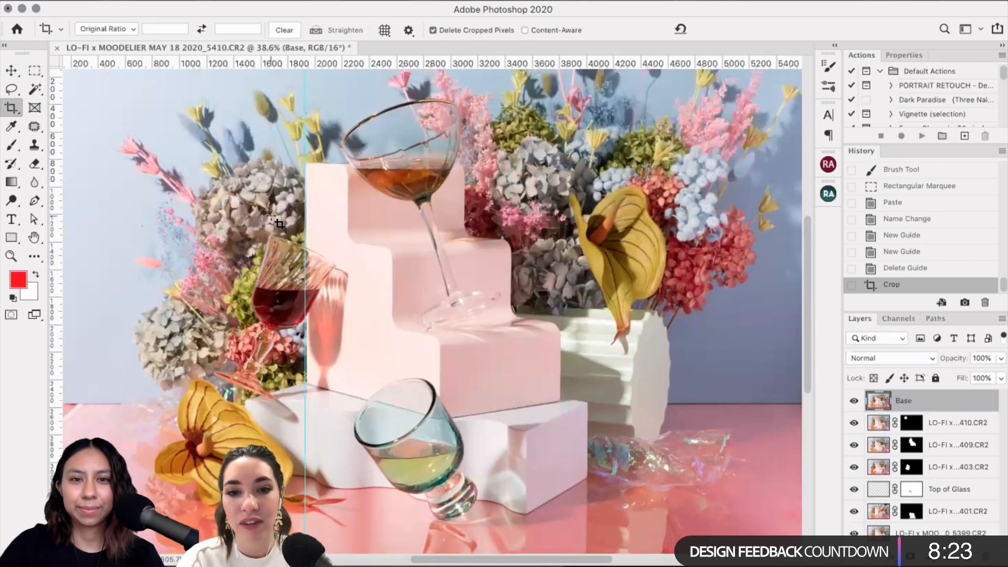
scroll(270, 214, down, 1)
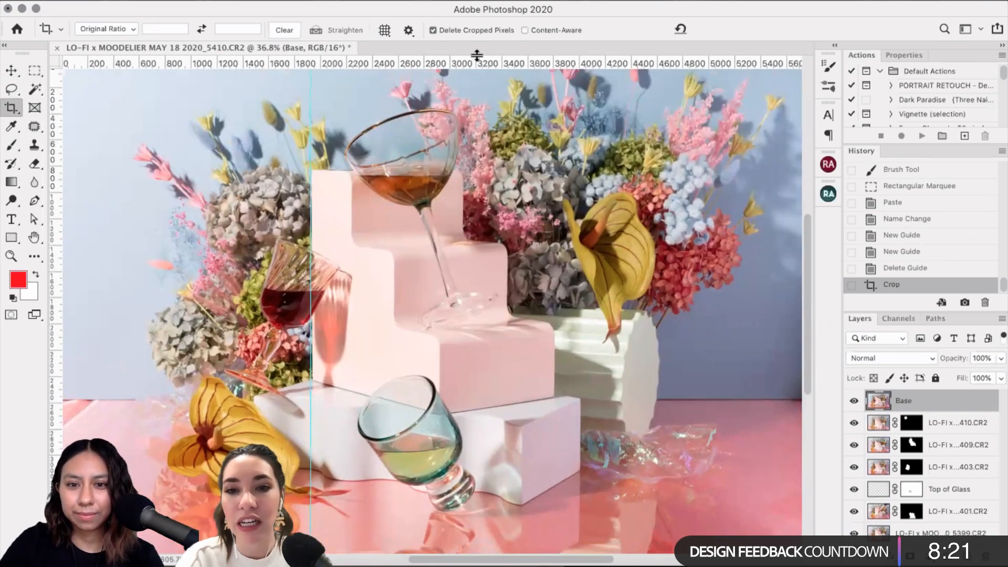
drag(477, 54, 530, 63)
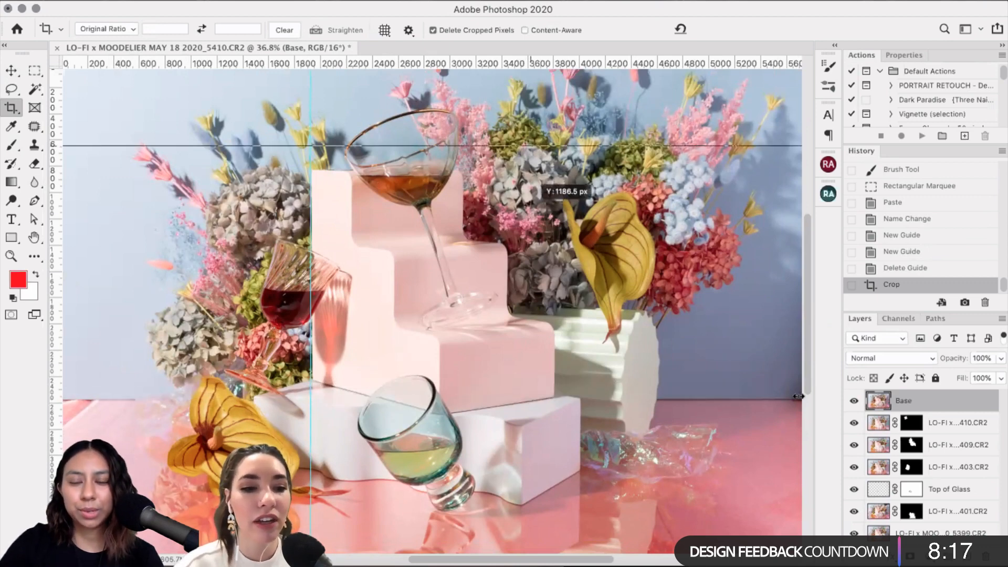
scroll(624, 348, up, 1)
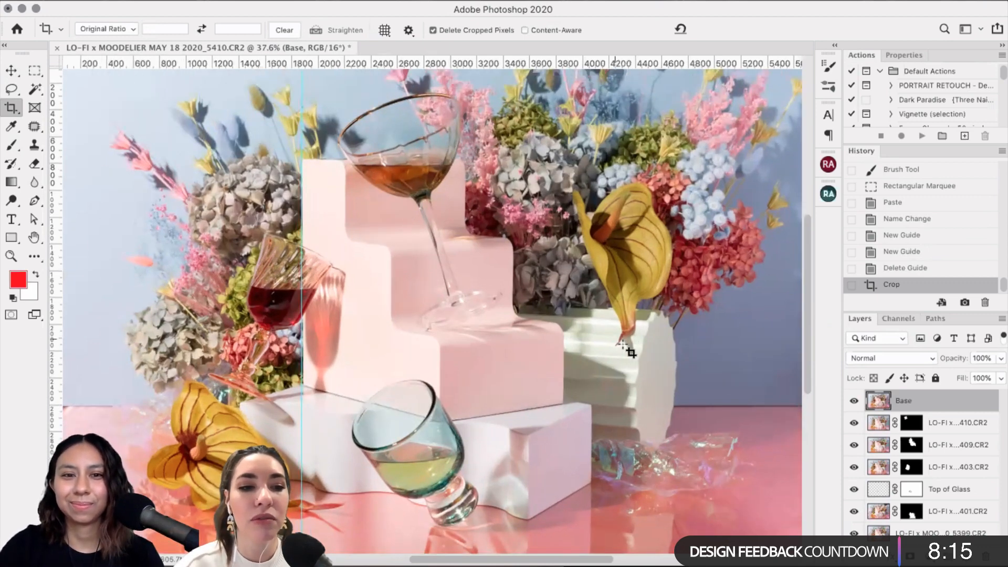
scroll(624, 348, up, 2)
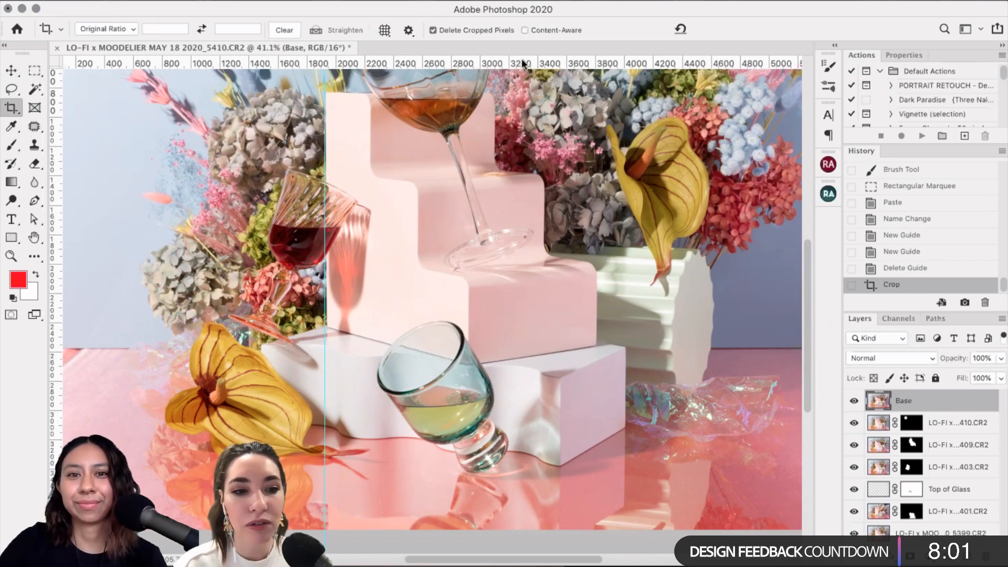
drag(523, 75, 504, 64)
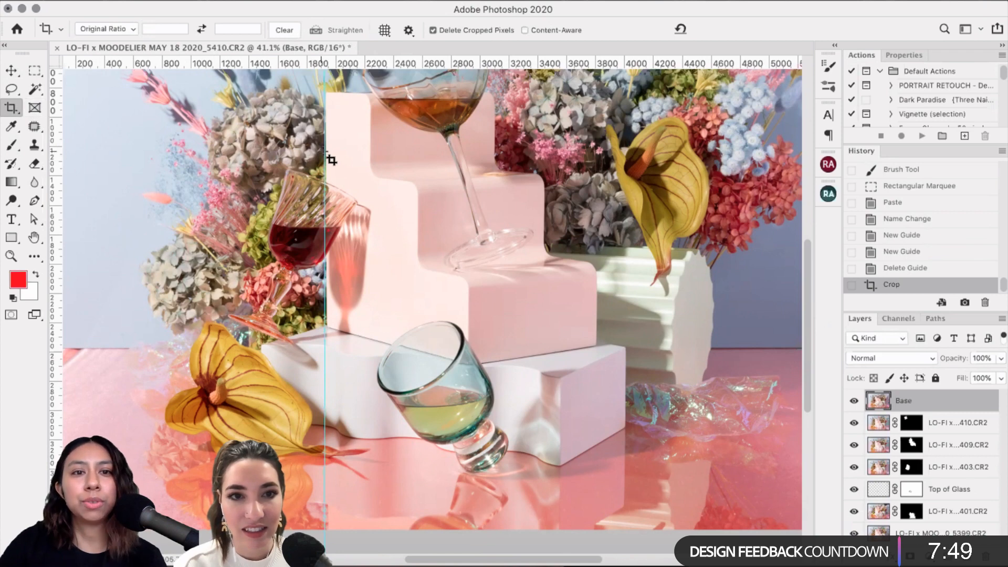
Step: Reposition a guide with the Move tool, add a vertical guide, then fit and select all
click(11, 70)
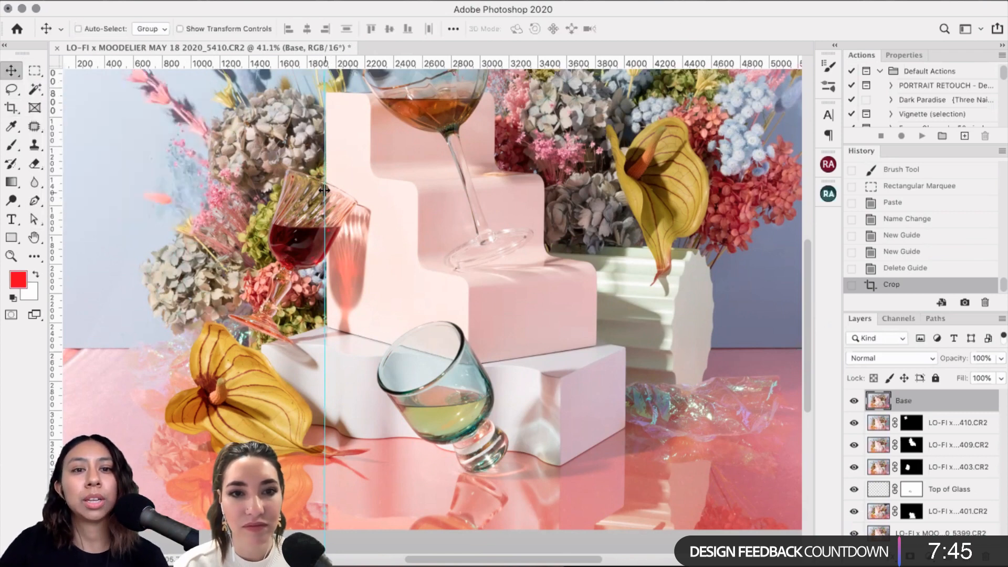
drag(324, 190, 448, 248)
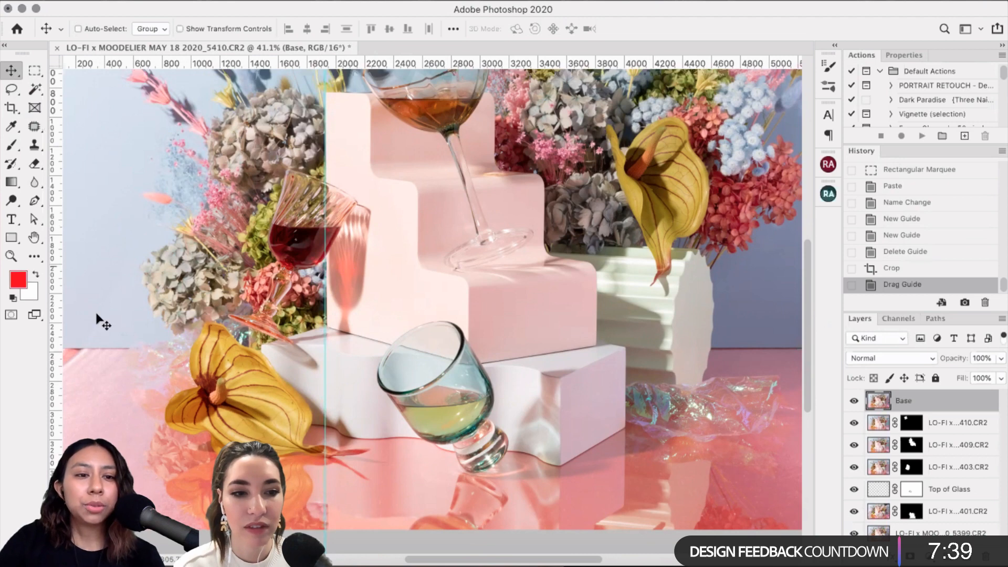
click(10, 111)
click(15, 75)
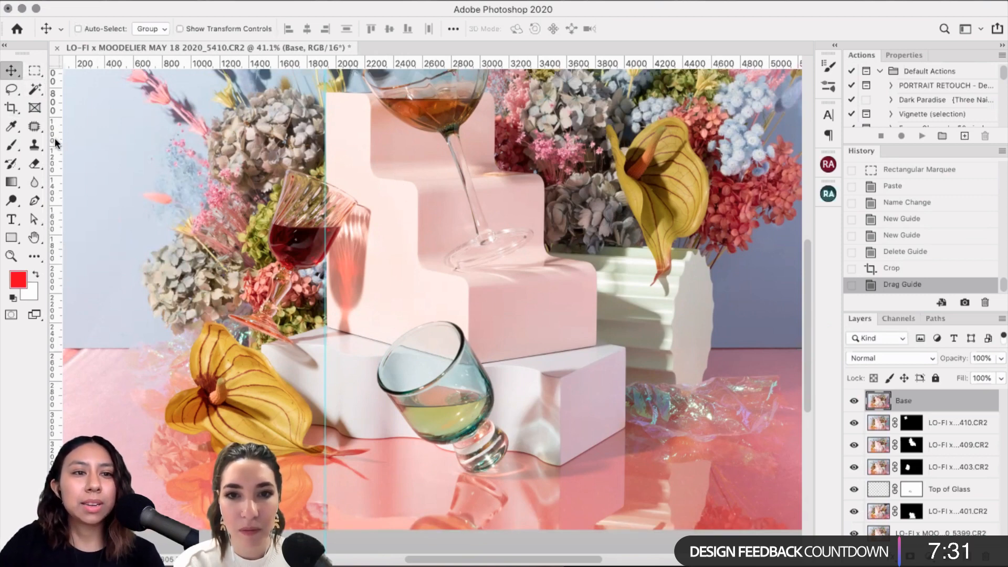
drag(56, 141, 15, 236)
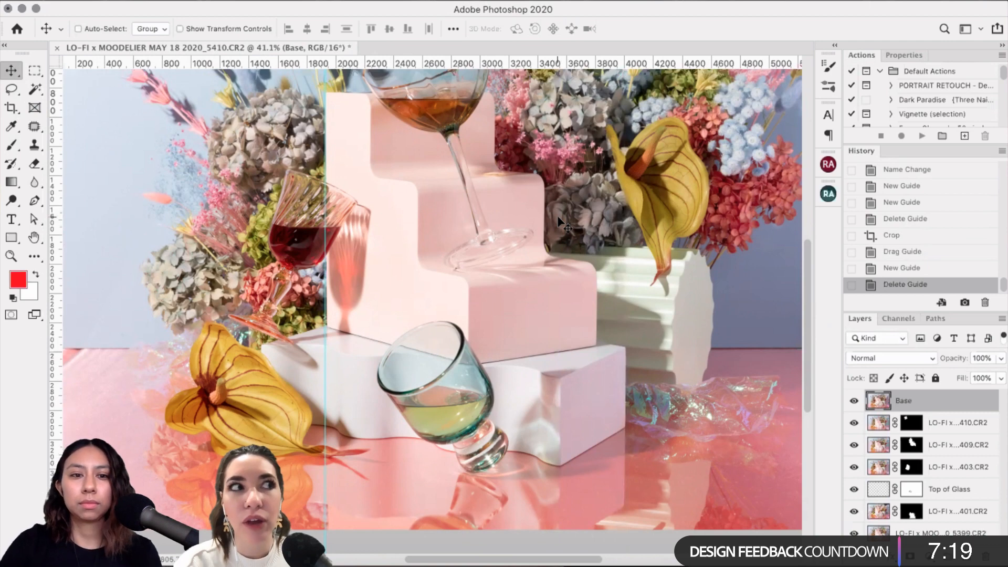
scroll(559, 218, up, 3)
scroll(559, 218, down, 3)
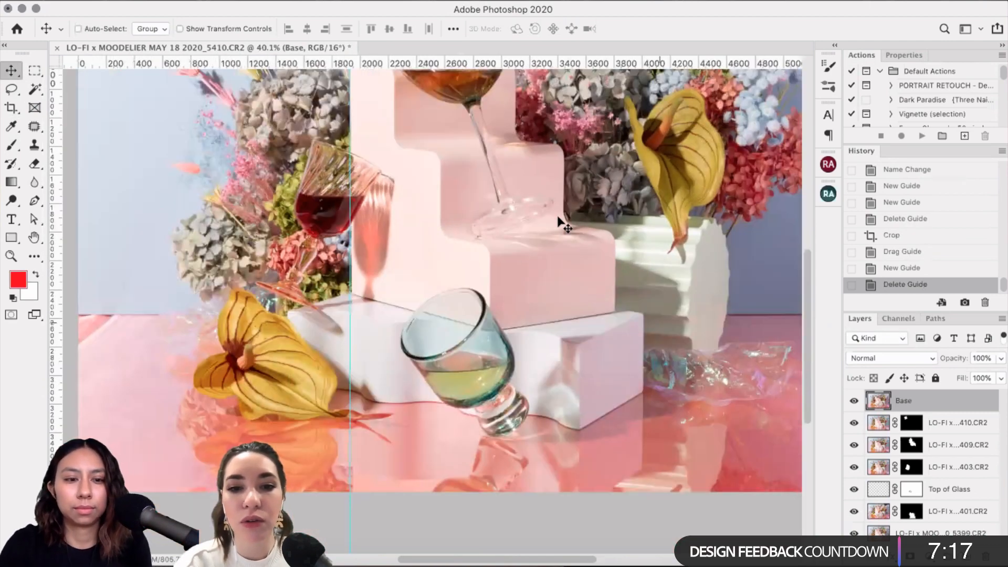
key(super+a)
key(super+0)
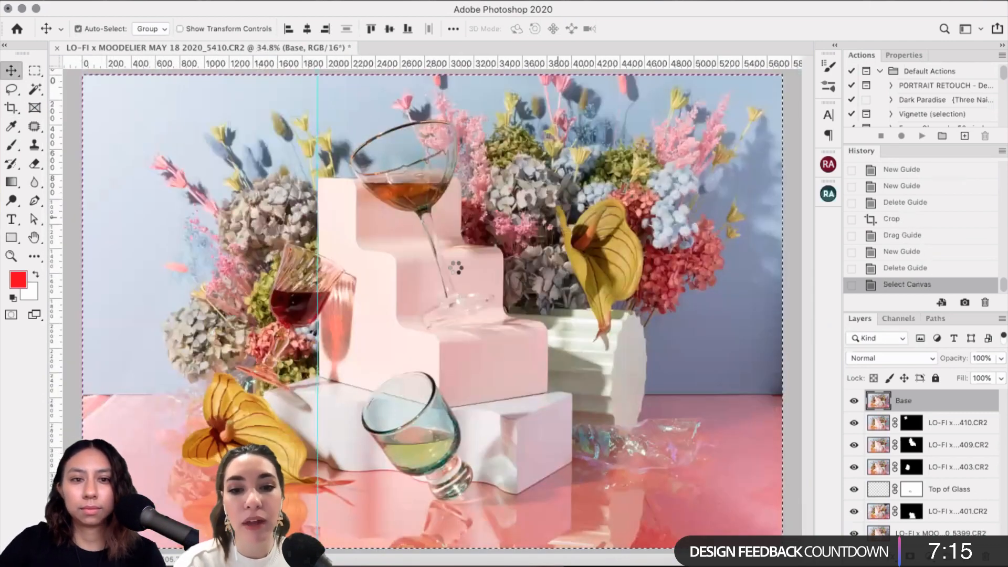
Step: Start Free Transform, then switch through the Polygonal Lasso to the Rectangular Marquee
key(super+t)
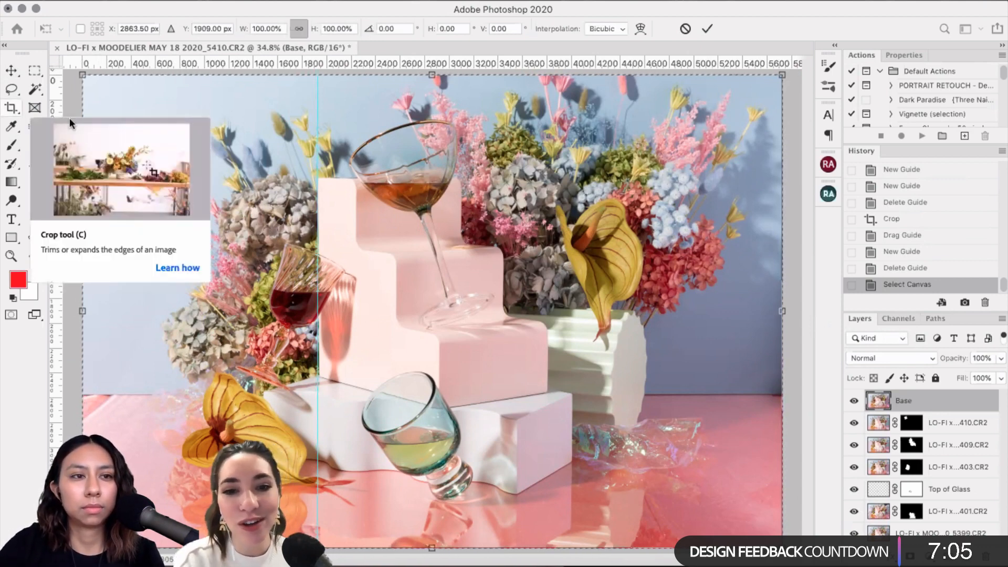
right_click(11, 89)
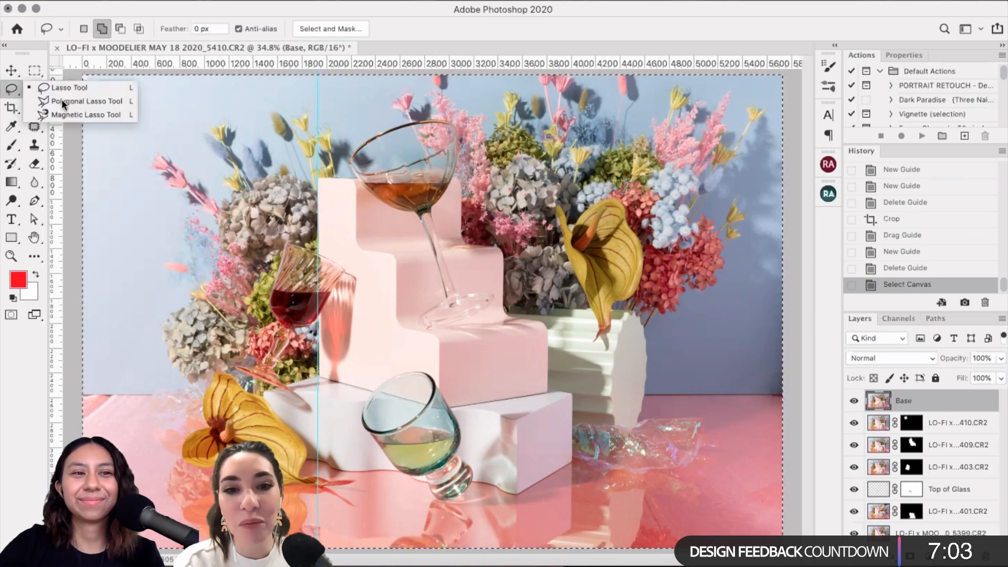
click(61, 100)
key(m)
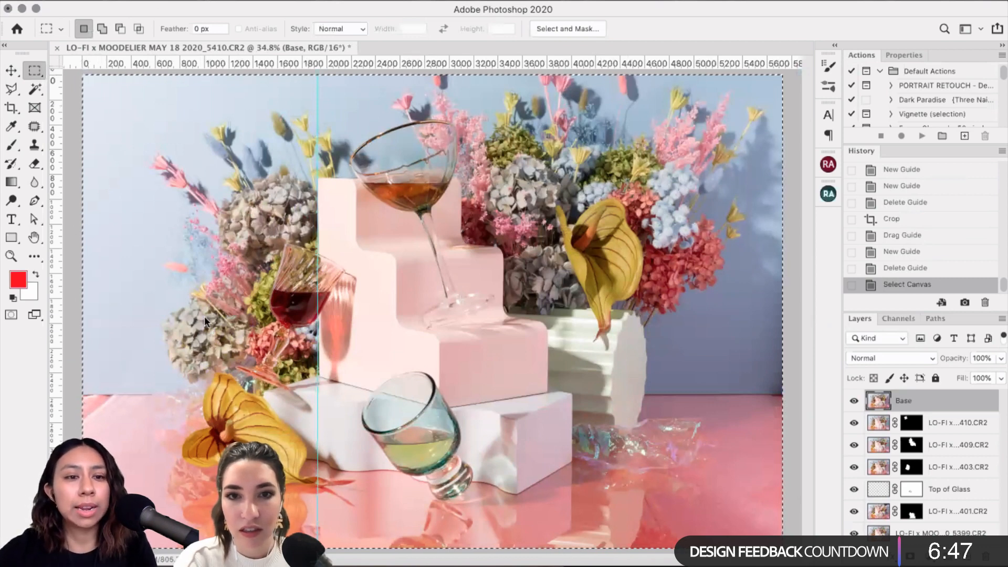
Step: Apply Edit > Transform > Warp to the Base layer
click(133, 2)
mouse_move(210, 321)
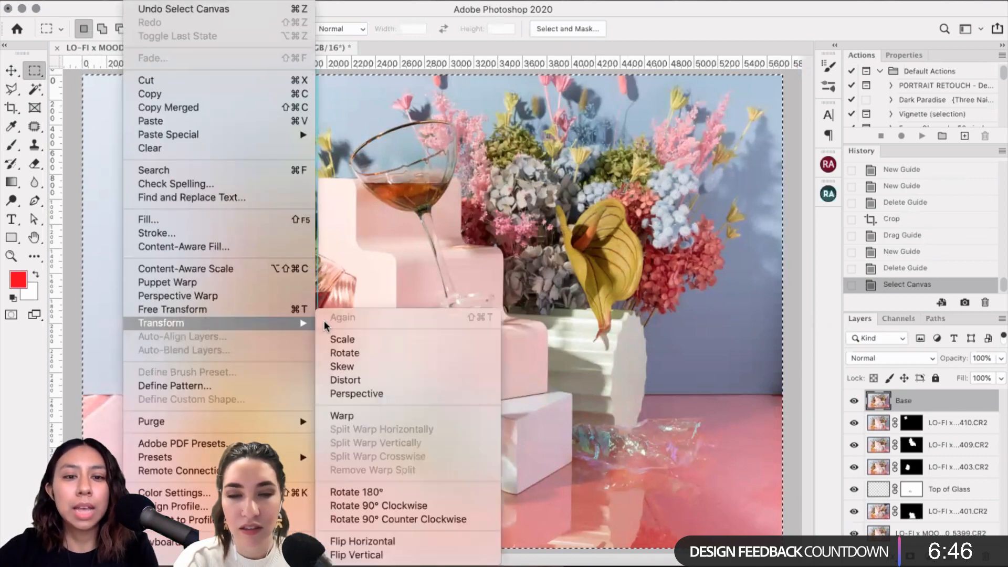
click(348, 416)
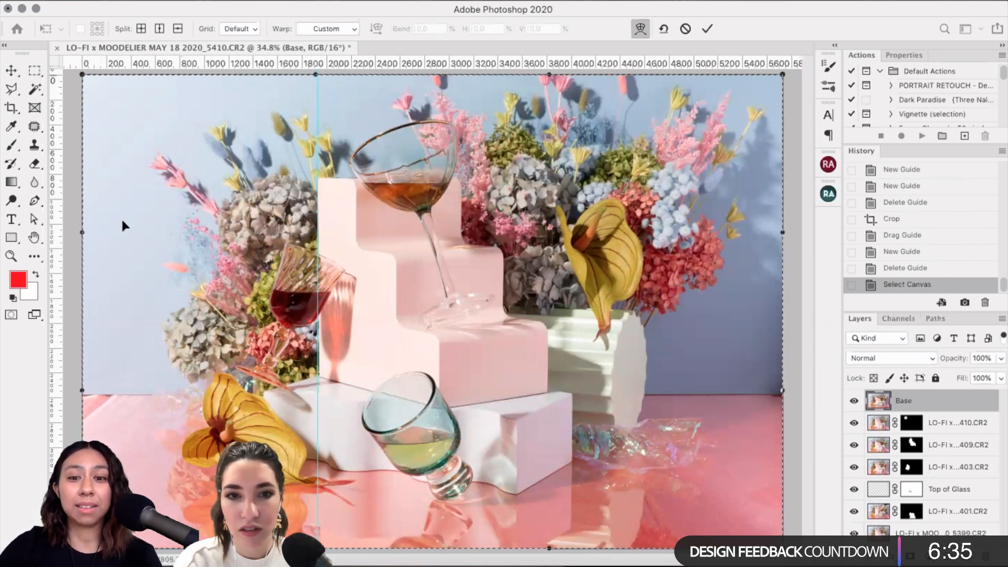
click(240, 28)
click(233, 38)
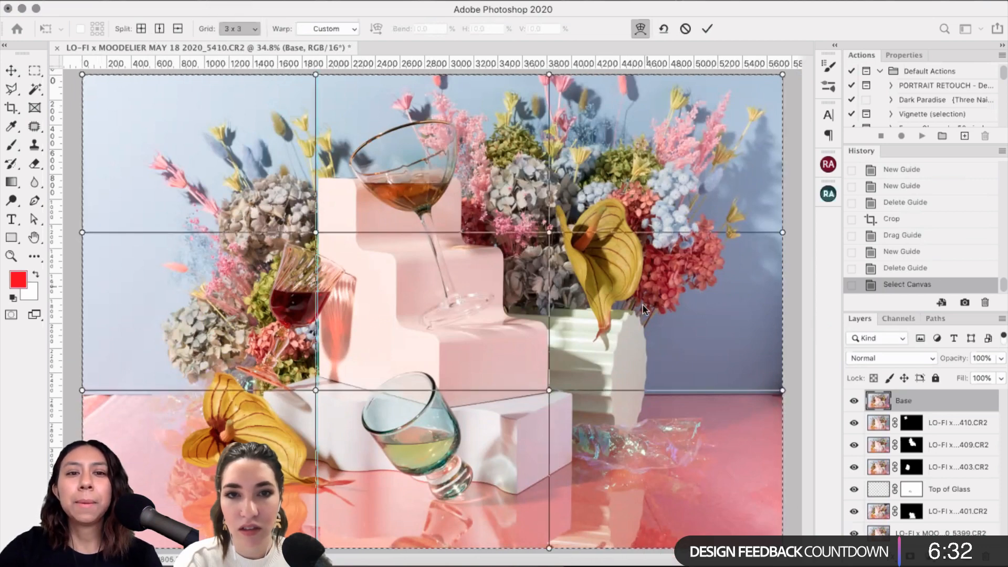
click(244, 35)
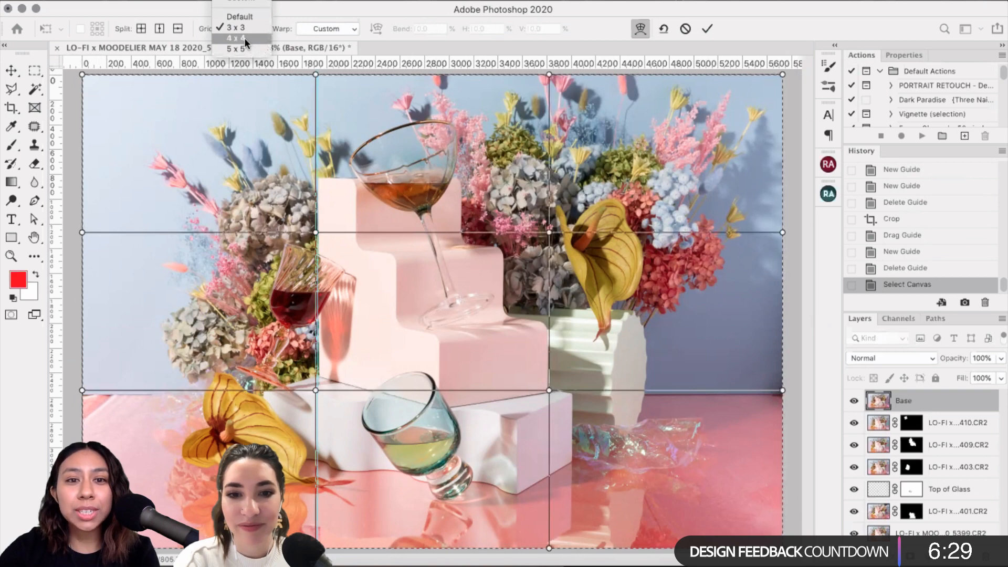
click(244, 38)
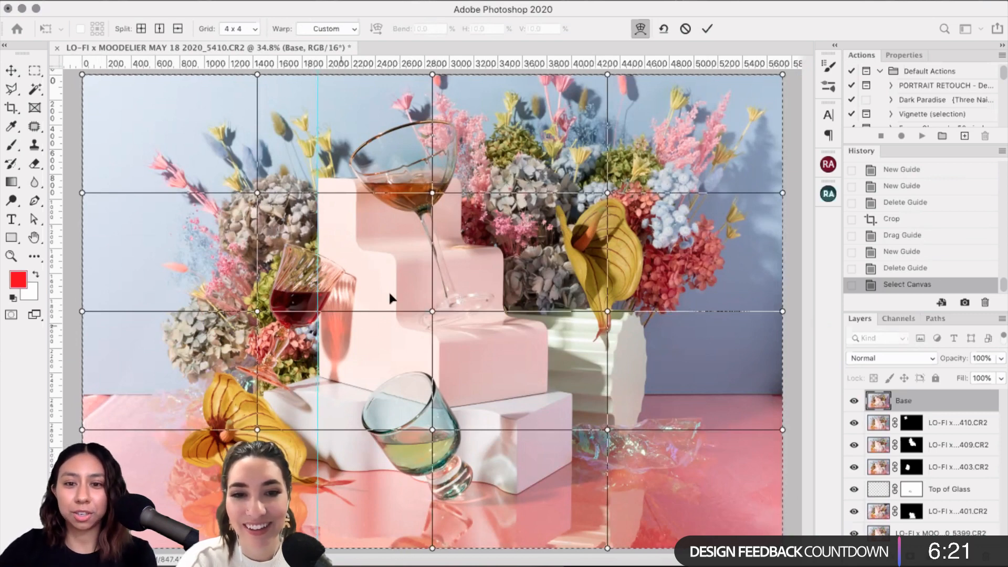
scroll(388, 289, up, 3)
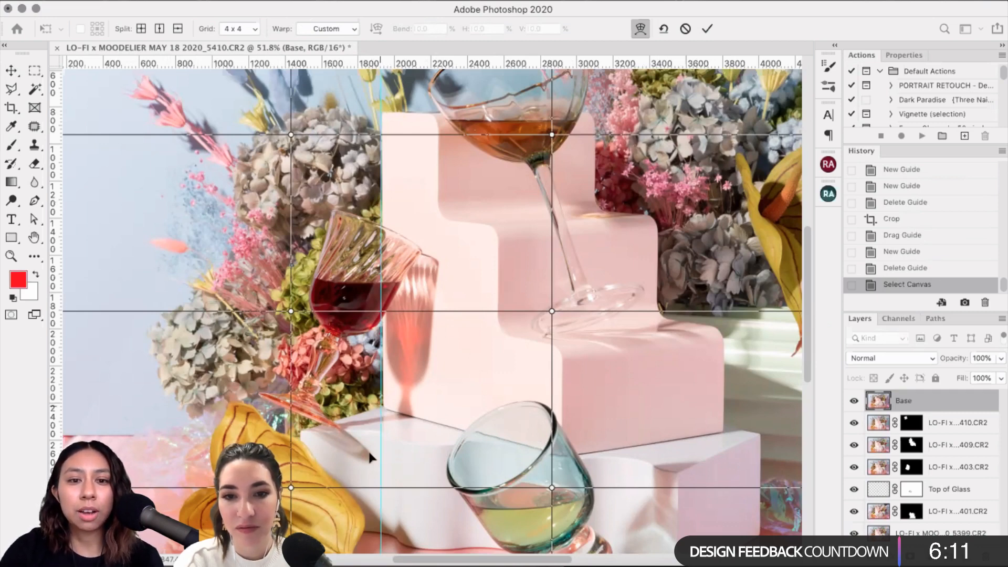
scroll(369, 456, up, 2)
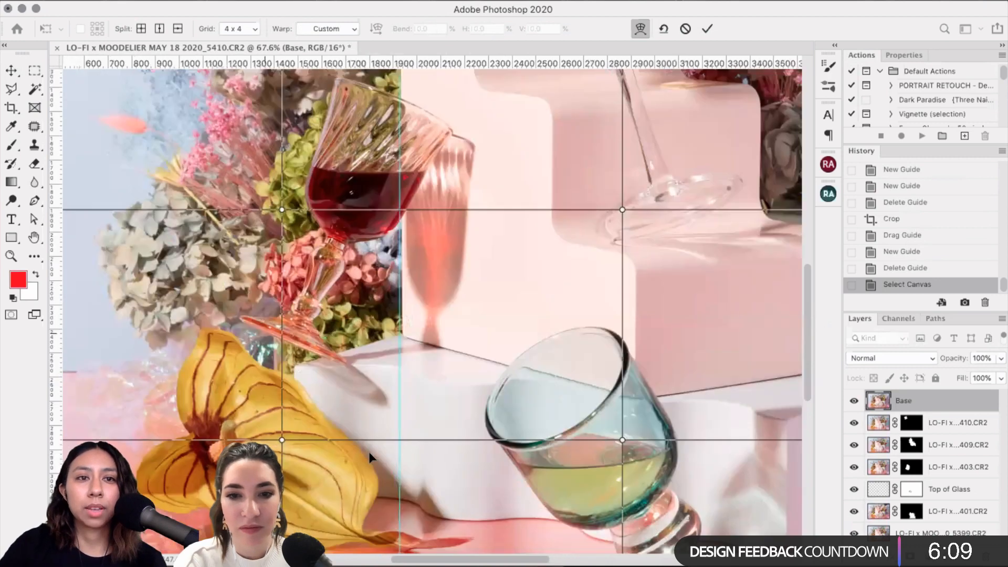
scroll(515, 291, down, 1)
scroll(515, 292, left, 1)
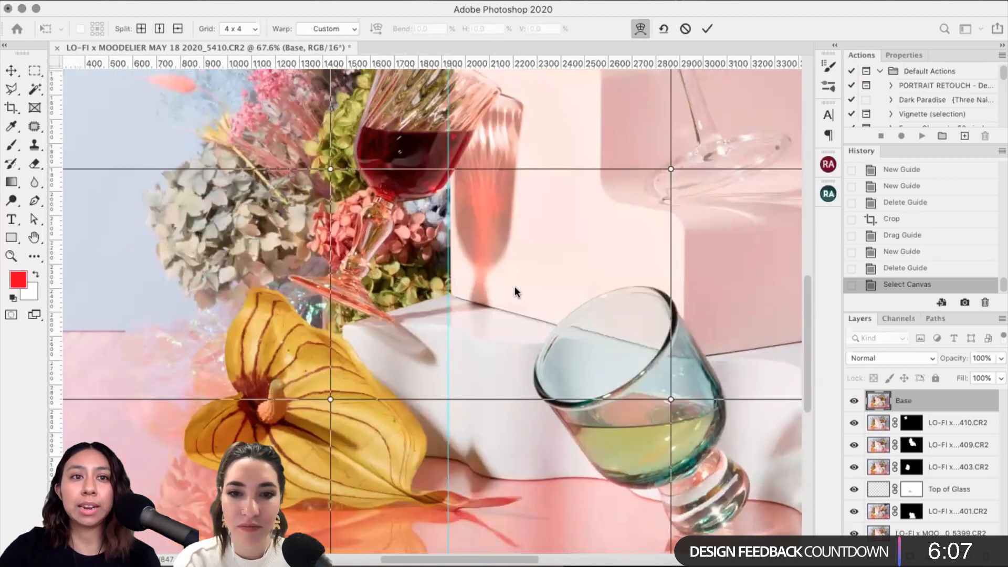
click(253, 29)
click(250, 40)
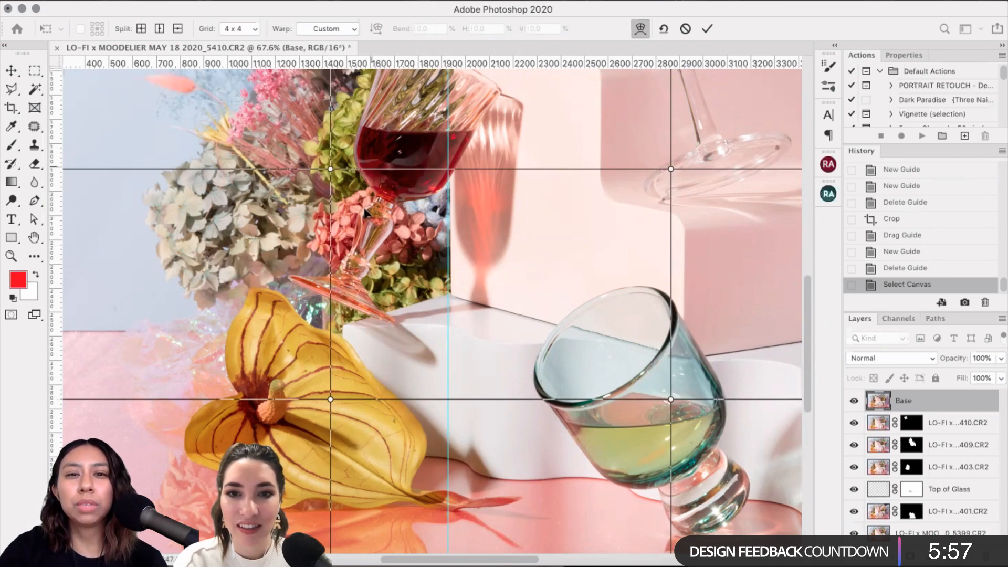
Step: Nudge the yellow lily's warp point a few pixels left and pick the warp line near the red glass
click(328, 401)
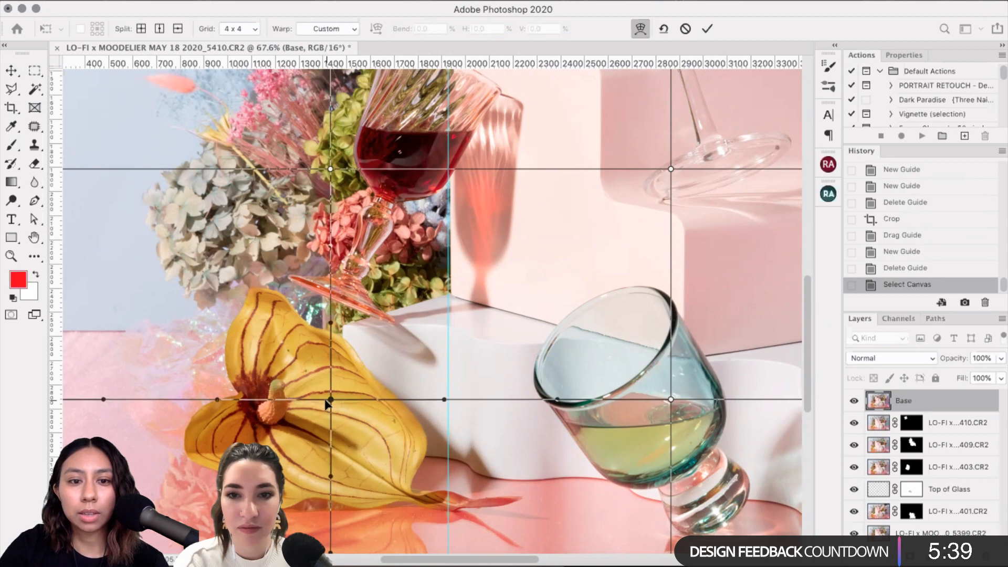
drag(328, 400, 325, 400)
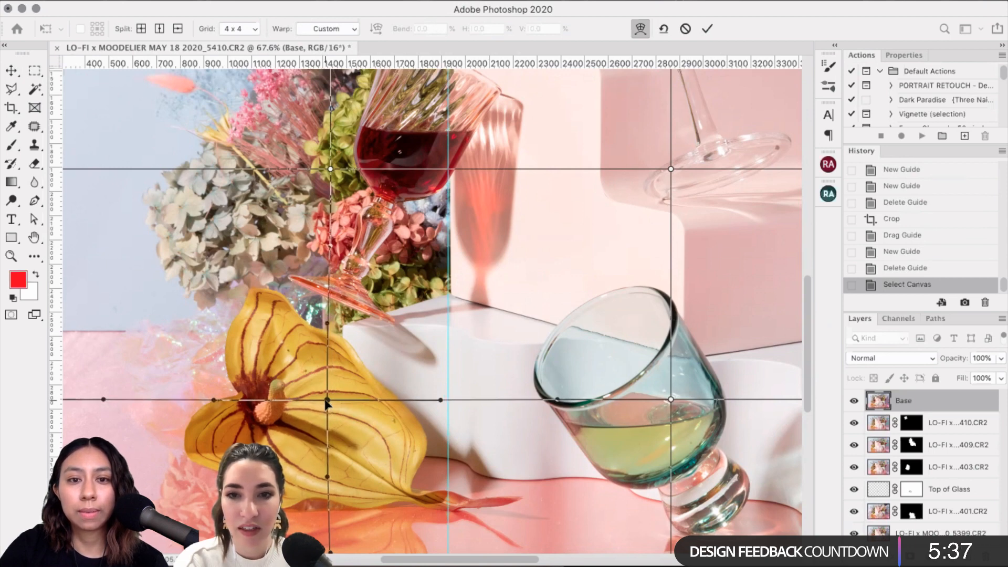
drag(327, 402, 324, 402)
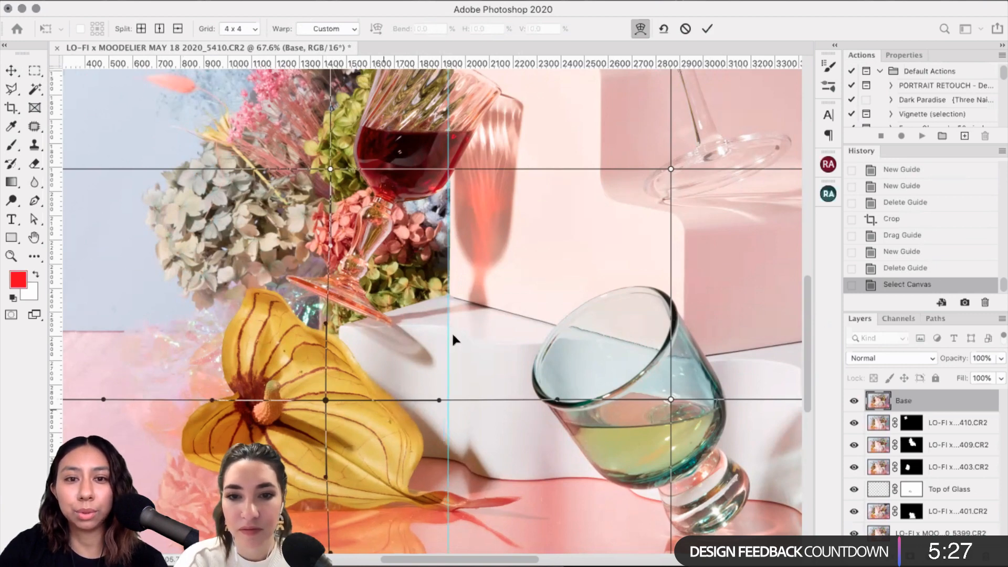
scroll(394, 232, up, 2)
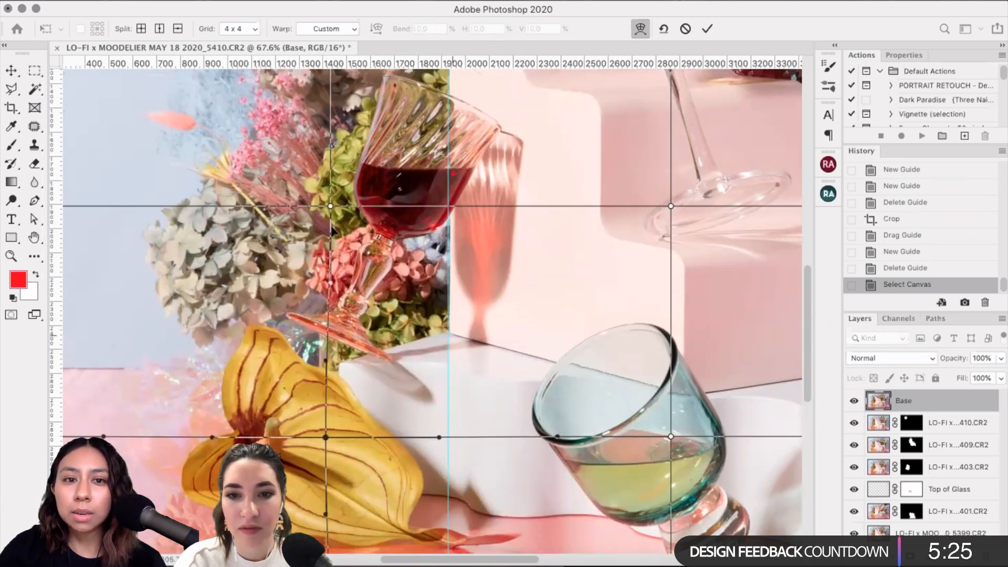
scroll(332, 230, up, 1)
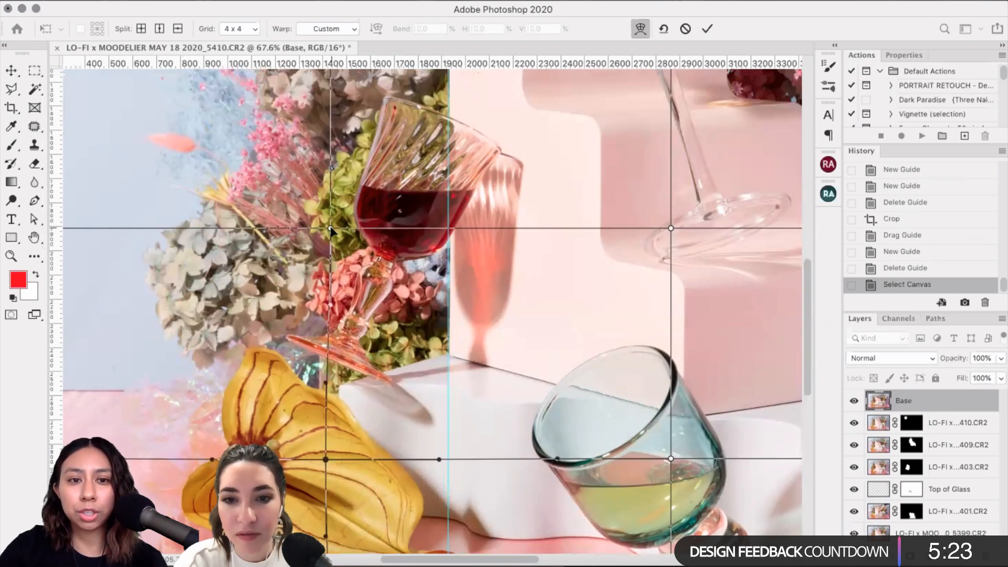
click(330, 229)
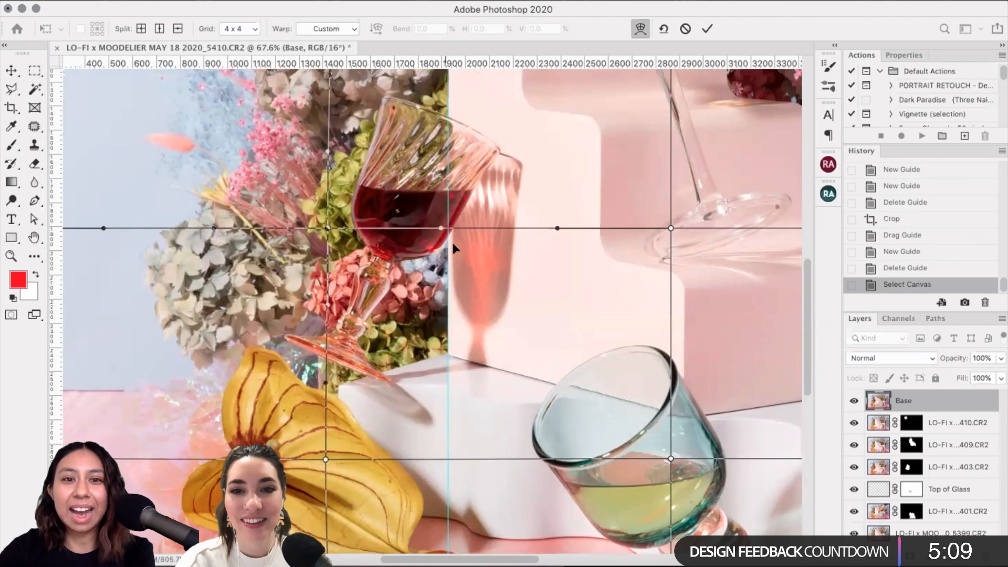
scroll(454, 364, up, 2)
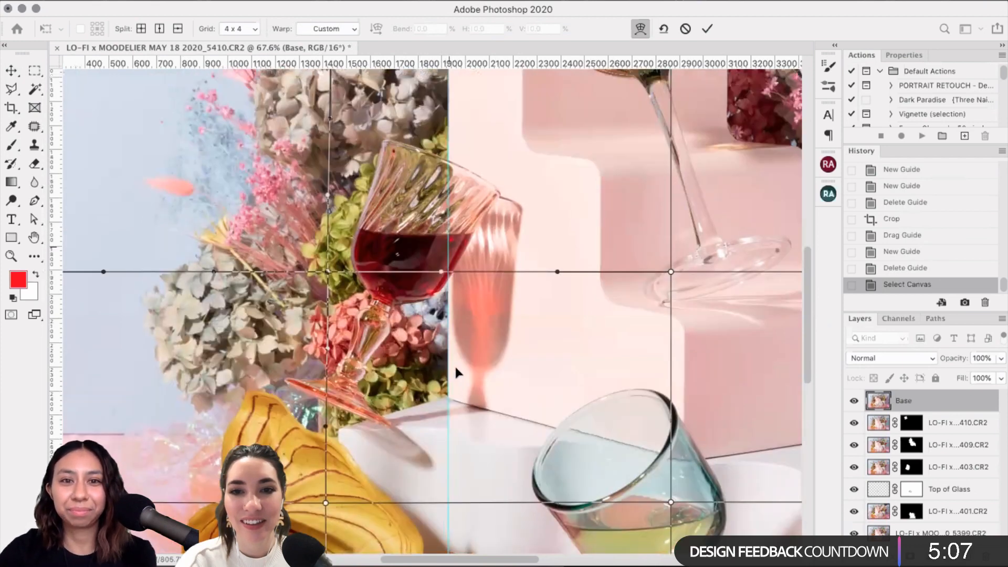
scroll(456, 368, up, 2)
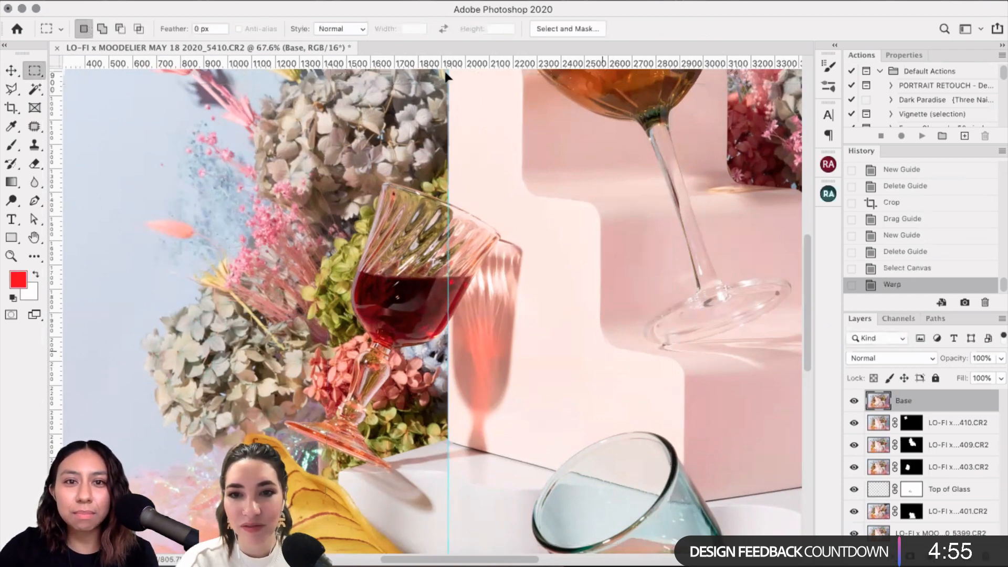
Step: Deselect, clear all guides via the View menu, and fit the image on screen
scroll(473, 368, up, 1)
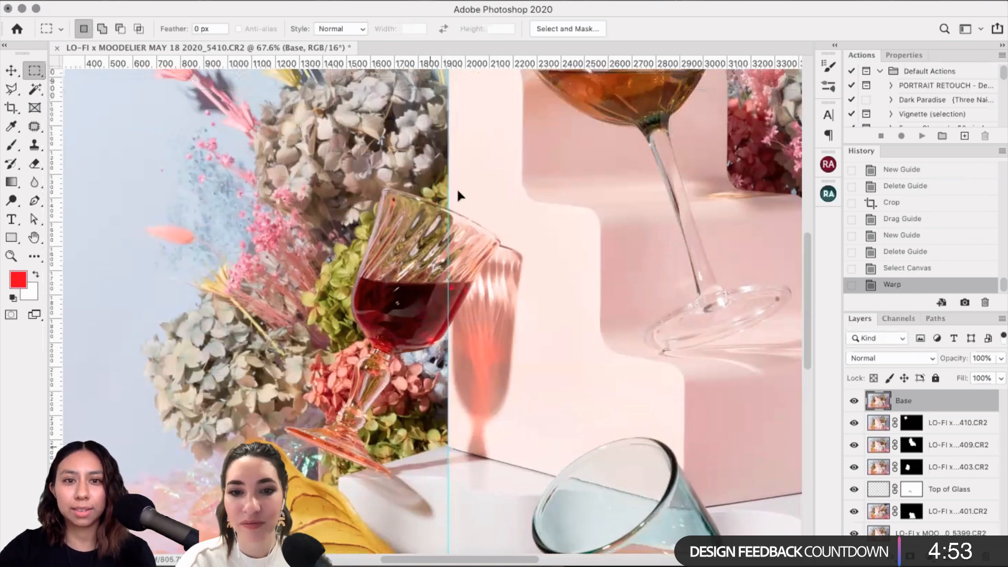
scroll(449, 90, up, 3)
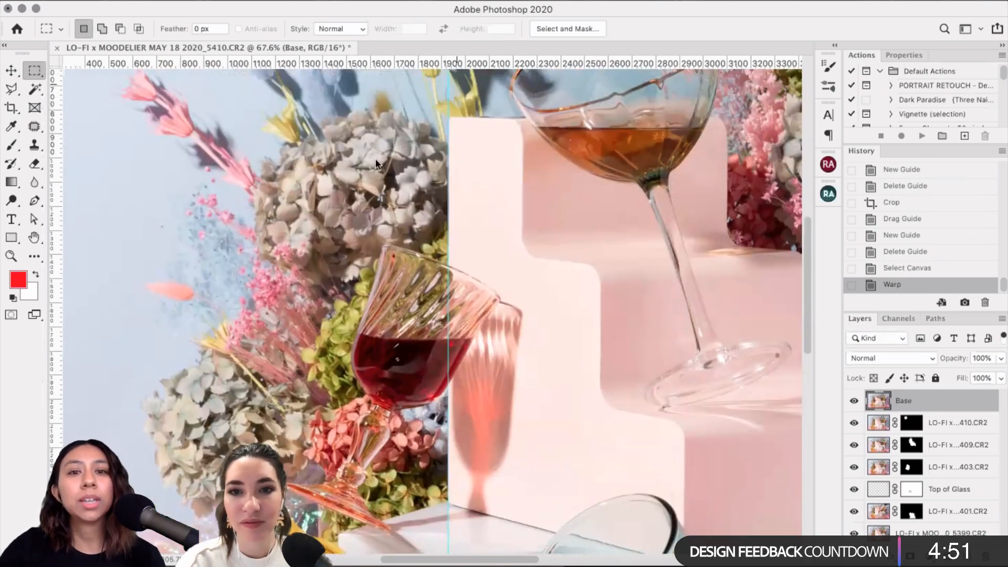
scroll(540, 275, down, 2)
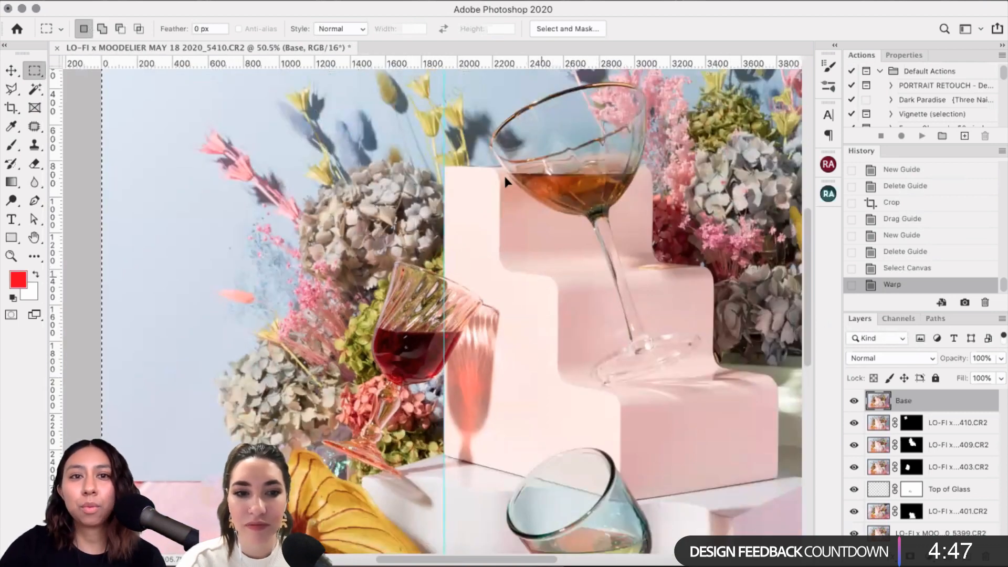
scroll(446, 113, down, 2)
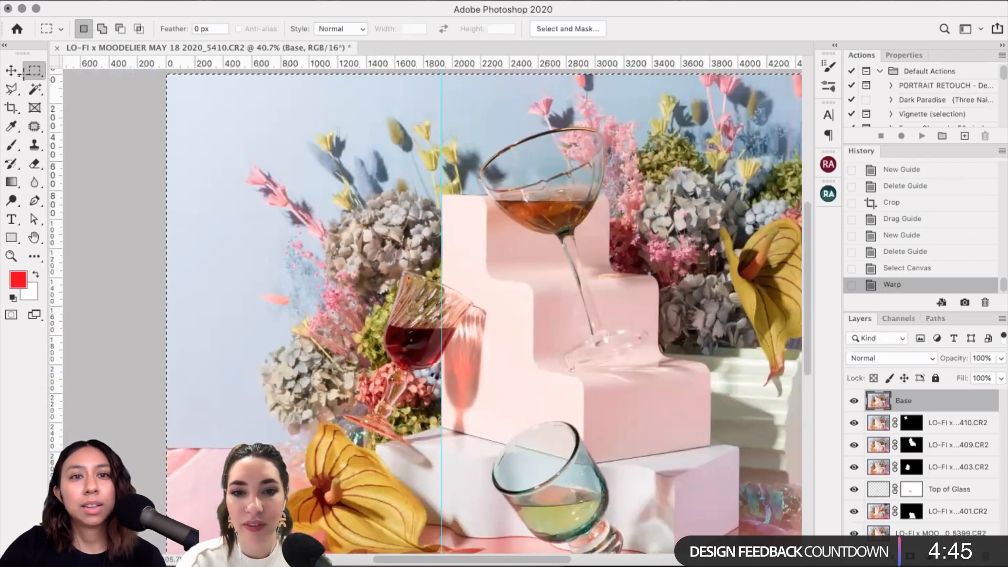
key(super+d)
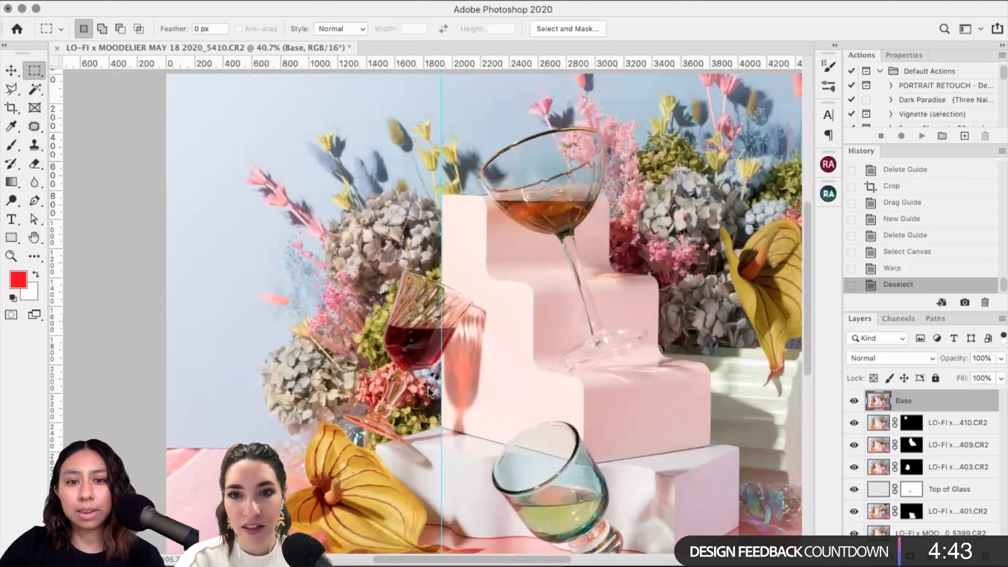
click(386, 1)
click(439, 364)
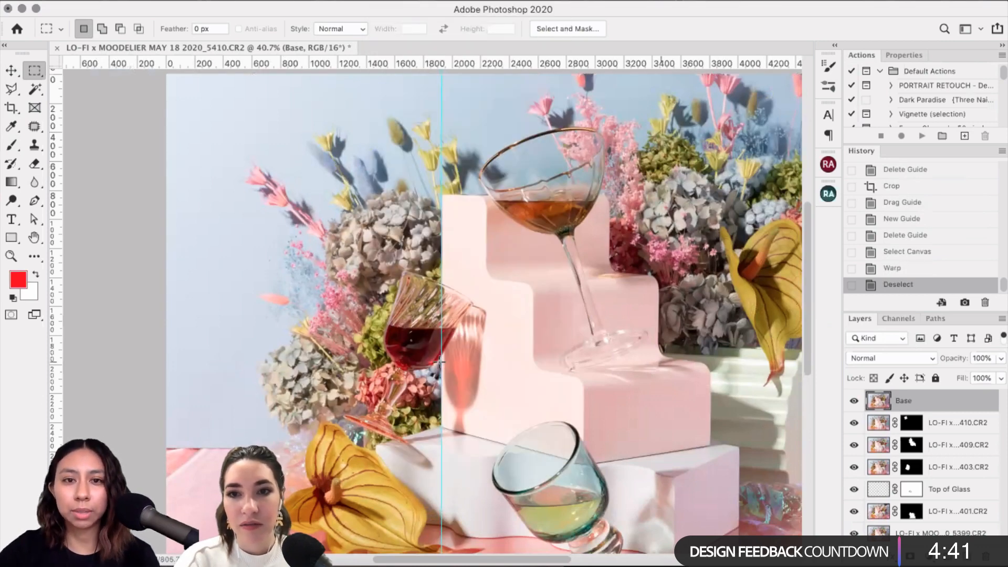
key(super+0)
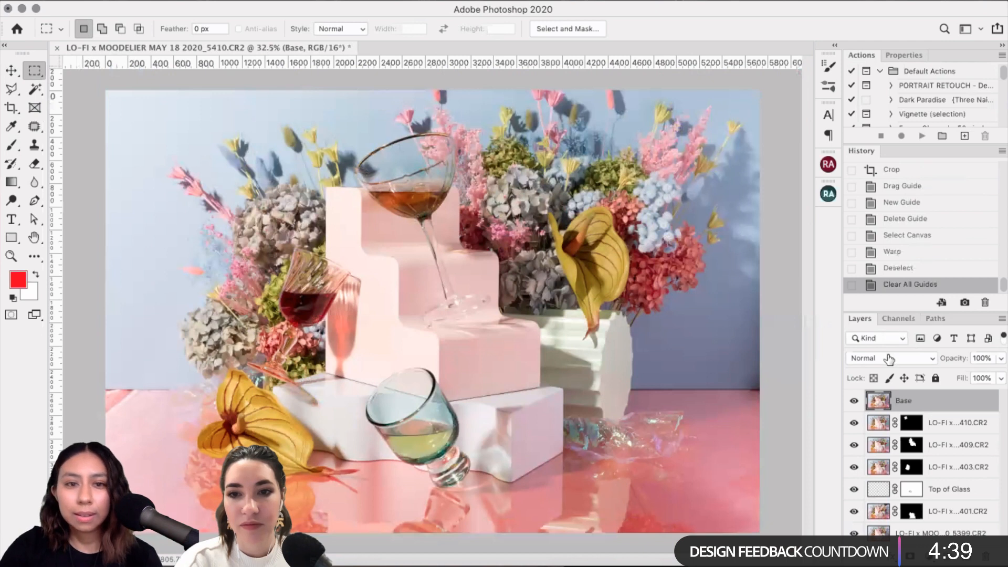
Step: Toggle the Base layer's visibility twice to compare the warp, leaving it visible
click(854, 401)
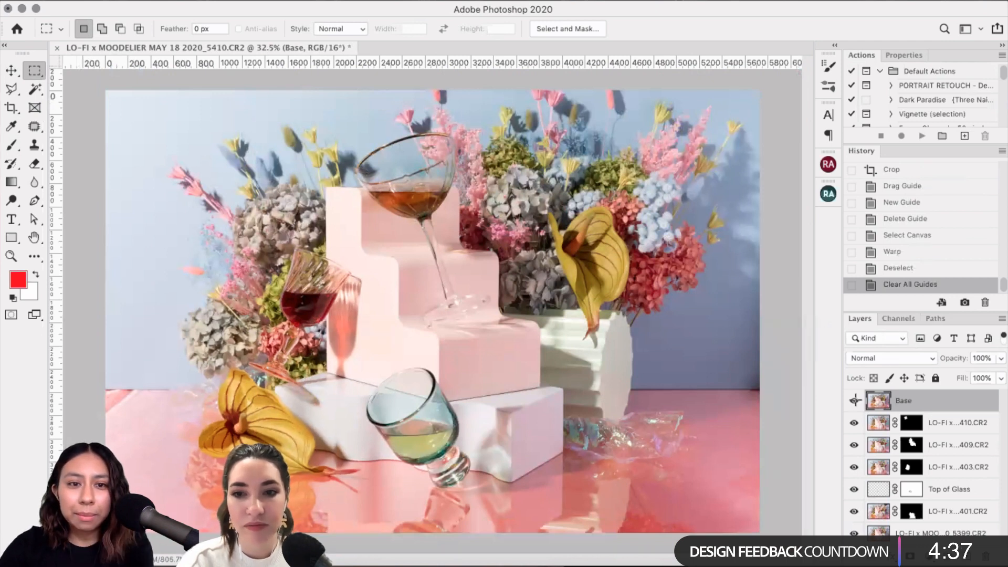
click(855, 401)
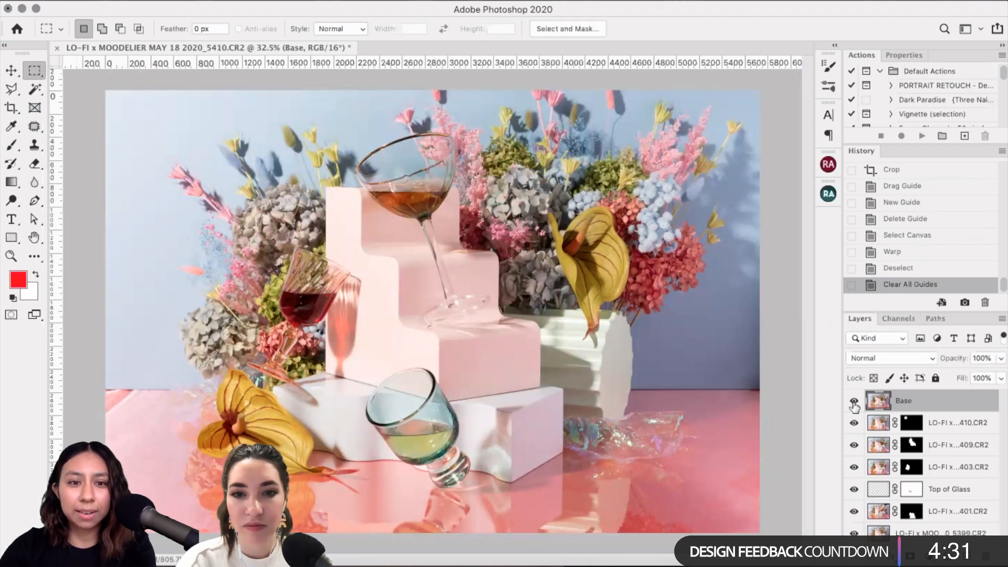
click(853, 403)
click(853, 402)
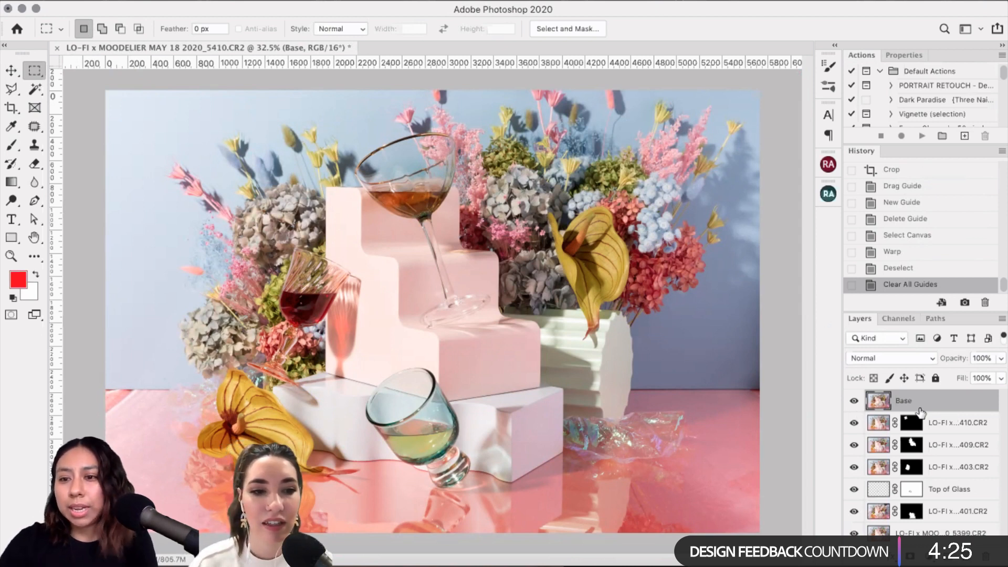
Step: Duplicate the warped Base layer and name the copy 'Clean'
key(super+j)
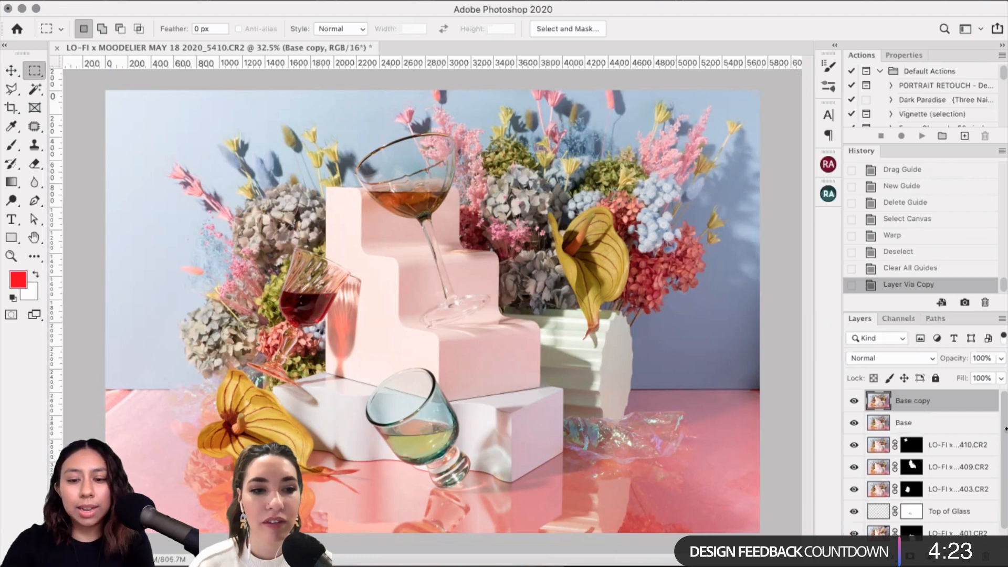
double_click(912, 400)
text(Clean)
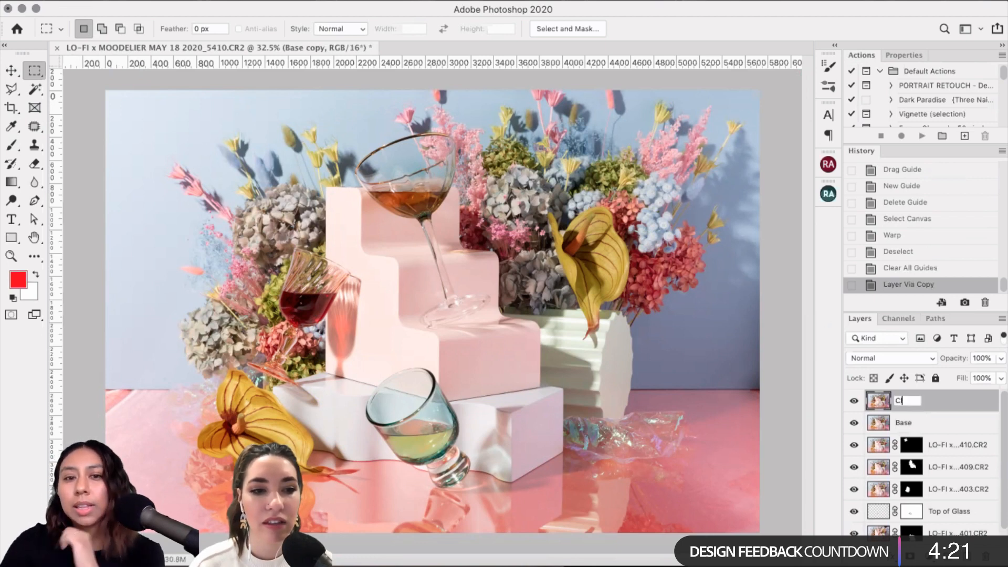
key(Return)
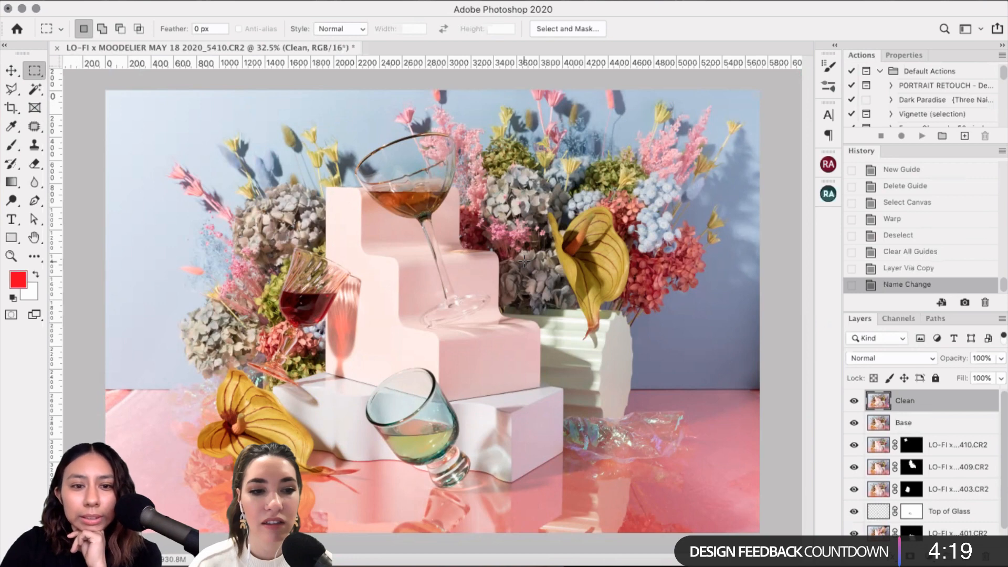
Step: Select the Patch tool and show the other tools in the healing group
scroll(523, 261, up, 5)
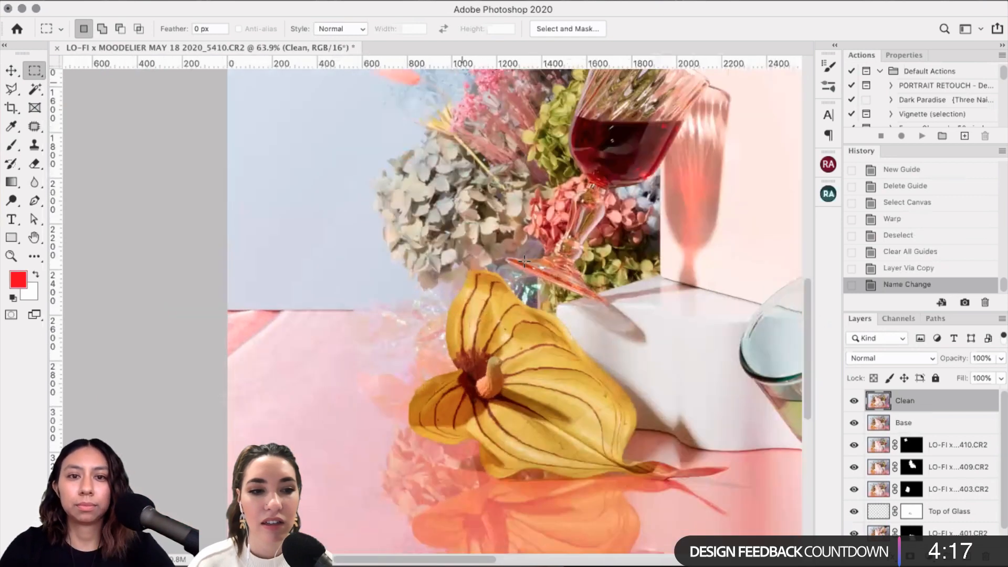
scroll(524, 261, up, 3)
scroll(524, 261, up, 3)
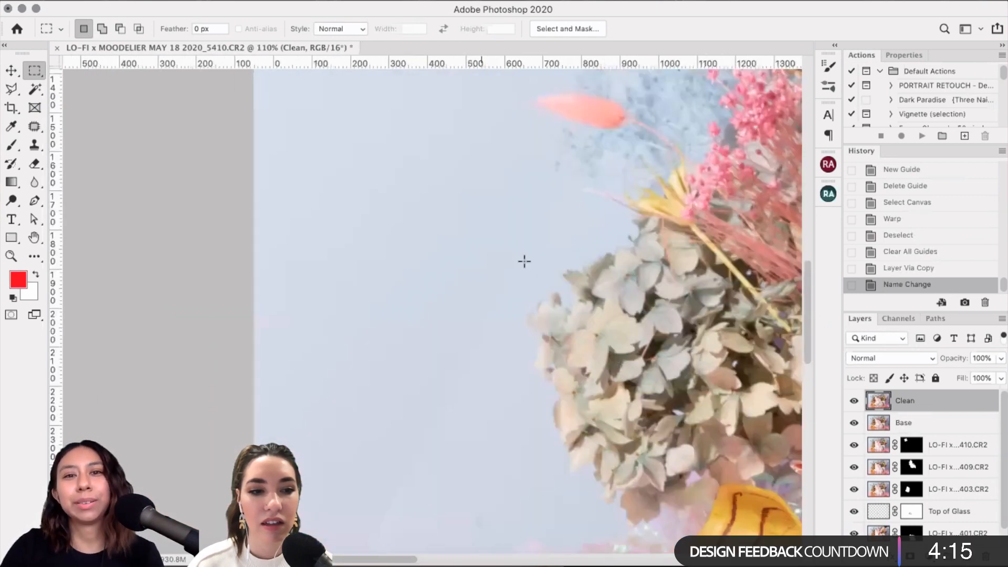
scroll(523, 261, down, 5)
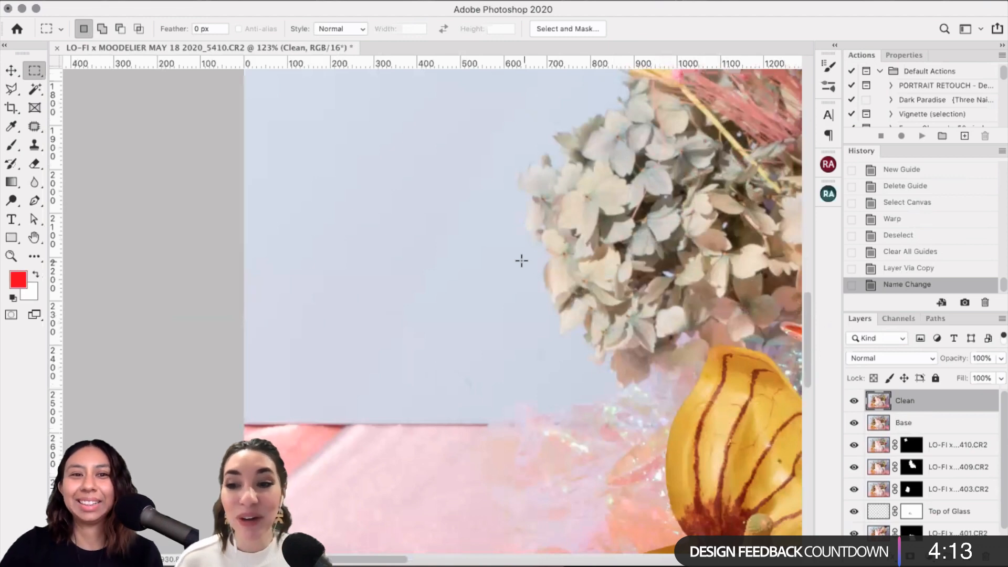
scroll(521, 261, down, 3)
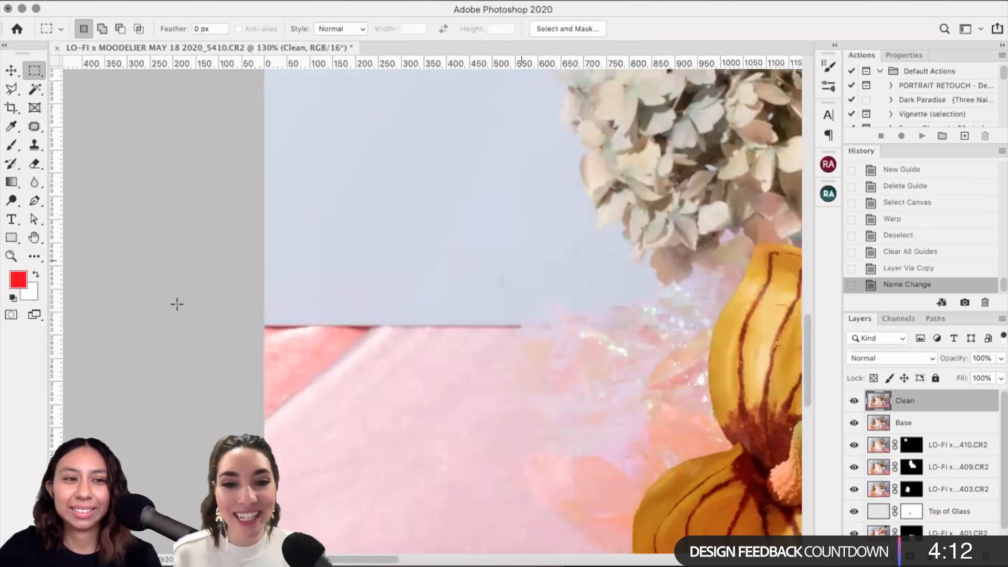
click(35, 129)
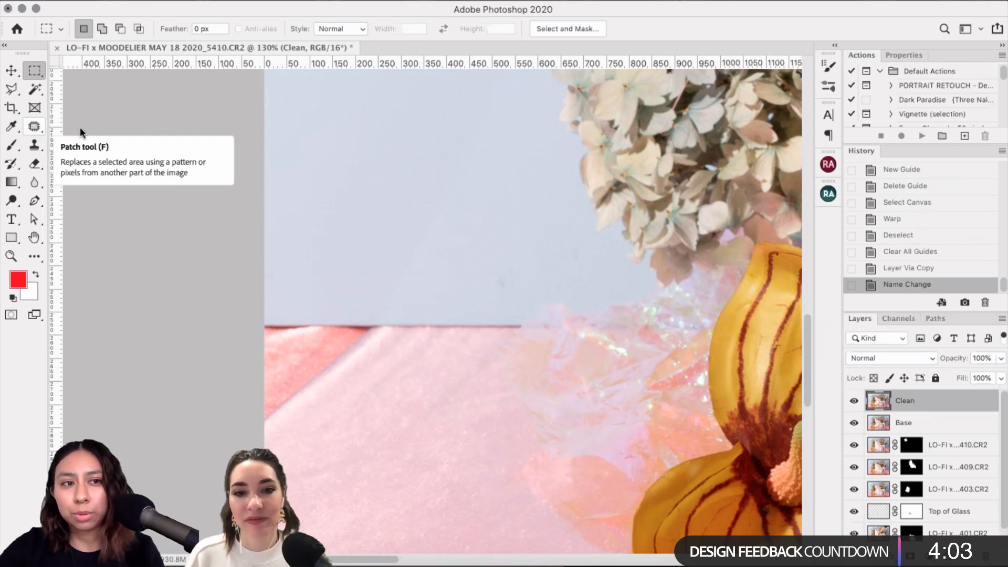
click(84, 128)
Step: Choose the Spot Healing Brush after briefly trying the Clone Stamp
click(116, 124)
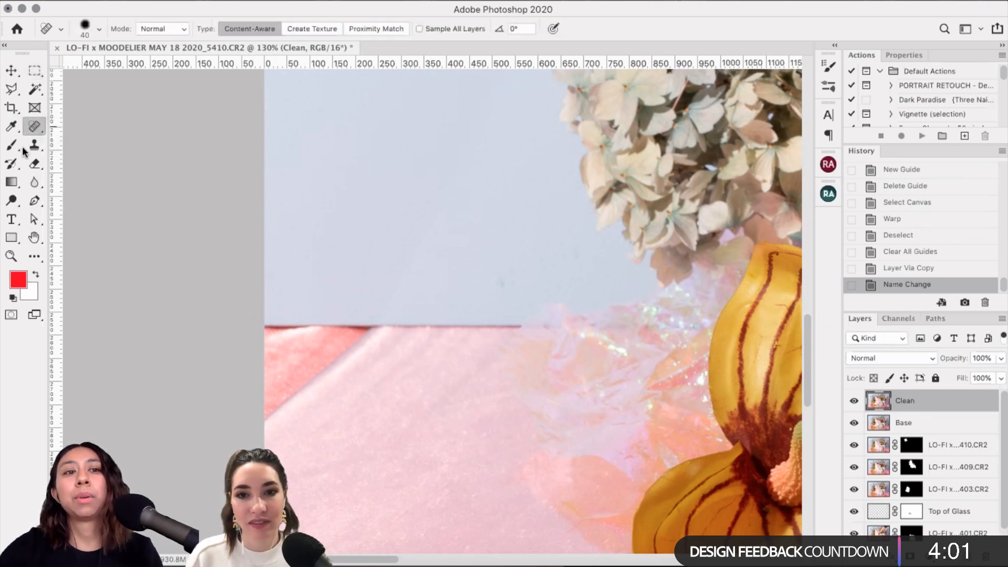
click(34, 144)
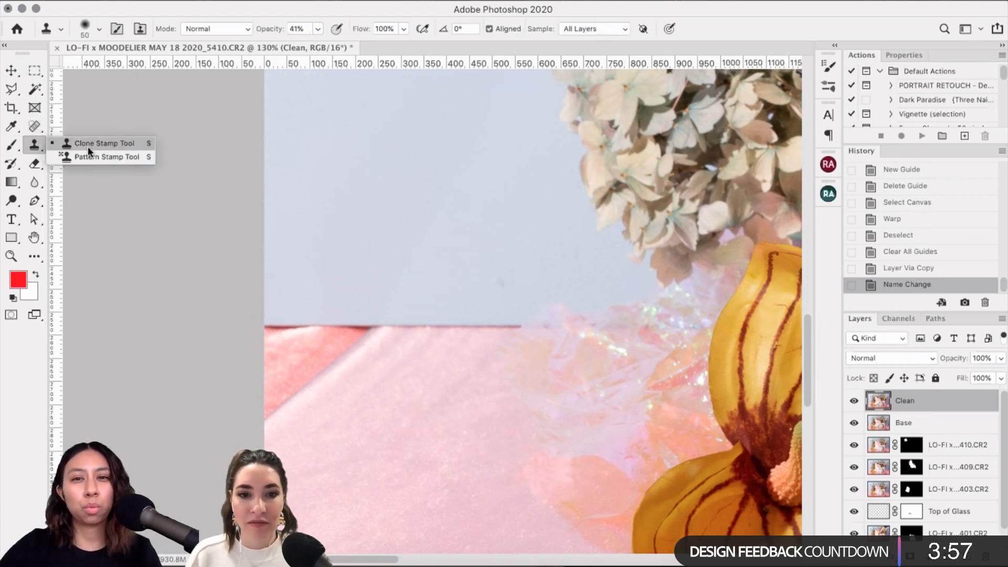
click(36, 128)
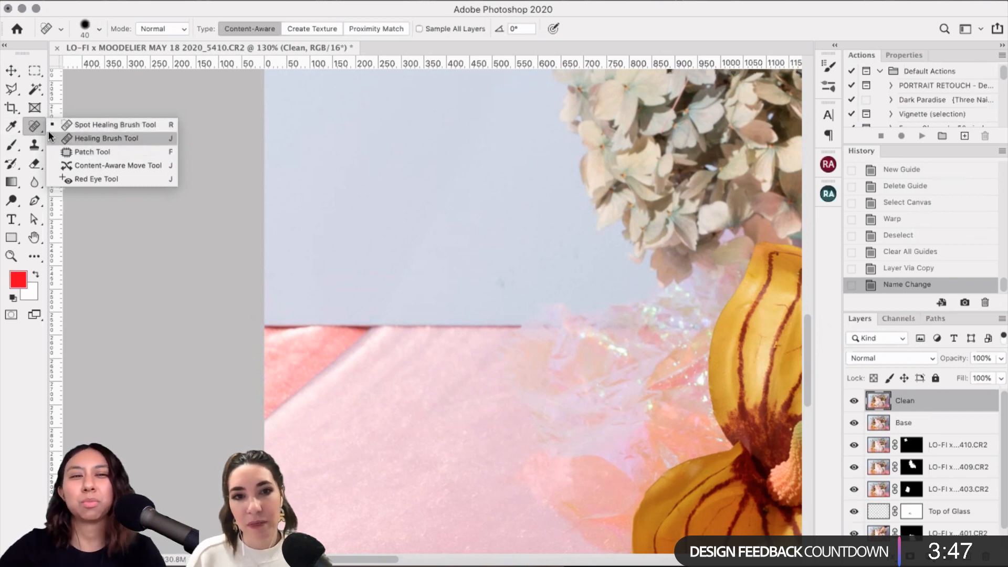
Step: Shrink the brush and heal three specks in the pale blue backdrop
key(bracketleft)
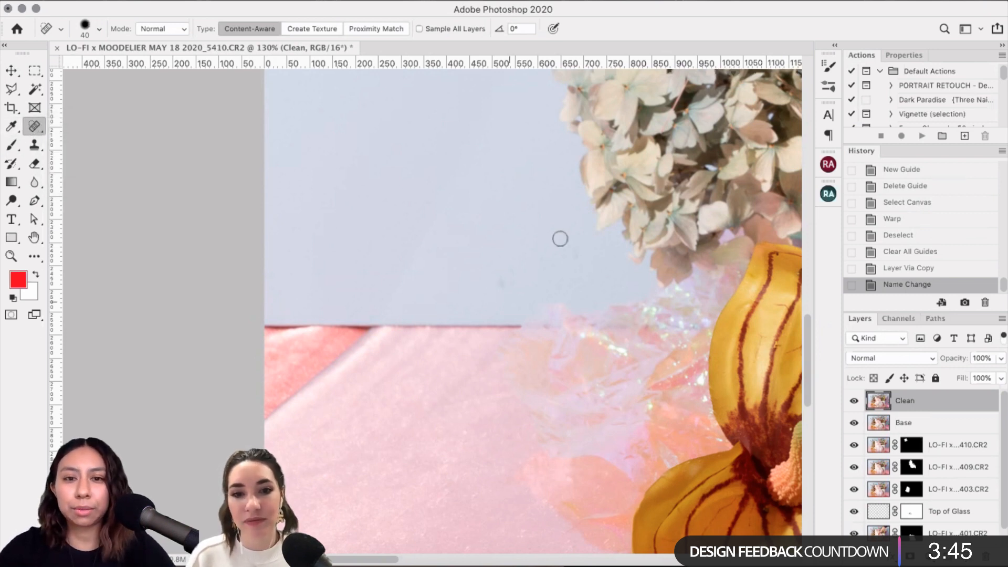
mouse_move(501, 274)
mouse_down()
mouse_move(495, 293)
mouse_move(516, 286)
mouse_up()
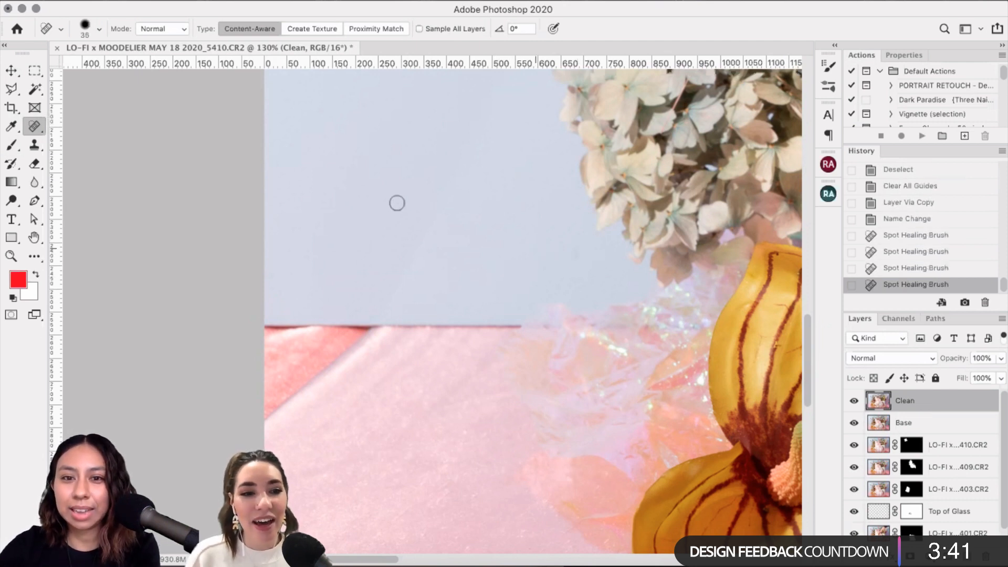
click(574, 257)
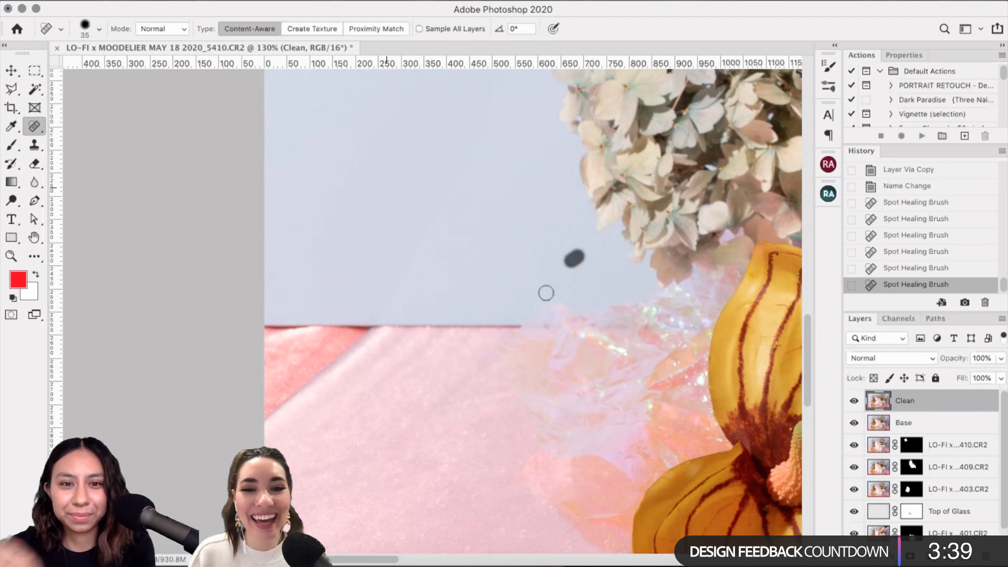
click(395, 196)
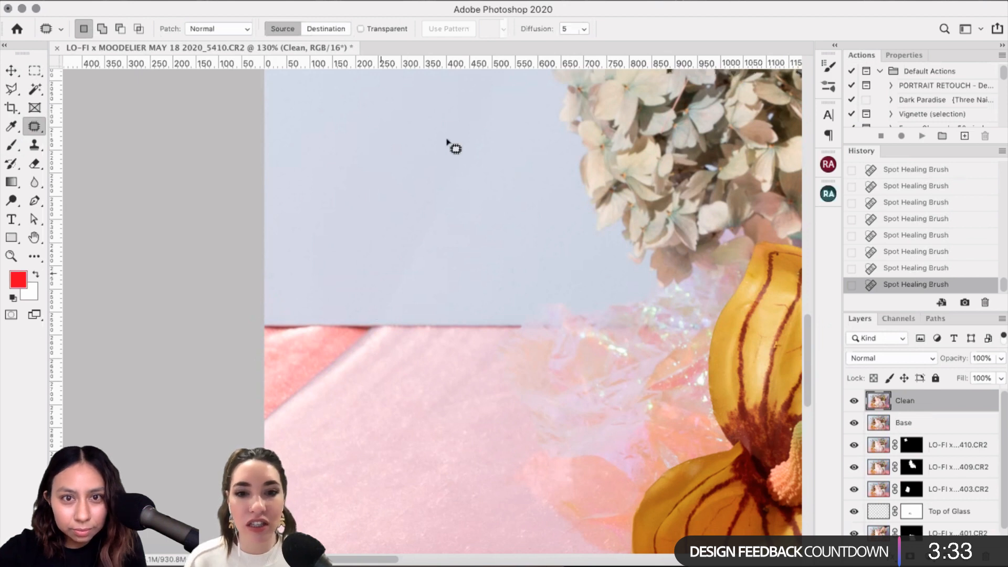
Step: Patch two blotchy patches of blue backdrop above the table edge using clean nearby backdrop
drag(427, 158, 524, 257)
key(ctrl+d)
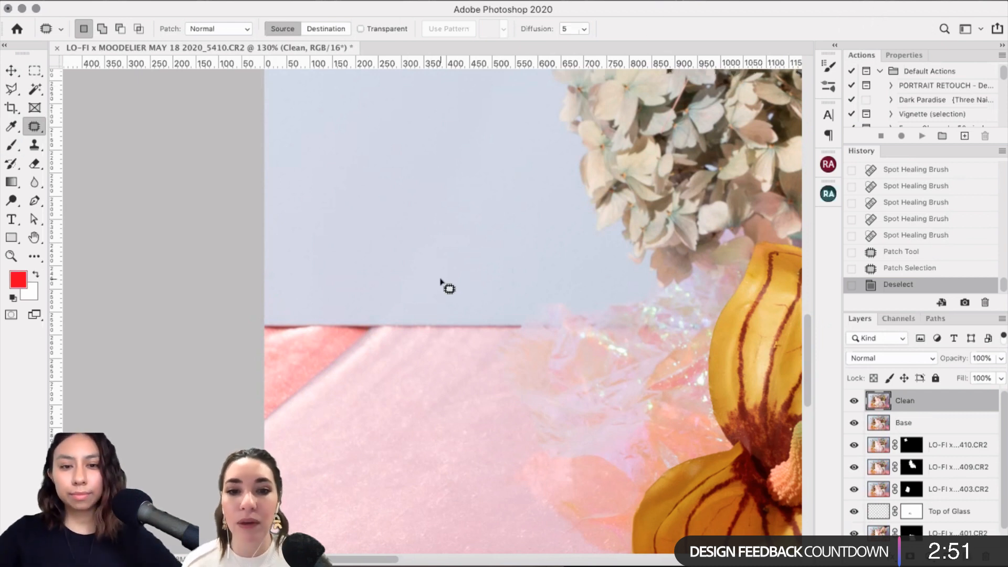
scroll(295, 257, up, 3)
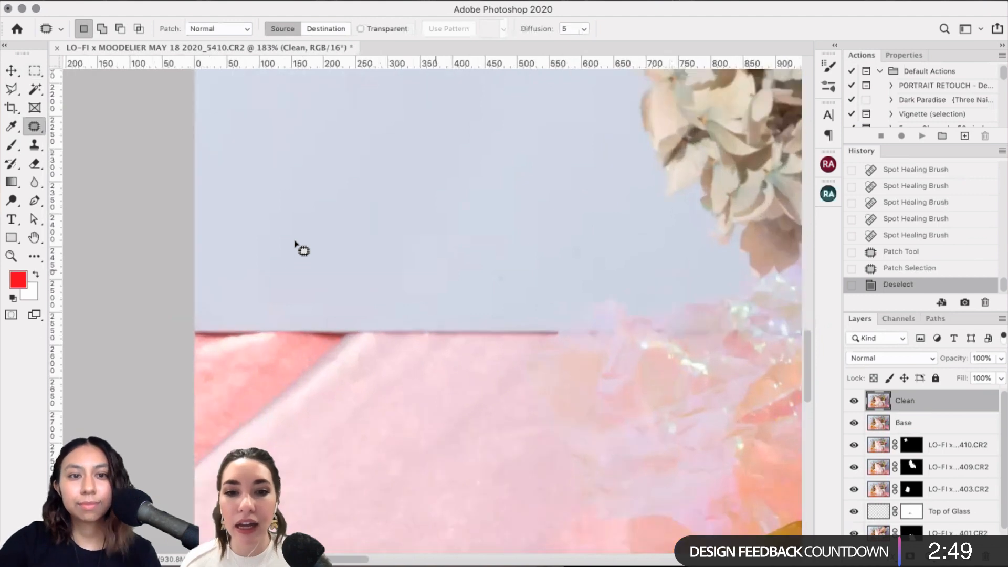
mouse_move(310, 270)
mouse_down()
mouse_move(338, 247)
mouse_move(315, 276)
mouse_up()
drag(314, 272, 336, 245)
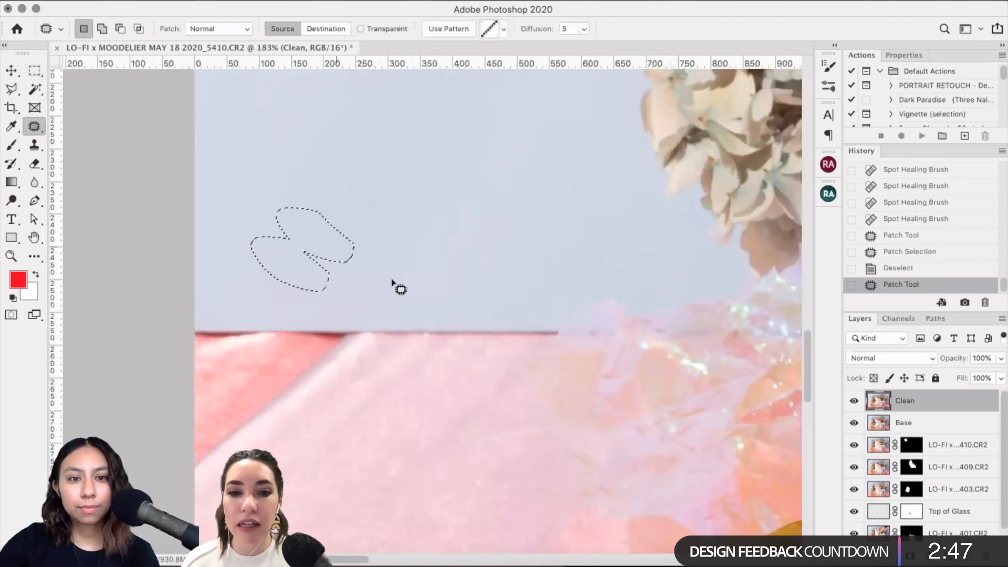
key(super+d)
scroll(376, 258, left, 3)
scroll(376, 258, down, 2)
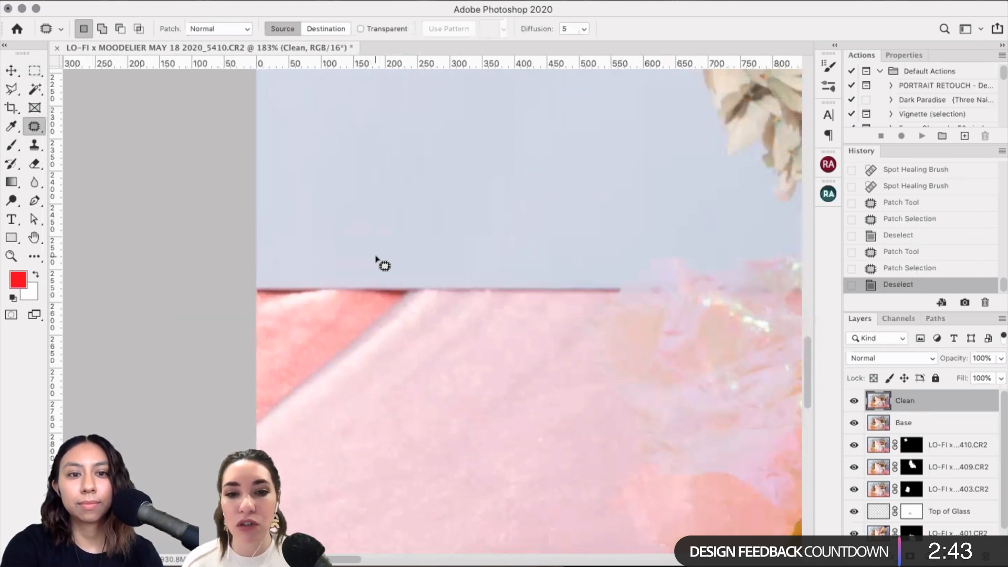
scroll(376, 257, down, 5)
scroll(376, 258, left, 3)
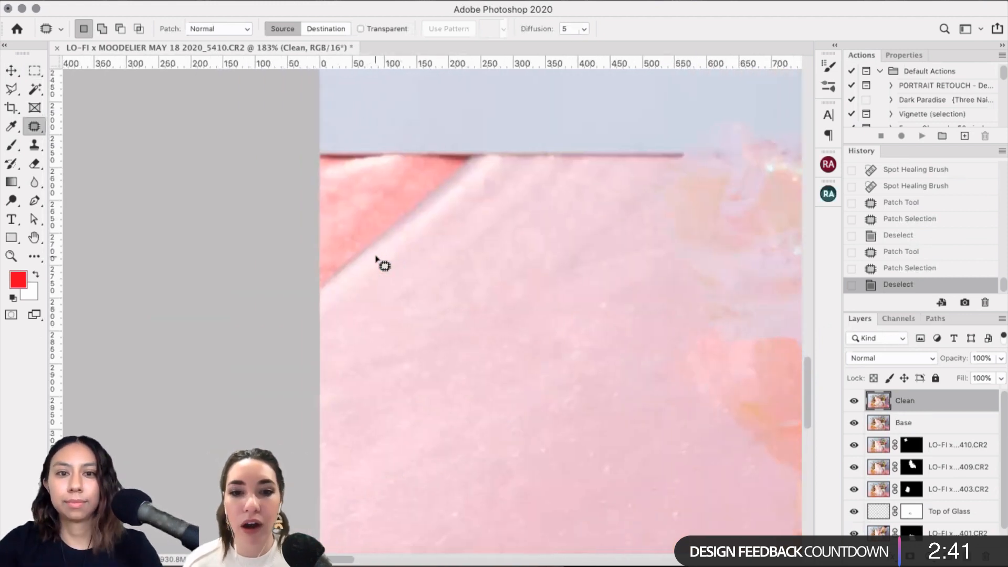
scroll(564, 192, up, 1)
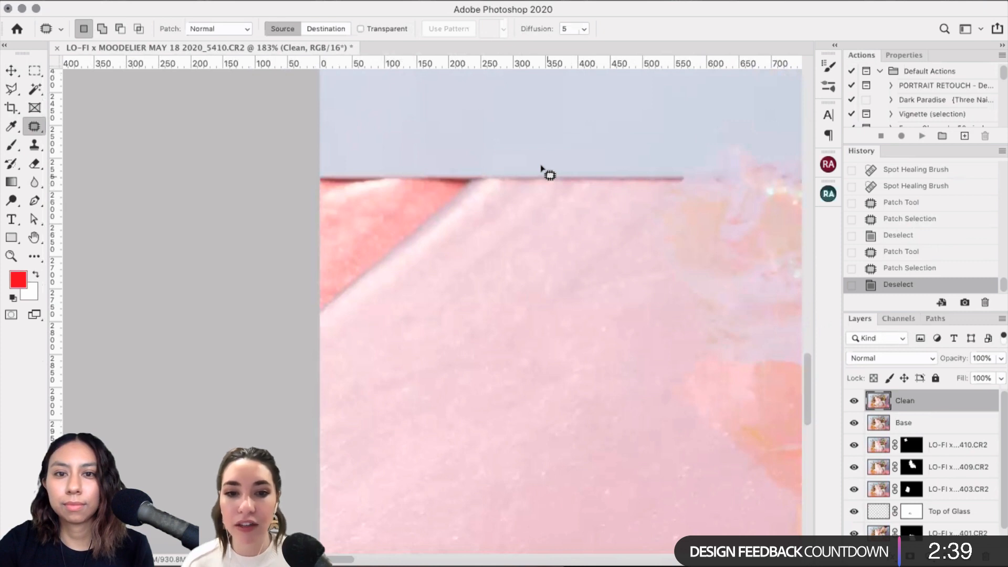
Step: Patch the flaws along the tabletop's back edge with nearby clean pink texture
mouse_move(558, 188)
mouse_down()
mouse_move(577, 188)
mouse_move(464, 212)
mouse_move(549, 197)
mouse_up()
key(ctrl+d)
drag(534, 189, 611, 190)
key(ctrl+d)
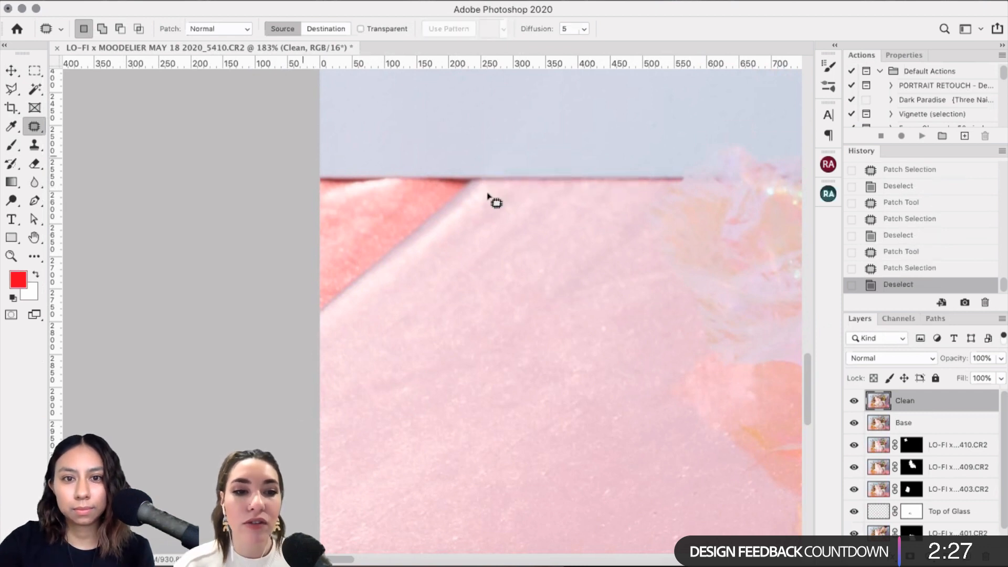
Step: Cover the red left corner of the tabletop with smooth pink surface
drag(493, 198, 317, 362)
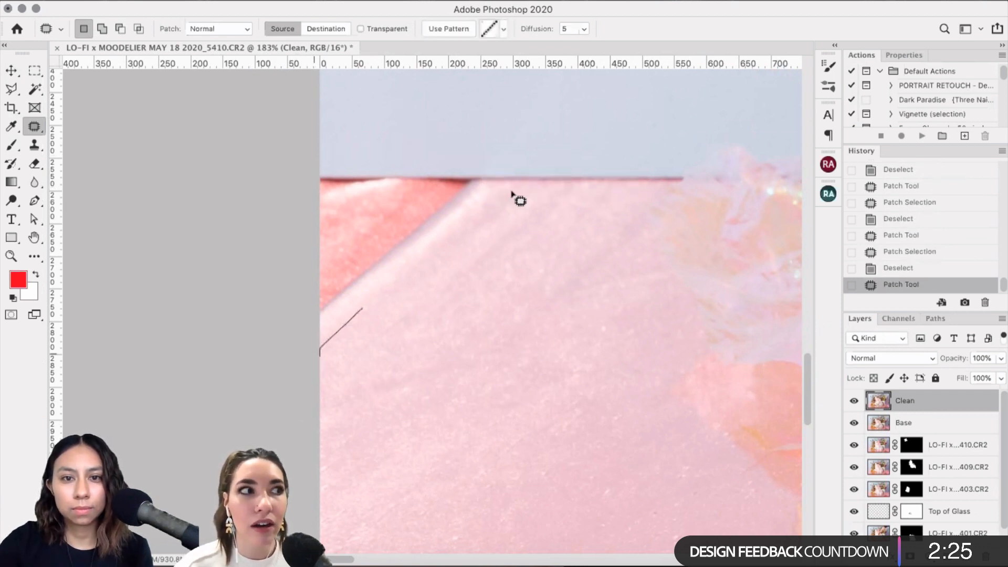
drag(517, 199, 417, 223)
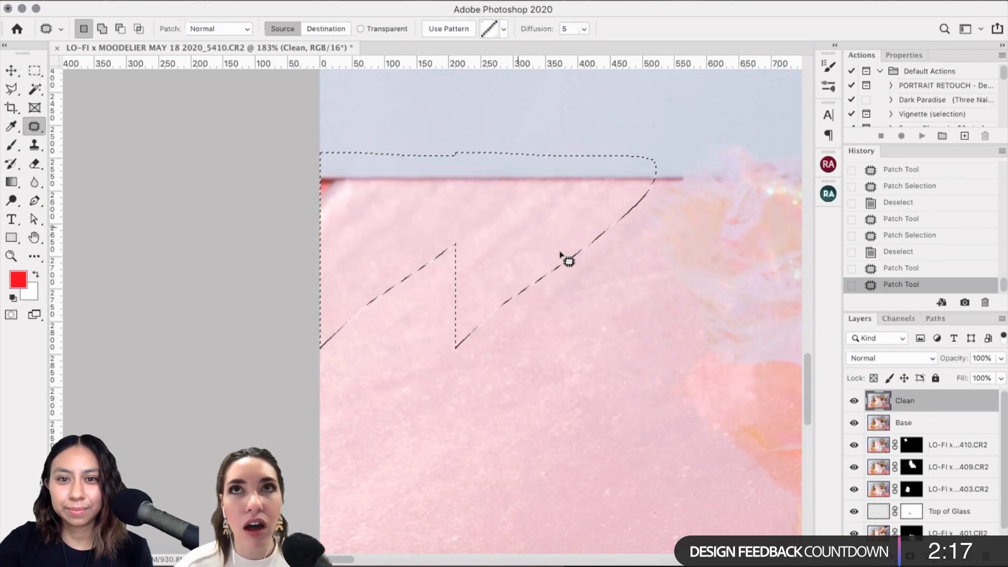
mouse_move(568, 261)
mouse_down()
mouse_move(360, 165)
mouse_move(357, 201)
mouse_move(391, 164)
mouse_move(409, 197)
mouse_up()
key(super+d)
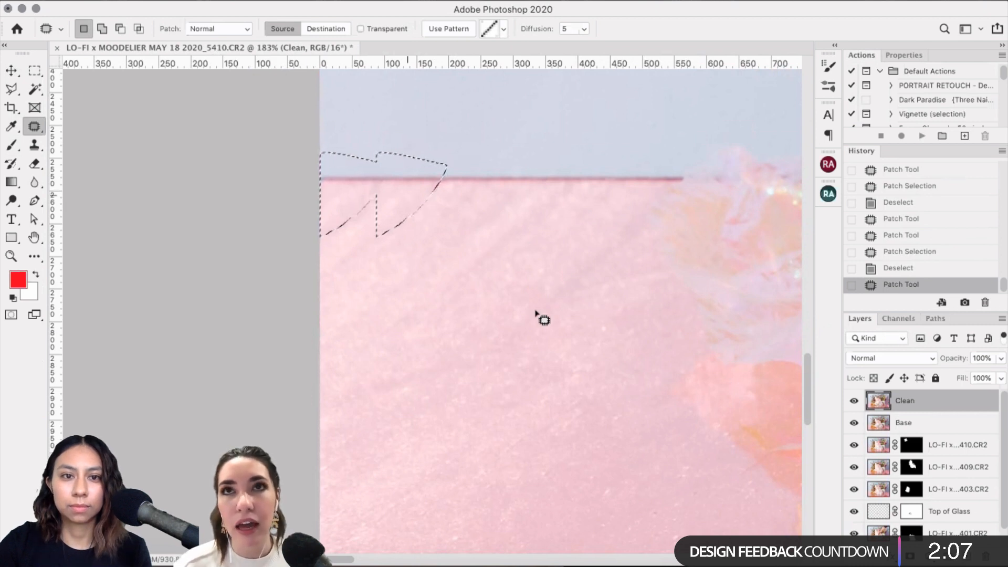
key(ctrl+d)
scroll(559, 373, down, 3)
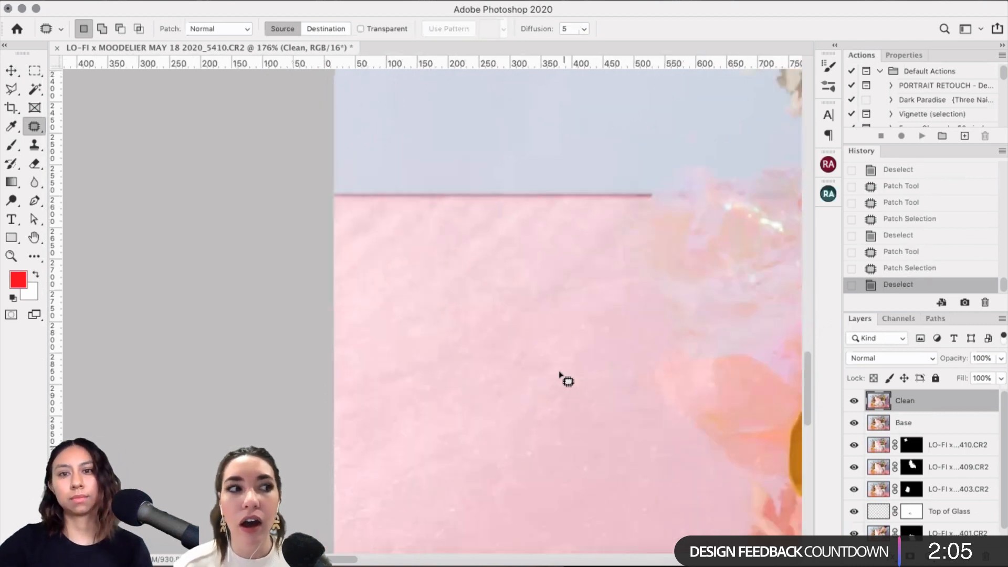
Step: Patch a blemish in the pale blue backdrop beside the hydrangea
scroll(559, 374, up, 5)
scroll(559, 374, right, 4)
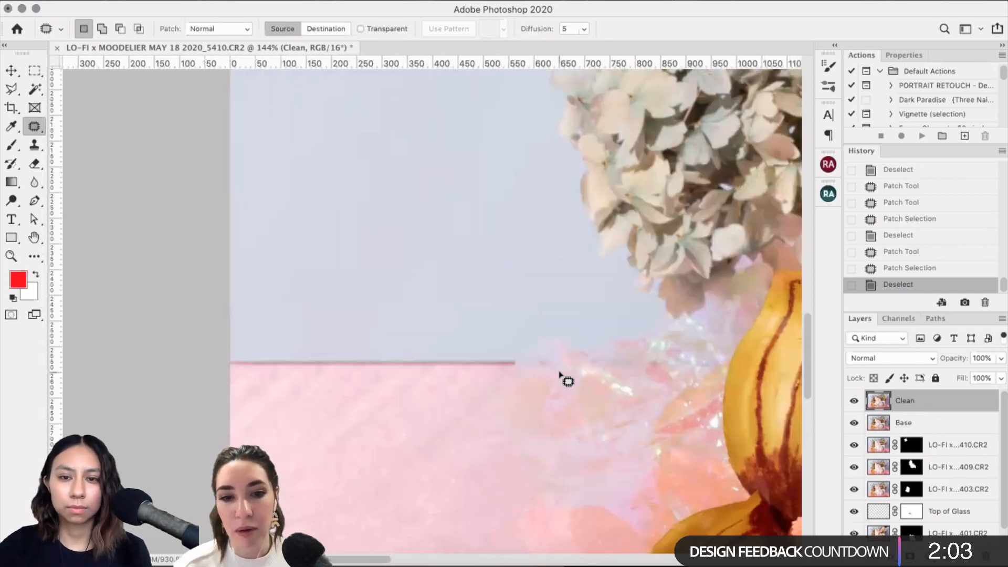
scroll(559, 374, down, 10)
scroll(559, 374, right, 2)
scroll(559, 375, right, 15)
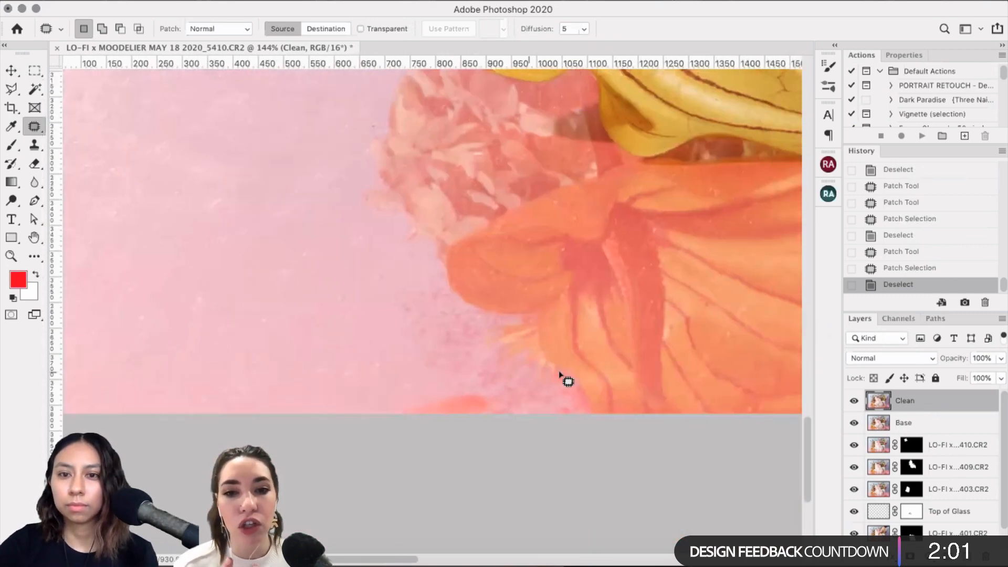
scroll(559, 376, down, 3)
scroll(559, 376, up, 12)
scroll(559, 375, left, 10)
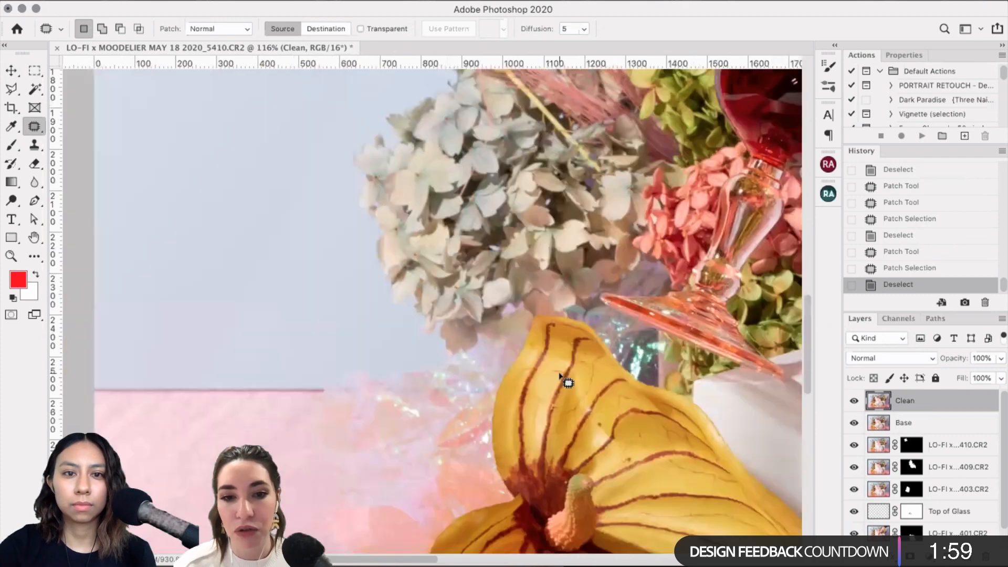
scroll(558, 376, up, 3)
scroll(559, 375, left, 4)
scroll(559, 376, down, 2)
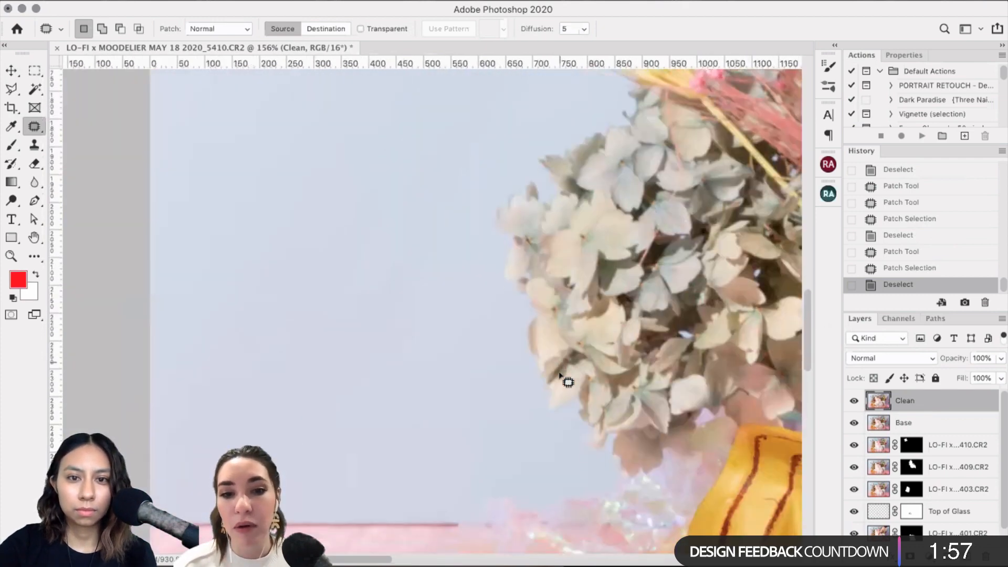
scroll(559, 376, left, 6)
scroll(559, 376, up, 1)
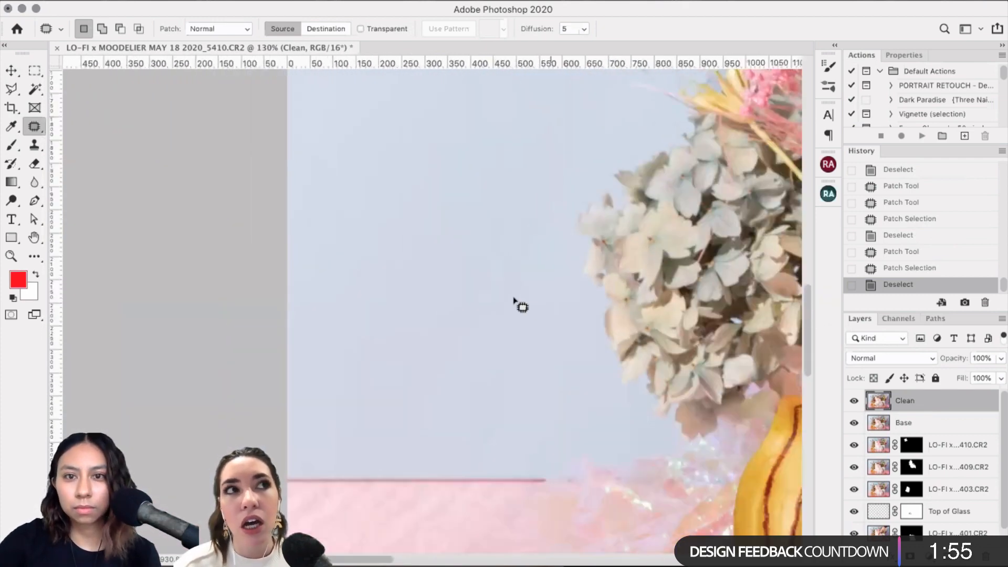
scroll(658, 247, down, 2)
scroll(465, 443, up, 4)
scroll(489, 377, down, 2)
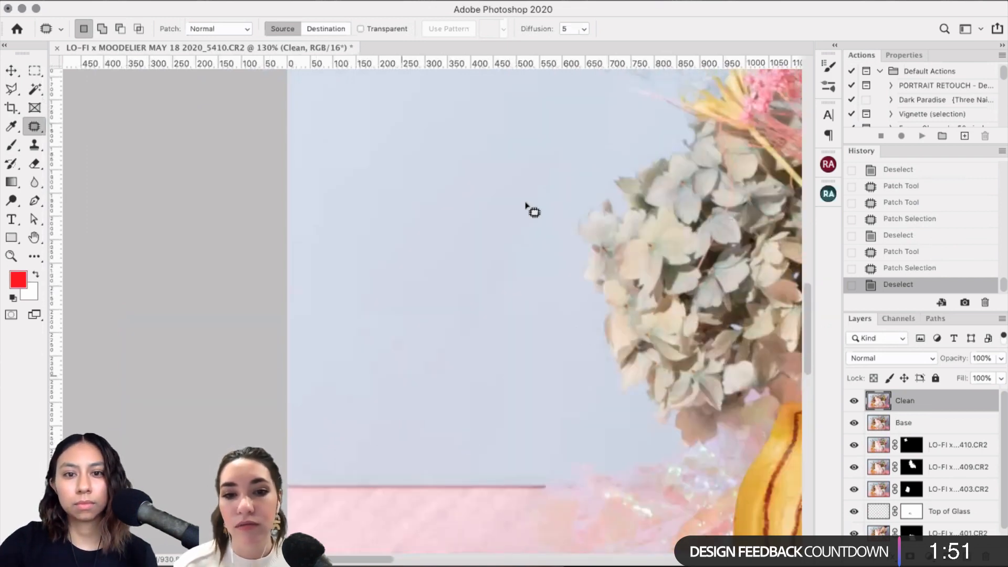
drag(525, 203, 597, 162)
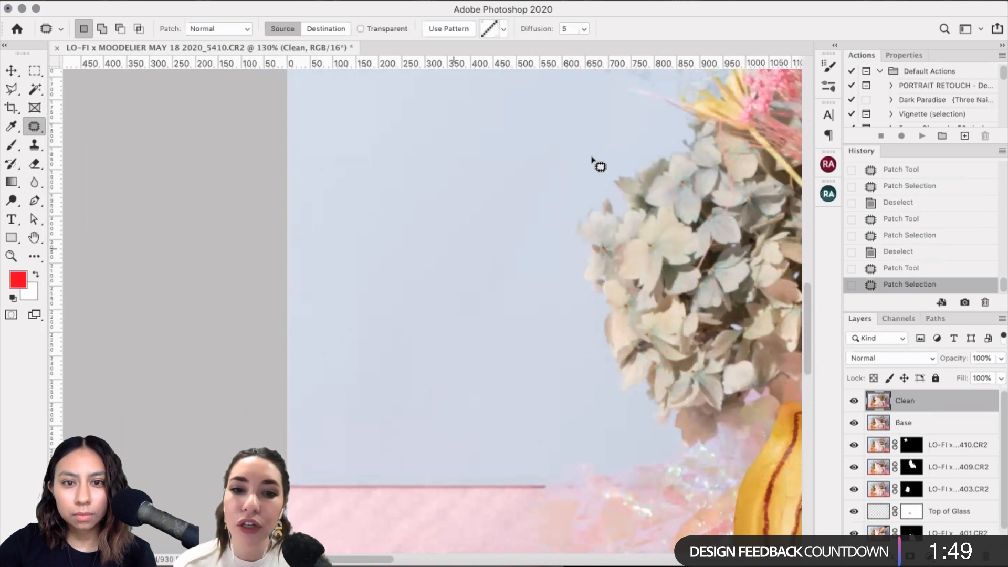
key(ctrl+d)
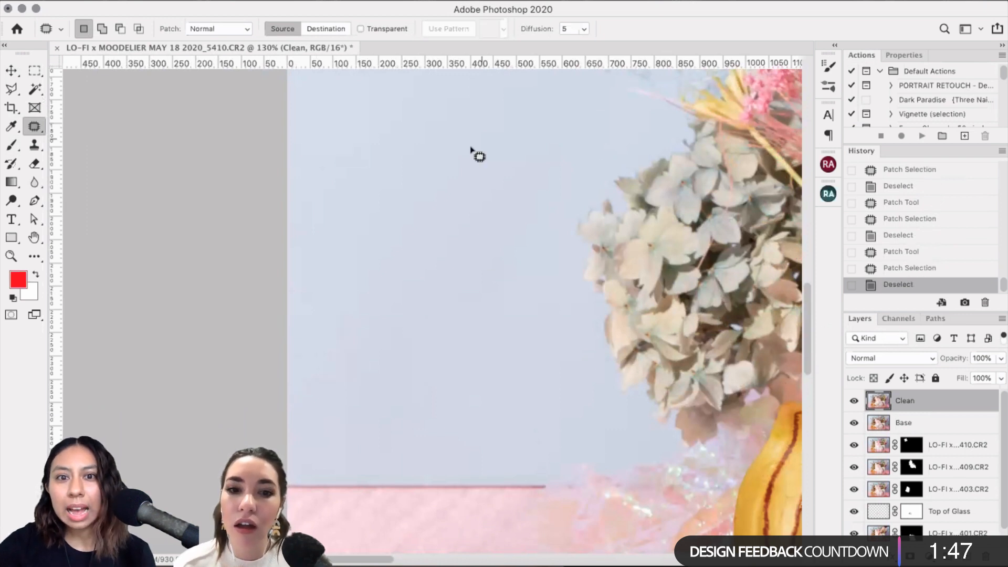
Step: Undo the large backdrop patch and dismiss the 'No pixels are selected' warning
drag(471, 148, 542, 134)
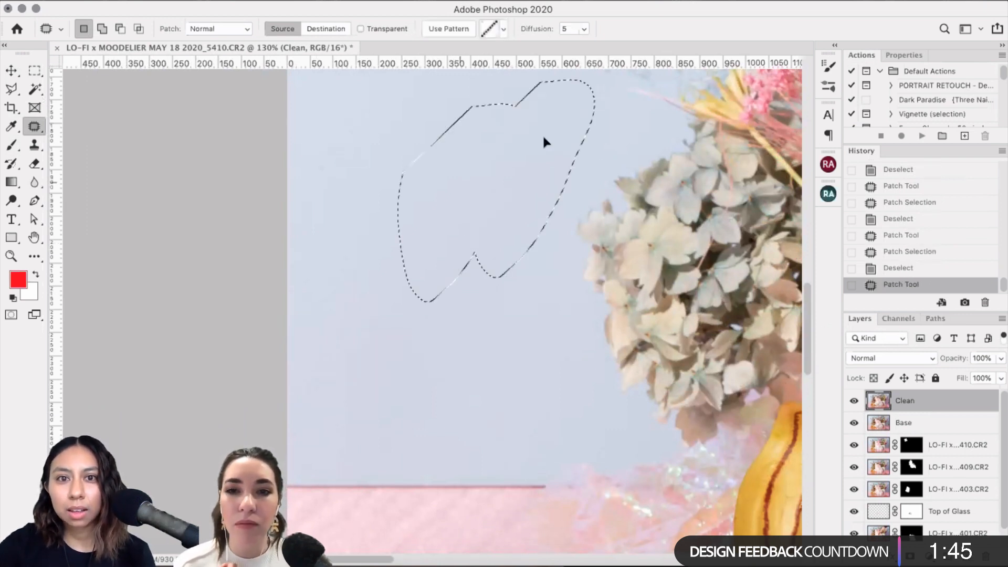
key(ctrl+z)
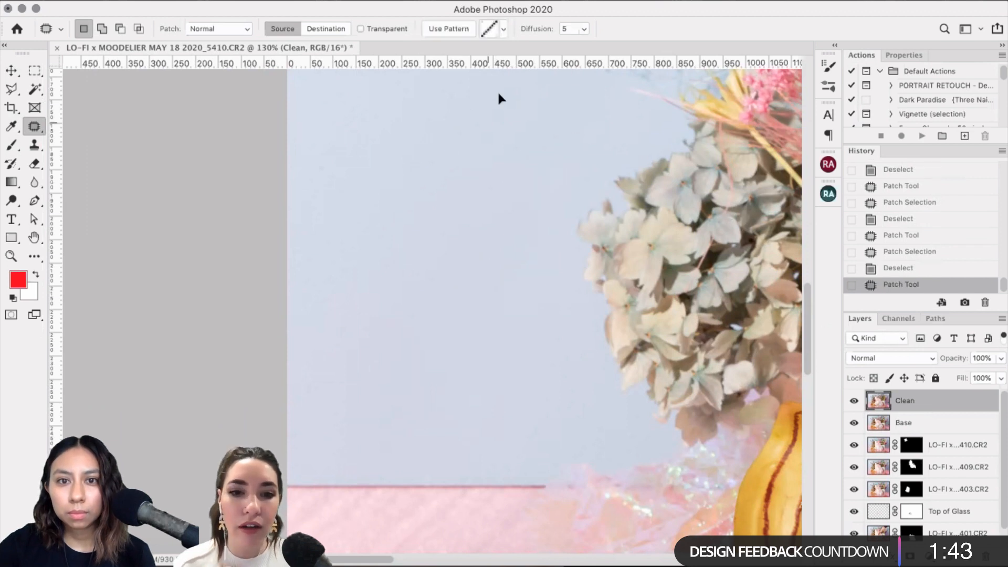
click(577, 141)
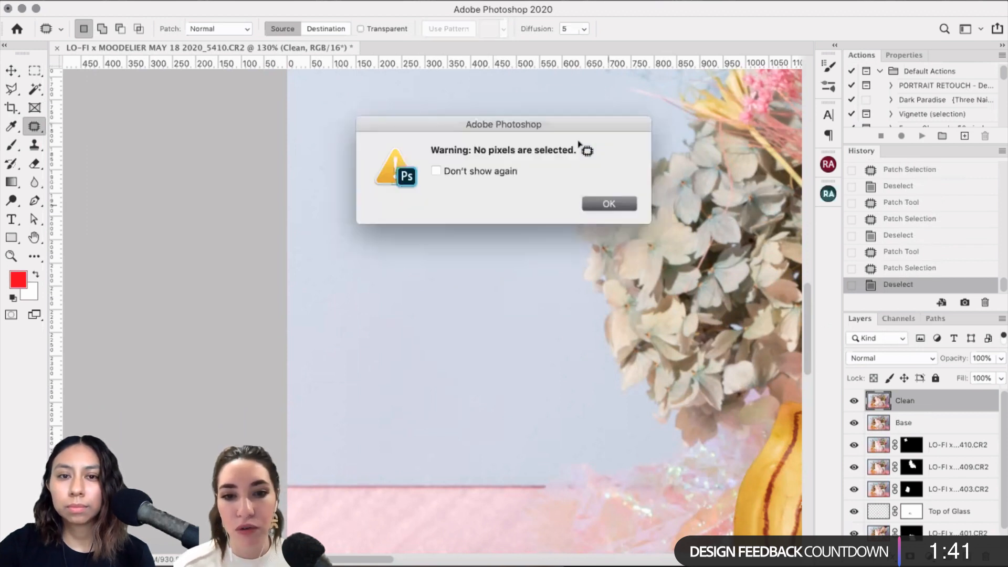
key(Return)
Step: Patch the remaining specks on the backdrop with clean blue areas
drag(553, 122, 572, 136)
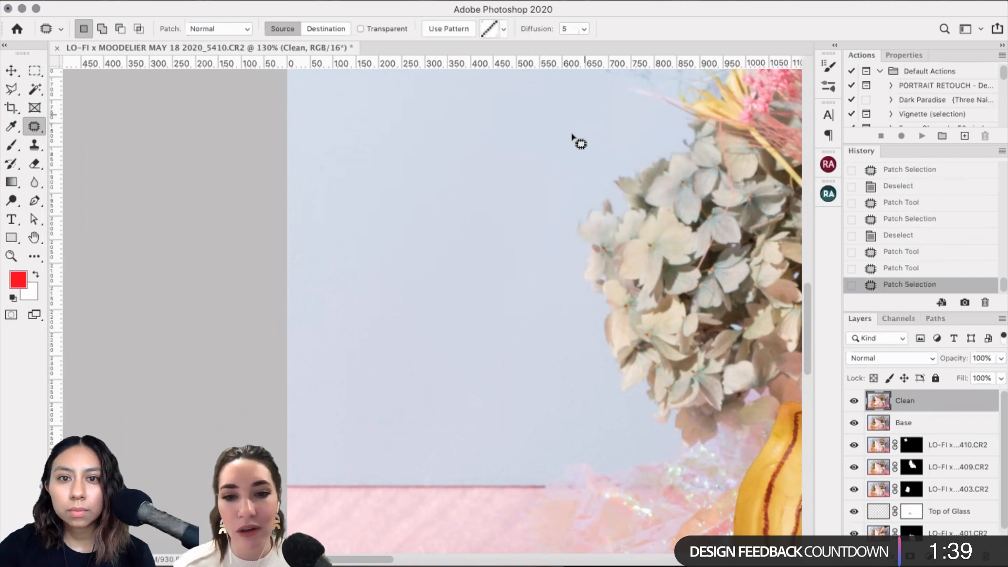
key(super+d)
drag(477, 167, 476, 169)
drag(478, 167, 455, 193)
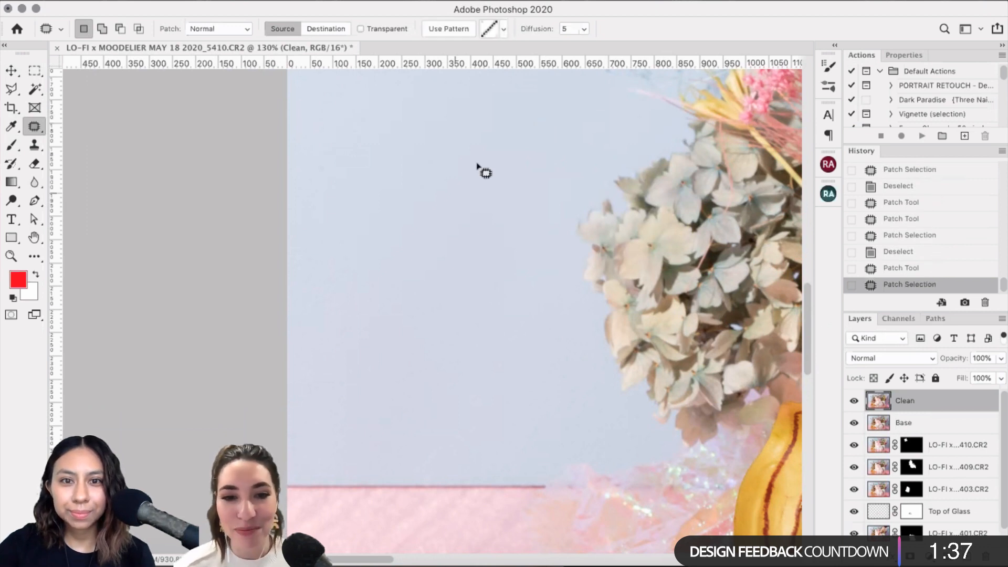
mouse_move(534, 185)
mouse_down()
mouse_move(492, 254)
mouse_move(539, 200)
mouse_up()
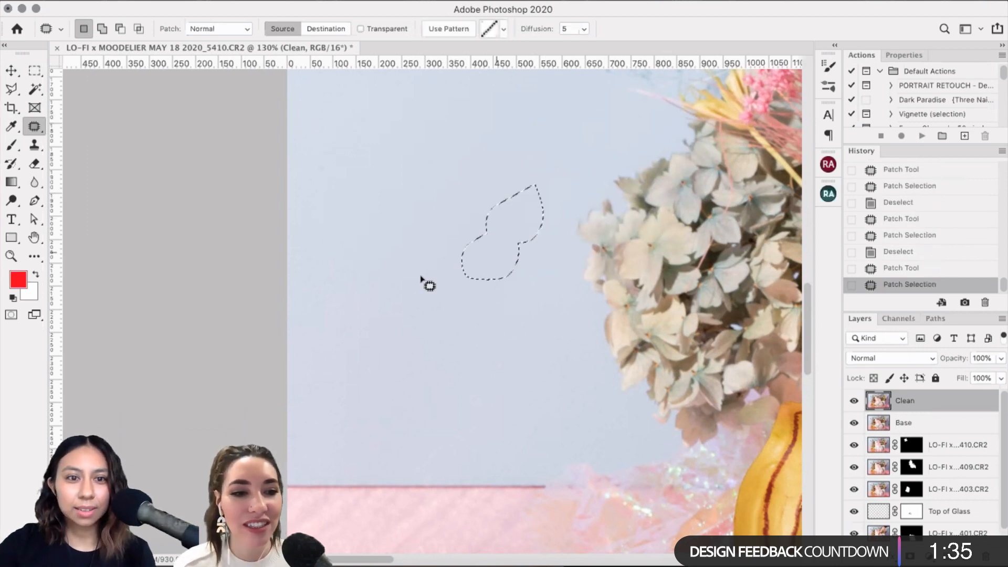
key(super+d)
scroll(422, 278, up, 3)
scroll(422, 278, left, 3)
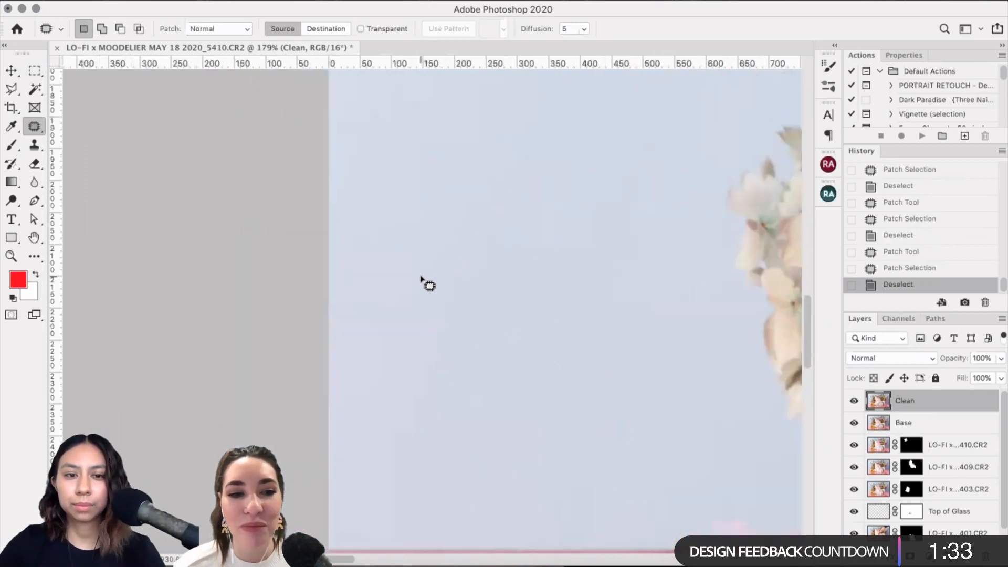
Step: Patch three specks on the upper backdrop, including one at its left edge
scroll(422, 278, up, 2)
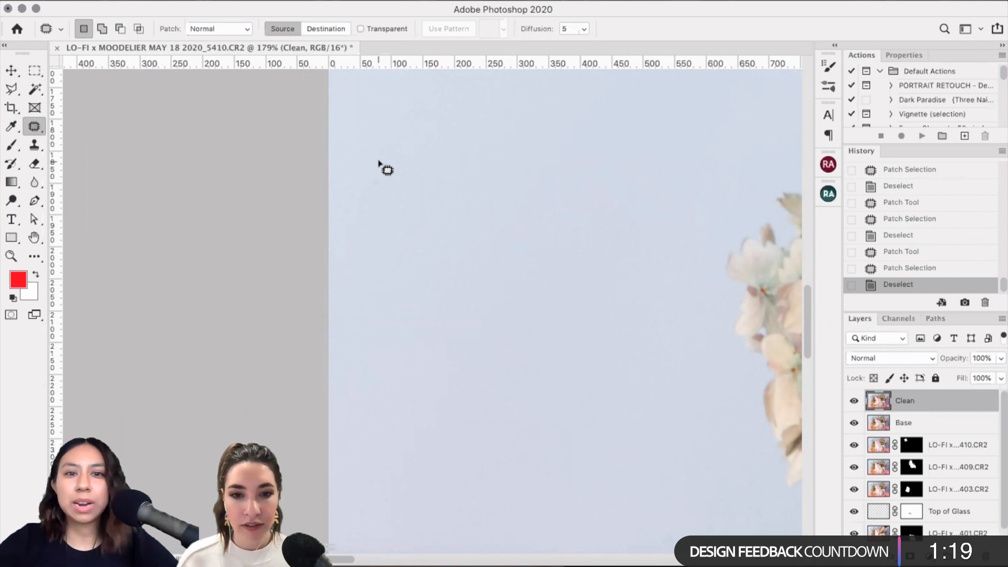
drag(401, 161, 433, 269)
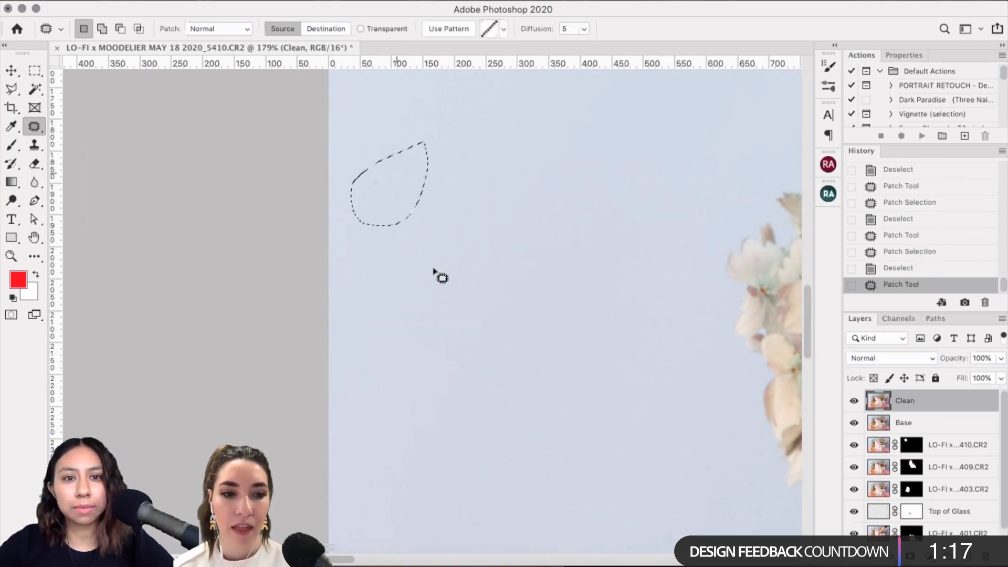
key(super+d)
scroll(509, 248, up, 2)
scroll(405, 113, up, 3)
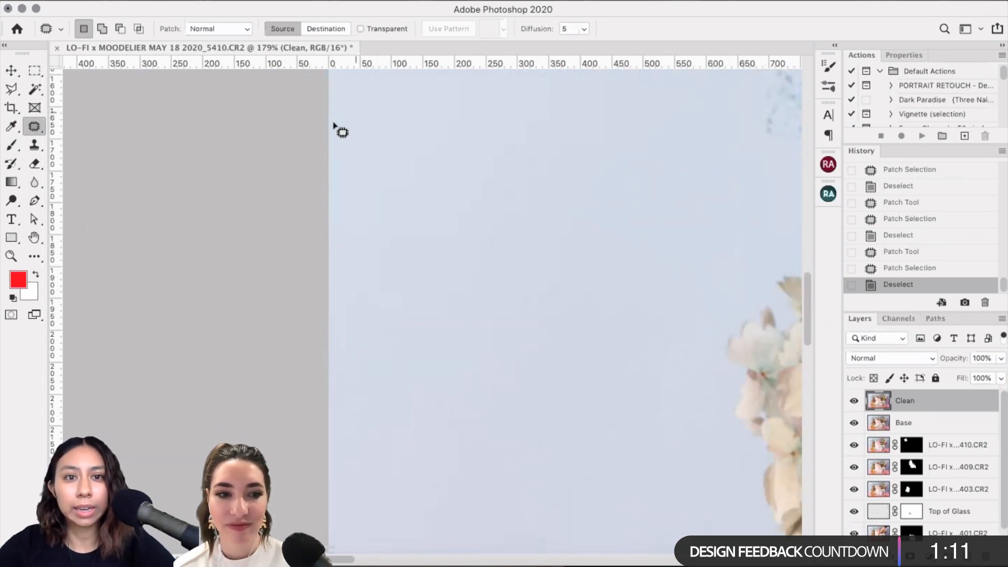
mouse_move(333, 120)
mouse_down()
mouse_move(394, 90)
mouse_move(457, 108)
mouse_up()
key(super+d)
drag(437, 162, 431, 205)
key(super+d)
Step: Patch specks high in the blue backdrop with clean surrounding backdrop
scroll(517, 329, up, 3)
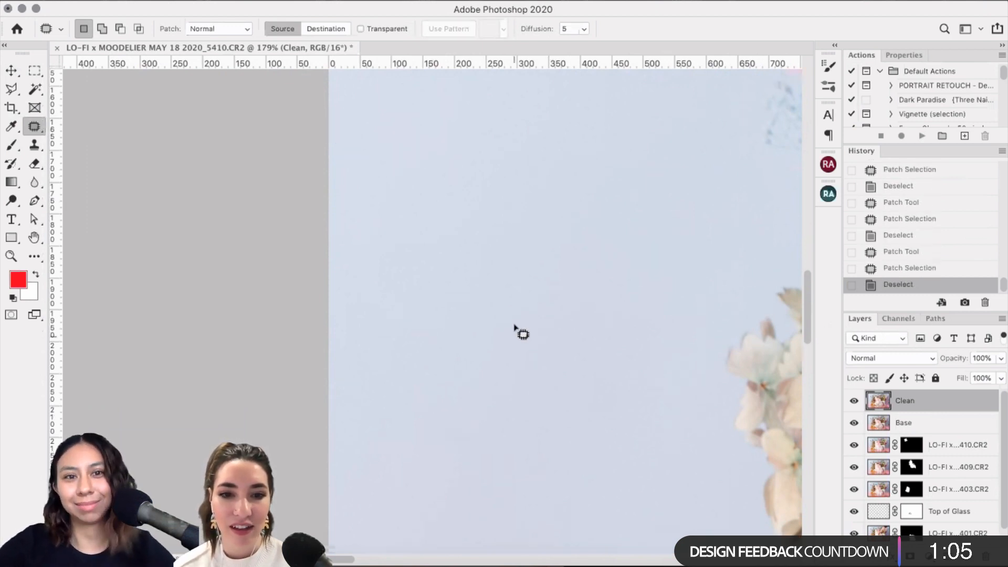
scroll(533, 268, up, 1)
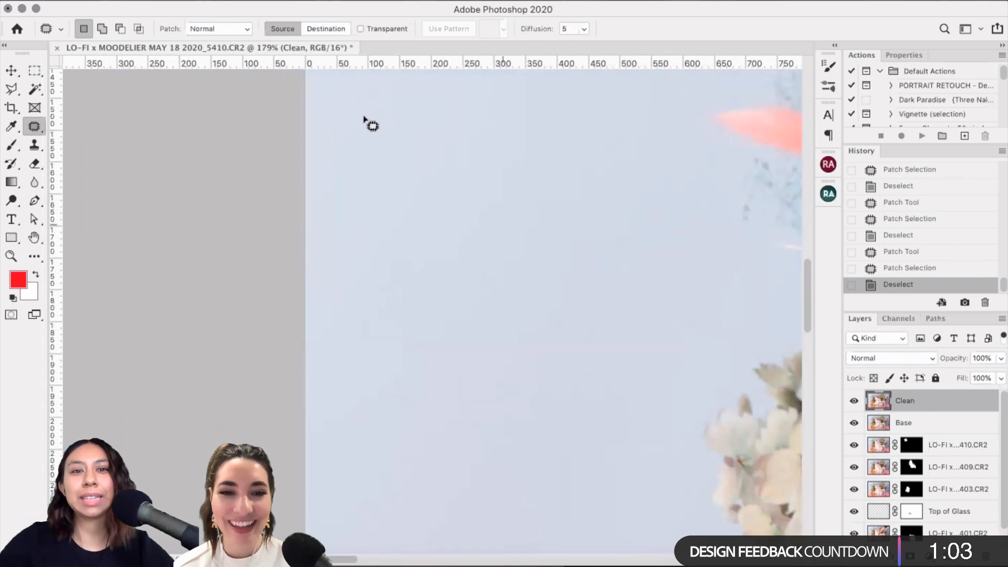
mouse_move(391, 122)
mouse_down()
mouse_move(386, 187)
mouse_move(445, 184)
mouse_up()
key(ctrl+d)
scroll(378, 178, up, 3)
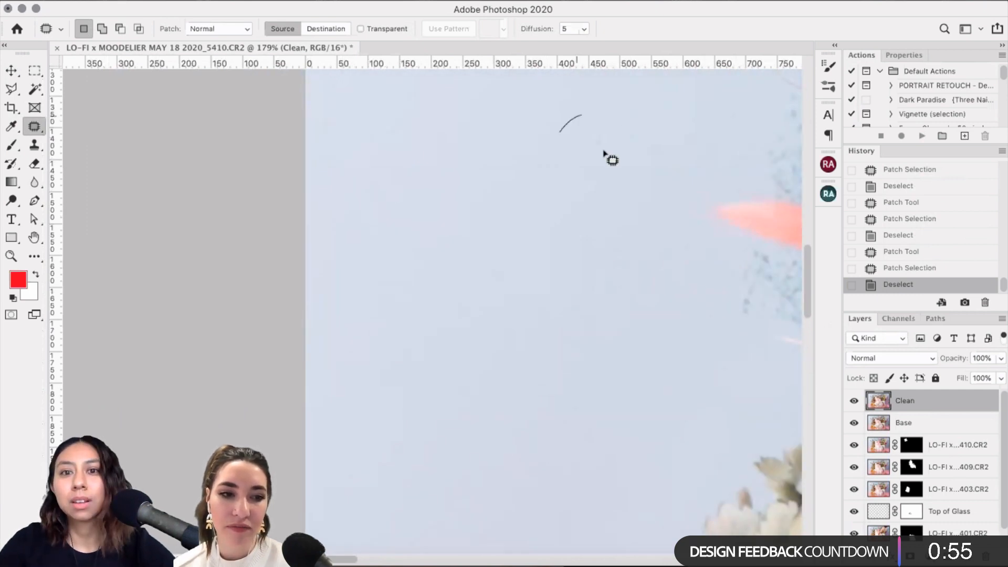
drag(603, 153, 593, 234)
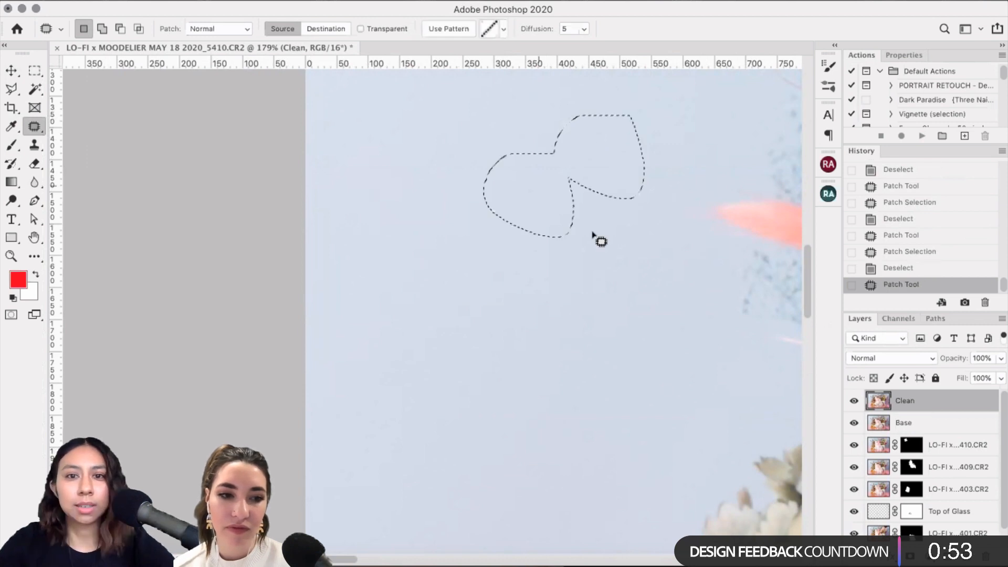
key(super+d)
mouse_move(598, 177)
mouse_down()
mouse_move(632, 248)
mouse_move(627, 231)
mouse_up()
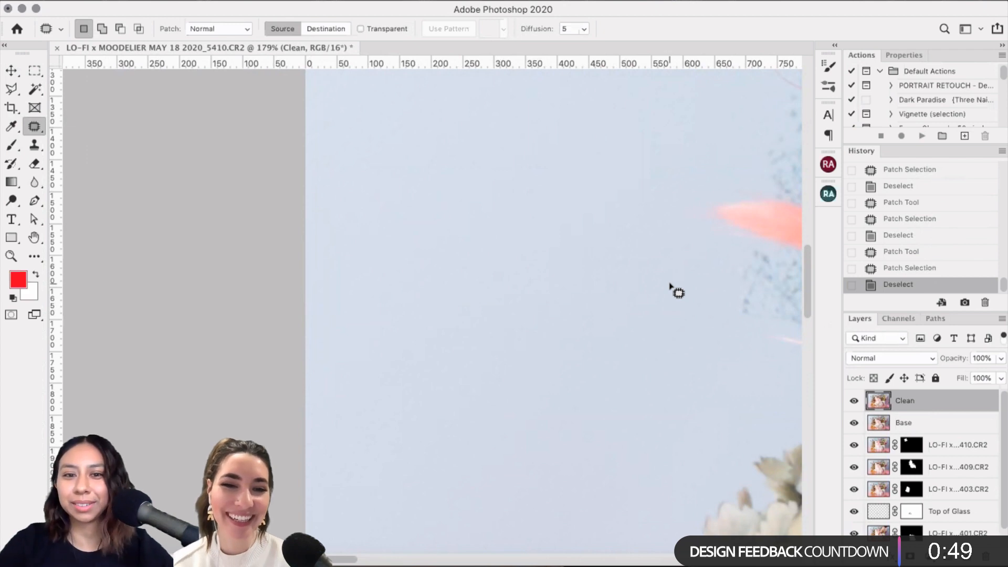
Step: Patch specks along the backdrop's left edge and near the pink flowers
scroll(677, 291, right, 5)
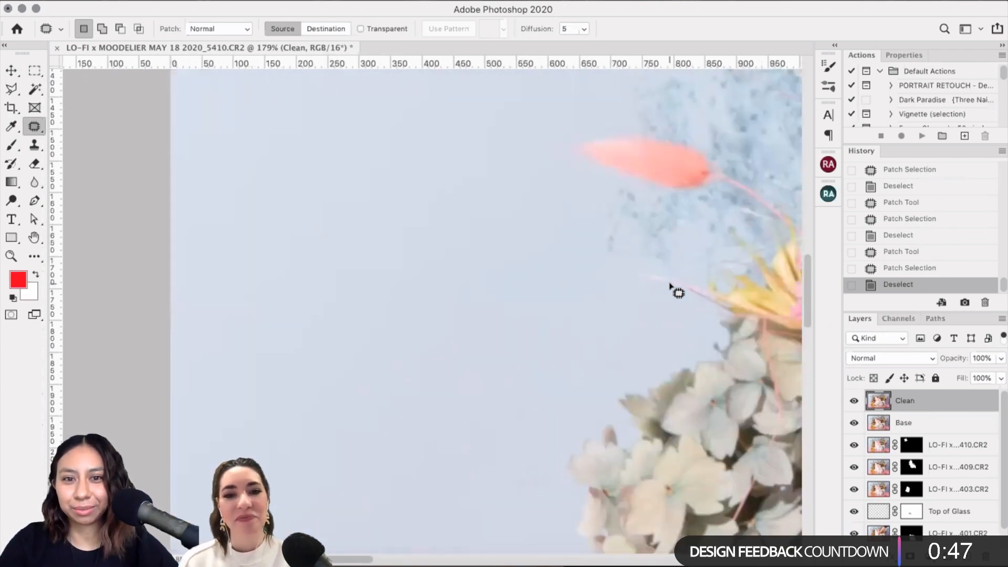
scroll(676, 290, up, 10)
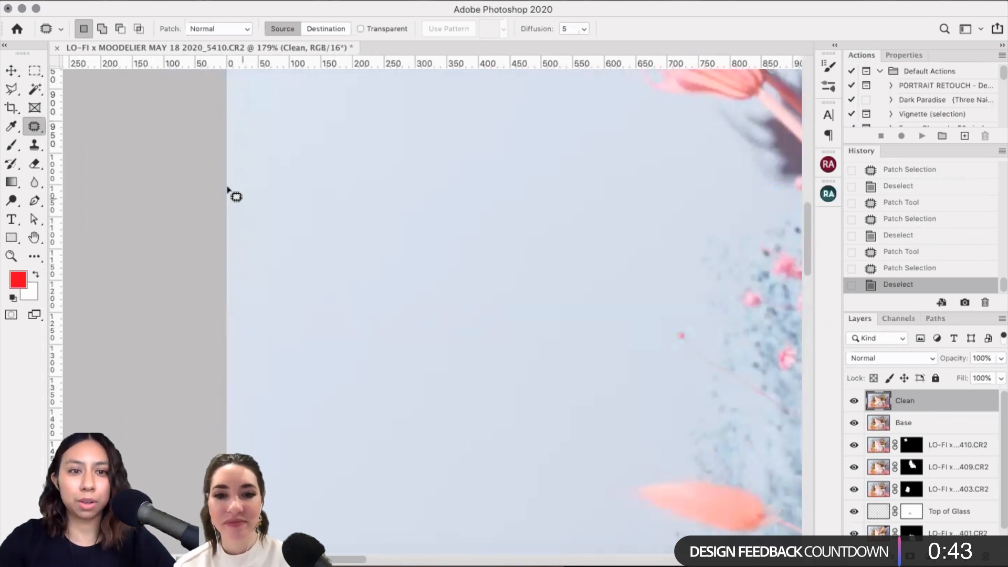
mouse_move(236, 216)
mouse_down()
mouse_move(241, 169)
mouse_move(652, 194)
mouse_up()
key(super+d)
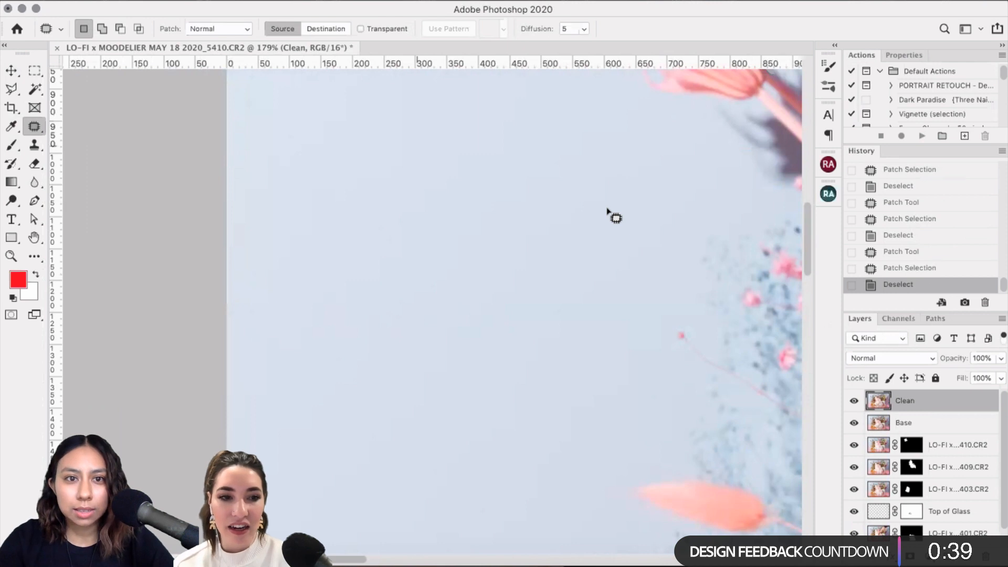
scroll(380, 129, up, 3)
drag(386, 112, 578, 199)
key(super+d)
scroll(399, 160, up, 3)
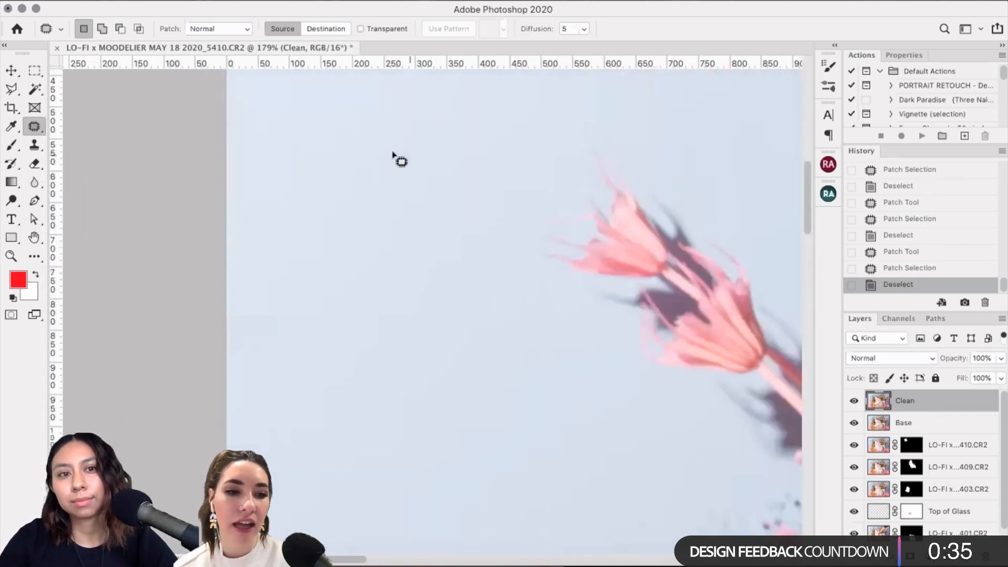
scroll(607, 236, up, 3)
drag(604, 213, 472, 260)
key(super+d)
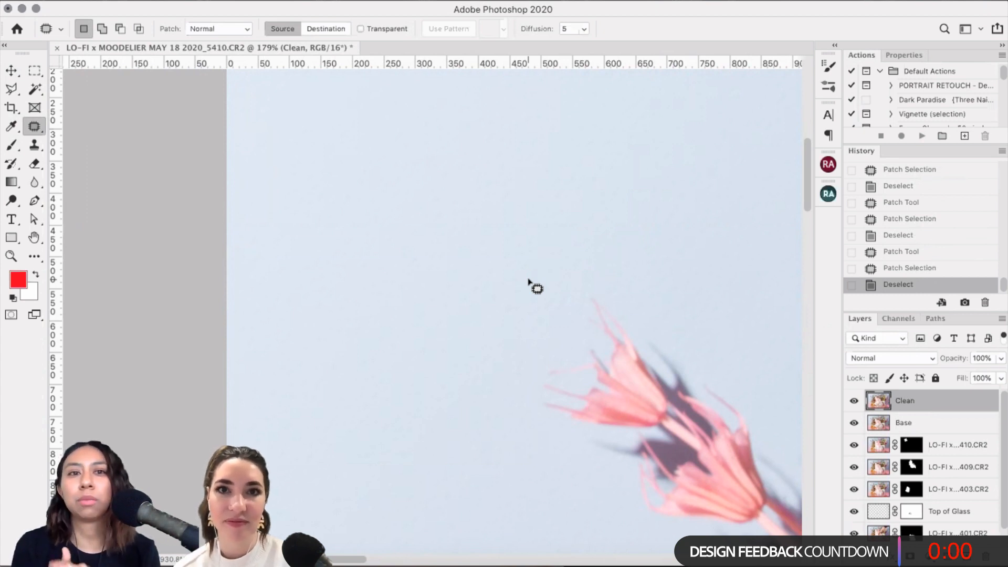
Step: Patch specks high in the backdrop and a spot near the yellow flower
scroll(414, 223, up, 2)
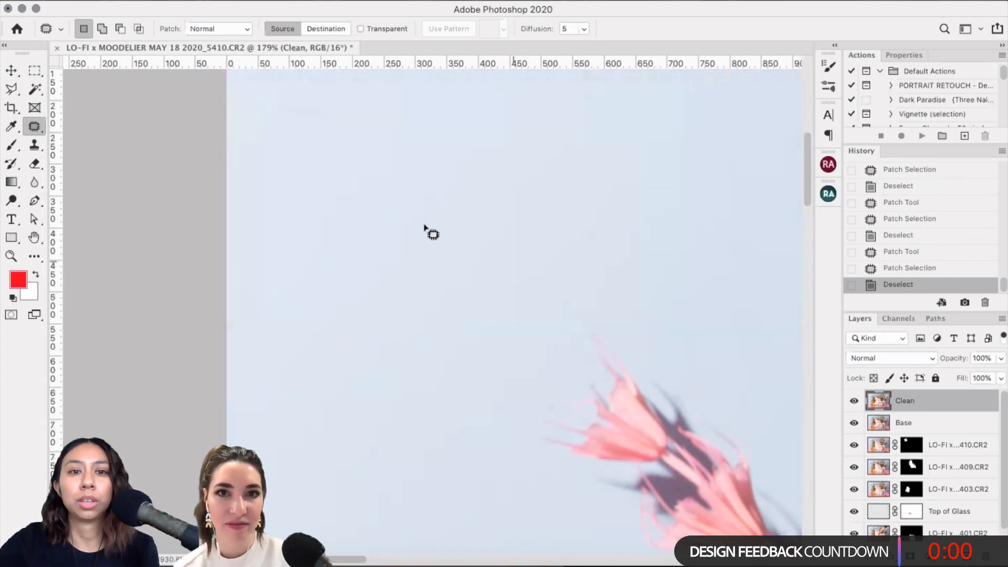
scroll(410, 230, up, 3)
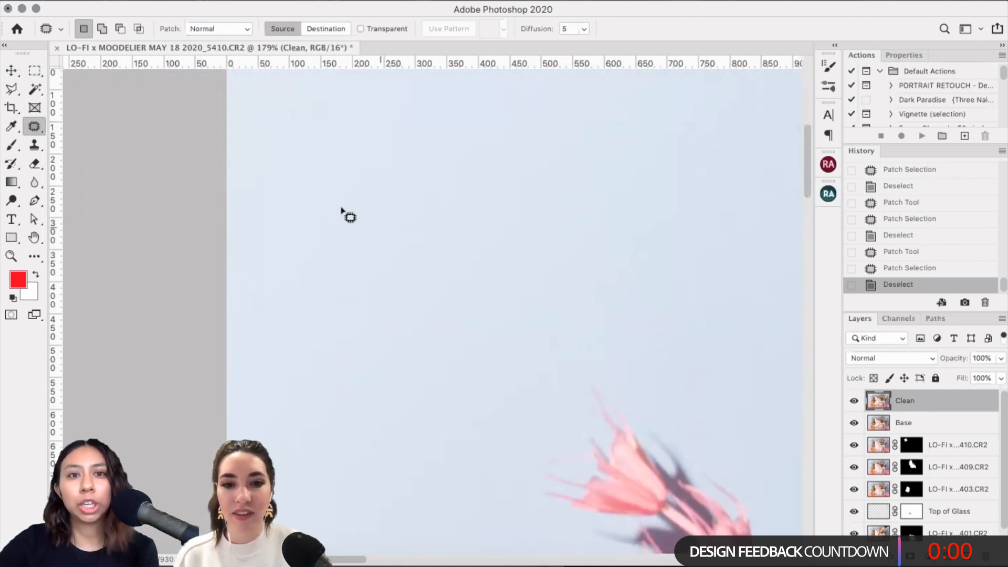
scroll(296, 314, up, 3)
scroll(420, 322, up, 3)
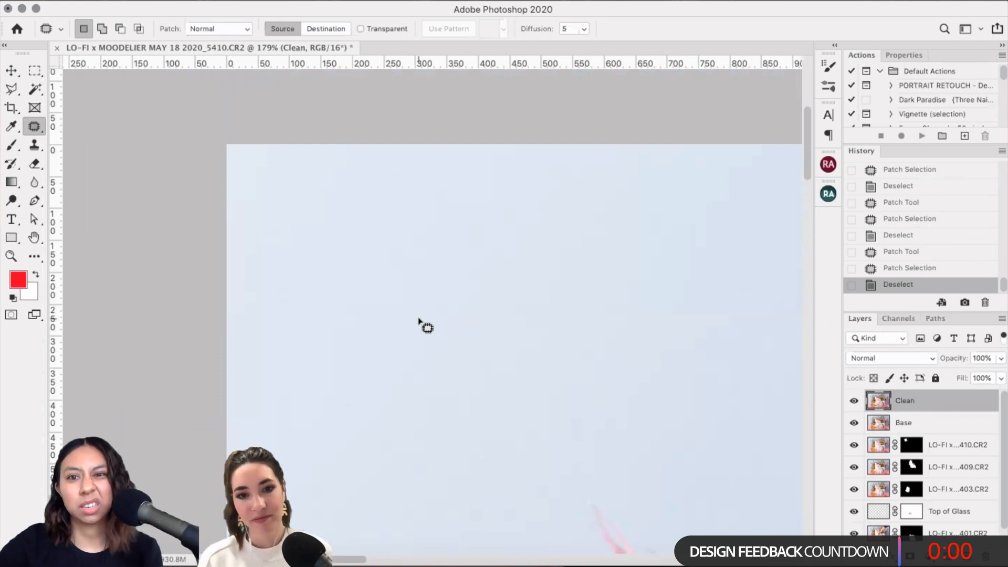
scroll(420, 323, down, 3)
scroll(420, 323, right, 8)
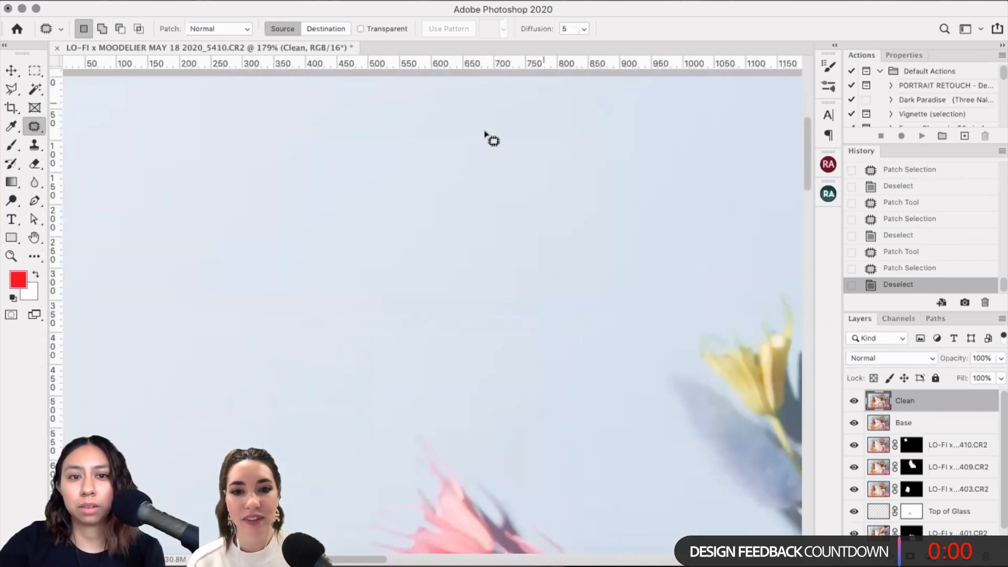
drag(485, 131, 543, 112)
drag(544, 152, 549, 197)
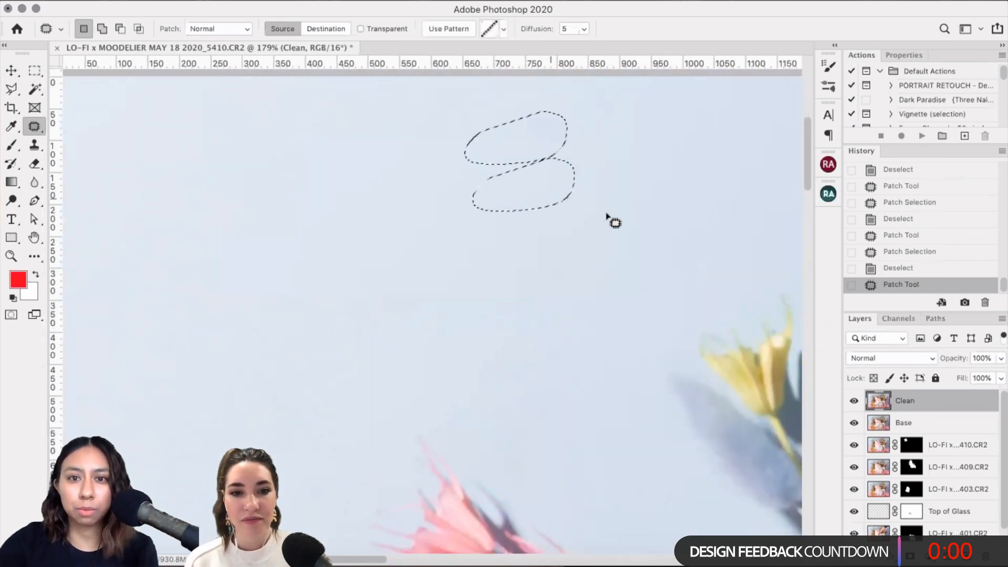
key(super+d)
drag(585, 263, 711, 226)
mouse_move(535, 282)
mouse_down()
mouse_move(598, 247)
mouse_move(659, 257)
mouse_move(772, 202)
mouse_move(798, 243)
mouse_move(720, 279)
mouse_up()
drag(721, 280, 399, 329)
key(super+d)
Step: Patch the last two backdrop specks around the upper lilies
scroll(641, 281, down, 5)
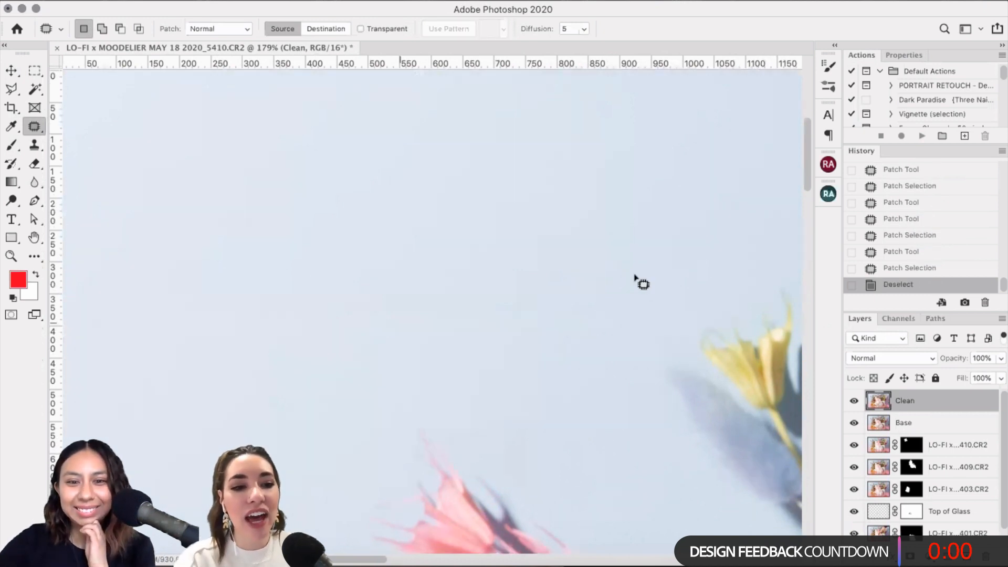
mouse_move(647, 232)
mouse_down()
mouse_move(628, 276)
mouse_move(645, 239)
mouse_move(595, 187)
mouse_move(608, 297)
mouse_up()
key(super+d)
drag(589, 195, 612, 223)
drag(610, 177, 609, 179)
key(super+d)
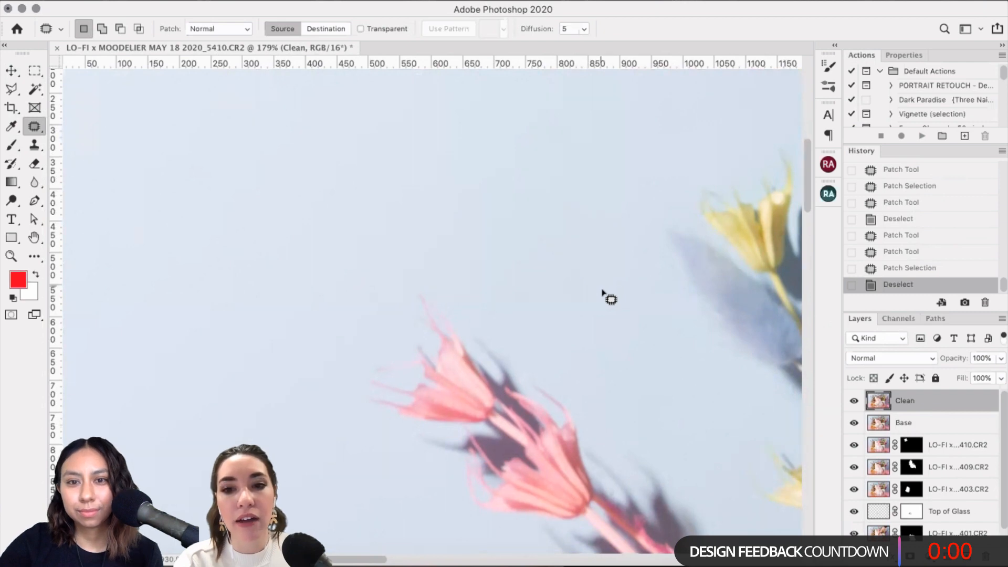
scroll(394, 337, down, 5)
scroll(399, 335, down, 5)
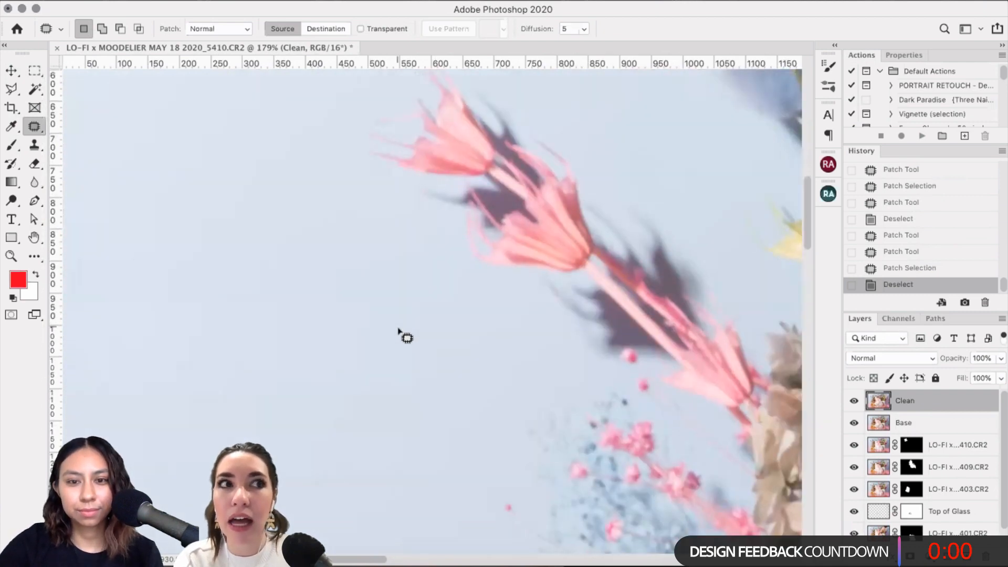
scroll(483, 341, down, 5)
scroll(484, 345, down, 10)
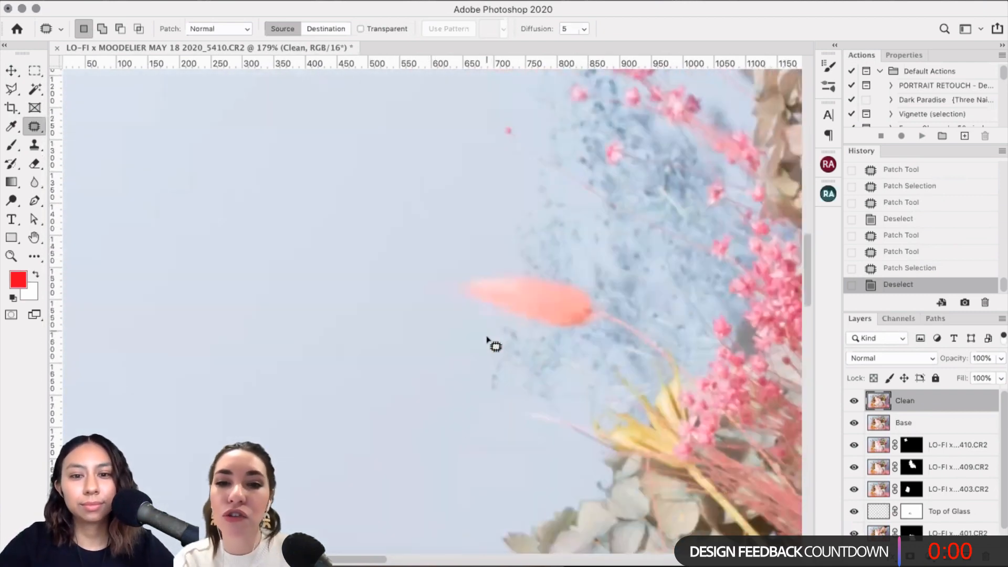
scroll(498, 324, down, 3)
scroll(499, 324, left, 5)
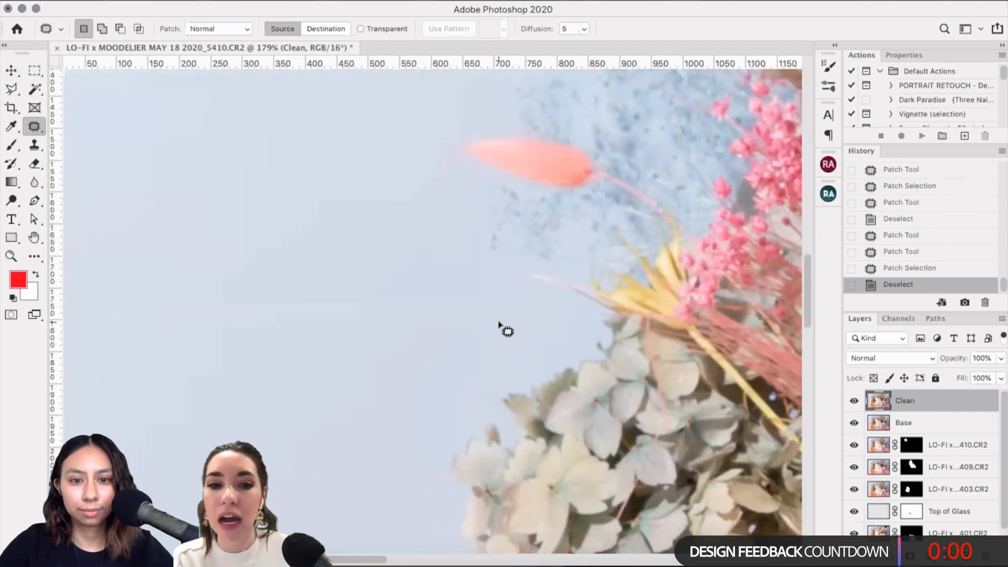
scroll(500, 324, down, 10)
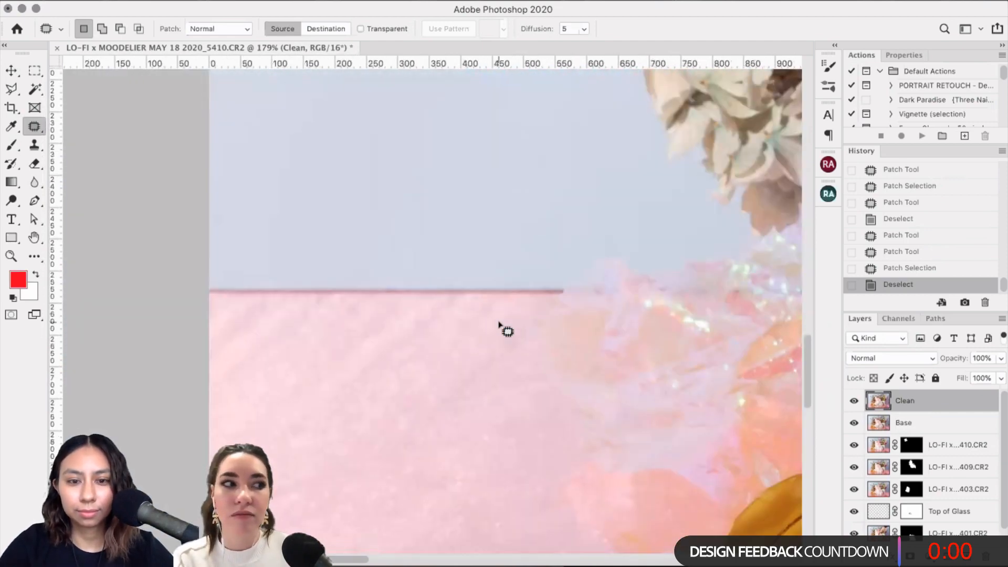
Step: Switch to the Spot Healing Brush and heal specks on the pink backdrop, shrinking the brush
click(34, 126)
click(101, 126)
click(348, 484)
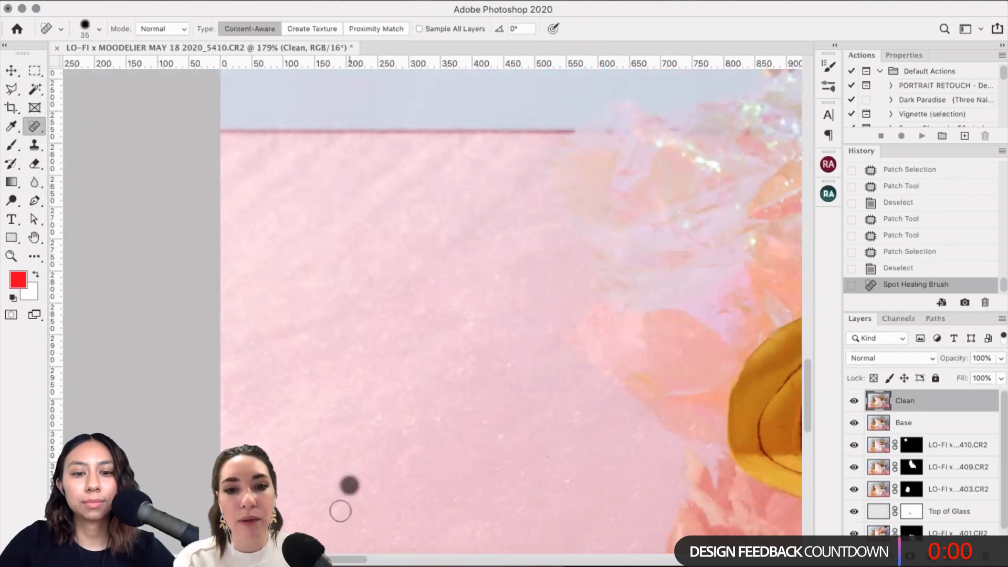
click(228, 413)
click(530, 216)
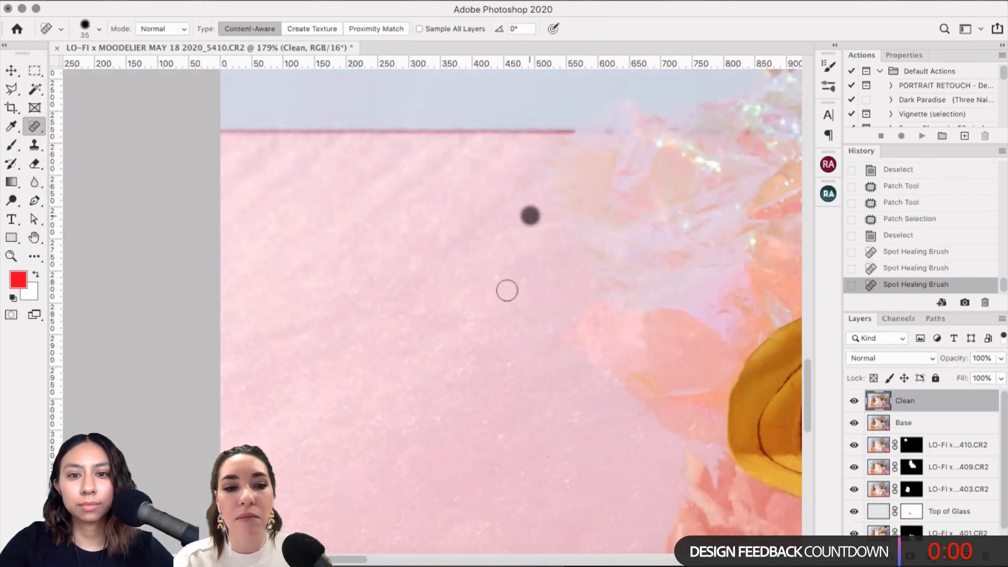
click(499, 273)
click(524, 280)
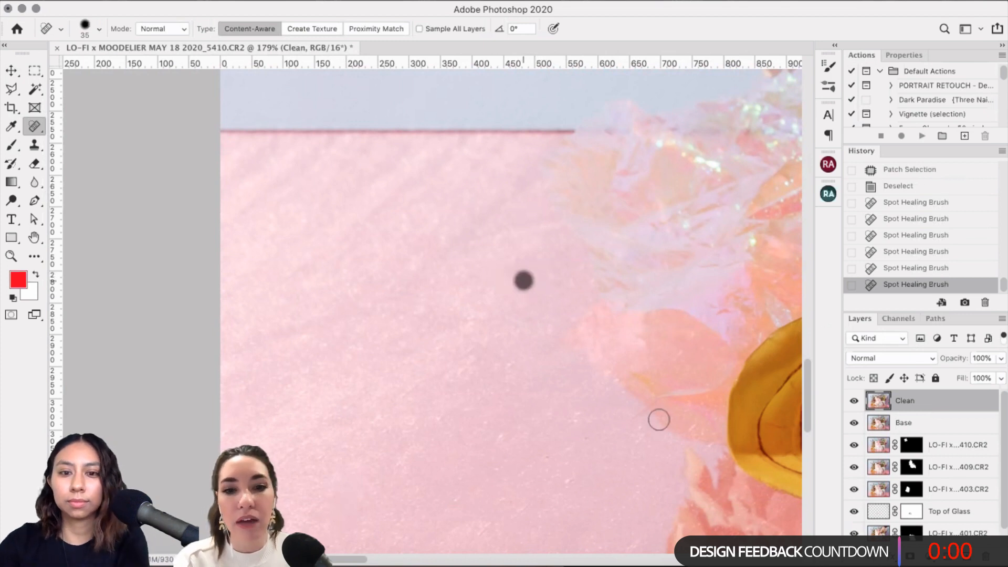
key(bracketleft)
click(504, 438)
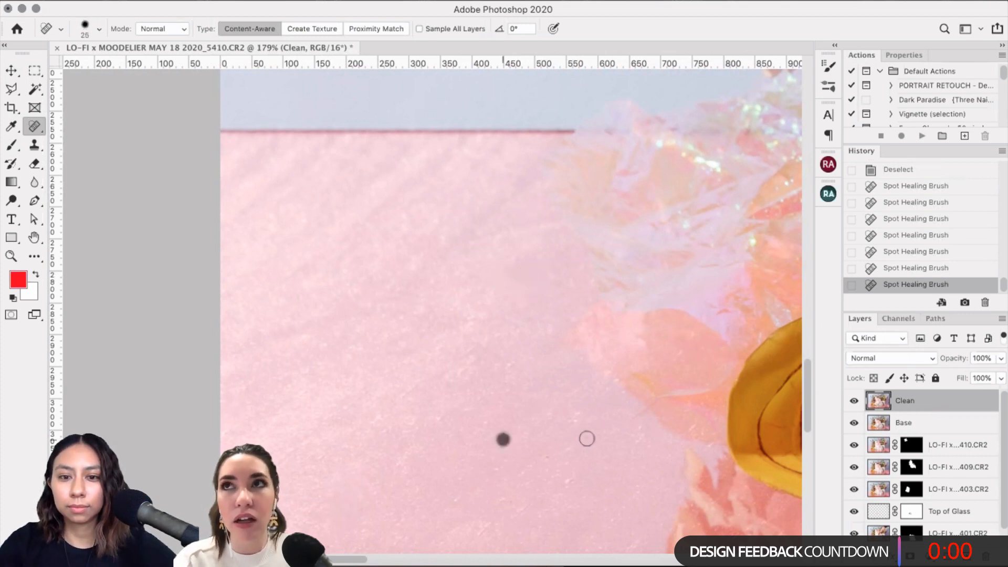
key(bracketleft)
drag(653, 403, 625, 417)
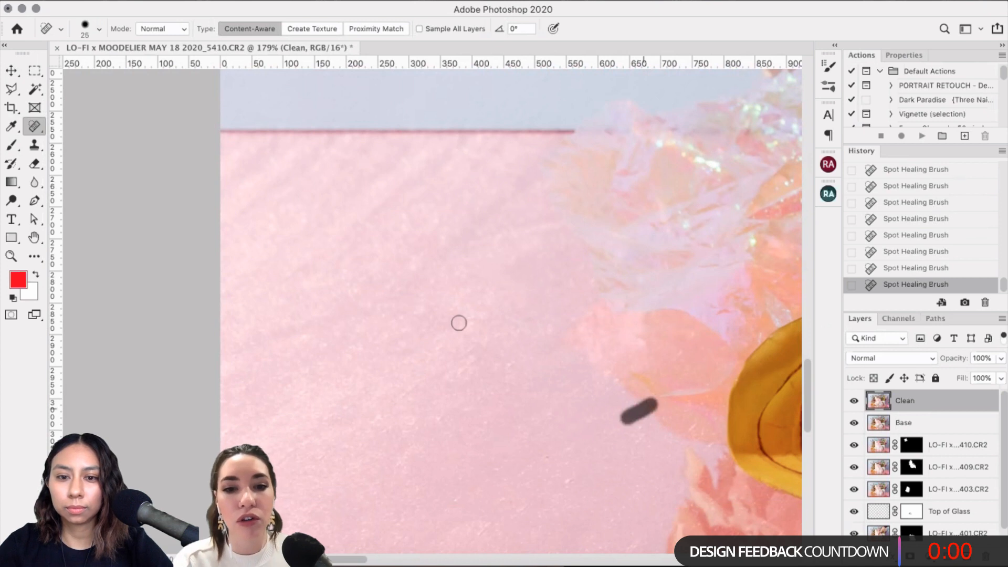
Step: Heal specks near the petals and across the pink table
scroll(547, 399, down, 2)
click(546, 399)
click(646, 510)
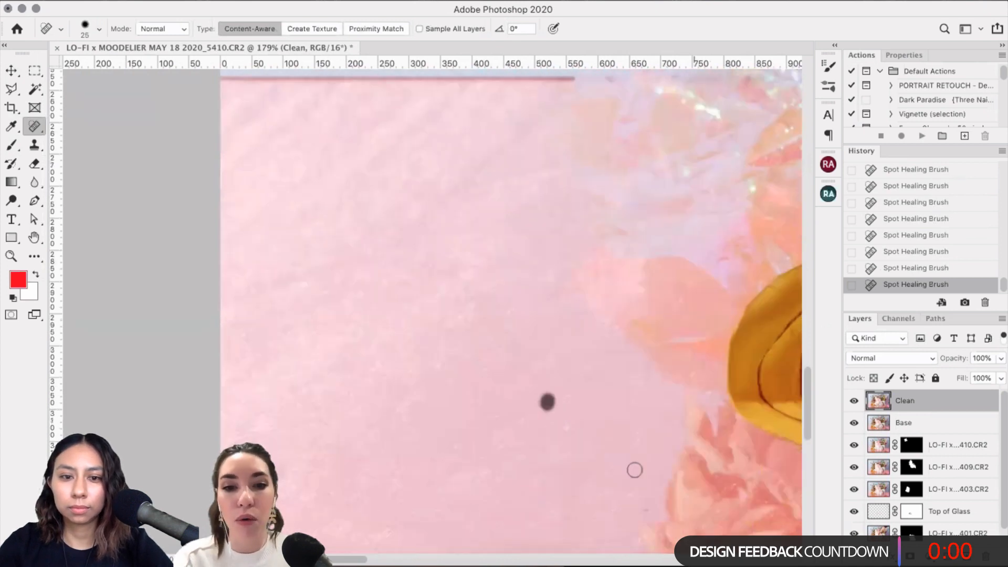
scroll(370, 425, down, 5)
click(366, 430)
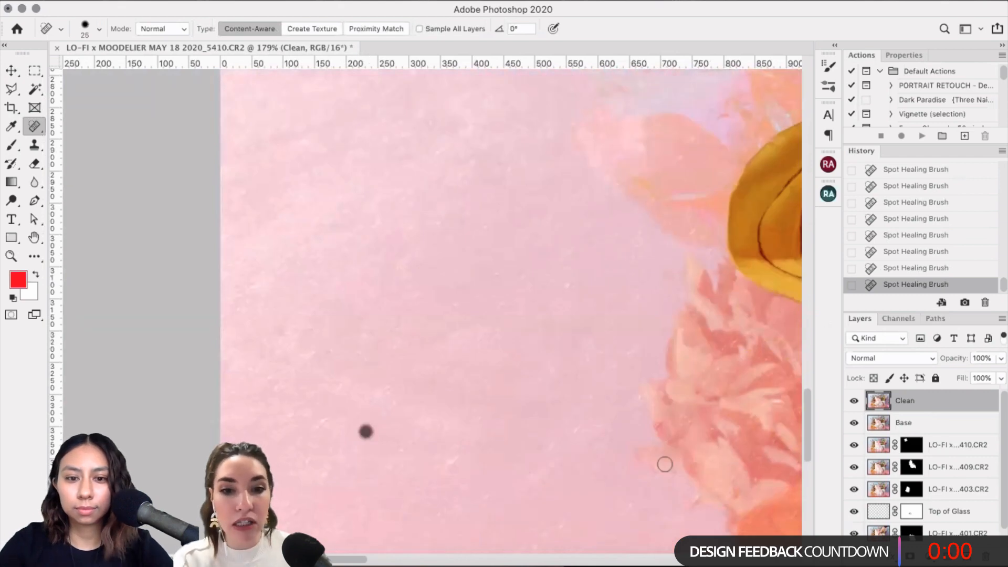
scroll(358, 493, down, 4)
click(357, 493)
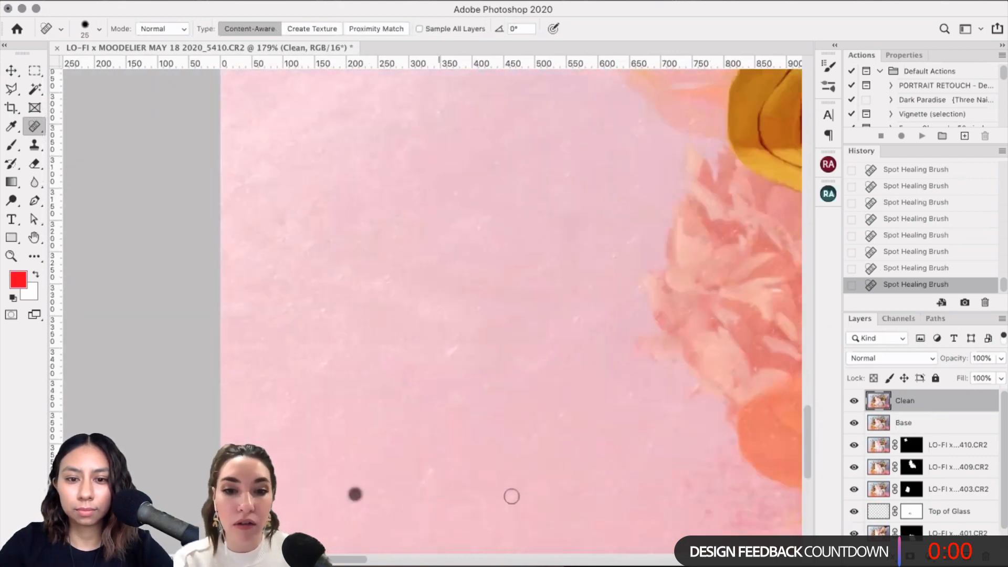
scroll(669, 304, down, 2)
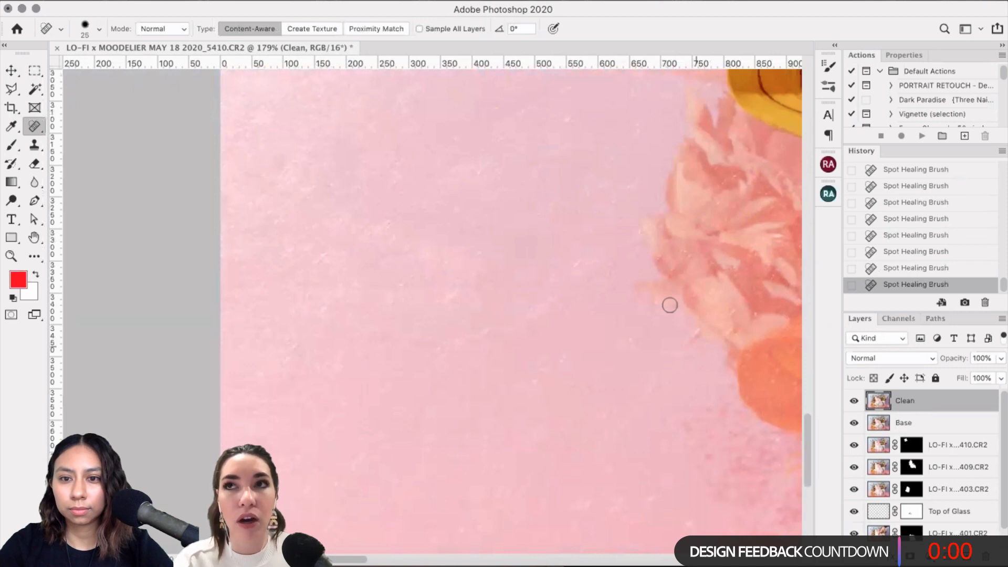
click(674, 307)
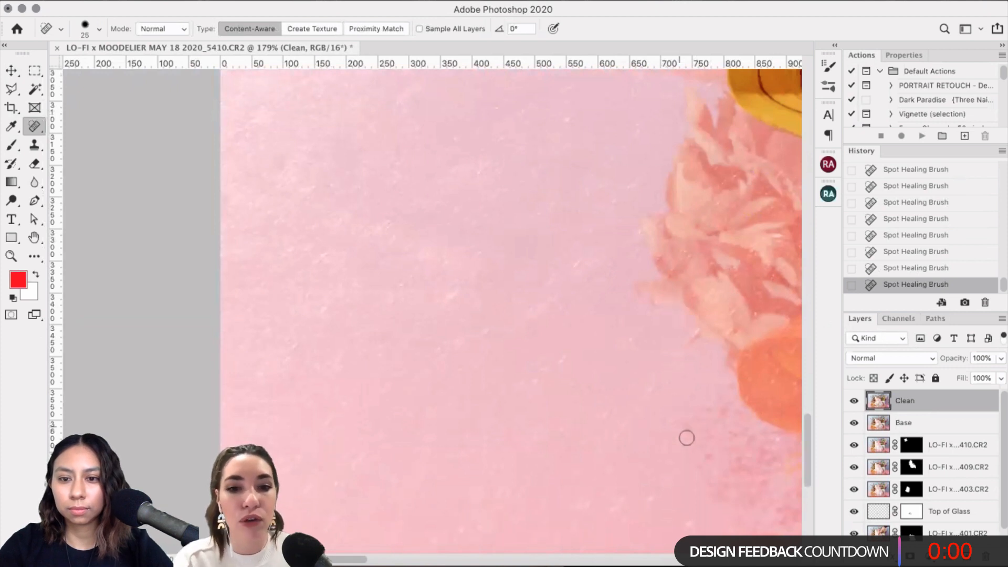
click(691, 441)
Step: Heal specks beside the flower and along the table's bottom edge
scroll(677, 420, down, 3)
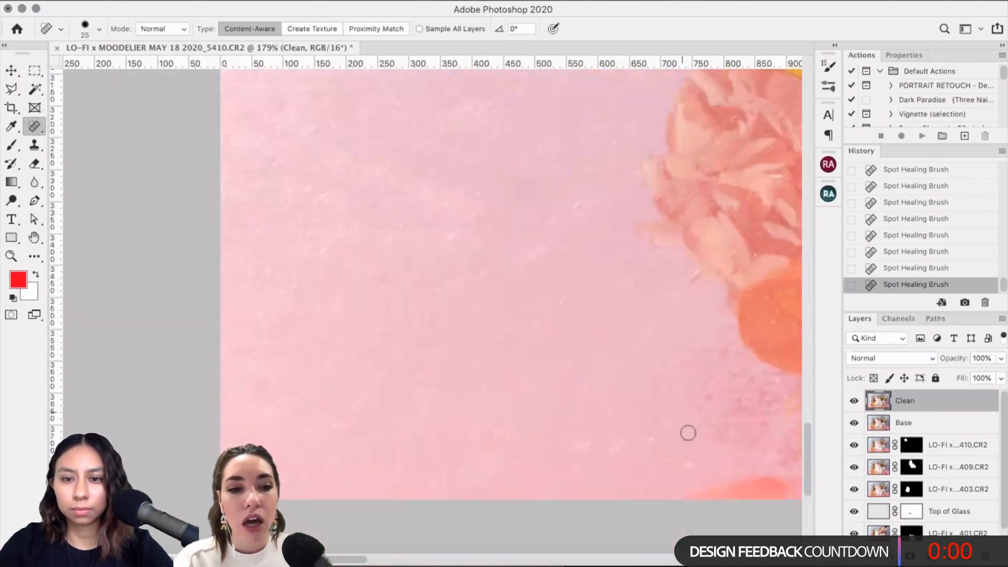
click(652, 403)
click(585, 407)
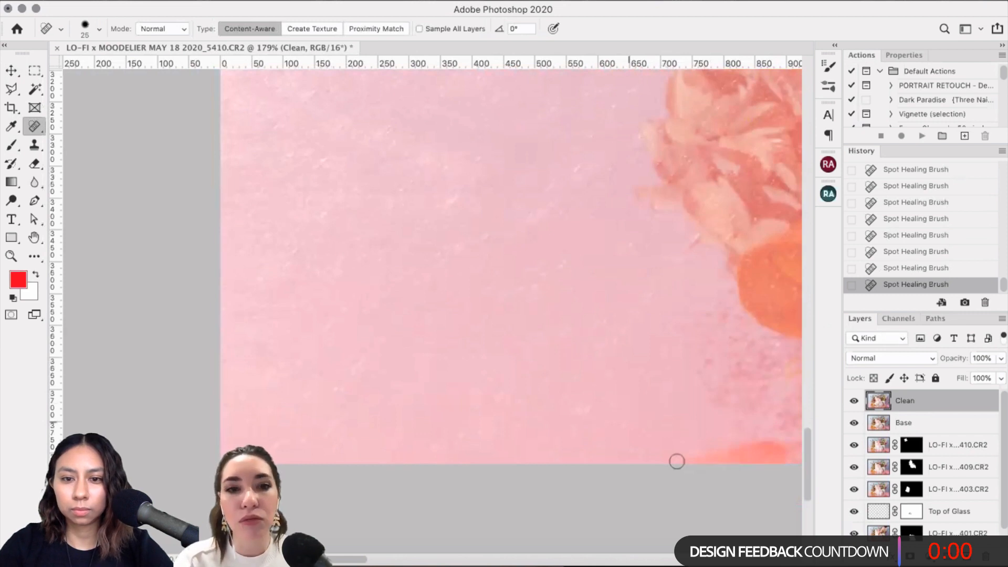
click(689, 244)
click(654, 295)
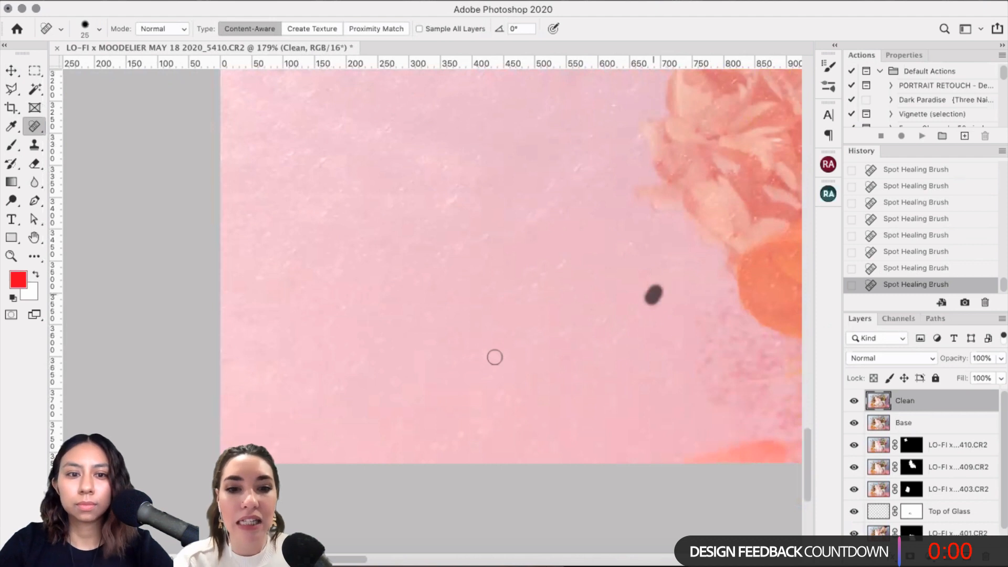
scroll(340, 382, down, 1)
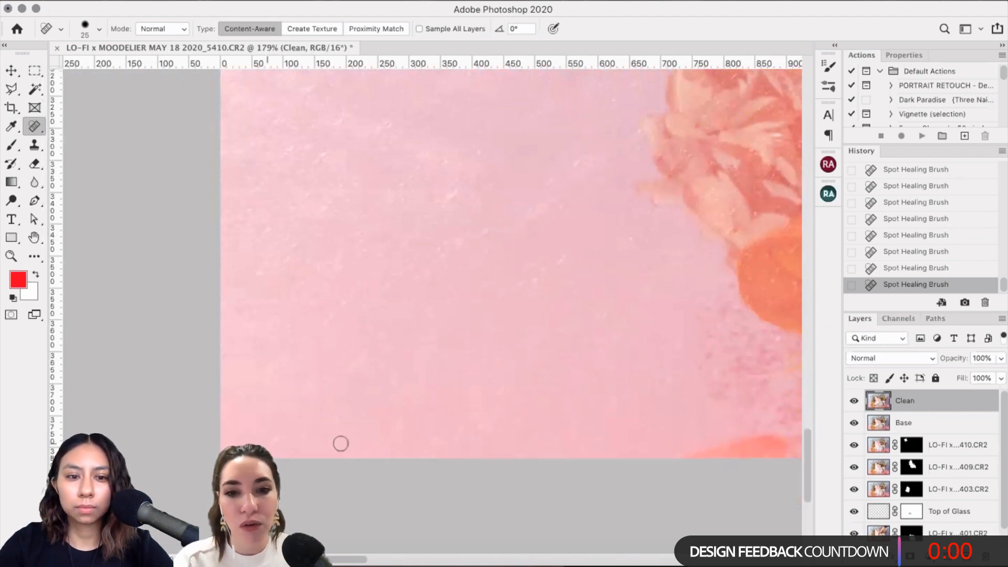
drag(454, 439, 471, 424)
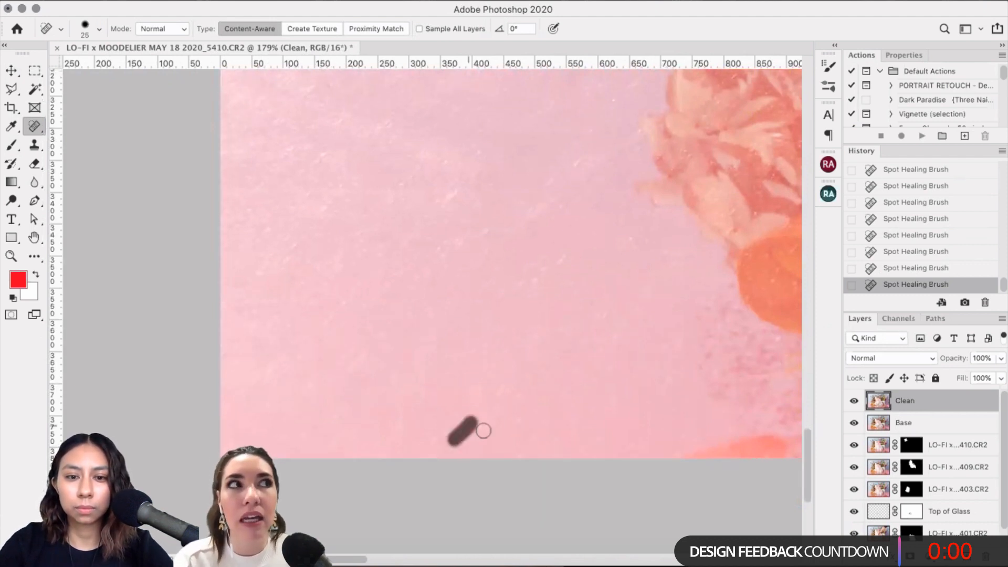
click(514, 426)
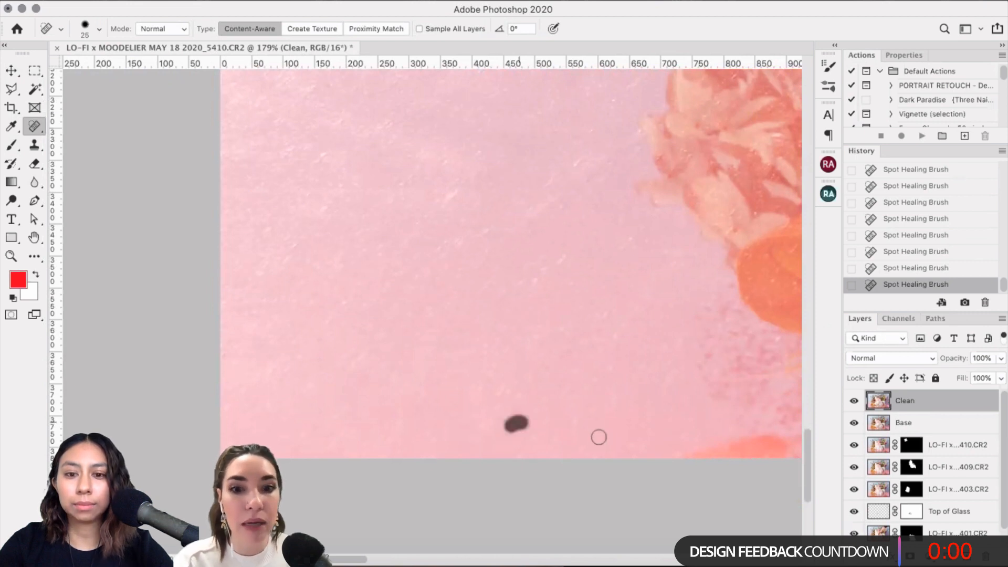
mouse_move(581, 422)
mouse_down()
mouse_move(576, 433)
mouse_move(595, 451)
mouse_up()
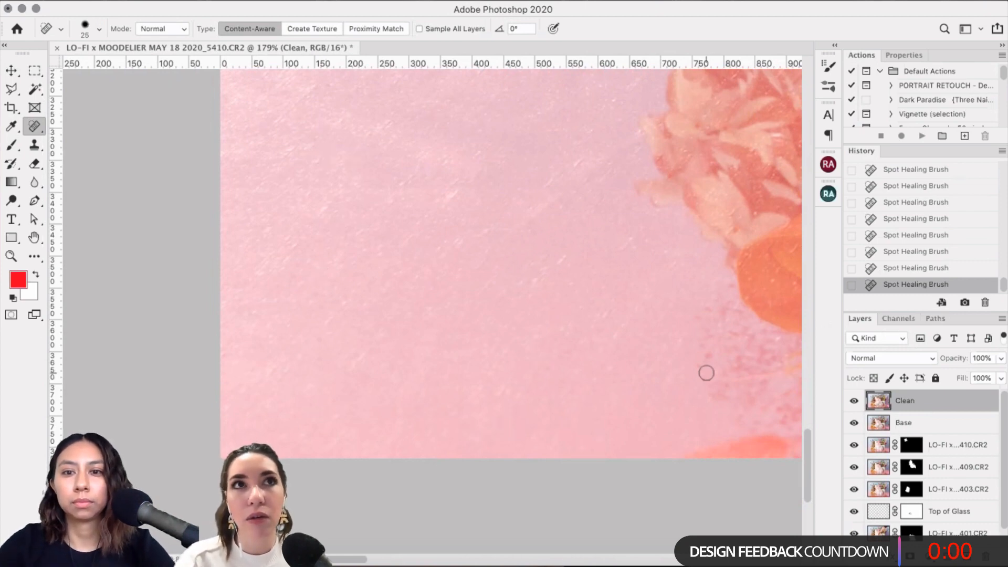
scroll(705, 372, right, 10)
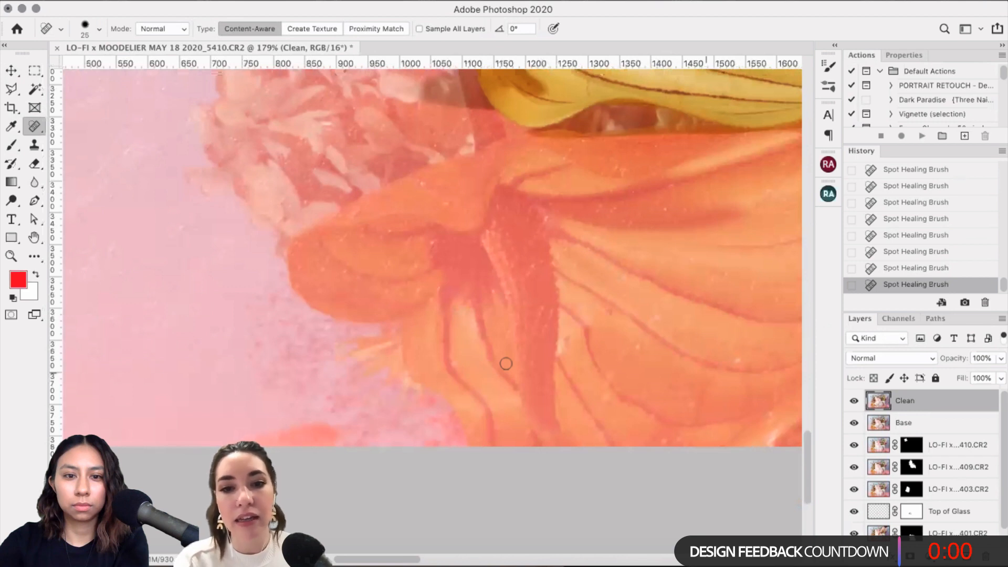
Step: Shrink the Spot Healing Brush to 15 and heal specks along the upper orange petal
key(bracketleft)
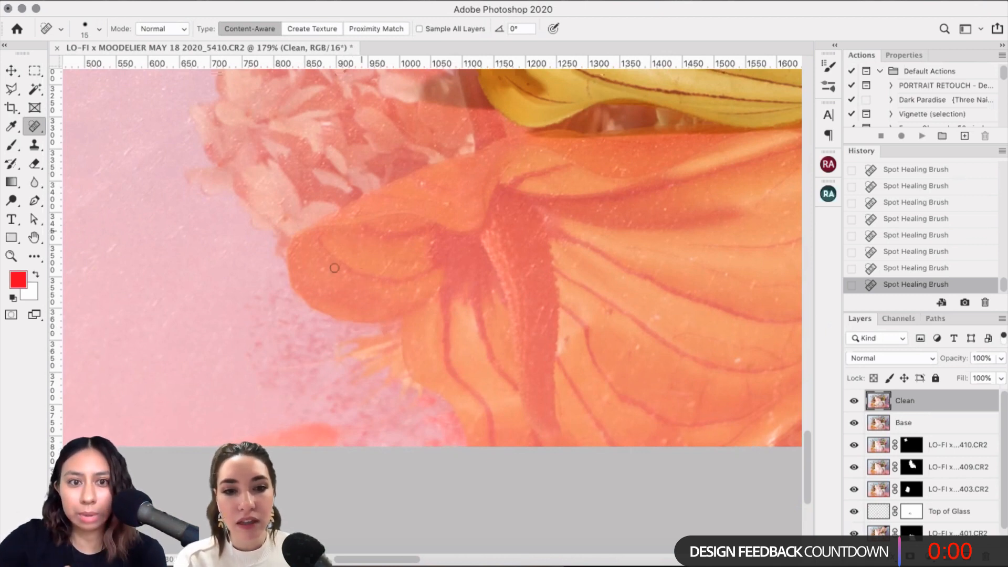
drag(325, 257, 325, 269)
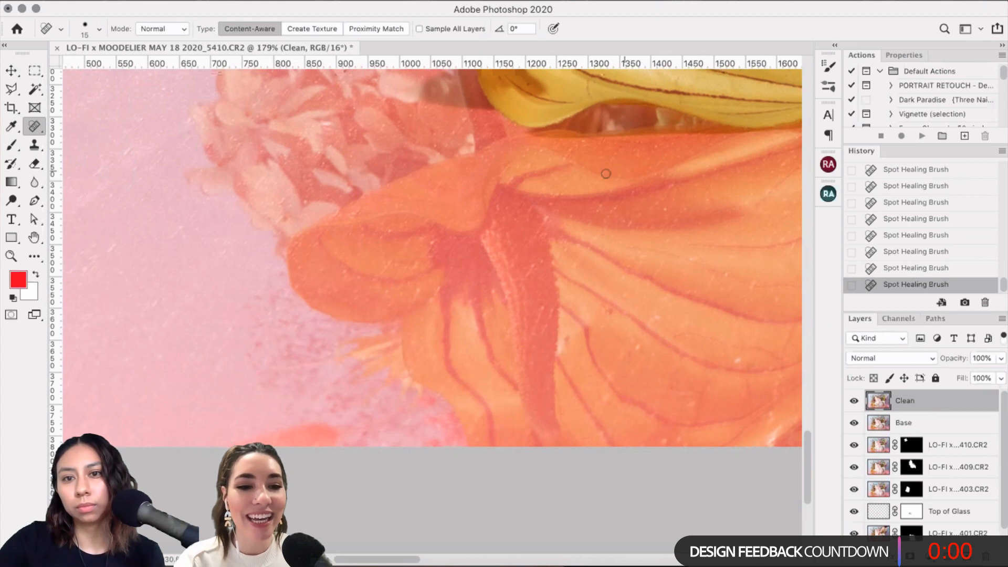
drag(609, 174, 620, 174)
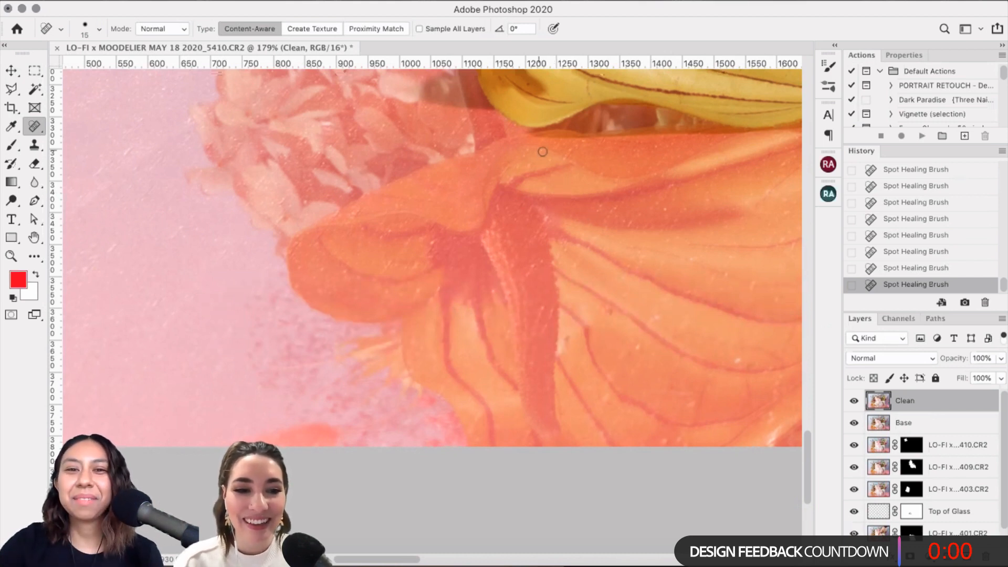
drag(542, 151, 534, 158)
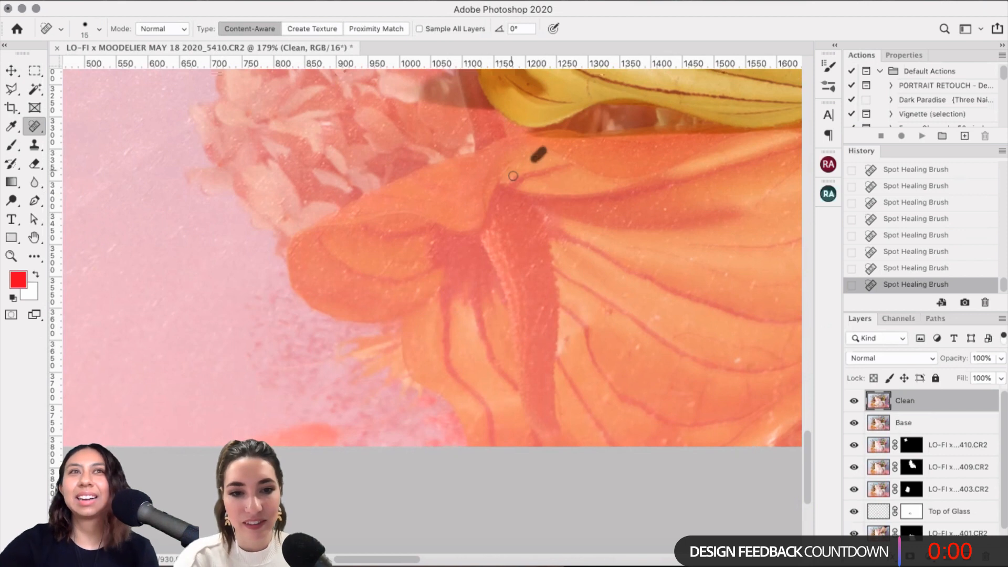
click(548, 217)
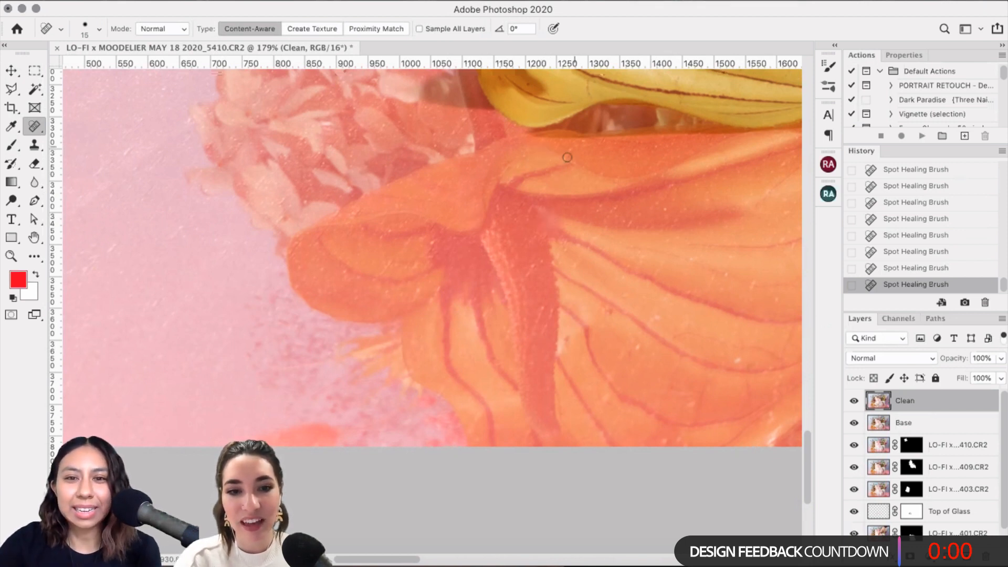
drag(567, 157, 571, 149)
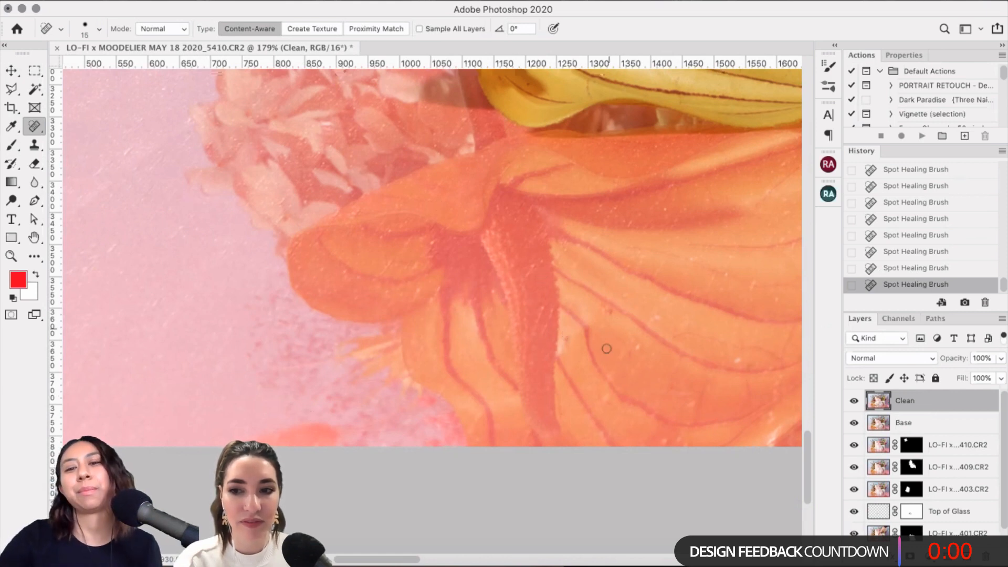
Step: Heal the remaining dust spots and the dust streak on the lower orange petal
drag(567, 334, 567, 357)
drag(639, 351, 638, 343)
drag(600, 306, 621, 309)
click(654, 319)
mouse_move(629, 350)
mouse_down()
mouse_move(607, 398)
mouse_move(629, 403)
mouse_move(600, 396)
mouse_move(606, 416)
mouse_up()
click(630, 373)
click(606, 400)
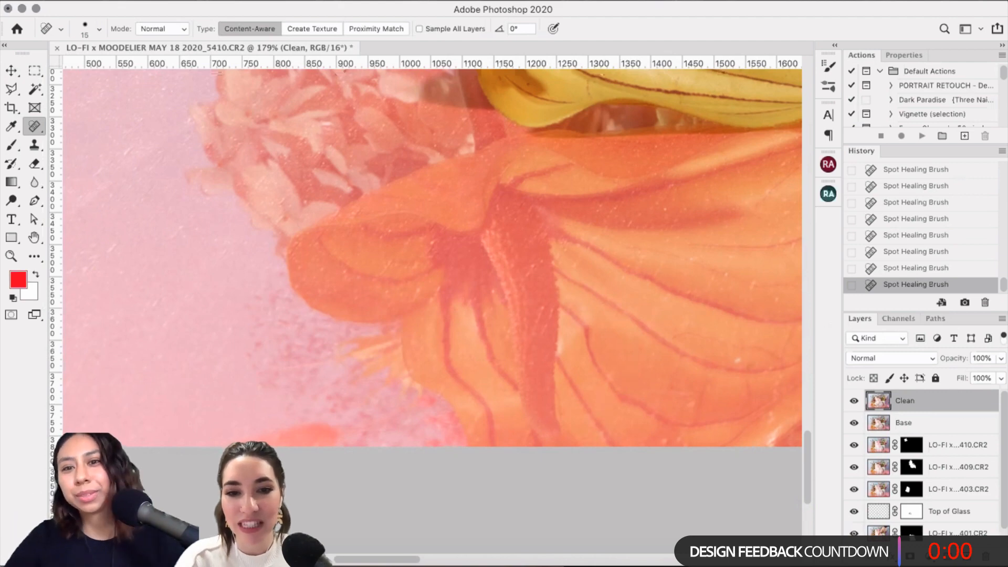
scroll(431, 257, up, 3)
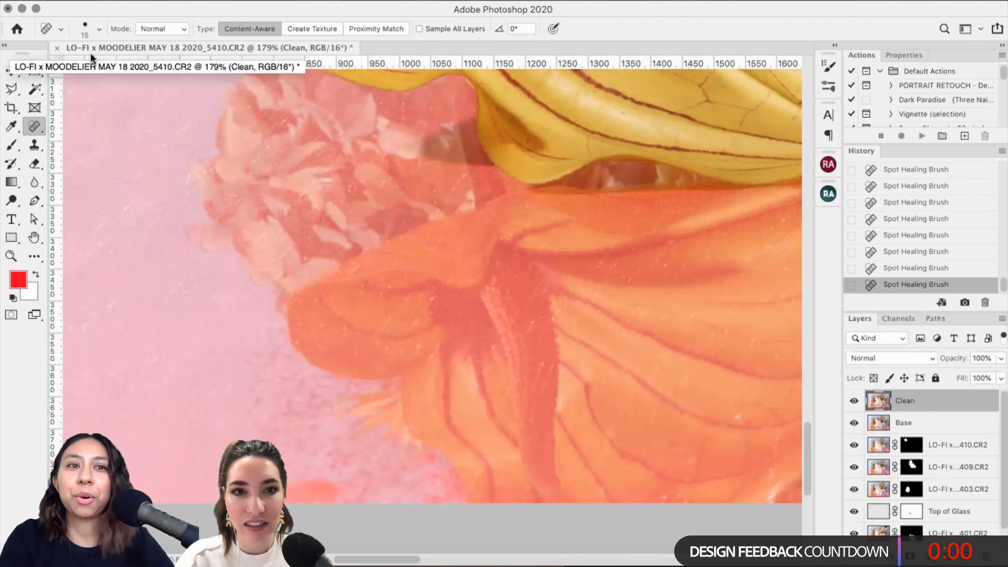
Step: Save the composite as the 5399-Edit PSD and bring the Instagram browser window forward
key(super+s)
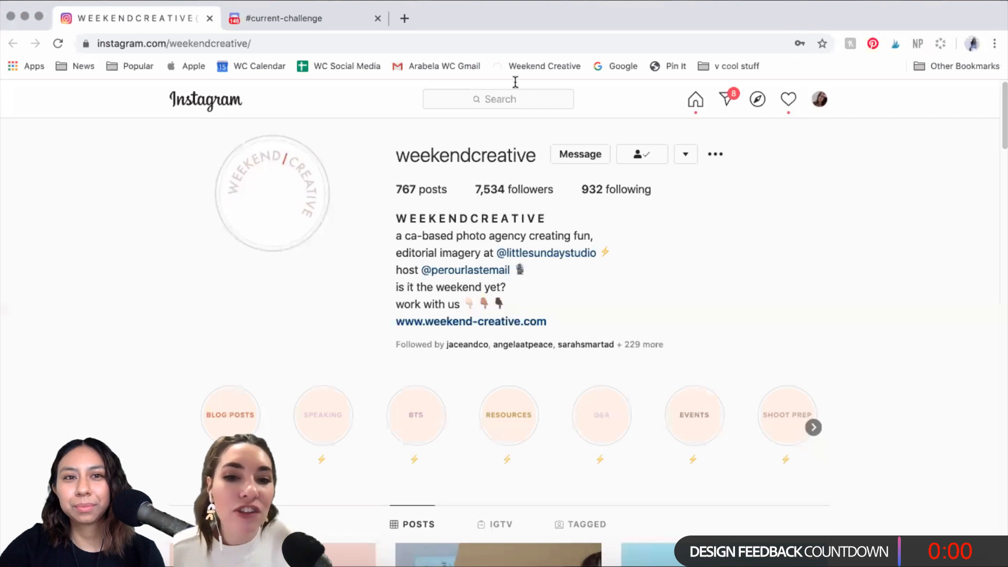
drag(500, 3, 499, 39)
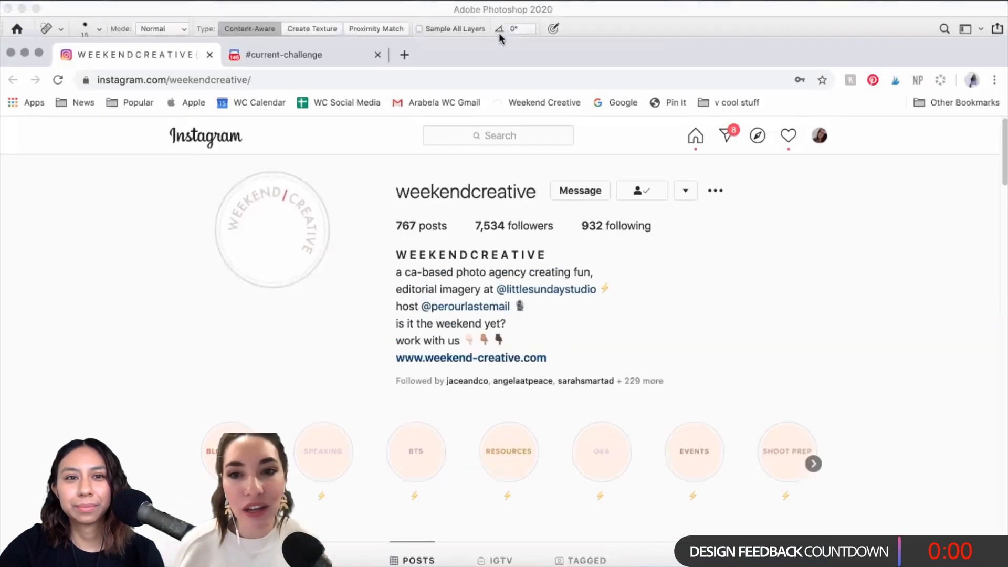
Step: Return to the Discord #current-challenge channel and scroll to the gold coin entries
click(293, 55)
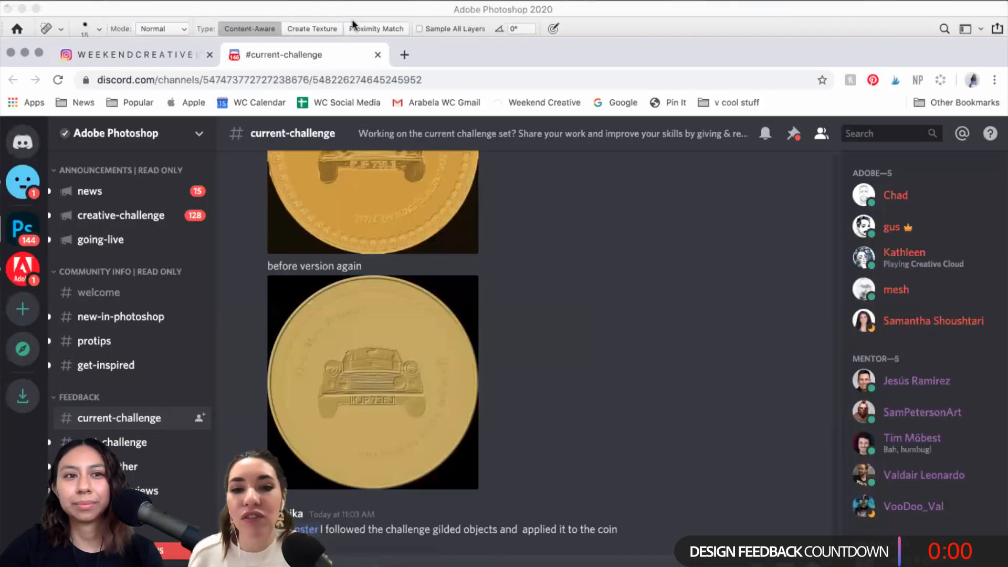
drag(783, 50, 786, 14)
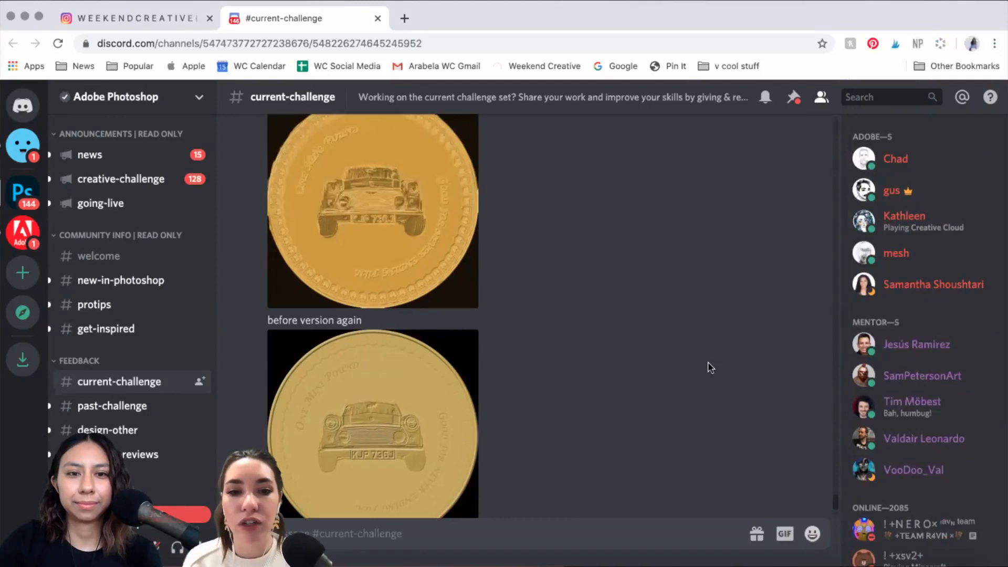
scroll(708, 361, down, 3)
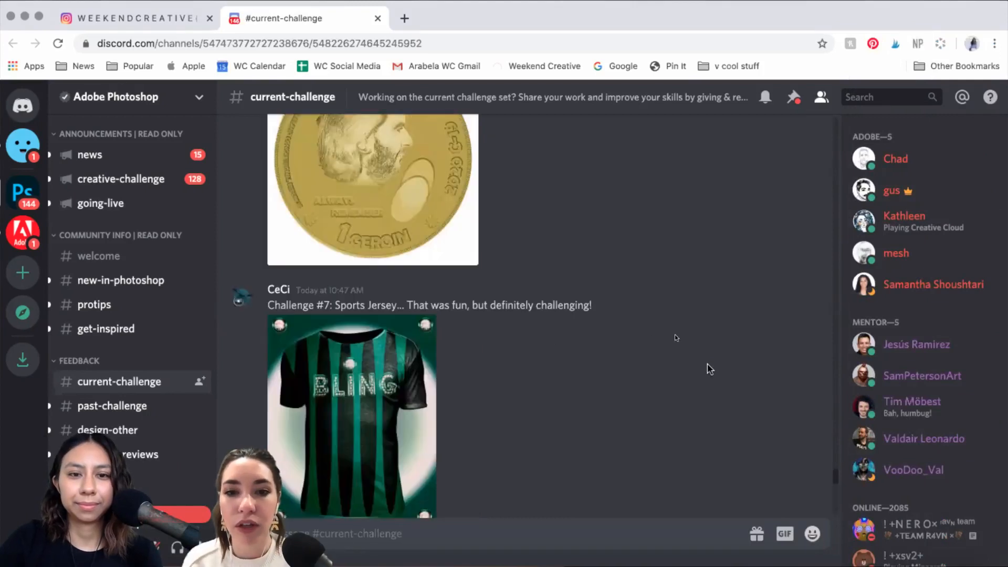
scroll(708, 368, down, 5)
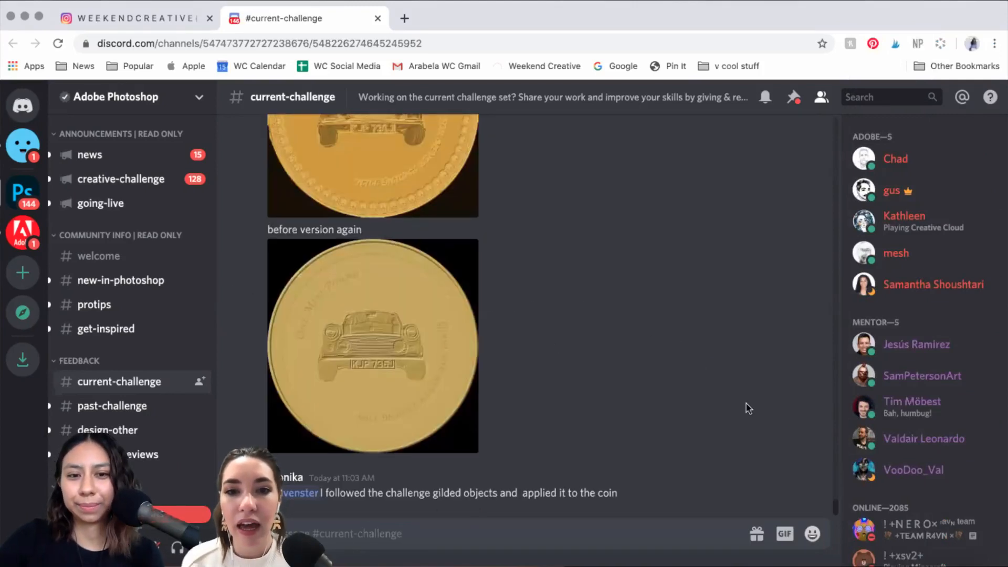
scroll(747, 406, up, 1)
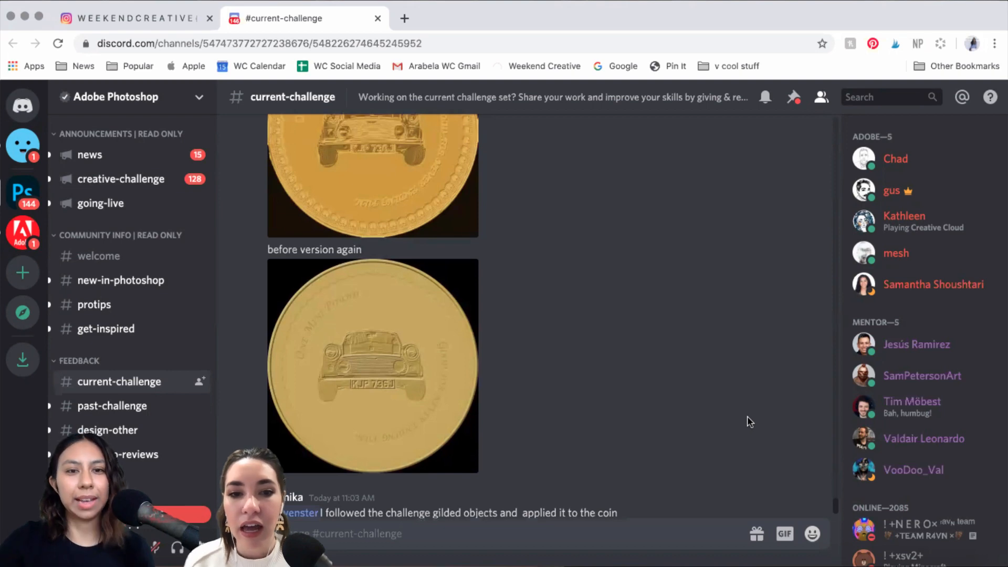
scroll(747, 422, up, 8)
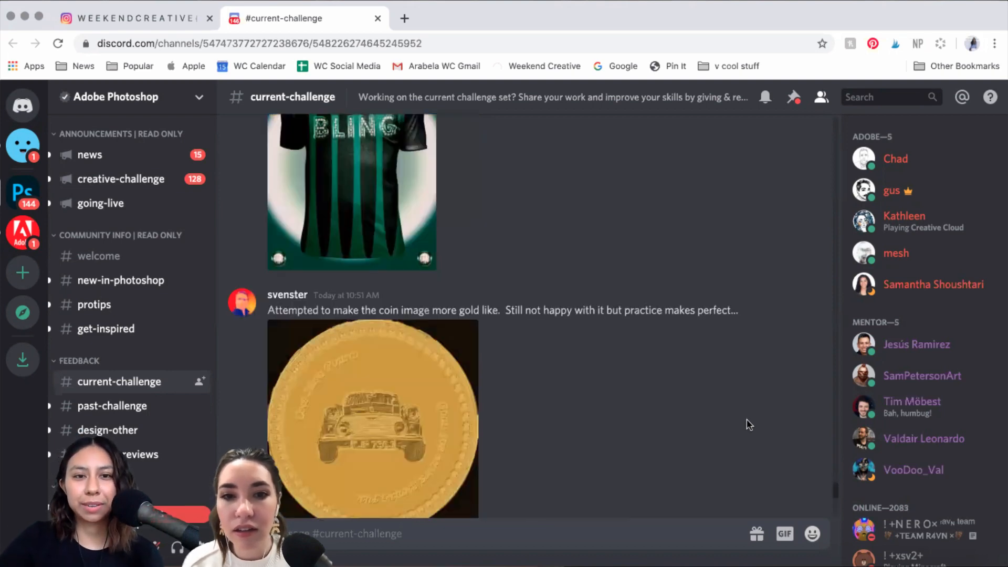
scroll(742, 414, down, 9)
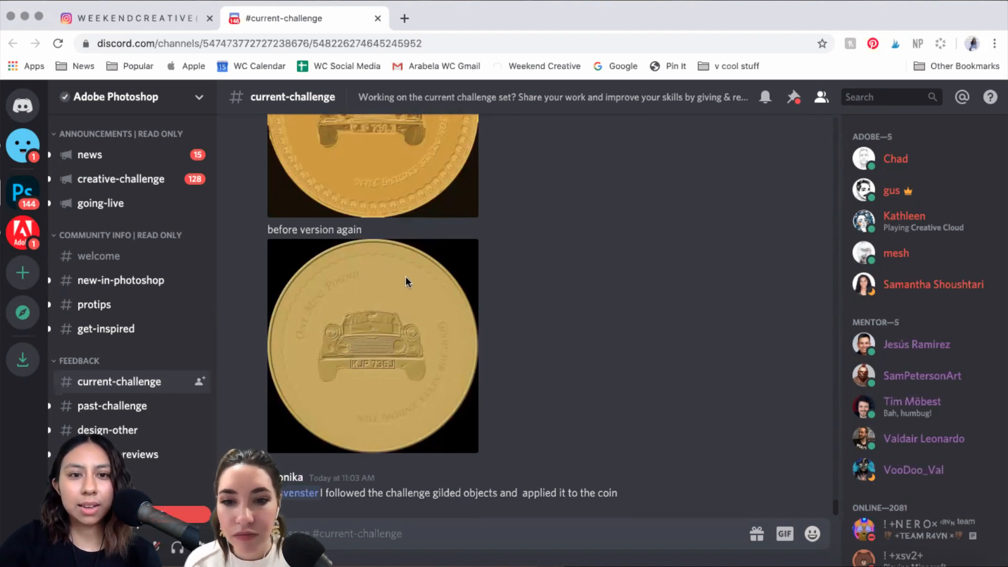
scroll(405, 274, up, 10)
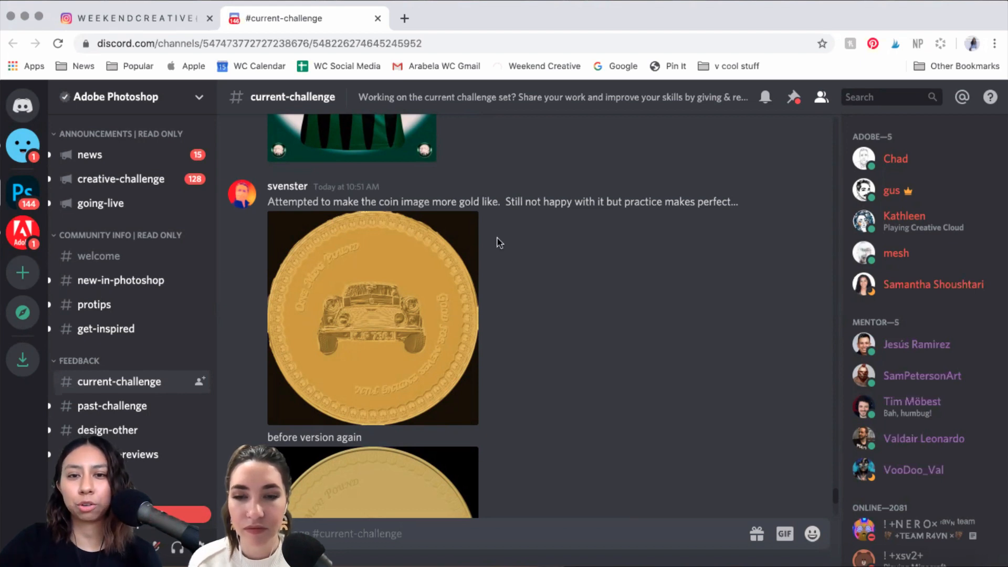
scroll(642, 235, down, 1)
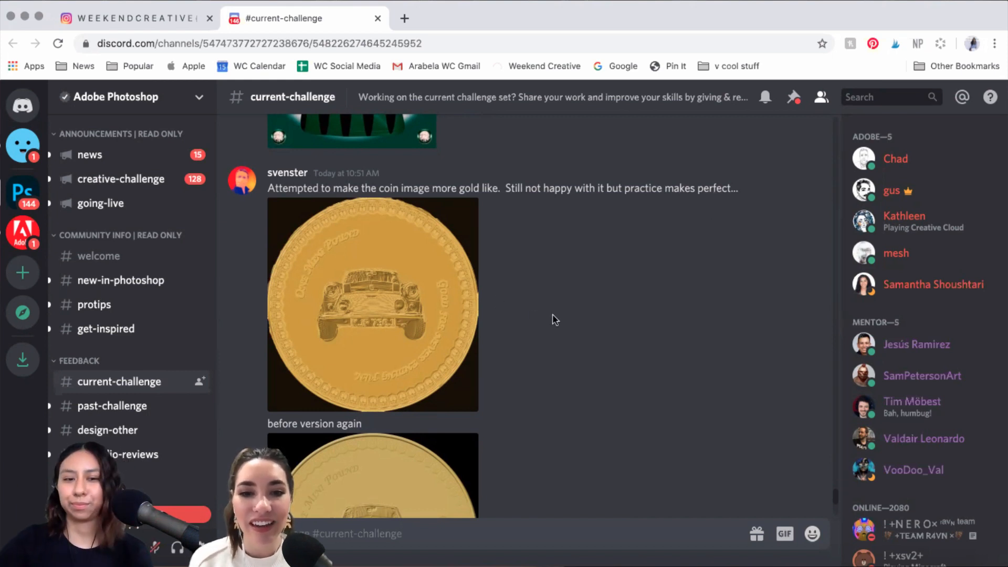
scroll(385, 281, down, 1)
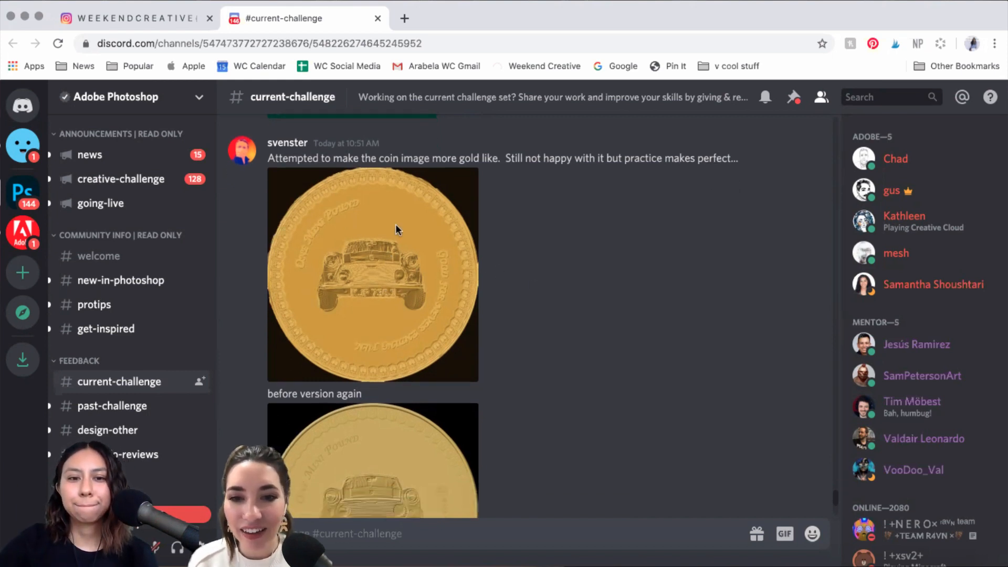
scroll(402, 315, down, 3)
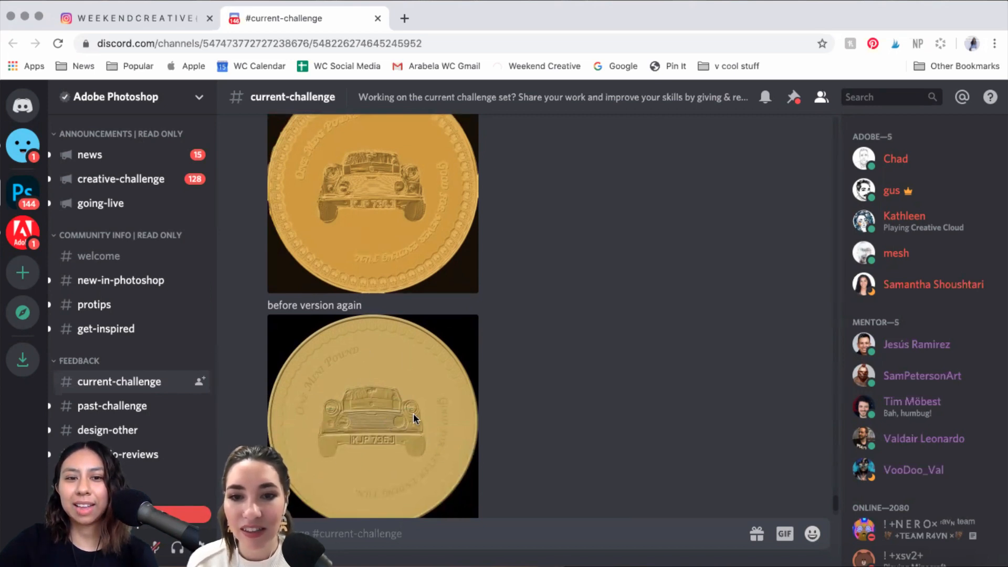
Step: Enlarge the gold coin image and its before version, then close the viewer
click(370, 184)
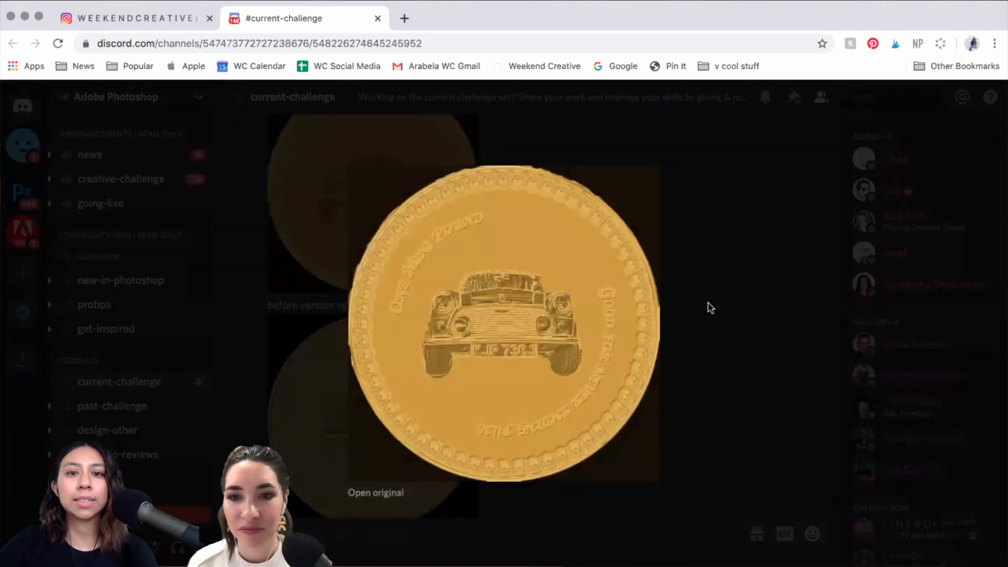
click(412, 378)
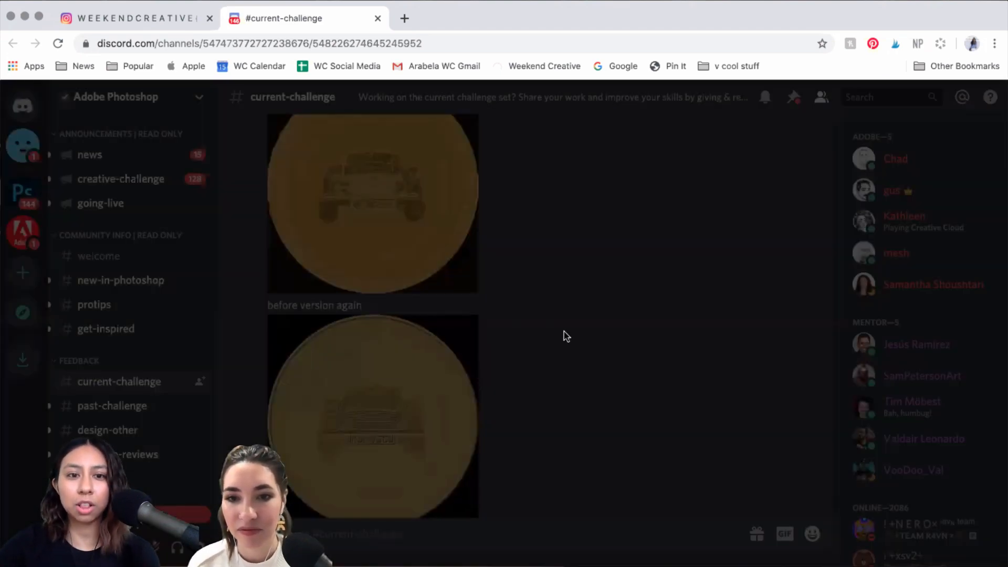
click(393, 381)
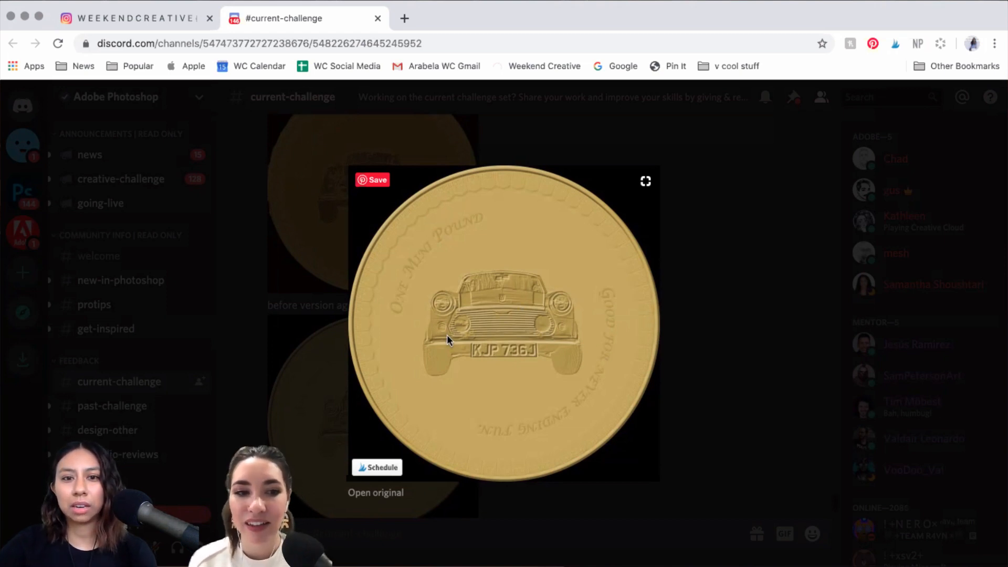
scroll(446, 335, up, 4)
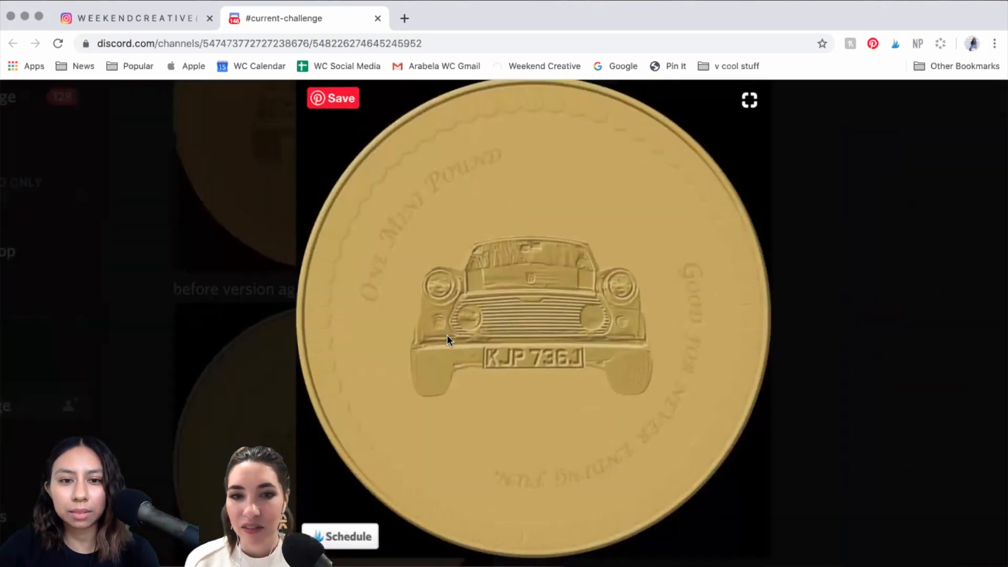
scroll(446, 335, right, 1)
scroll(422, 377, up, 2)
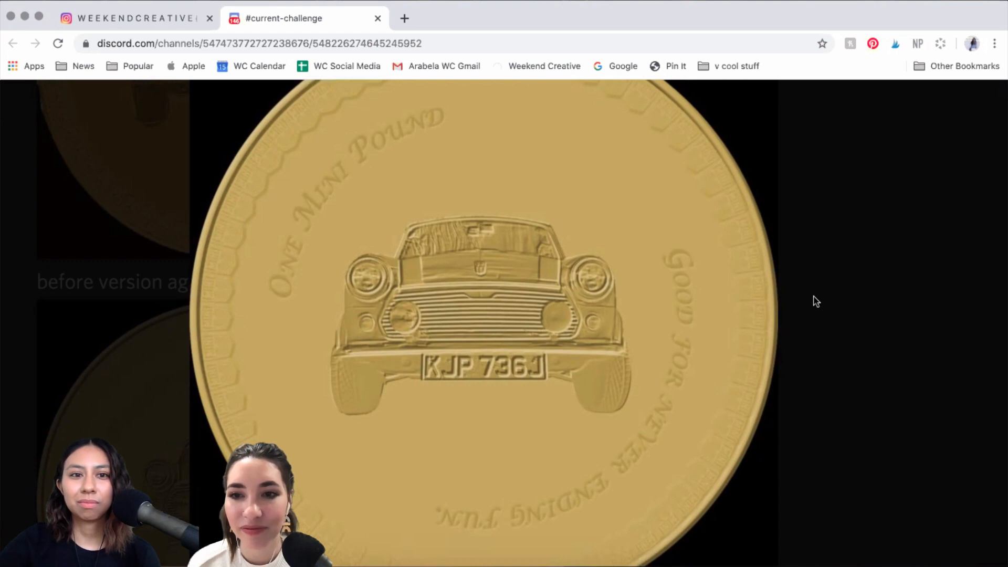
scroll(813, 300, up, 2)
scroll(812, 300, down, 5)
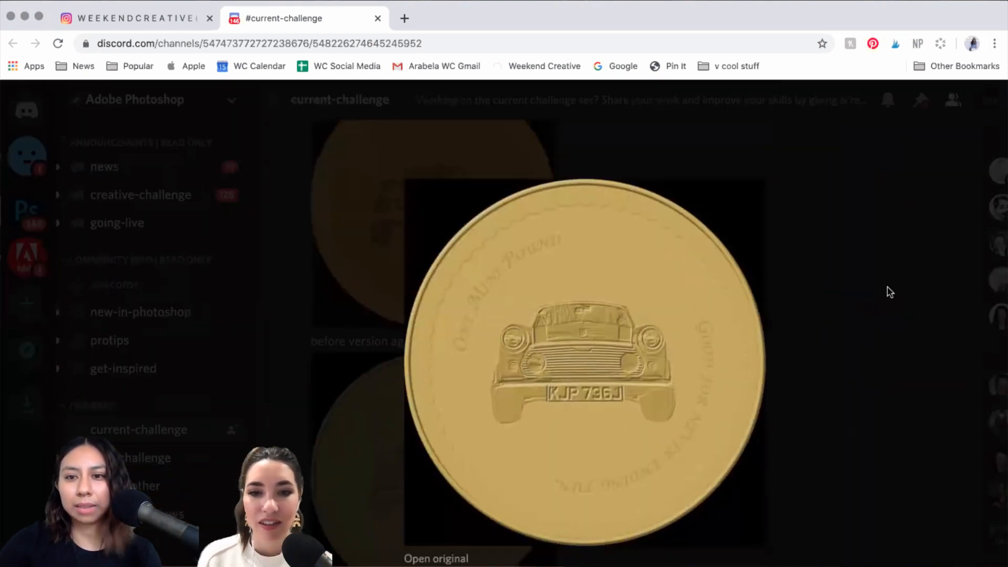
scroll(889, 292, down, 3)
click(889, 291)
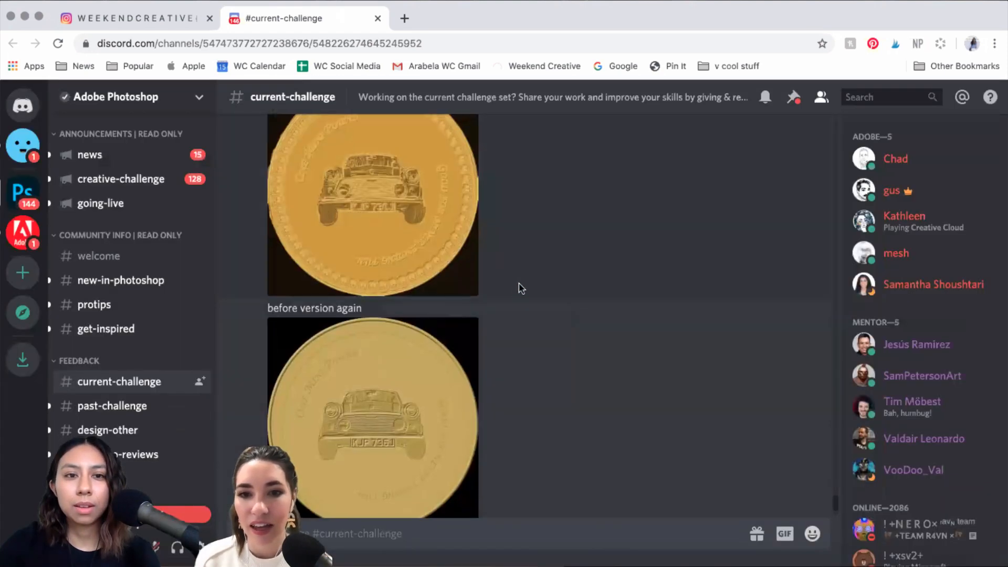
scroll(519, 288, up, 2)
scroll(519, 288, up, 5)
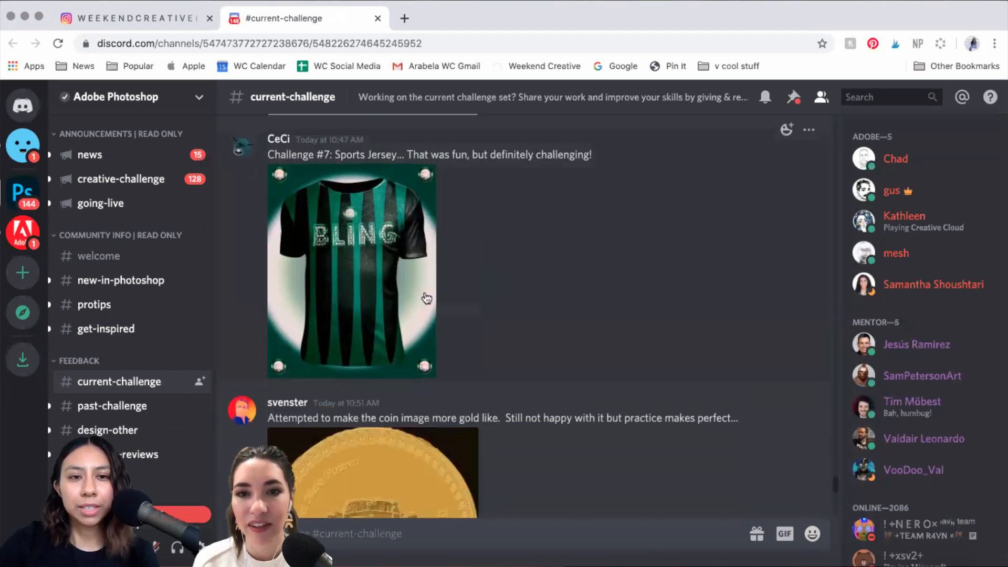
scroll(361, 288, up, 1)
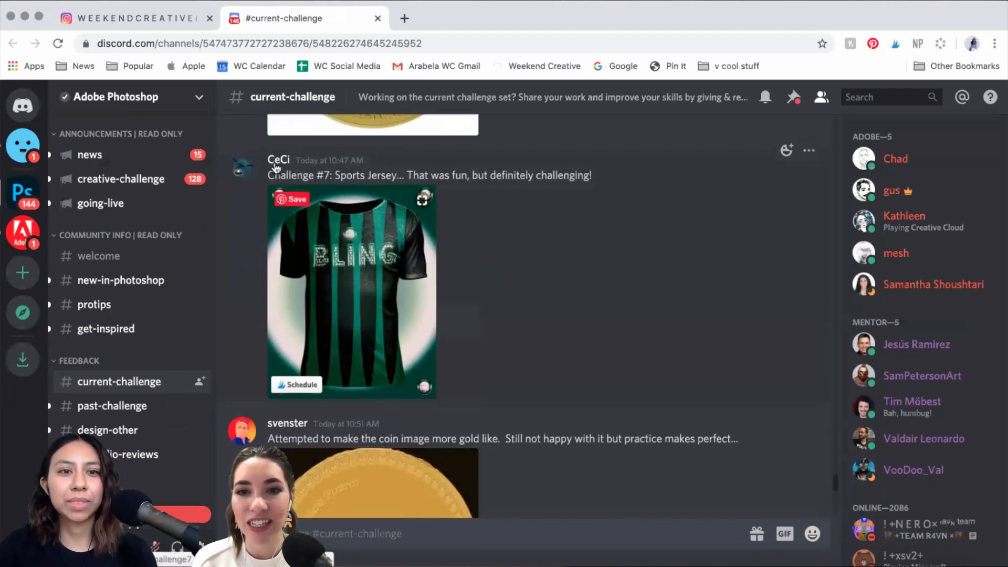
click(407, 284)
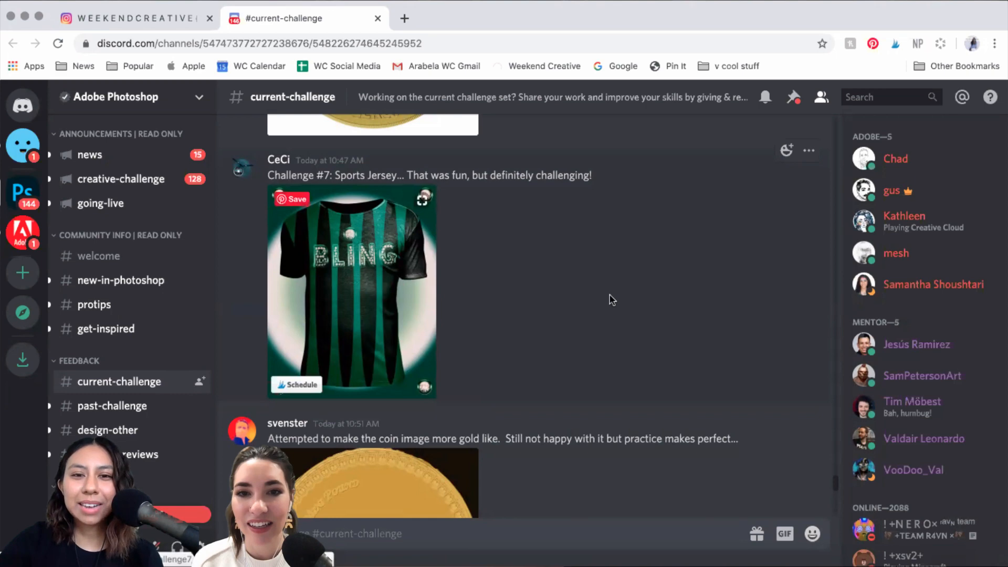
scroll(610, 300, up, 4)
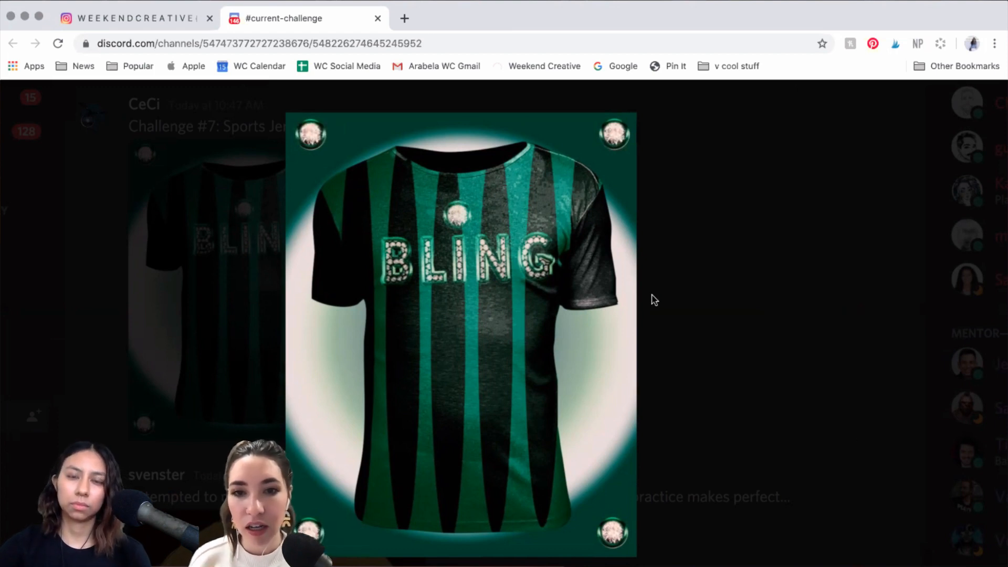
mouse_move(634, 301)
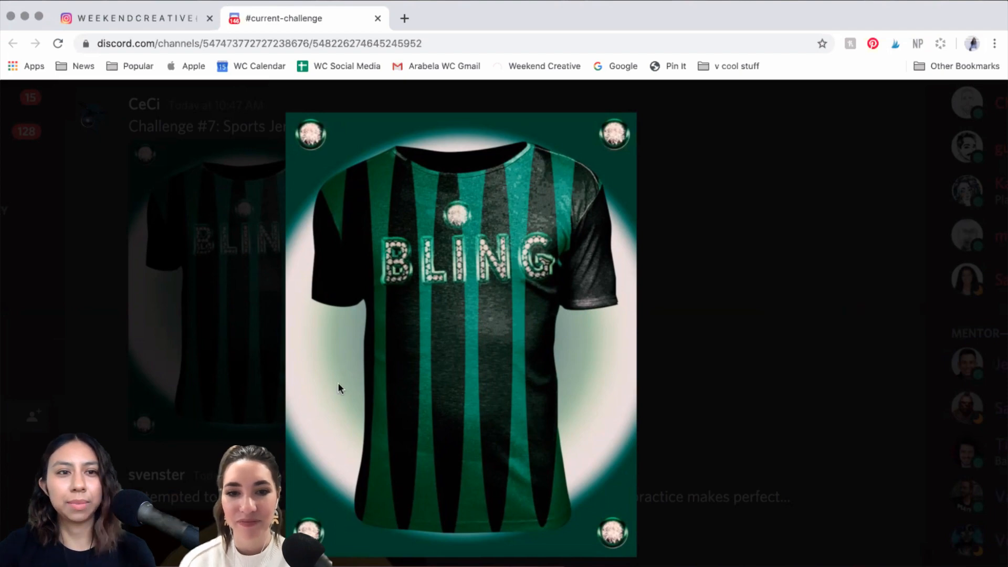
key(Escape)
scroll(298, 329, up, 2)
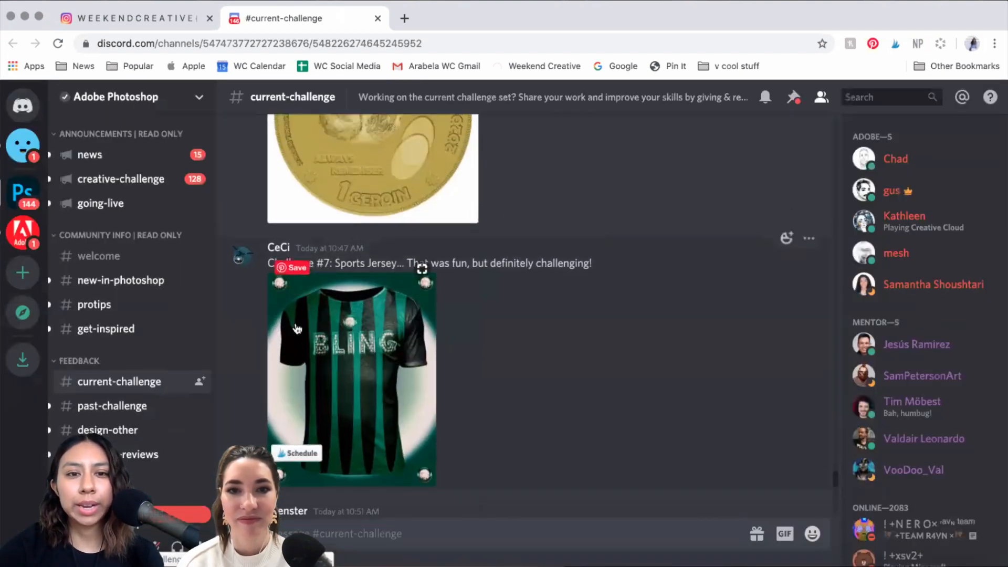
scroll(527, 310, up, 5)
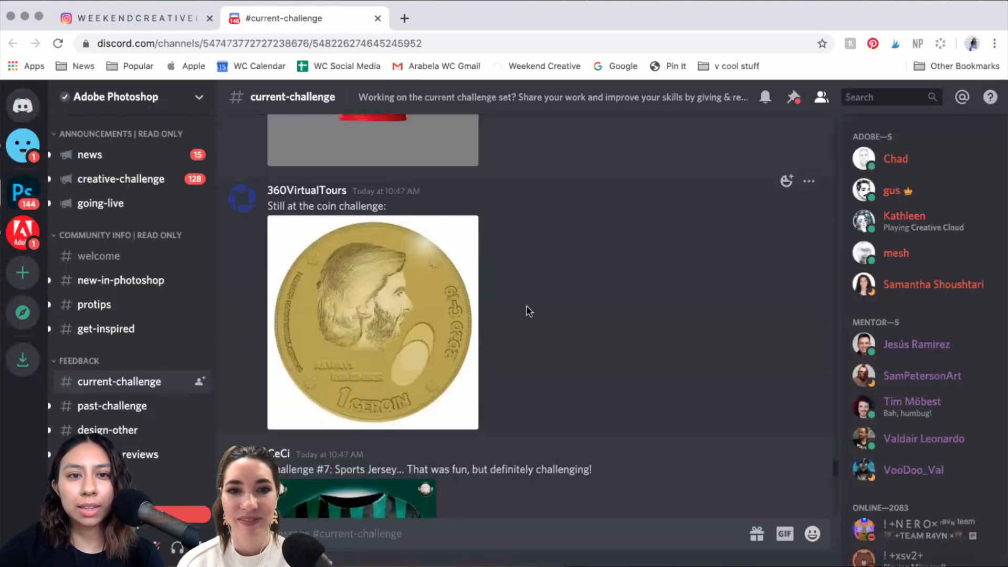
click(429, 332)
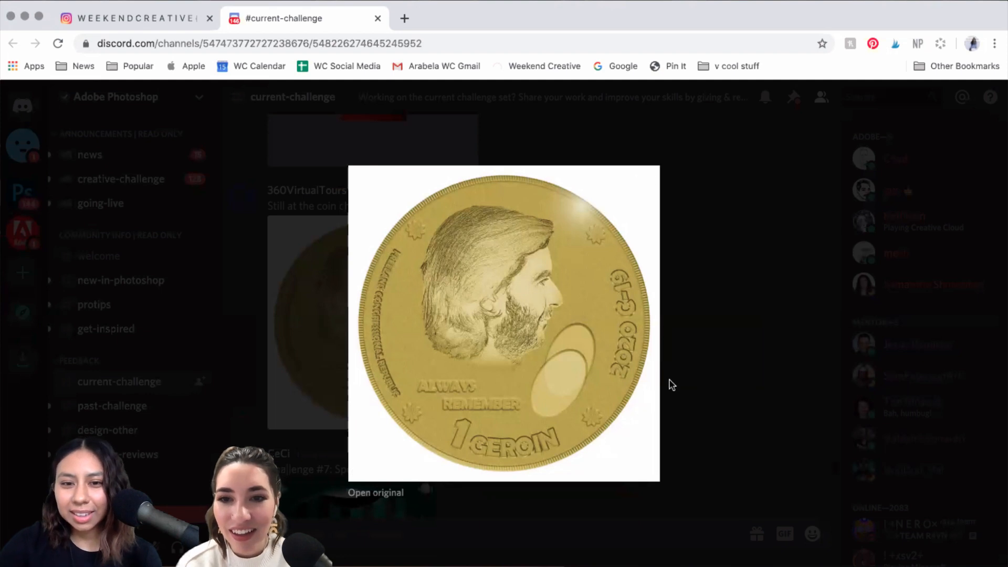
scroll(671, 384, up, 3)
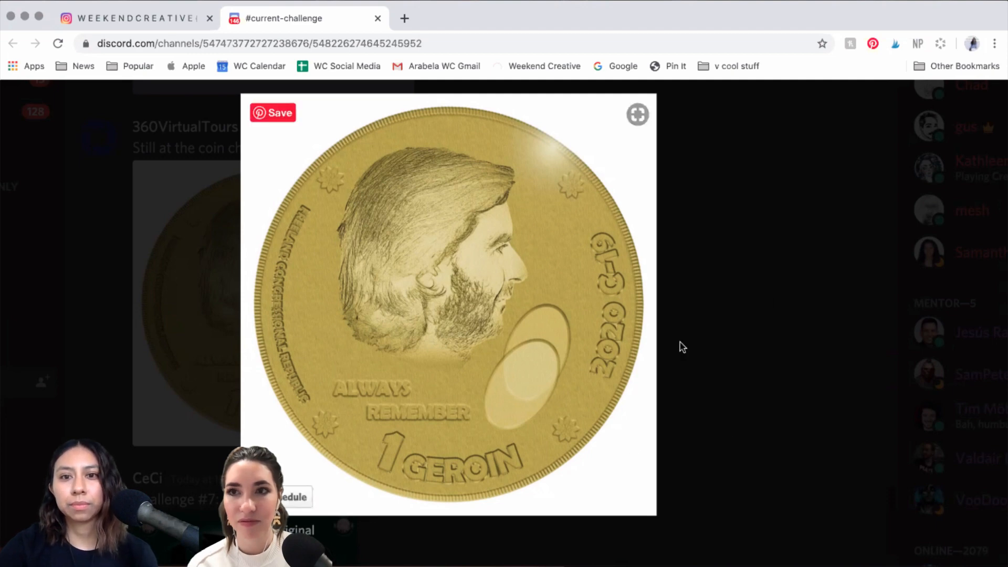
click(202, 316)
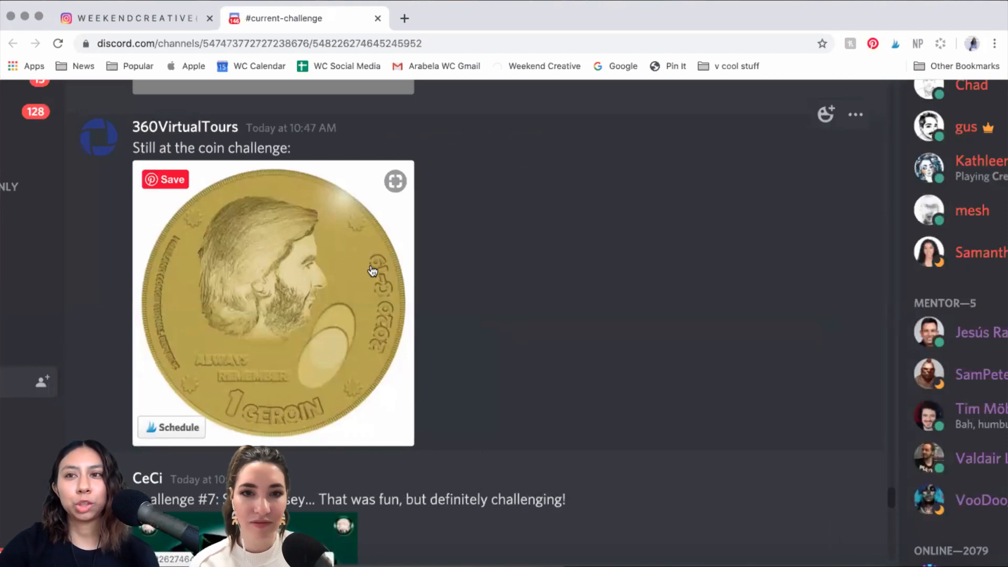
scroll(372, 271, up, 4)
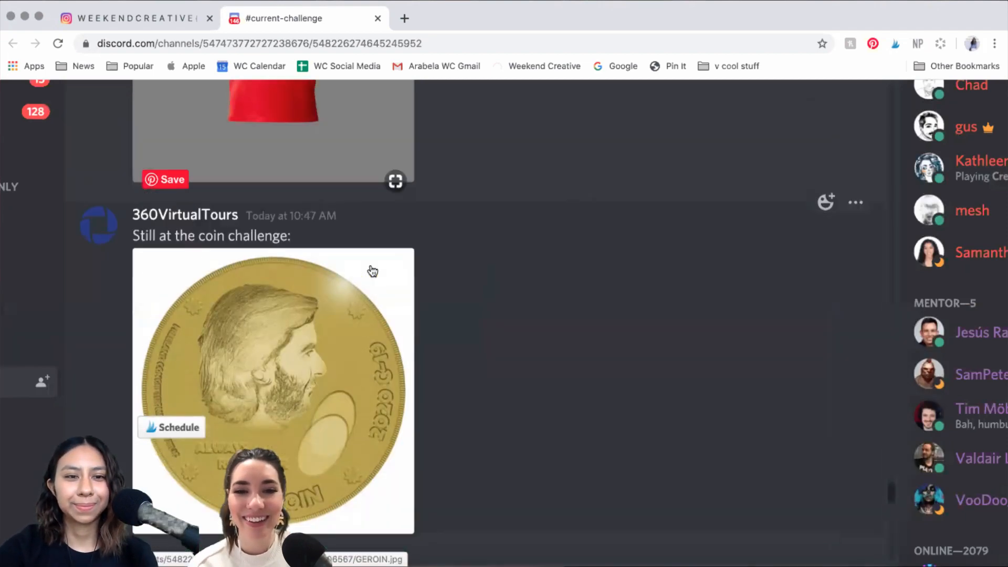
scroll(372, 271, up, 4)
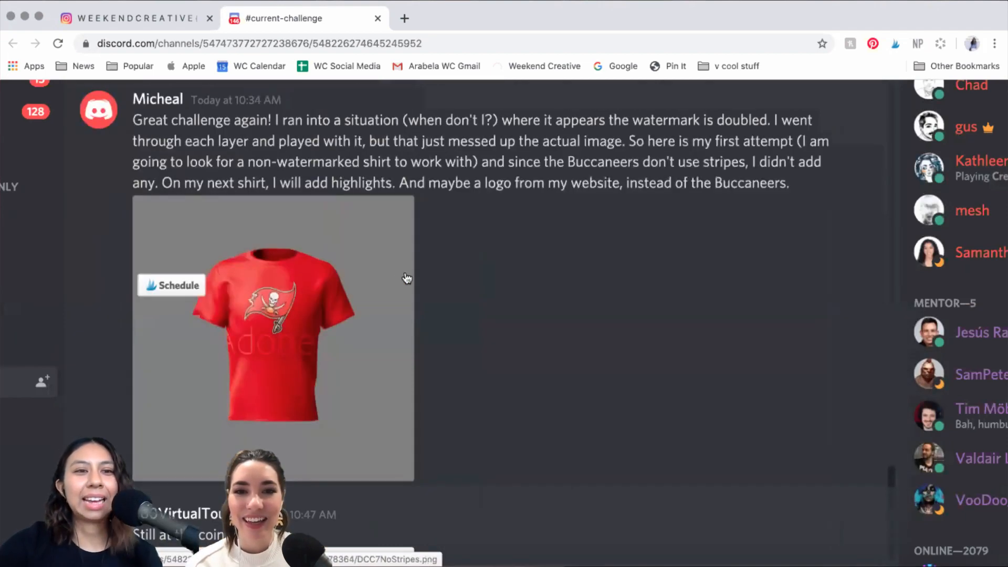
scroll(514, 306, up, 1)
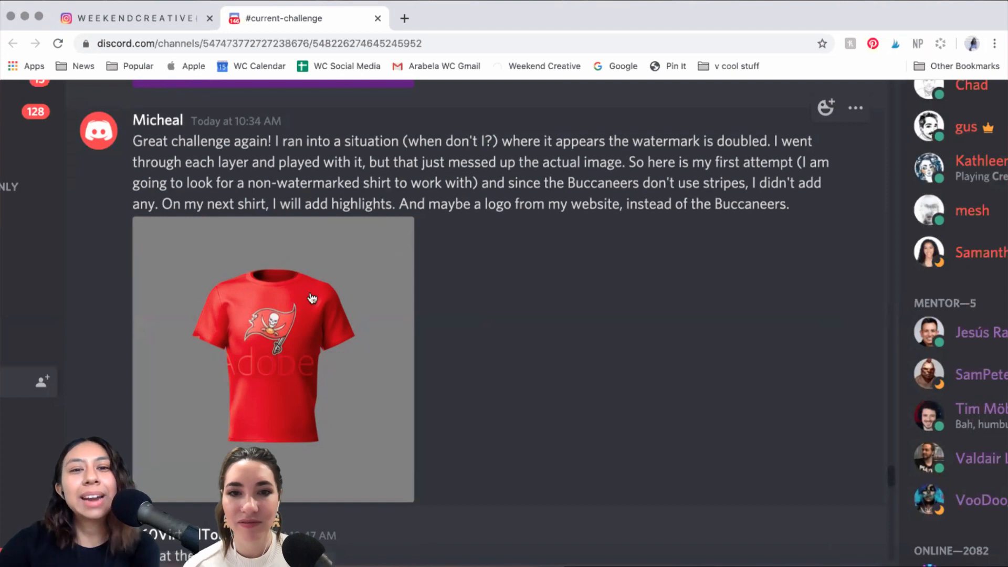
click(304, 340)
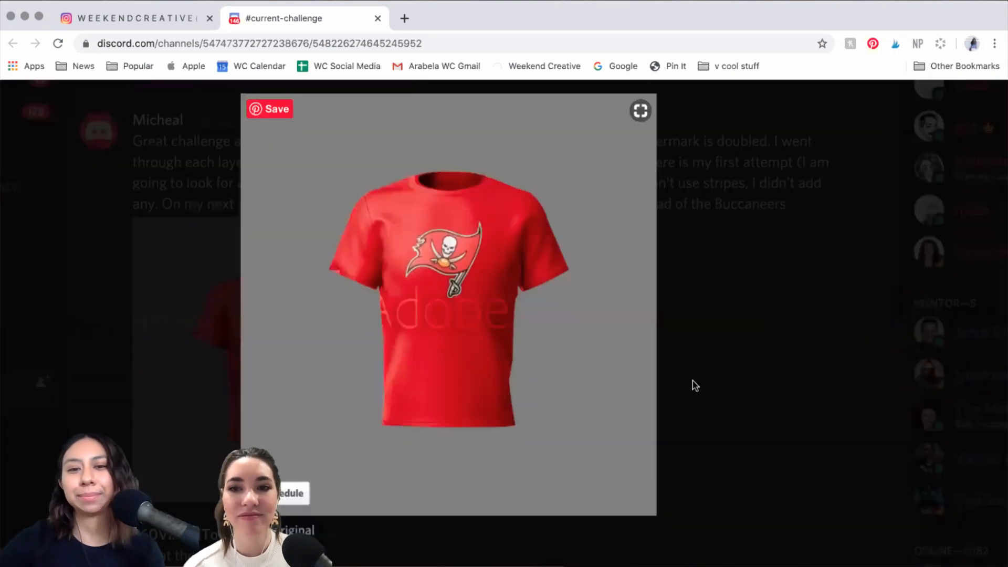
scroll(435, 230, up, 5)
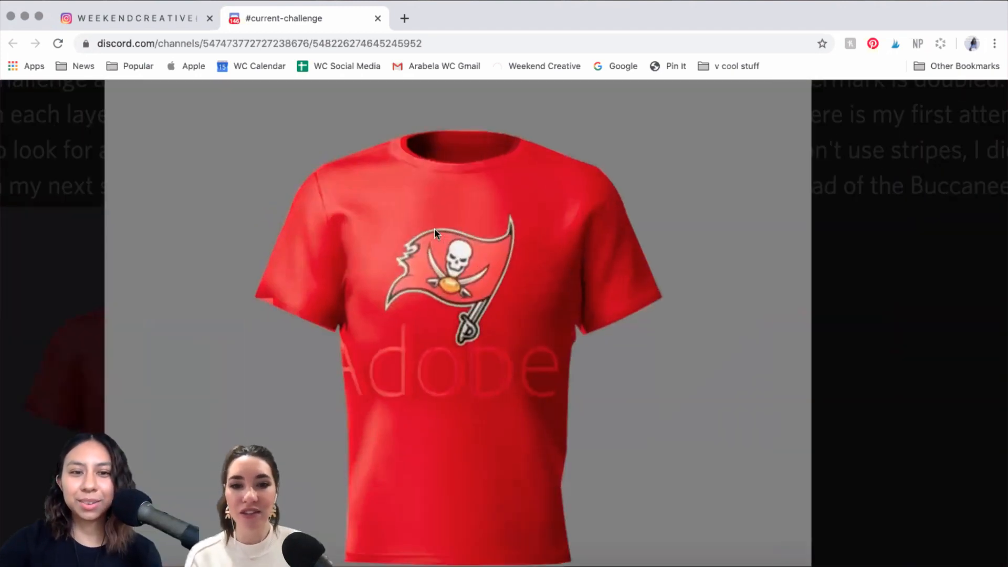
scroll(559, 303, down, 1)
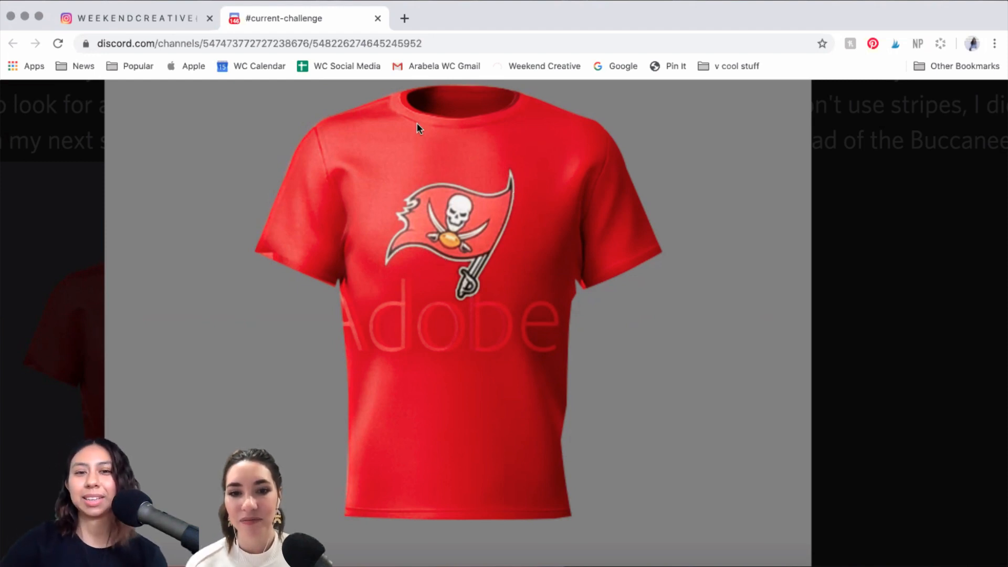
scroll(515, 233, up, 1)
scroll(507, 233, up, 2)
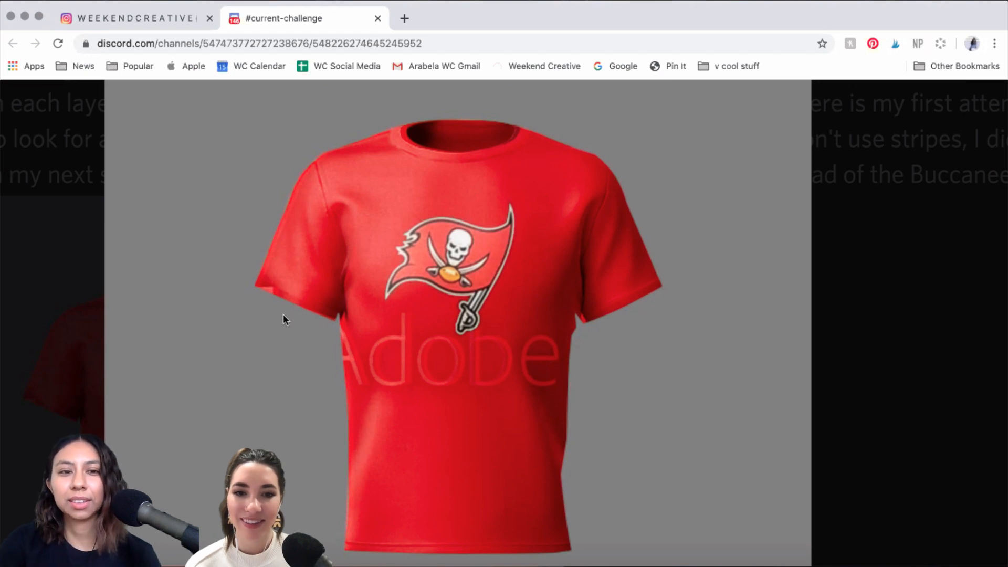
scroll(626, 365, down, 2)
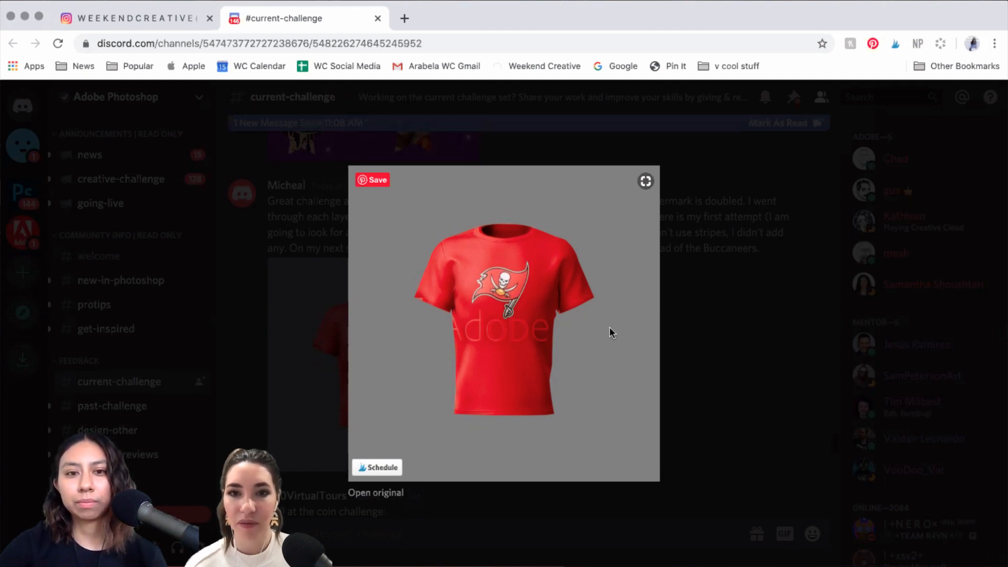
click(756, 330)
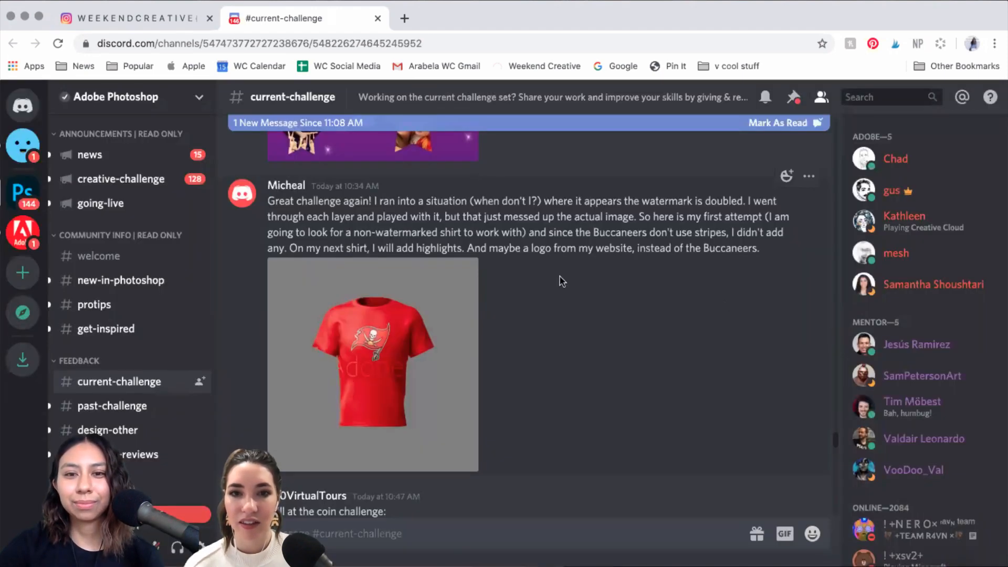
scroll(558, 275, up, 5)
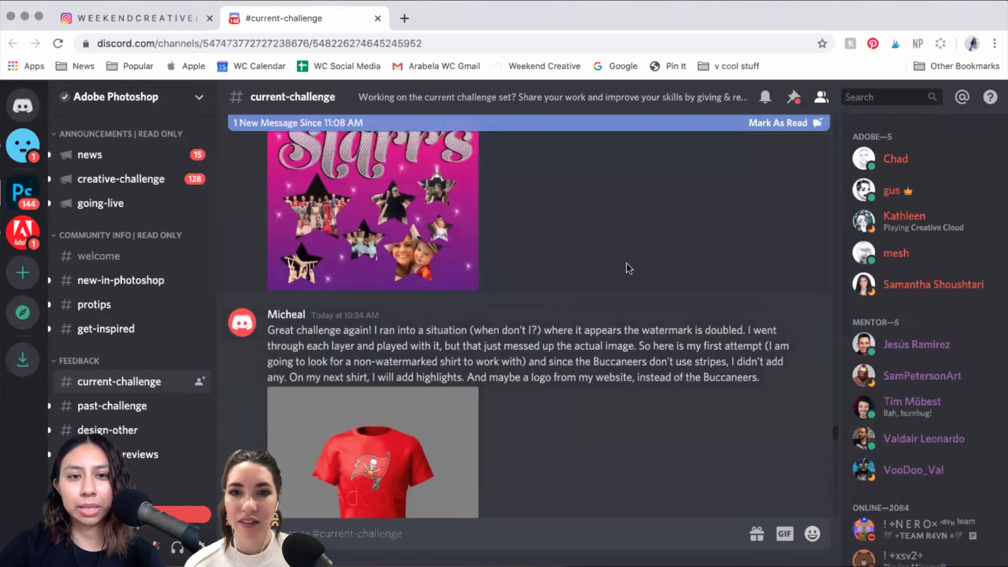
Step: Enlarge the pink Starr's dance poster from the 'Fancy Type...' post, then close it
scroll(587, 265, up, 5)
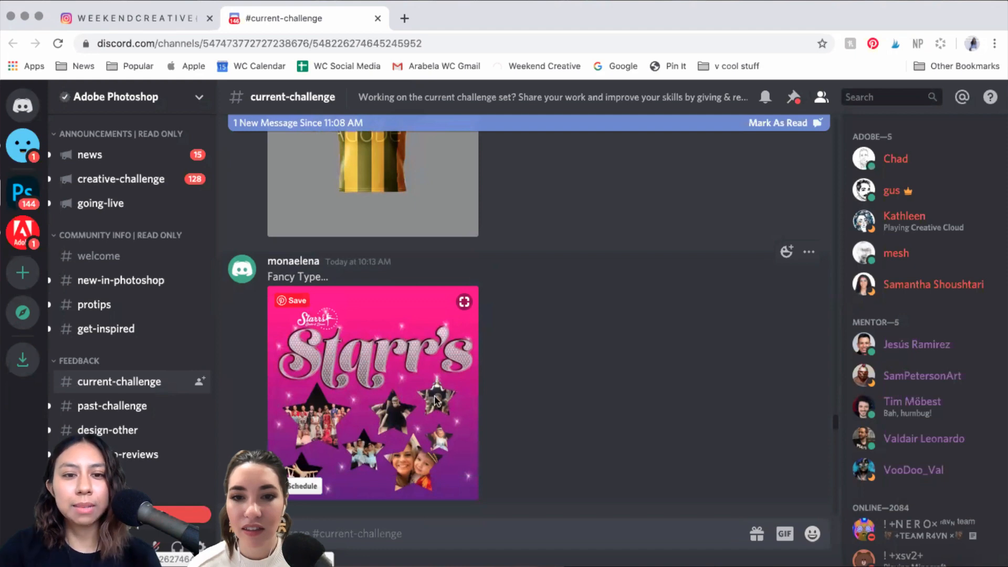
click(434, 401)
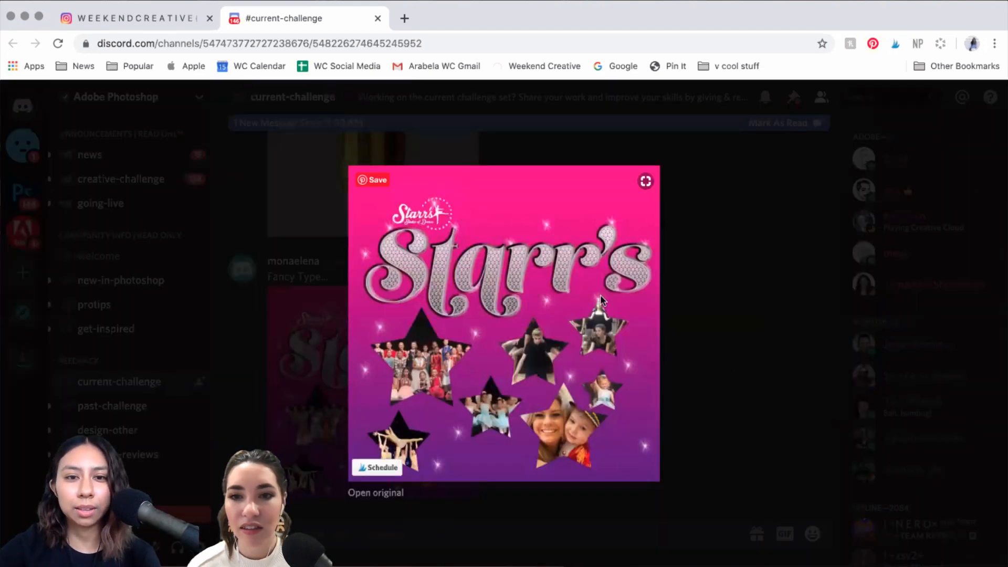
scroll(601, 299, up, 5)
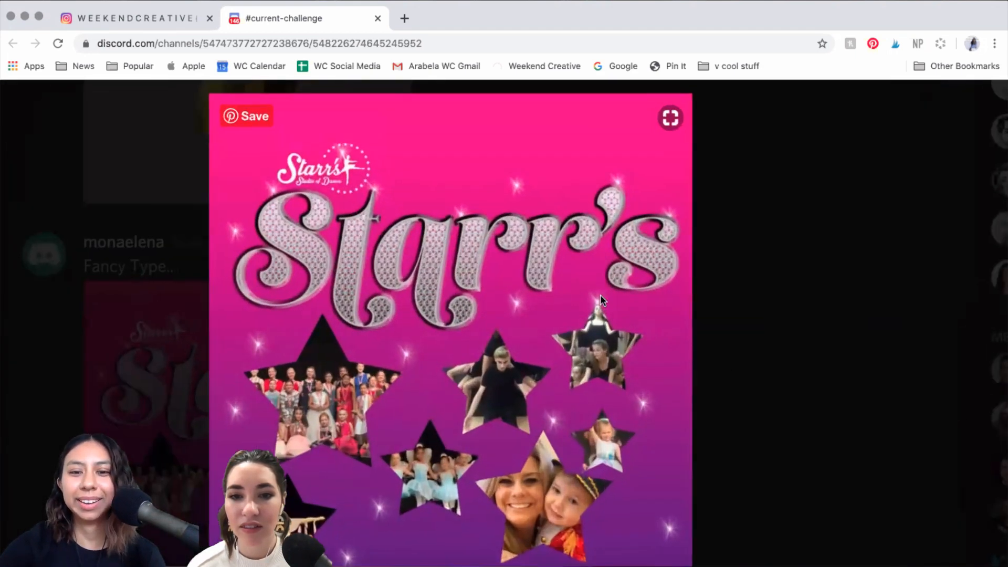
scroll(769, 375, down, 2)
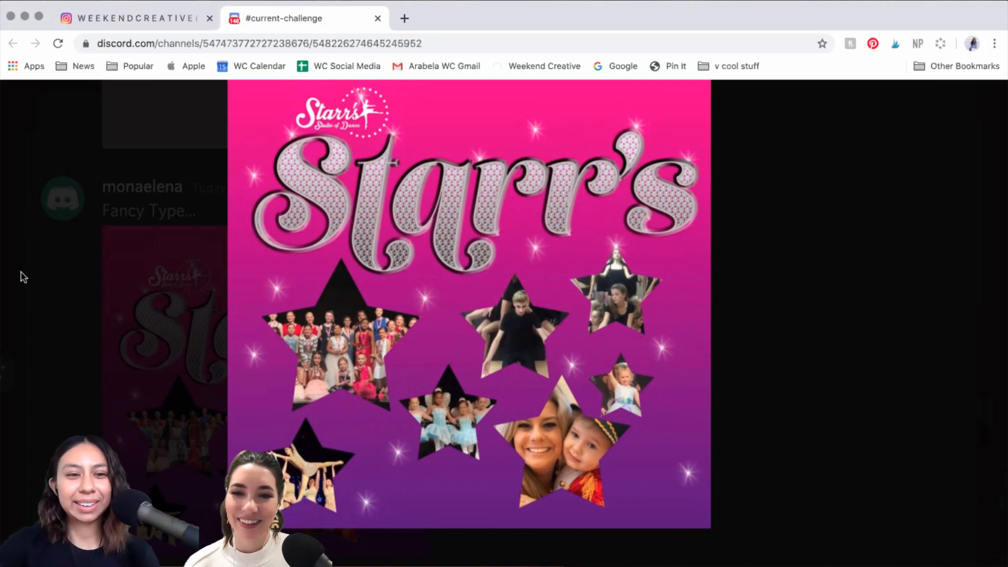
click(85, 330)
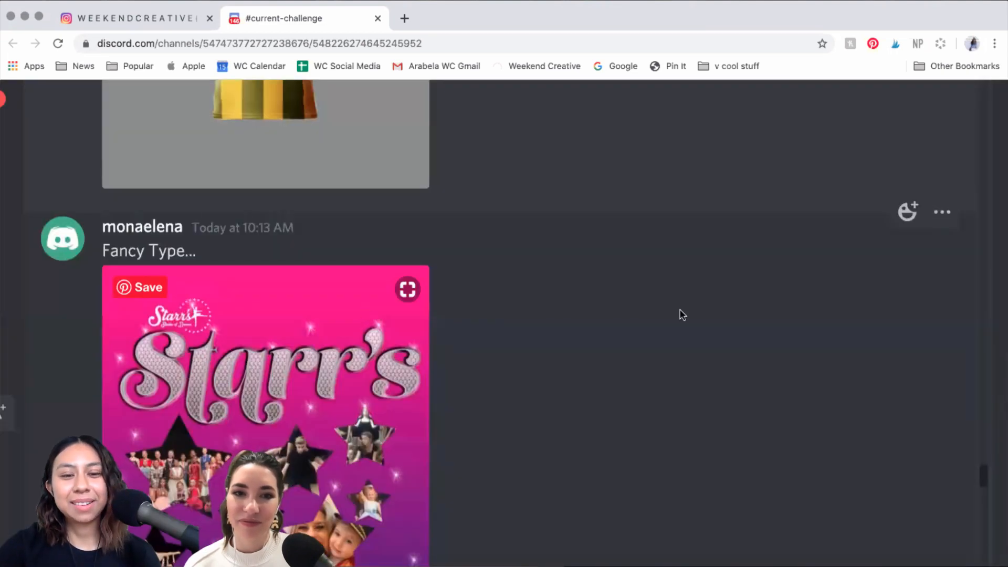
Step: Scroll the channel to the DAY 6 Two Pounds coin and DAY 7 striped jersey posts
scroll(636, 317, up, 6)
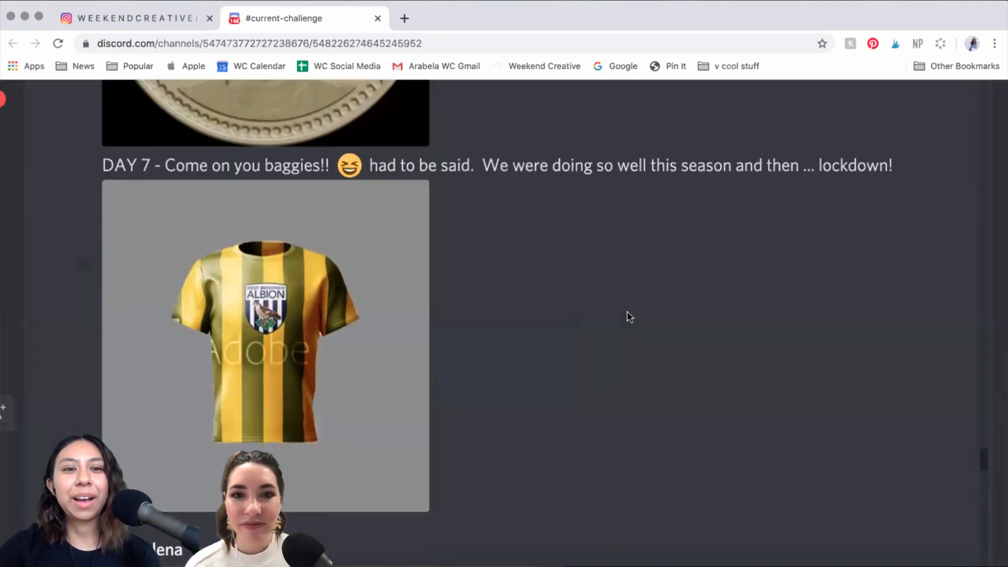
scroll(160, 308, up, 3)
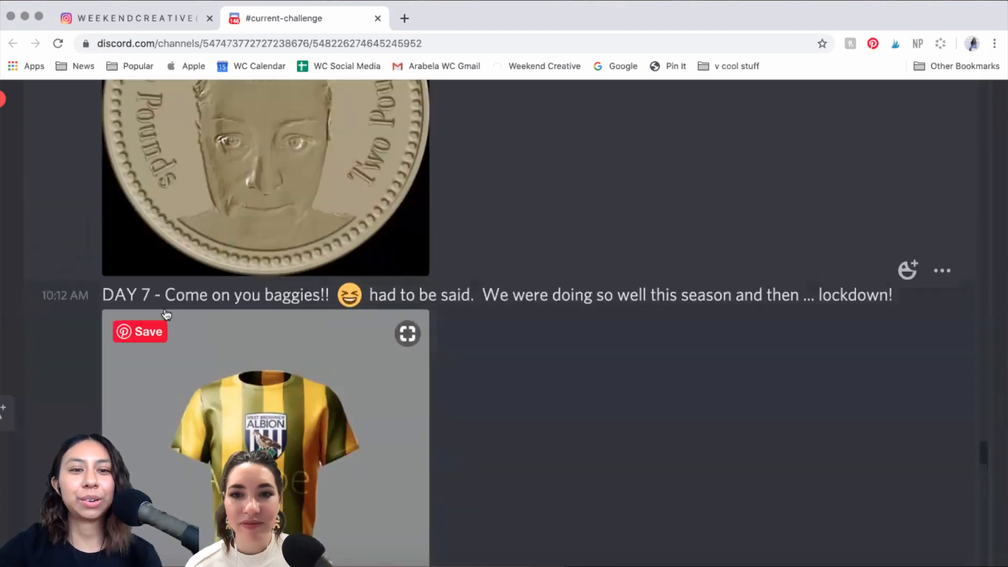
scroll(166, 314, down, 5)
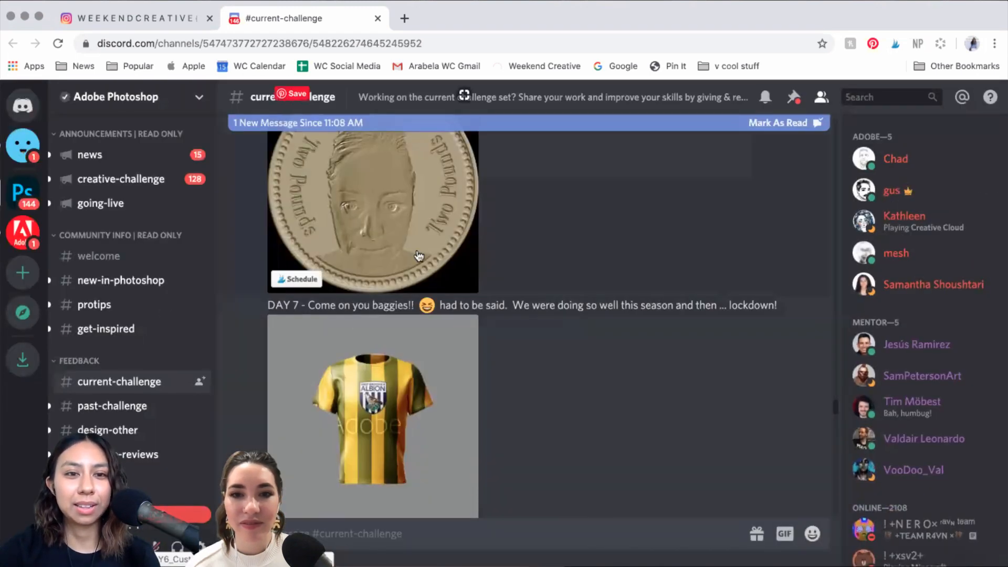
scroll(418, 256, up, 3)
scroll(418, 256, down, 2)
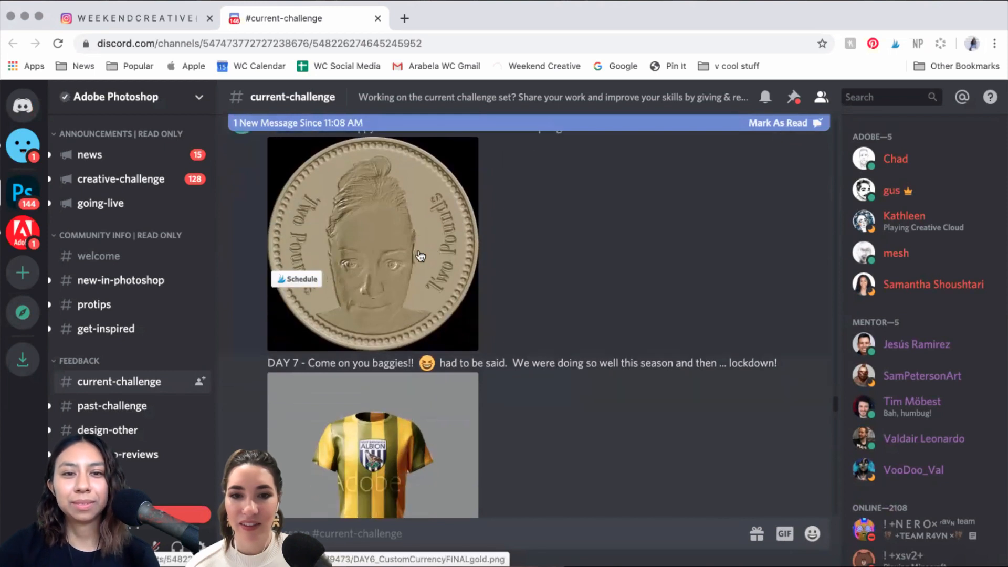
scroll(435, 254, up, 1)
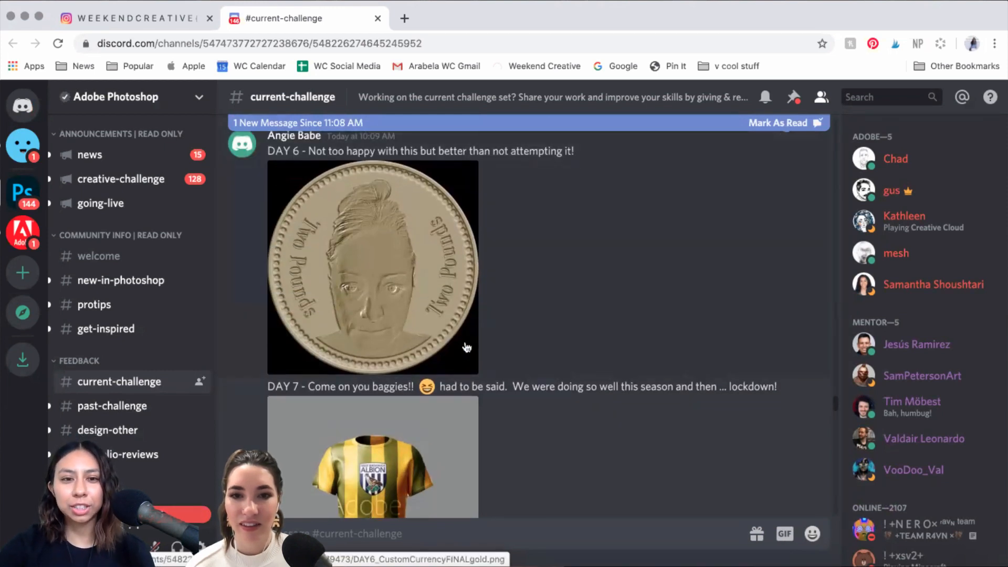
Step: Open the DAY 6 Two Pounds coin image enlarged in the image viewer
scroll(387, 396, down, 1)
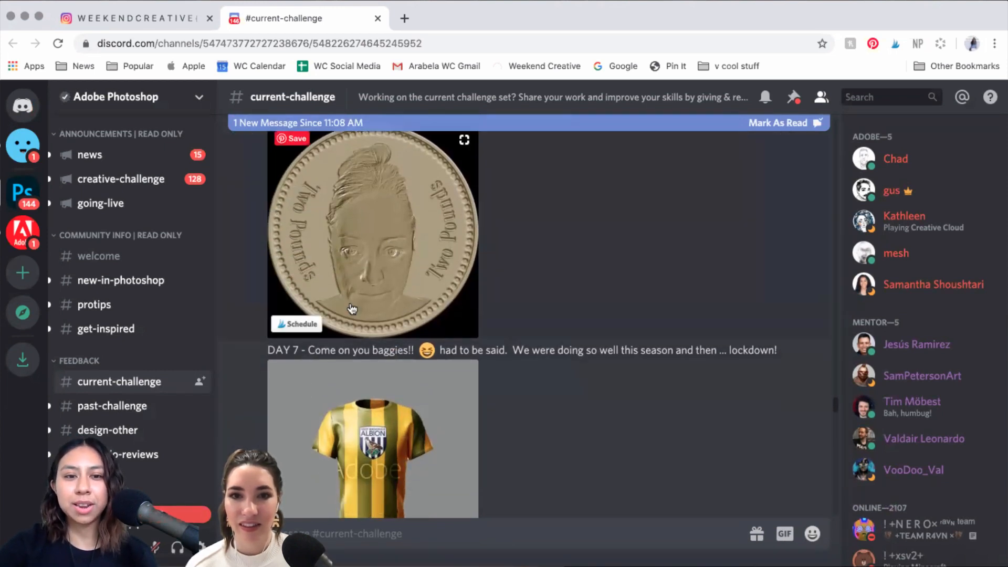
click(412, 264)
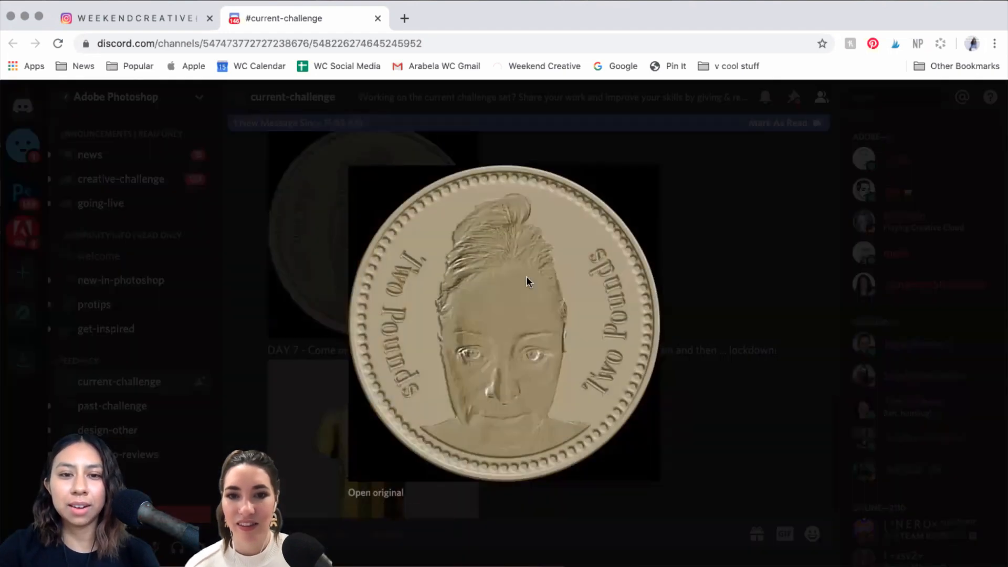
scroll(527, 276, up, 3)
scroll(527, 277, down, 1)
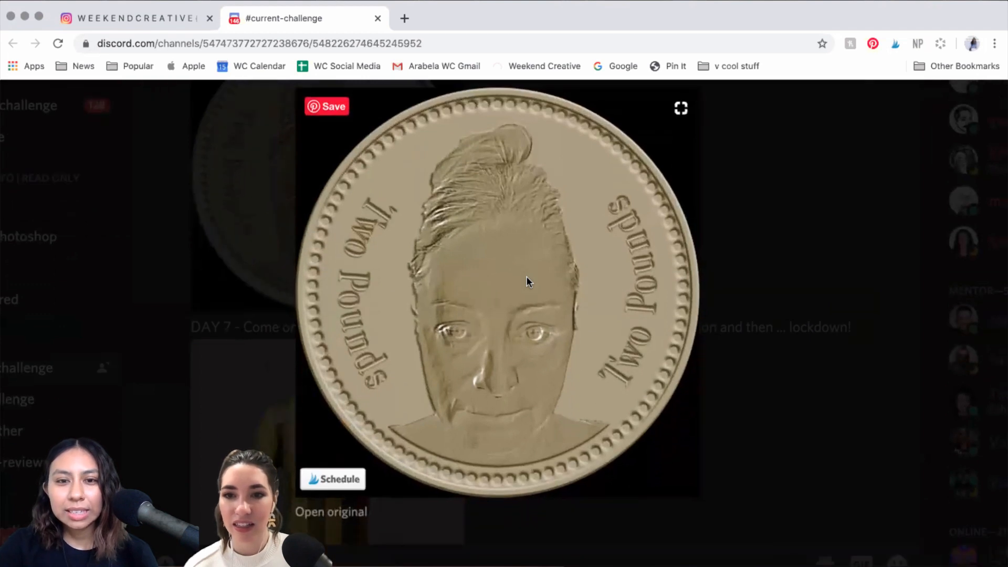
scroll(672, 340, up, 1)
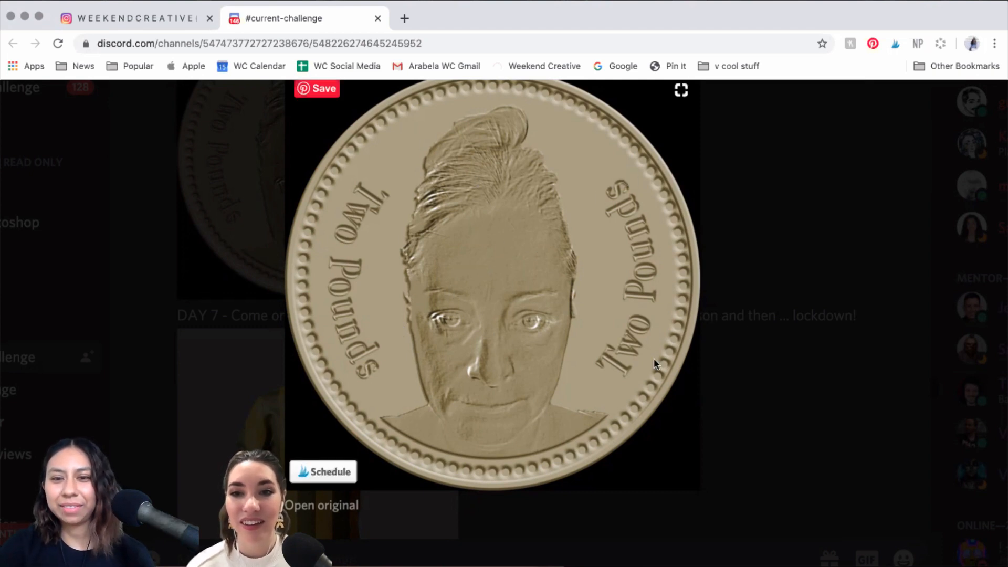
Step: Close the coin view, then enlarge and close the DAY 7 striped Albion jersey image
click(261, 258)
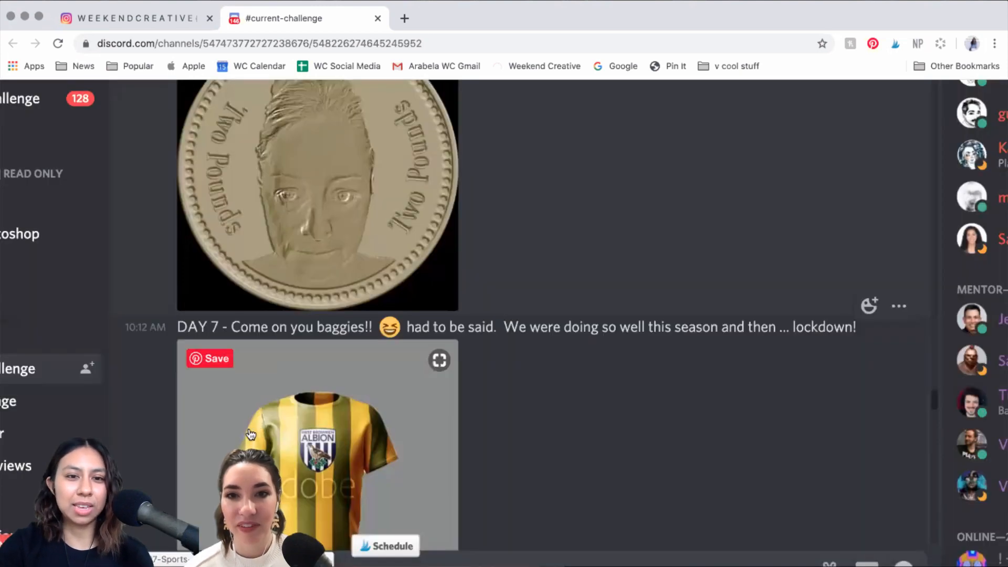
click(338, 435)
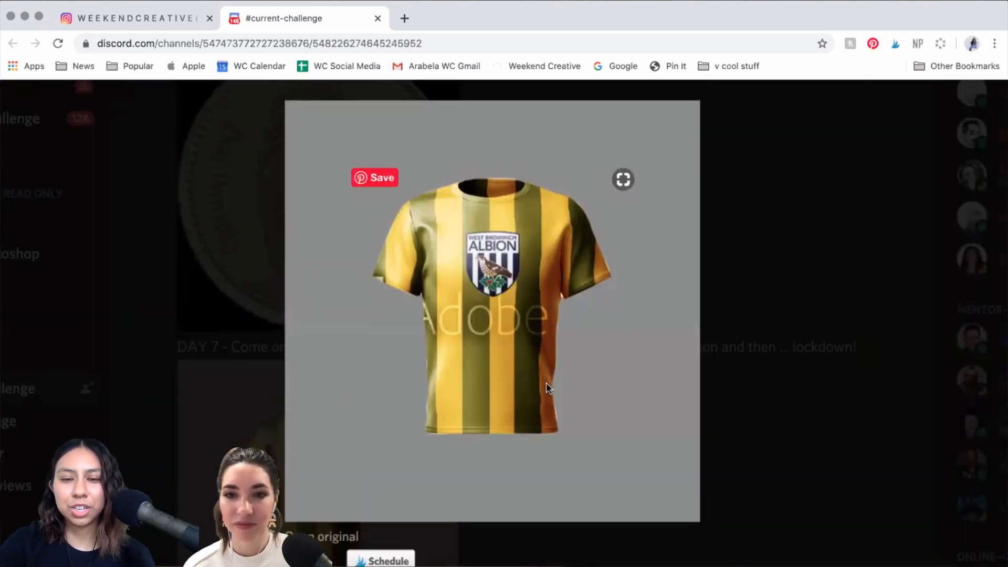
scroll(666, 419, up, 1)
scroll(663, 411, down, 2)
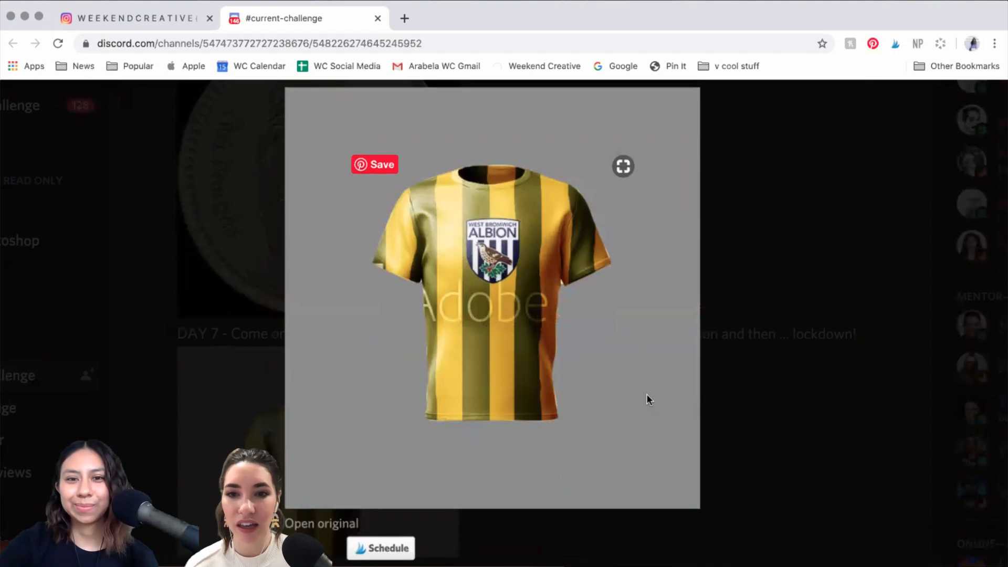
scroll(647, 393, up, 3)
scroll(646, 393, up, 1)
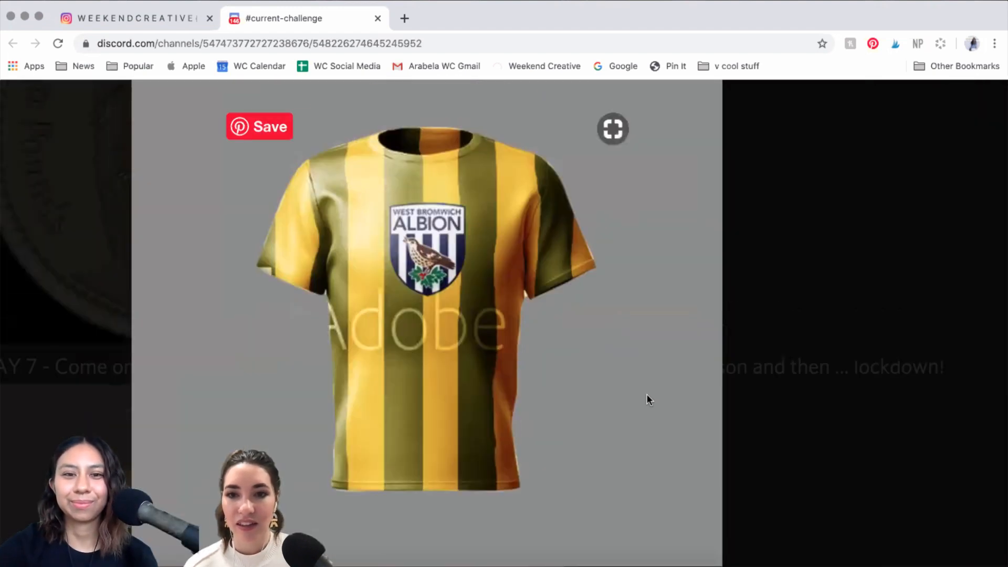
scroll(647, 393, left, 1)
scroll(647, 394, up, 1)
scroll(646, 395, left, 1)
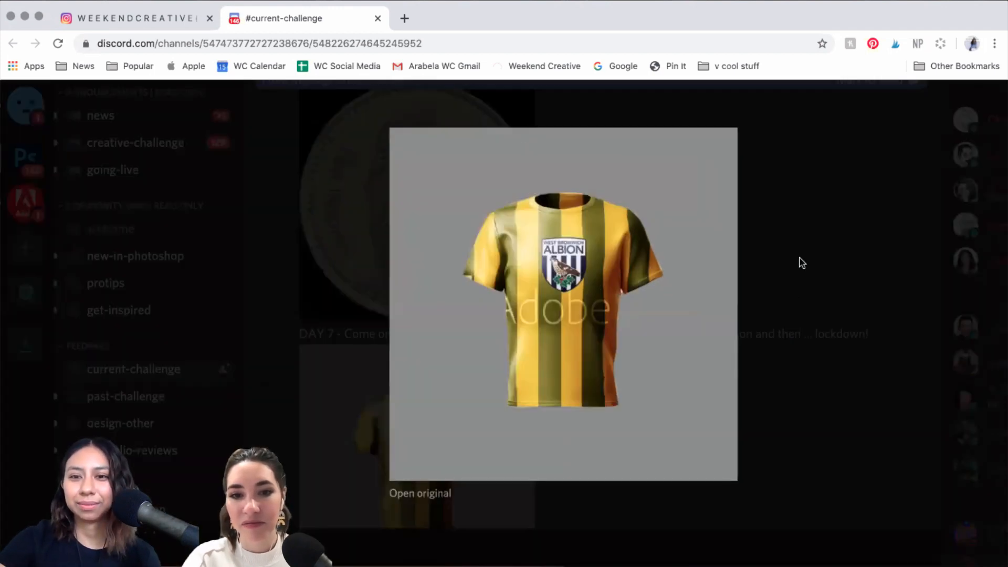
click(785, 475)
Step: Enlarge the blue-and-black striped Ps jersey from 'Feed back please', then close it
scroll(628, 256, up, 8)
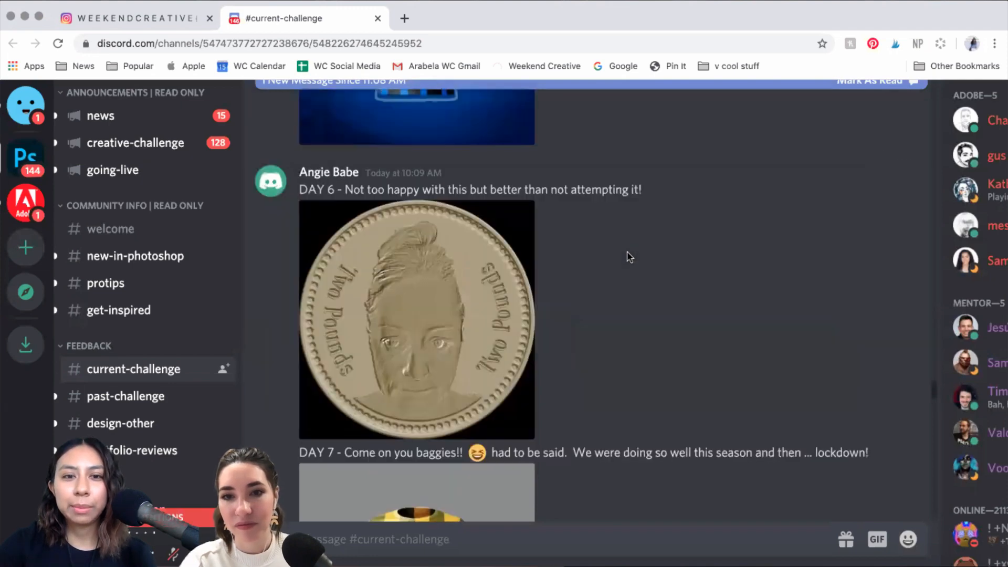
scroll(598, 260, up, 1)
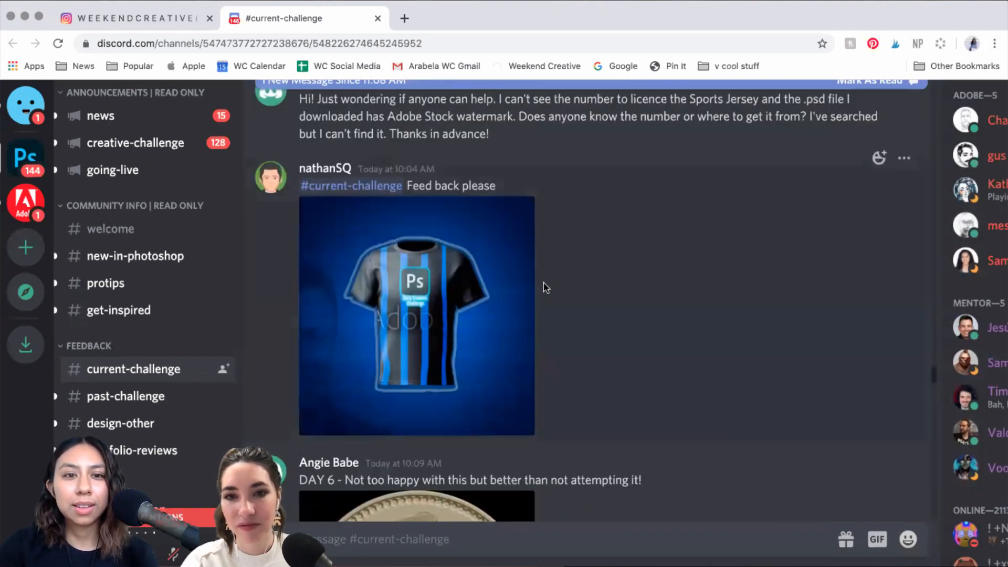
click(441, 314)
scroll(596, 223, up, 3)
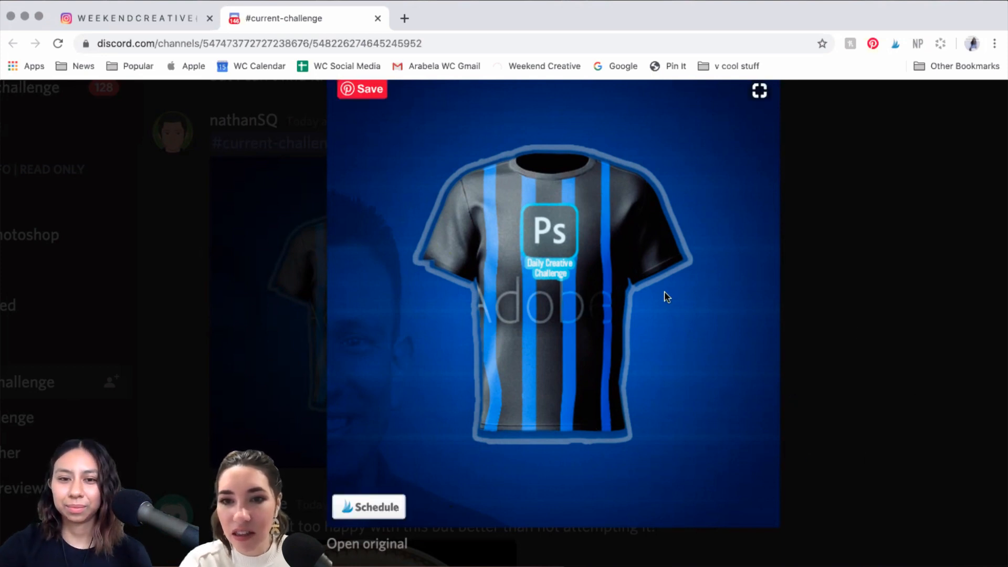
scroll(664, 292, up, 4)
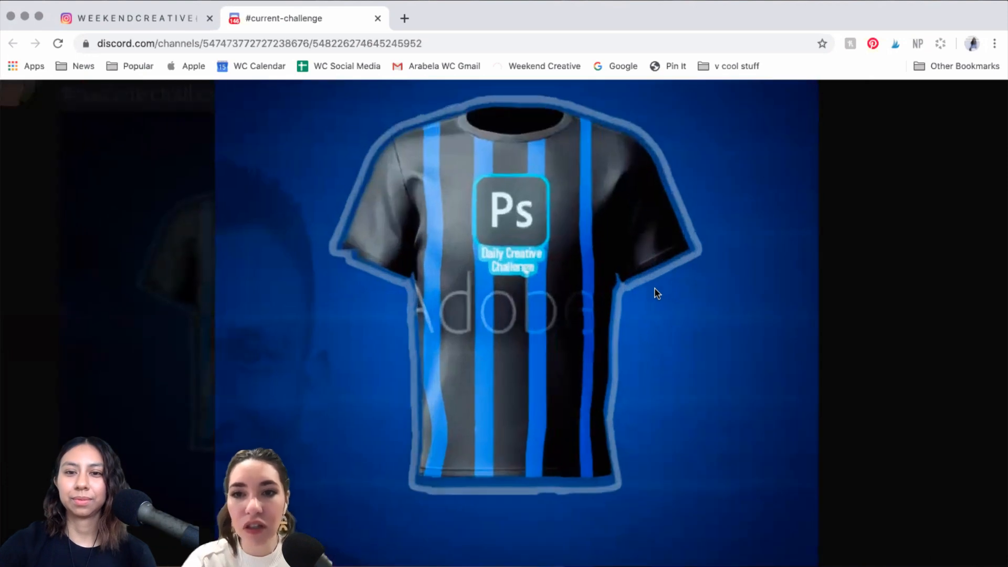
scroll(655, 291, up, 2)
scroll(650, 291, down, 1)
scroll(651, 296, down, 1)
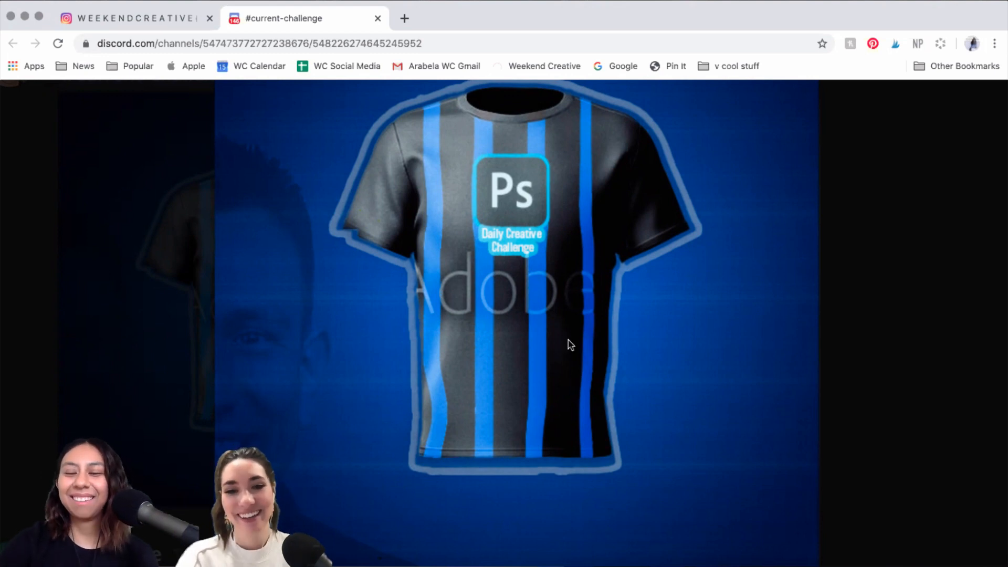
scroll(272, 205, down, 1)
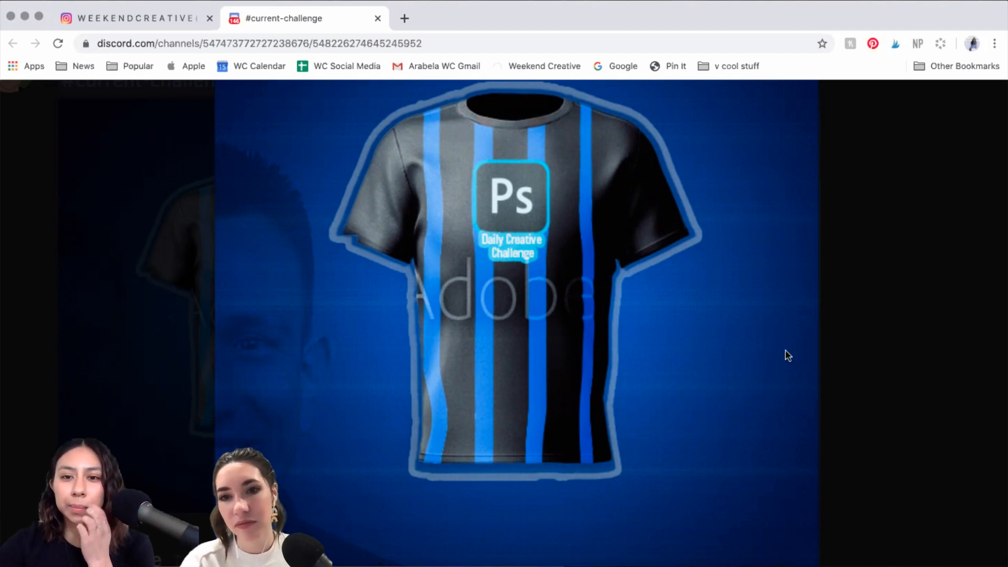
scroll(749, 312, up, 1)
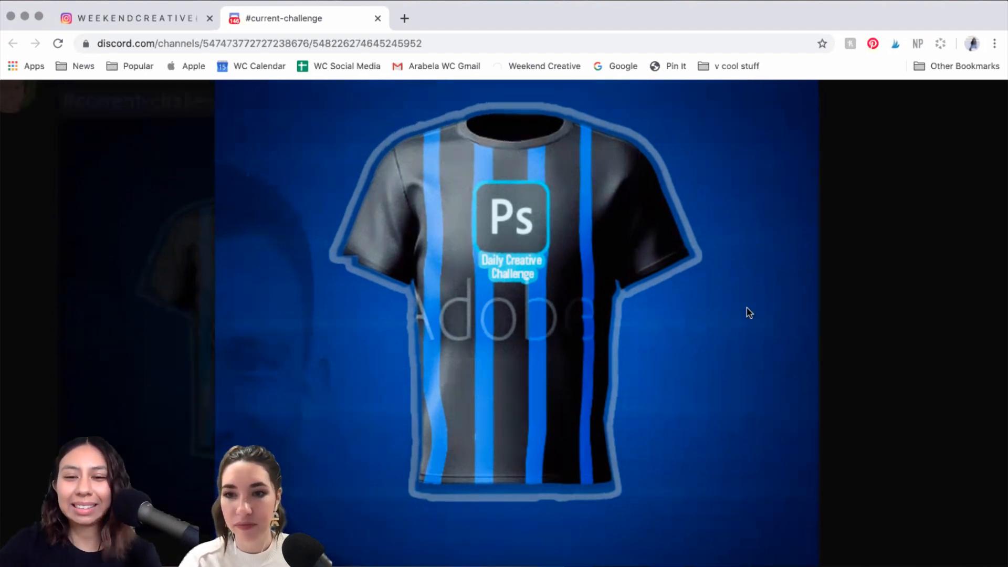
scroll(747, 311, down, 5)
key(Escape)
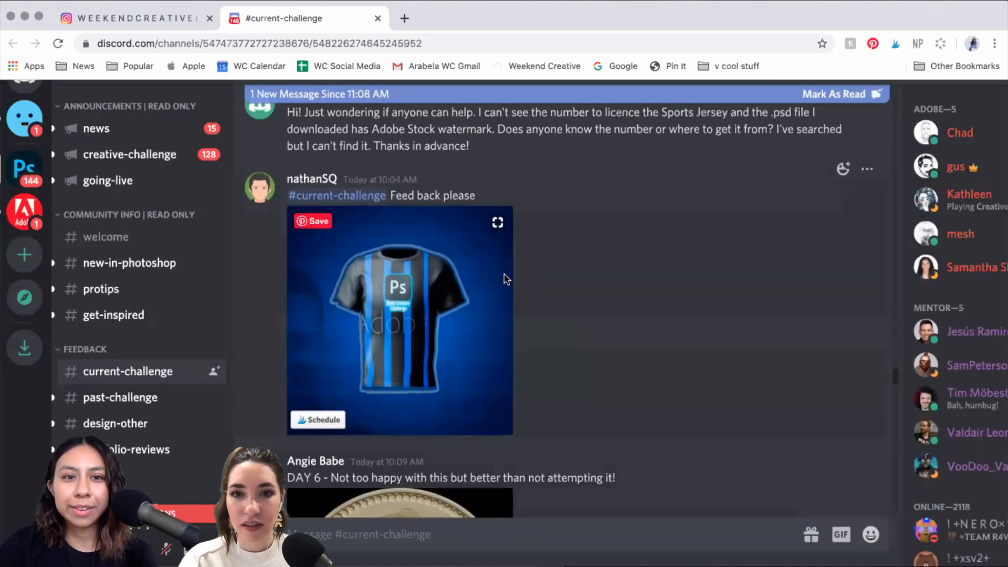
Step: Enlarge the red Adobe 'Ver 2 Challenge 7' jersey and zoom the browser out to fit it
scroll(525, 266, up, 3)
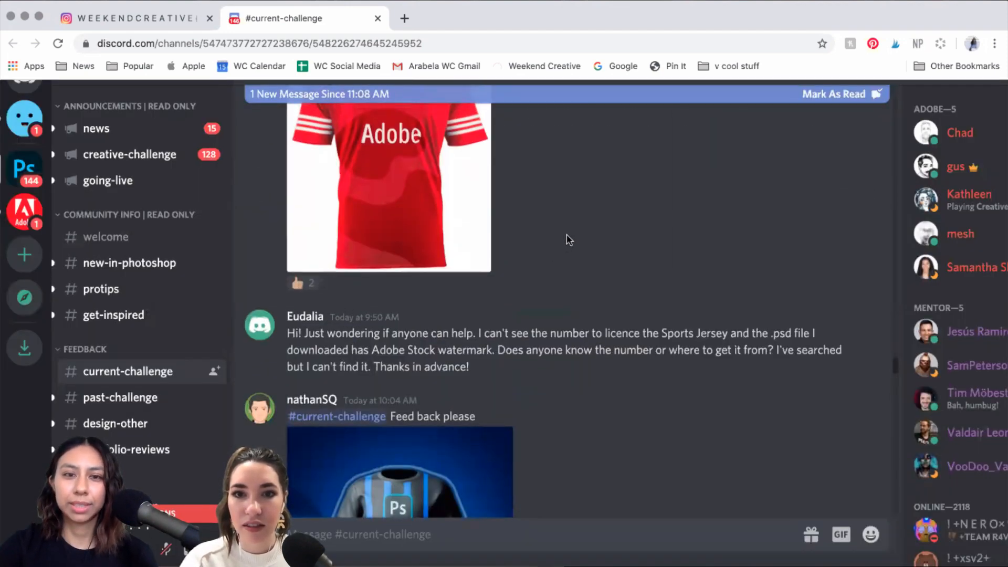
scroll(562, 241, up, 3)
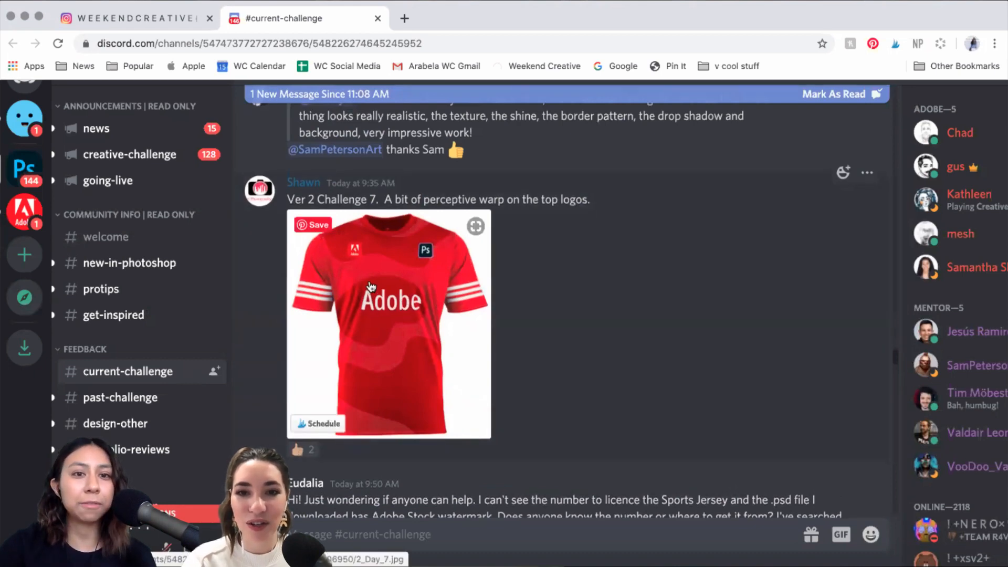
click(488, 337)
scroll(774, 327, up, 5)
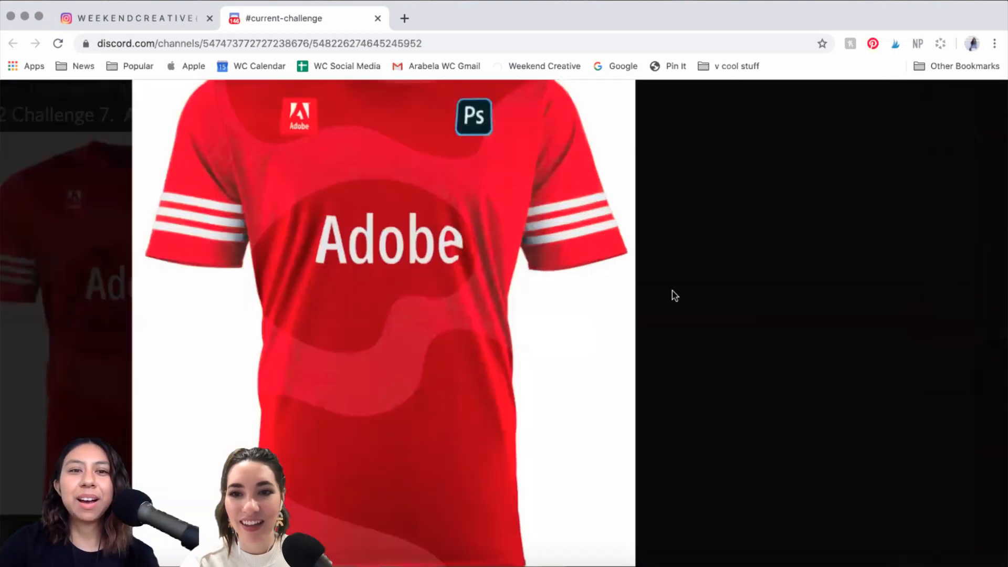
scroll(459, 188, up, 1)
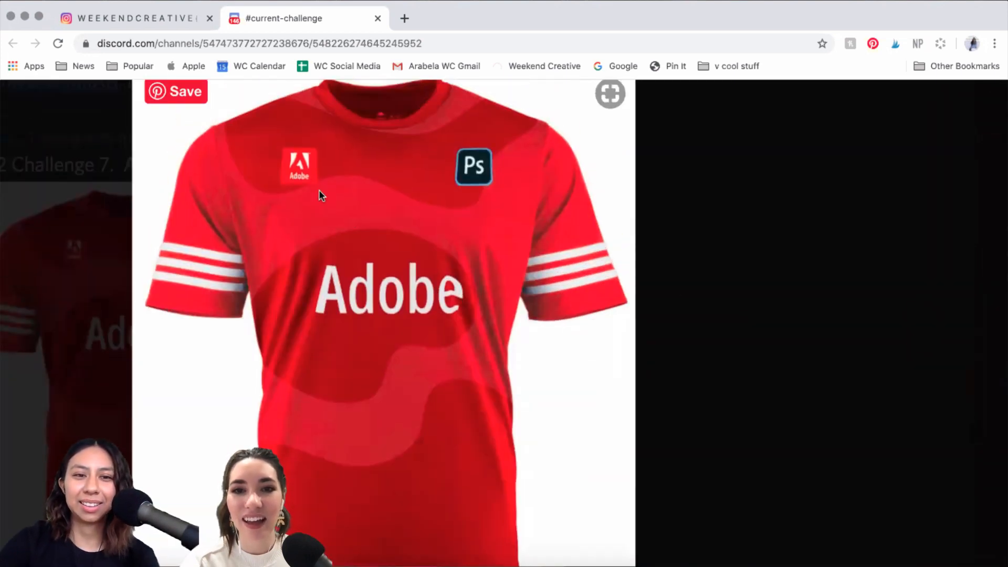
scroll(319, 191, down, 3)
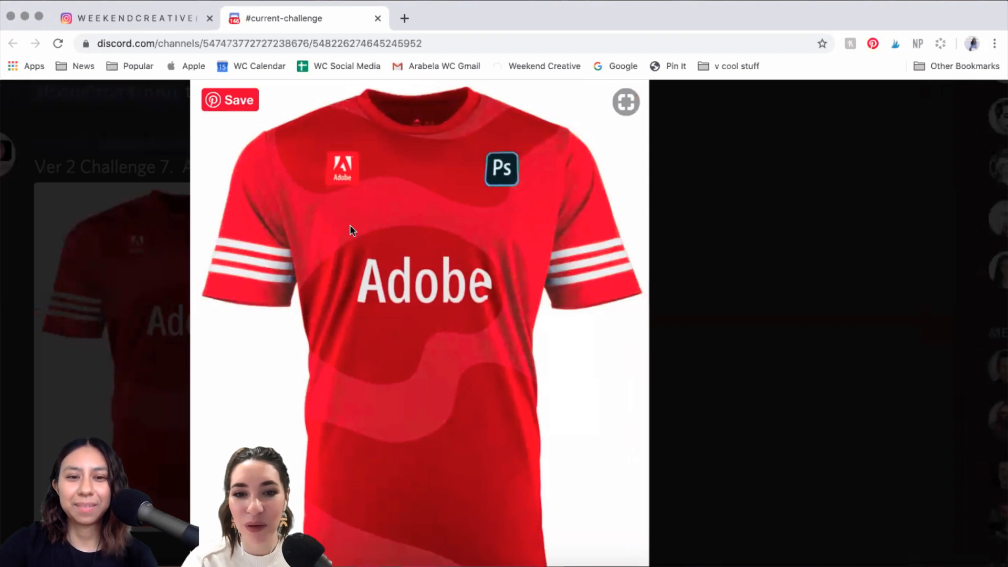
scroll(408, 219, down, 1)
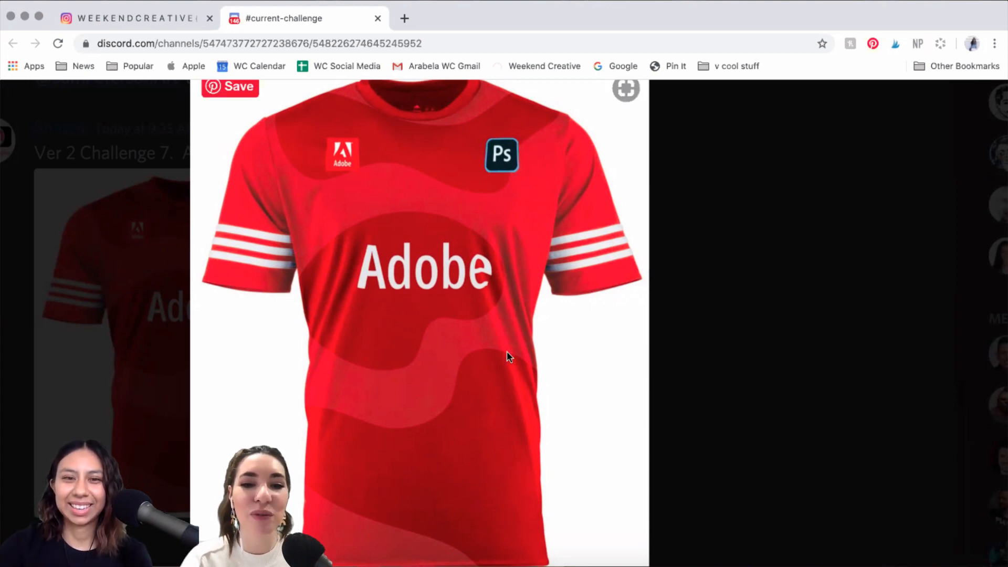
key(super+minus)
key(super+minus)
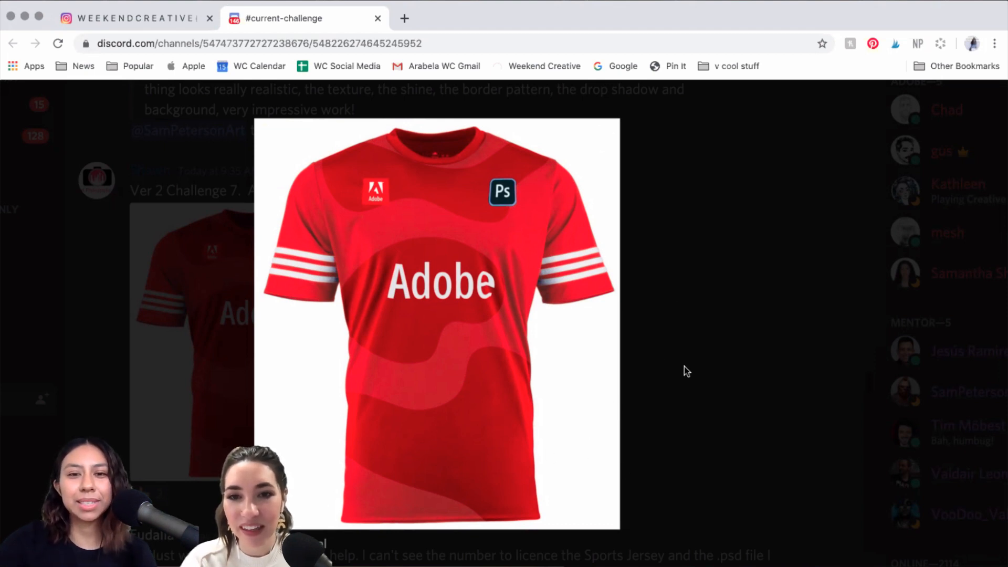
Step: Close the red jersey view, briefly reopen it, then close it again
click(739, 313)
scroll(139, 206, up, 1)
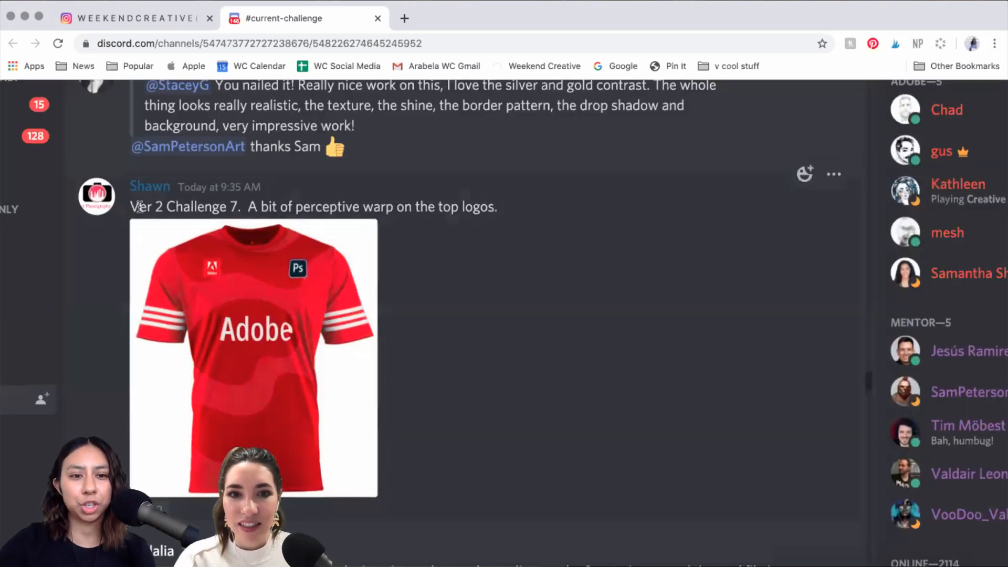
scroll(245, 349, up, 4)
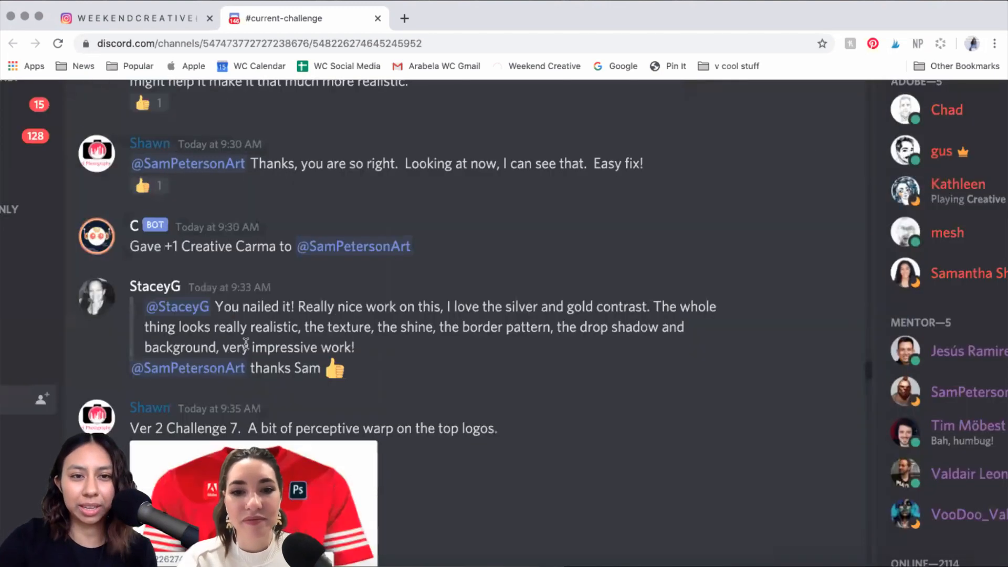
scroll(244, 342, up, 2)
scroll(215, 367, up, 1)
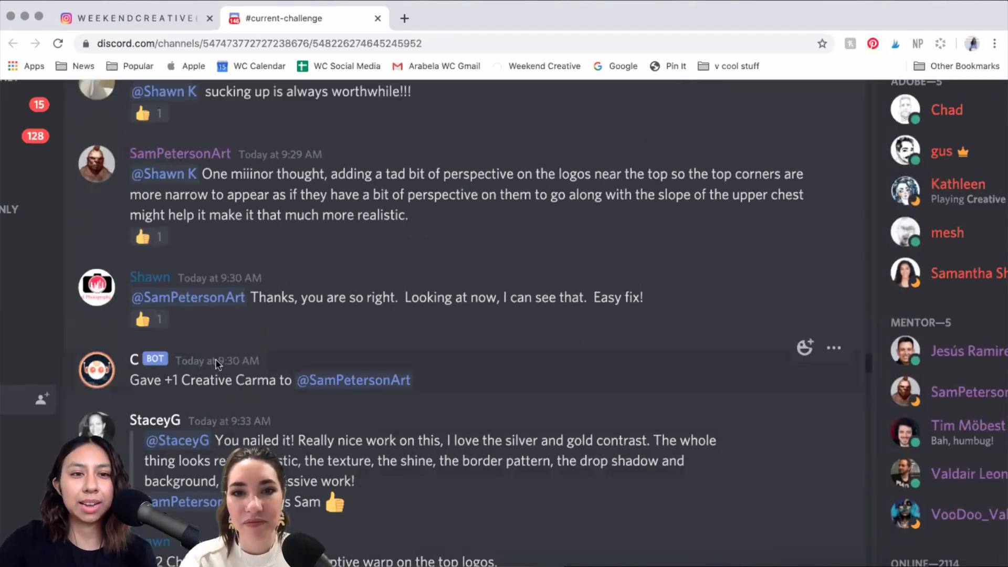
scroll(216, 362, up, 12)
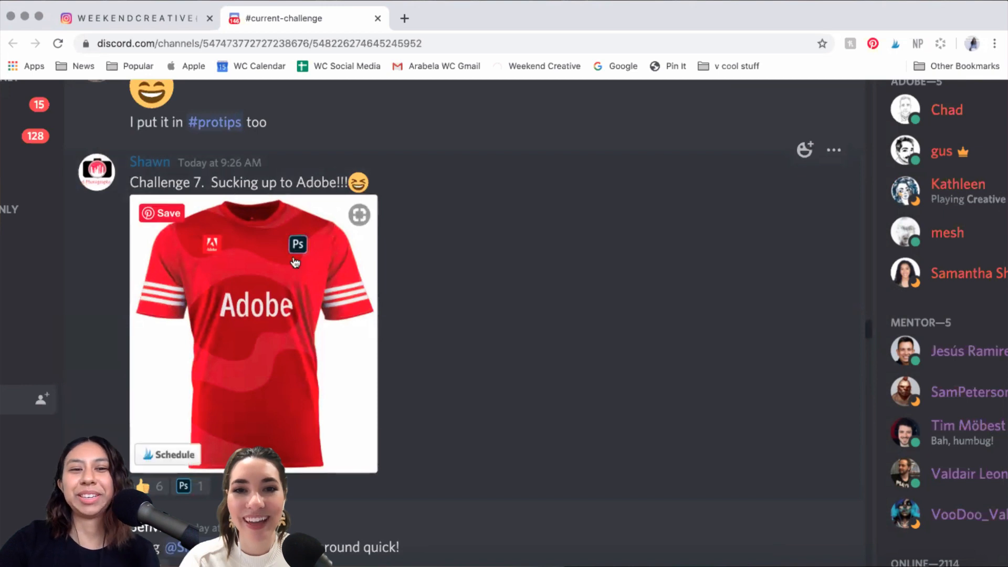
click(306, 354)
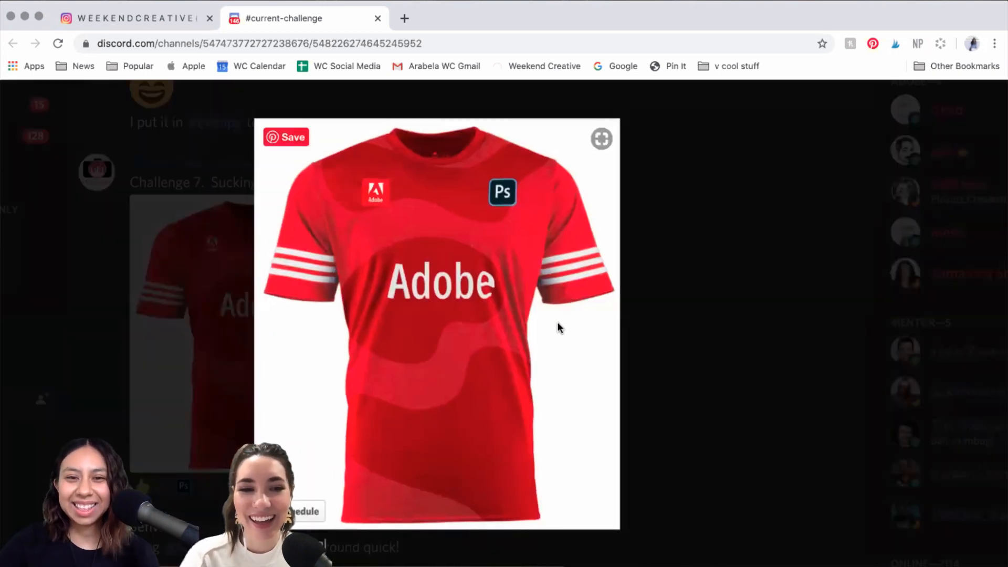
click(722, 328)
Step: Scroll back through earlier feedback messages and return the page zoom to normal size
scroll(204, 195, up, 5)
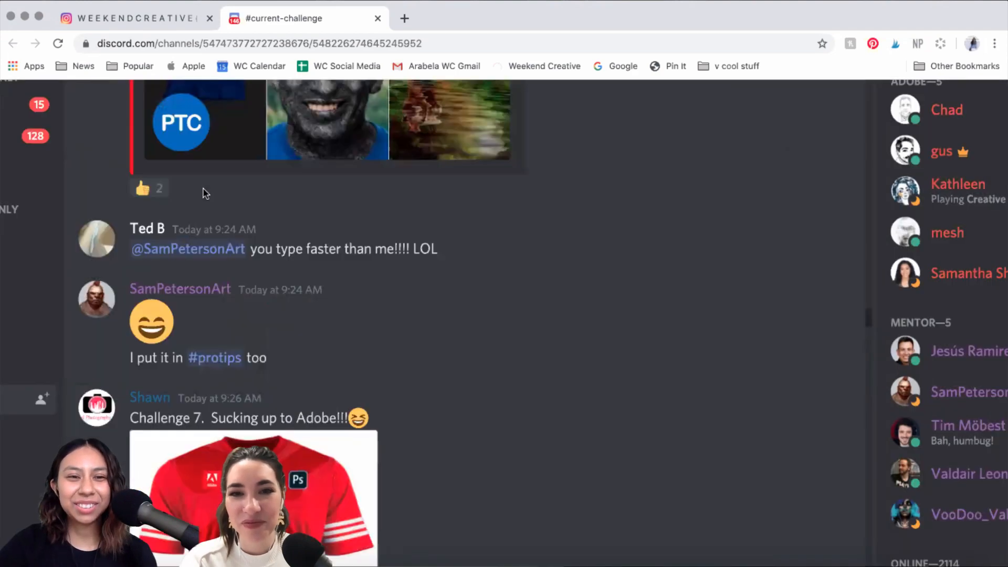
scroll(205, 193, up, 6)
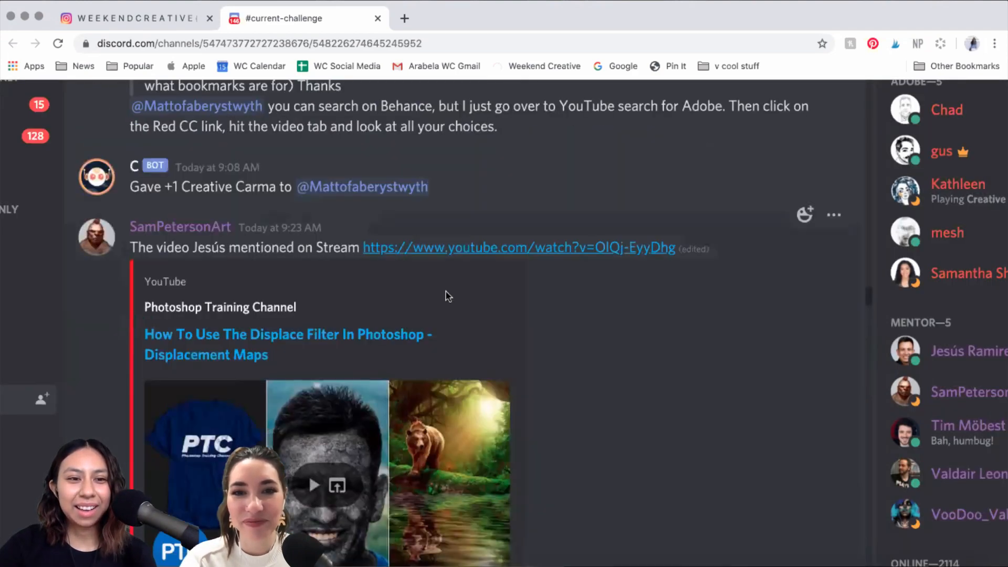
scroll(347, 343, up, 1)
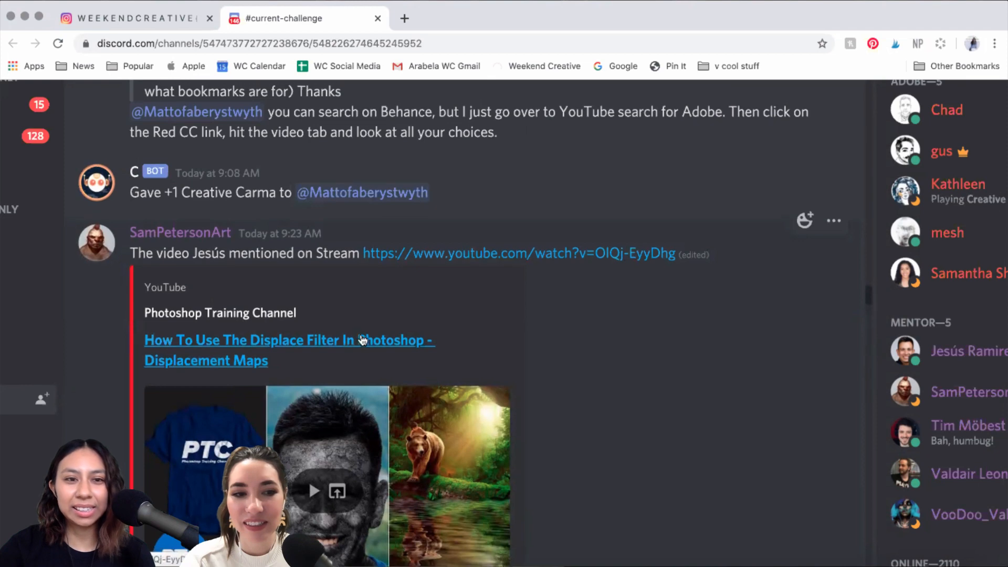
scroll(378, 336, down, 3)
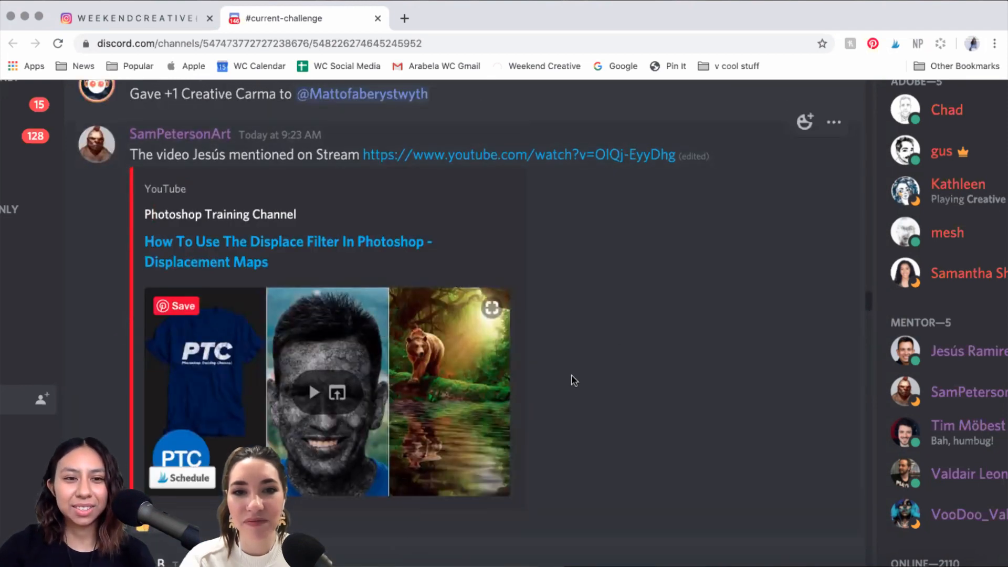
scroll(570, 375, up, 15)
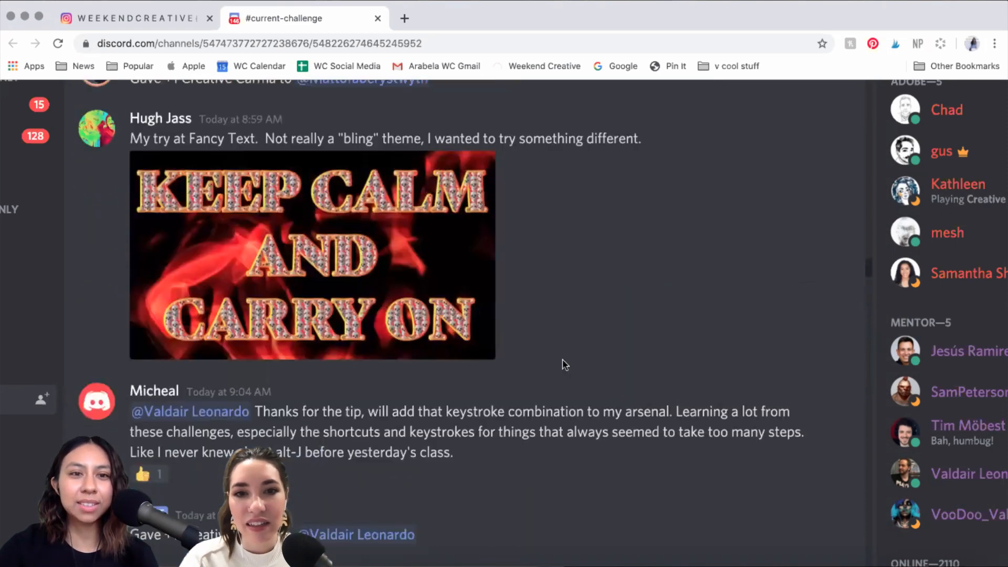
scroll(565, 363, up, 5)
scroll(417, 286, down, 15)
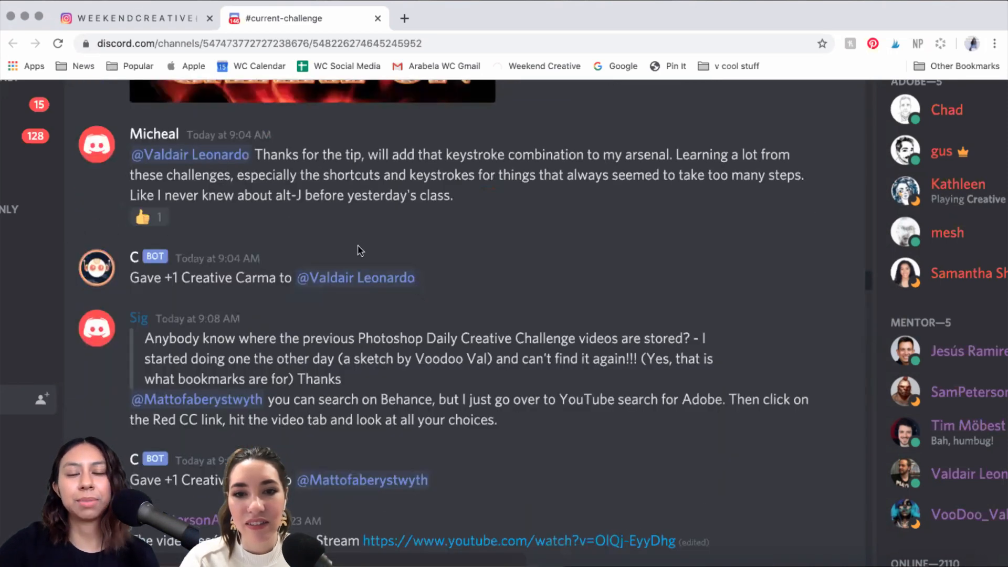
key(super+minus)
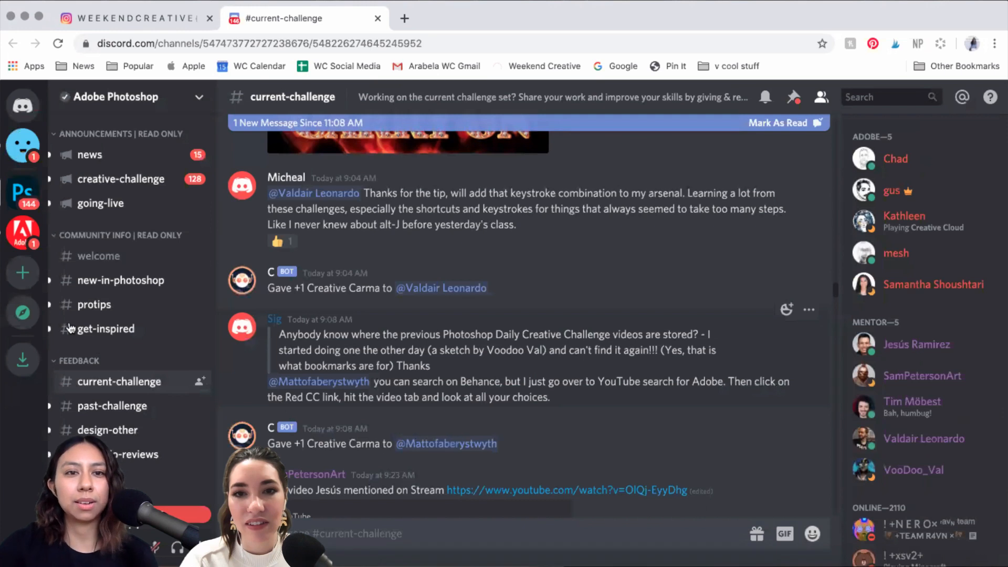
Step: Reload the Discord current-challenge channel and scroll to the newest coin submissions
click(57, 43)
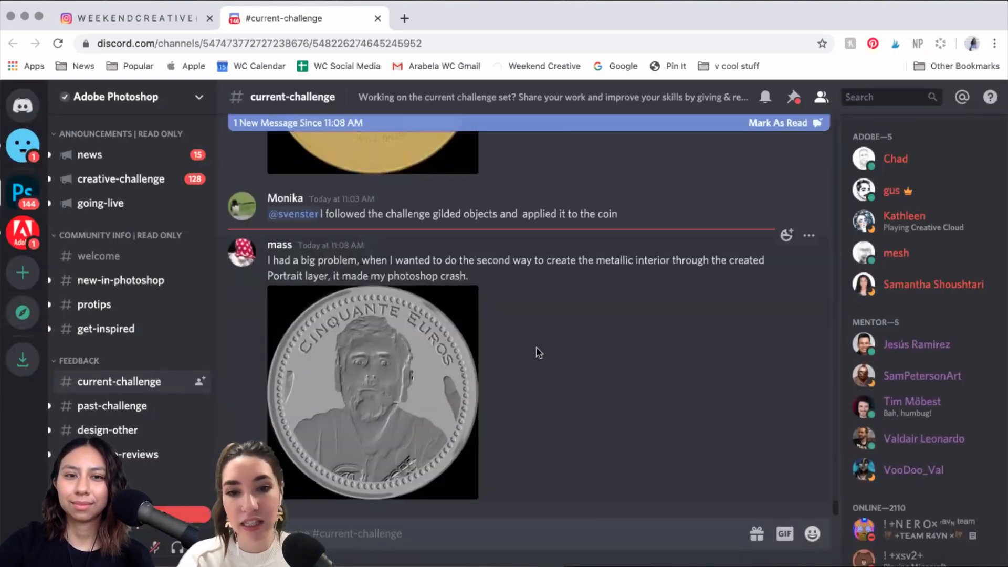
scroll(525, 357, up, 5)
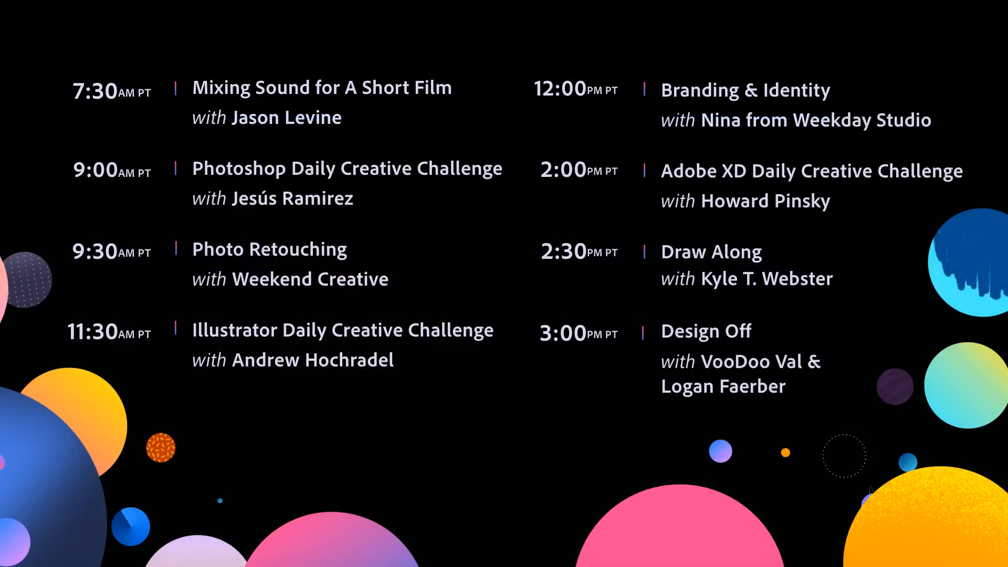
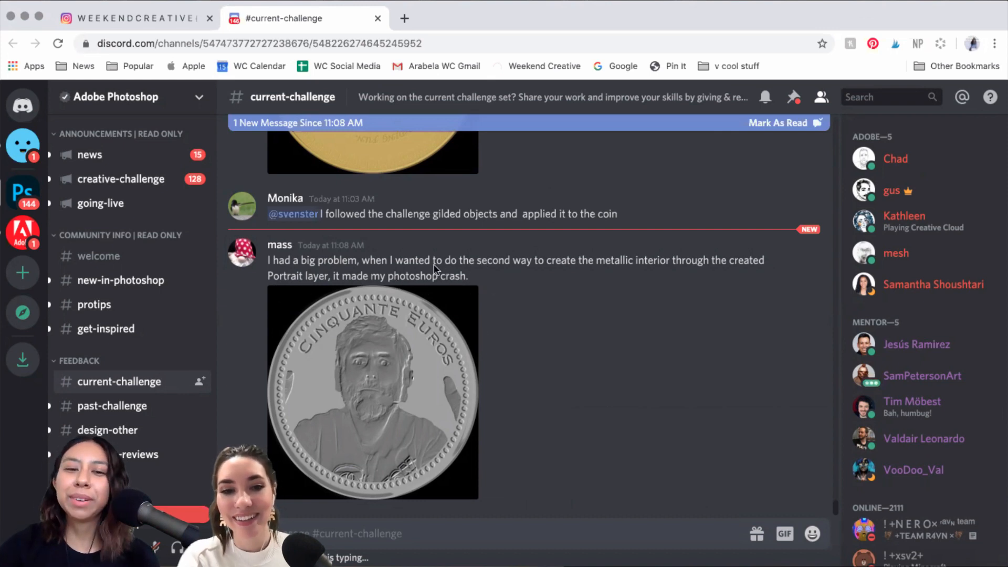
Step: Enlarge and close the posted coin image, then close the Discord #current-challenge tab
click(489, 305)
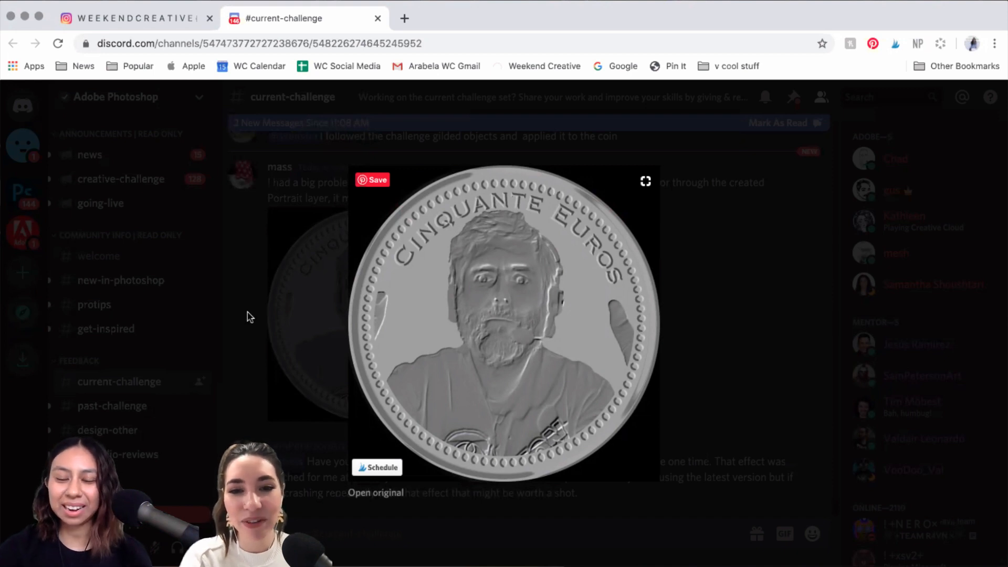
key(Escape)
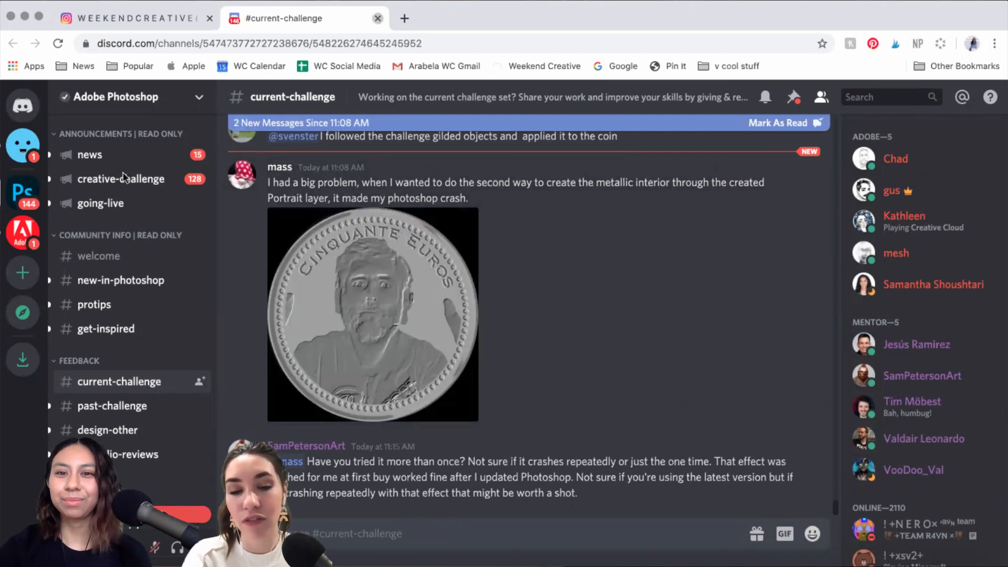
click(377, 18)
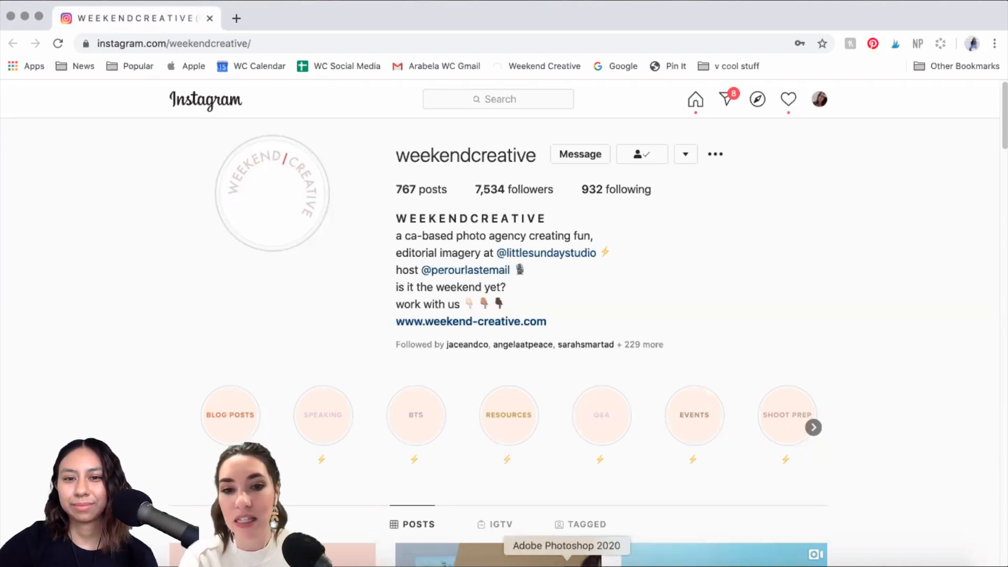
Step: Bring the 5399-Edit.psd retouch file in Photoshop back to the front
click(566, 564)
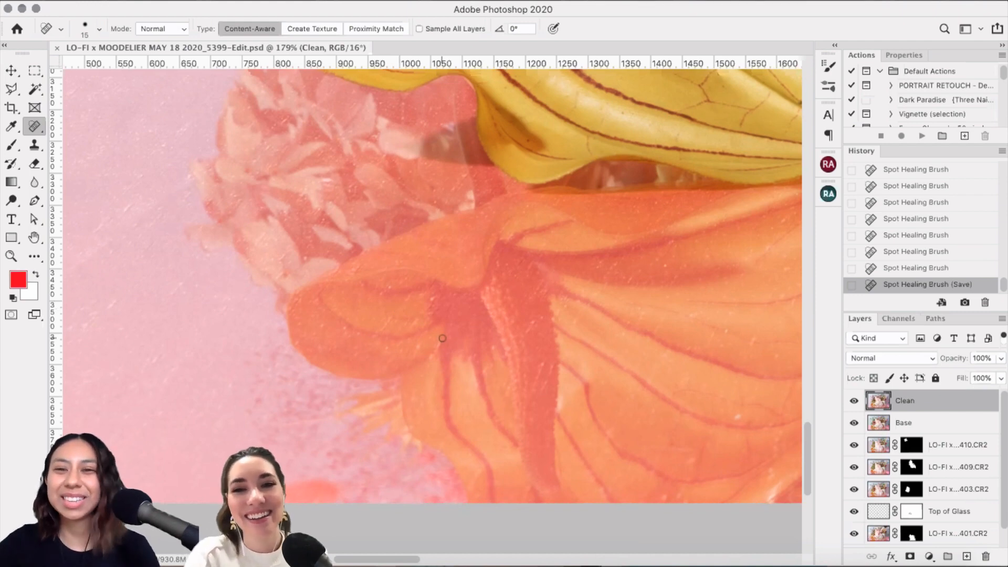
Step: Pan around the Clean layer's retouched flower and reflection areas, then switch to Lightroom Classic
scroll(442, 338, up, 3)
scroll(442, 338, down, 4)
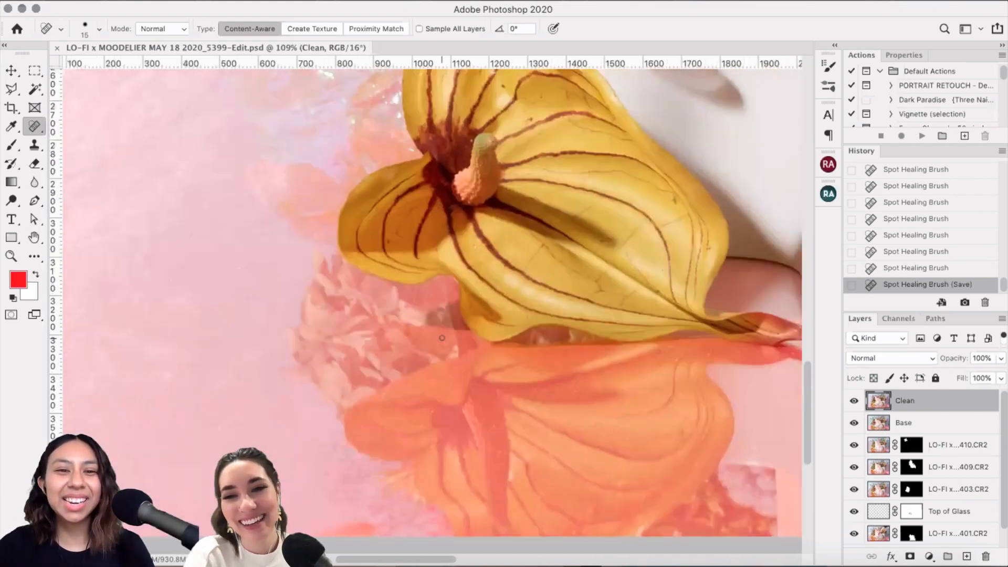
scroll(442, 338, left, 3)
scroll(241, 202, down, 5)
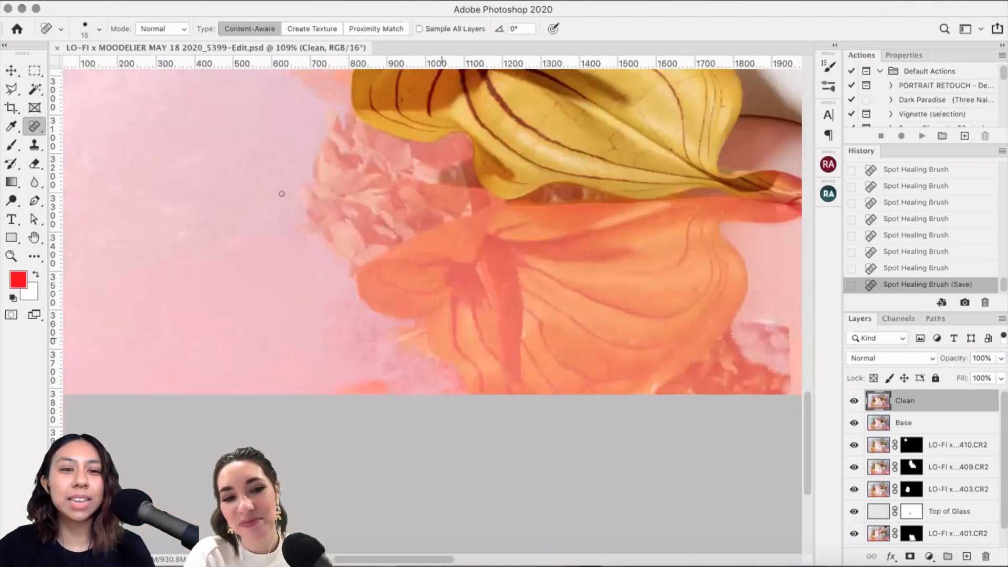
scroll(290, 394, up, 4)
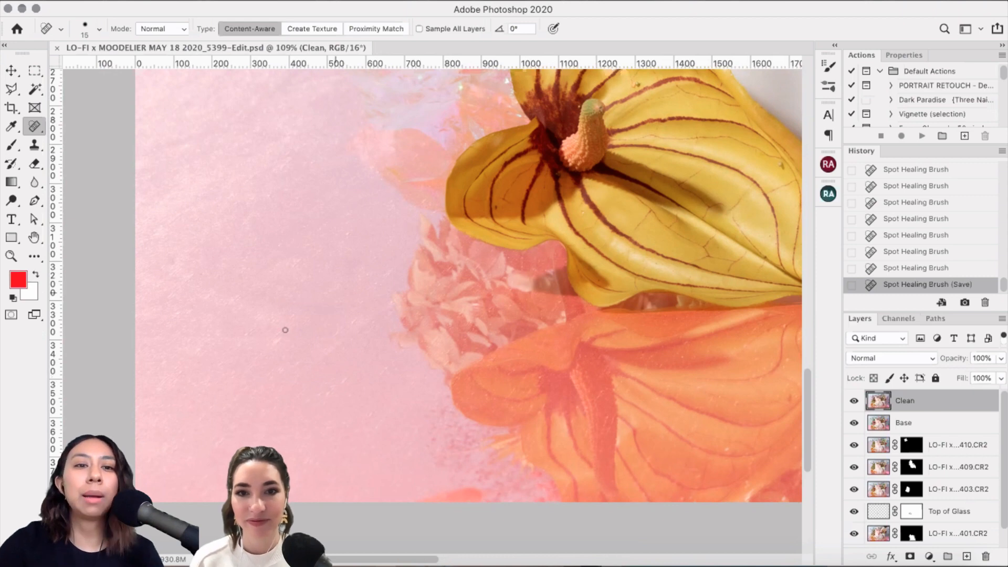
scroll(369, 346, up, 1)
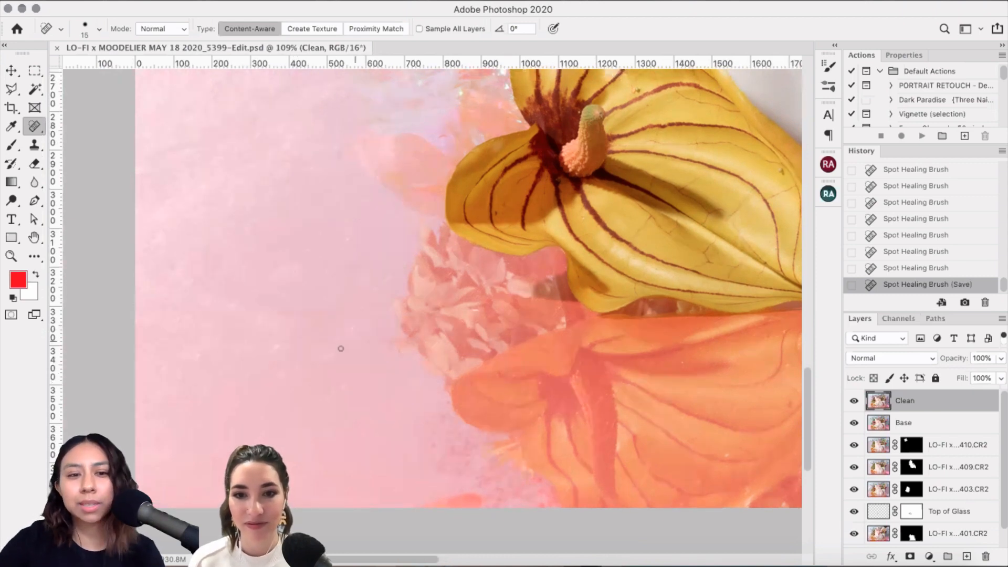
scroll(340, 348, right, 10)
scroll(341, 349, down, 2)
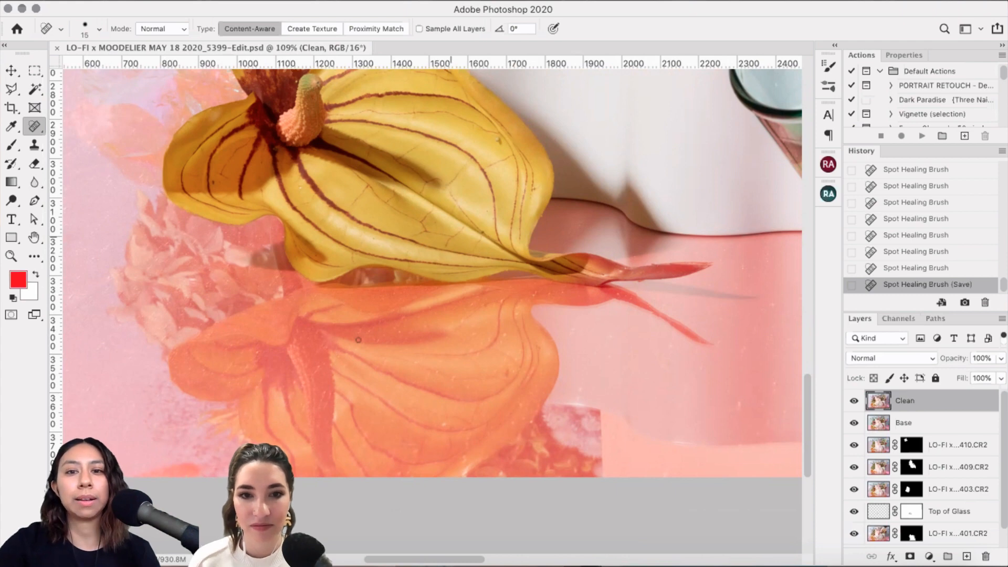
scroll(358, 339, up, 5)
scroll(357, 340, right, 1)
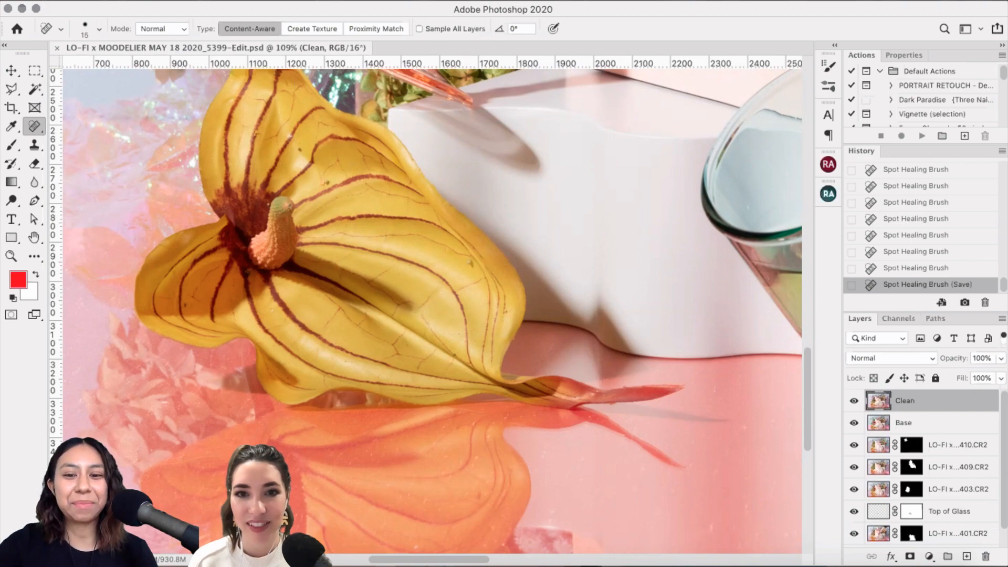
click(617, 563)
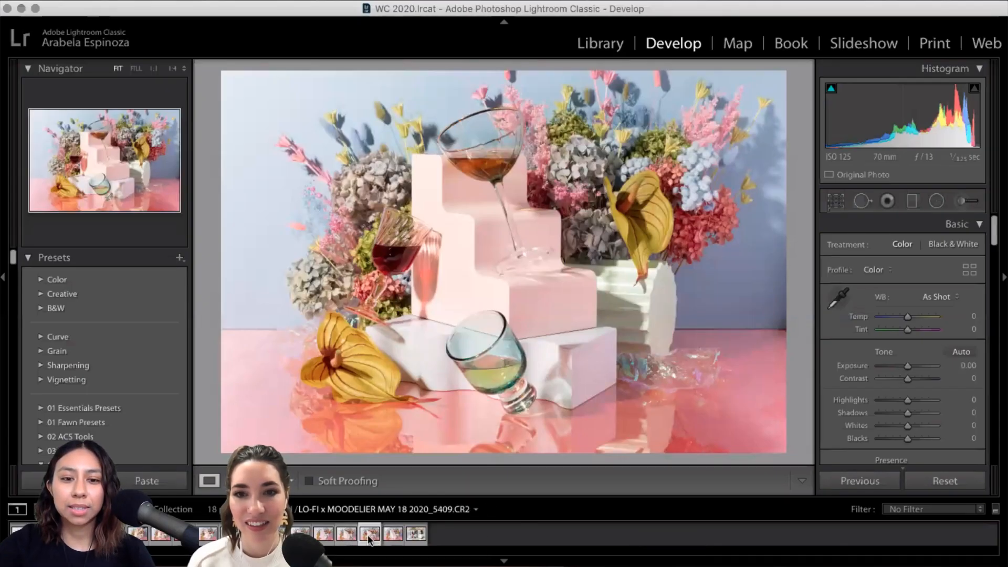
Step: Load the _5399-Edit.psd composite in Develop and compare it against the Photoshop file
click(346, 533)
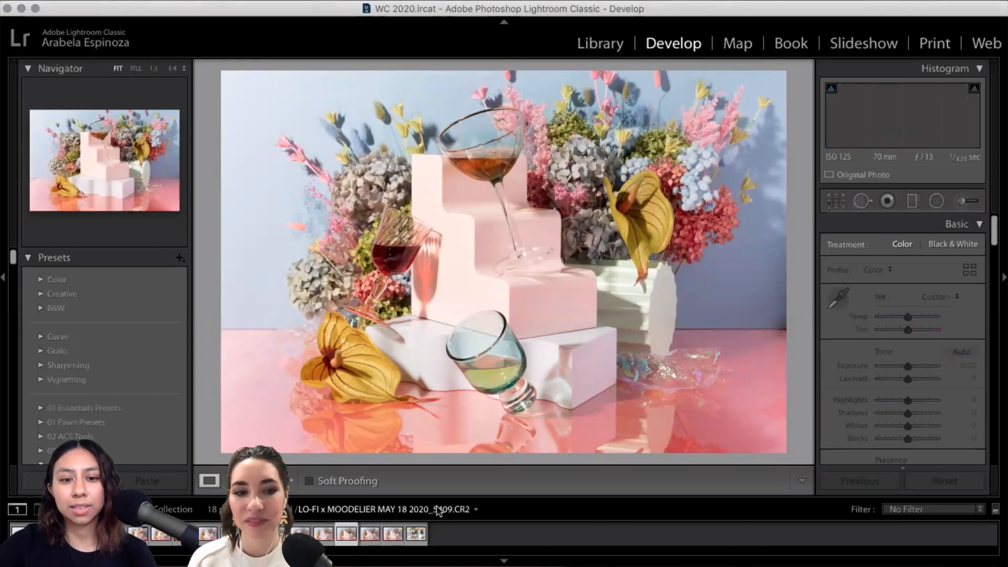
key(Right)
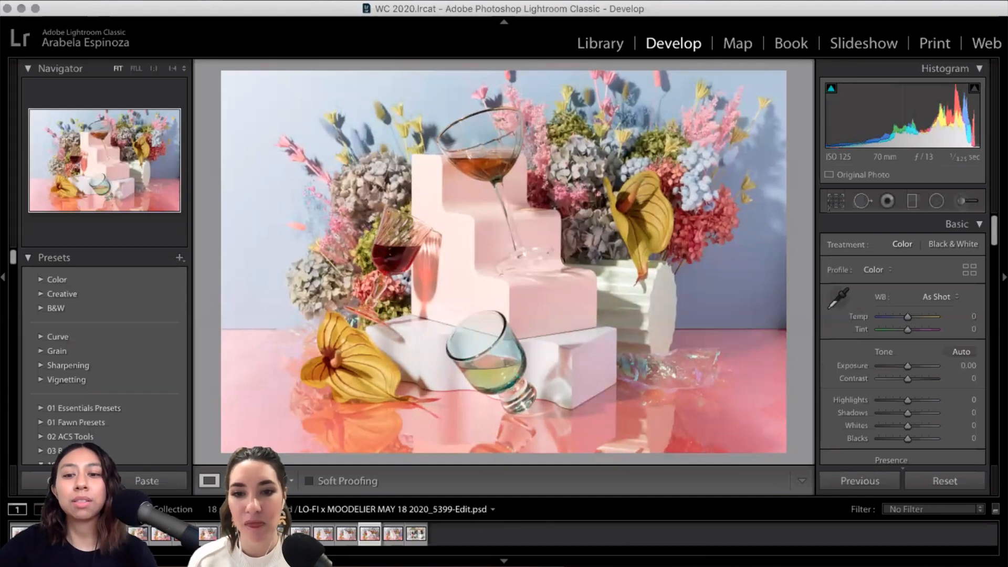
click(567, 555)
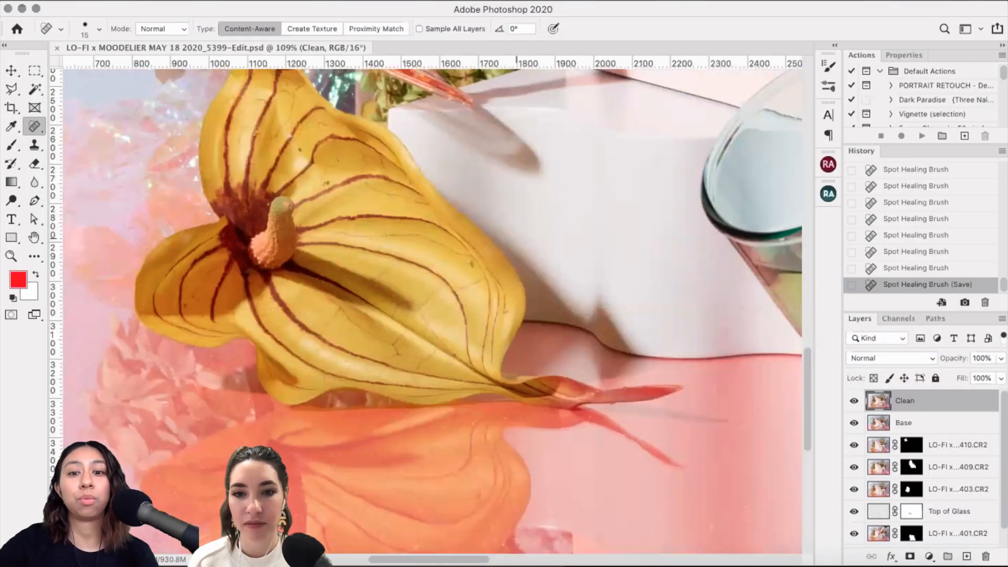
click(664, 548)
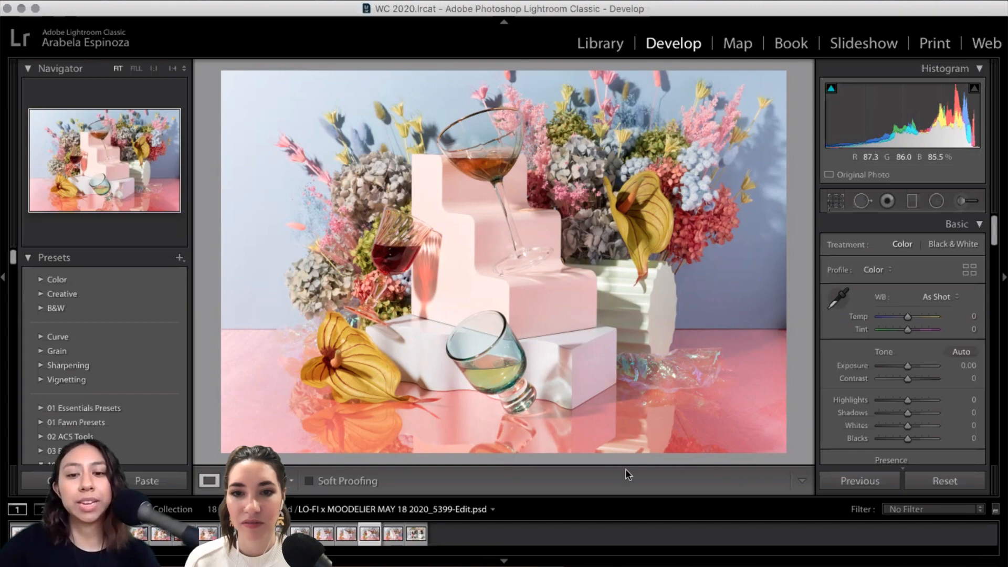
click(566, 559)
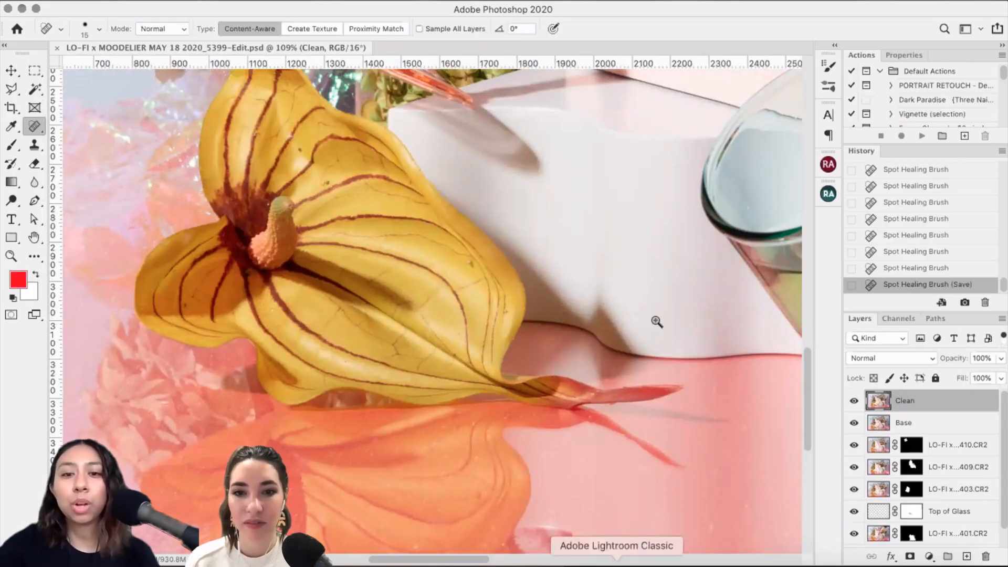
click(617, 560)
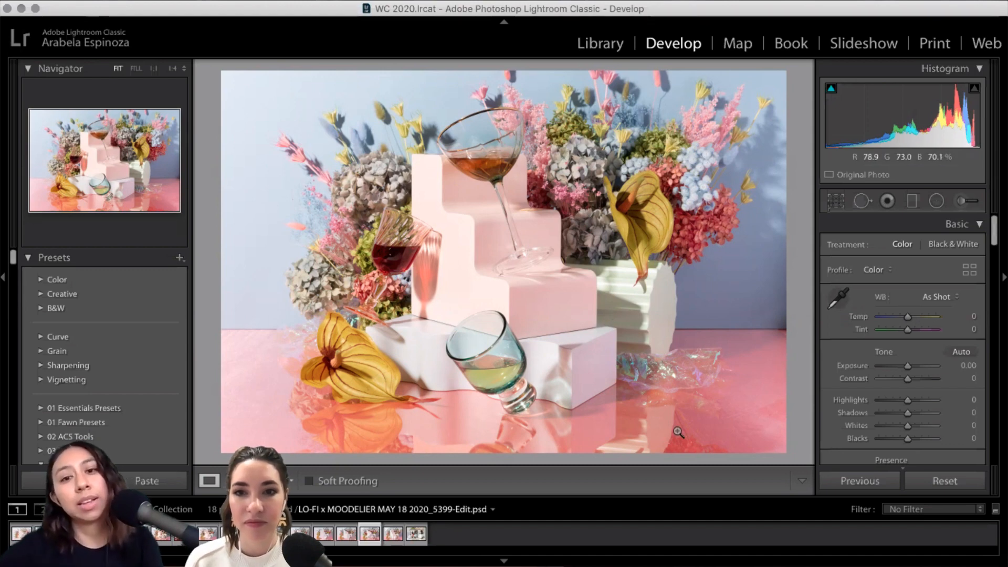
Step: Expand the 1888AD.No1 preset folder, preview Cotton Candy on the composite, then undo it
scroll(121, 332, down, 5)
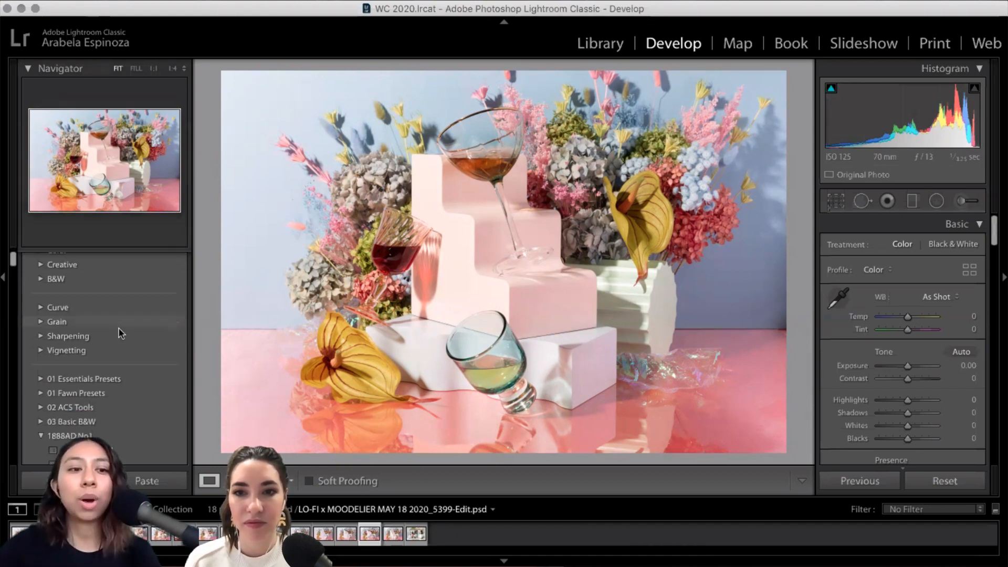
click(99, 348)
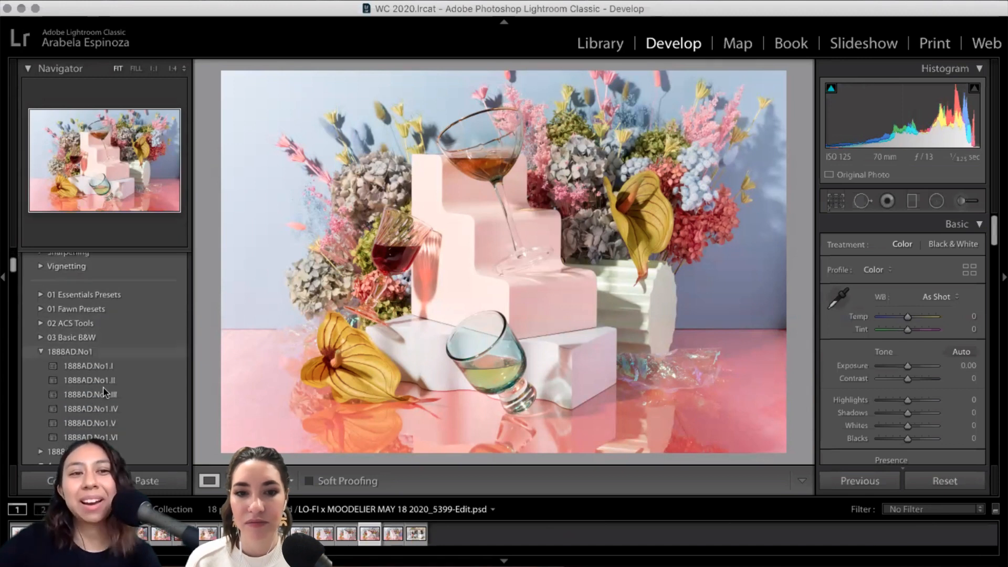
scroll(105, 386, down, 1)
scroll(124, 370, down, 8)
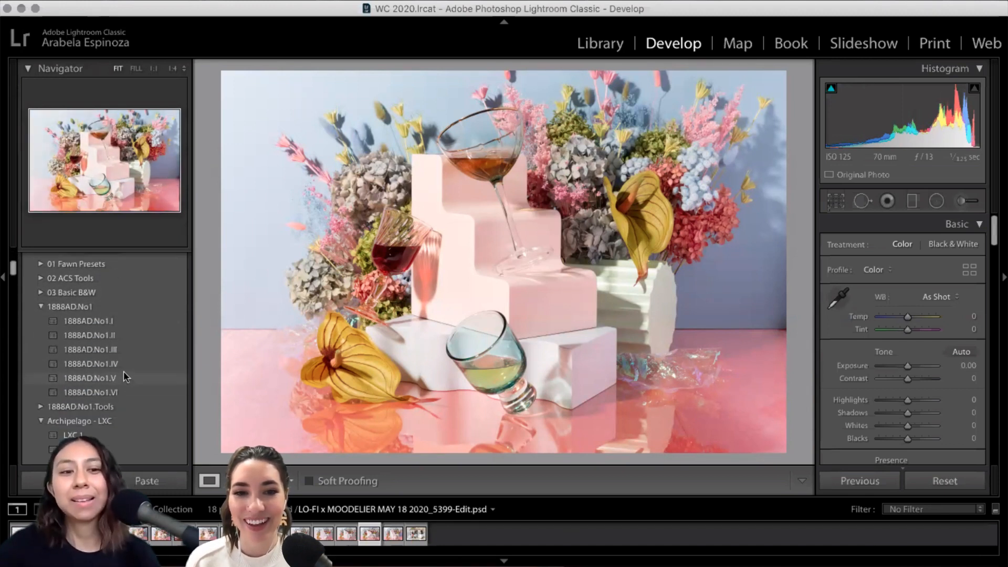
scroll(136, 358, down, 1)
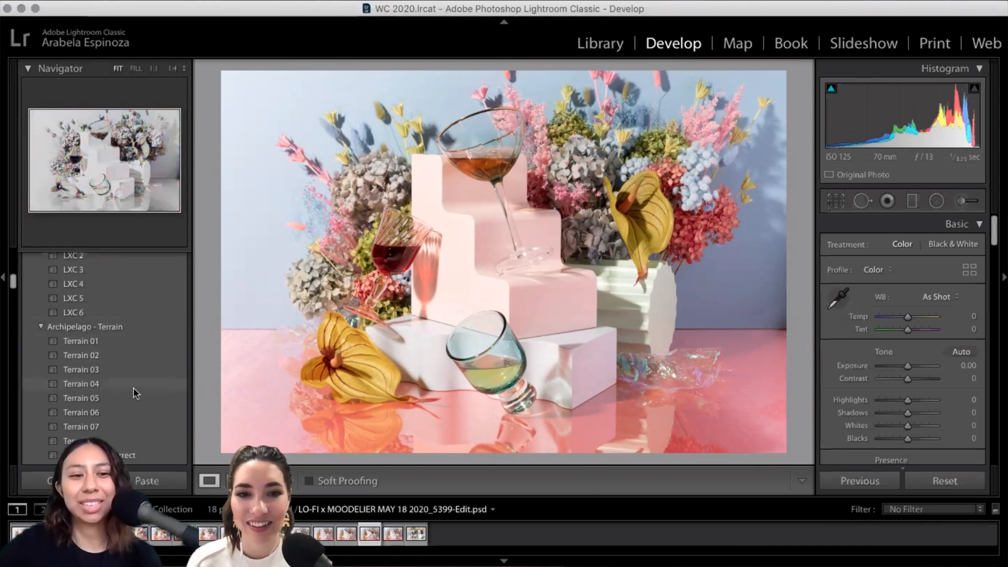
scroll(134, 389, down, 1)
scroll(130, 385, down, 4)
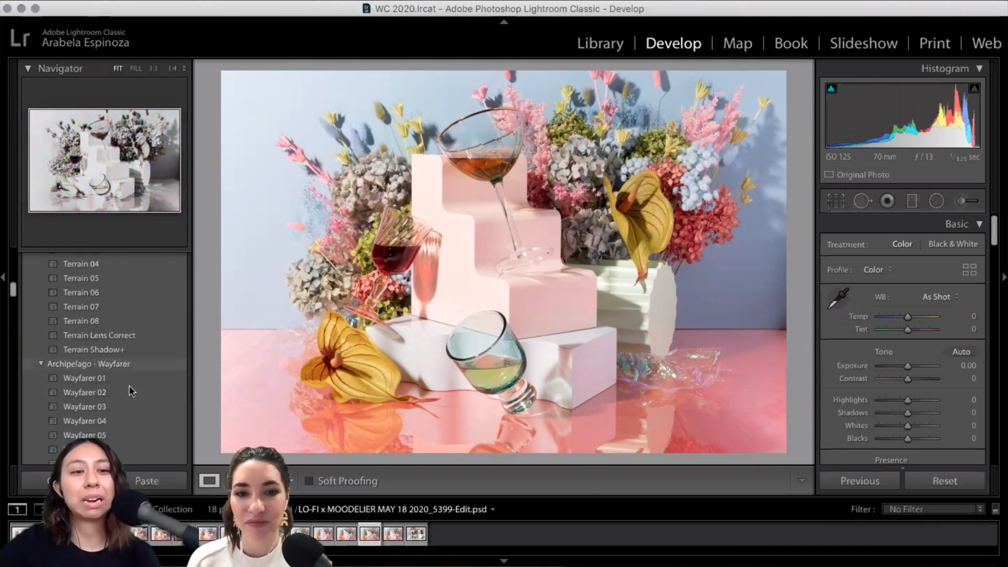
scroll(126, 370, down, 6)
scroll(120, 358, down, 2)
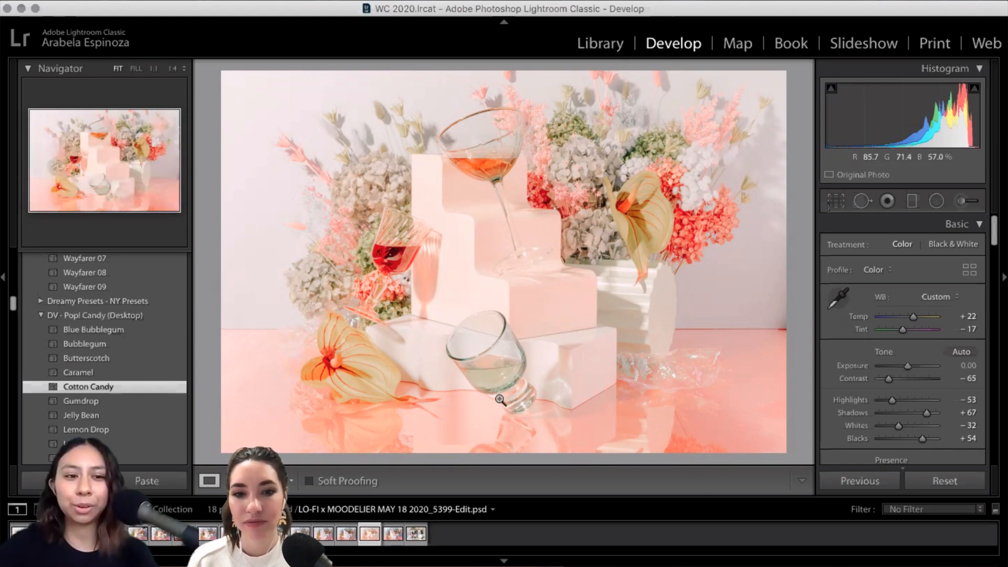
key(super+z)
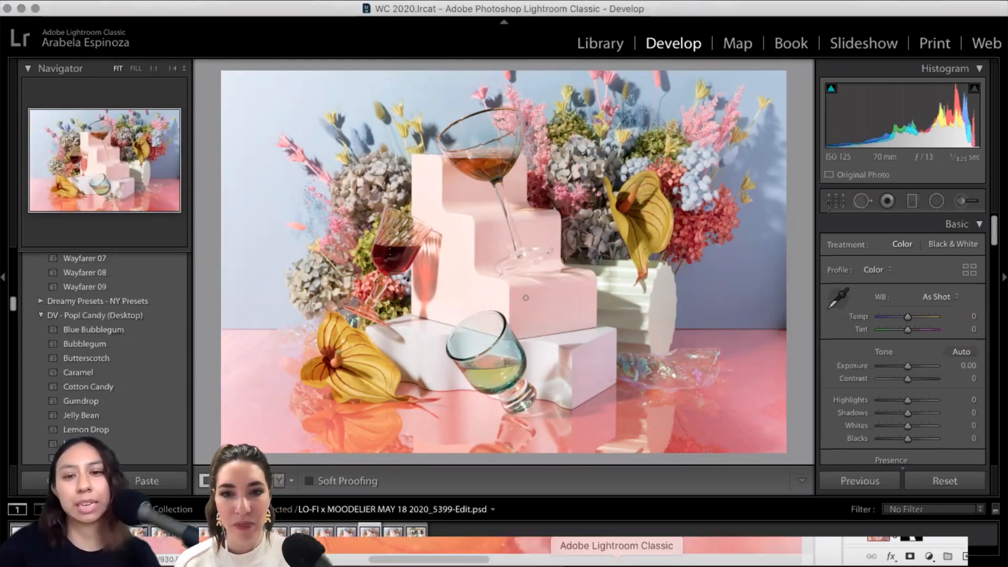
scroll(322, 146, down, 3)
scroll(322, 146, right, 2)
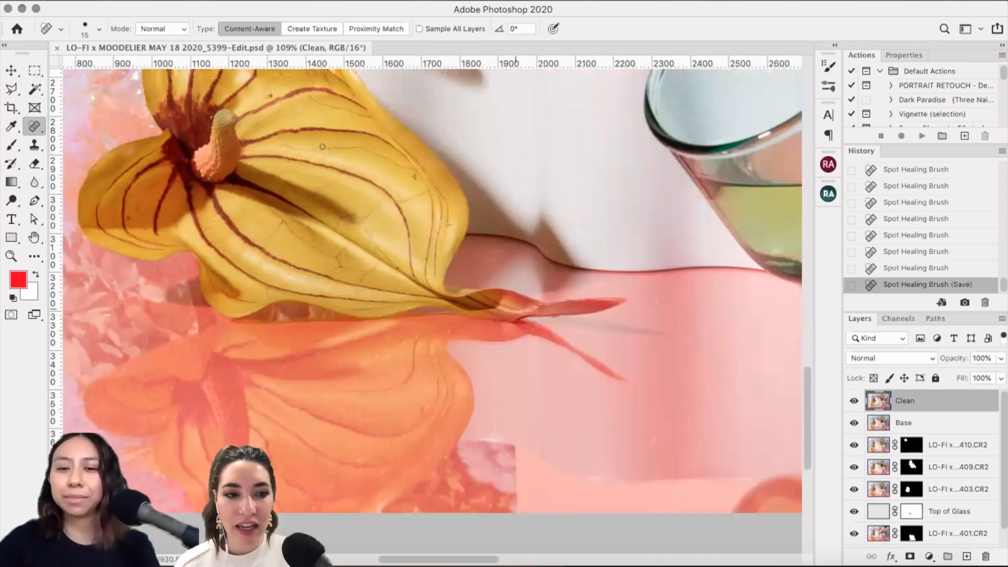
Step: Enlarge the healing brush to 35 and heal specks on the pink surface near the petal reflection
scroll(473, 315, down, 1)
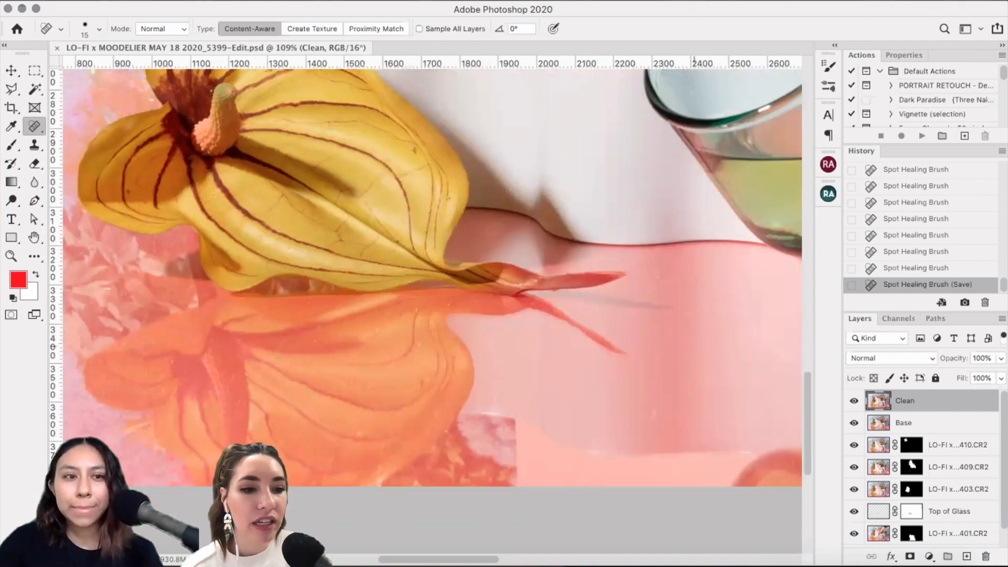
scroll(490, 450, down, 1)
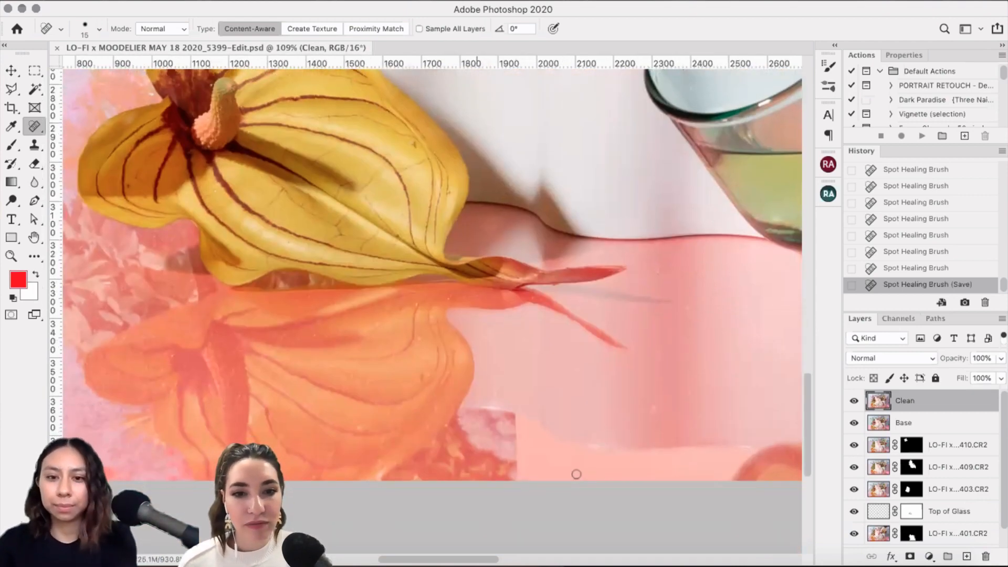
key(bracketright)
key(bracketright)
click(548, 428)
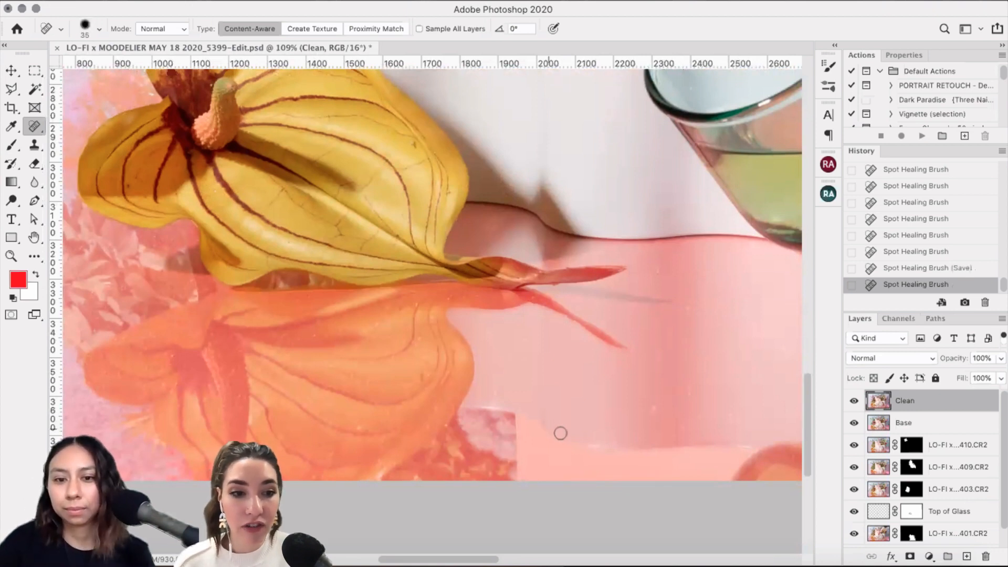
click(535, 446)
drag(527, 451, 527, 439)
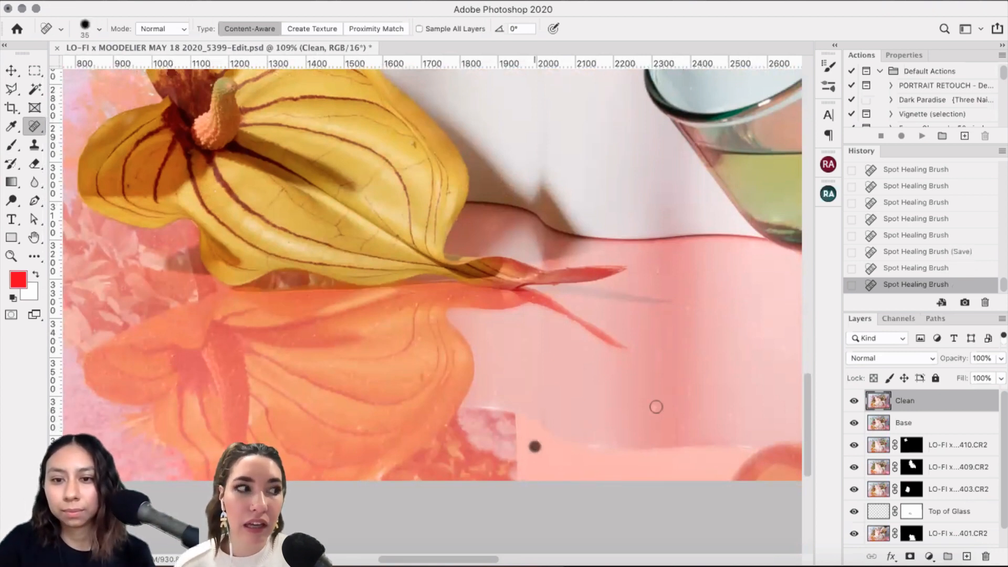
click(654, 410)
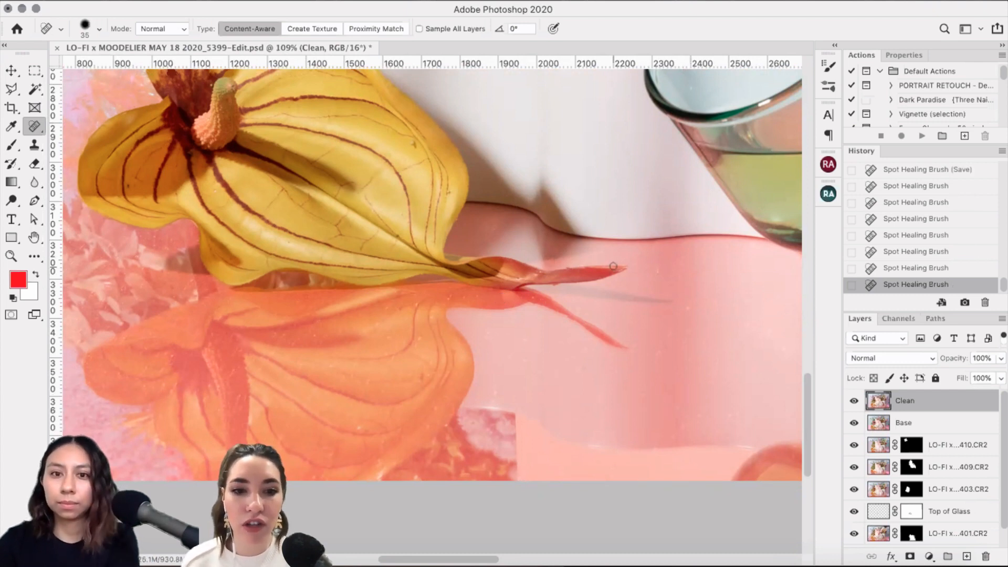
Step: Heal the petal tip specks at brush sizes 20 and 10, redoing one bad heal
key(bracketleft)
key(bracketleft)
key(bracketleft)
click(558, 286)
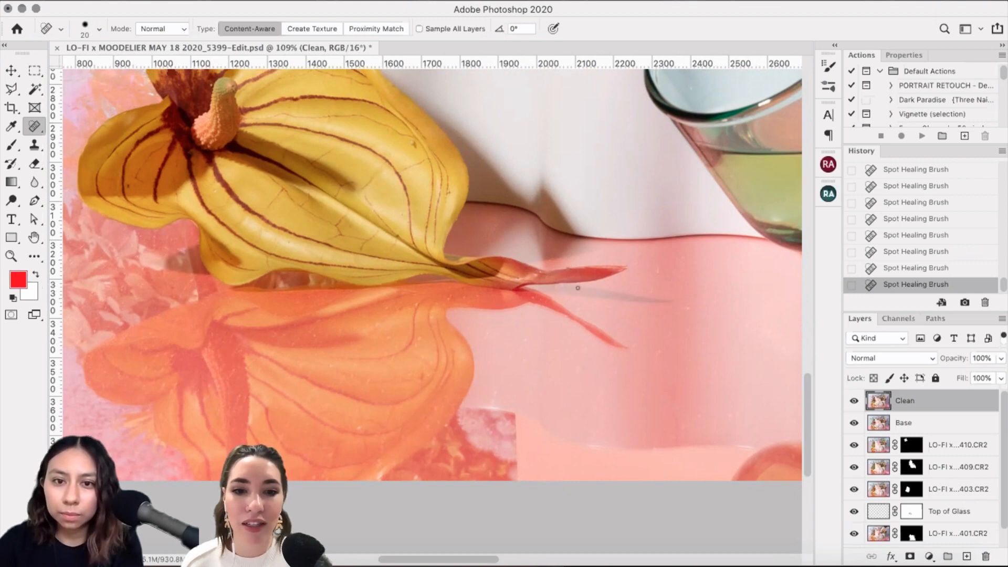
key(bracketleft)
key(super+z)
click(551, 284)
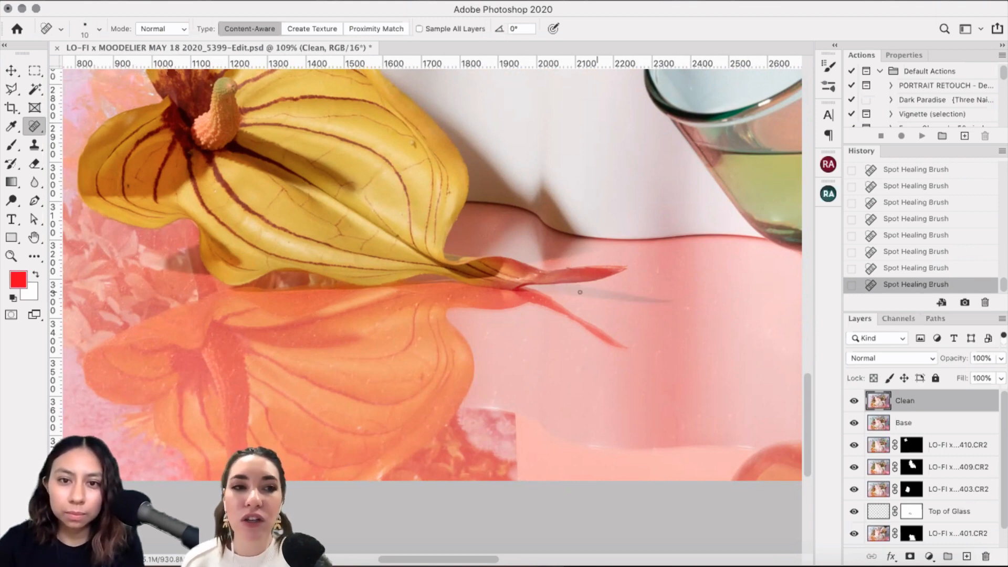
key(super+equal)
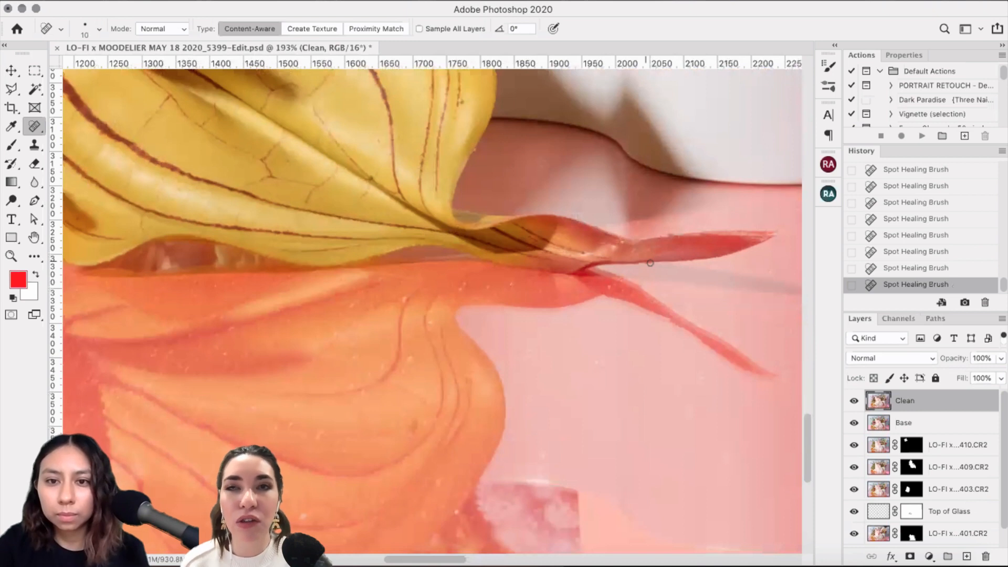
drag(650, 262, 646, 266)
click(645, 267)
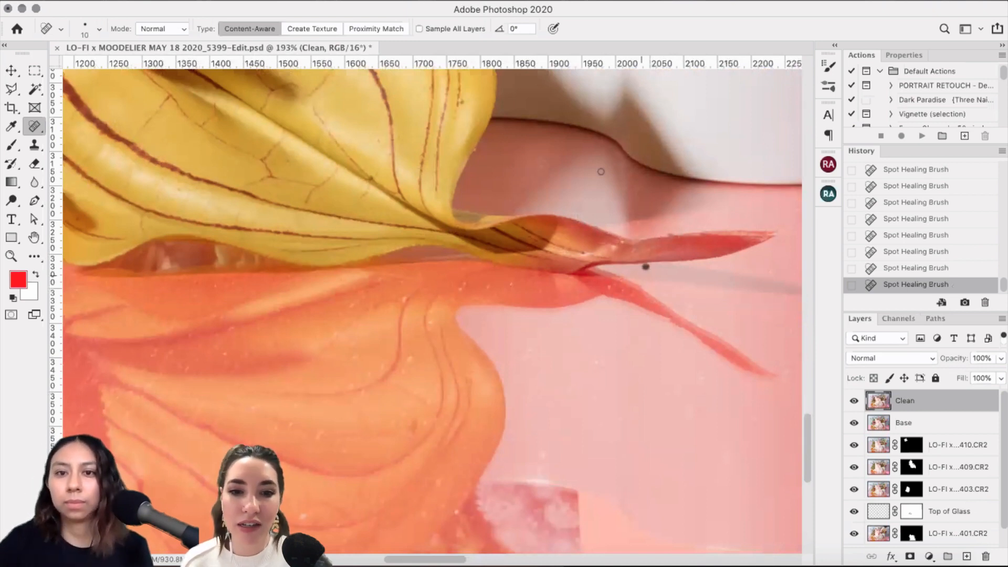
click(638, 222)
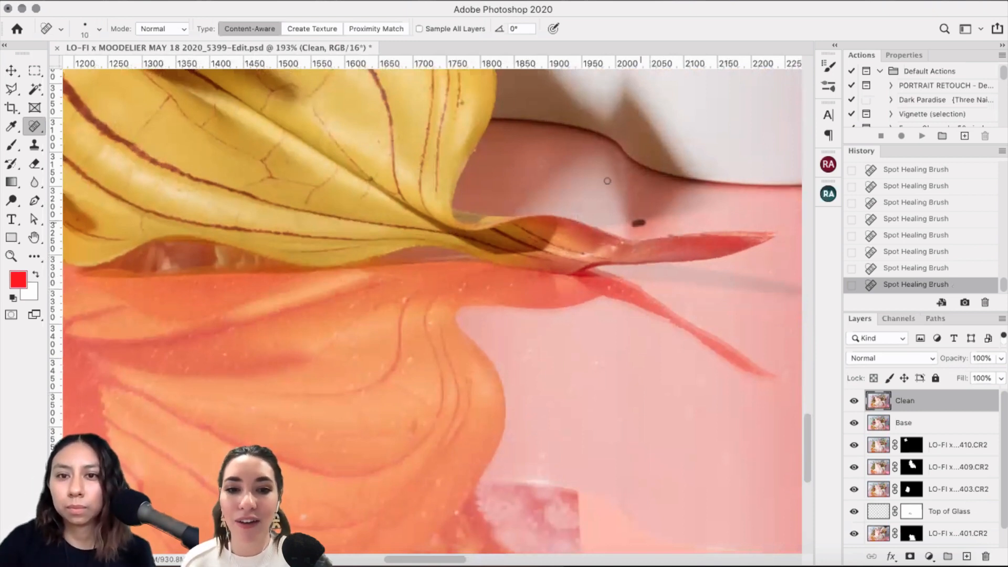
click(634, 195)
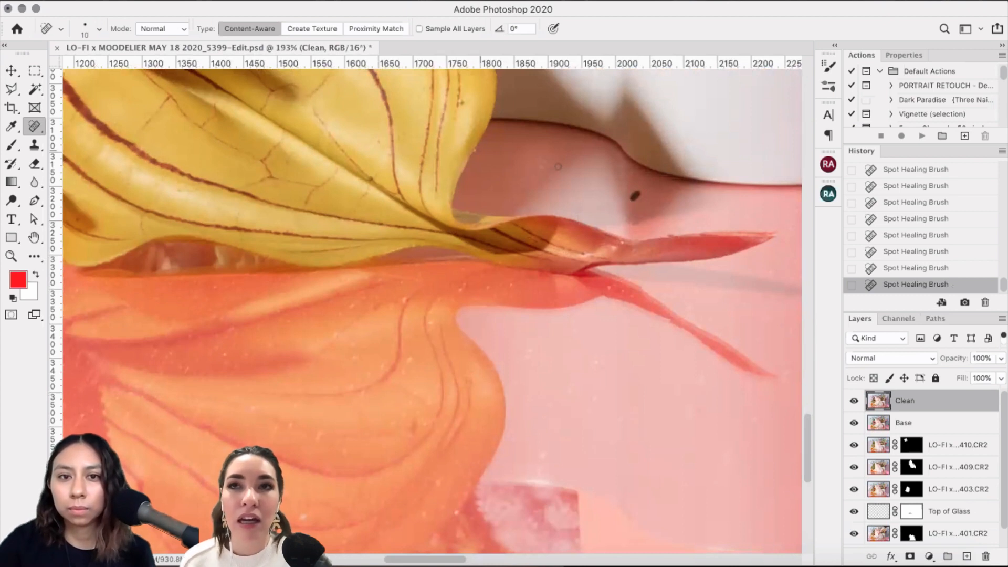
Step: Heal specks along the yellow leaf edge and across the orange petals and petal vein
click(474, 150)
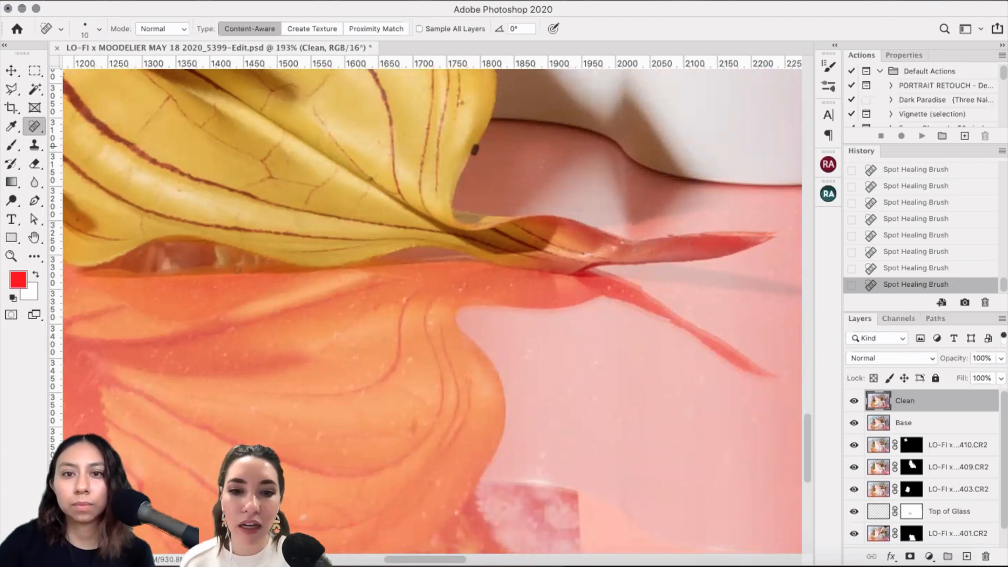
drag(456, 294, 466, 285)
click(492, 288)
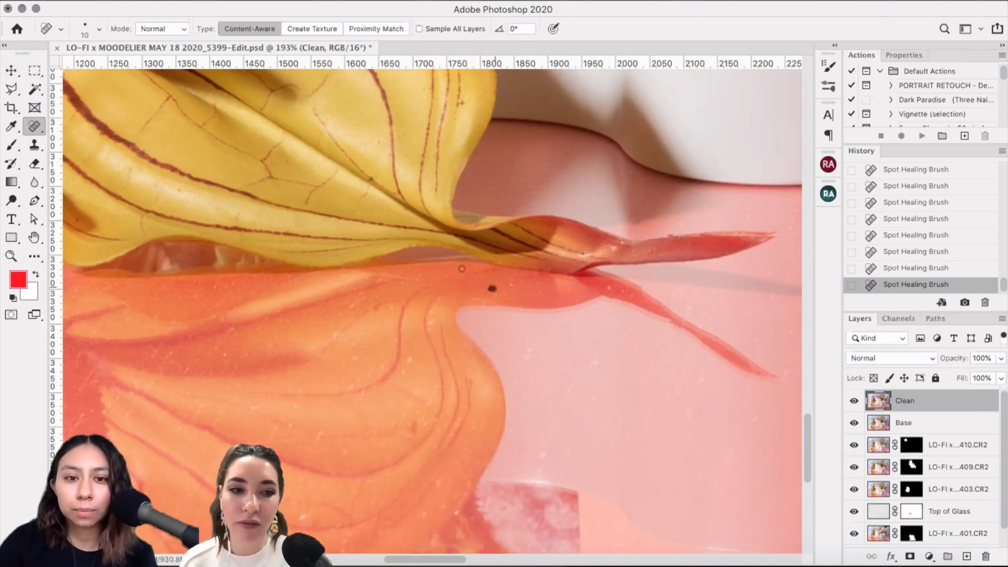
drag(406, 366, 402, 374)
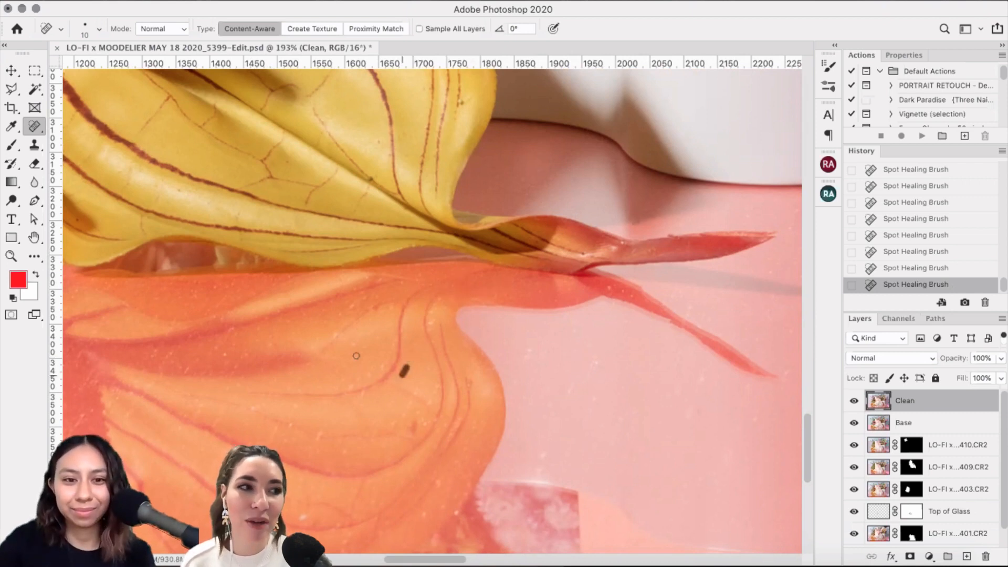
drag(340, 332, 391, 350)
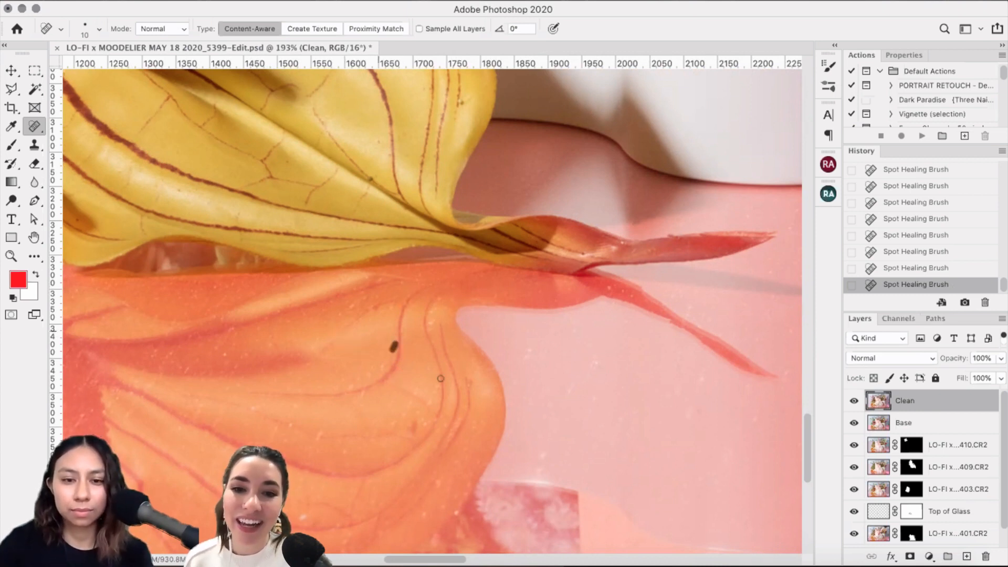
click(376, 339)
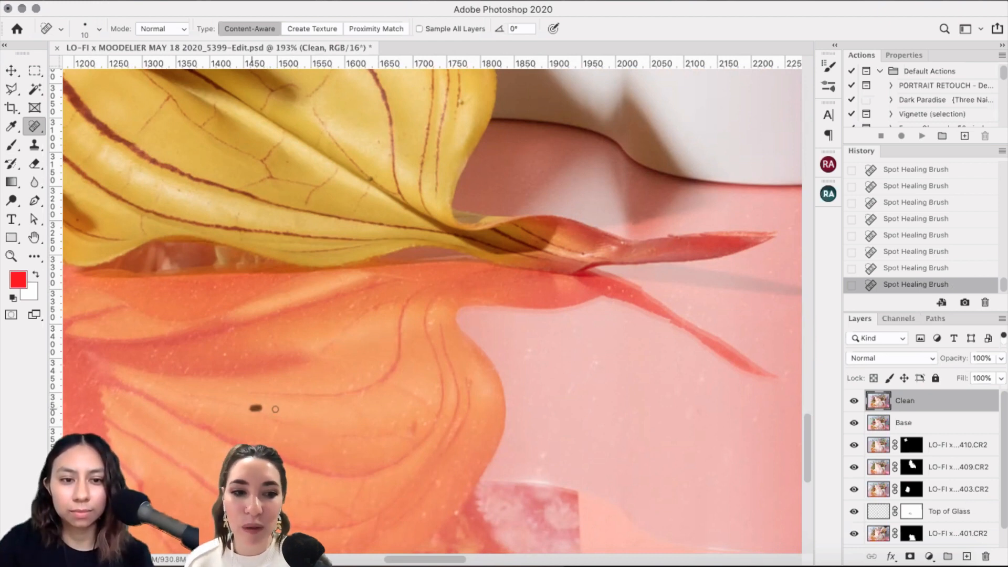
click(345, 450)
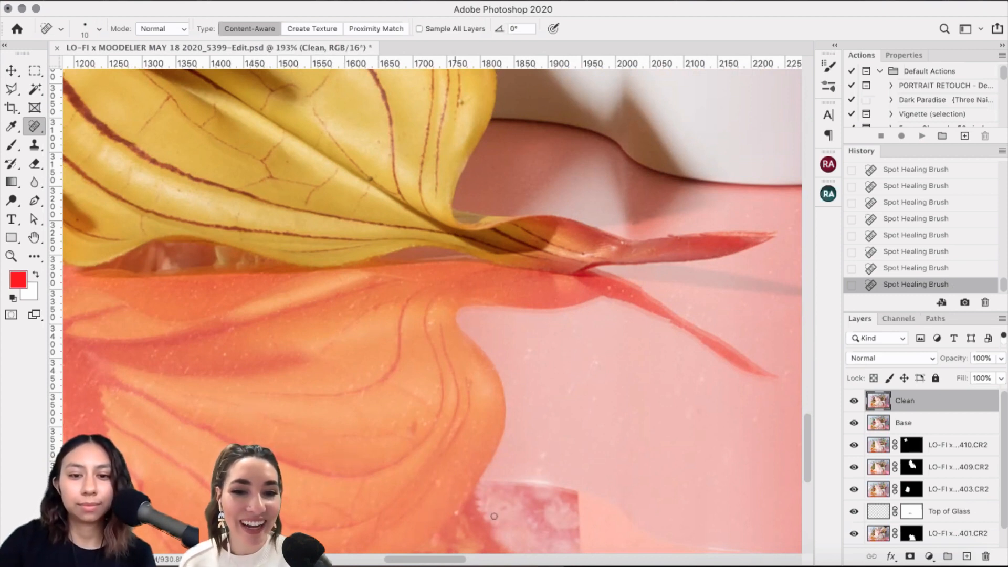
Step: Set the brush to 15 and heal specks on the petal tip and upper pink backdrop
scroll(457, 425, down, 5)
scroll(457, 425, left, 2)
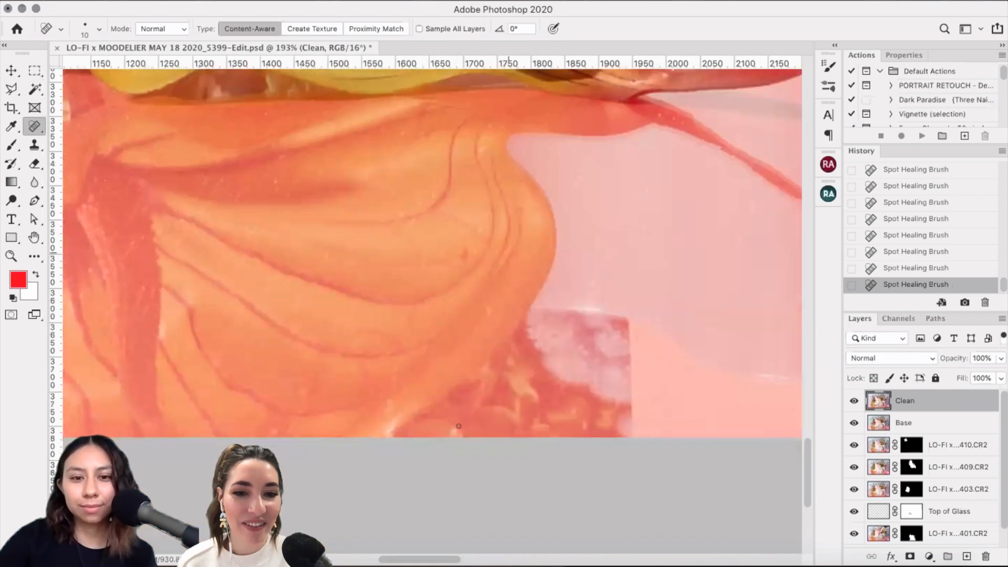
scroll(458, 426, down, 3)
scroll(458, 426, right, 5)
scroll(458, 425, up, 3)
scroll(458, 426, up, 2)
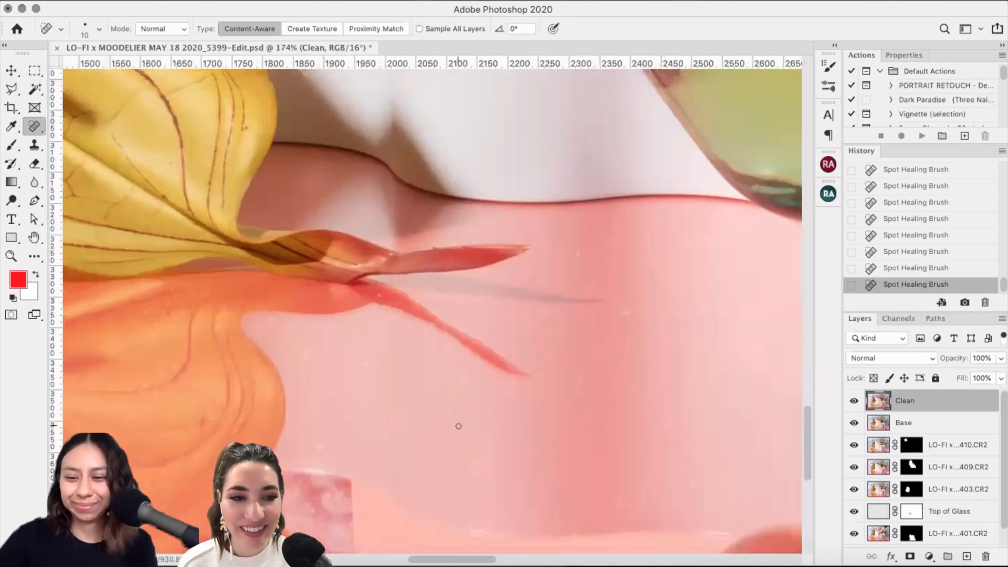
scroll(458, 426, right, 5)
scroll(458, 425, down, 2)
key(bracketright)
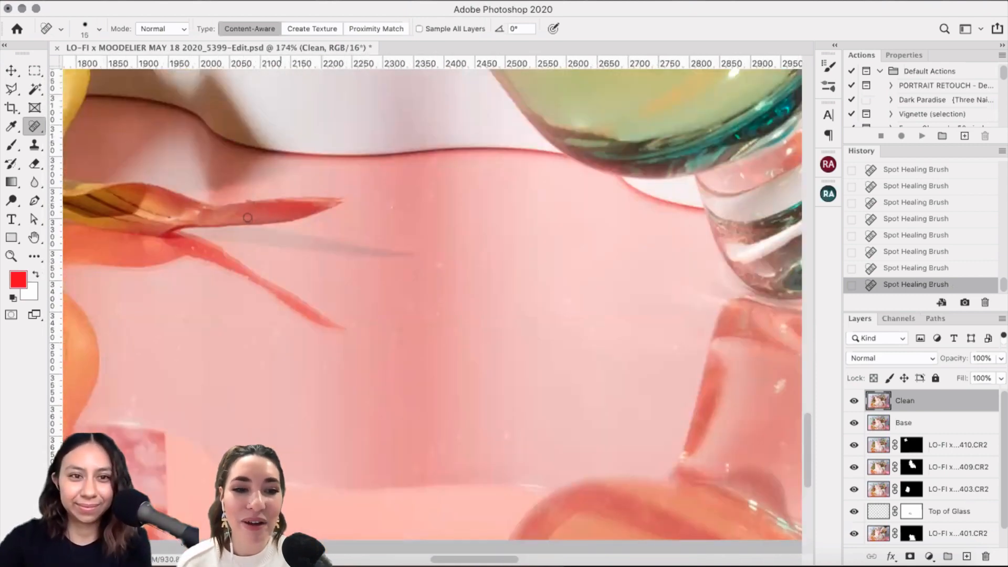
click(244, 200)
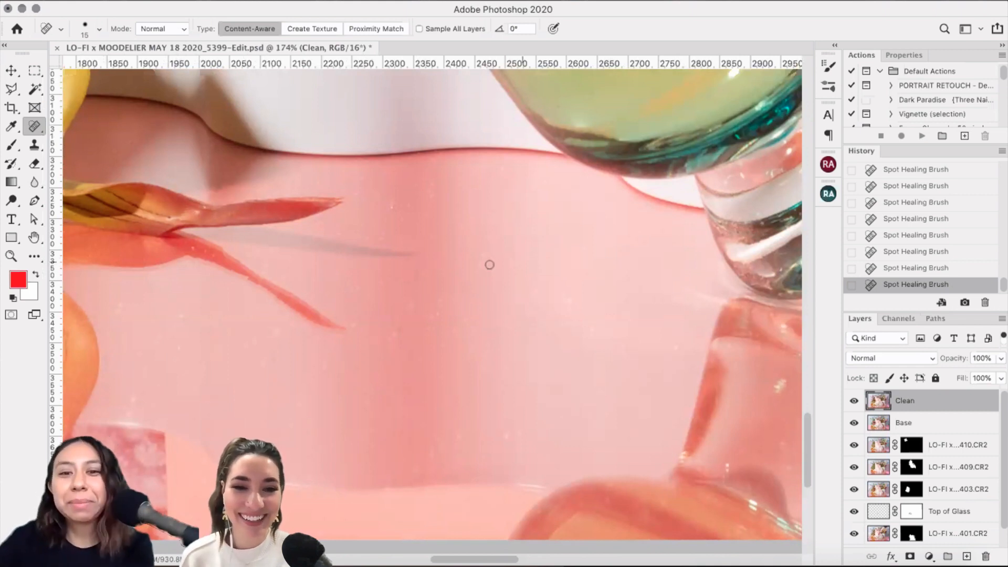
drag(473, 256, 487, 242)
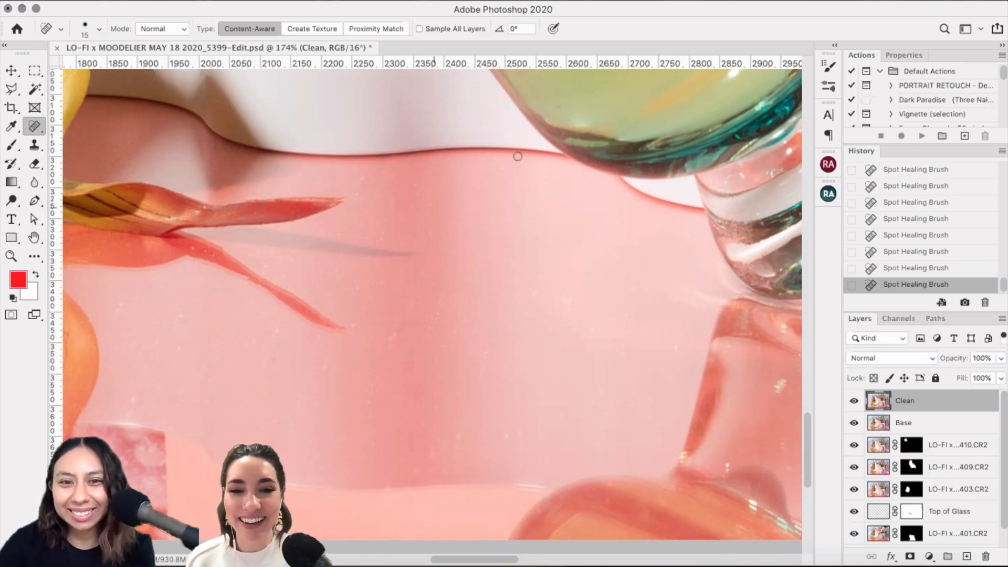
click(447, 202)
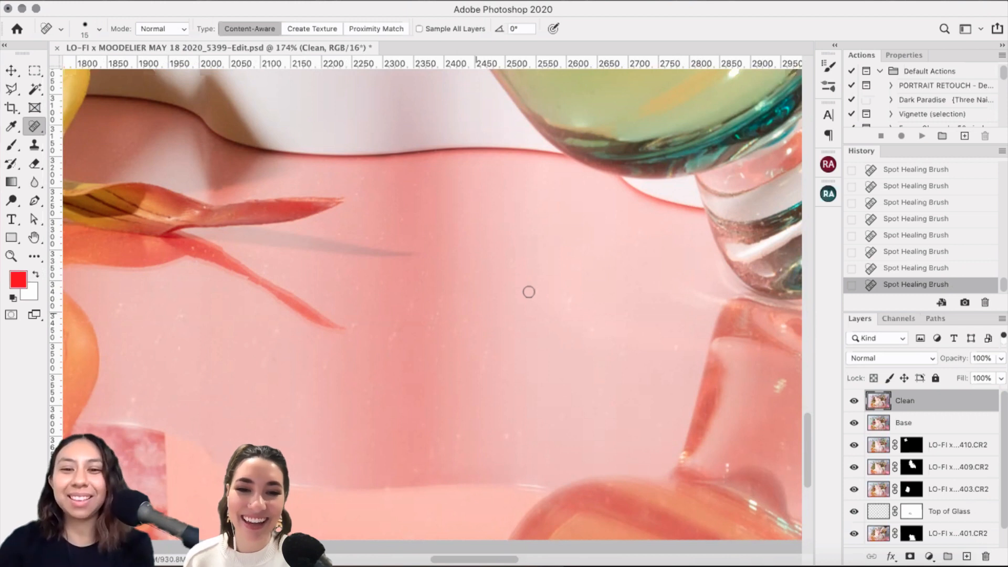
Step: Heal specks and streaks across the middle and lower pink backdrop beside the glass reflection
drag(571, 294, 568, 308)
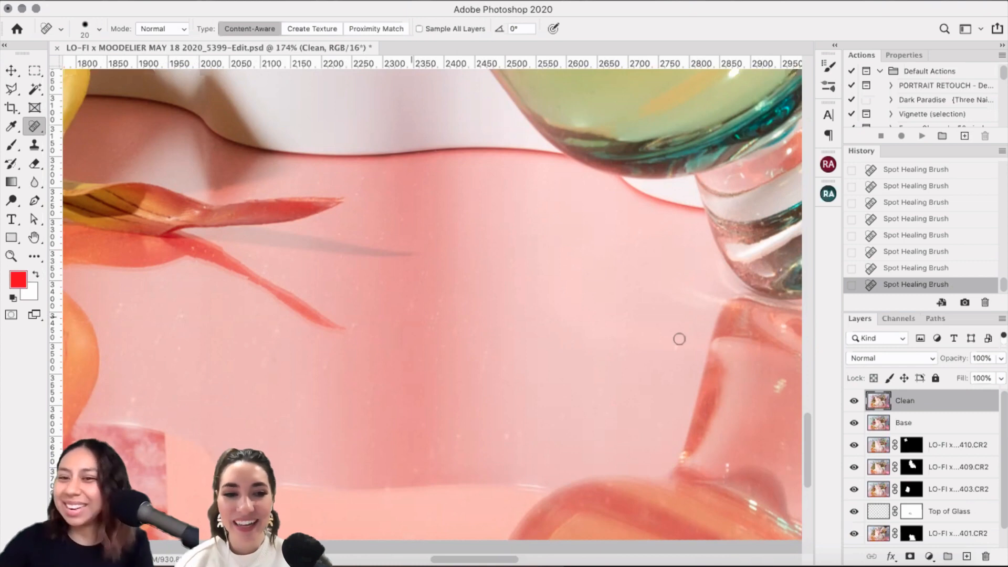
drag(415, 298, 402, 324)
drag(679, 339, 667, 378)
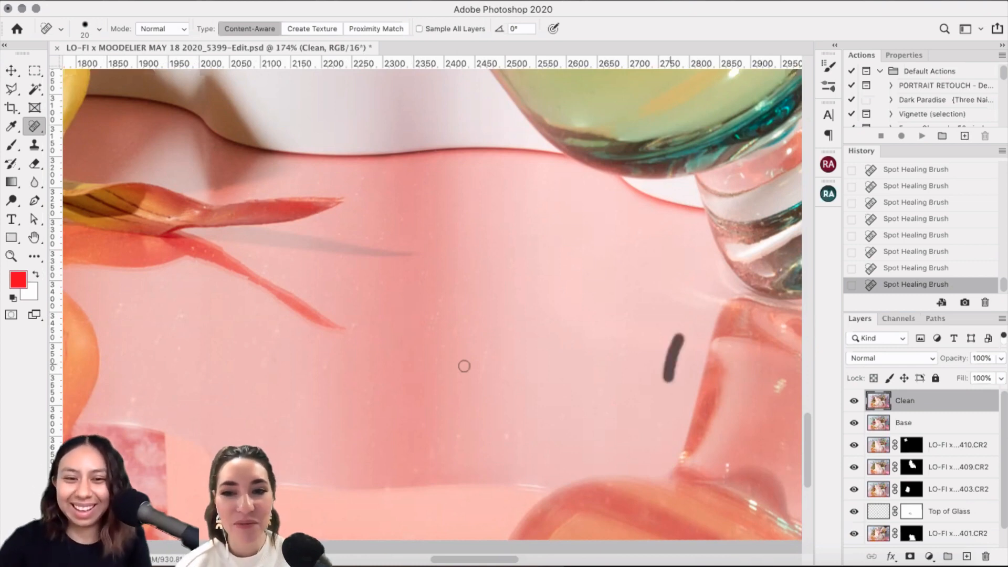
scroll(417, 438, down, 3)
scroll(416, 438, right, 4)
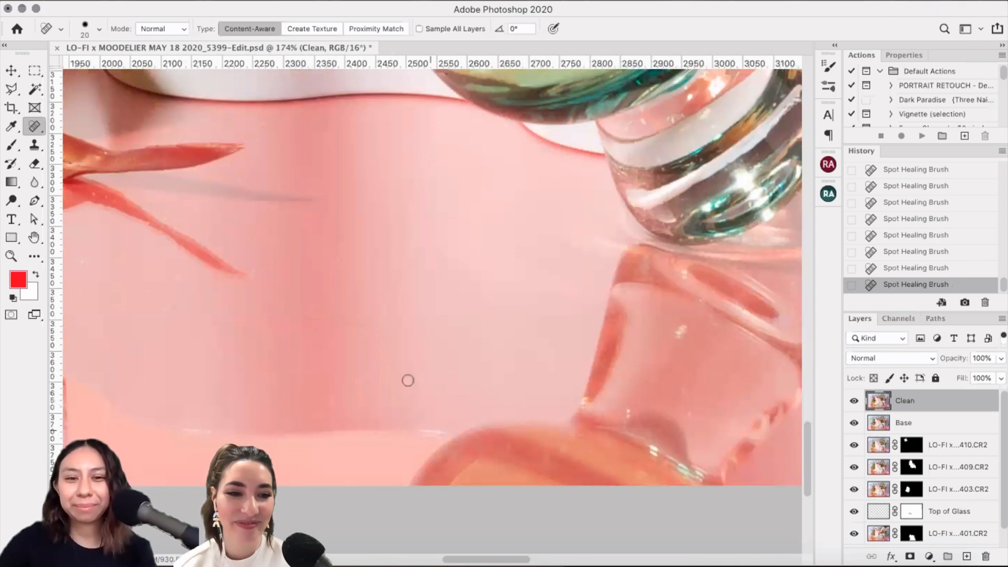
drag(424, 368, 418, 387)
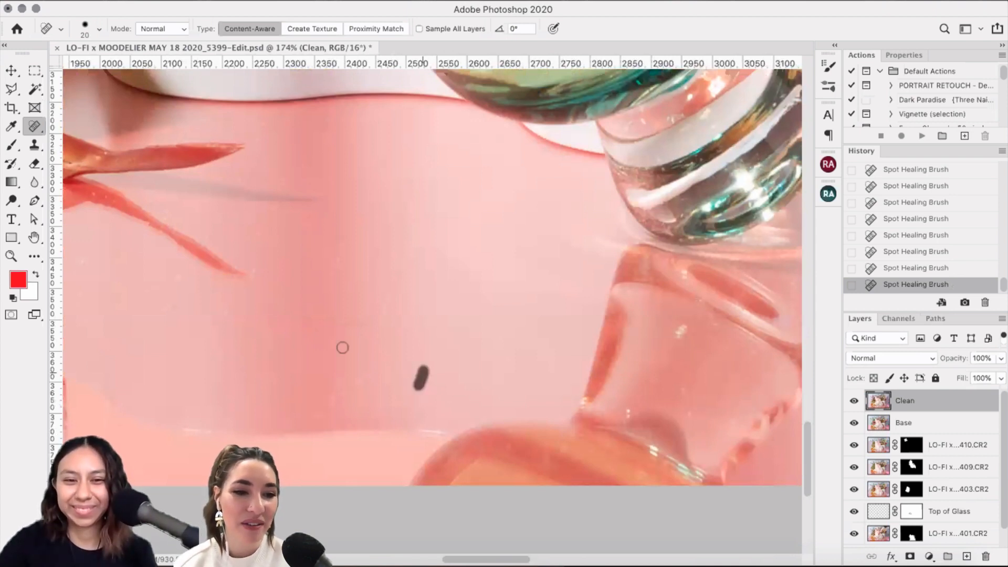
click(366, 375)
drag(343, 348, 338, 359)
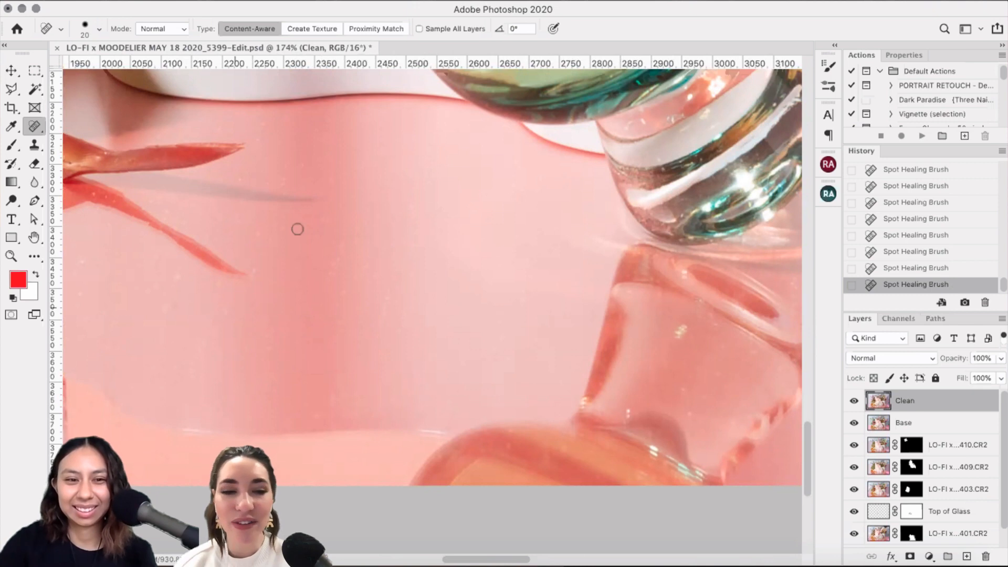
click(257, 269)
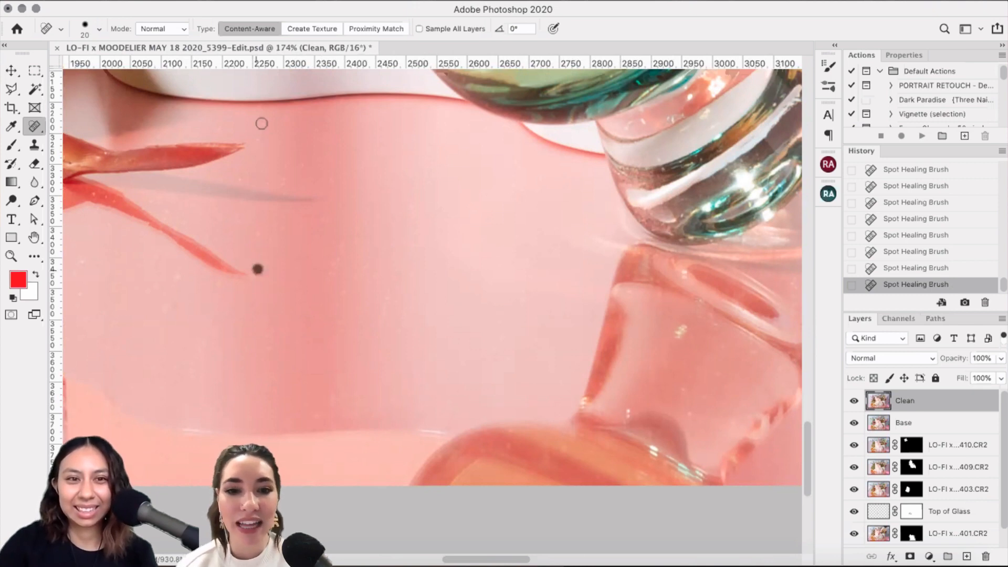
drag(262, 123, 261, 143)
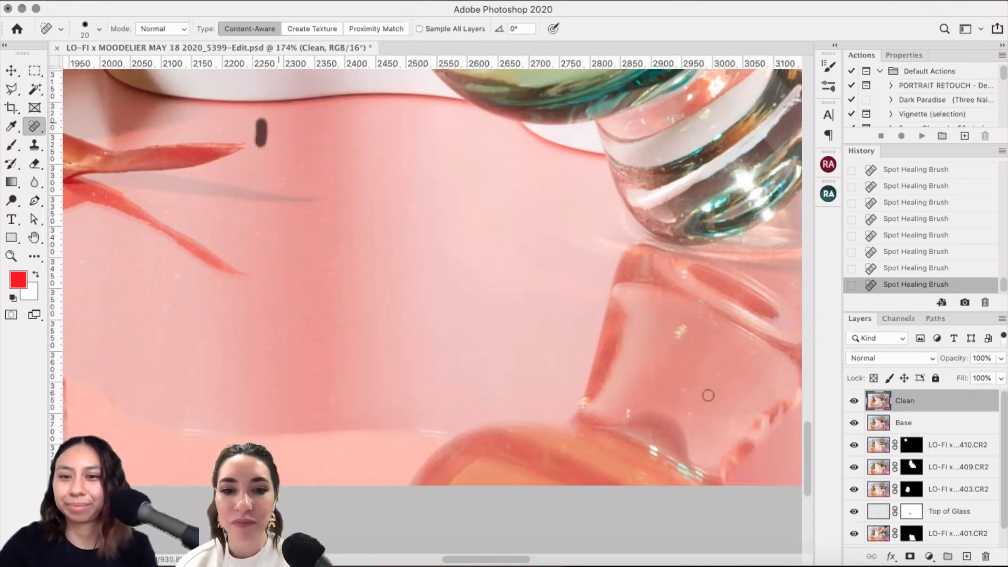
scroll(707, 396, right, 5)
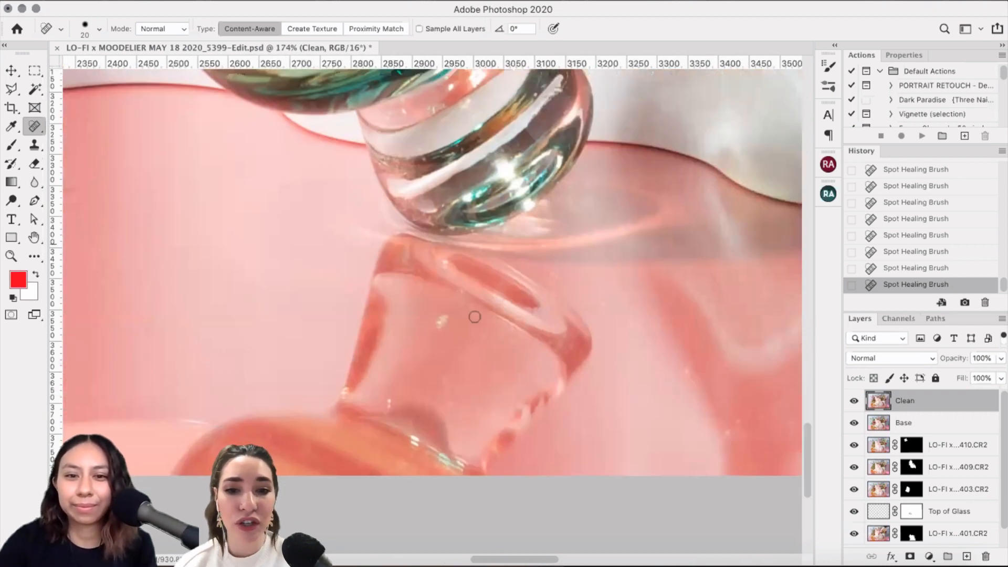
Step: Heal the dust specks and small streak inside the reflected glass and near its rim
click(460, 307)
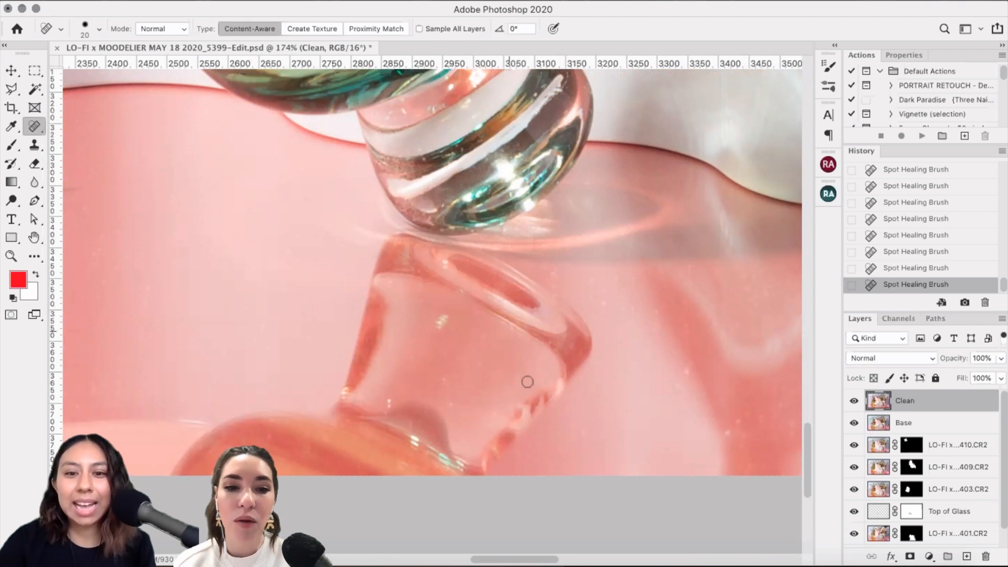
click(538, 364)
click(486, 368)
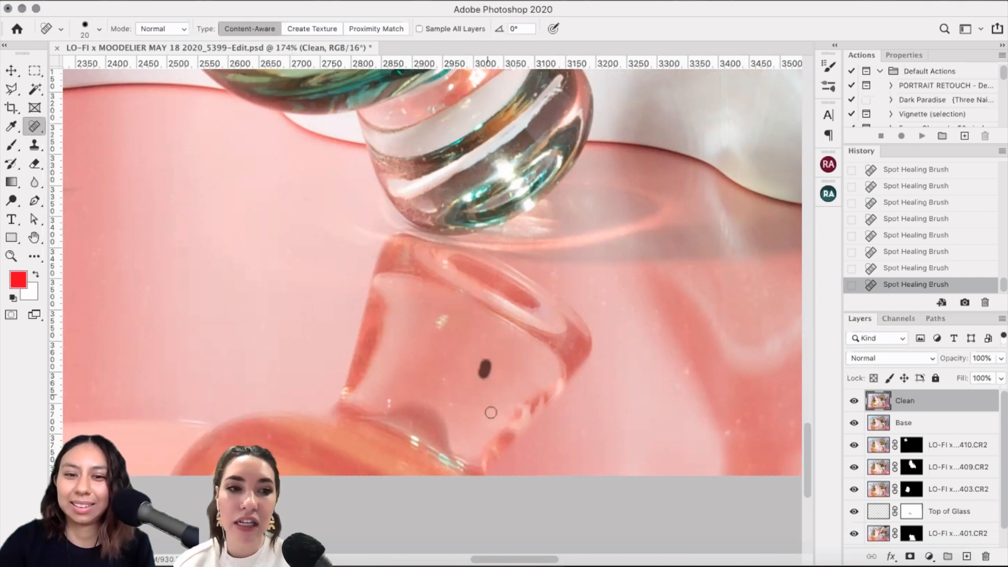
click(510, 406)
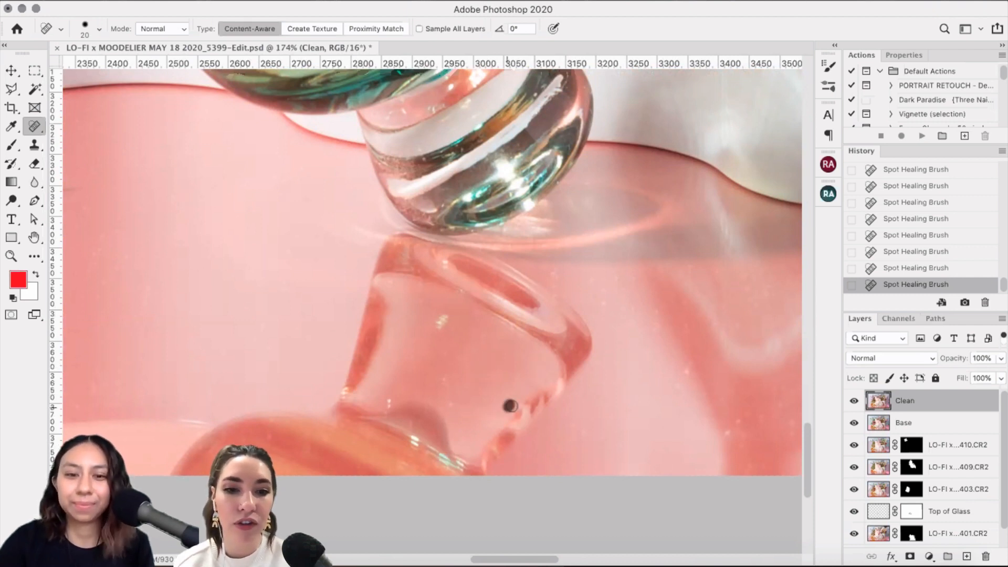
click(452, 385)
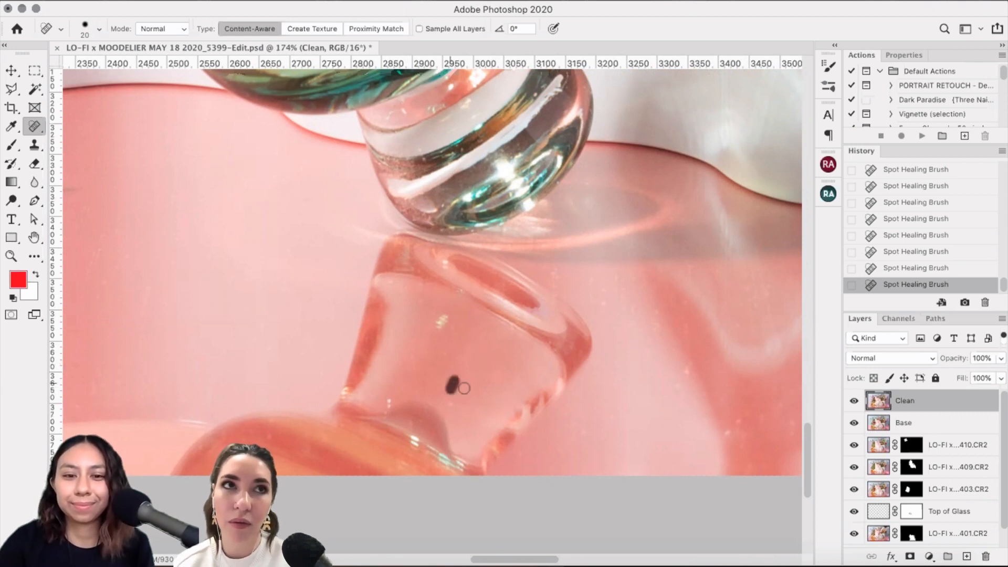
drag(409, 350, 420, 330)
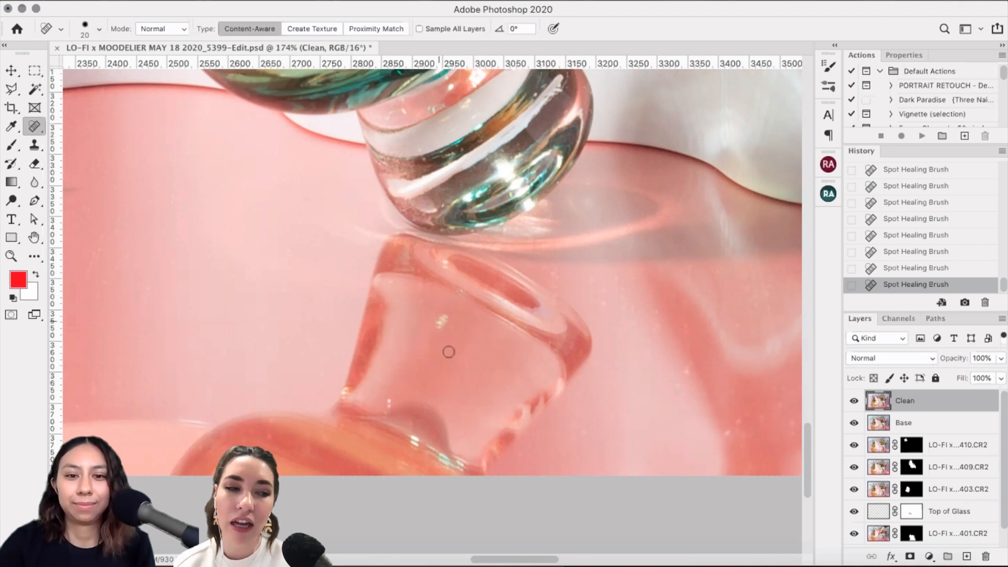
click(454, 328)
click(422, 287)
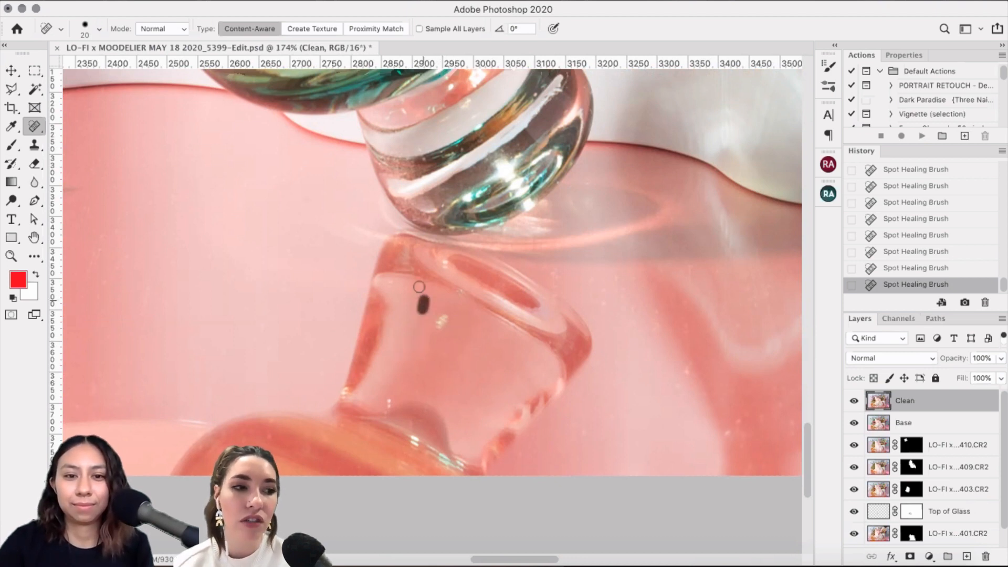
click(407, 289)
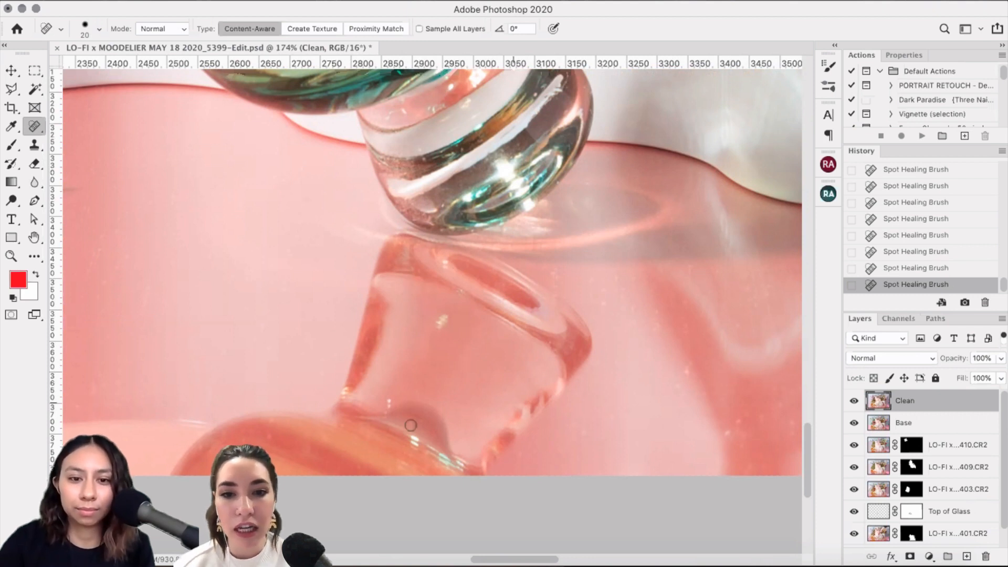
Step: Heal spots below the glass base, then at size 10 clean specks above the rim, returning to 20
scroll(566, 360, down, 2)
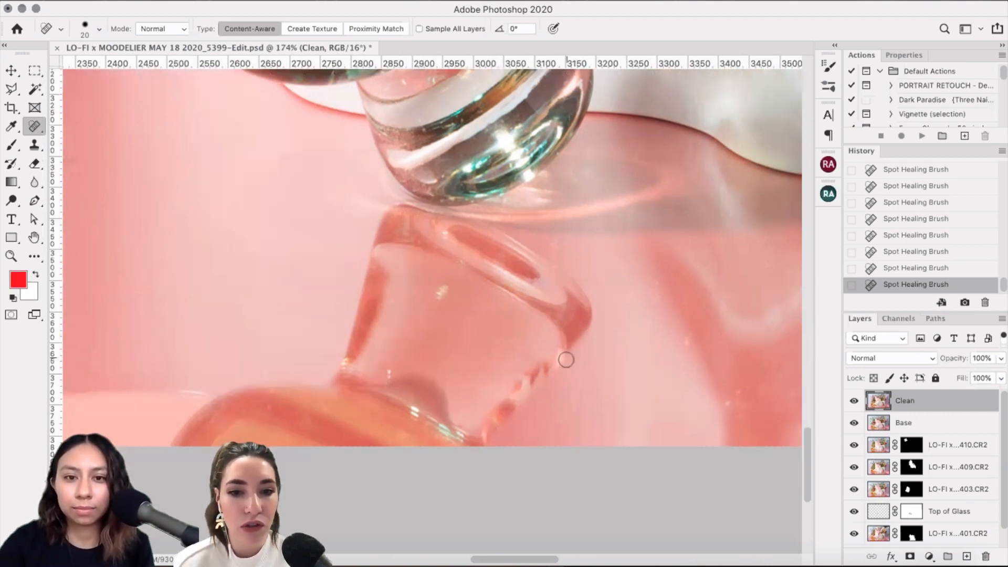
scroll(495, 405, up, 3)
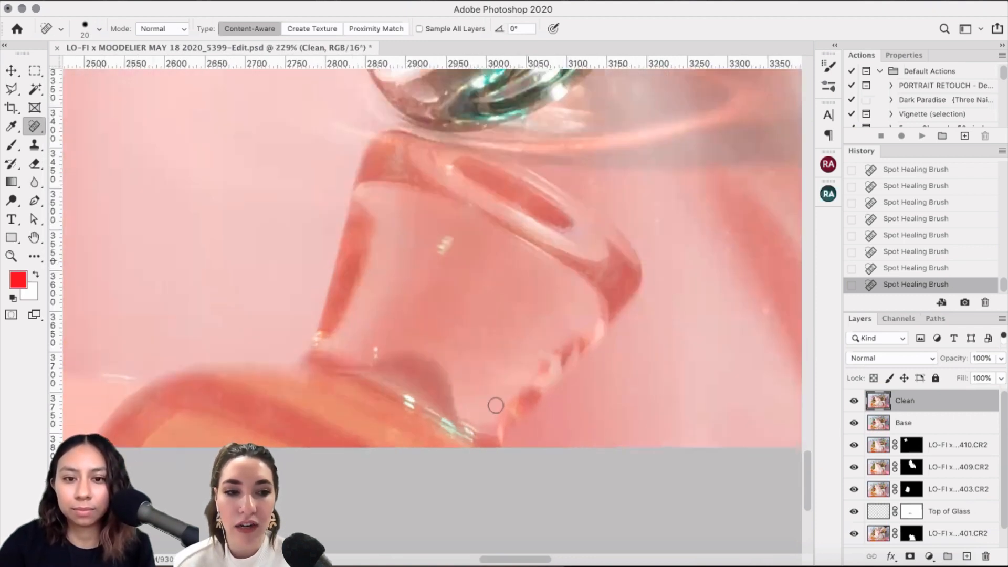
click(561, 417)
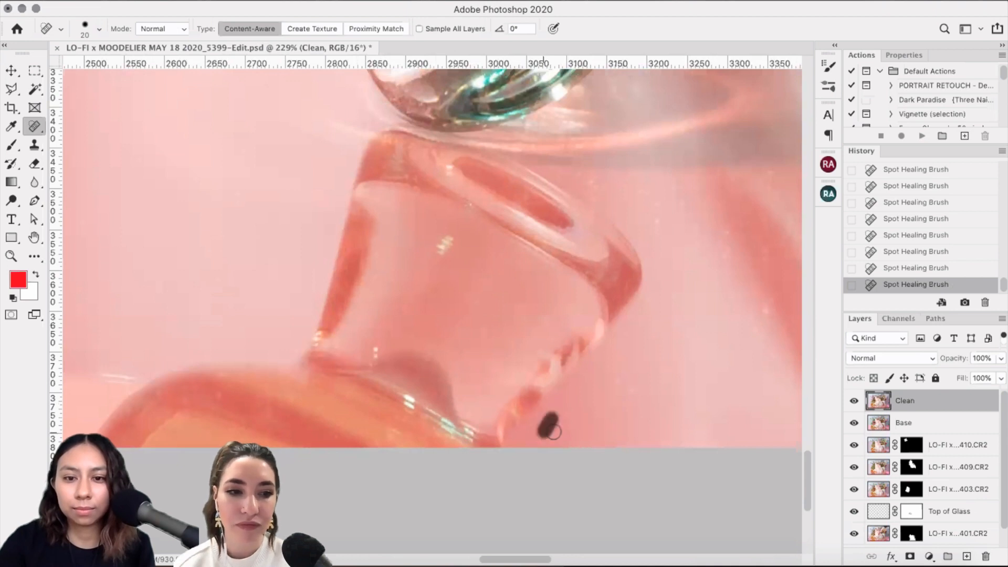
click(630, 401)
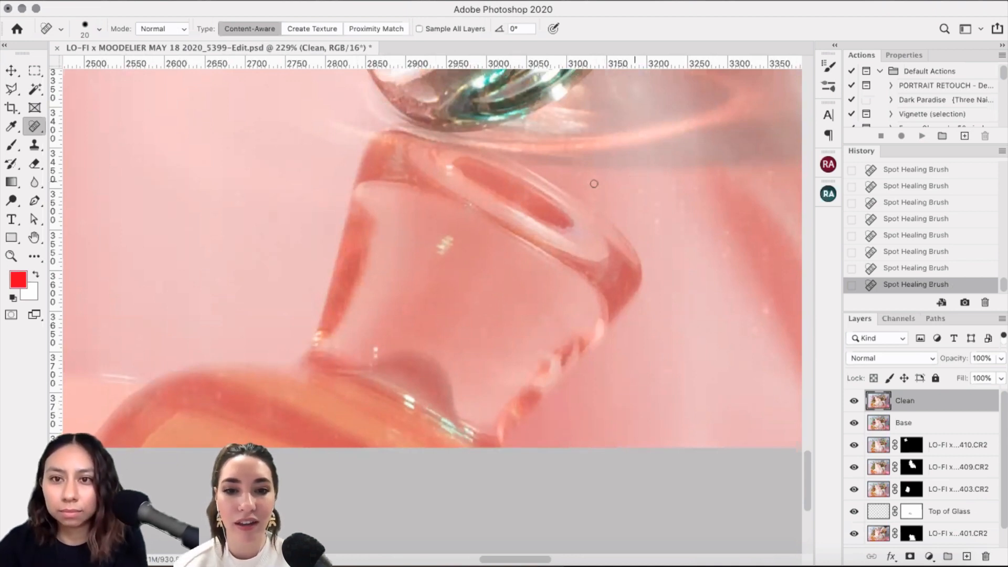
key(bracketleft)
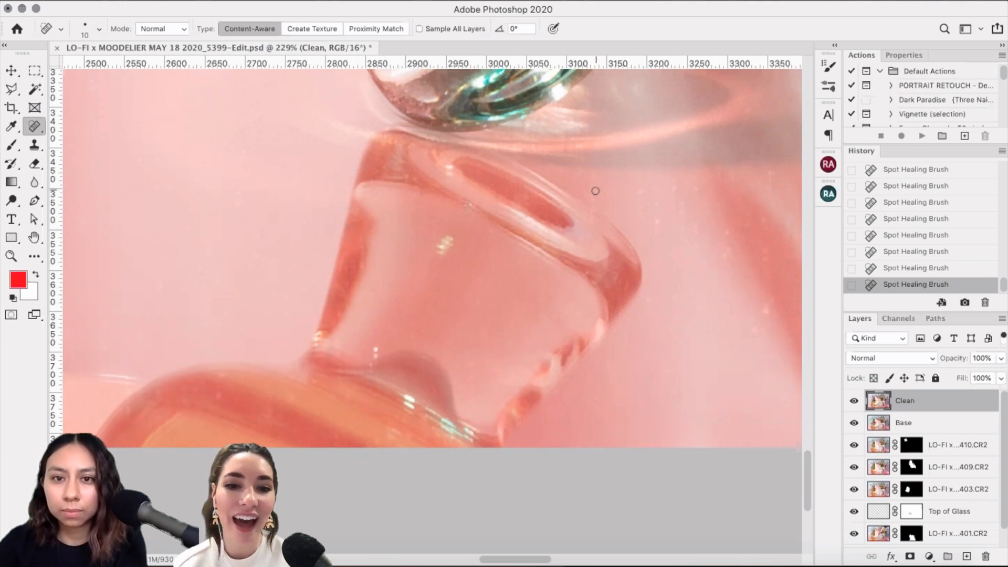
click(593, 207)
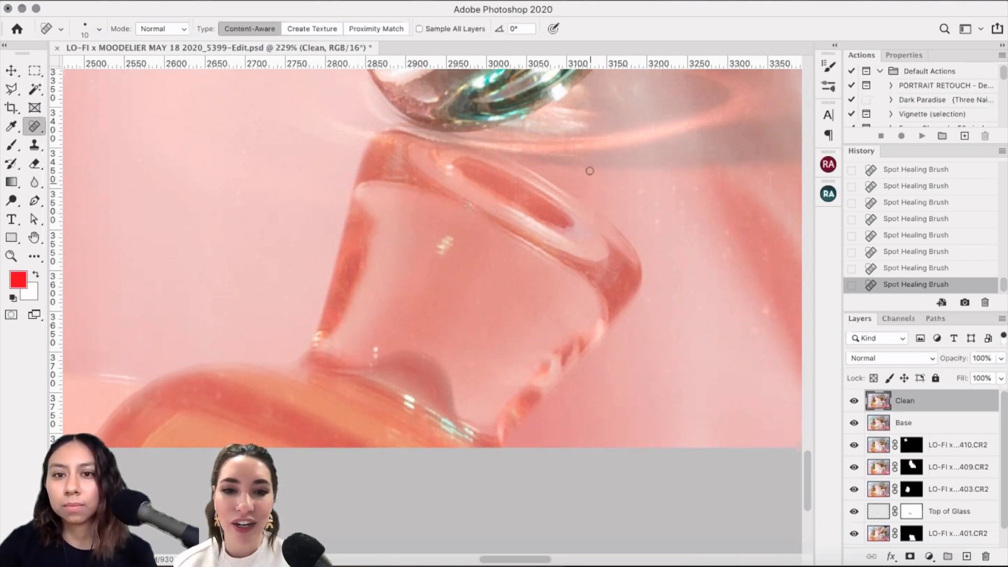
drag(578, 170, 579, 179)
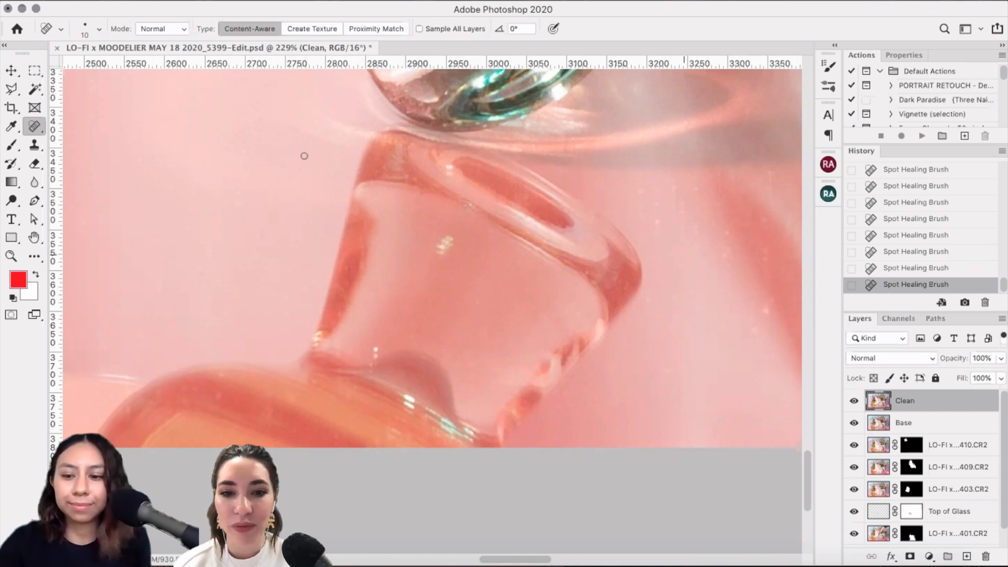
scroll(304, 156, down, 1)
key(bracketright)
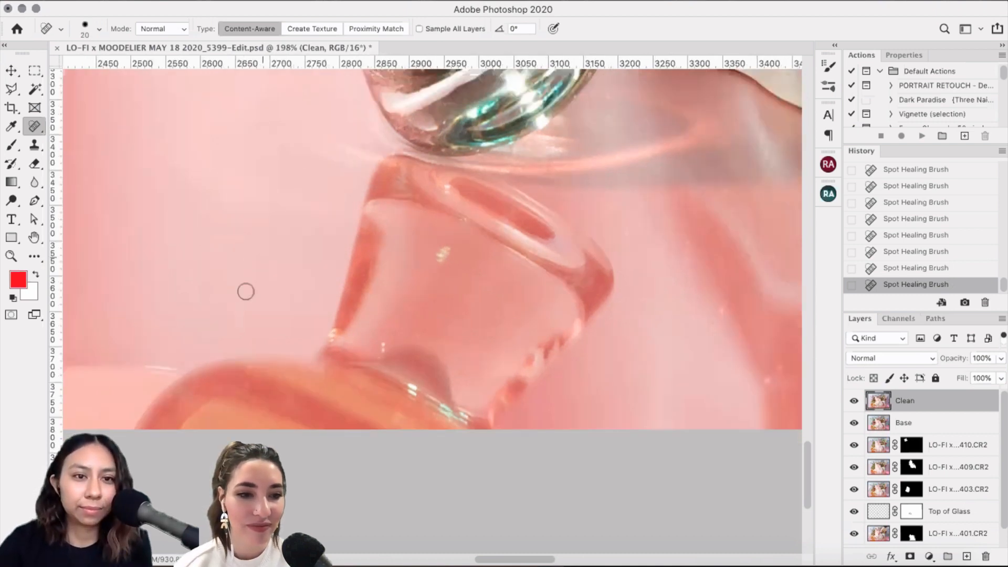
Step: Heal specks left of the glass, then at size 15 dab spots in the darker pink right of it
drag(246, 291, 248, 285)
drag(271, 171, 269, 178)
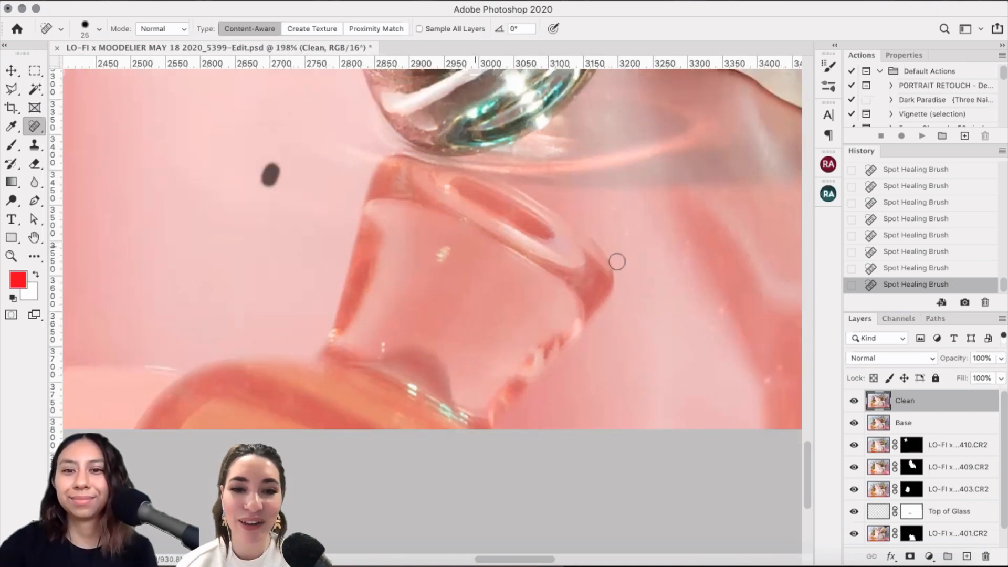
scroll(617, 261, right, 5)
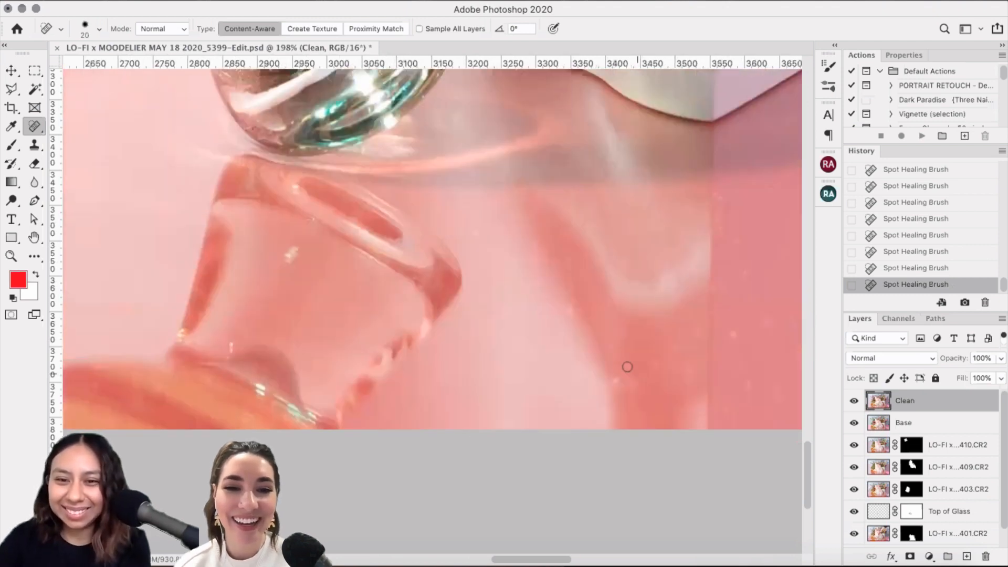
key(bracketleft)
key(bracketleft)
drag(612, 387, 617, 384)
click(630, 372)
click(655, 364)
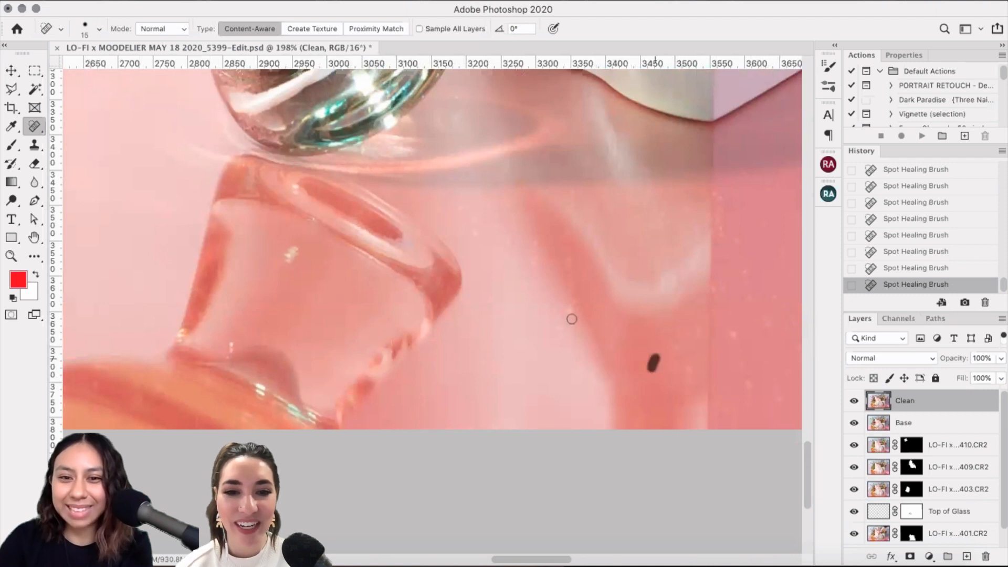
Step: Heal remaining specks and dust streaks near the shadow edge, glass rim and right of the glass
drag(578, 298, 564, 311)
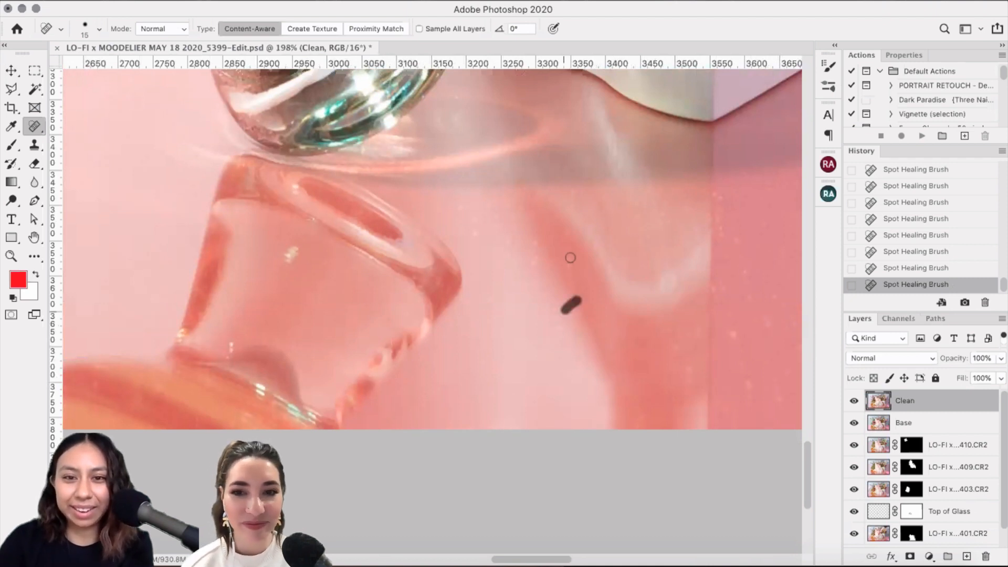
click(575, 195)
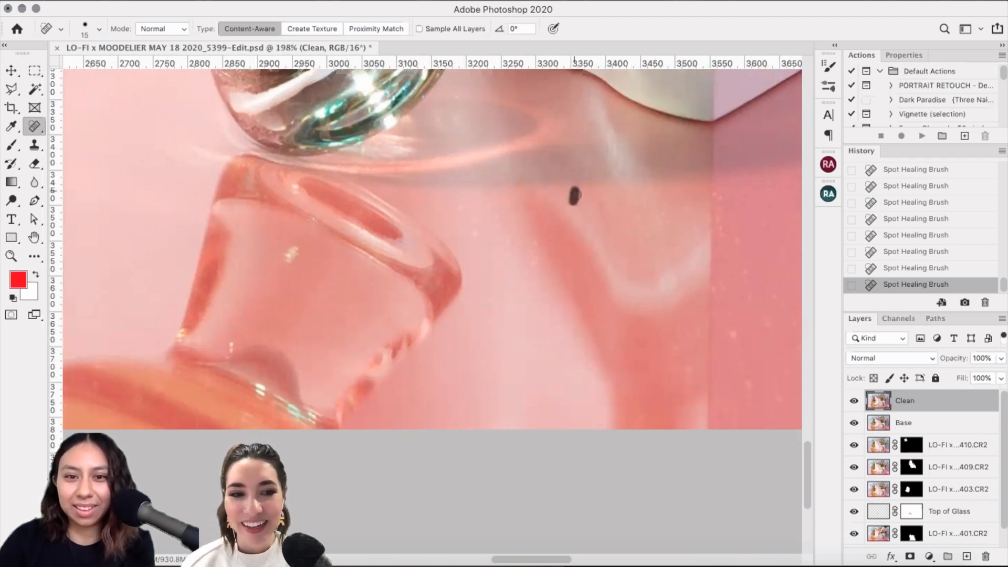
drag(537, 244, 537, 260)
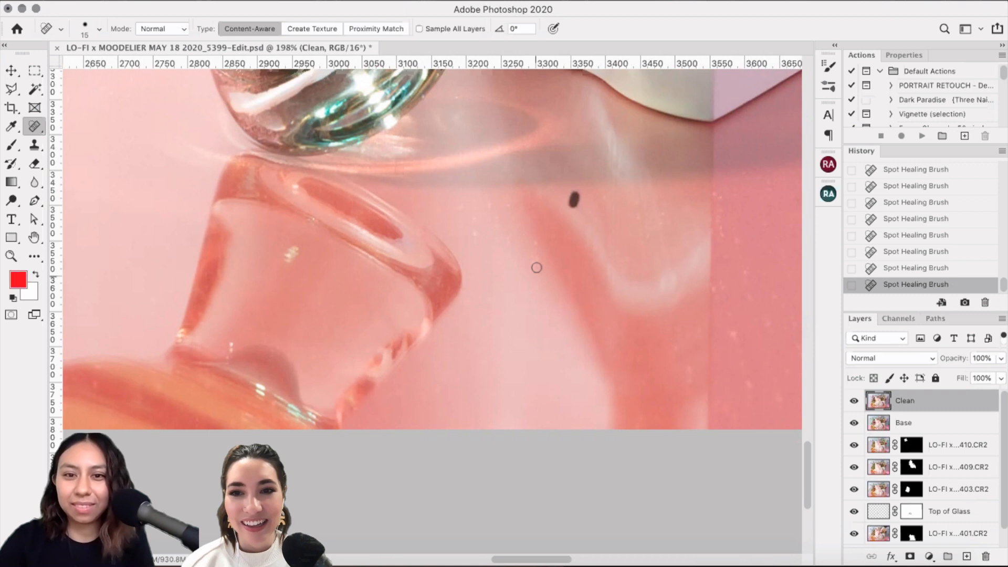
click(470, 301)
click(458, 209)
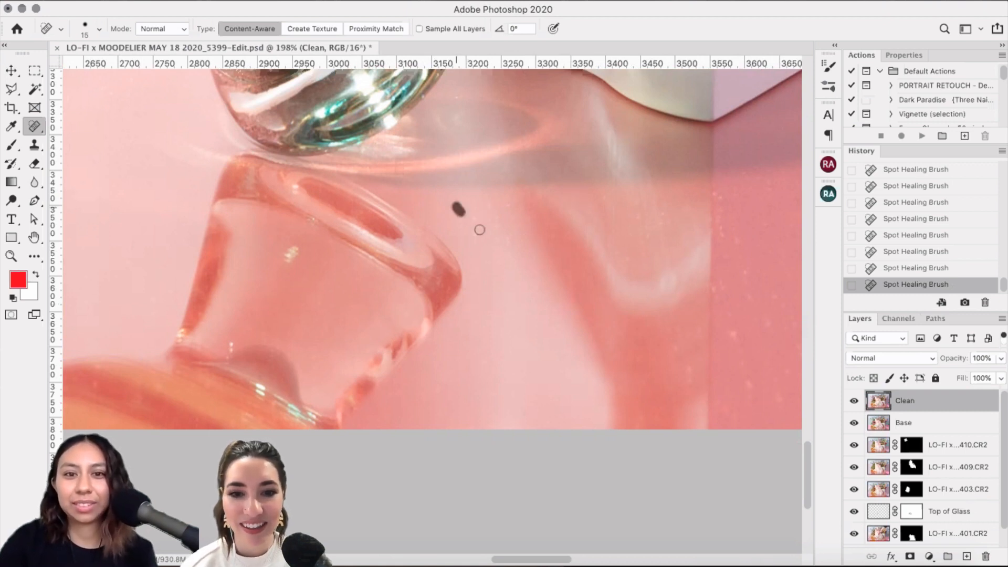
mouse_move(472, 217)
mouse_down()
mouse_move(474, 231)
mouse_move(496, 220)
mouse_move(496, 256)
mouse_move(458, 232)
mouse_up()
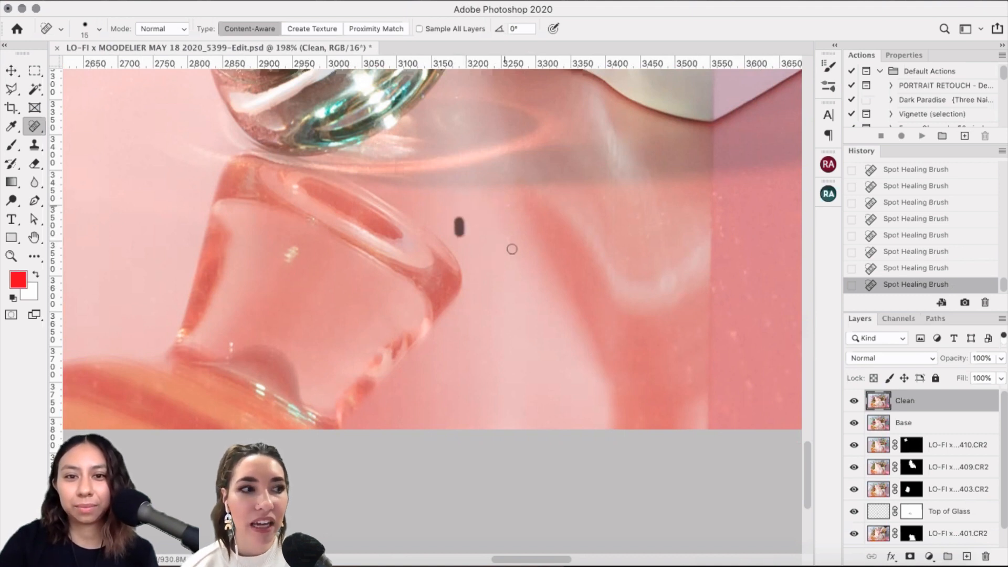
drag(512, 252, 513, 231)
click(528, 251)
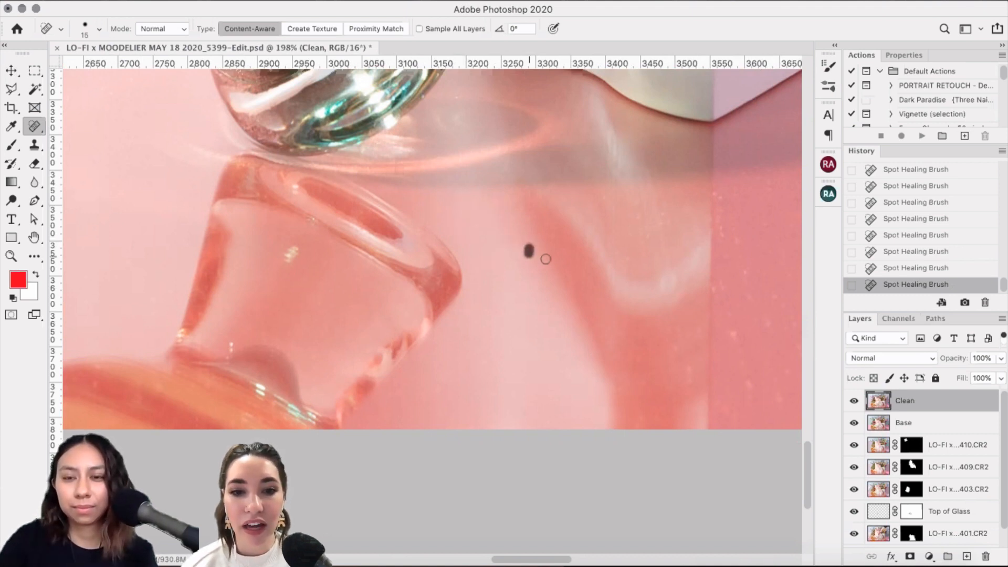
Step: Heal the cluster of specks near the pink block's shadow, then switch to Lightroom Classic
scroll(679, 266, right, 5)
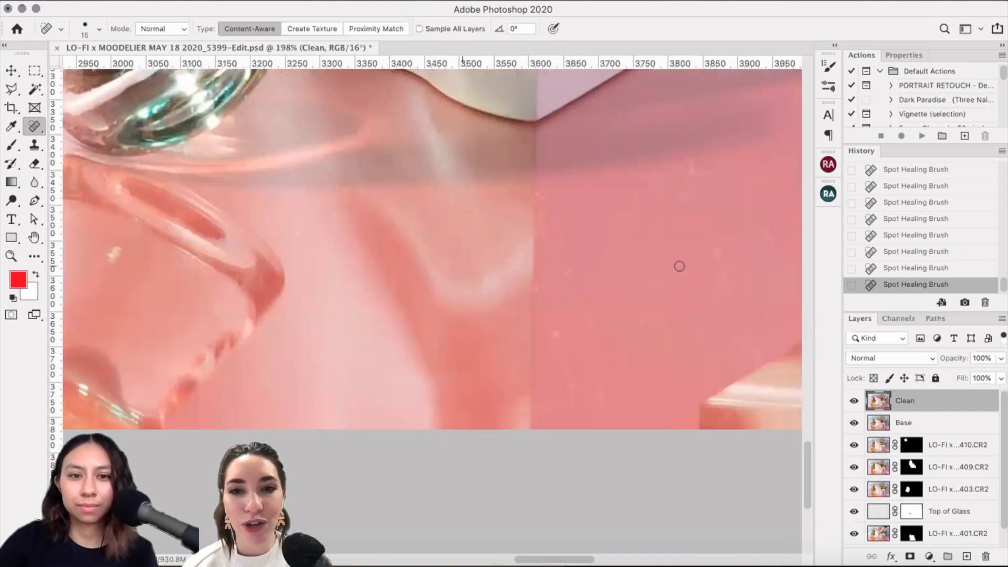
scroll(339, 283, right, 3)
scroll(340, 284, up, 2)
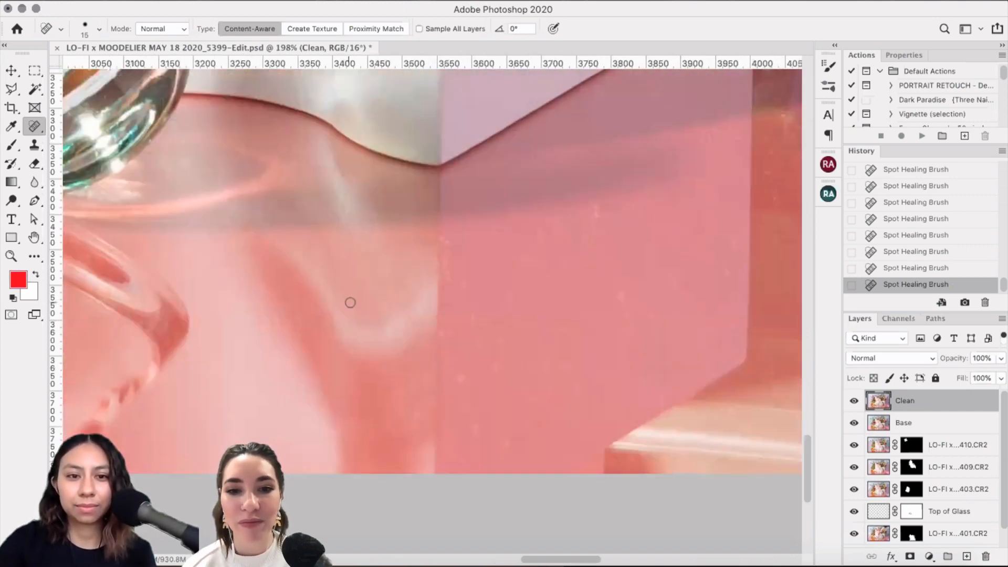
click(352, 303)
click(368, 285)
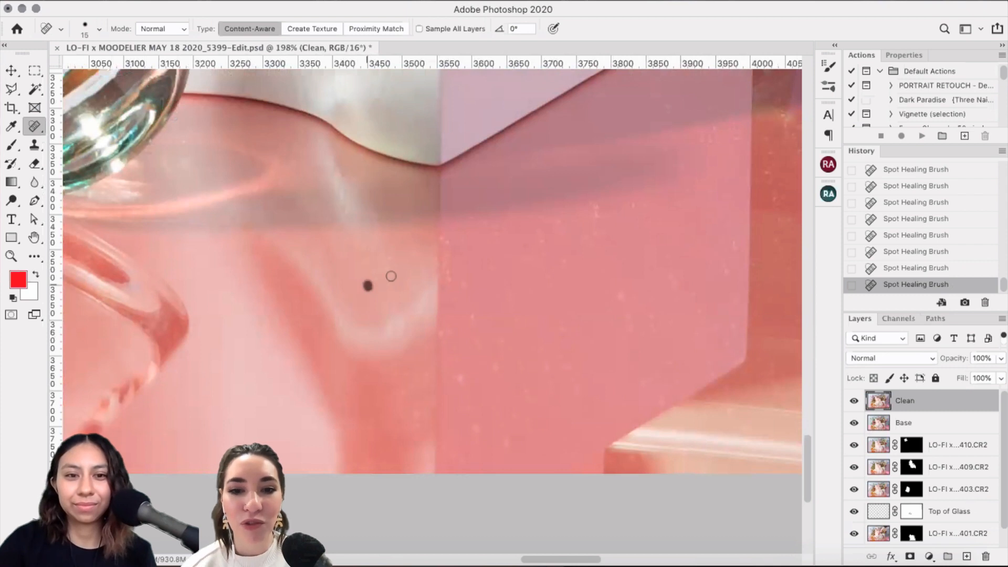
click(375, 280)
click(360, 282)
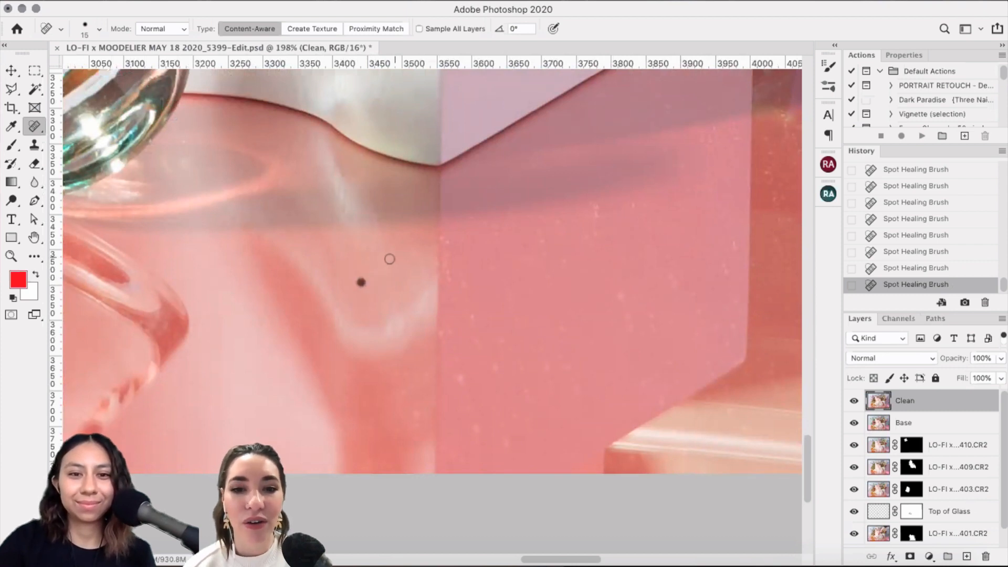
click(392, 255)
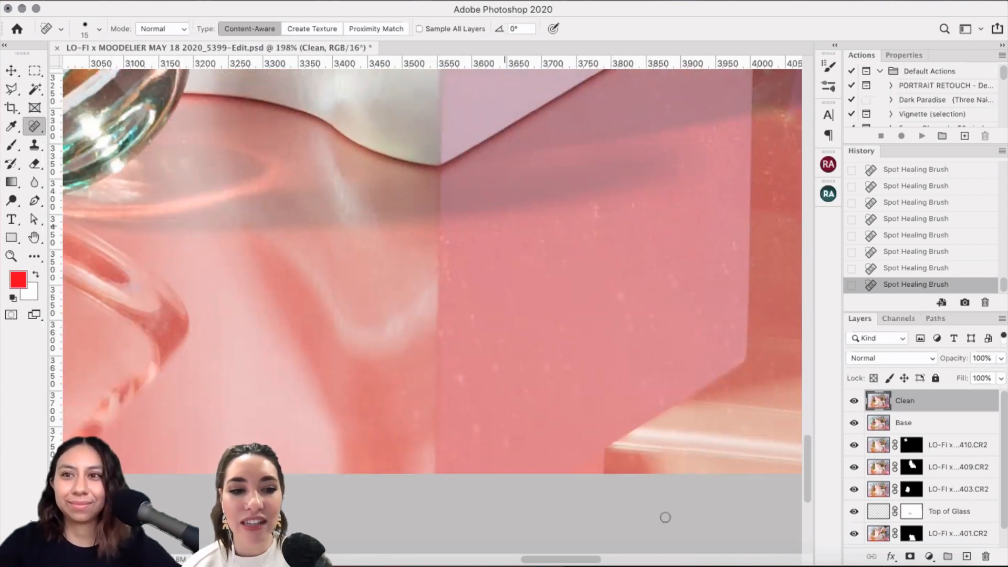
key(super+Tab)
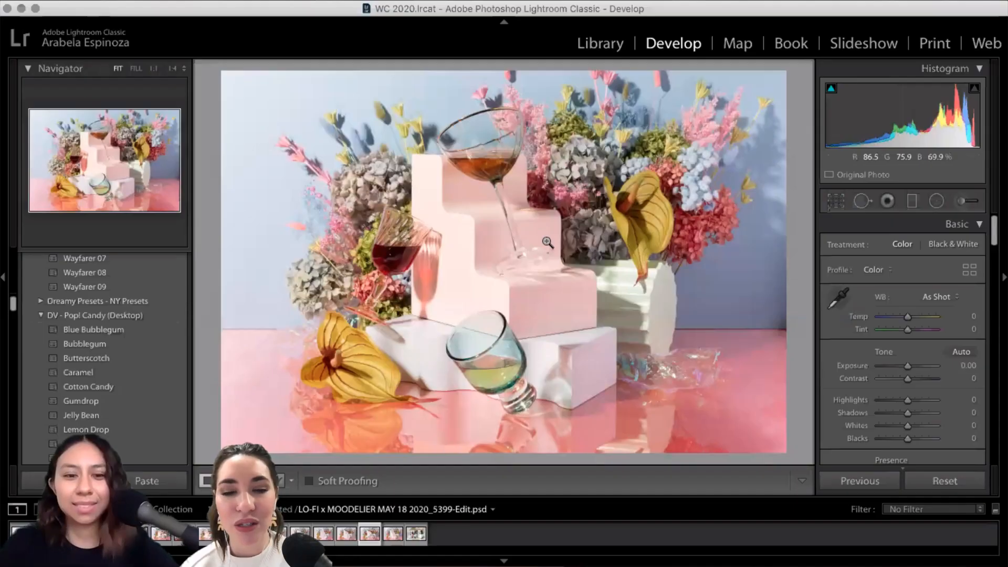
Step: Show All Photographs in the Library grid and open the last bottle shot in Loupe view
click(604, 45)
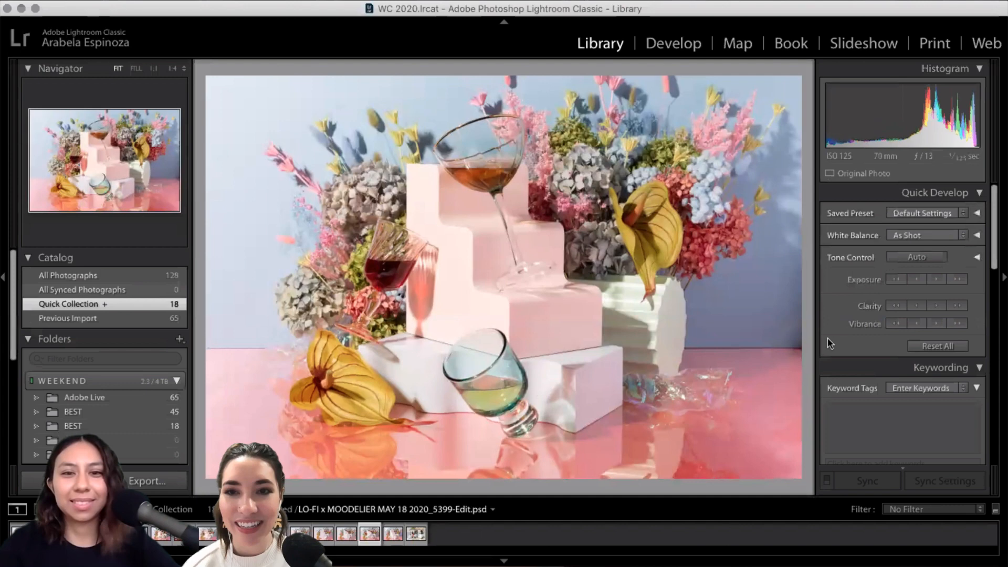
click(68, 276)
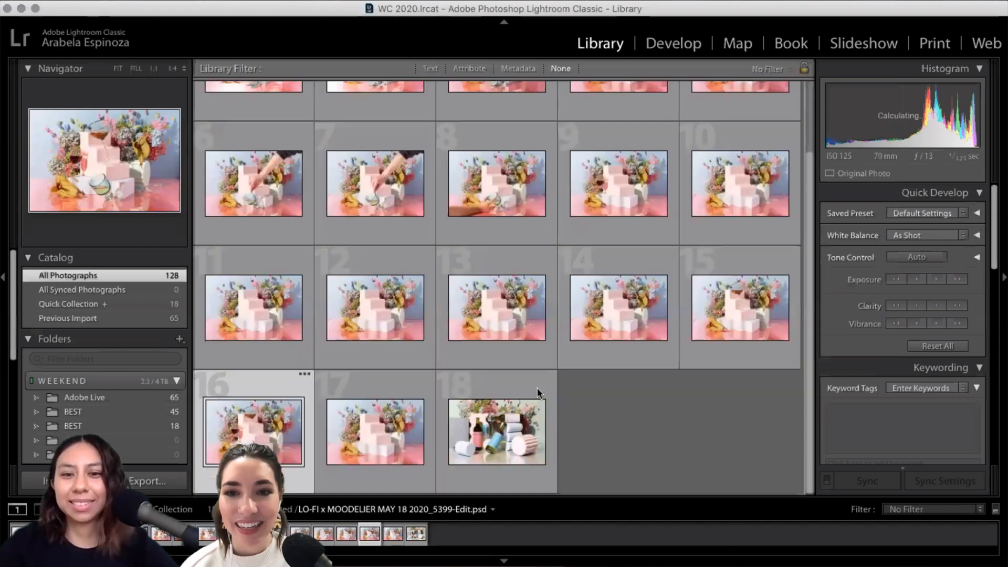
scroll(766, 380, down, 15)
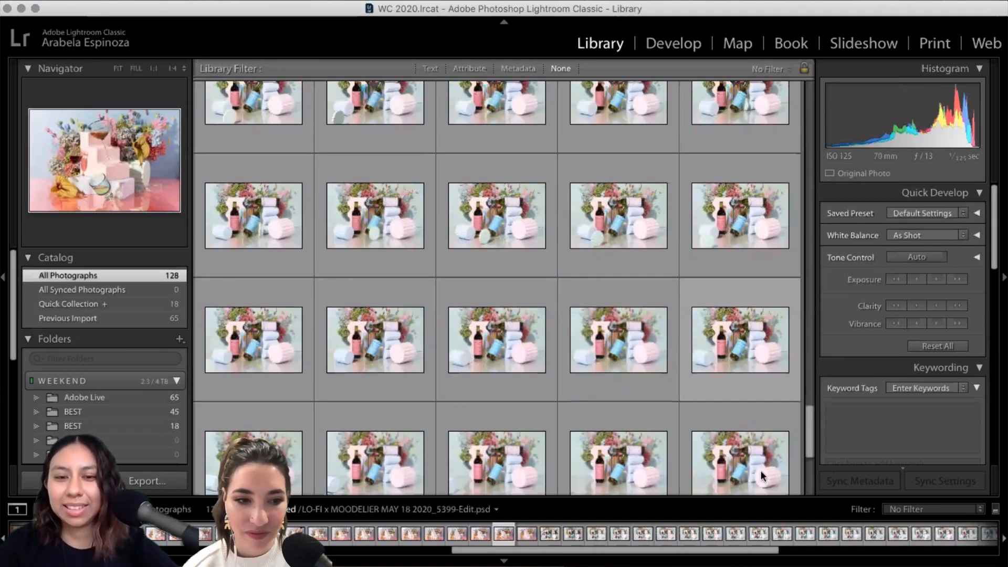
scroll(761, 475, down, 5)
double_click(761, 472)
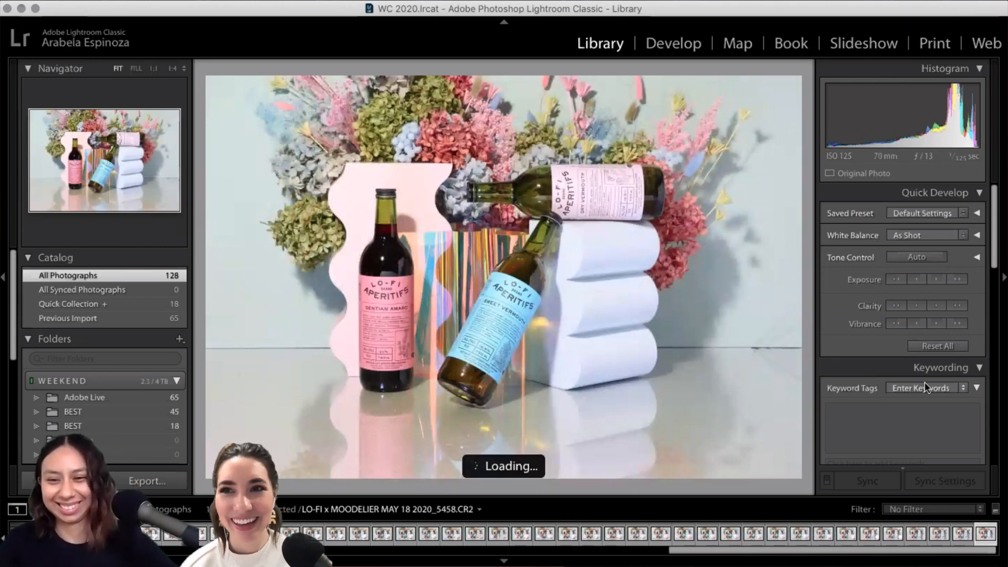
Step: Browse back through earlier bottle shots past 5423, then return to the Photoshop composite
key(Left)
key(Left)
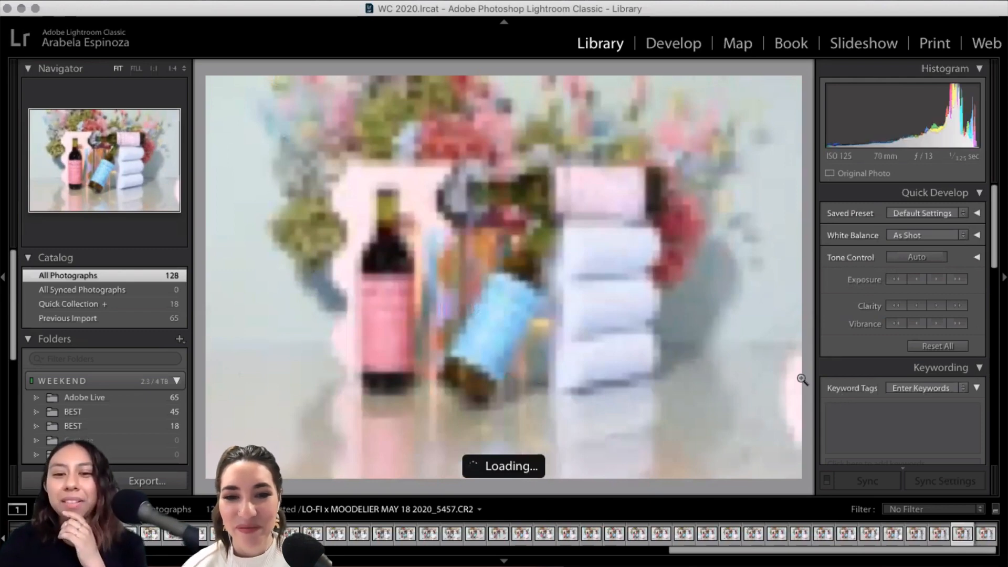
key(Left)
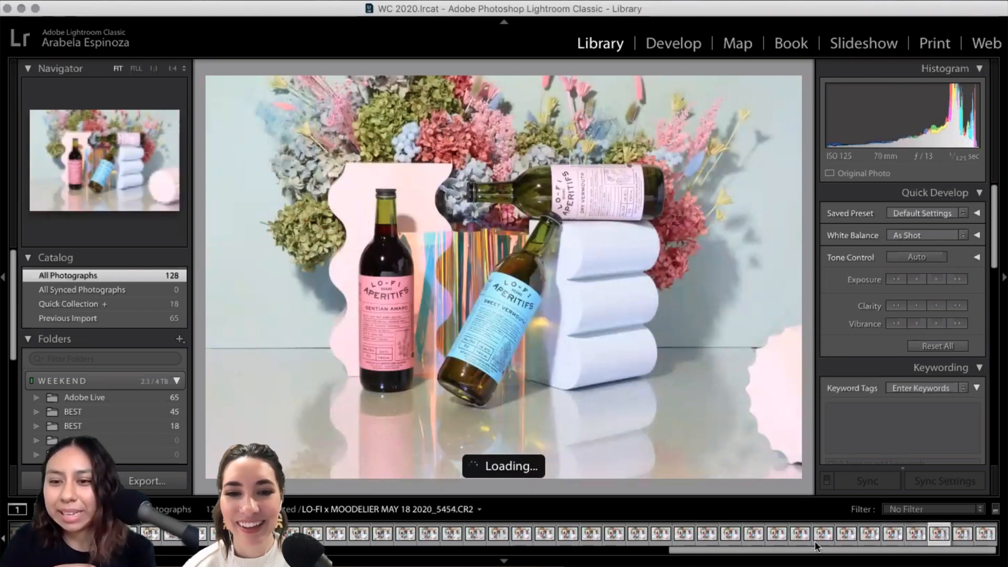
click(807, 535)
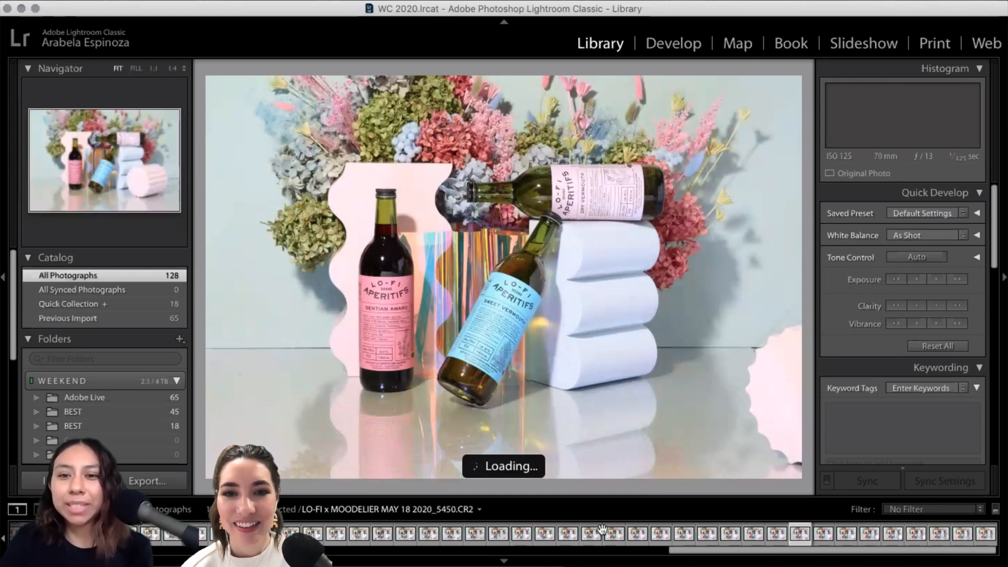
click(499, 535)
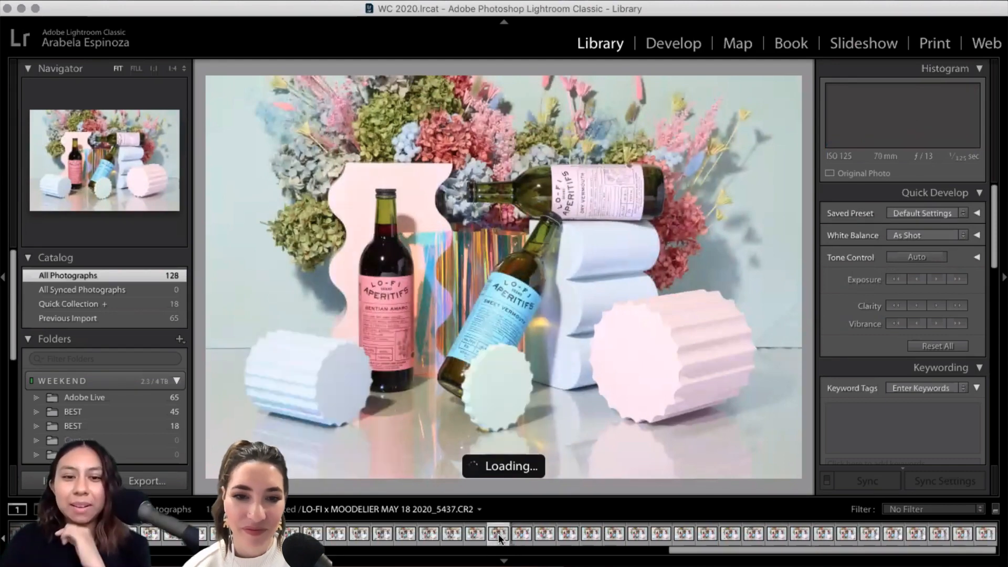
click(334, 535)
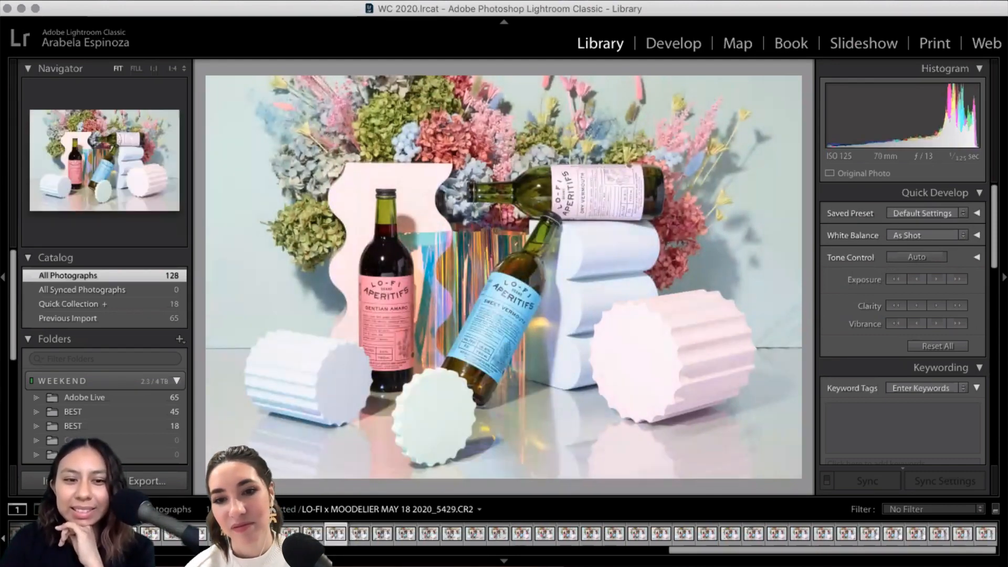
click(267, 534)
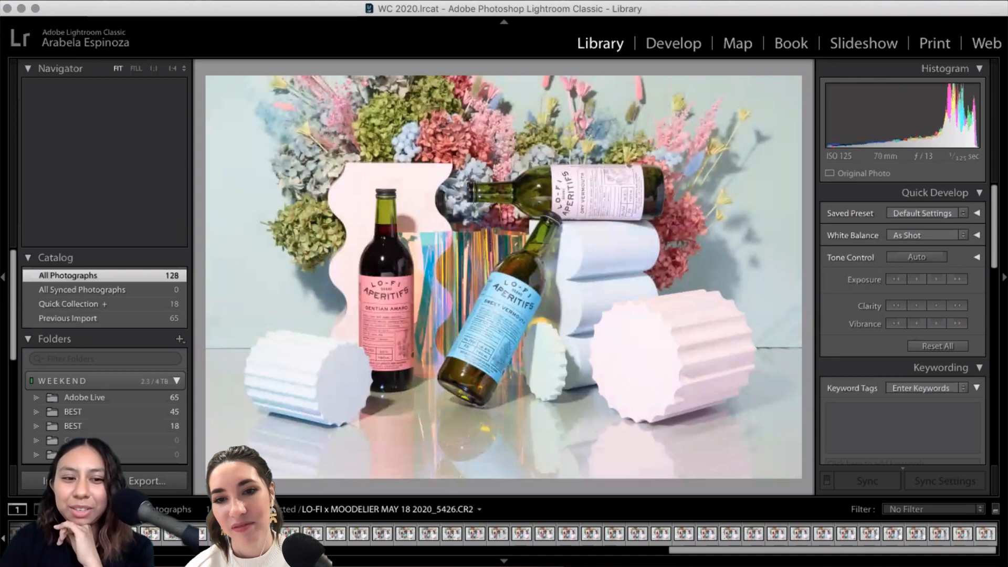
click(171, 537)
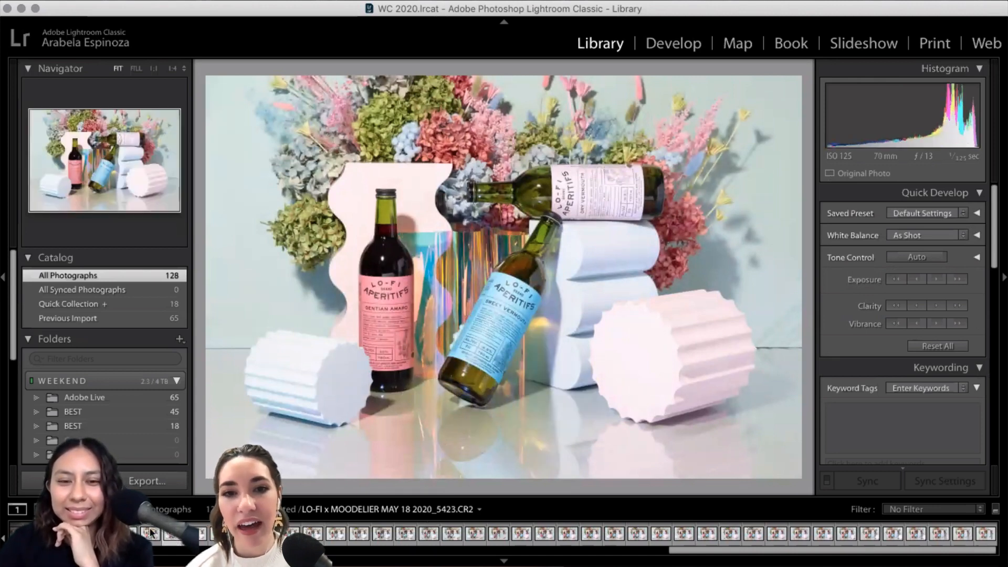
key(Left)
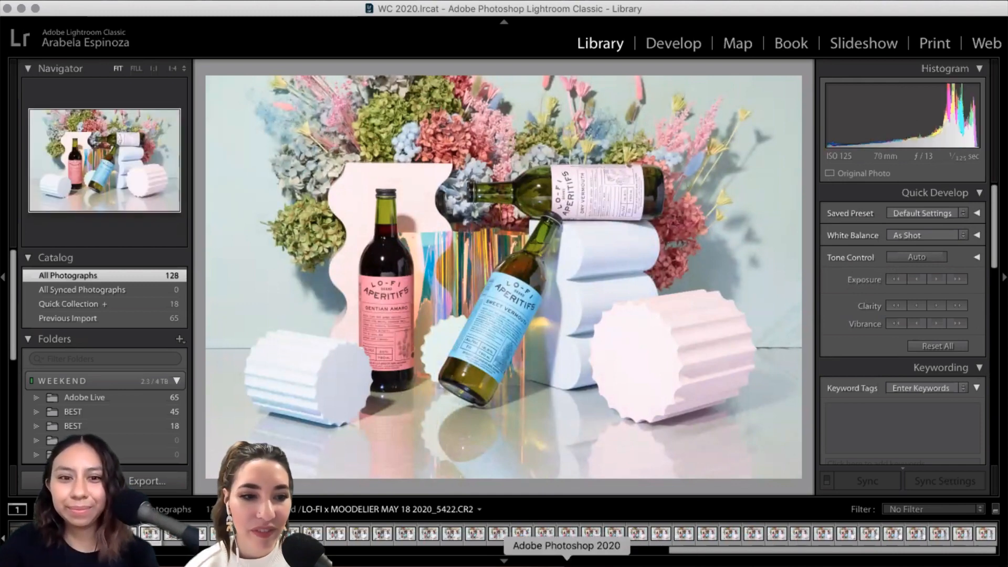
click(566, 563)
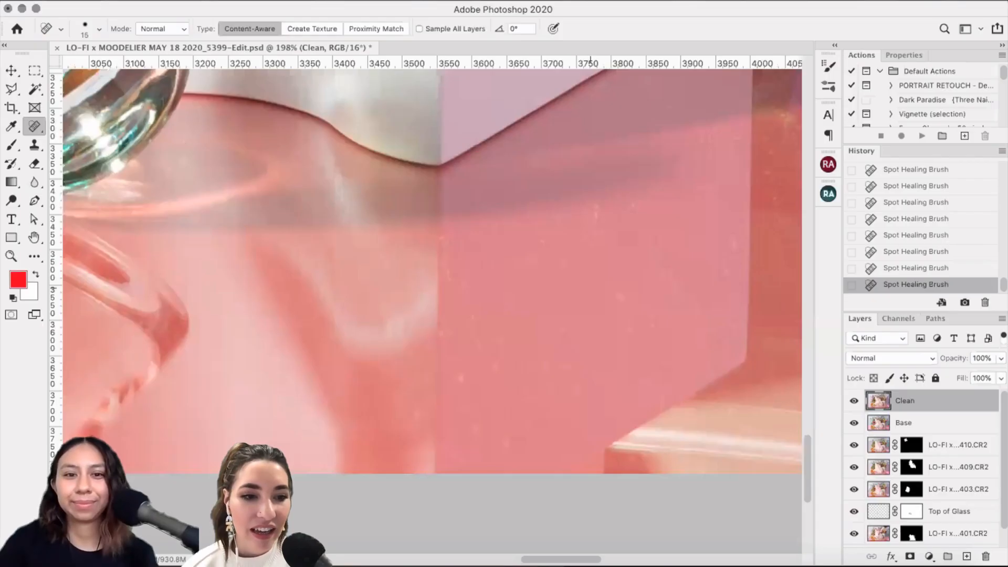
Step: Spot-heal two specks and a short streak beside the pink block's seam
scroll(409, 276, up, 2)
scroll(408, 276, right, 2)
click(408, 275)
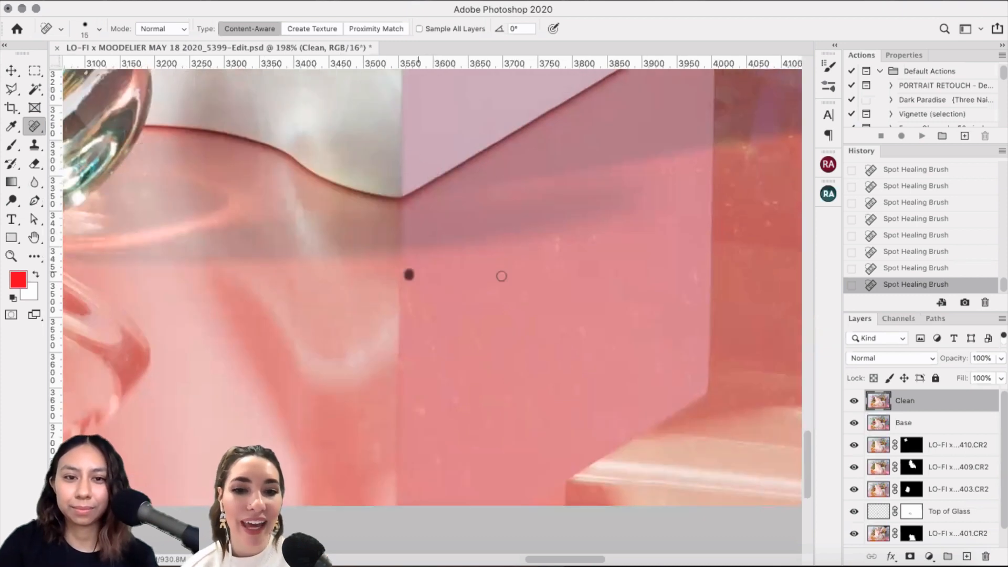
click(422, 276)
mouse_move(400, 264)
mouse_down()
mouse_move(400, 275)
mouse_move(439, 255)
mouse_up()
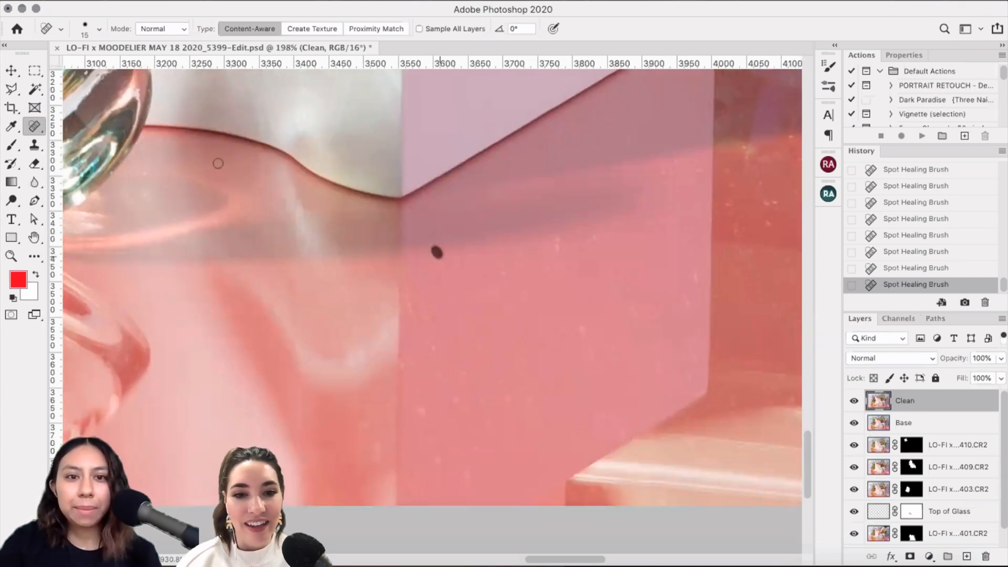
Step: Switch to the Patch Tool and patch two strips along the vertical seam
right_click(32, 130)
click(72, 151)
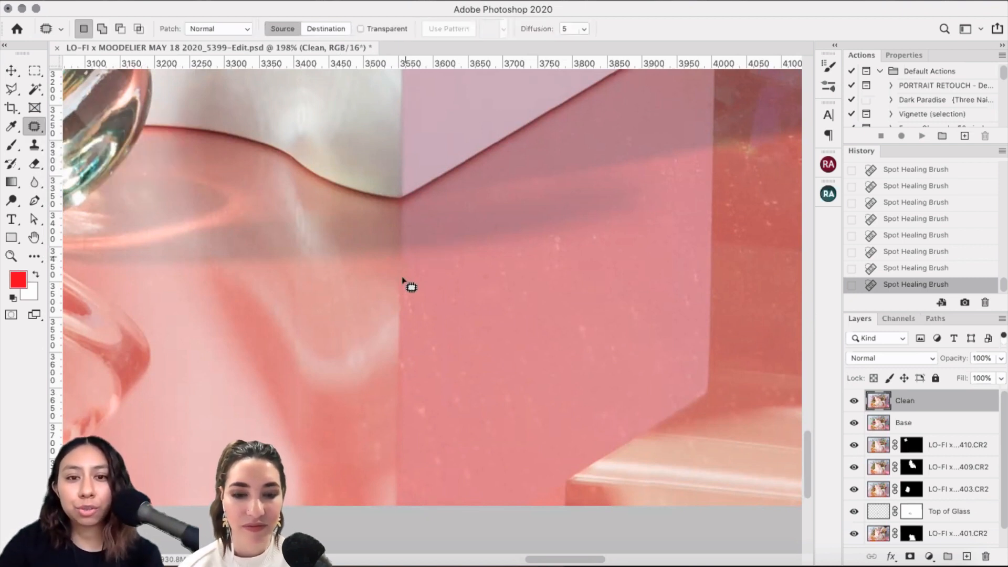
drag(404, 281, 400, 295)
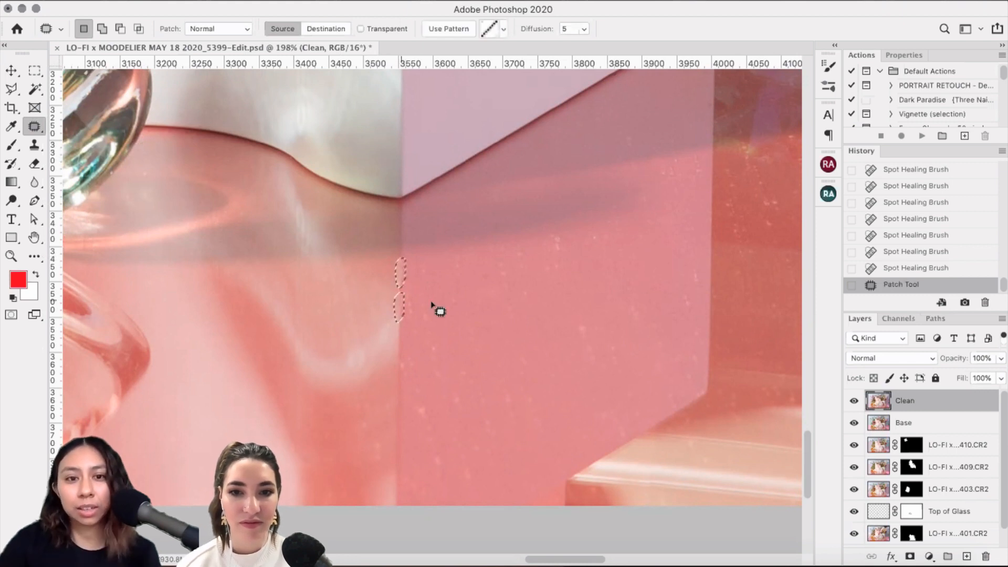
key(super+d)
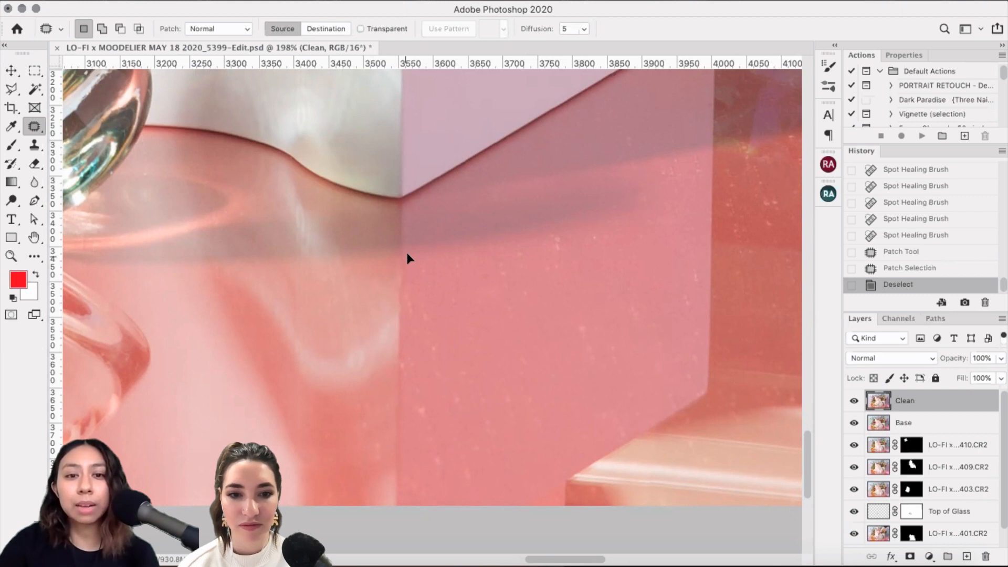
drag(407, 255, 402, 346)
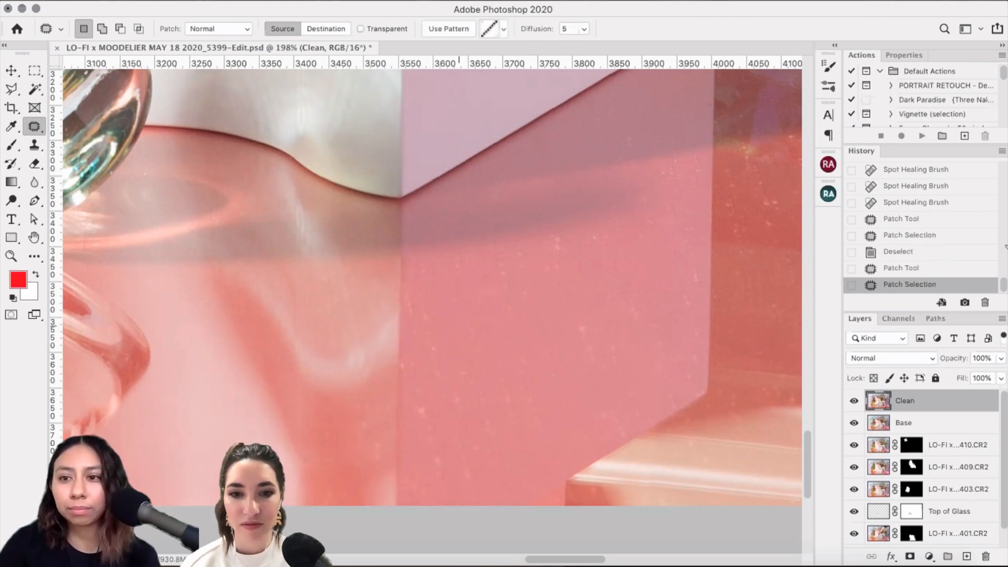
key(super+d)
Step: Undo the seam patches and clear the leftover patch selection
key(super+z)
key(super+z)
key(super+z)
key(super+z)
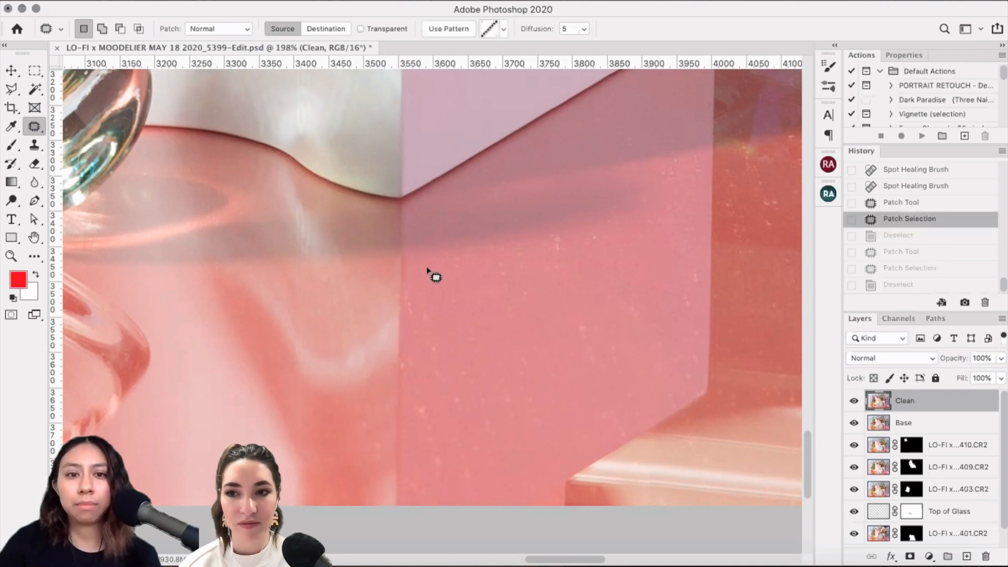
key(super+z)
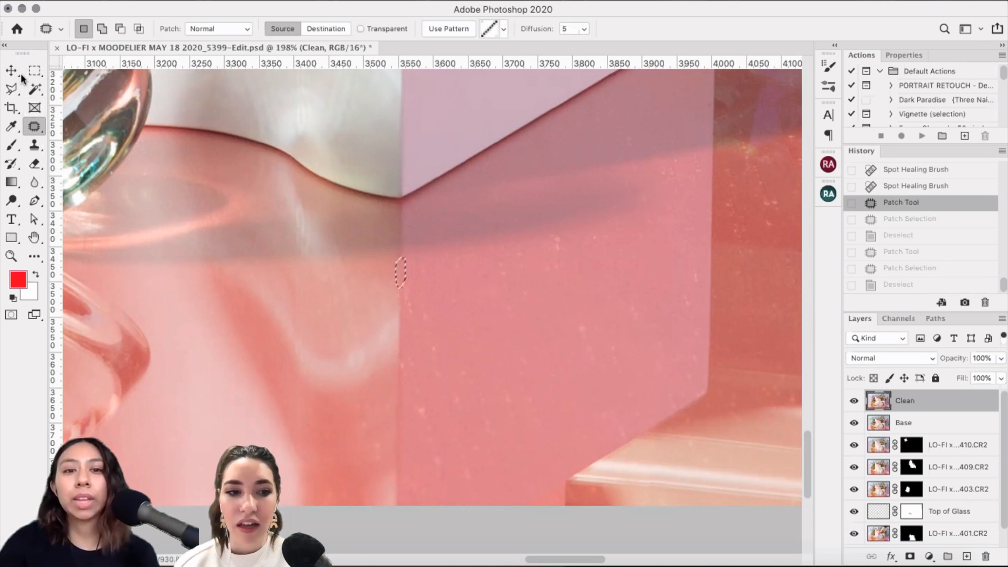
key(m)
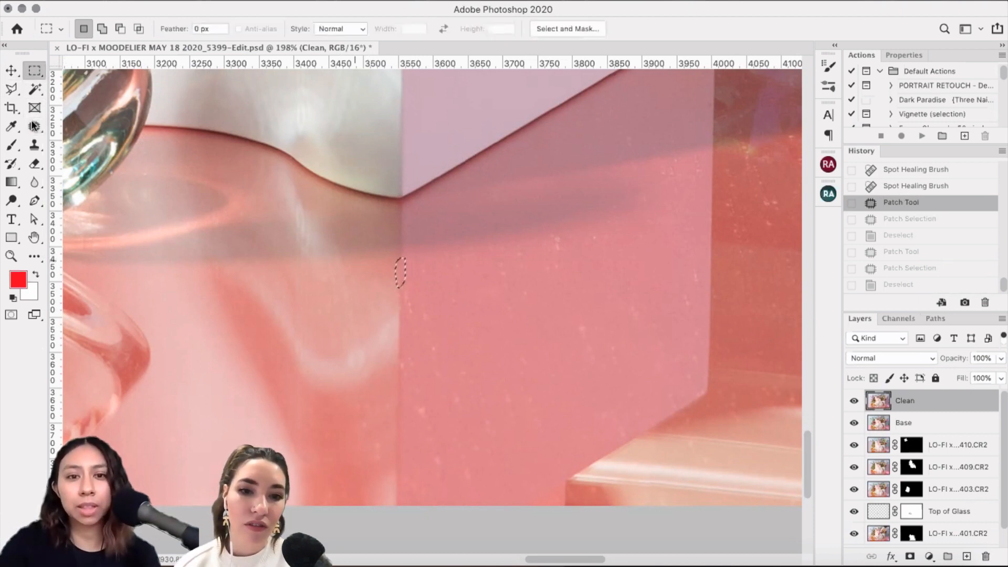
key(ctrl+d)
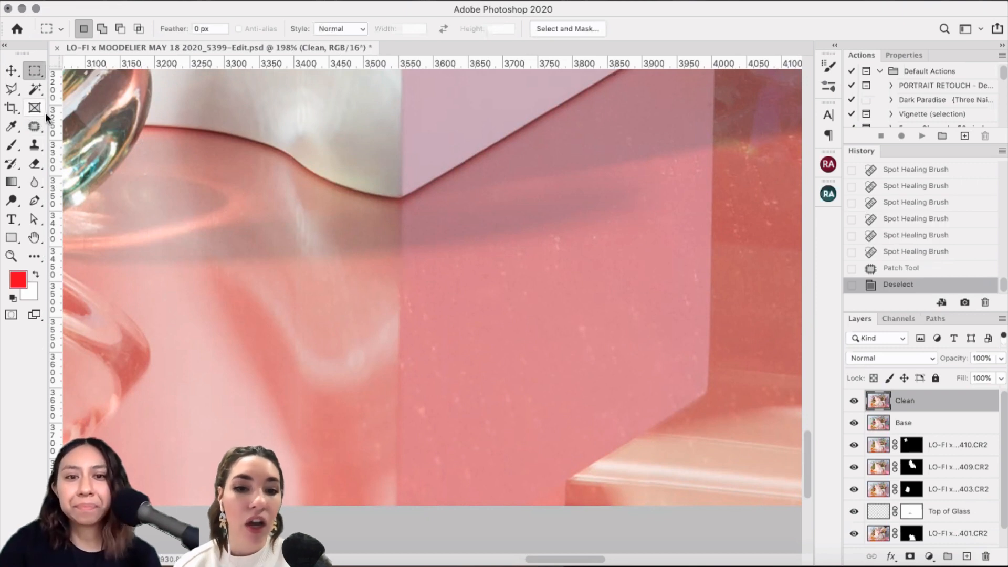
click(35, 127)
Step: Return to Spot Healing and clear specks and streaks near the seam and across the block
click(108, 124)
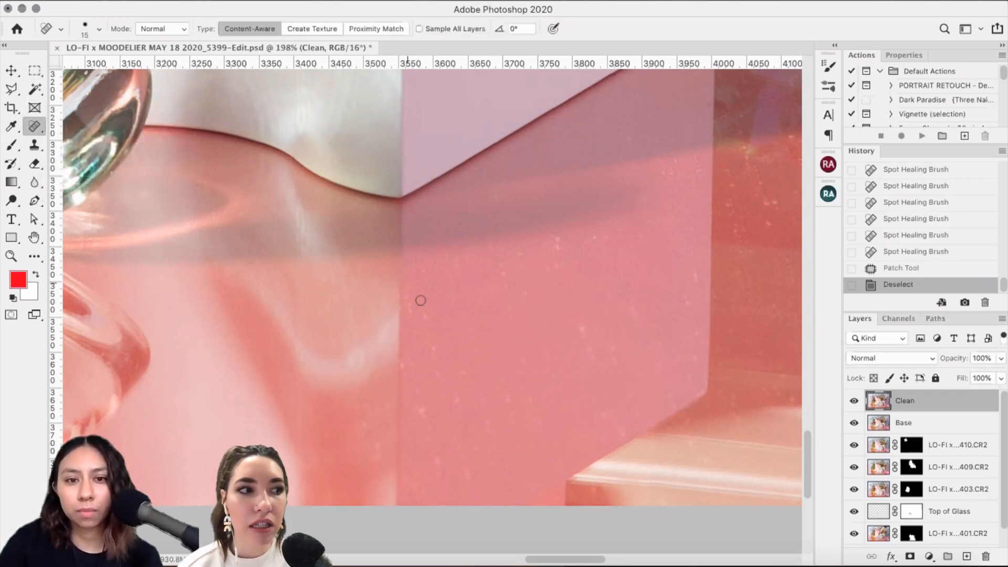
mouse_move(409, 302)
mouse_down()
mouse_move(410, 319)
mouse_move(424, 321)
mouse_up()
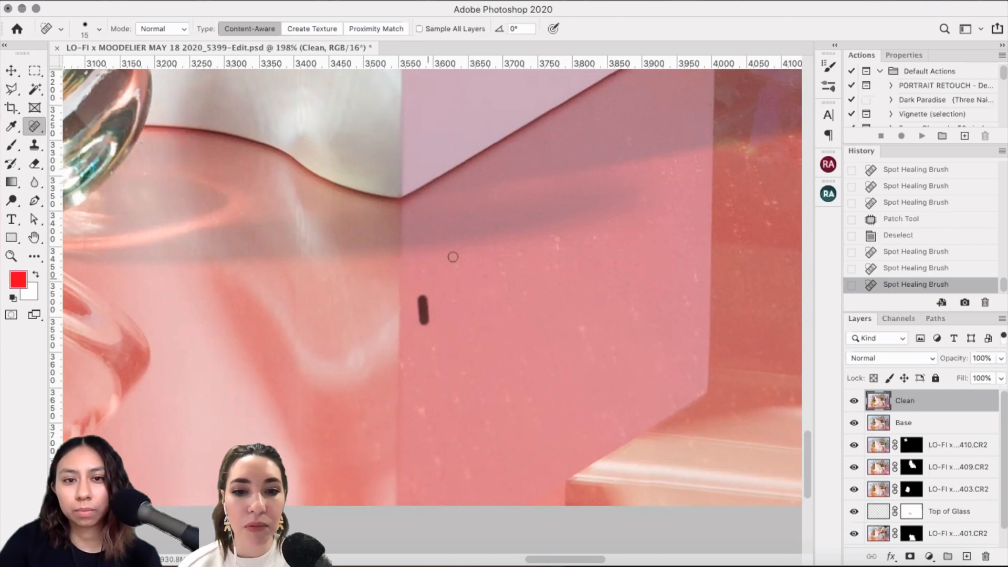
click(428, 267)
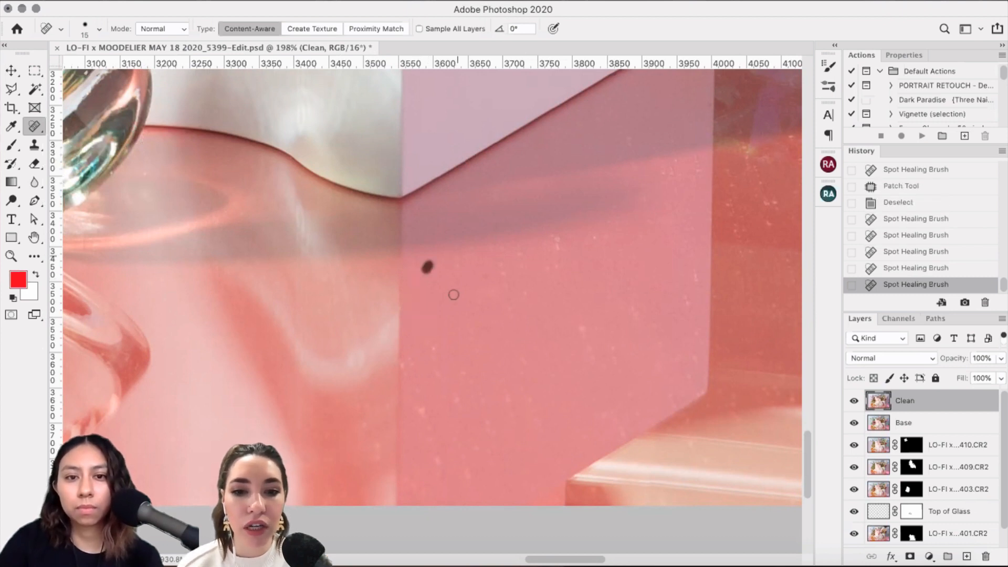
click(459, 258)
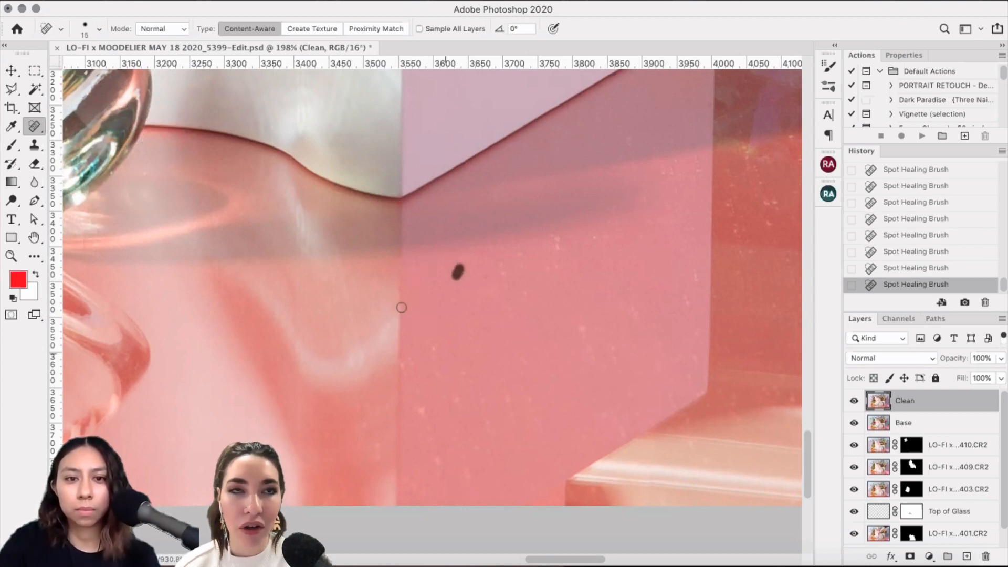
drag(454, 291, 454, 315)
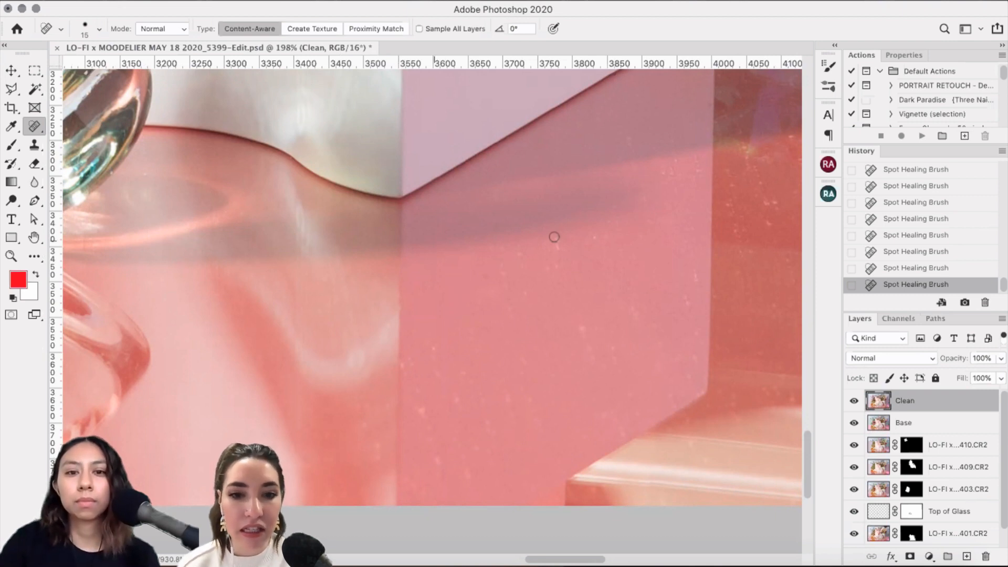
click(398, 299)
click(559, 252)
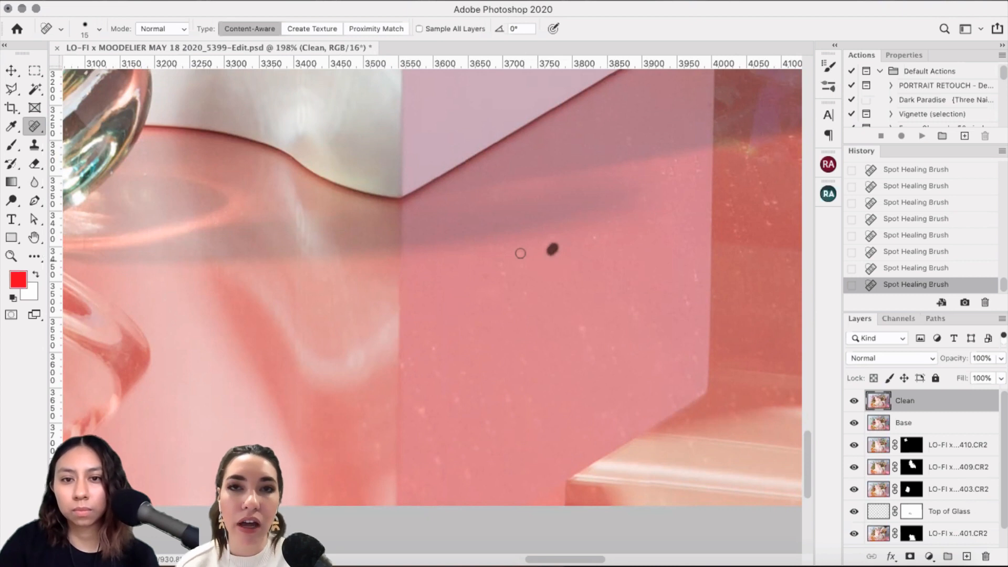
click(522, 260)
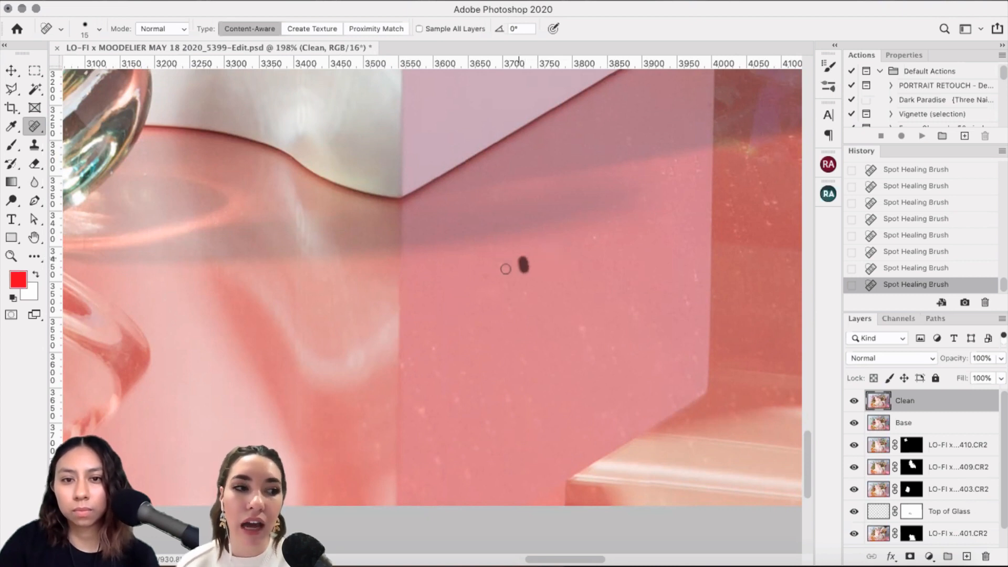
click(504, 251)
Step: Heal dust specks across the box face centre, right edge and top right
click(505, 274)
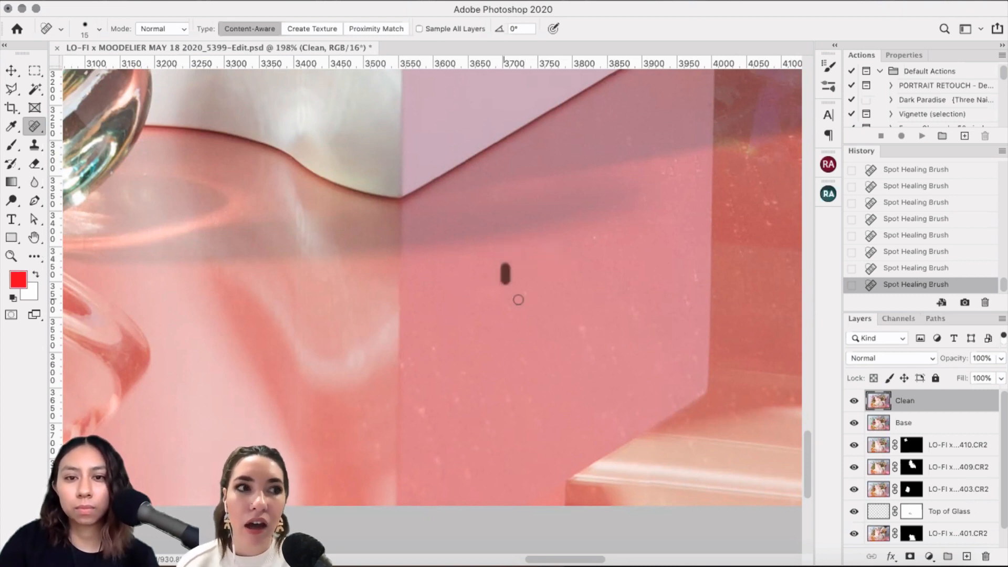
click(525, 293)
click(511, 316)
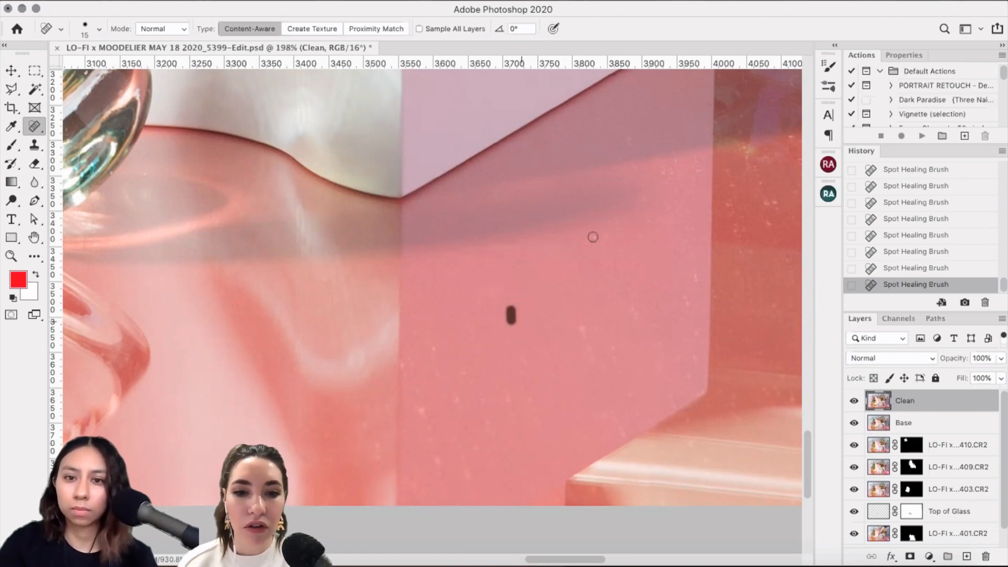
click(593, 236)
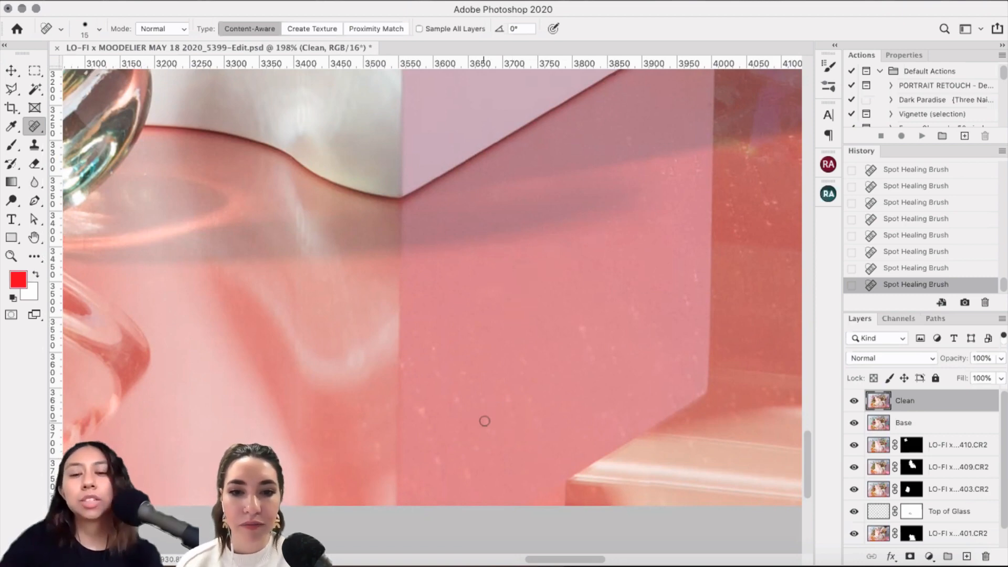
scroll(506, 252, up, 3)
scroll(506, 252, up, 3)
scroll(573, 246, right, 2)
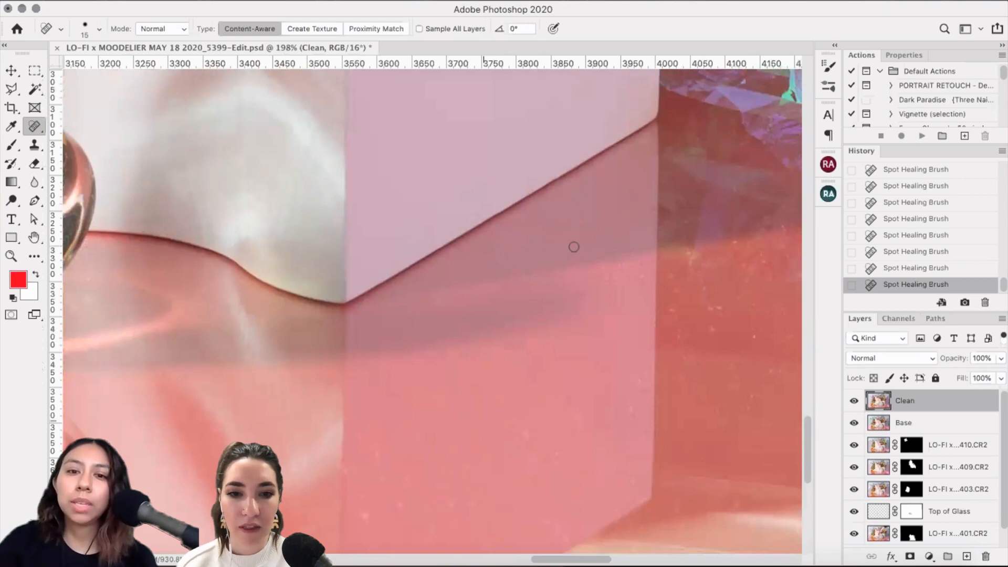
mouse_move(574, 250)
mouse_down()
mouse_move(569, 235)
mouse_move(561, 257)
mouse_up()
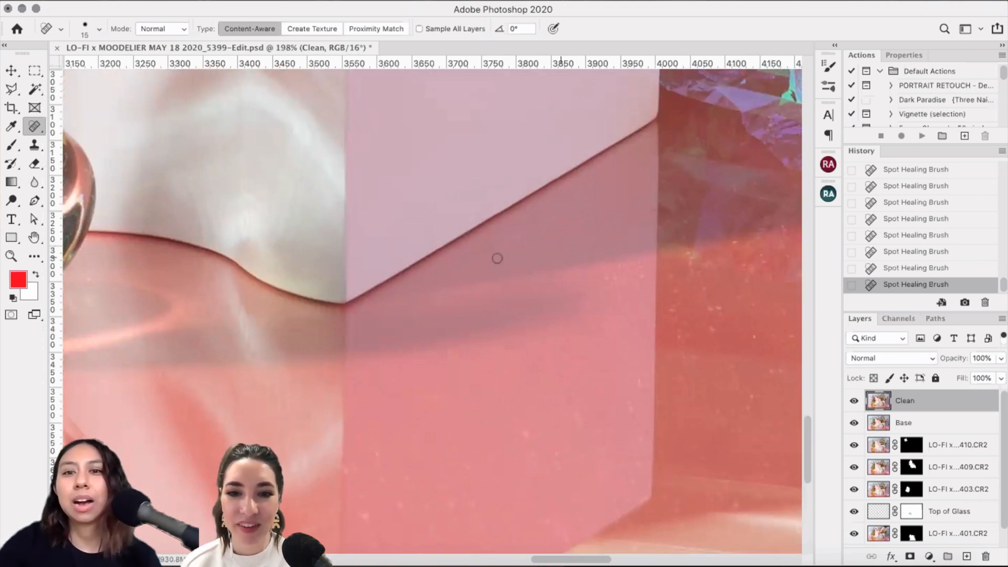
click(600, 179)
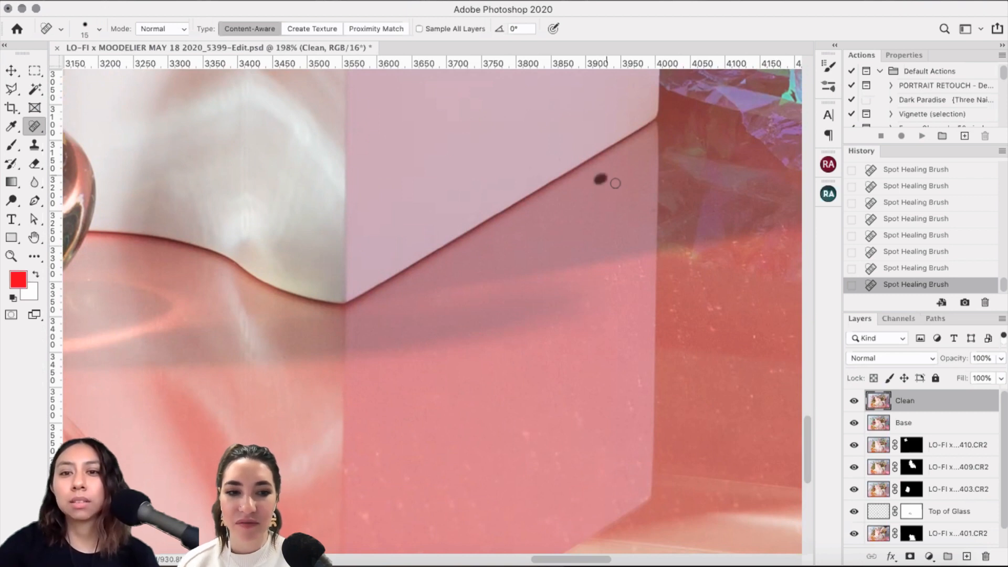
click(652, 210)
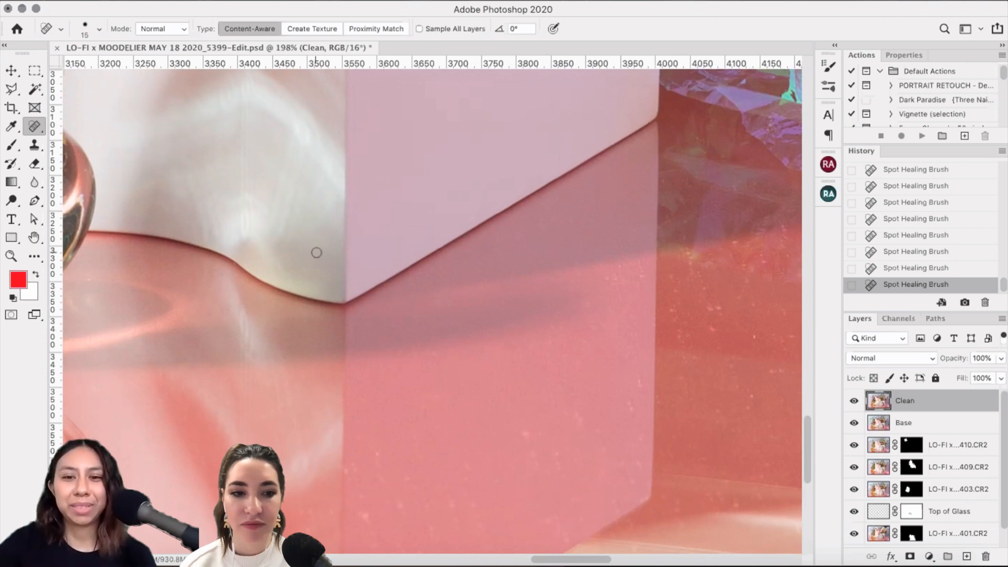
click(440, 303)
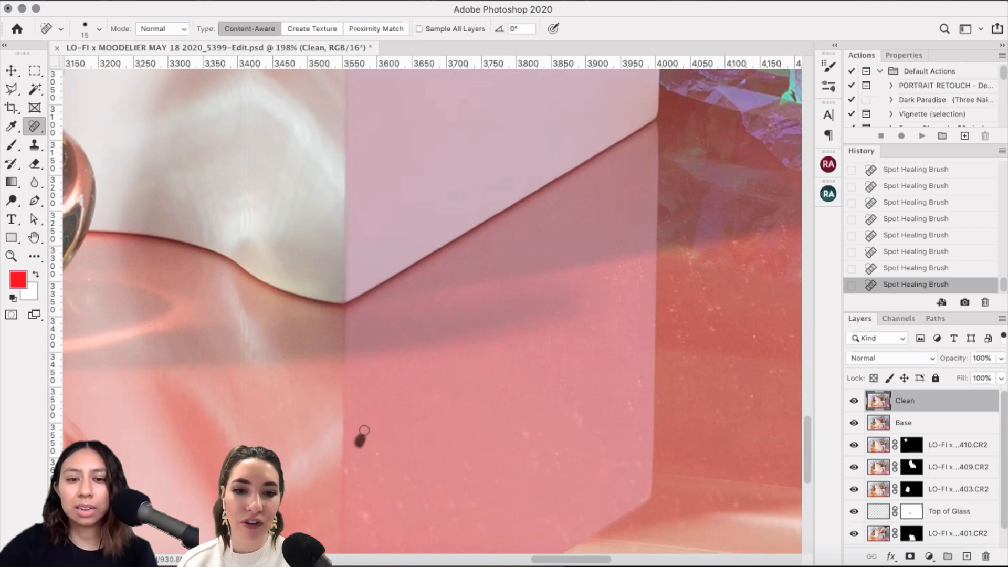
Step: Heal streaks on the lower box face and specks along its right side and top edge
drag(377, 449, 368, 459)
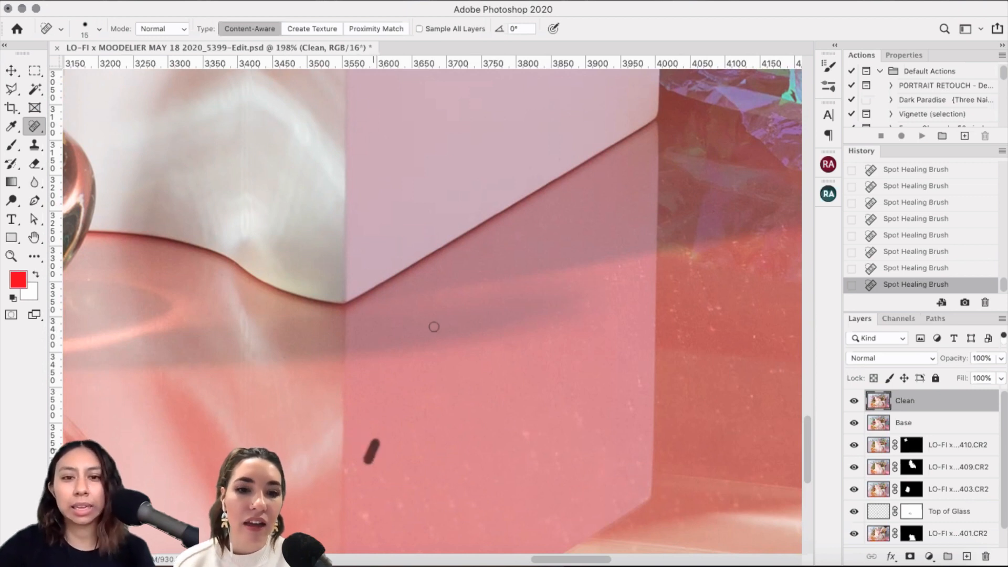
scroll(435, 317, down, 2)
scroll(436, 307, down, 4)
drag(436, 310, 414, 348)
drag(507, 335, 532, 345)
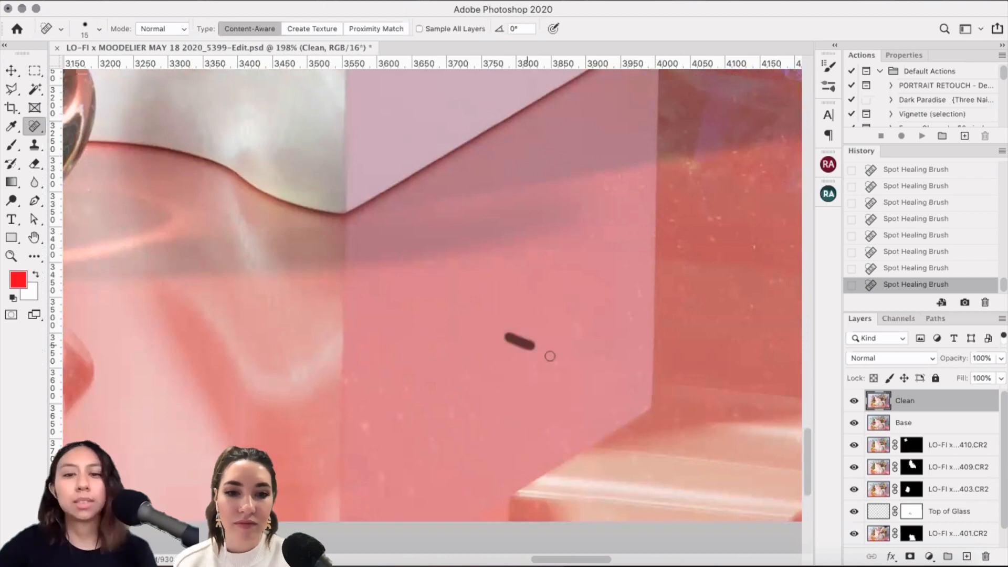
click(546, 346)
click(553, 367)
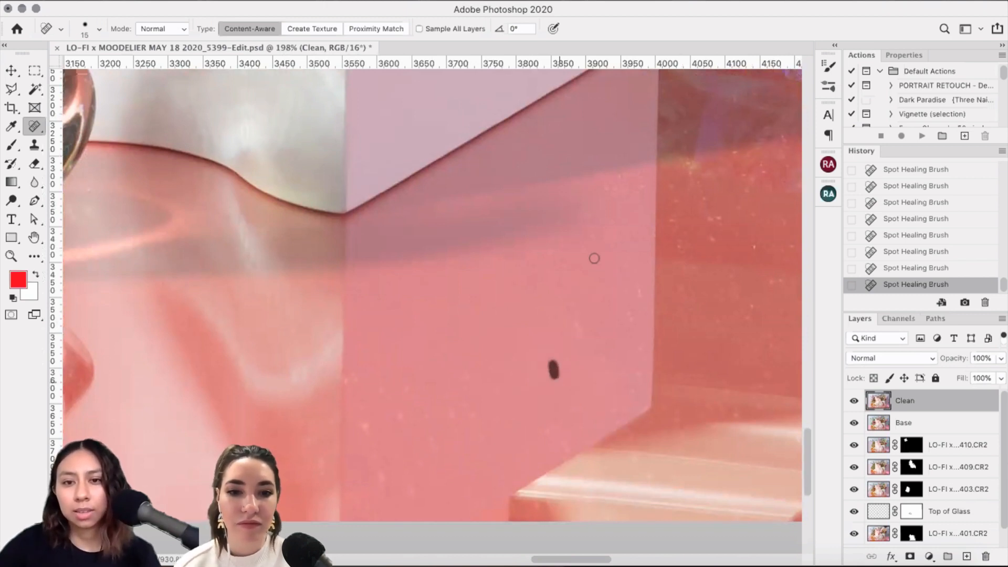
click(549, 253)
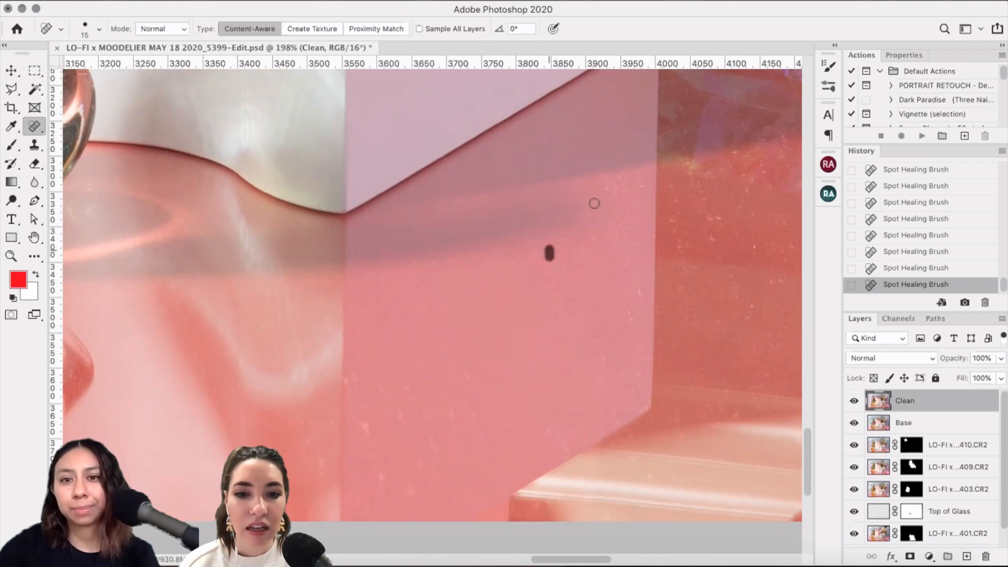
click(577, 183)
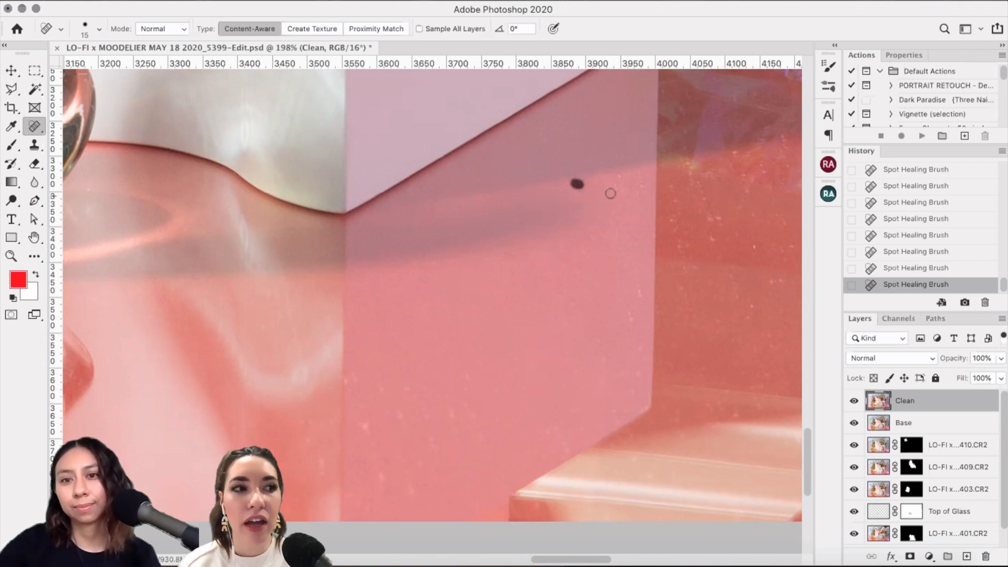
click(617, 189)
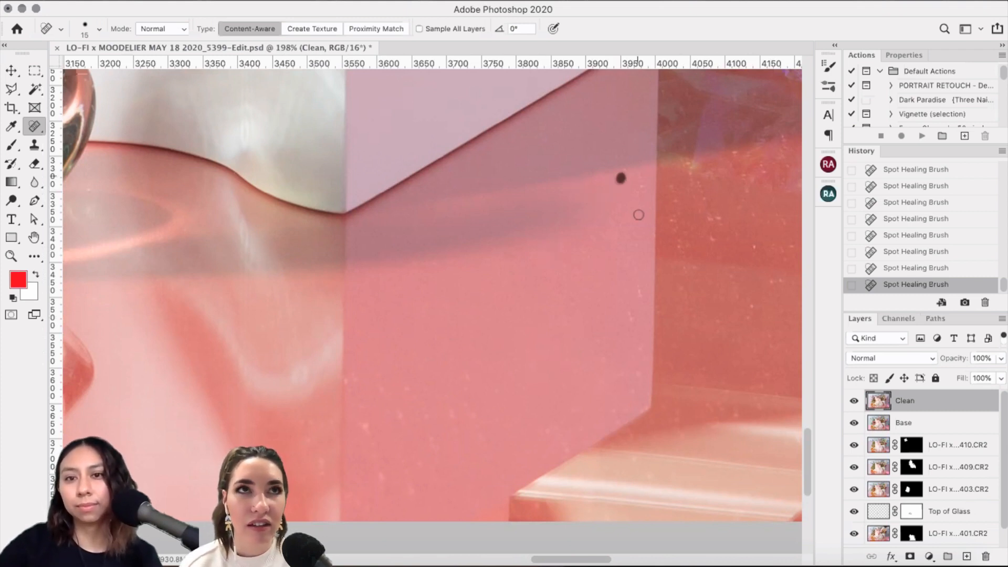
click(640, 181)
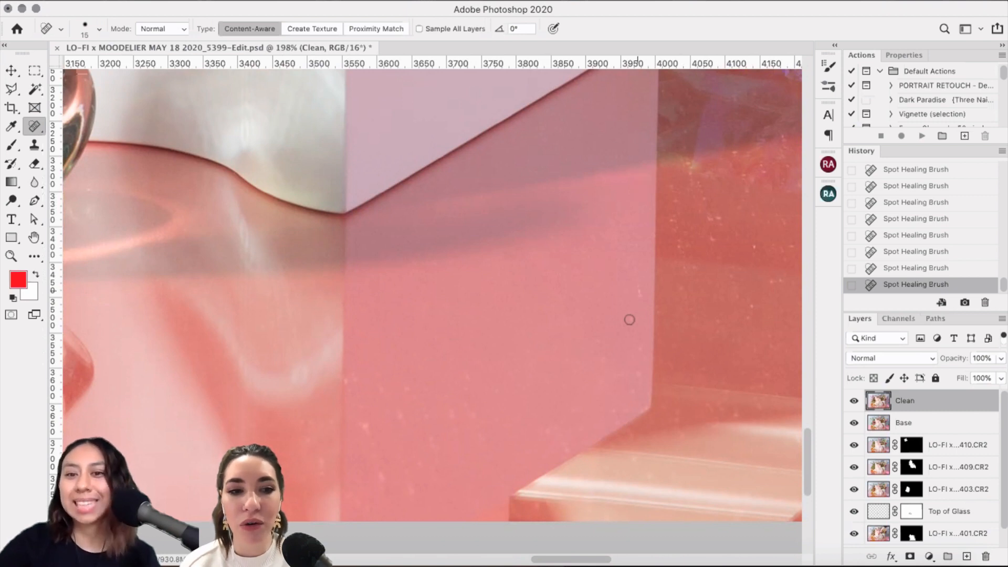
Step: Clean marks along the box's right edge, bottom corners and base
drag(623, 304, 629, 317)
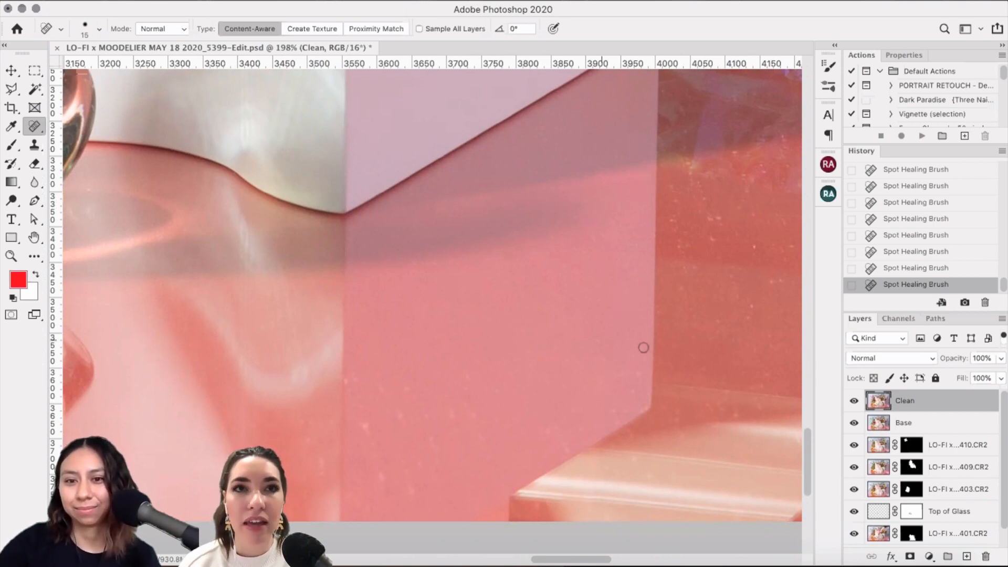
drag(641, 365, 636, 388)
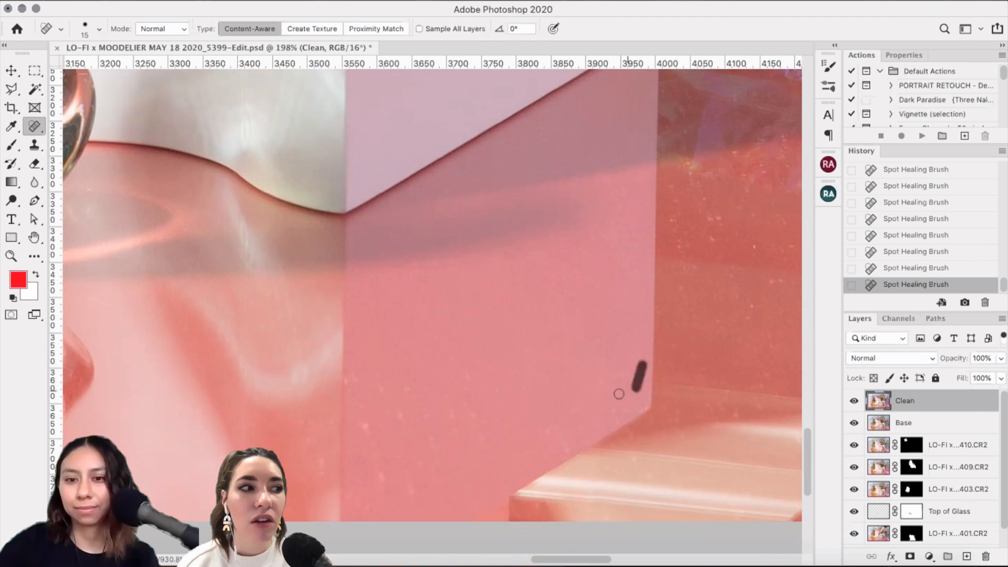
click(626, 411)
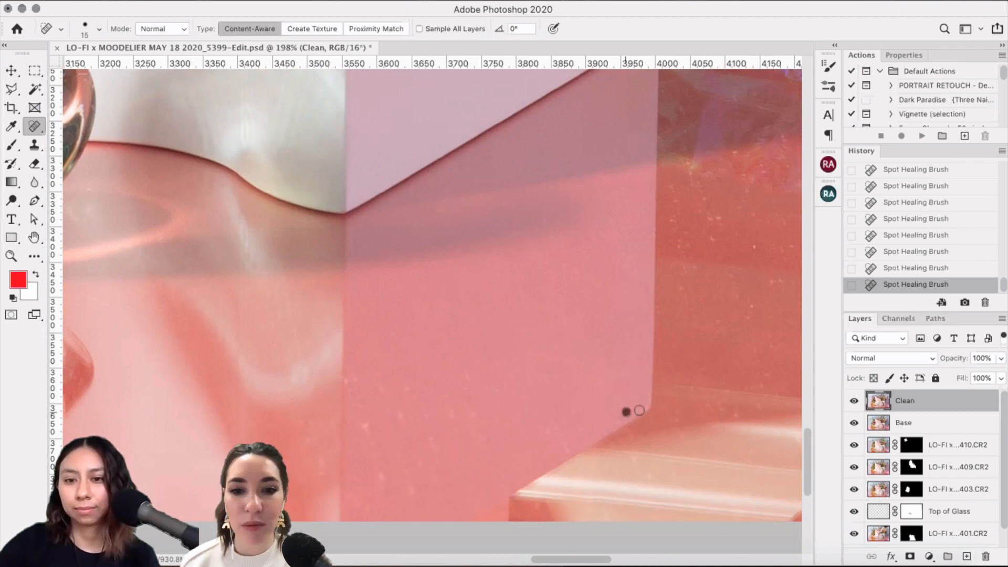
click(644, 407)
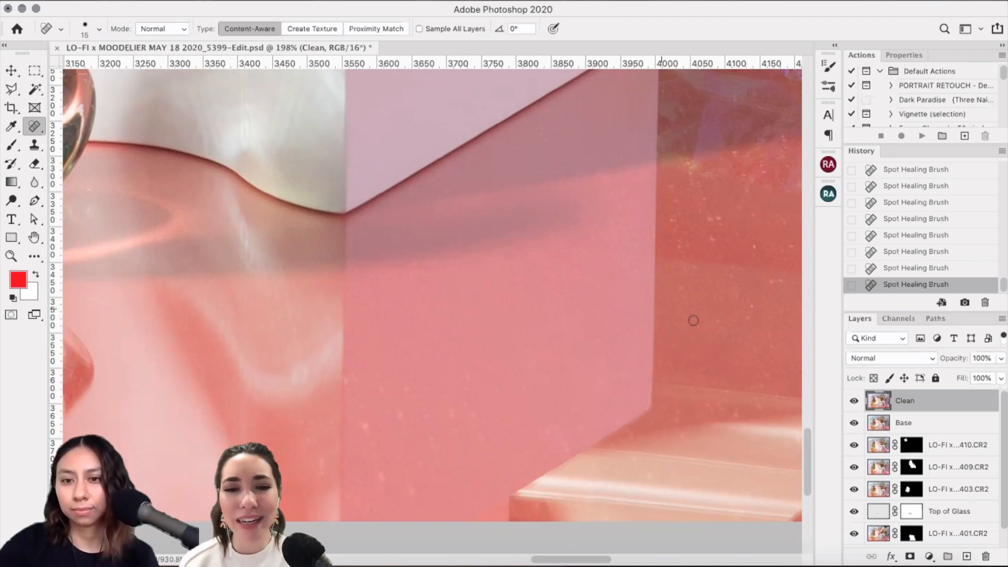
click(665, 403)
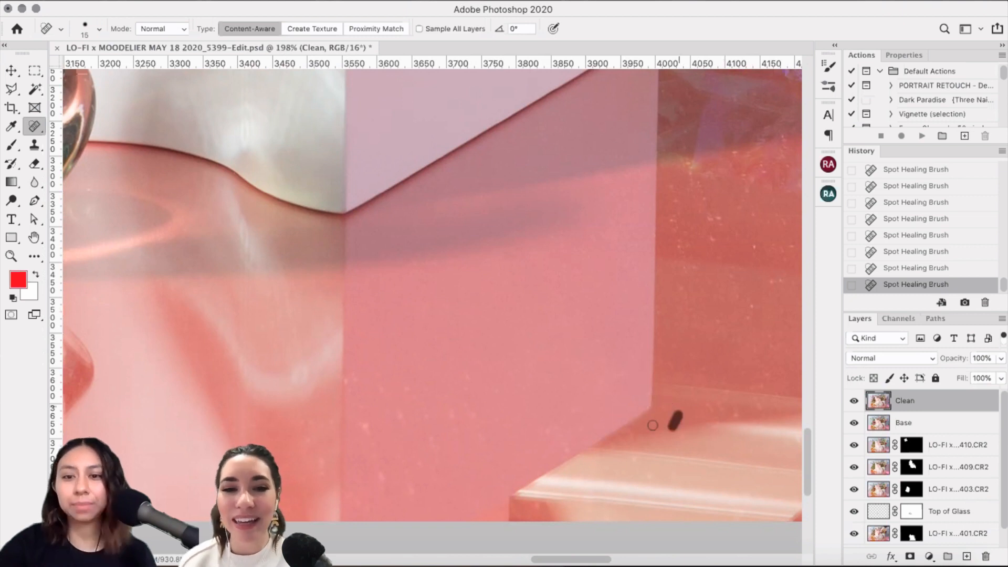
click(637, 448)
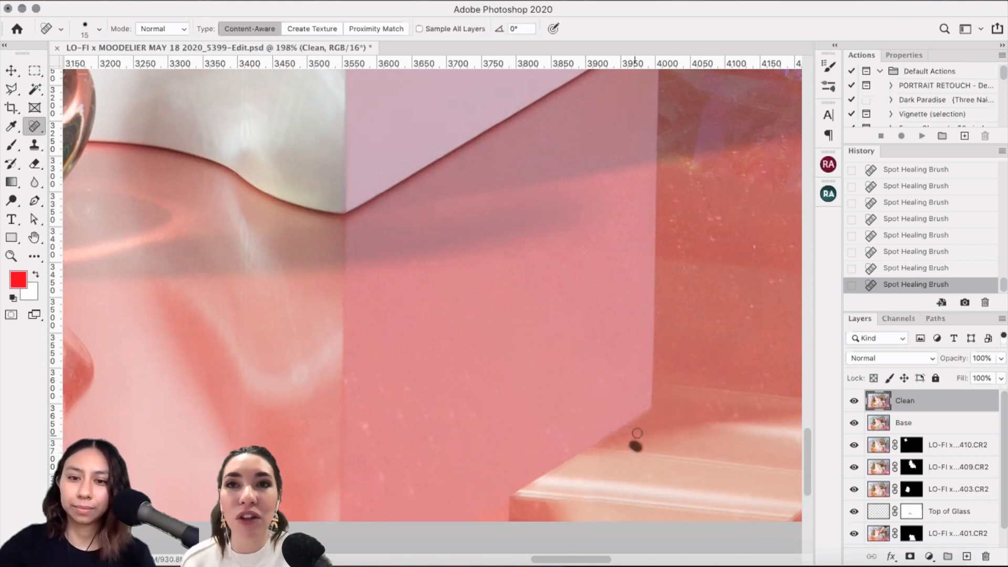
click(558, 436)
click(566, 448)
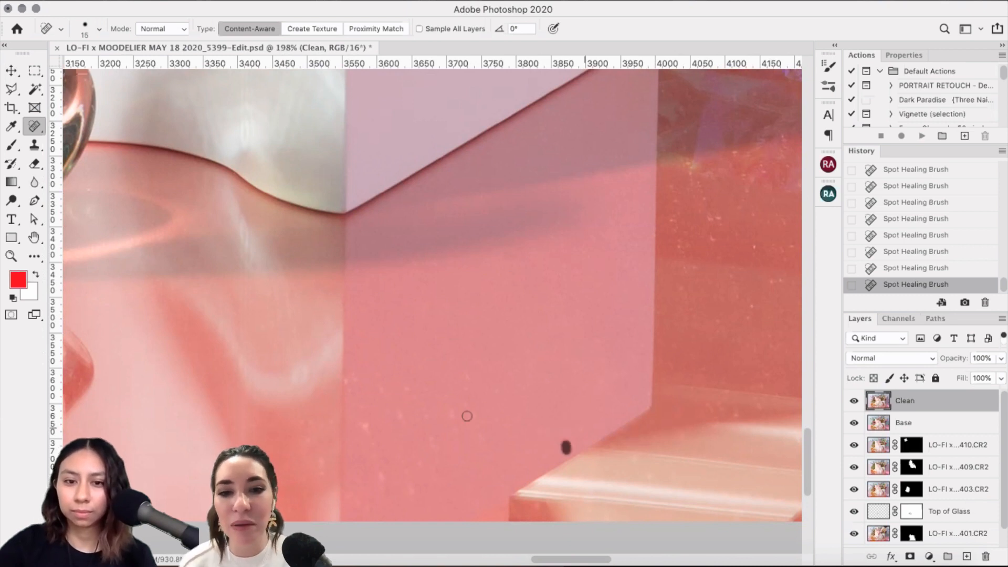
click(584, 429)
Step: Heal grainy specks on the lower-left box face and along the vertical seam
drag(464, 375, 468, 391)
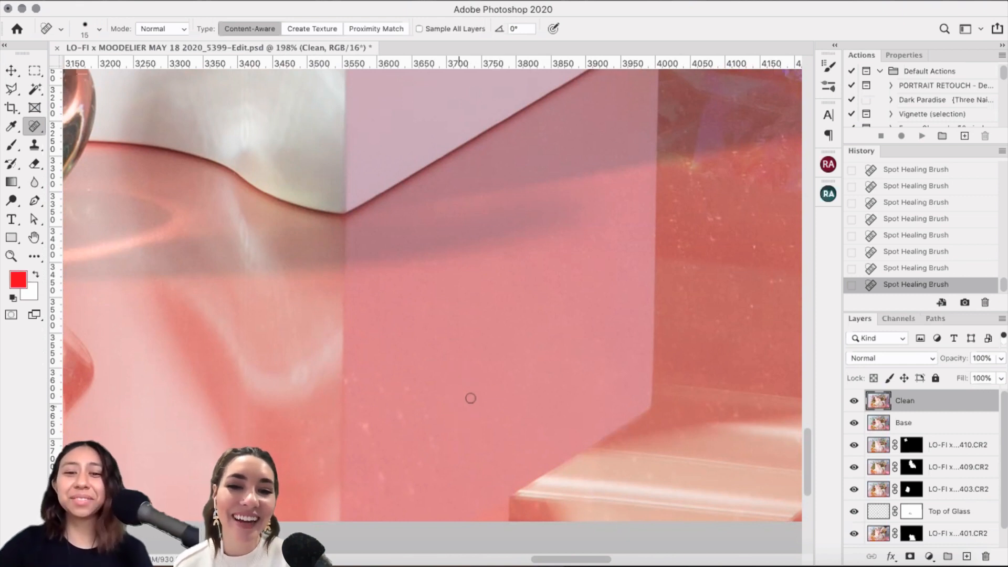
mouse_move(464, 400)
mouse_down()
mouse_move(470, 408)
mouse_move(441, 420)
mouse_up()
mouse_move(414, 386)
mouse_down()
mouse_move(405, 416)
mouse_move(436, 453)
mouse_up()
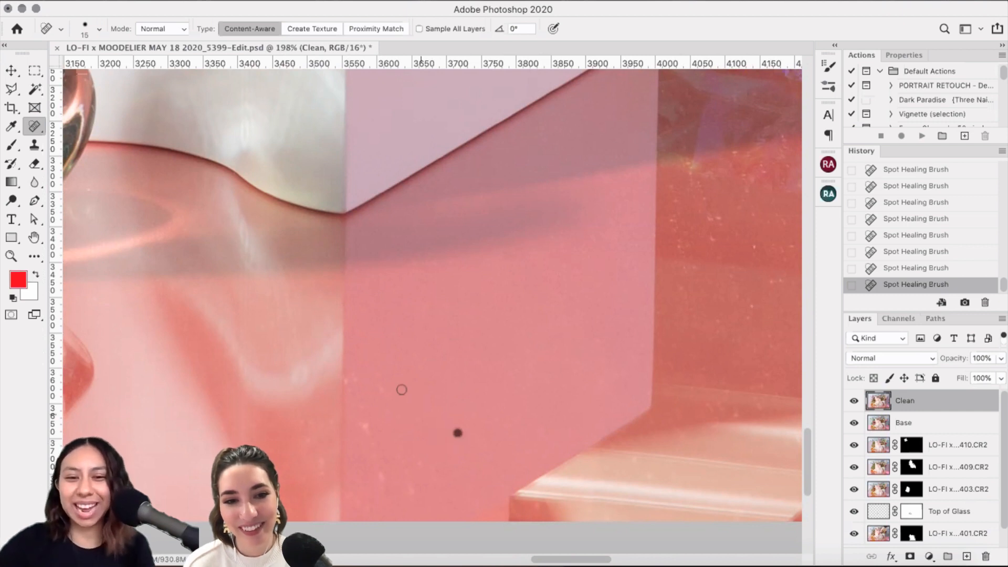
drag(403, 377, 408, 394)
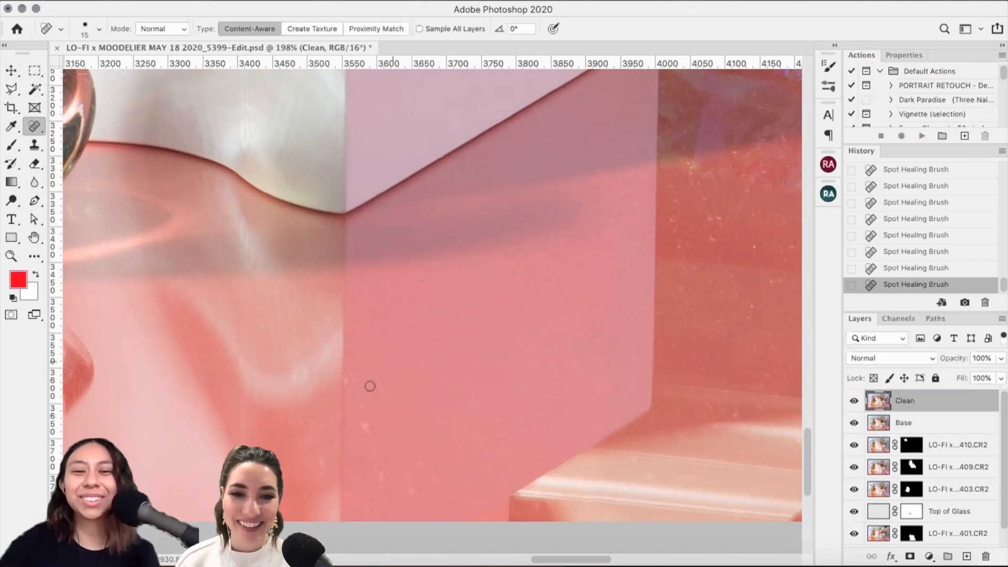
drag(355, 373, 357, 388)
drag(394, 345, 396, 354)
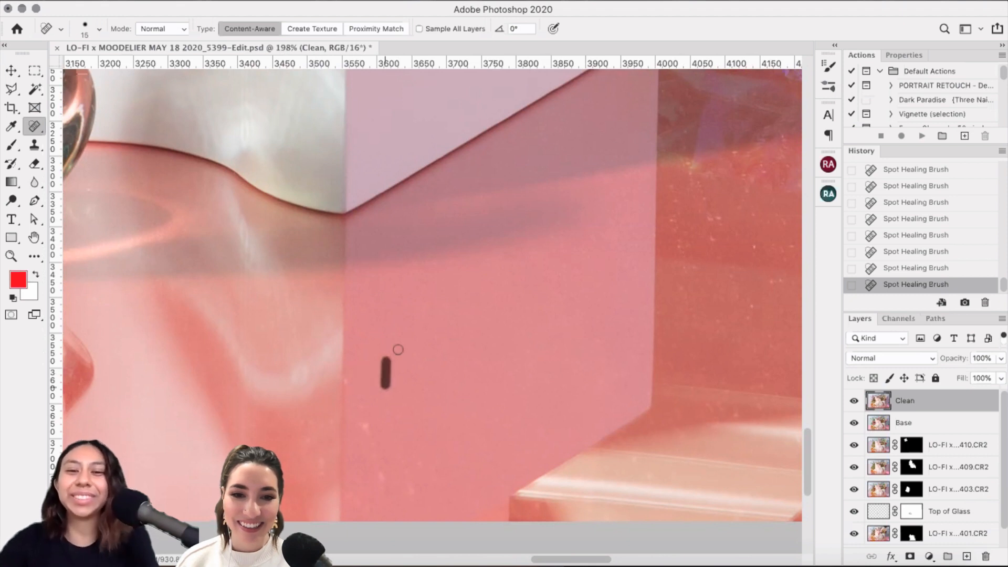
click(349, 379)
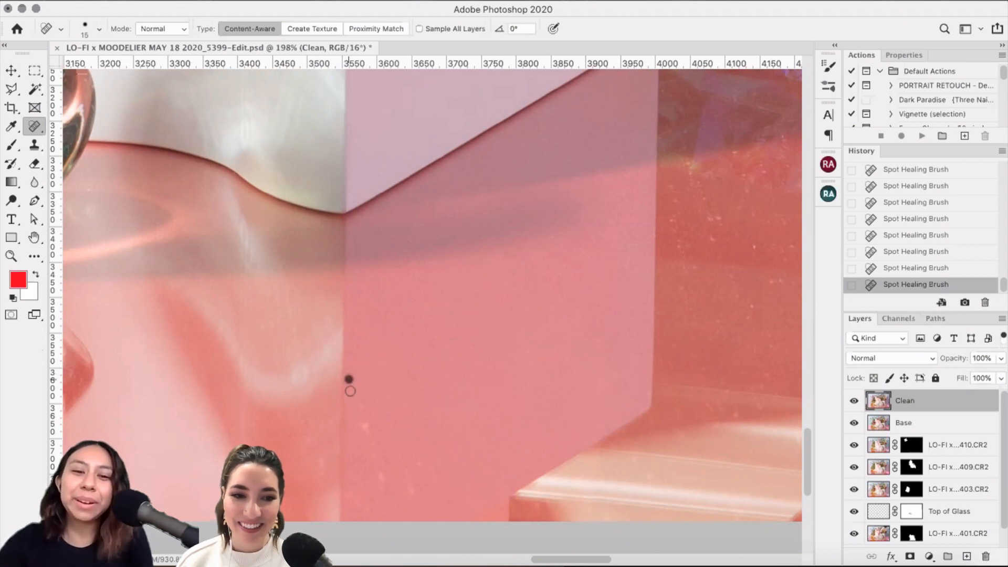
click(359, 404)
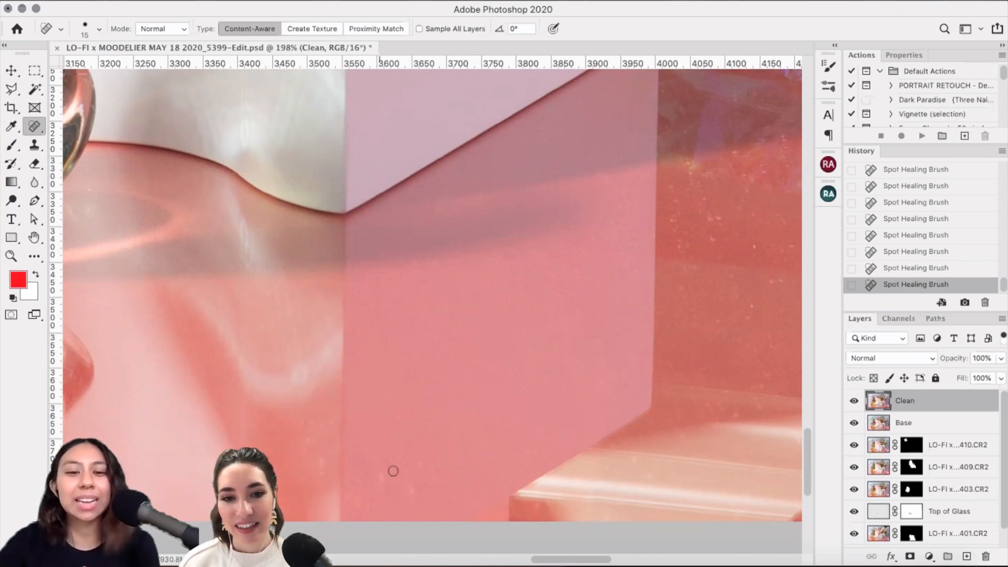
Step: Heal remaining specks near the box bottom, pink floor, shaded face and lower right step
drag(400, 455, 399, 476)
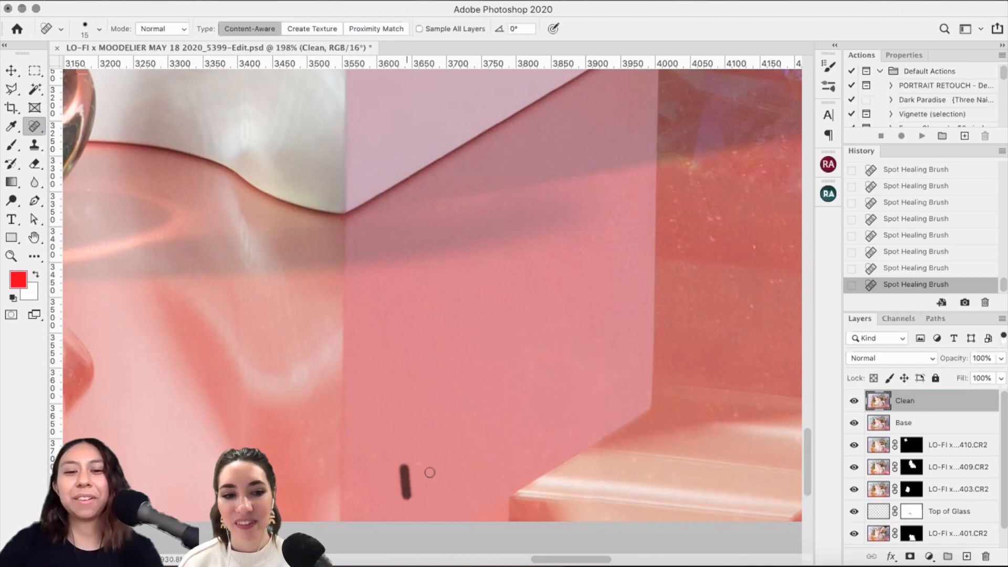
click(417, 470)
drag(437, 460, 431, 474)
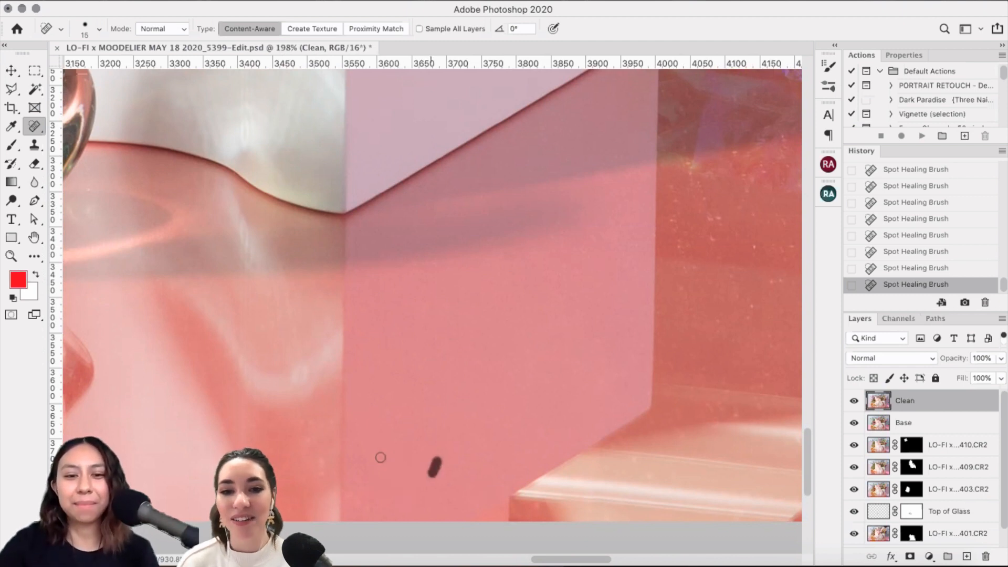
click(377, 502)
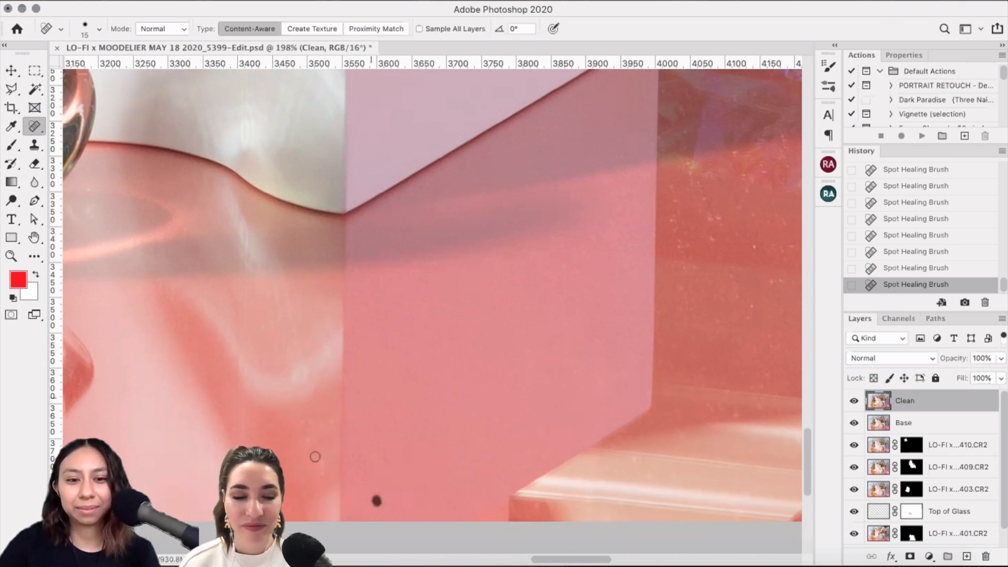
click(322, 462)
click(308, 422)
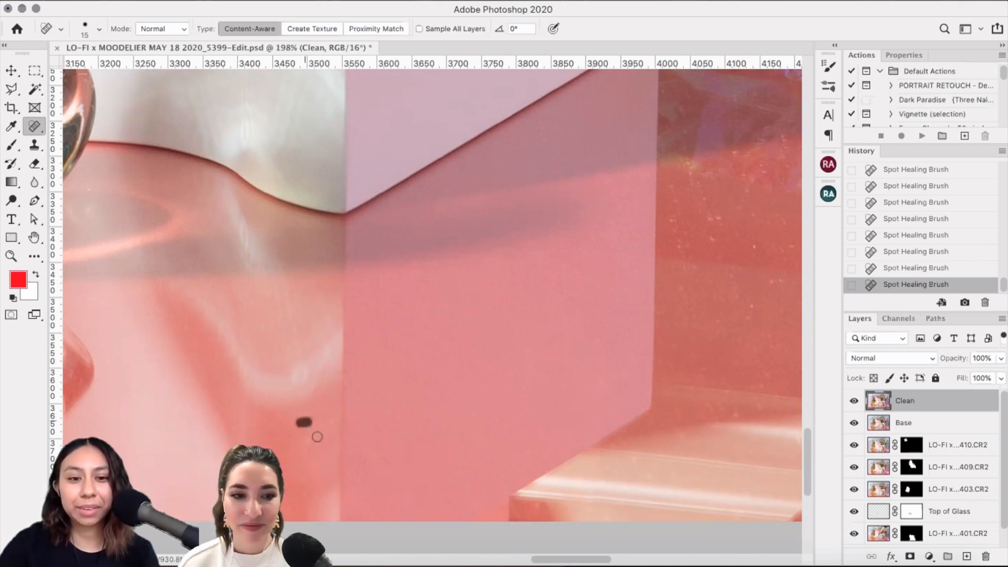
click(329, 424)
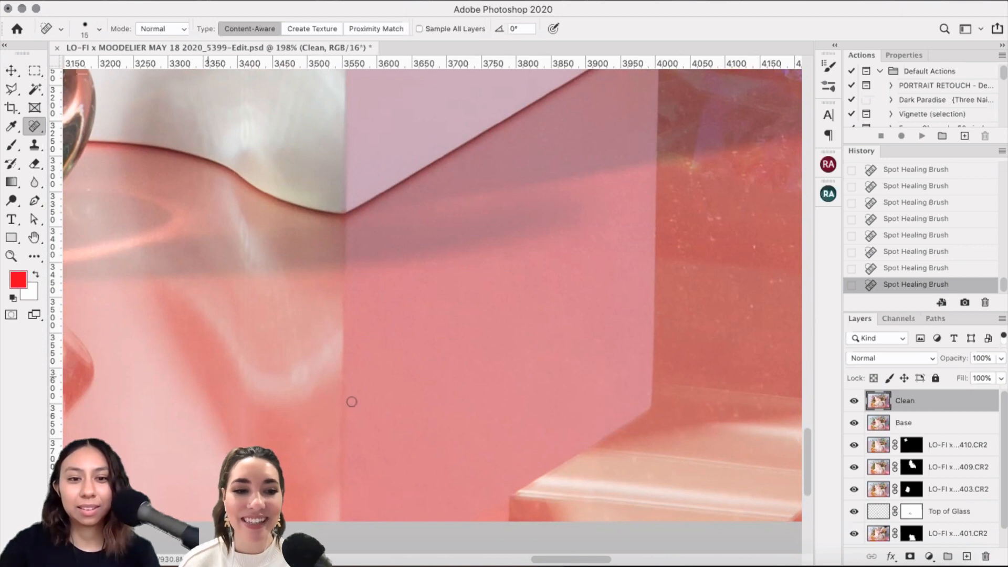
click(195, 362)
click(376, 435)
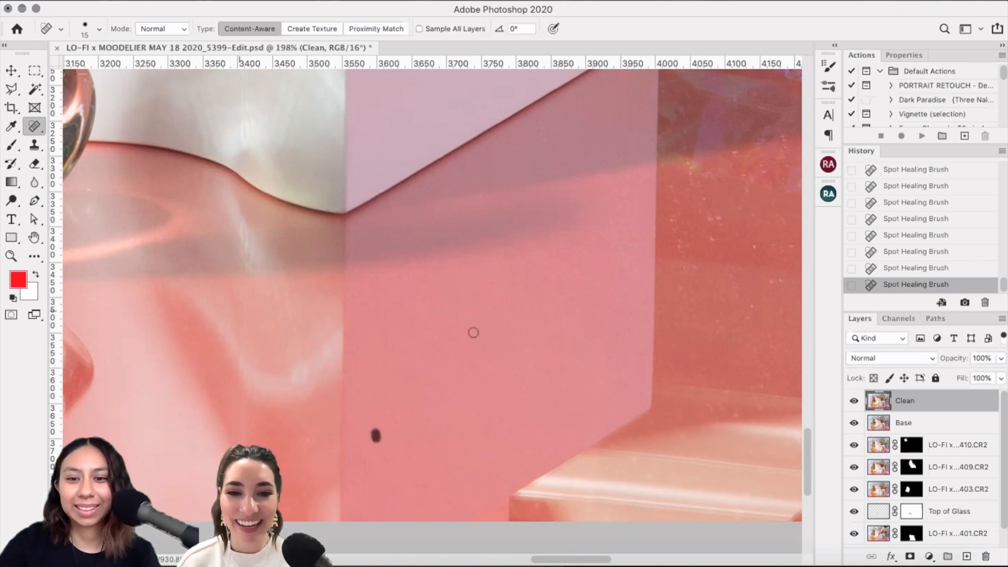
click(604, 478)
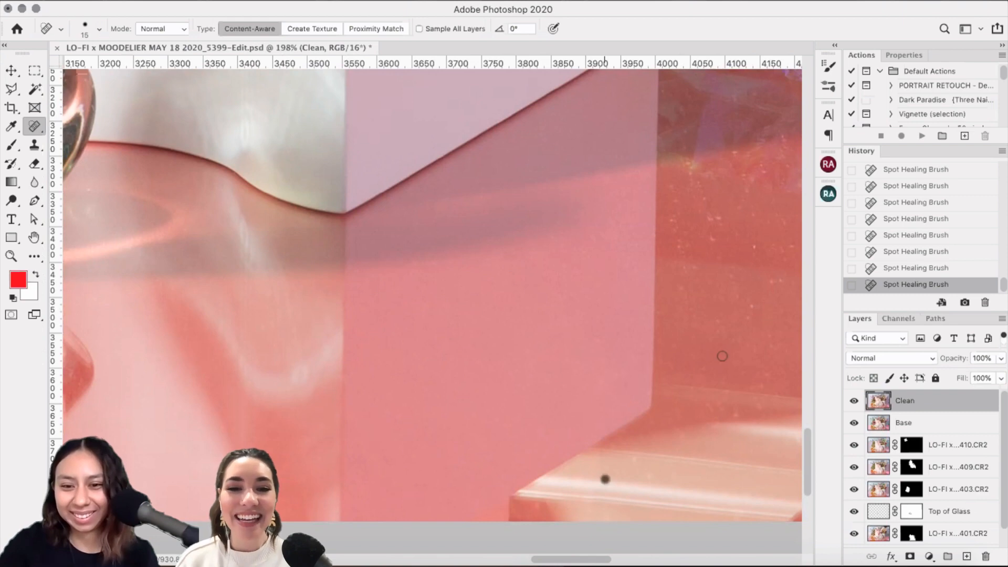
Step: Patch the dark red bottom-edge stripe with clean pink floor and deselect
scroll(574, 301, down, 2)
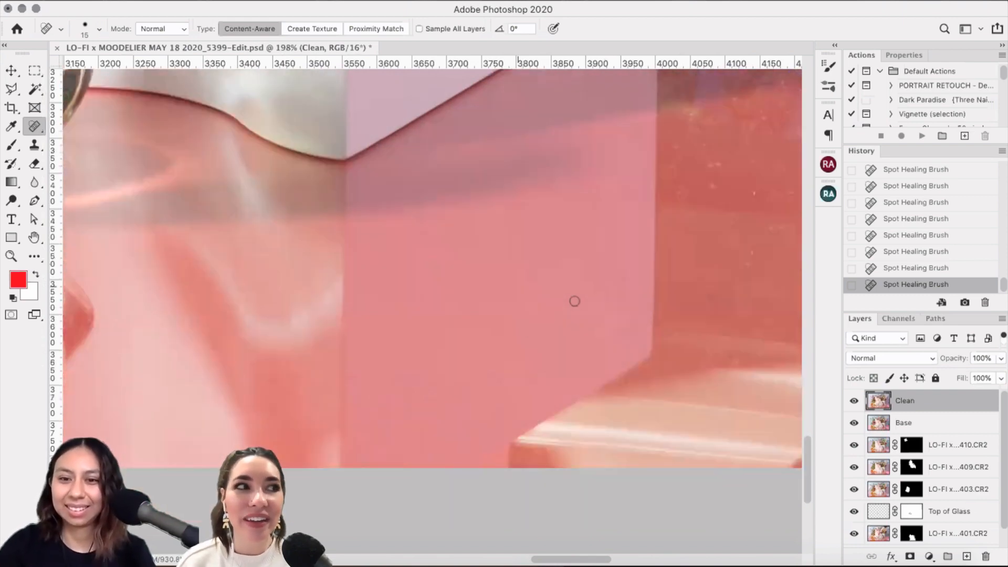
scroll(574, 301, right, 5)
scroll(574, 301, up, 4)
scroll(517, 289, down, 1)
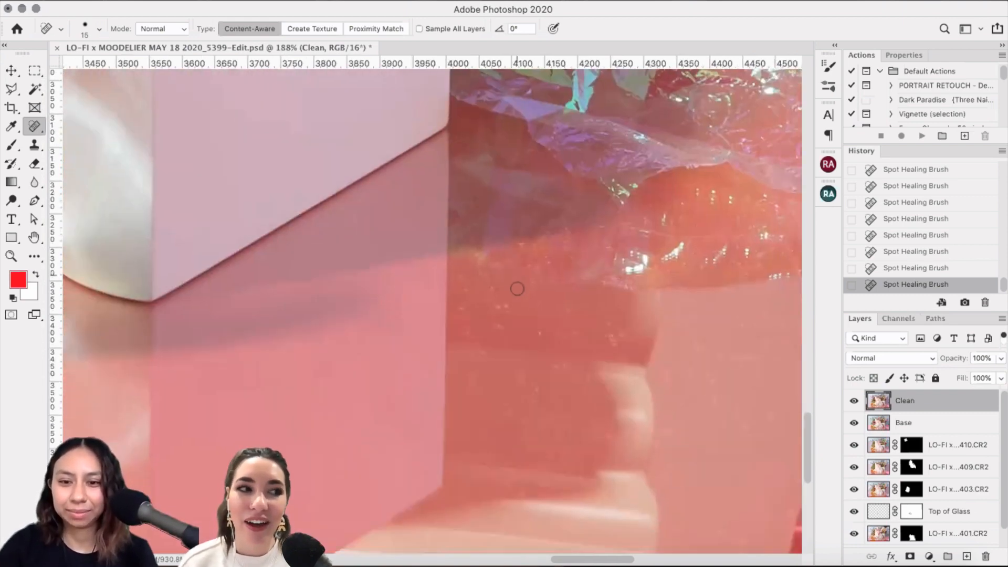
scroll(517, 289, up, 3)
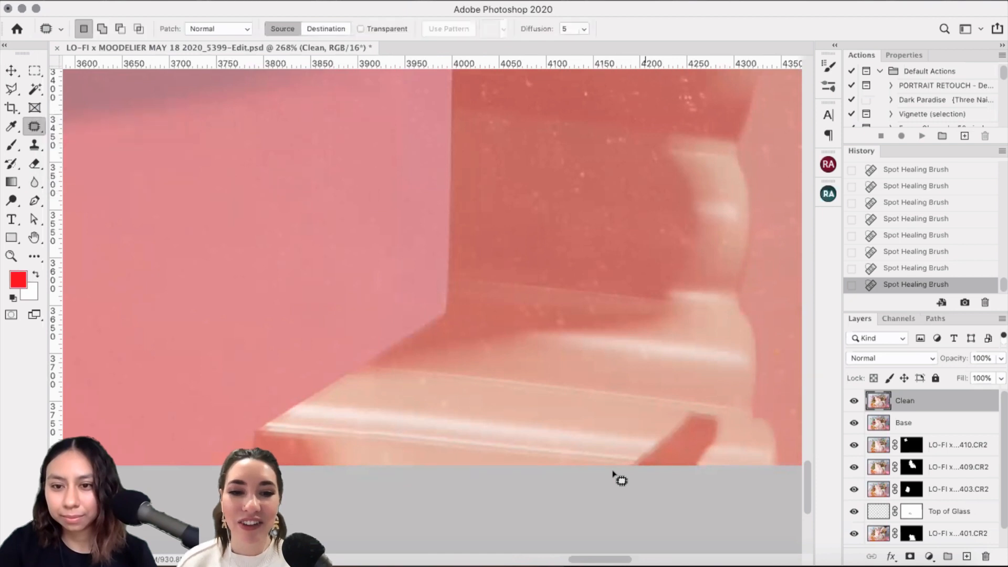
mouse_move(711, 479)
mouse_down()
mouse_move(644, 429)
mouse_move(685, 450)
mouse_move(615, 444)
mouse_move(540, 463)
mouse_up()
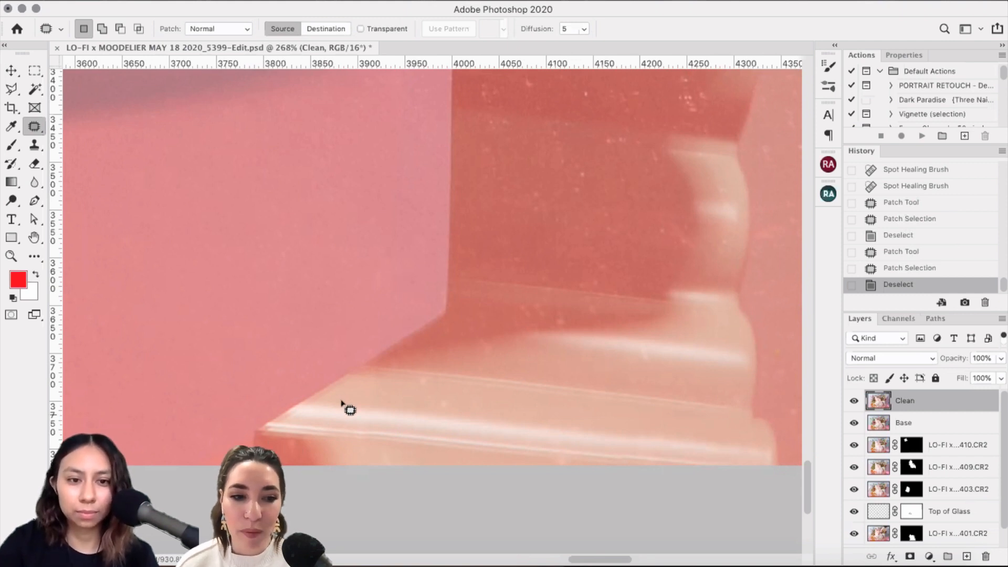
drag(341, 402, 358, 332)
key(ctrl+d)
scroll(358, 336, up, 2)
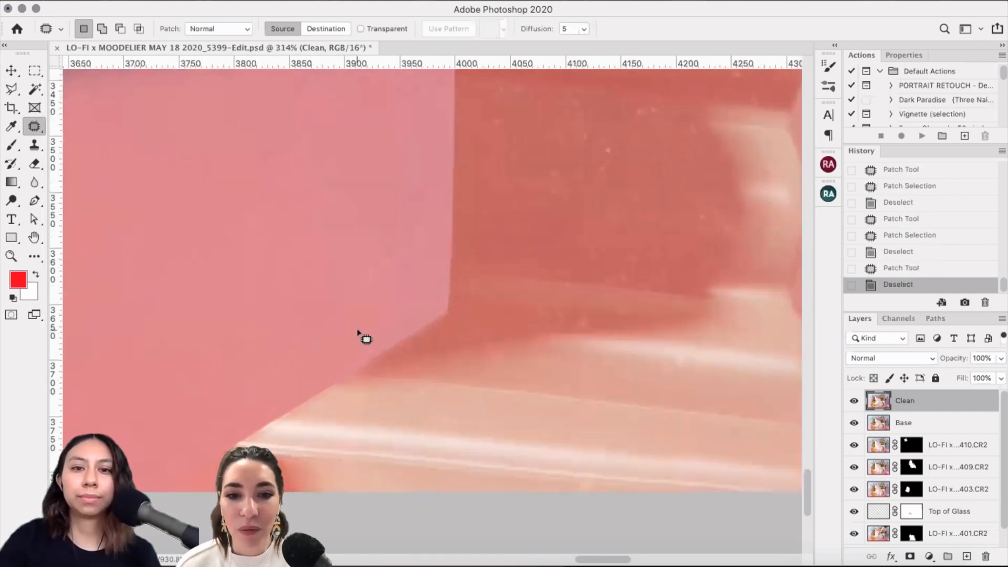
scroll(358, 336, down, 5)
scroll(358, 336, left, 3)
scroll(358, 335, up, 2)
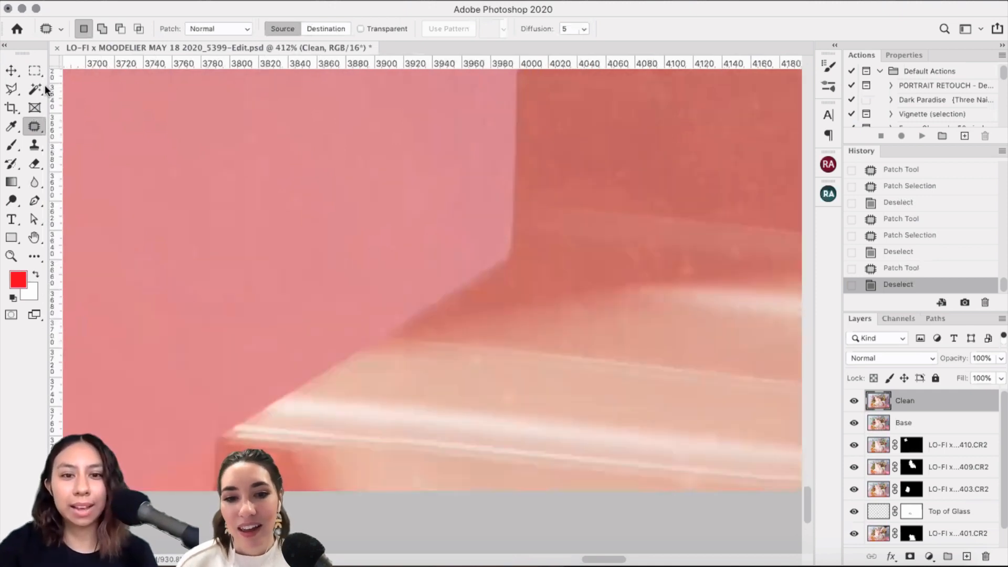
Step: Lasso the thin seam at the box's bottom corner, patch it with clean pink, and zoom out
key(l)
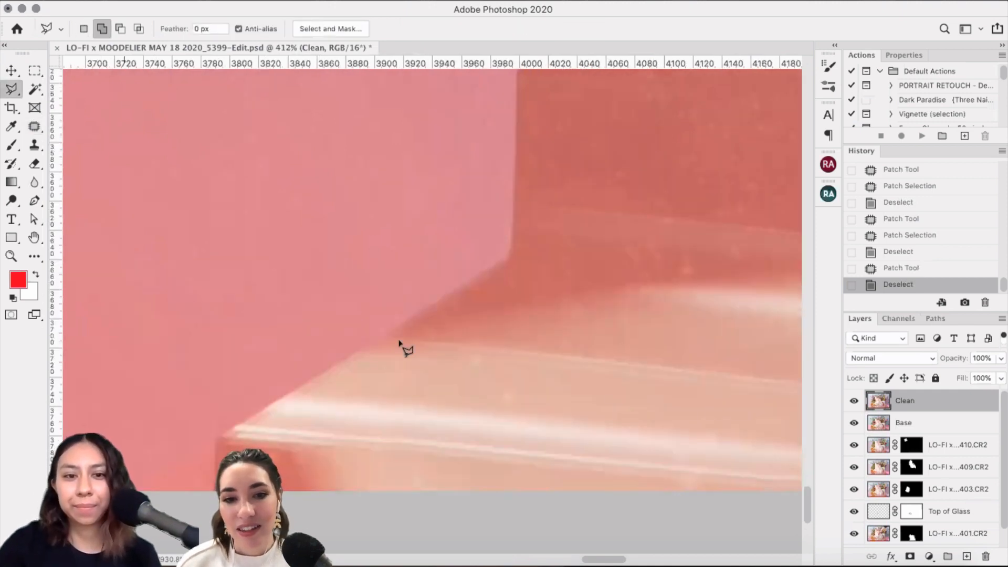
click(515, 250)
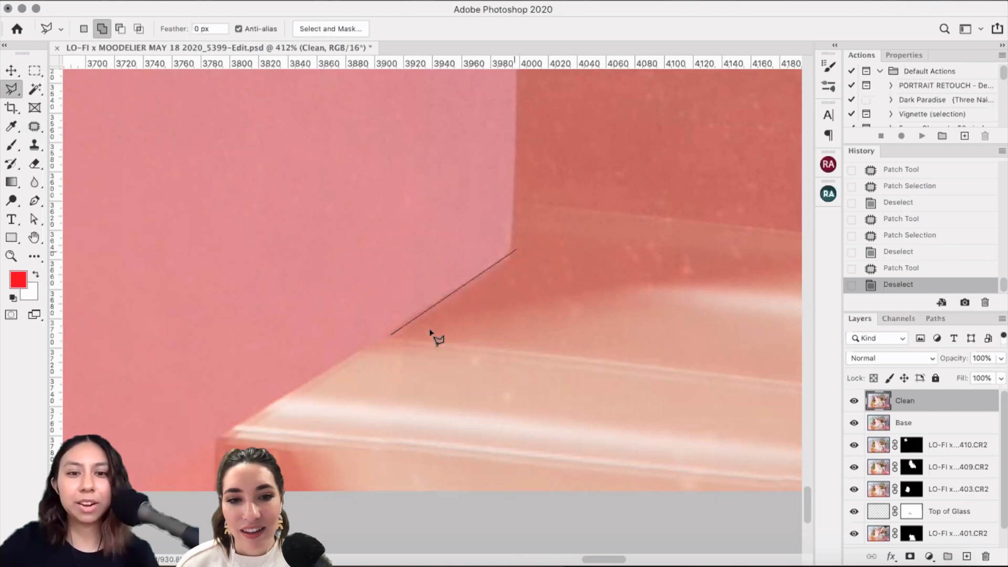
click(517, 257)
click(410, 336)
click(392, 334)
click(36, 128)
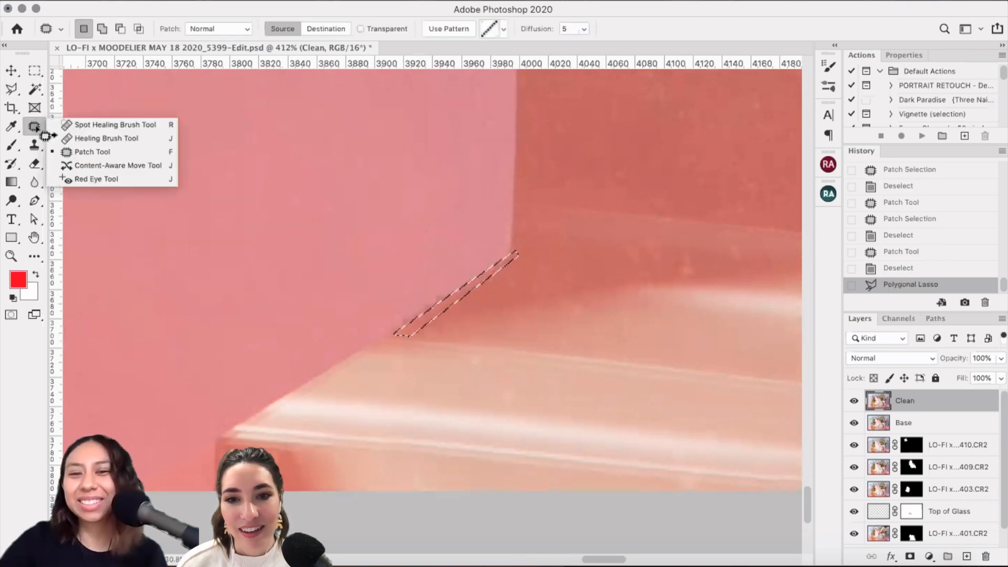
click(44, 131)
drag(462, 302, 470, 310)
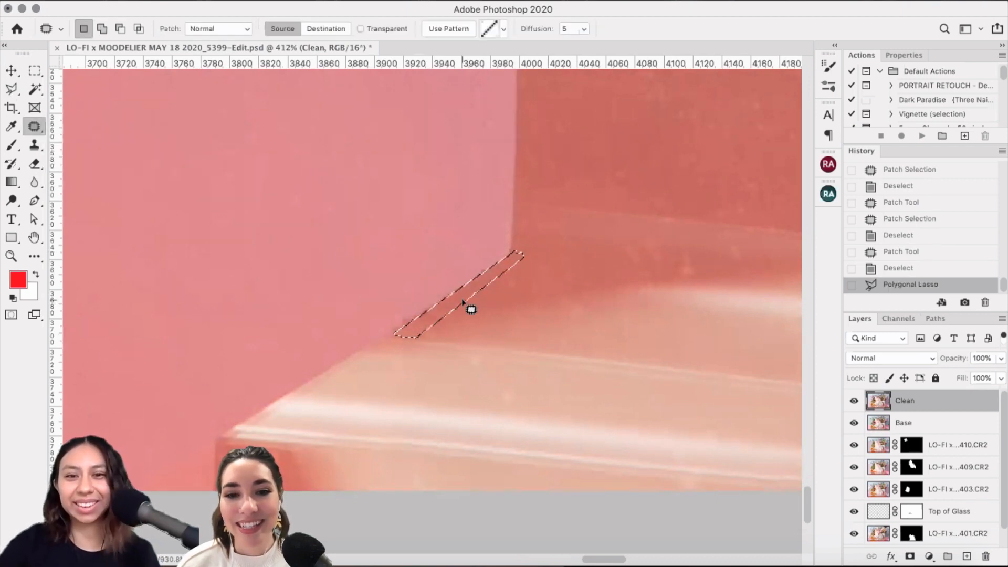
key(super+d)
key(super+minus)
key(super+minus)
key(super+minus)
key(super+minus)
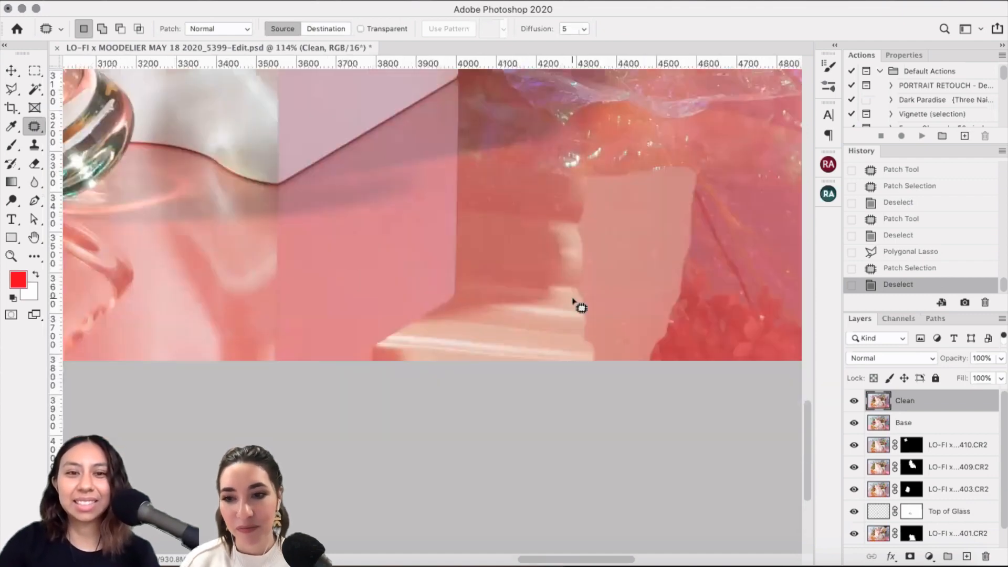
key(super+minus)
key(super+minus)
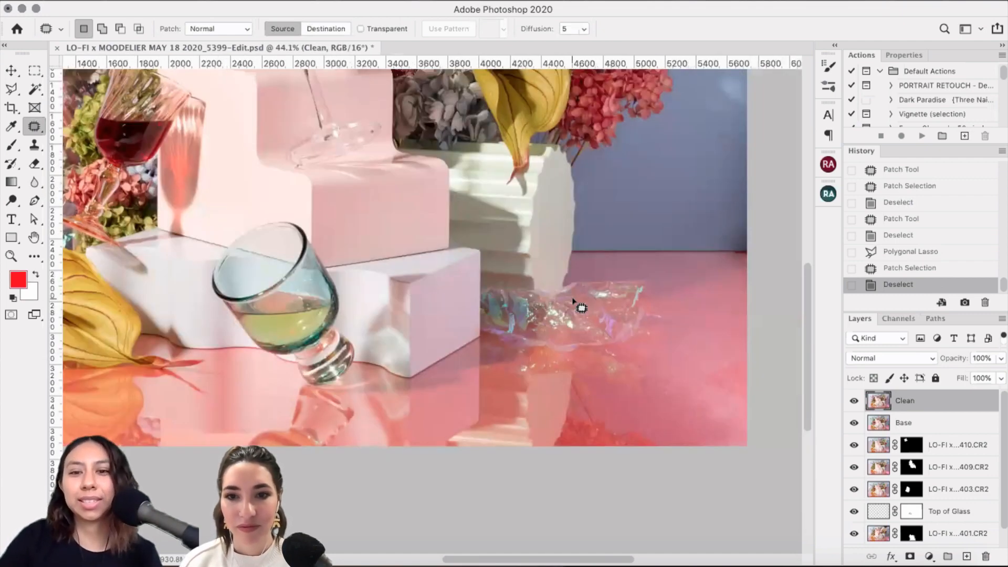
Step: Zoom in on the blue glass and pink boxes and select the Clone Stamp Tool
scroll(581, 307, up, 5)
scroll(581, 307, left, 5)
key(super+plus)
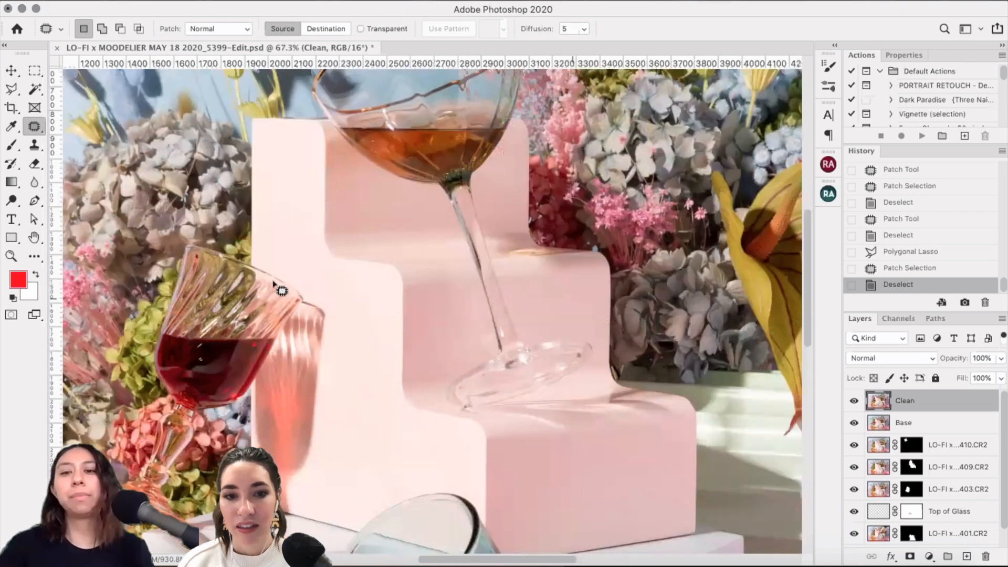
scroll(272, 283, down, 5)
scroll(273, 284, right, 10)
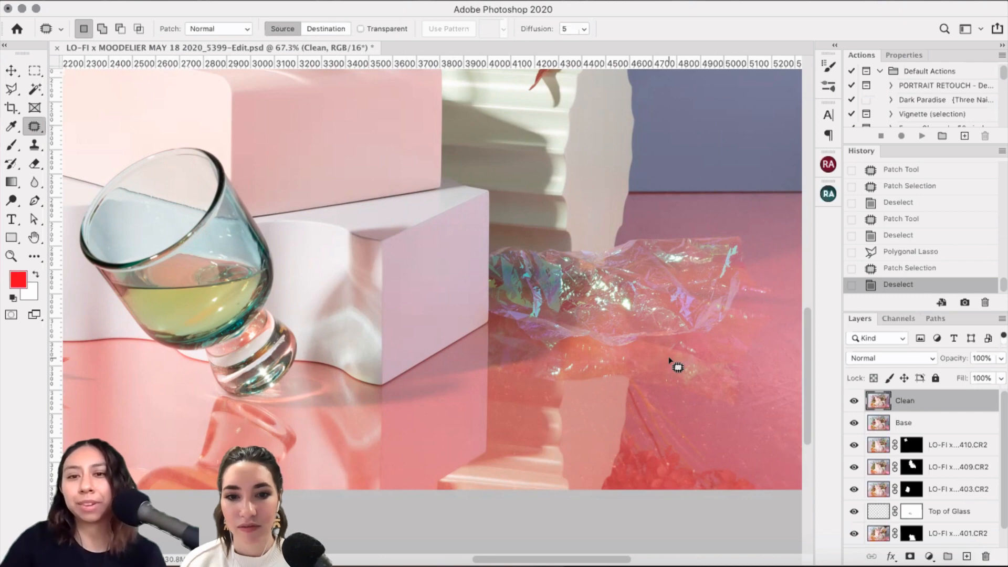
scroll(677, 367, left, 10)
scroll(677, 367, up, 2)
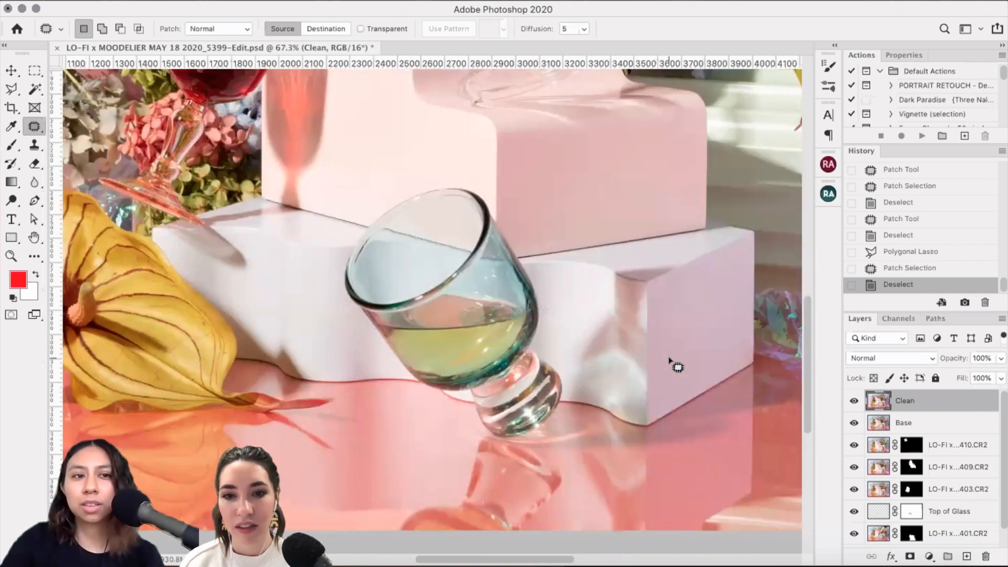
scroll(669, 361, up, 6)
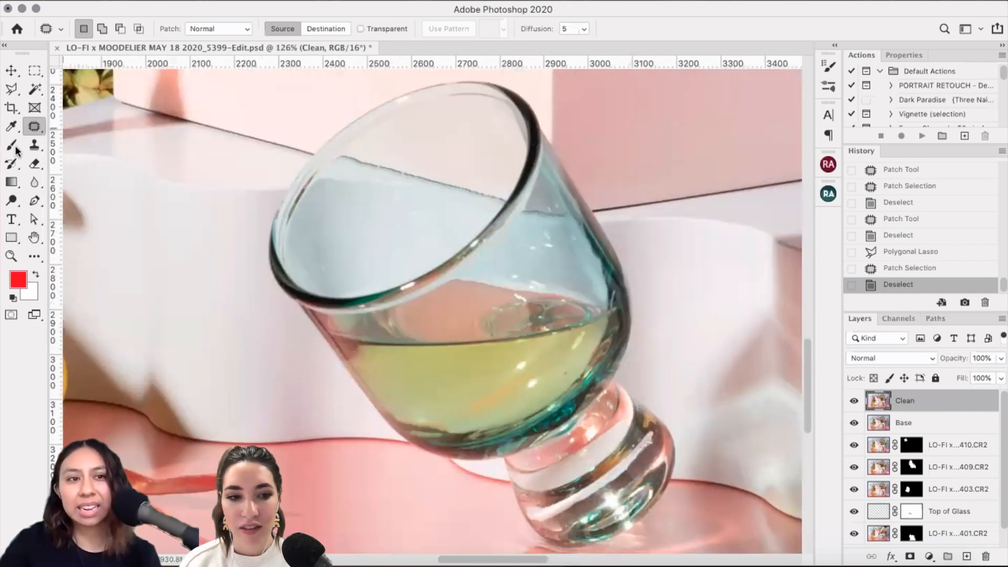
right_click(35, 126)
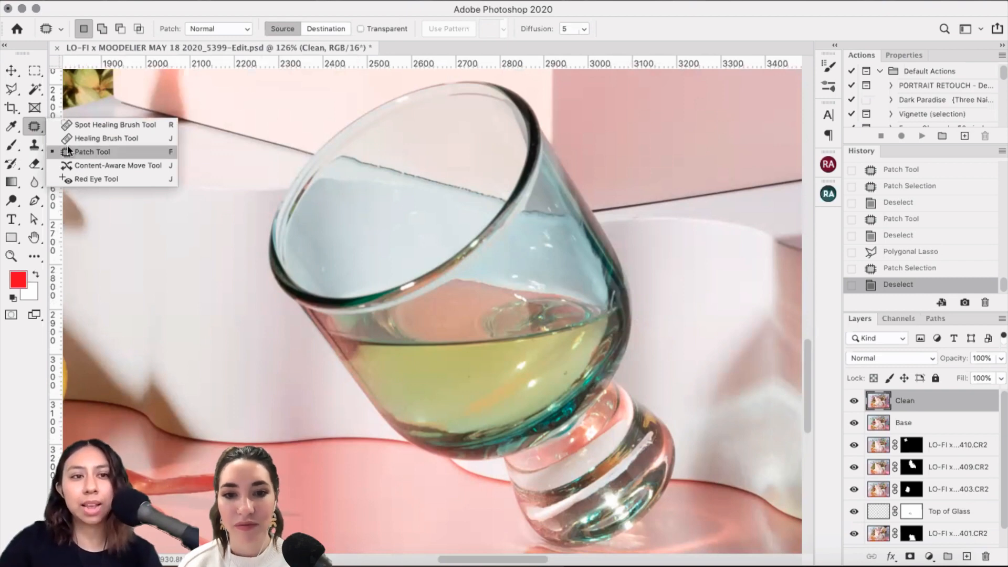
click(34, 145)
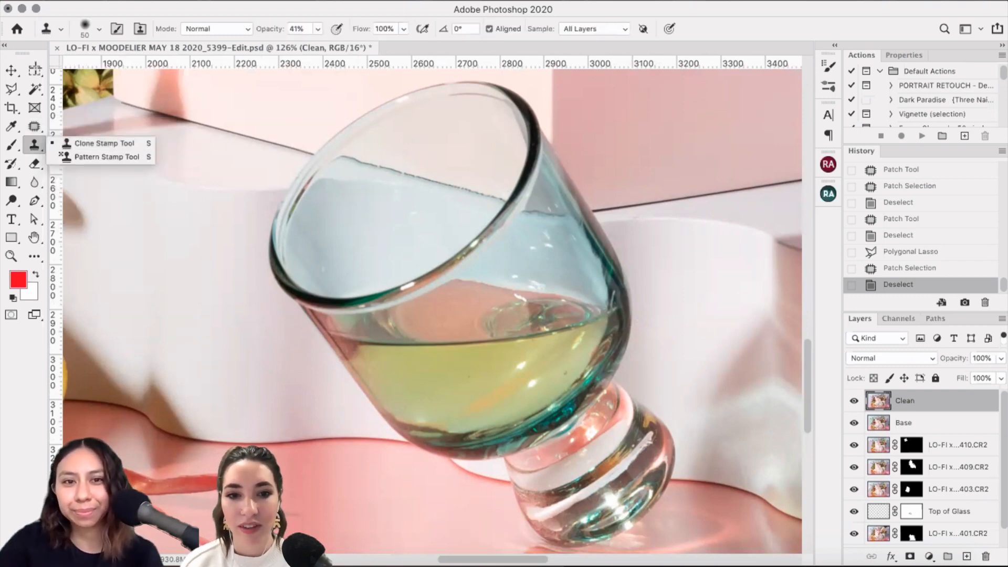
click(107, 156)
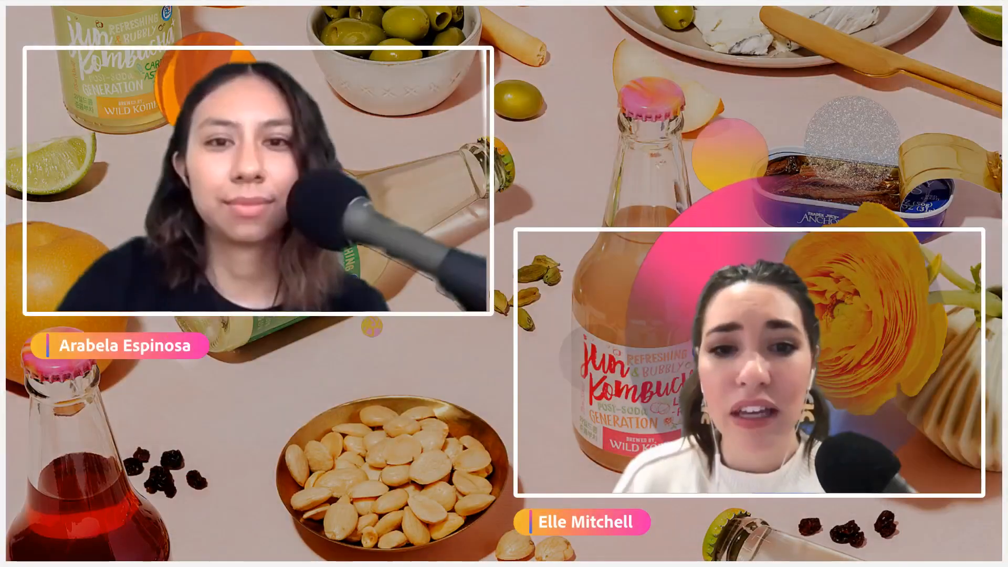